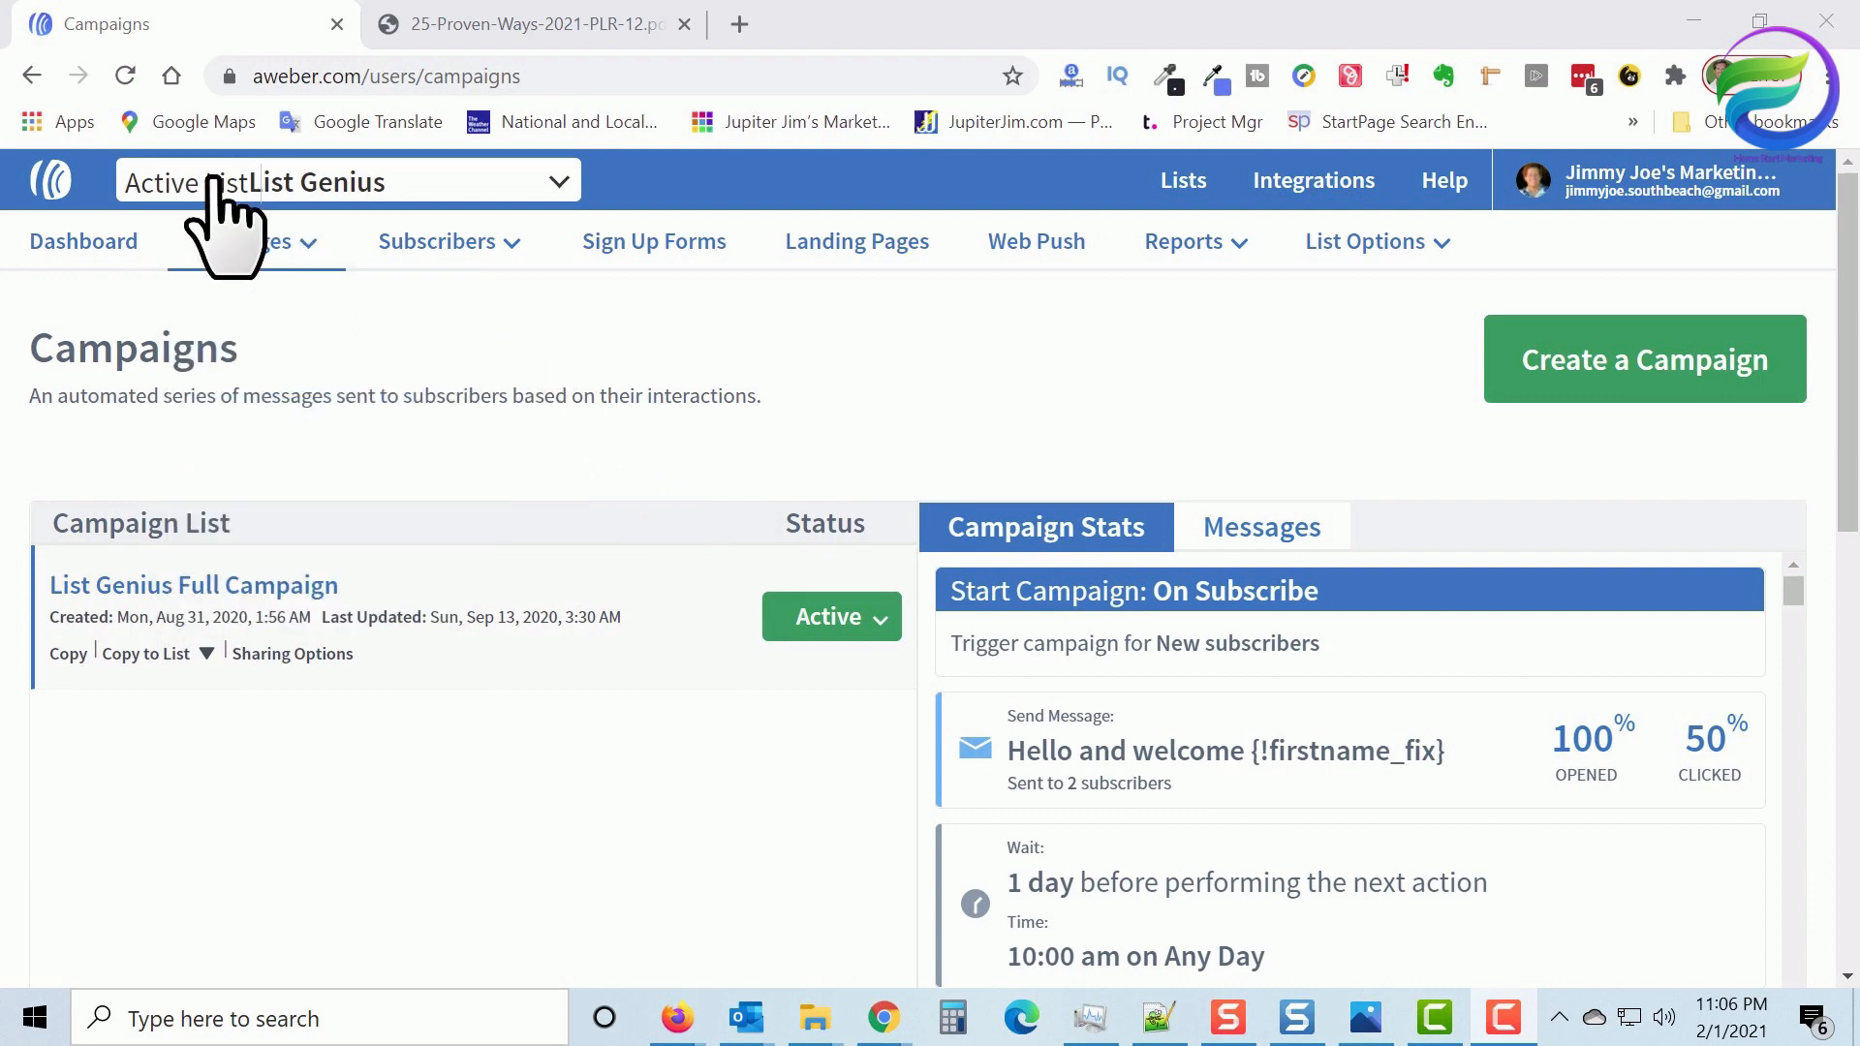
Switch the active list to Traffic Generation Report and show its campaigns
left_click(555, 187)
left_click(558, 184)
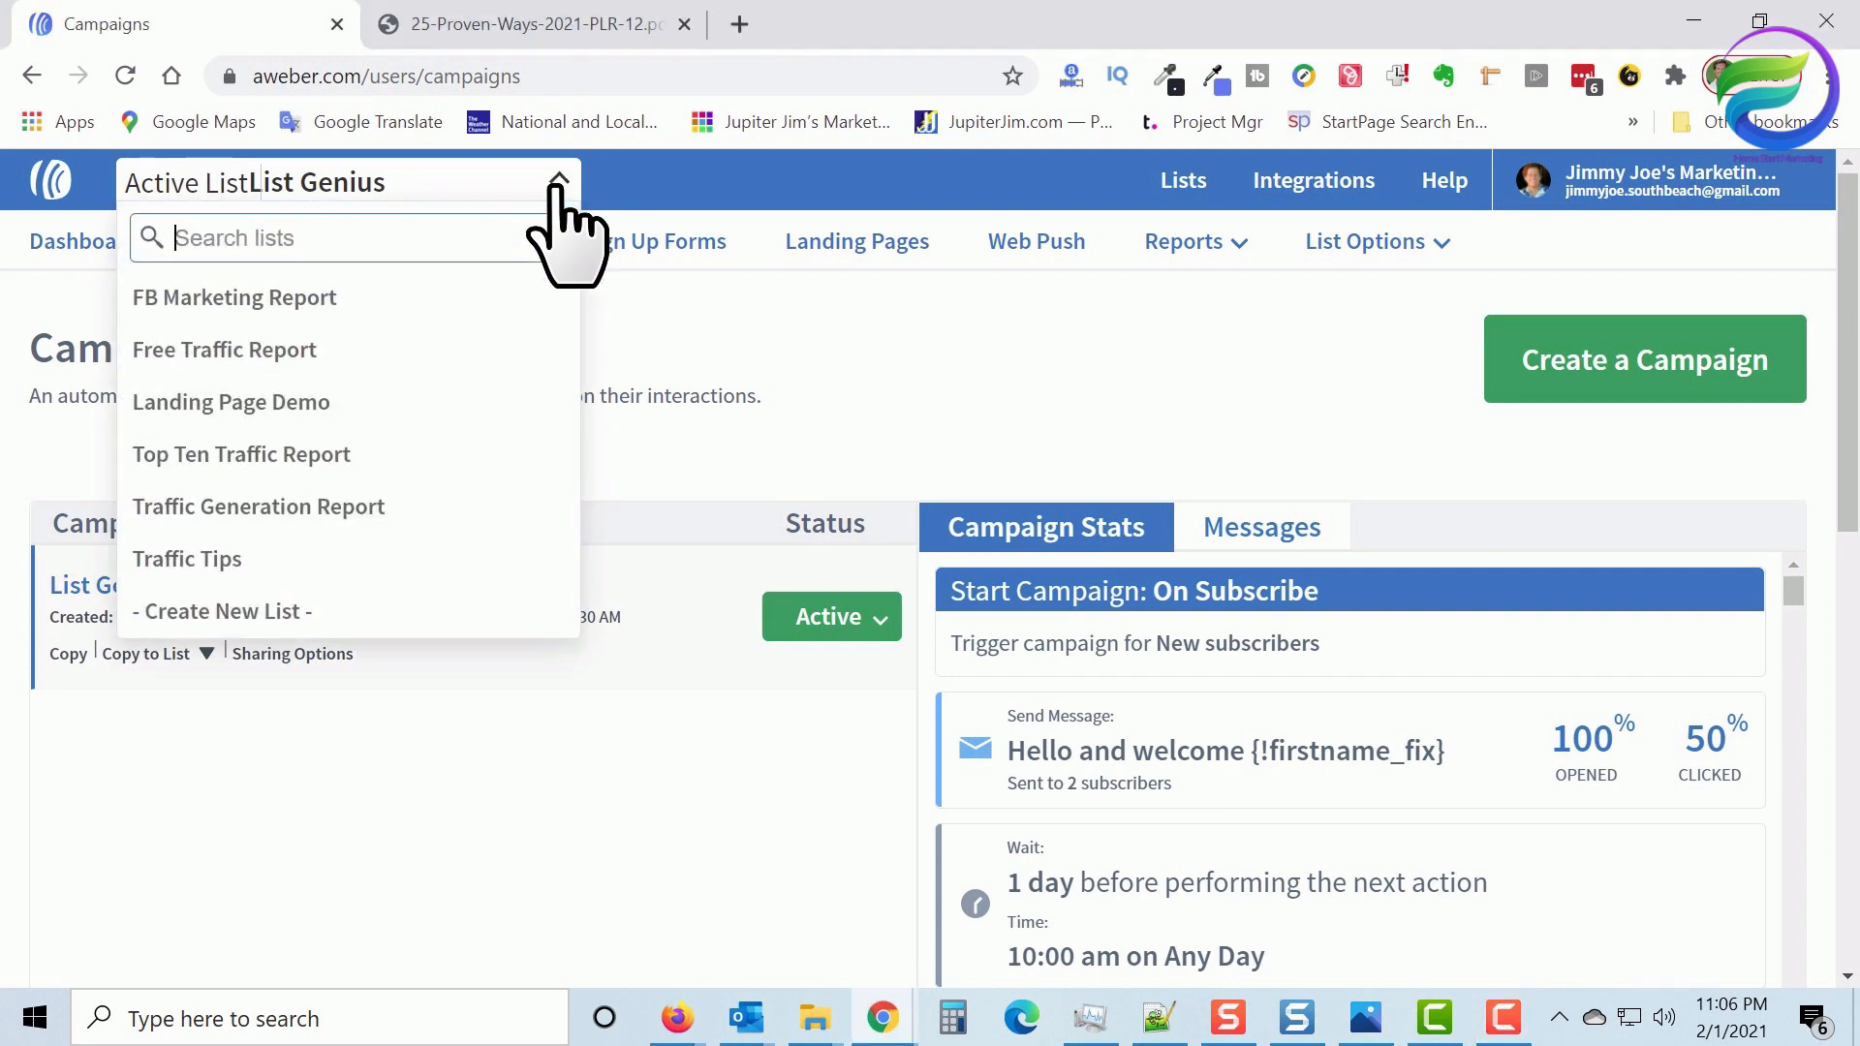
left_click(407, 511)
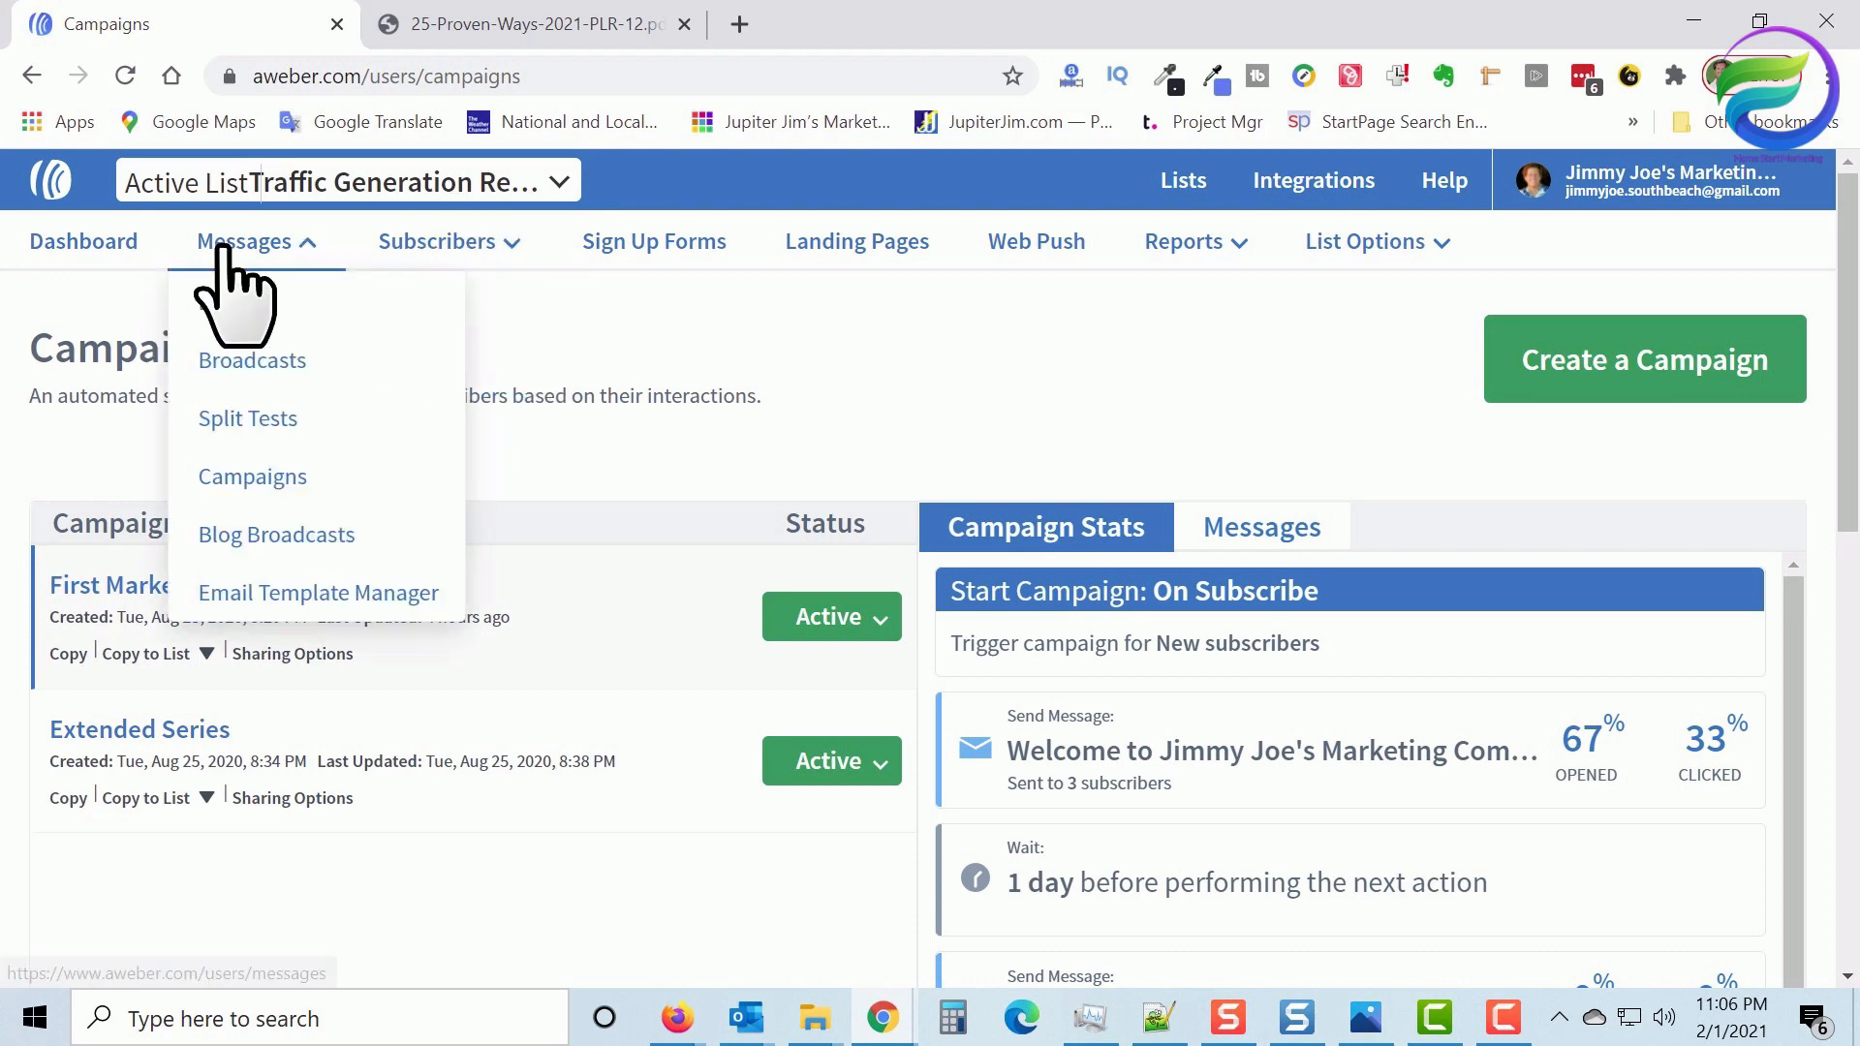
left_click(253, 475)
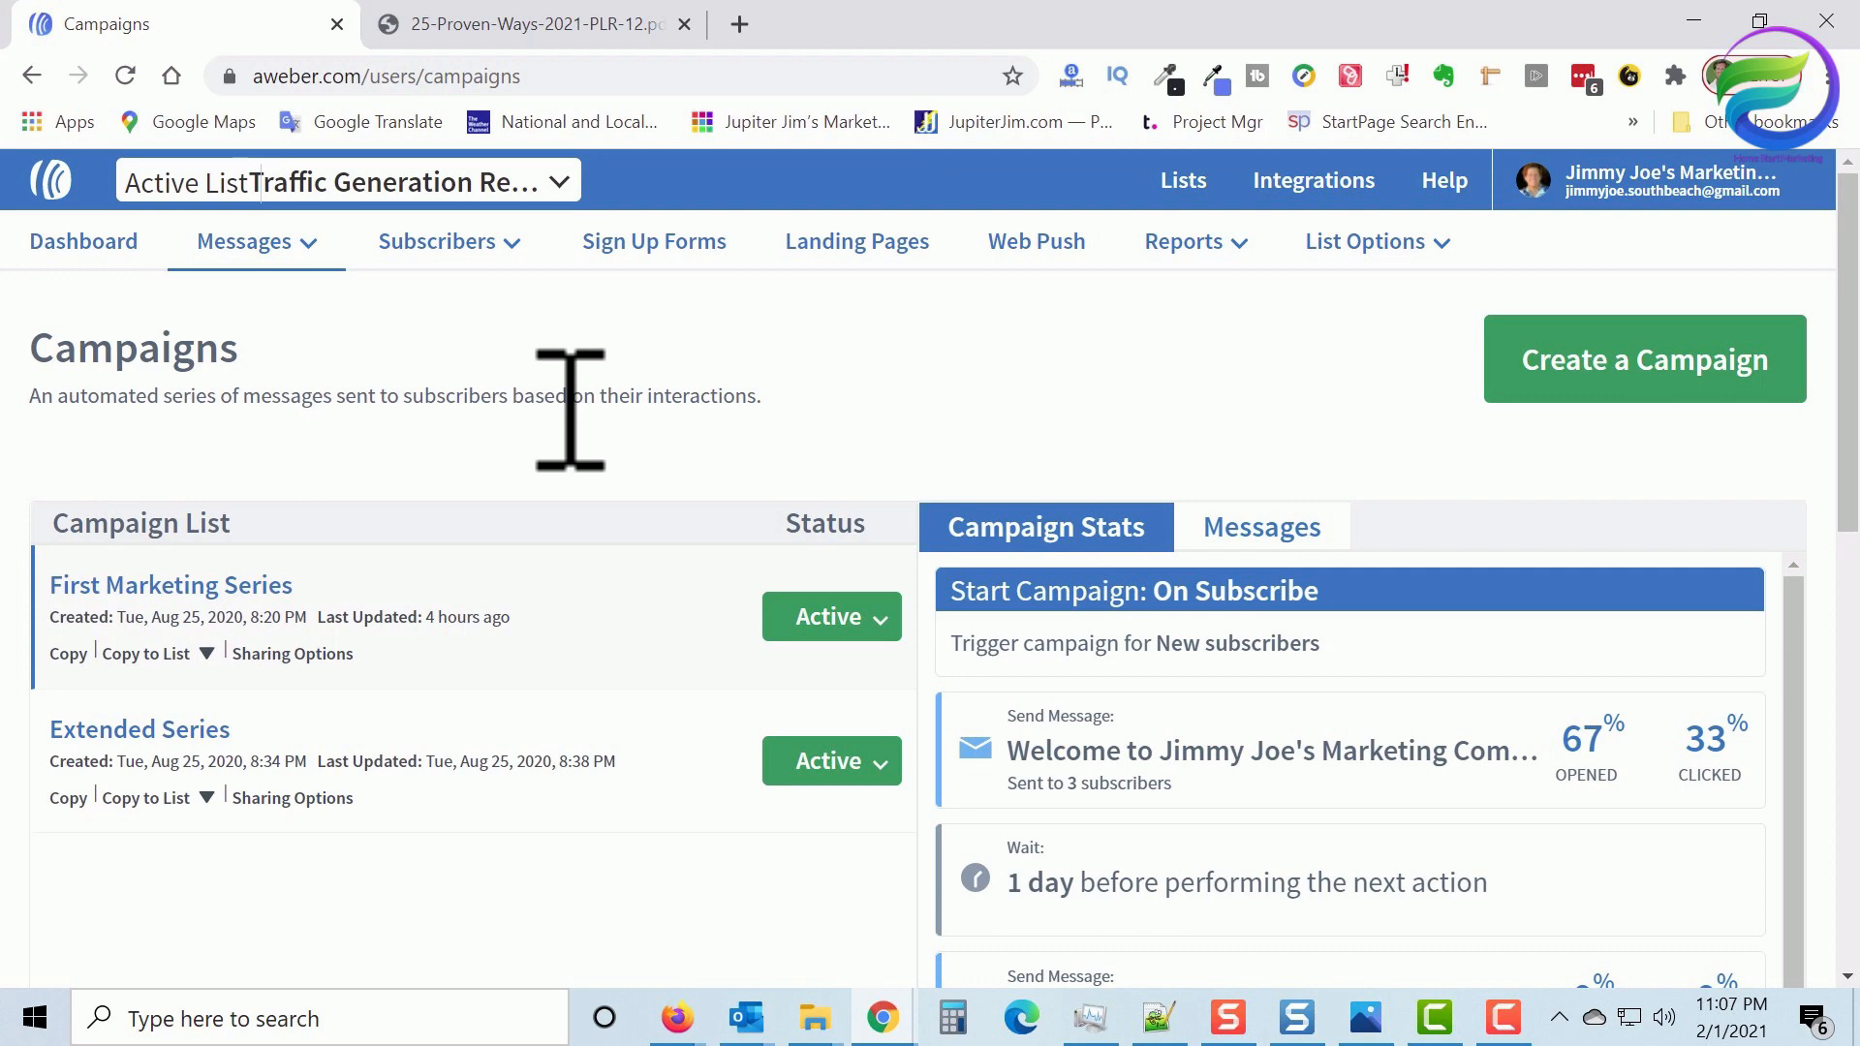
Open the First Marketing Series campaign, look through its message sequence, and open its welcome message for editing
mouse_move(269, 235)
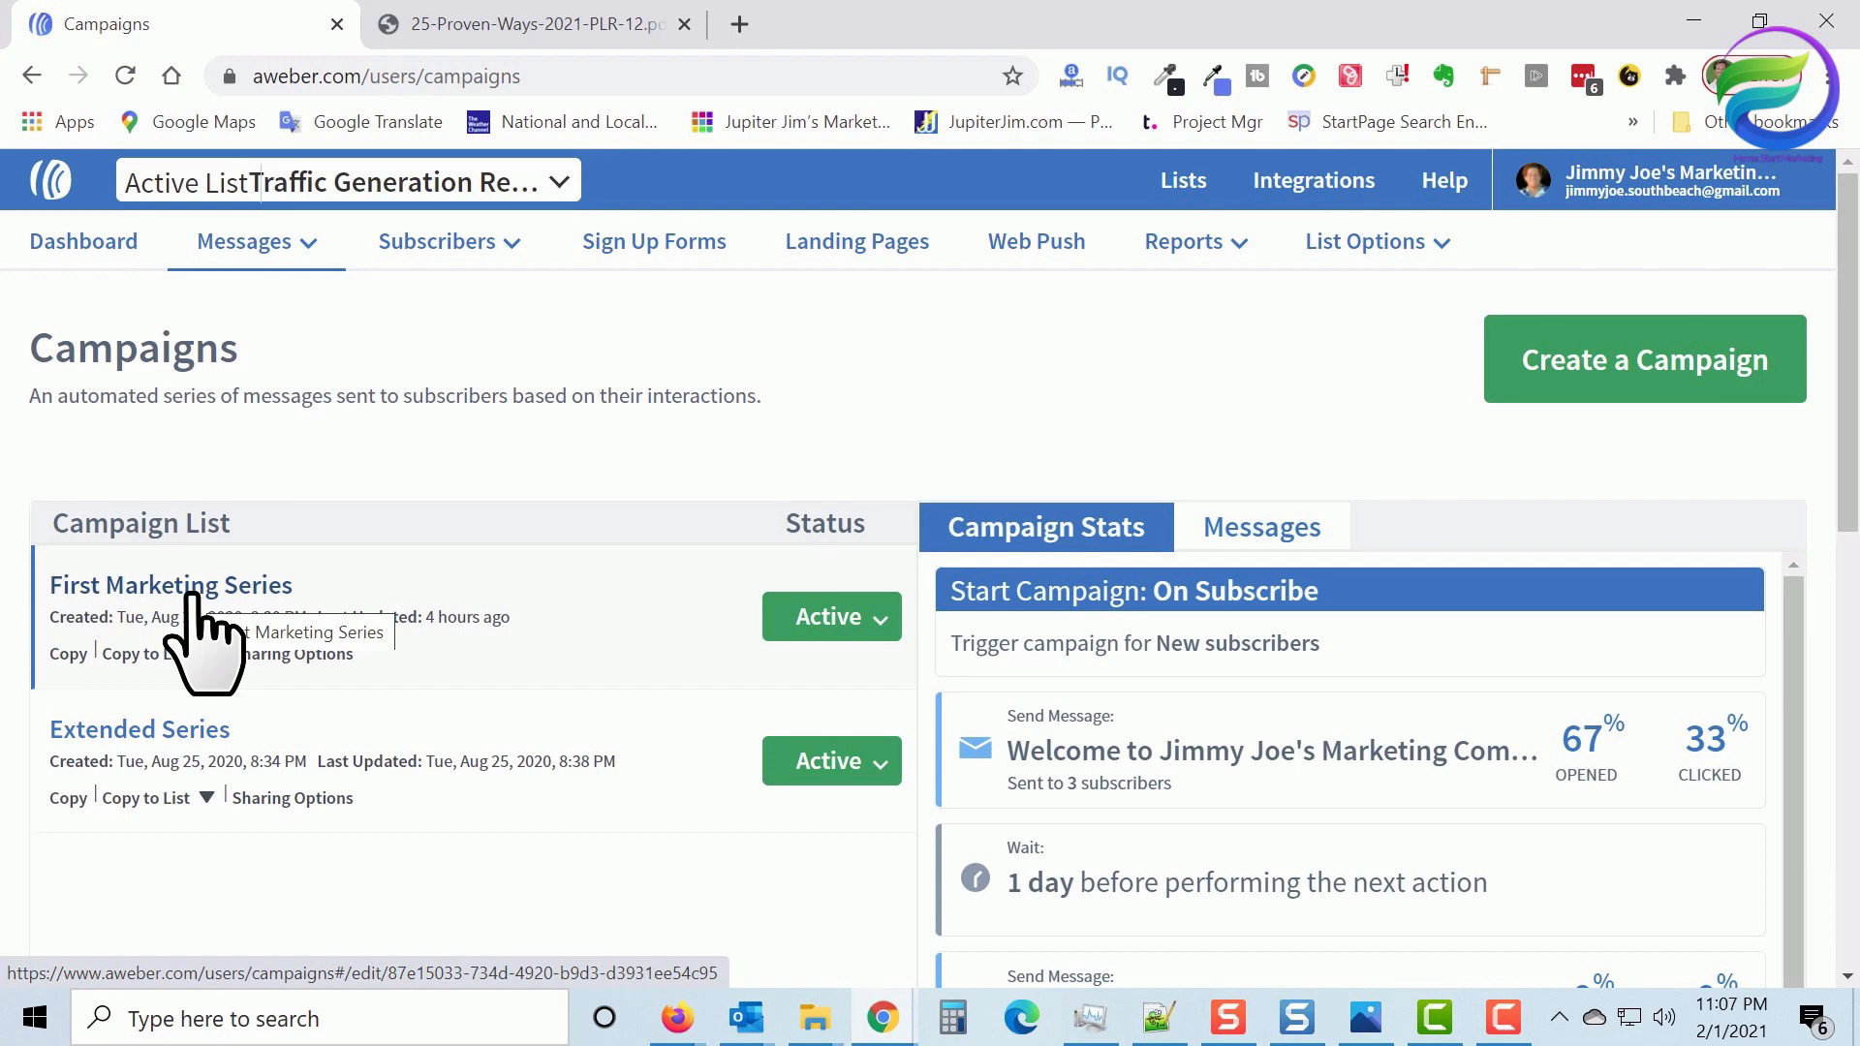
left_click(191, 591)
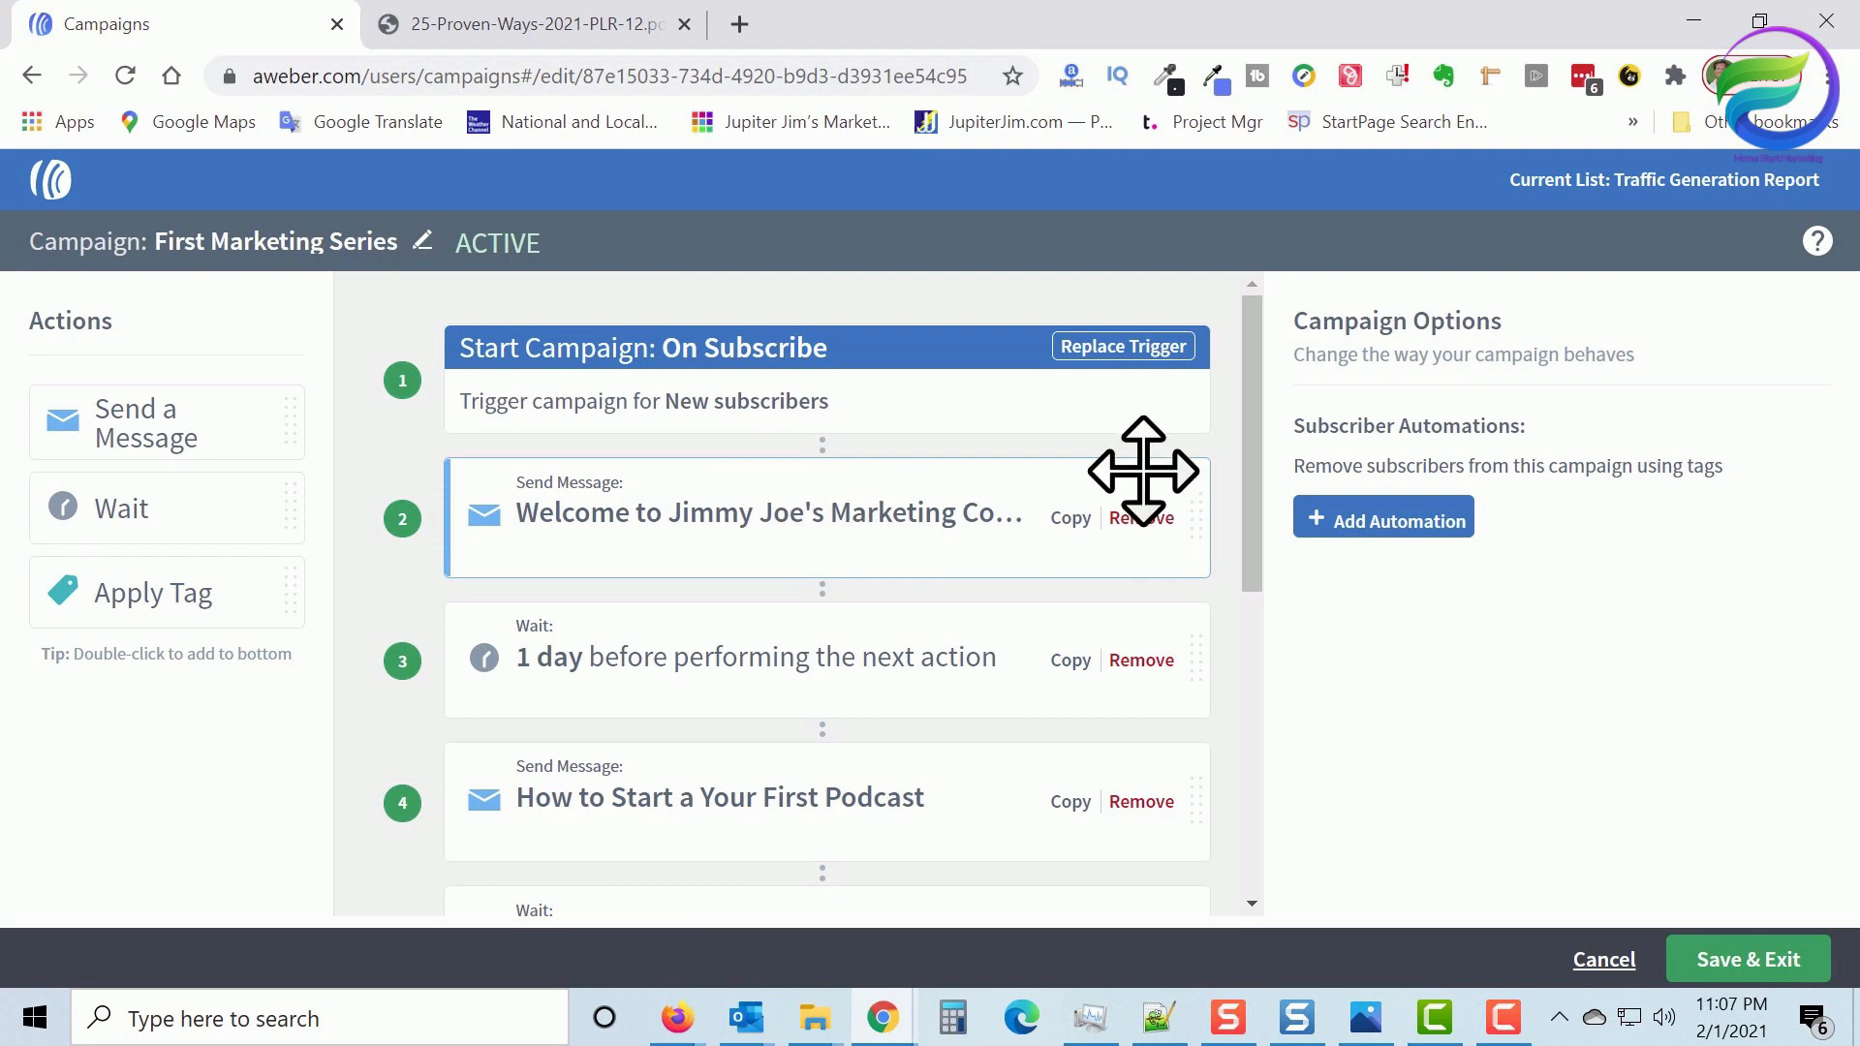
left_click_drag(1255, 412, 1247, 801)
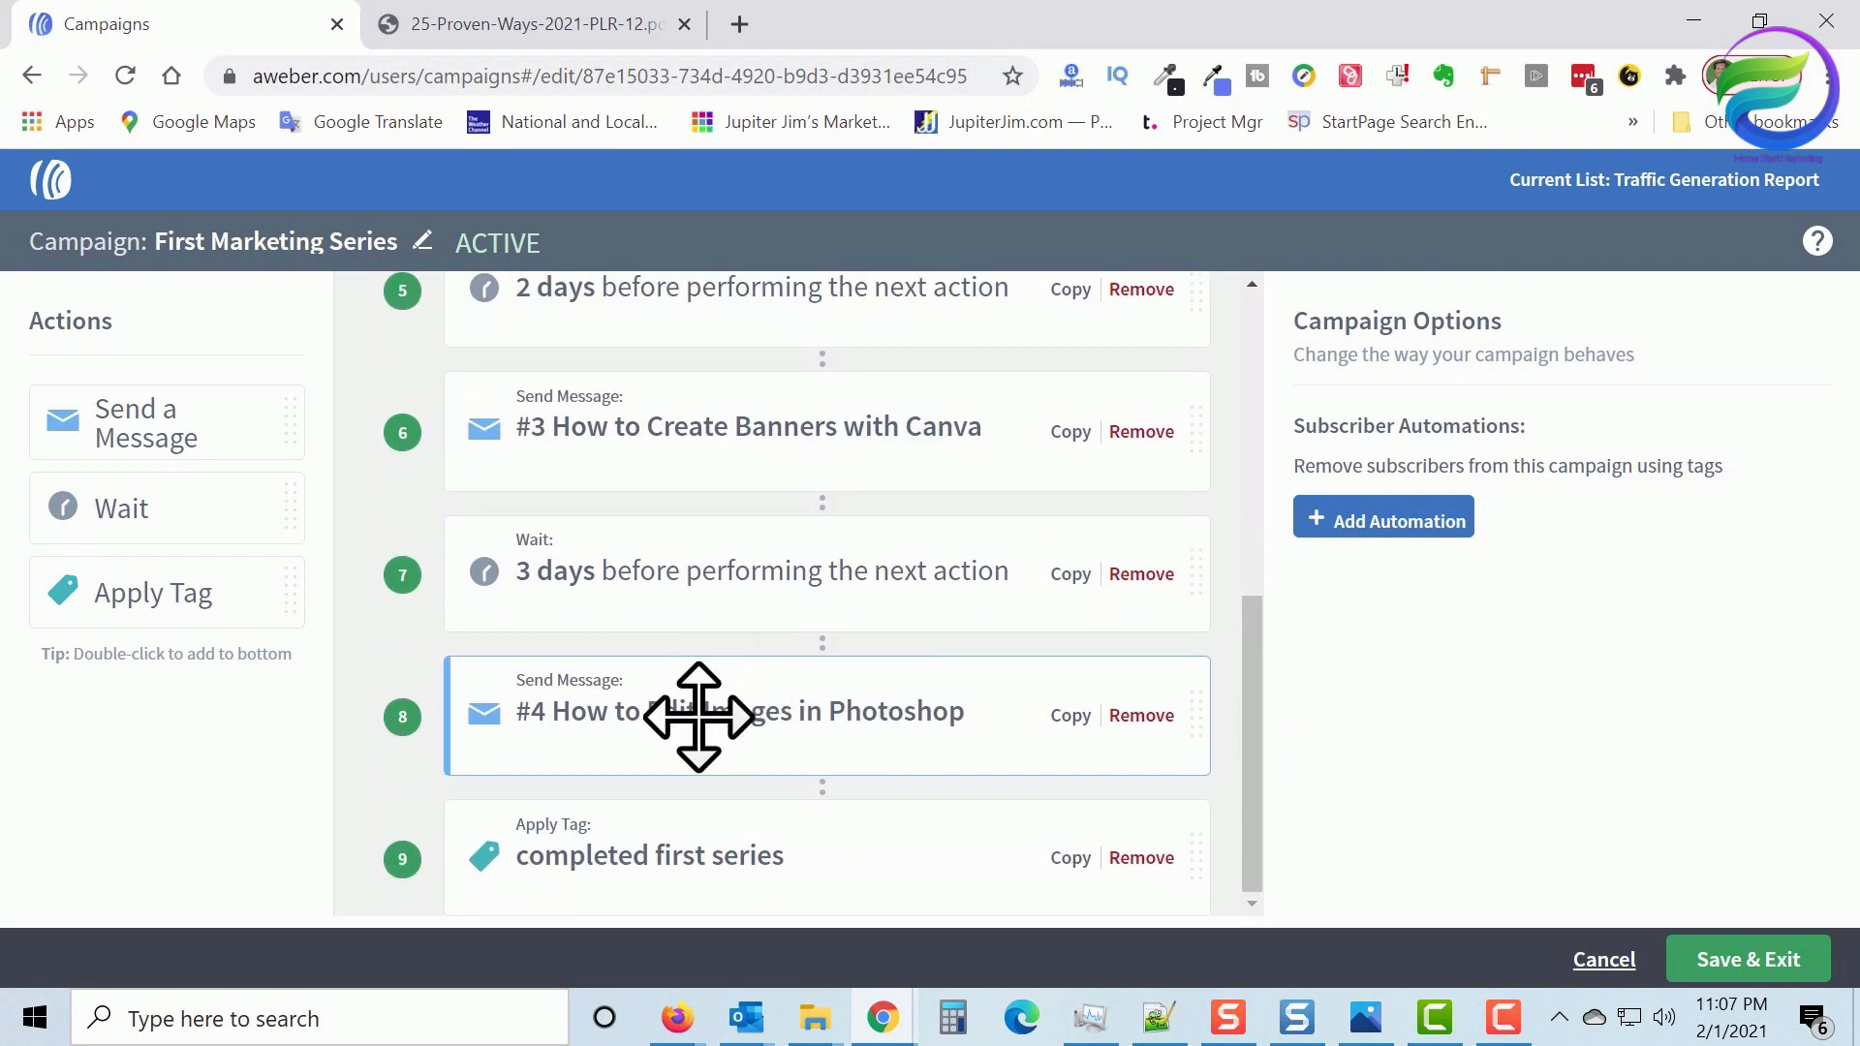
left_click_drag(1249, 772, 1251, 416)
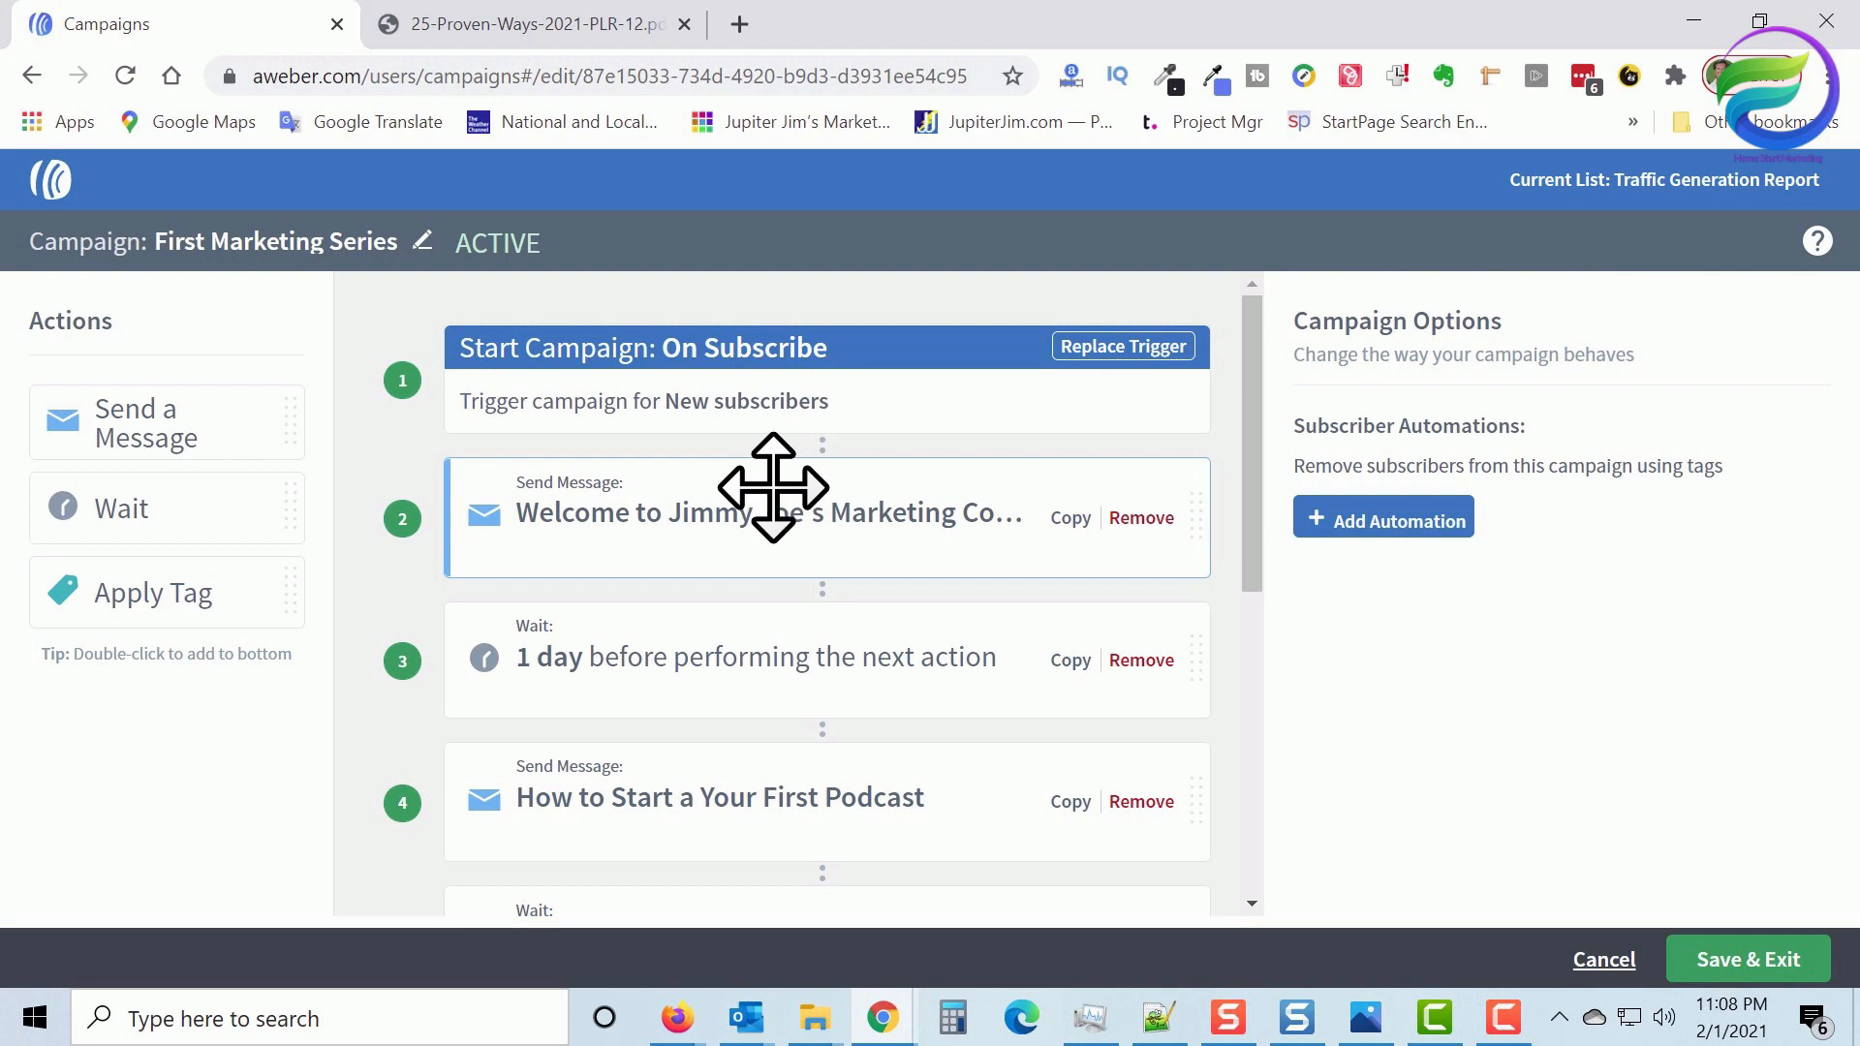
left_click(728, 516)
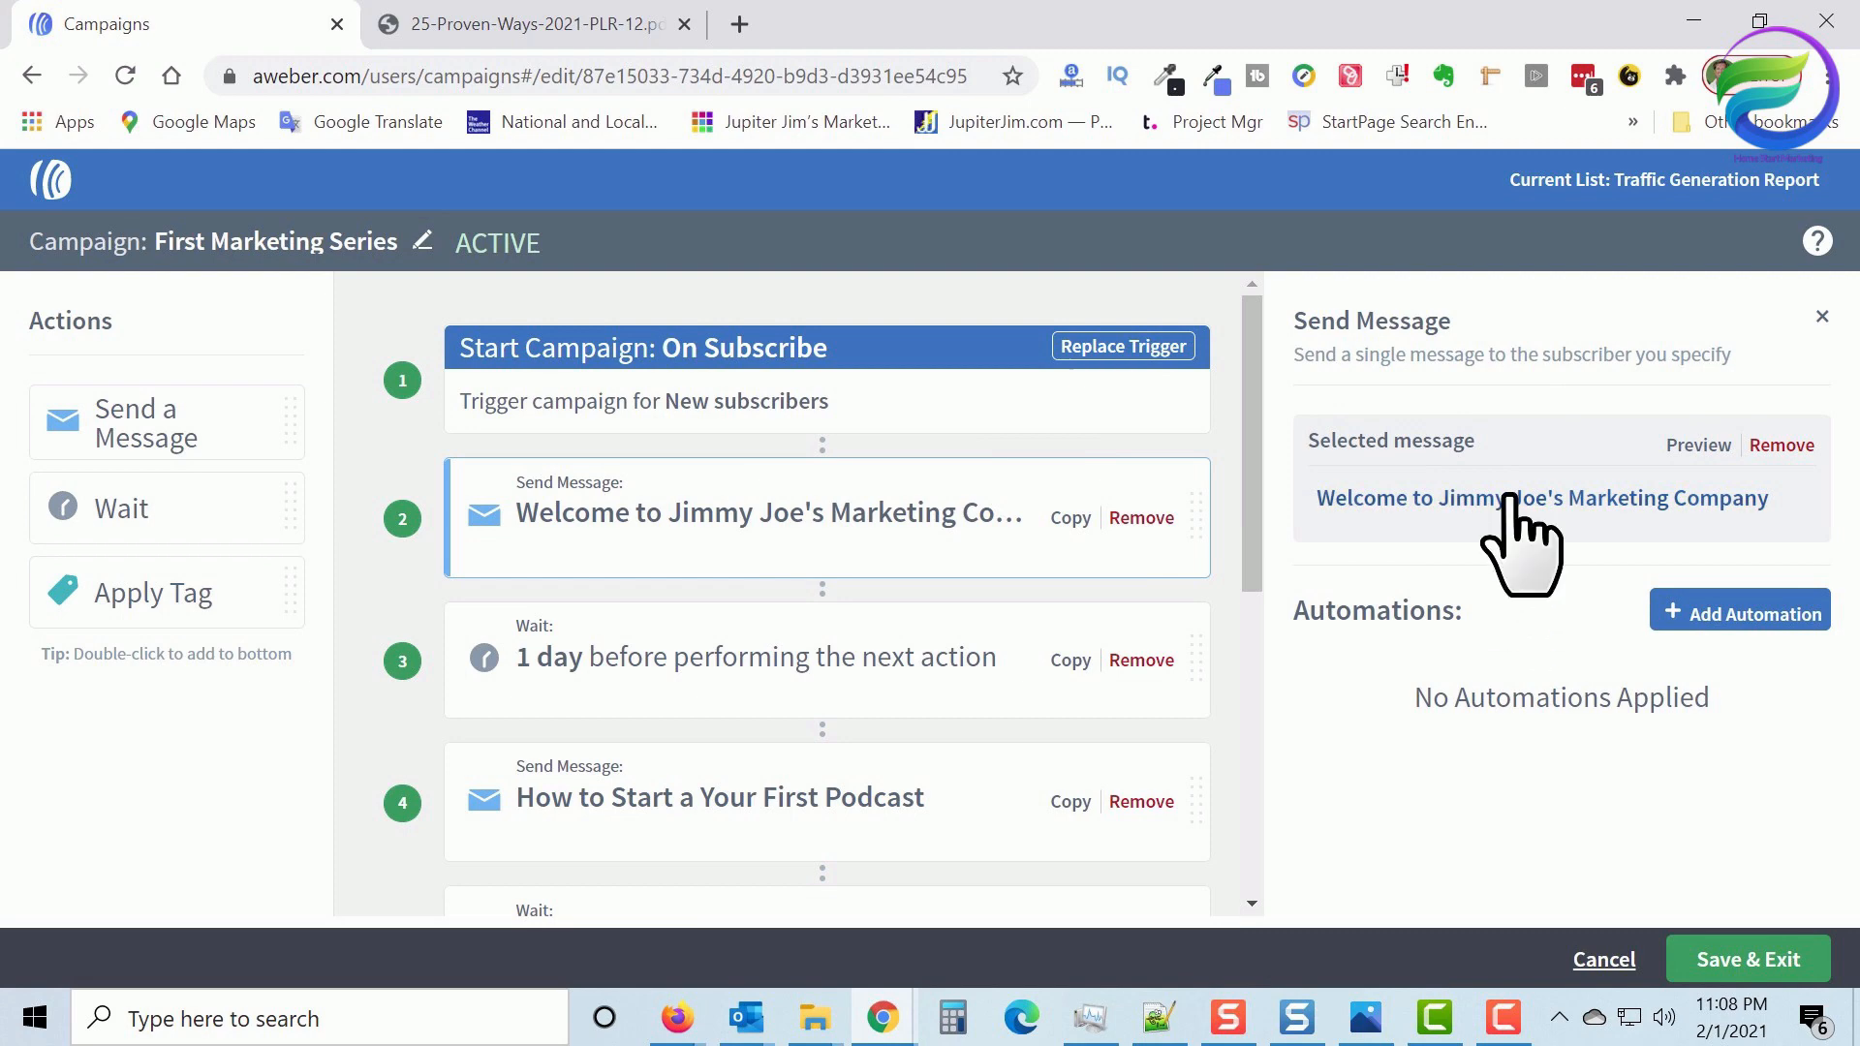
left_click(1589, 497)
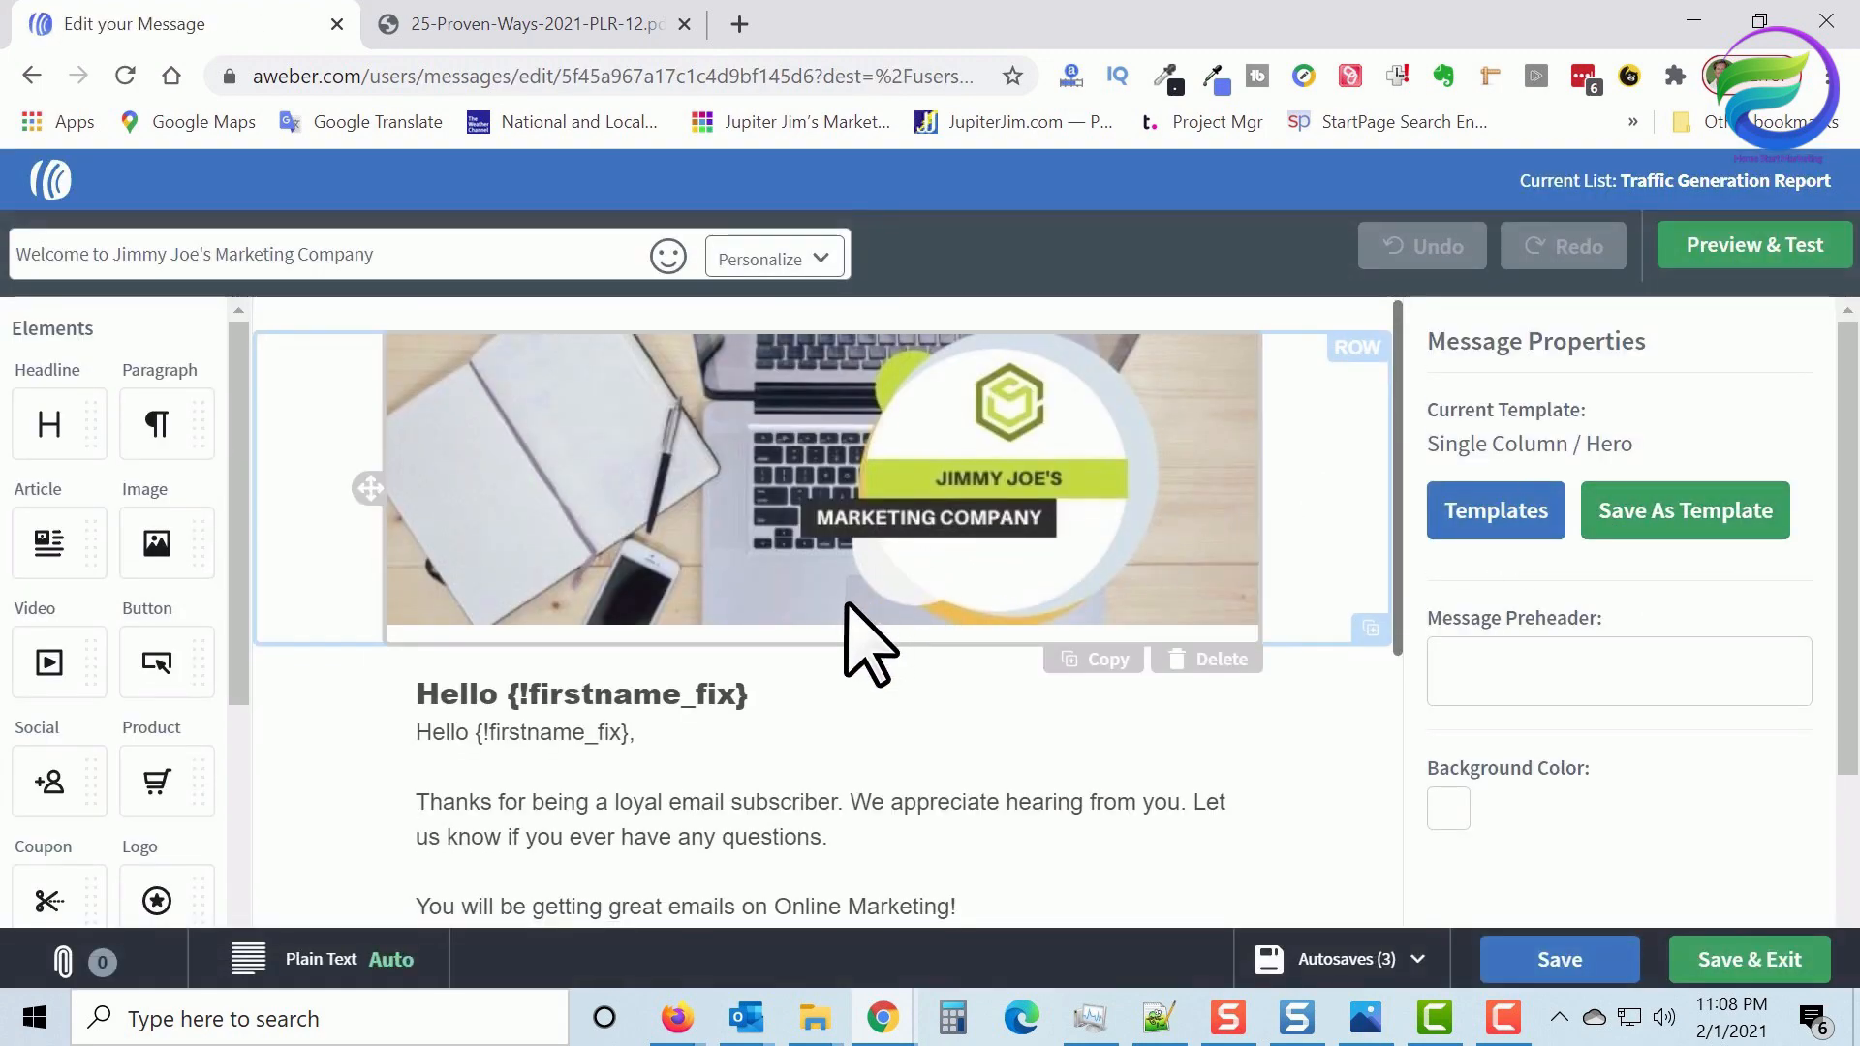
Review the welcome message's subject line, header image and body content from start to end
scroll(872, 610, "down", 5)
scroll(873, 608, "up", 5)
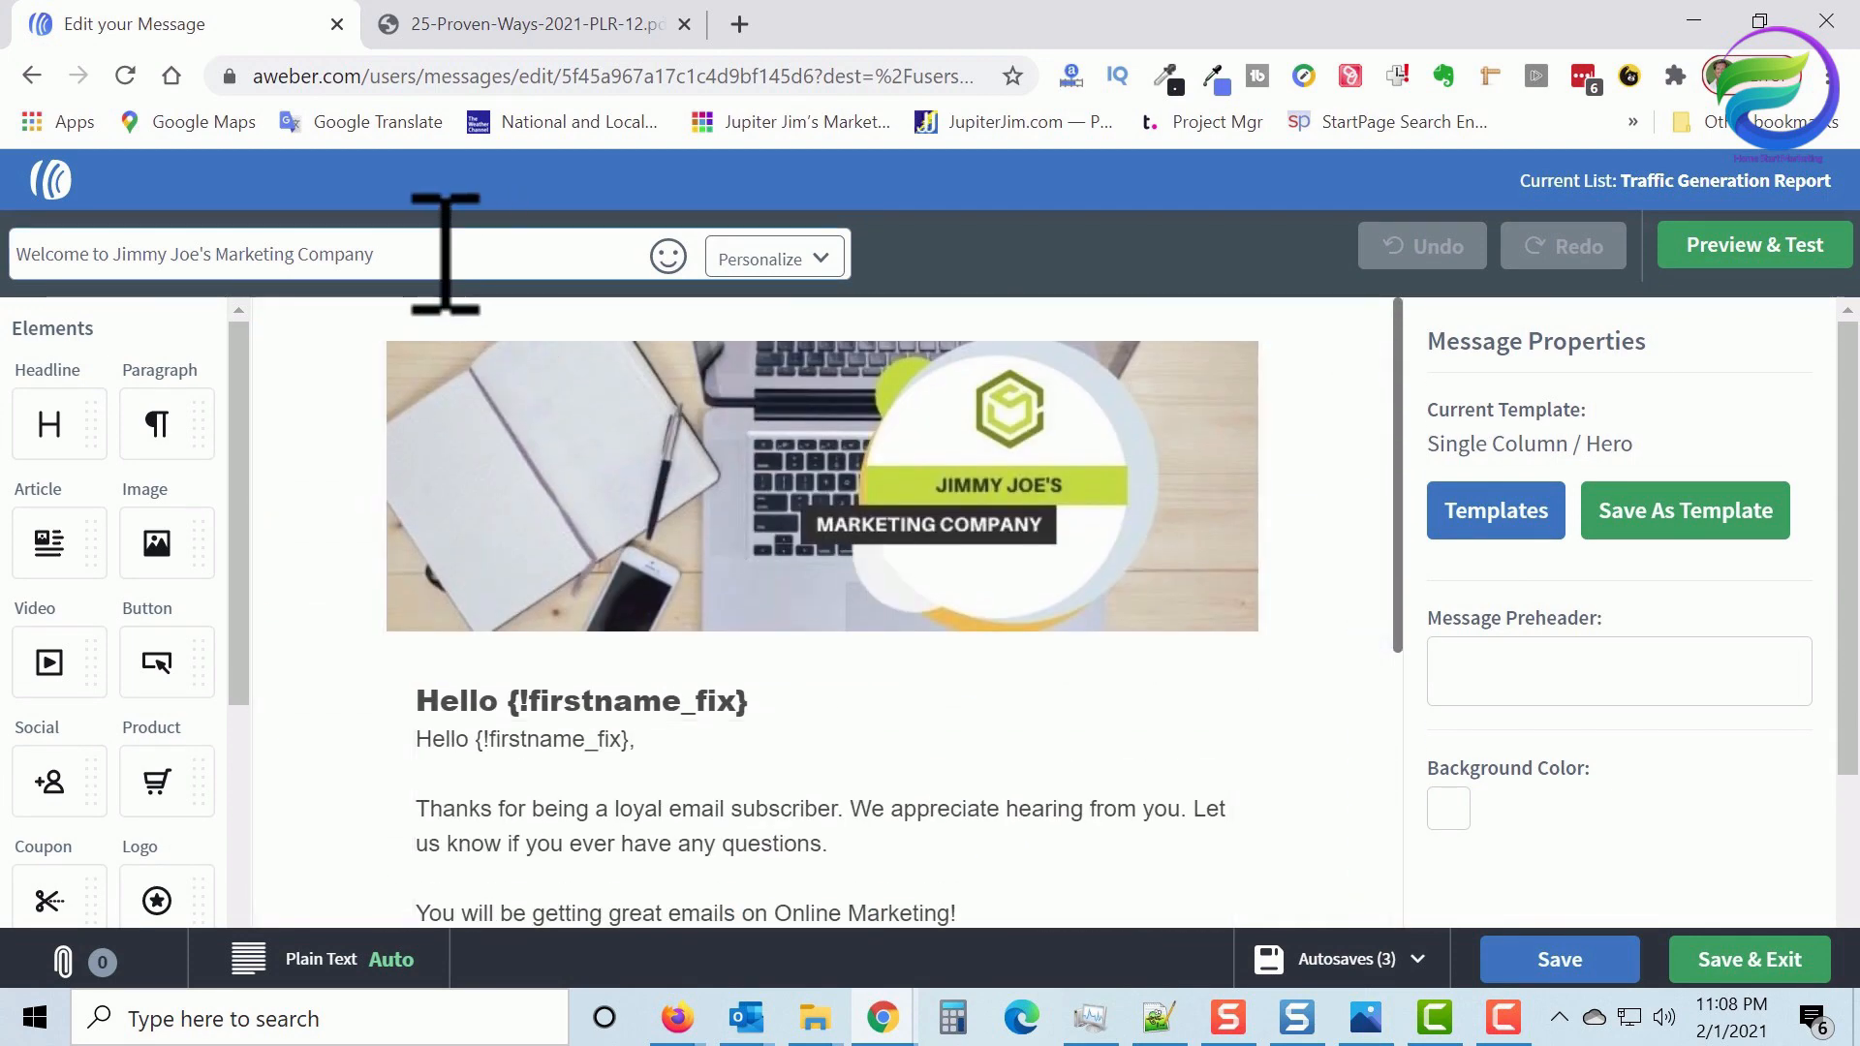
left_click_drag(445, 254, 15, 254)
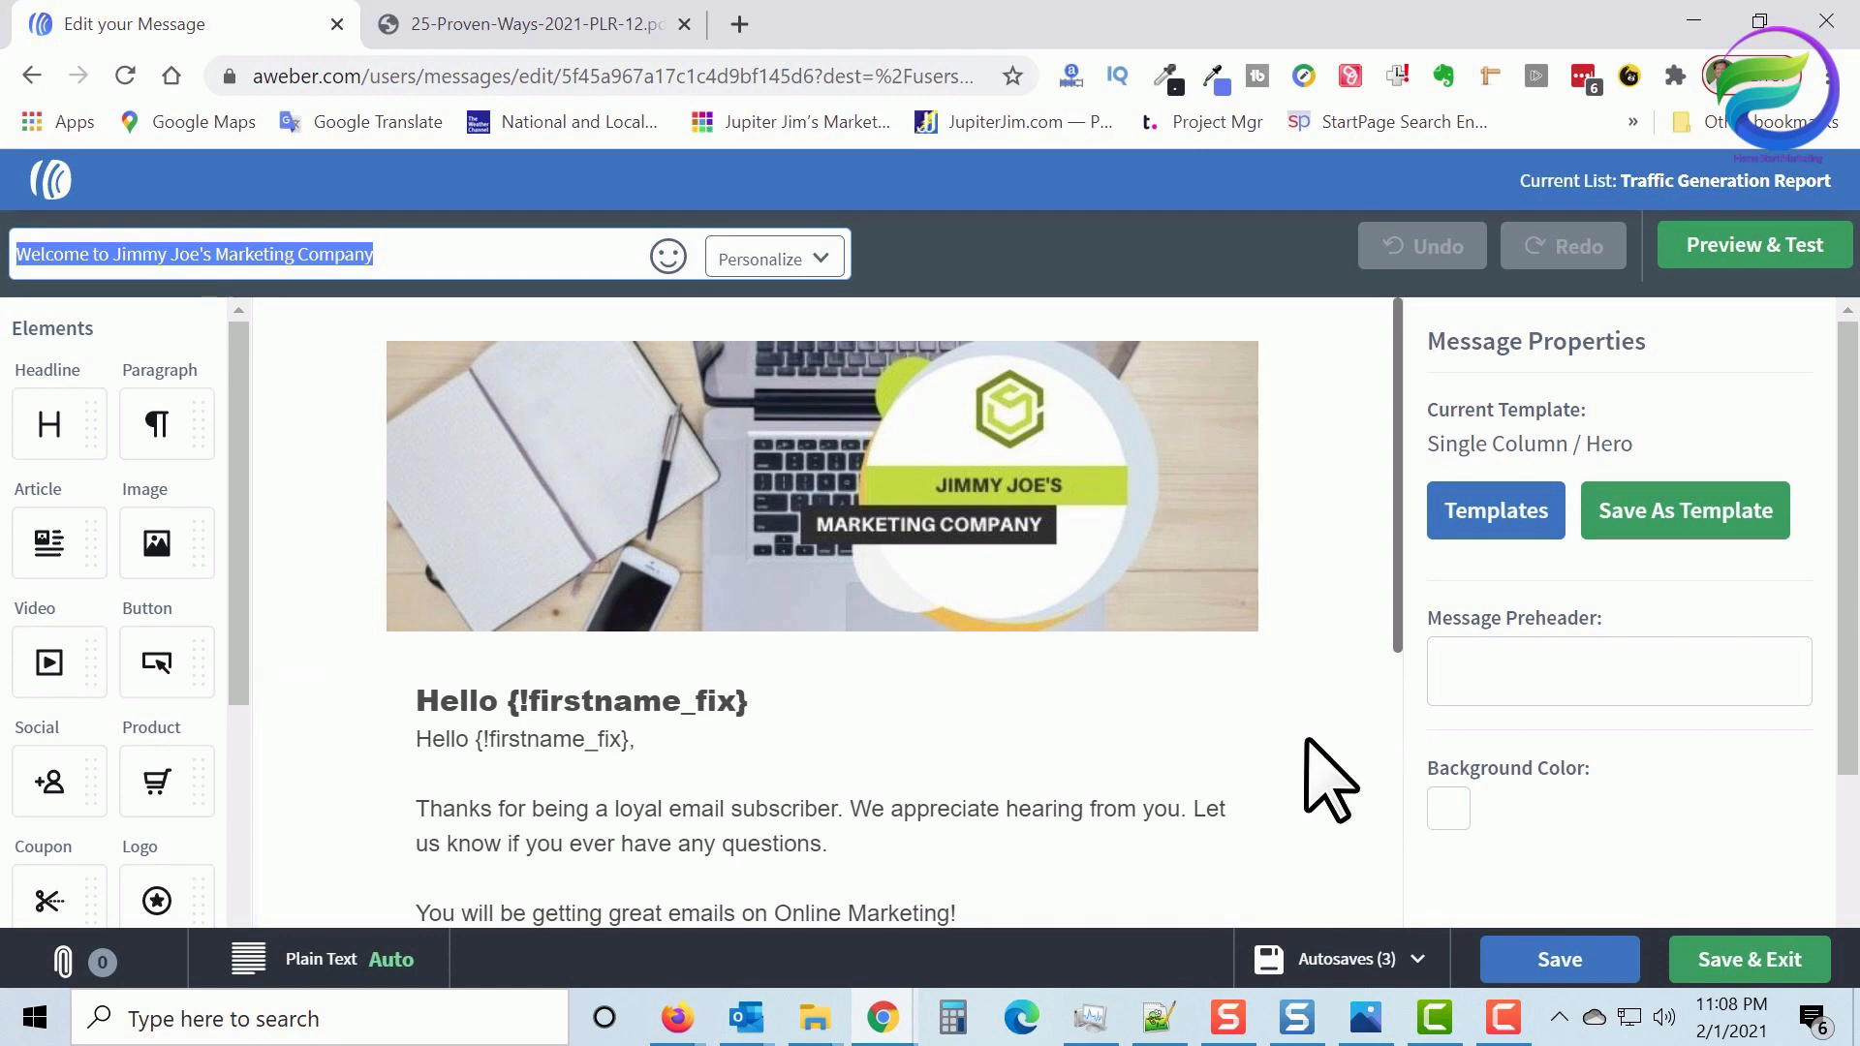
scroll(1242, 718, "down", 1)
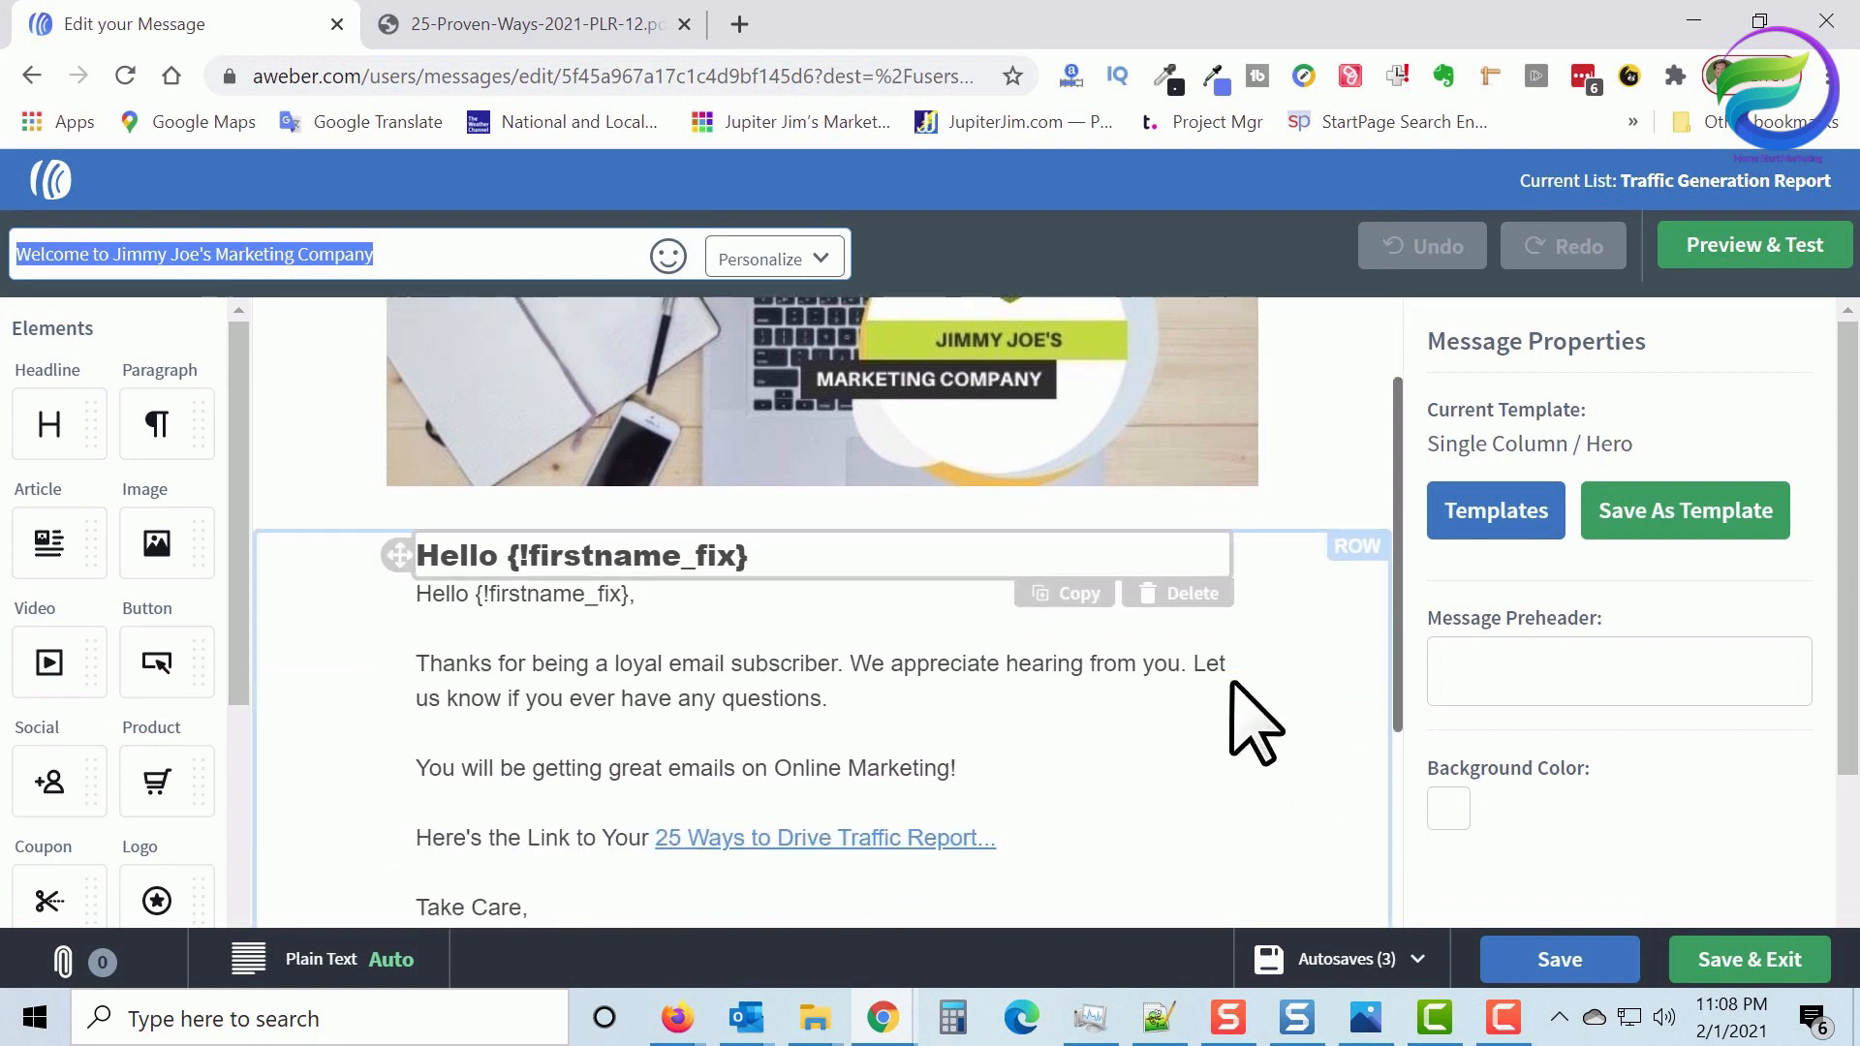
scroll(1153, 678, "down", 1)
scroll(1065, 629, "up", 2)
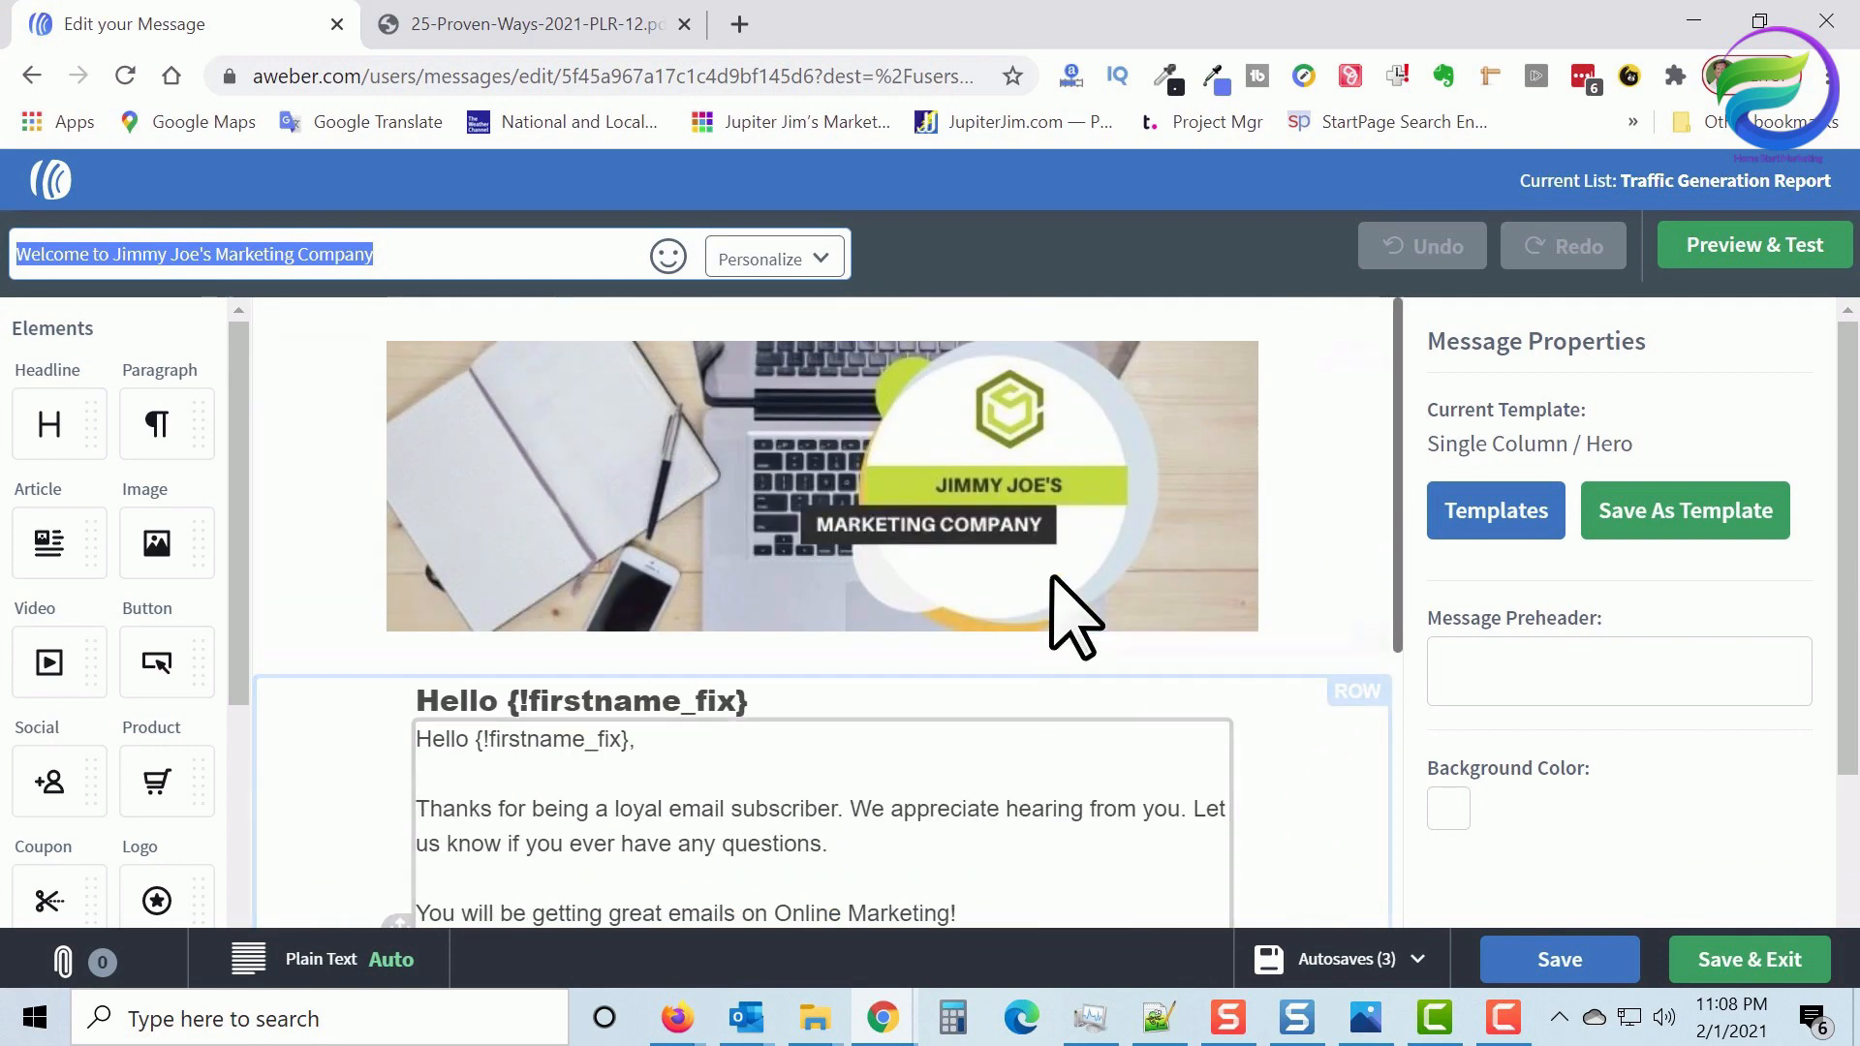
scroll(1062, 656, "down", 4)
scroll(1071, 685, "up", 4)
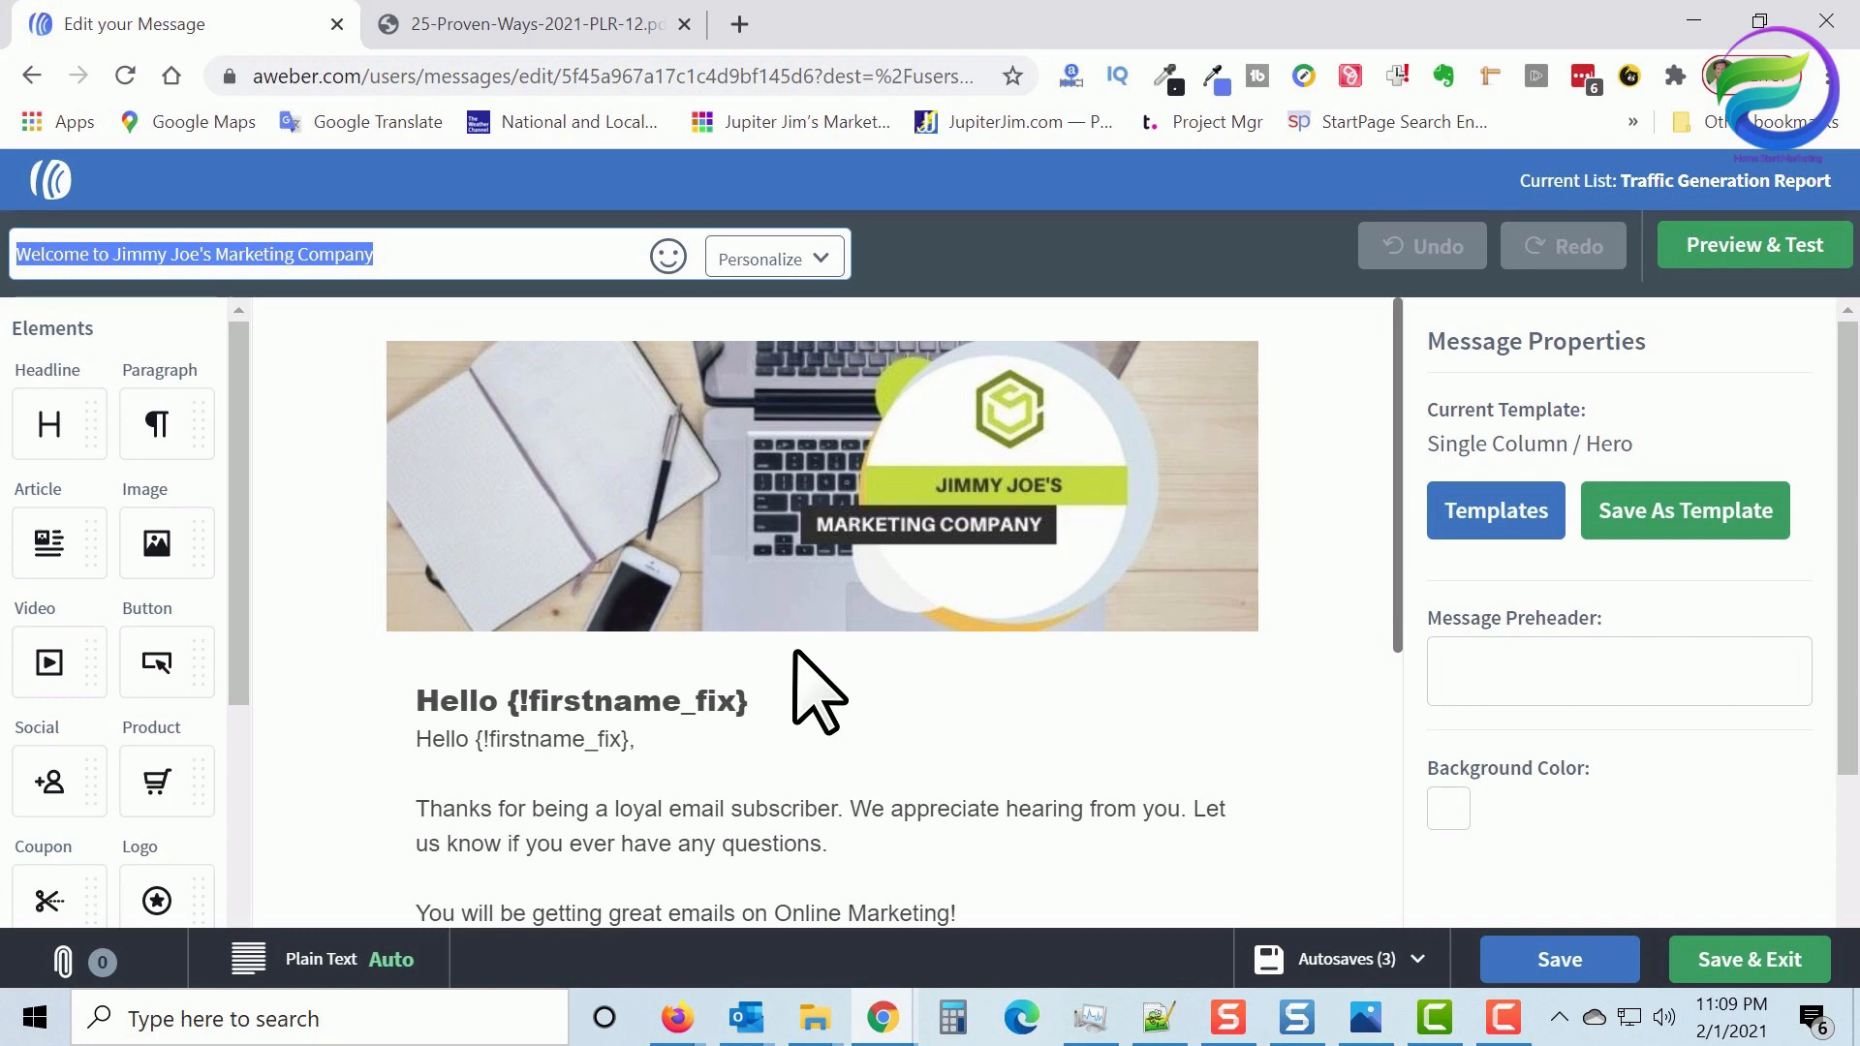
Delete the duplicate "Hello {!firstname_fix}," line from the body paragraph, leaving one blank line beneath the greeting headline
scroll(814, 659, "down", 3)
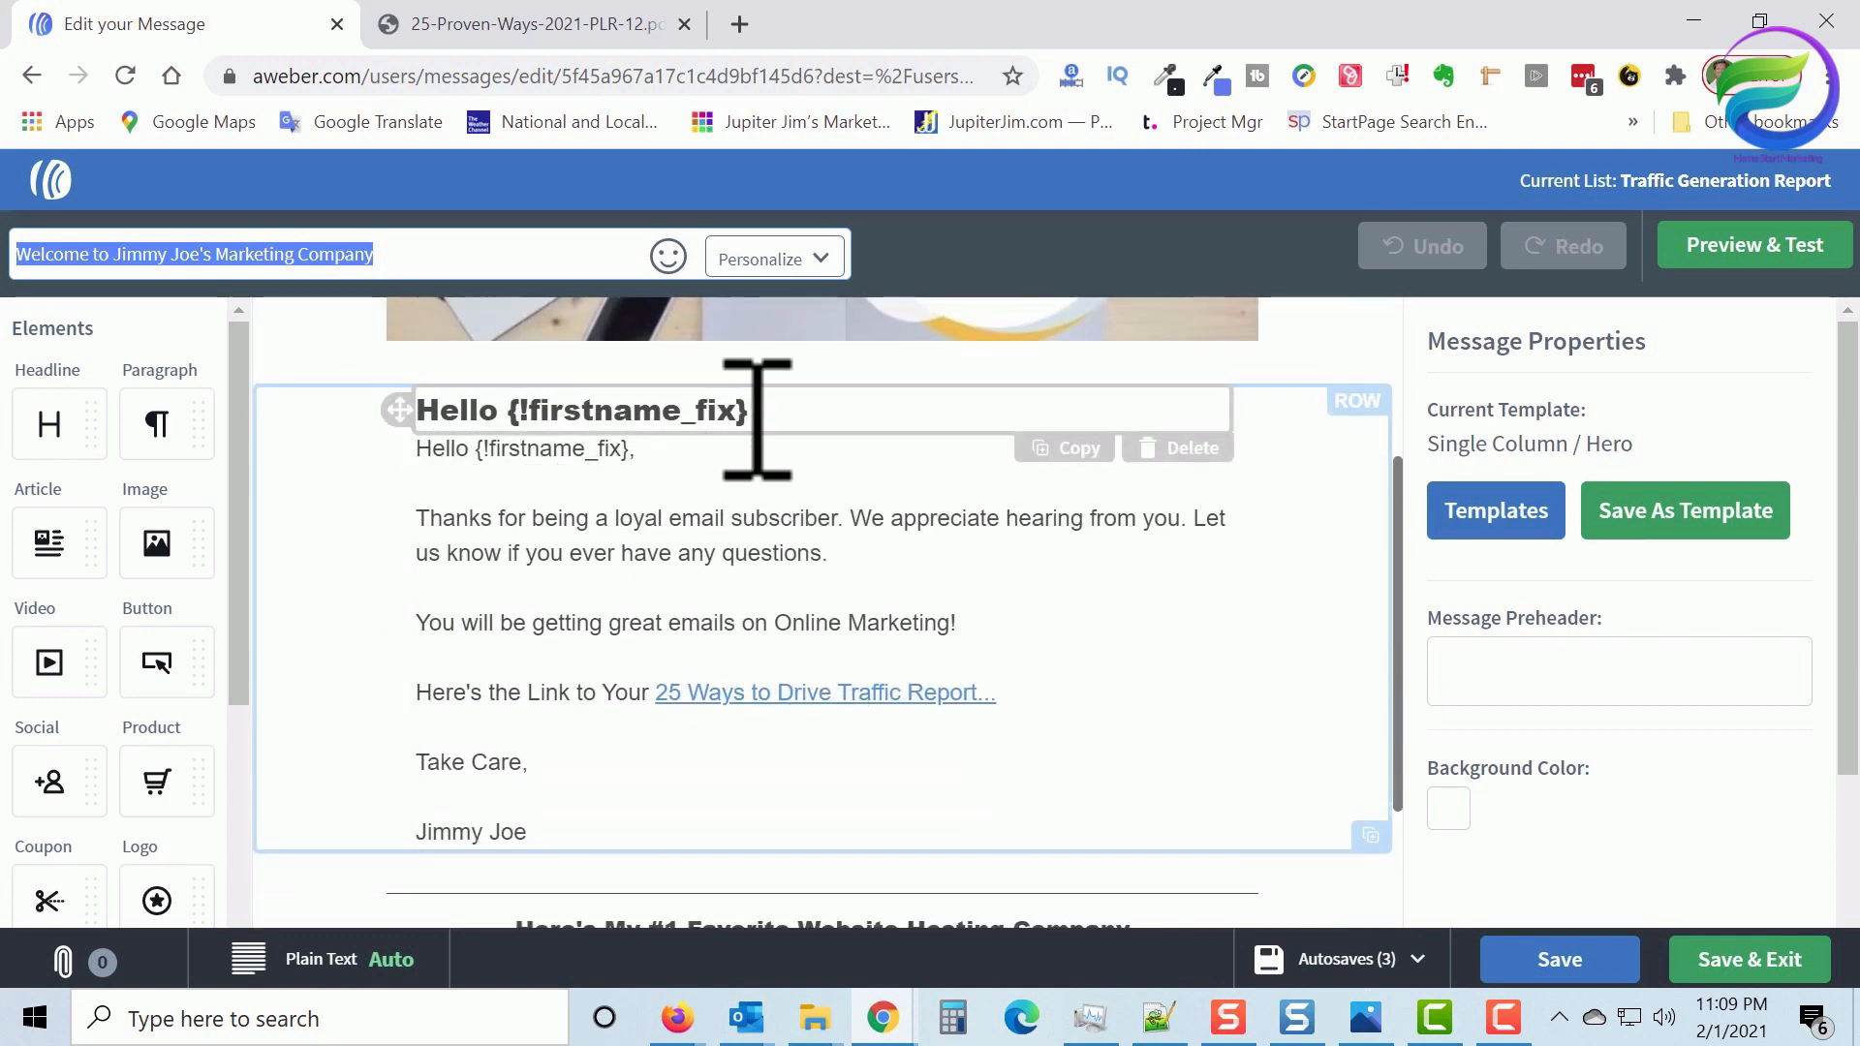
left_click(695, 463)
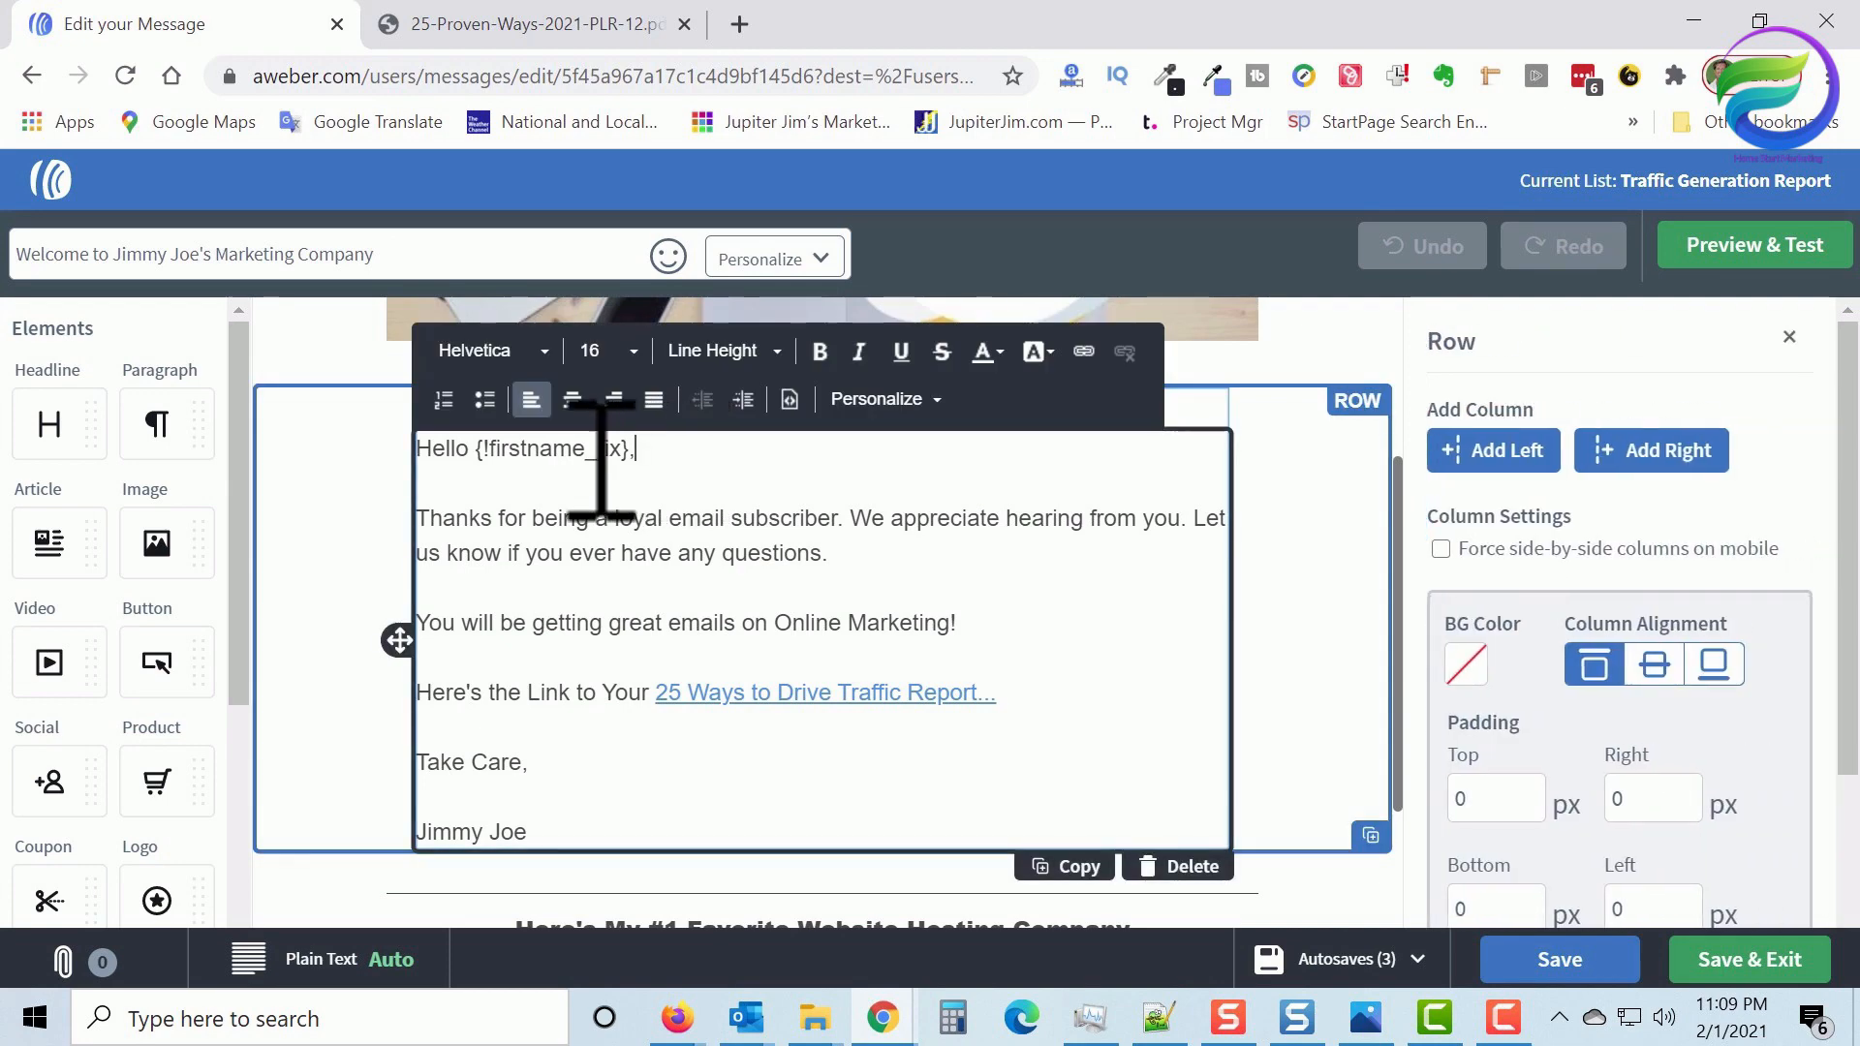
left_click_drag(602, 471, 365, 475)
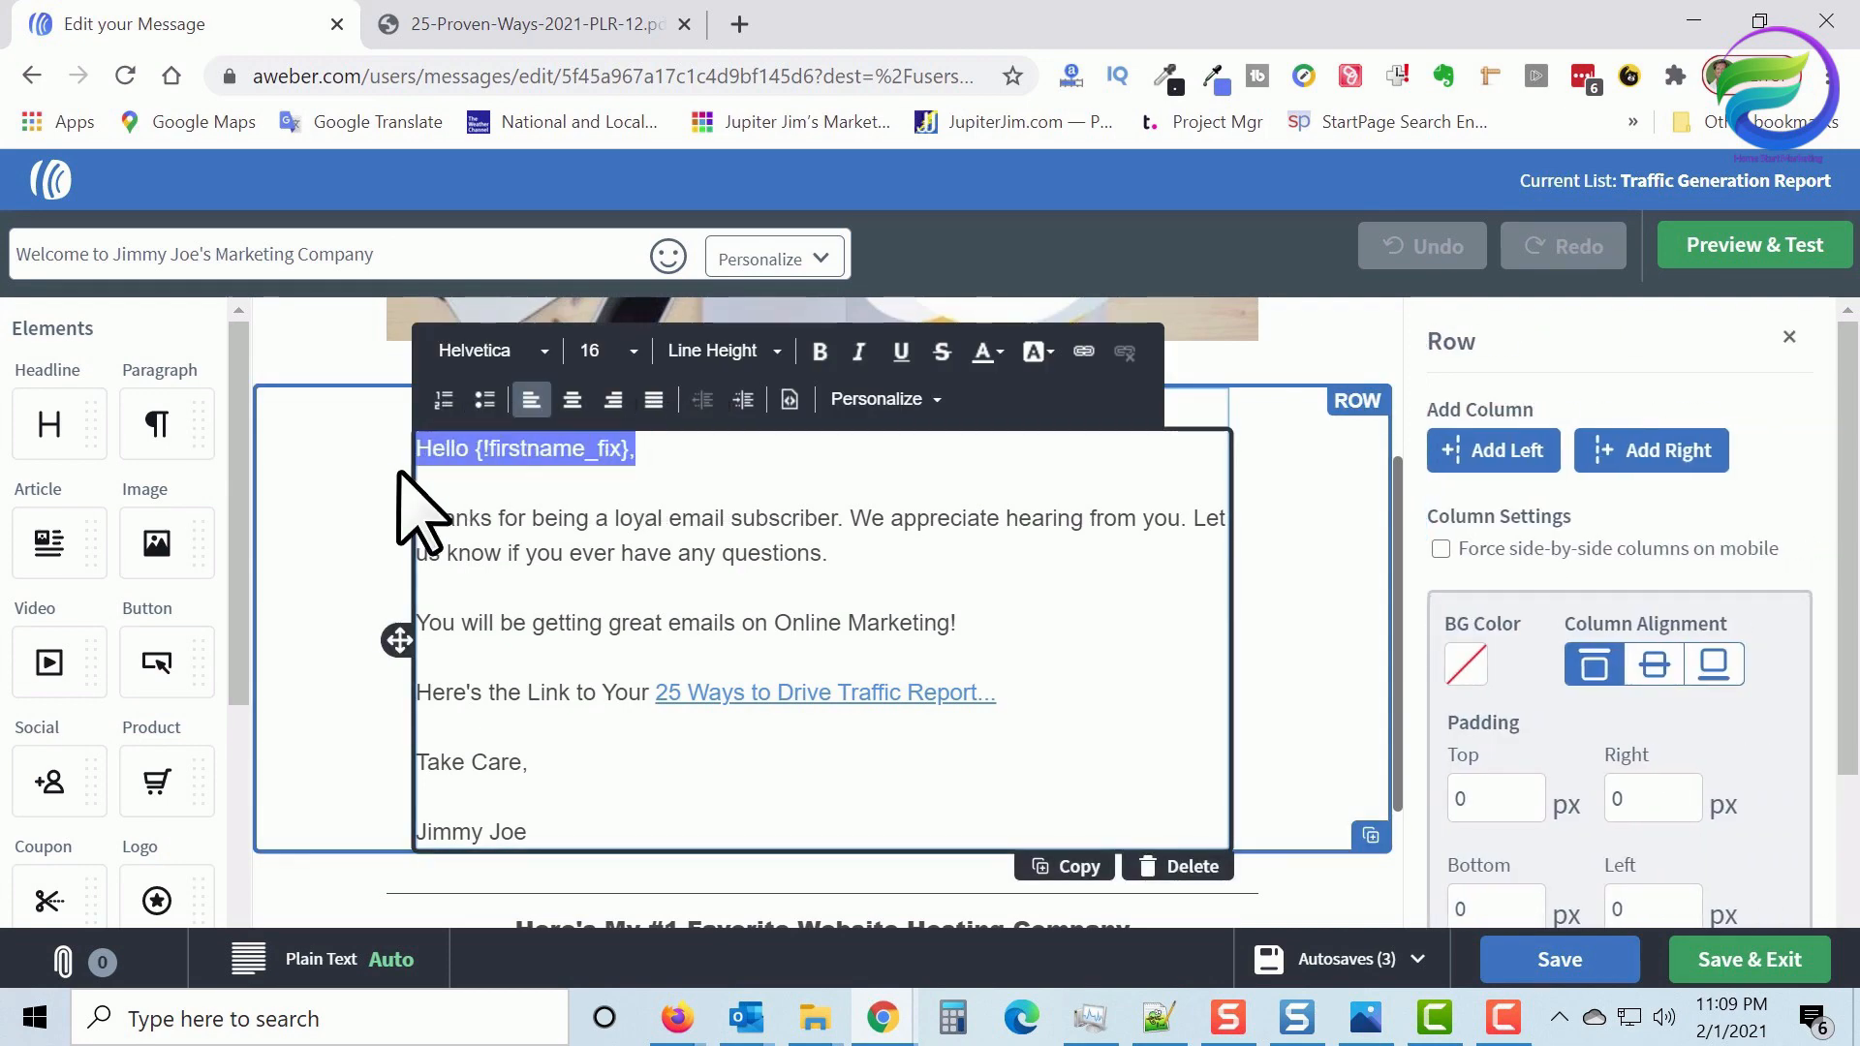
key("BackSpace")
key("Delete")
key("Delete")
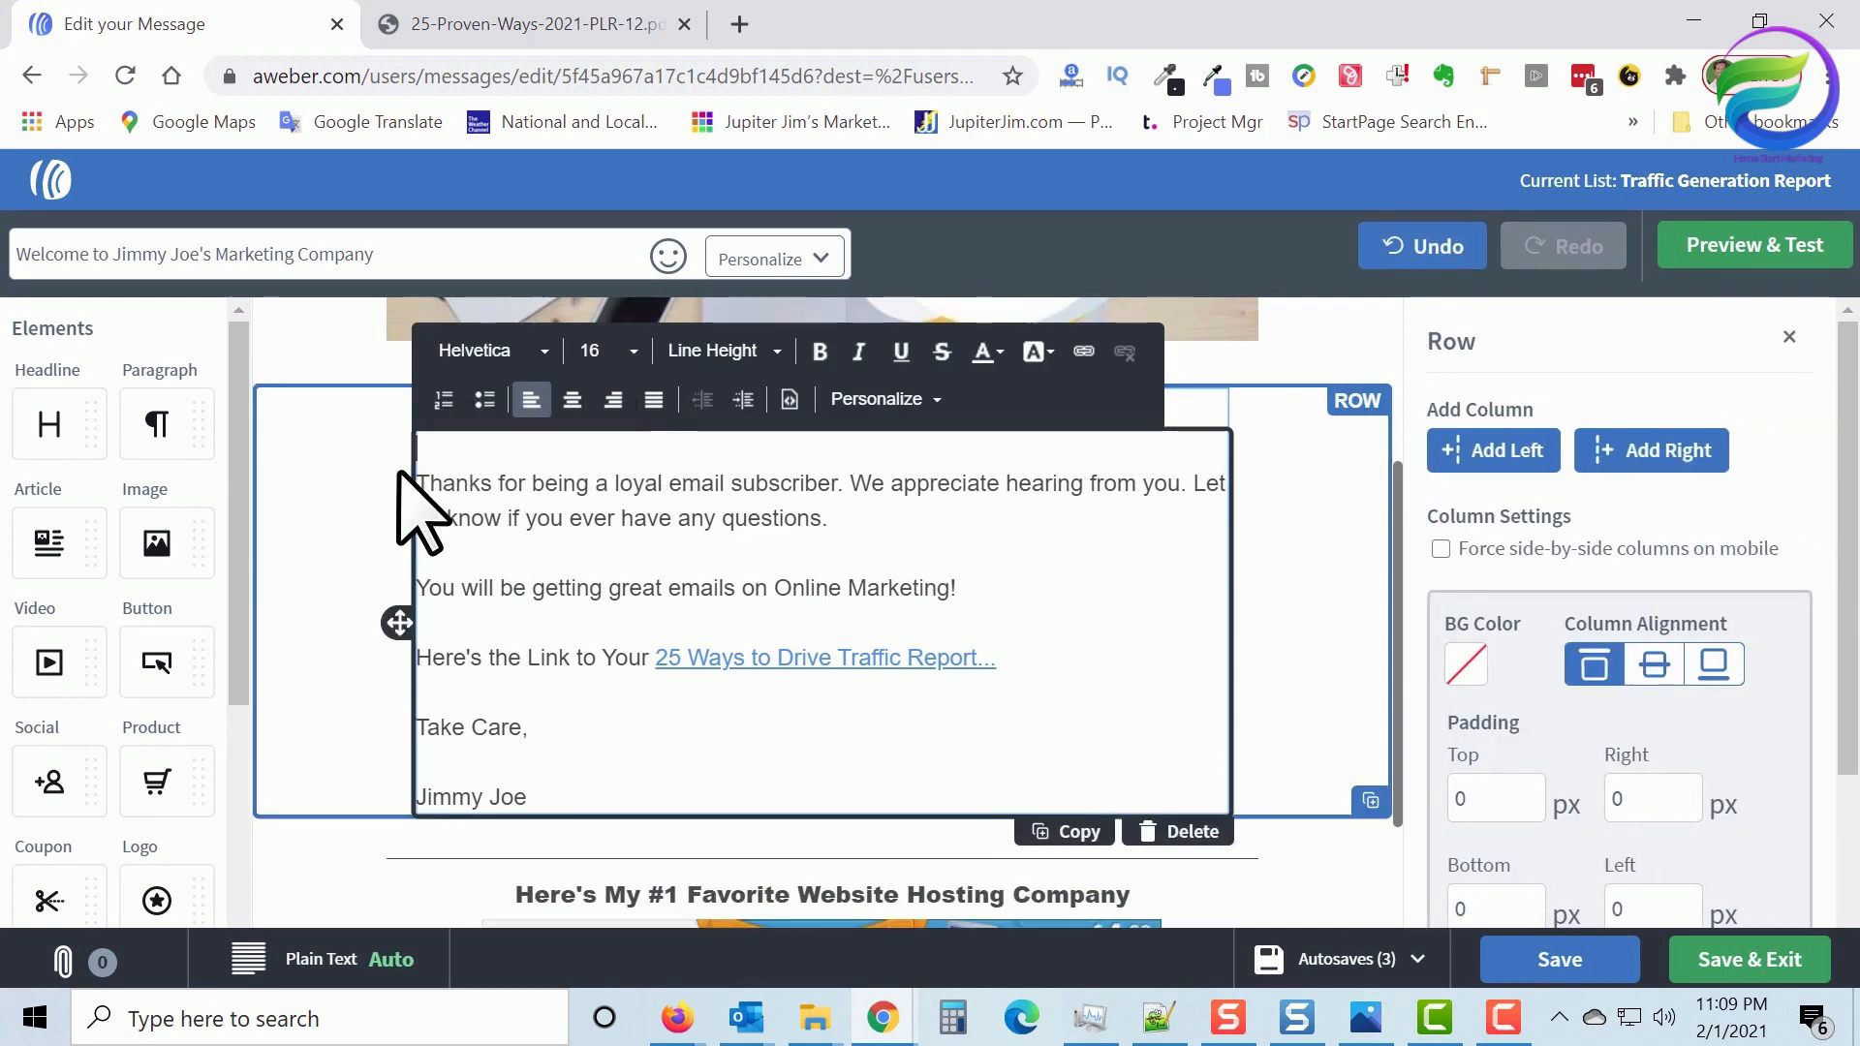
left_click(1342, 571)
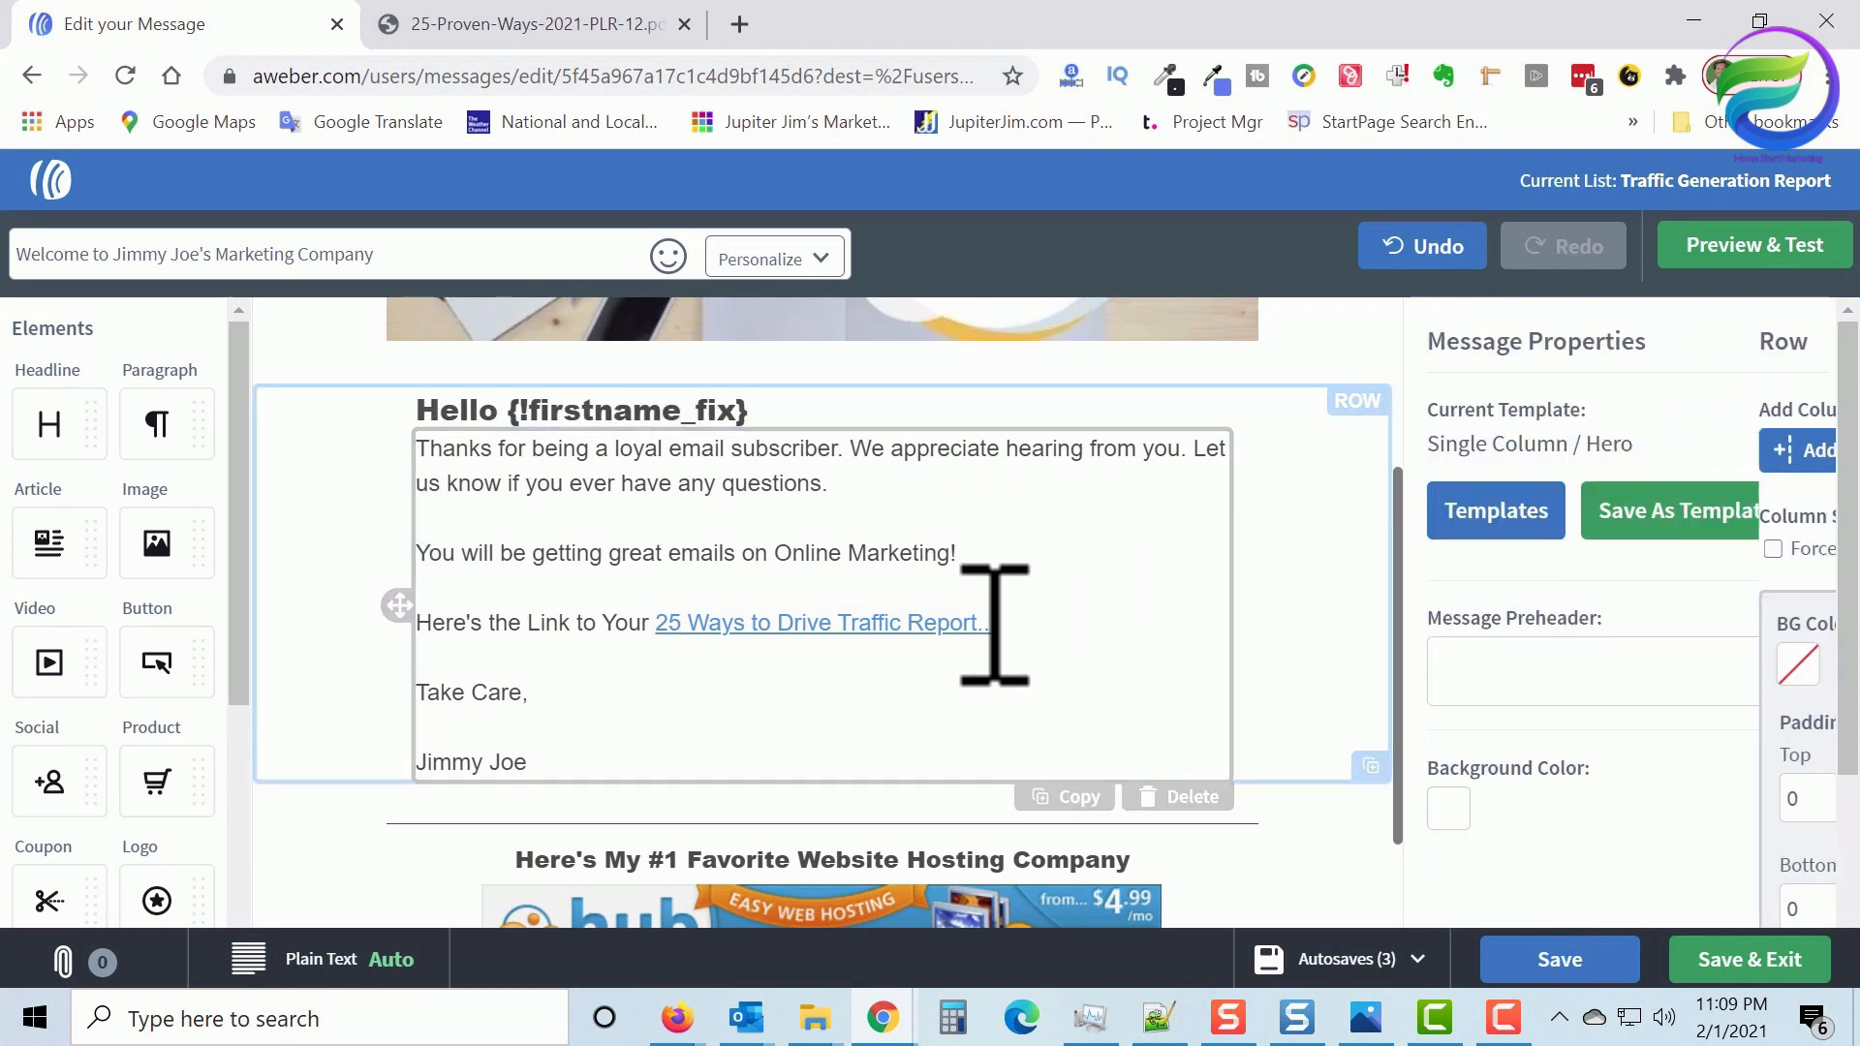
left_click(438, 446)
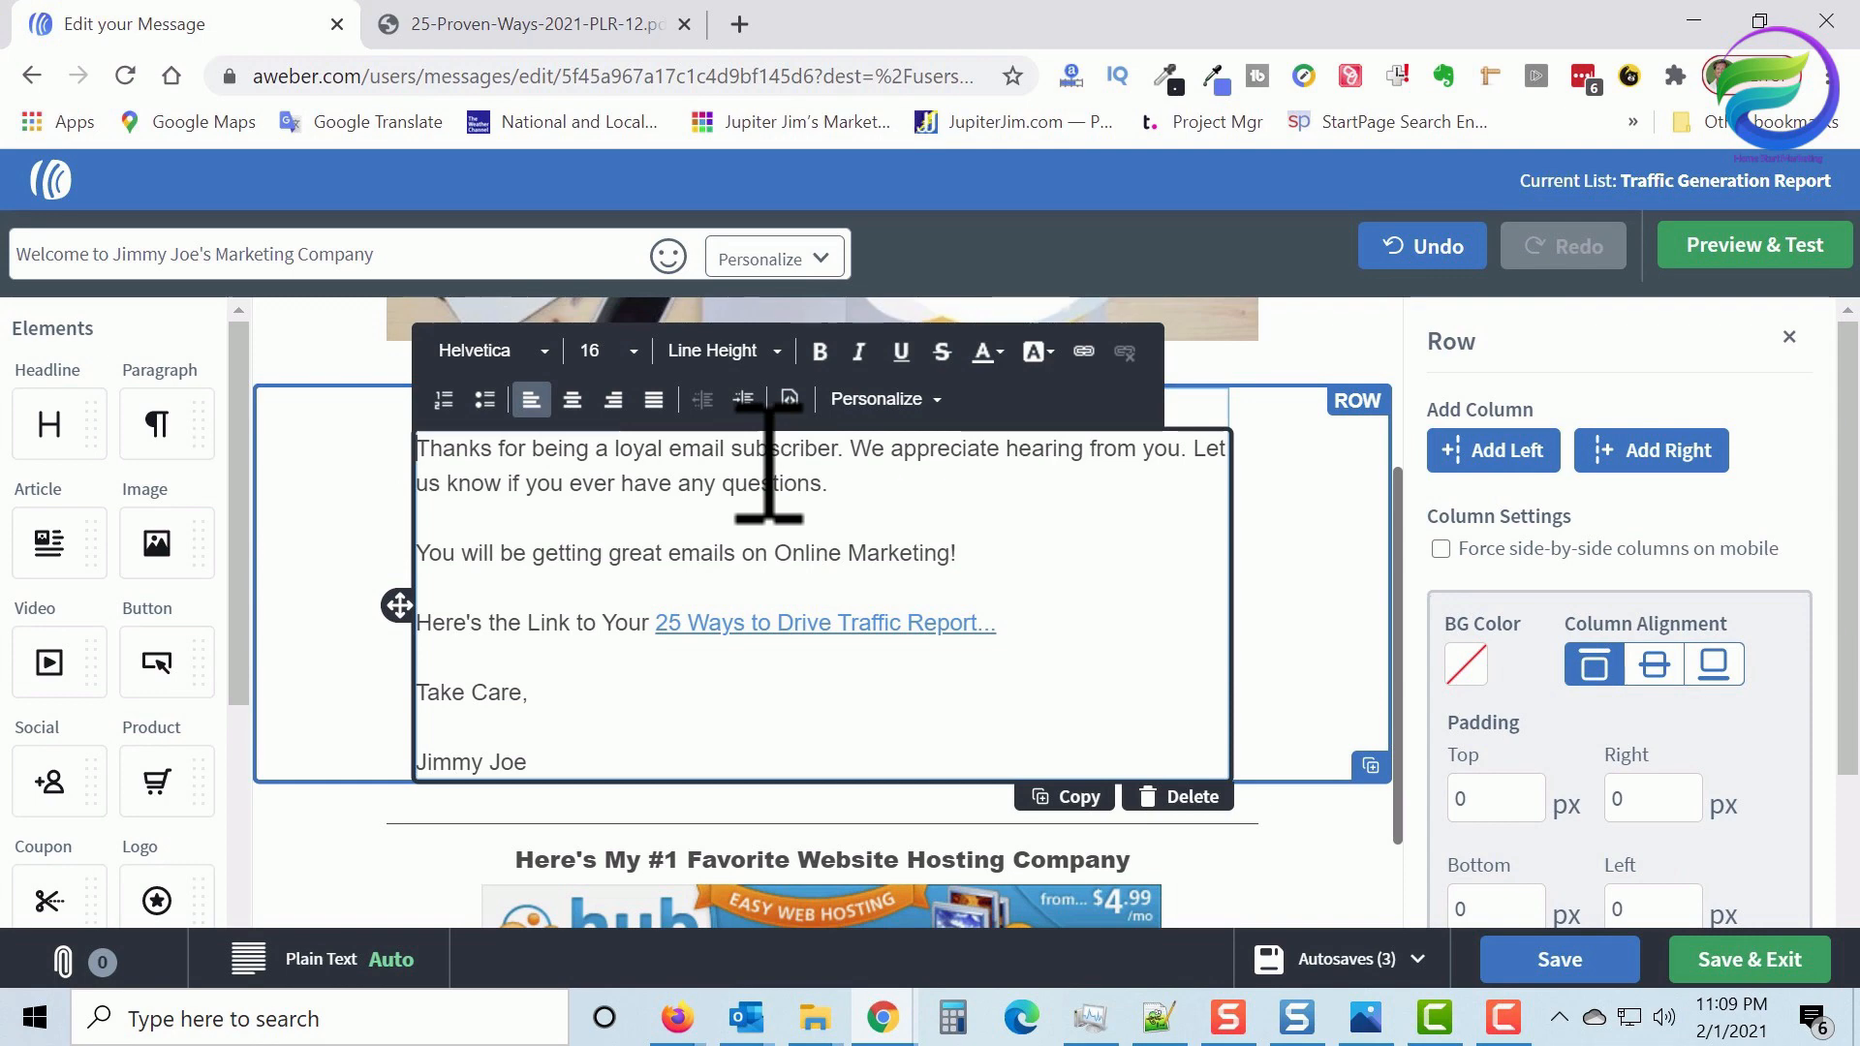
key("Return")
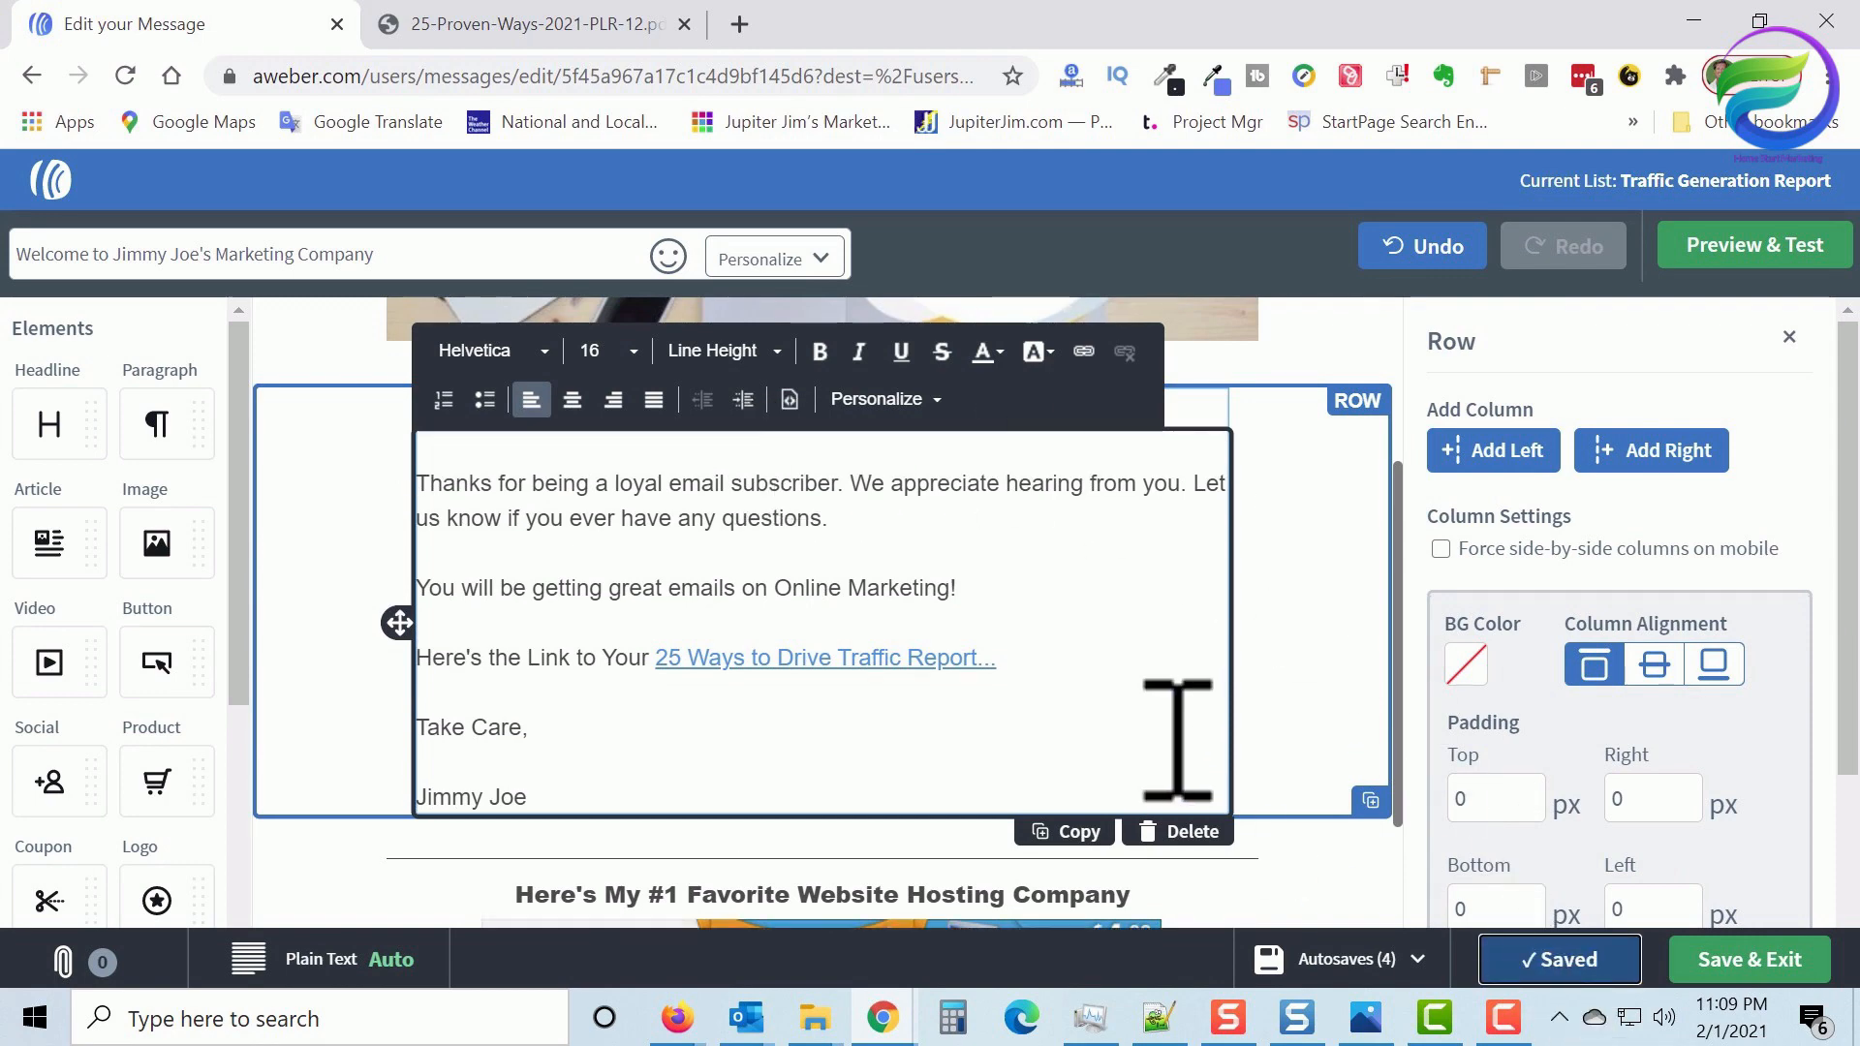
Check the edited message layout and the "25 Ways to Drive Traffic Report..." link in the body text
scroll(1187, 726, "up", 3)
scroll(891, 727, "down", 5)
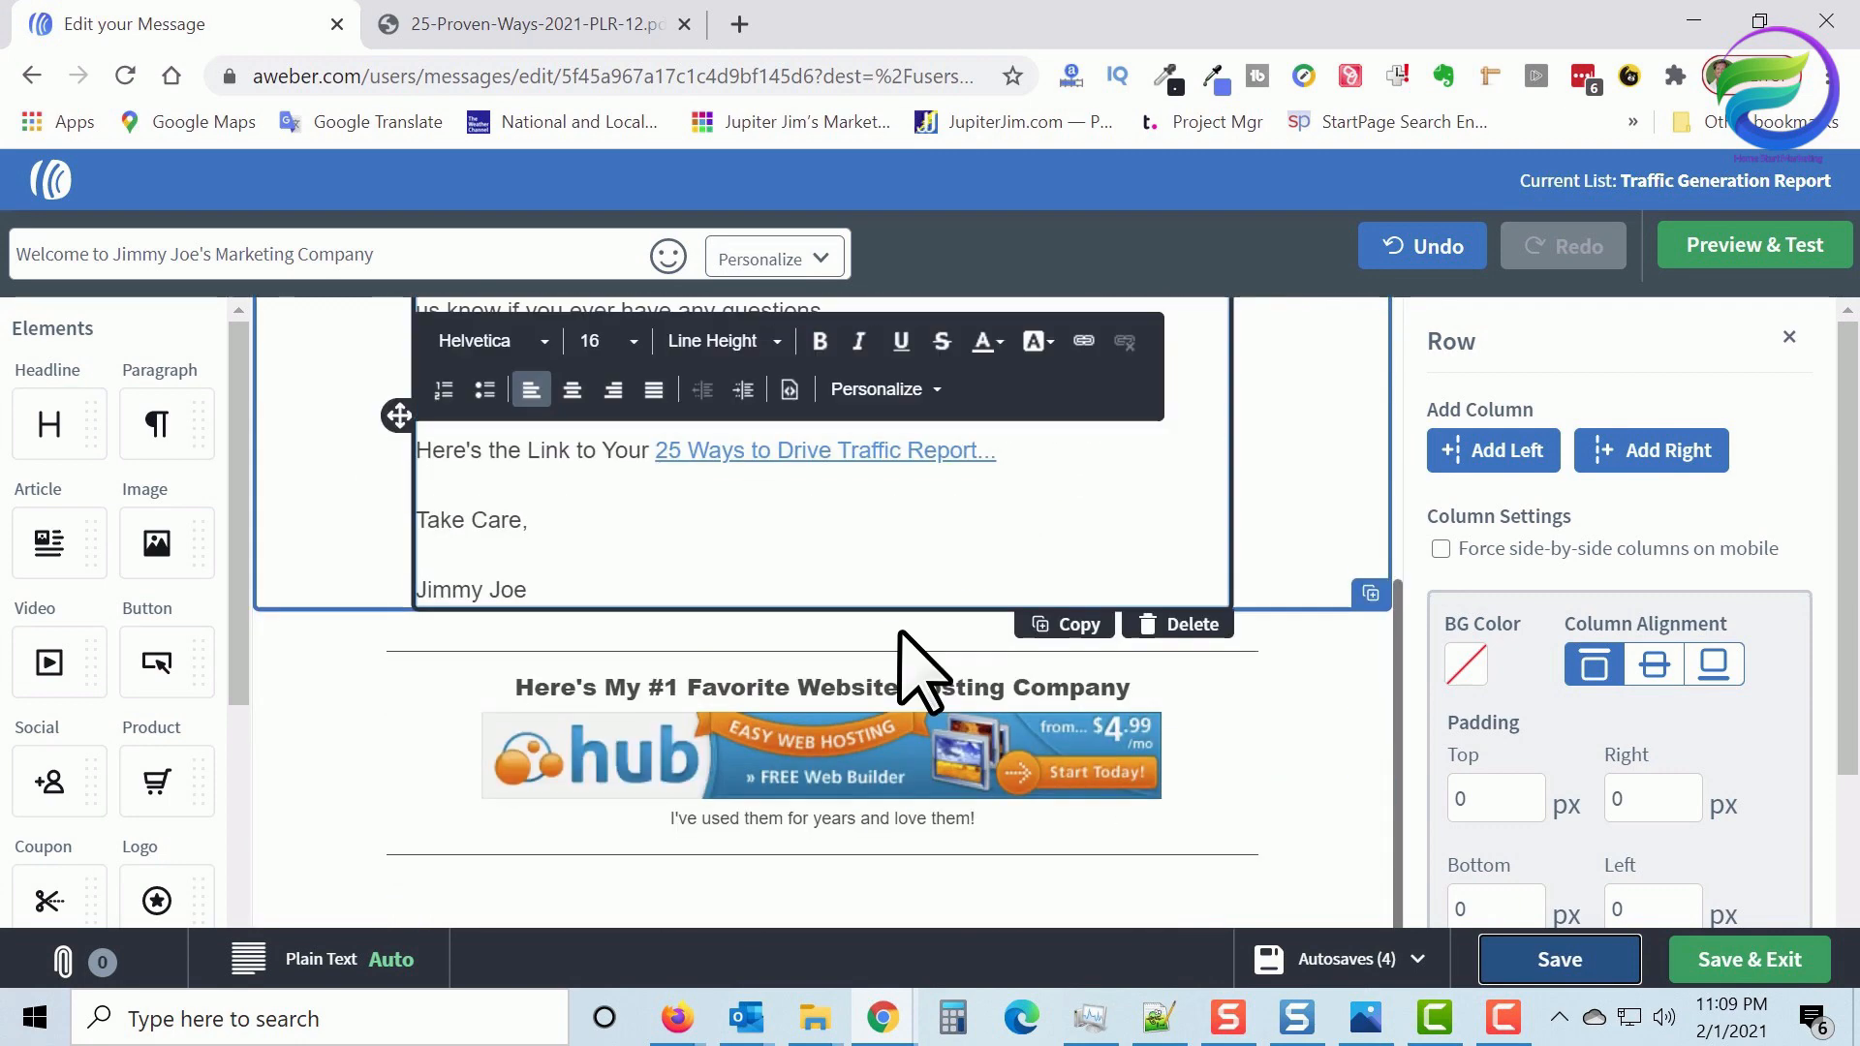
scroll(915, 659, "up", 4)
scroll(920, 635, "down", 3)
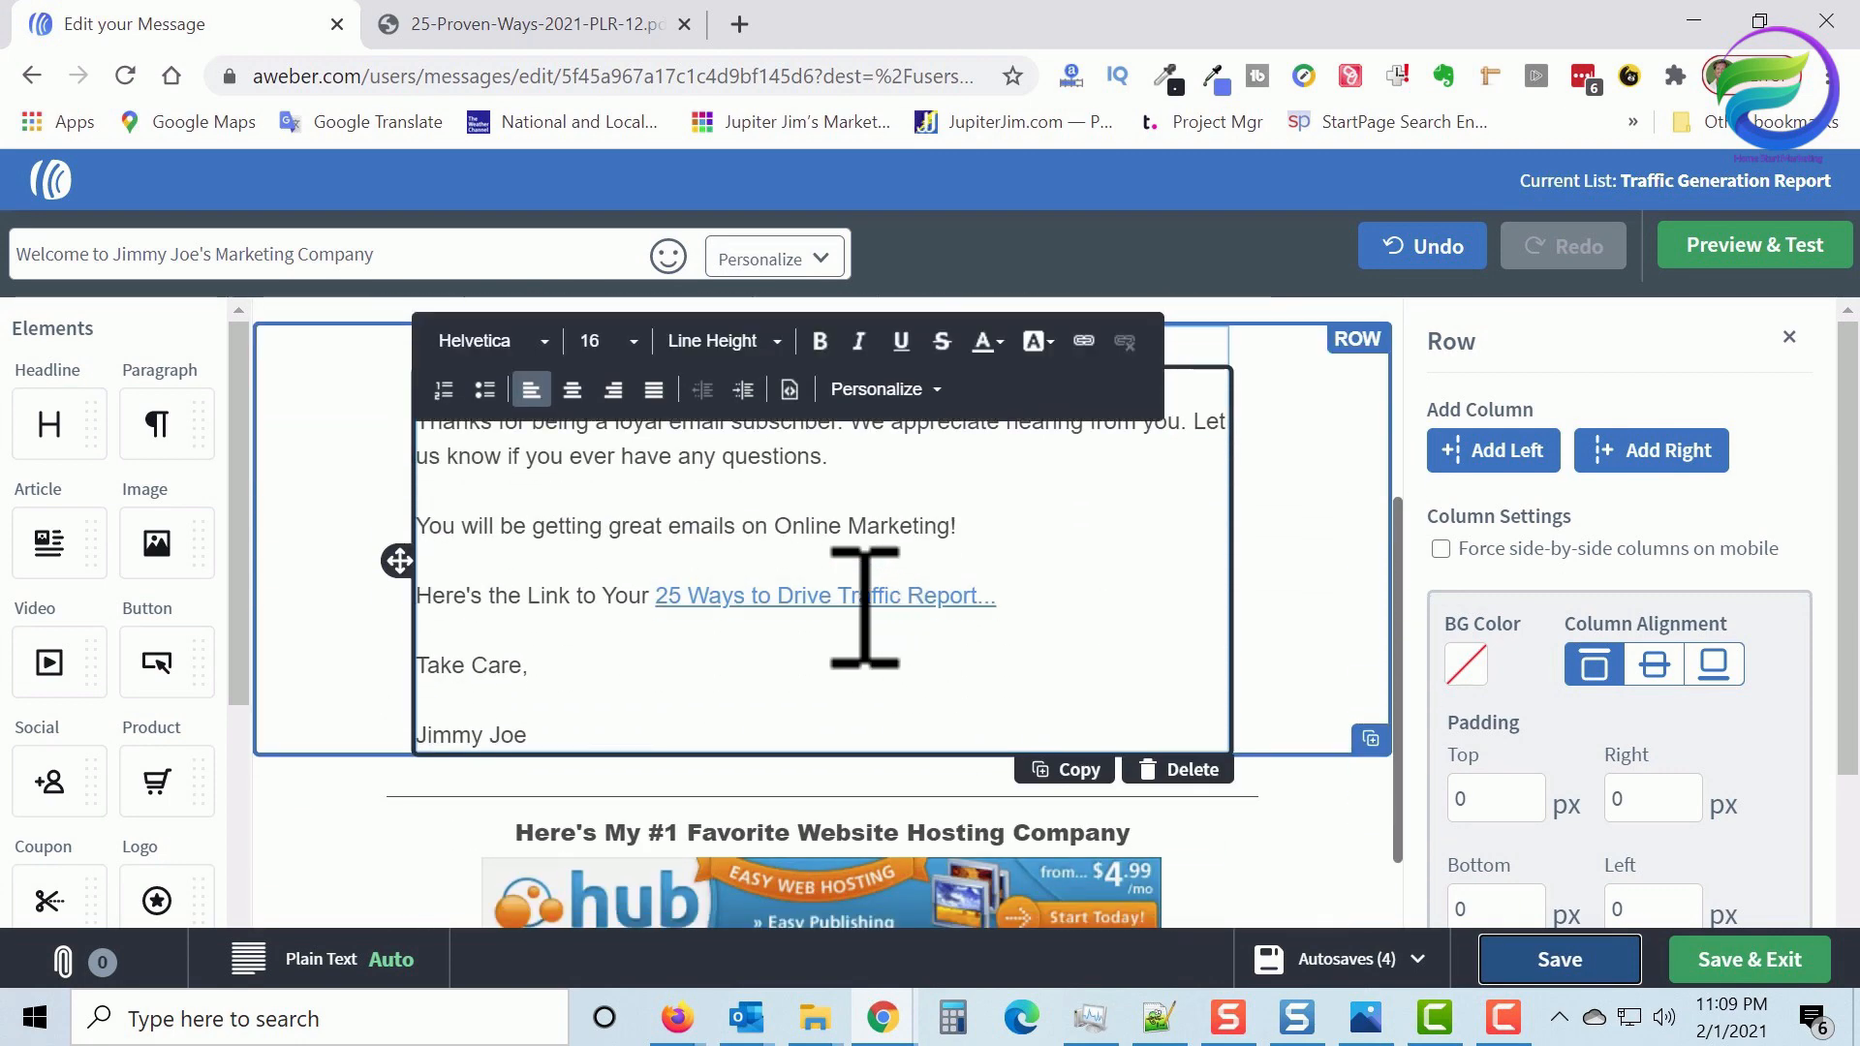
left_click(754, 608)
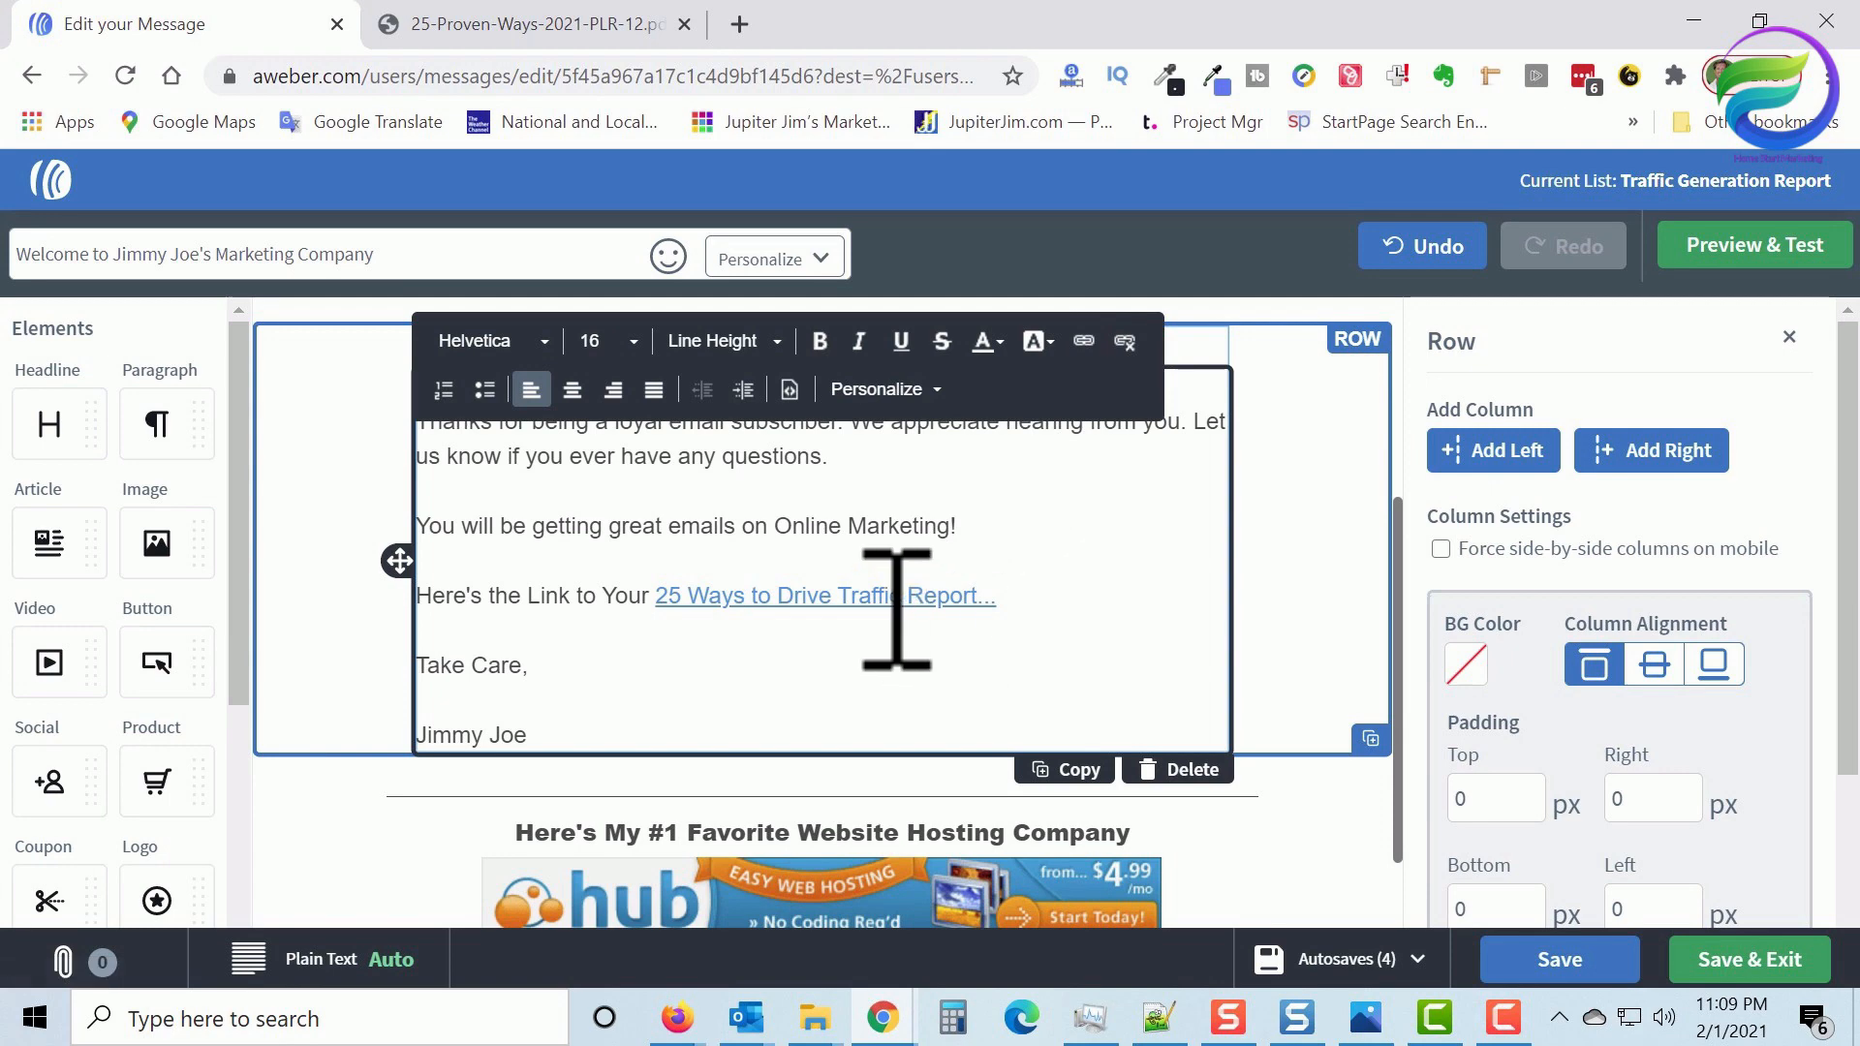
scroll(957, 603, "up", 1)
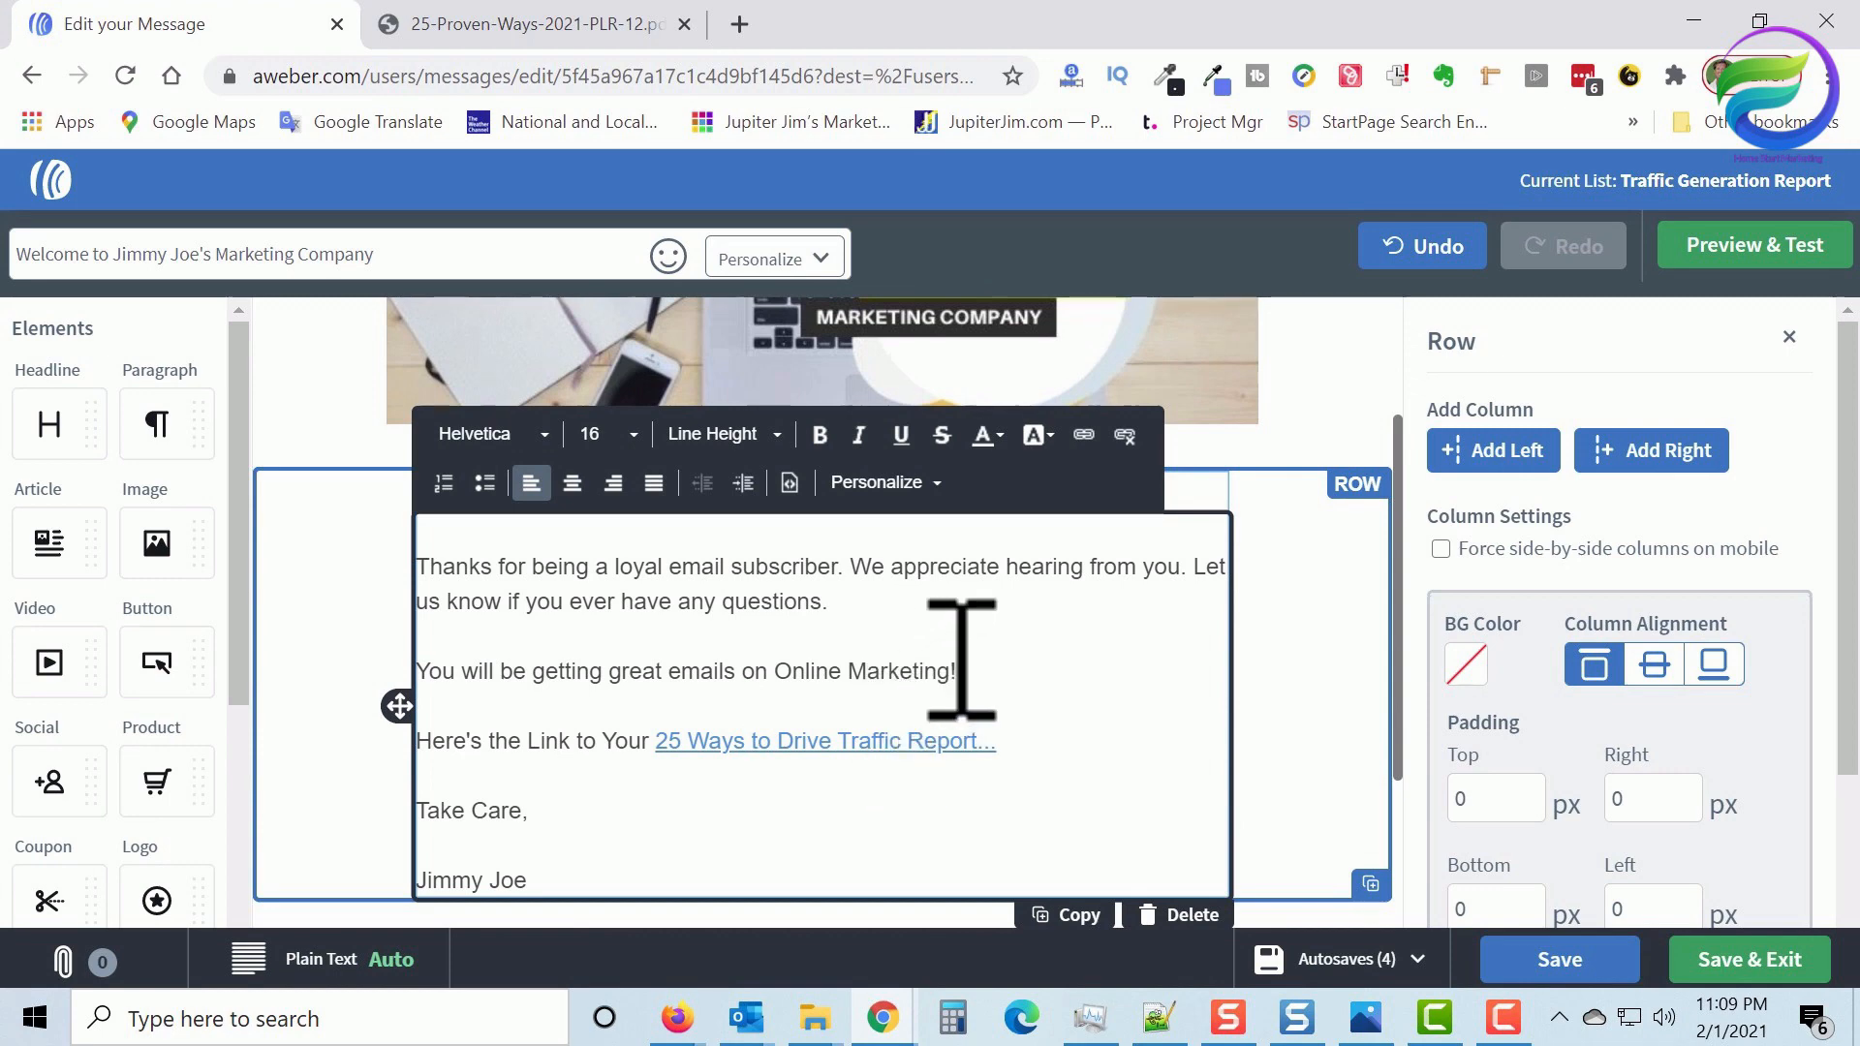
scroll(964, 659, "down", 3)
scroll(964, 659, "up", 5)
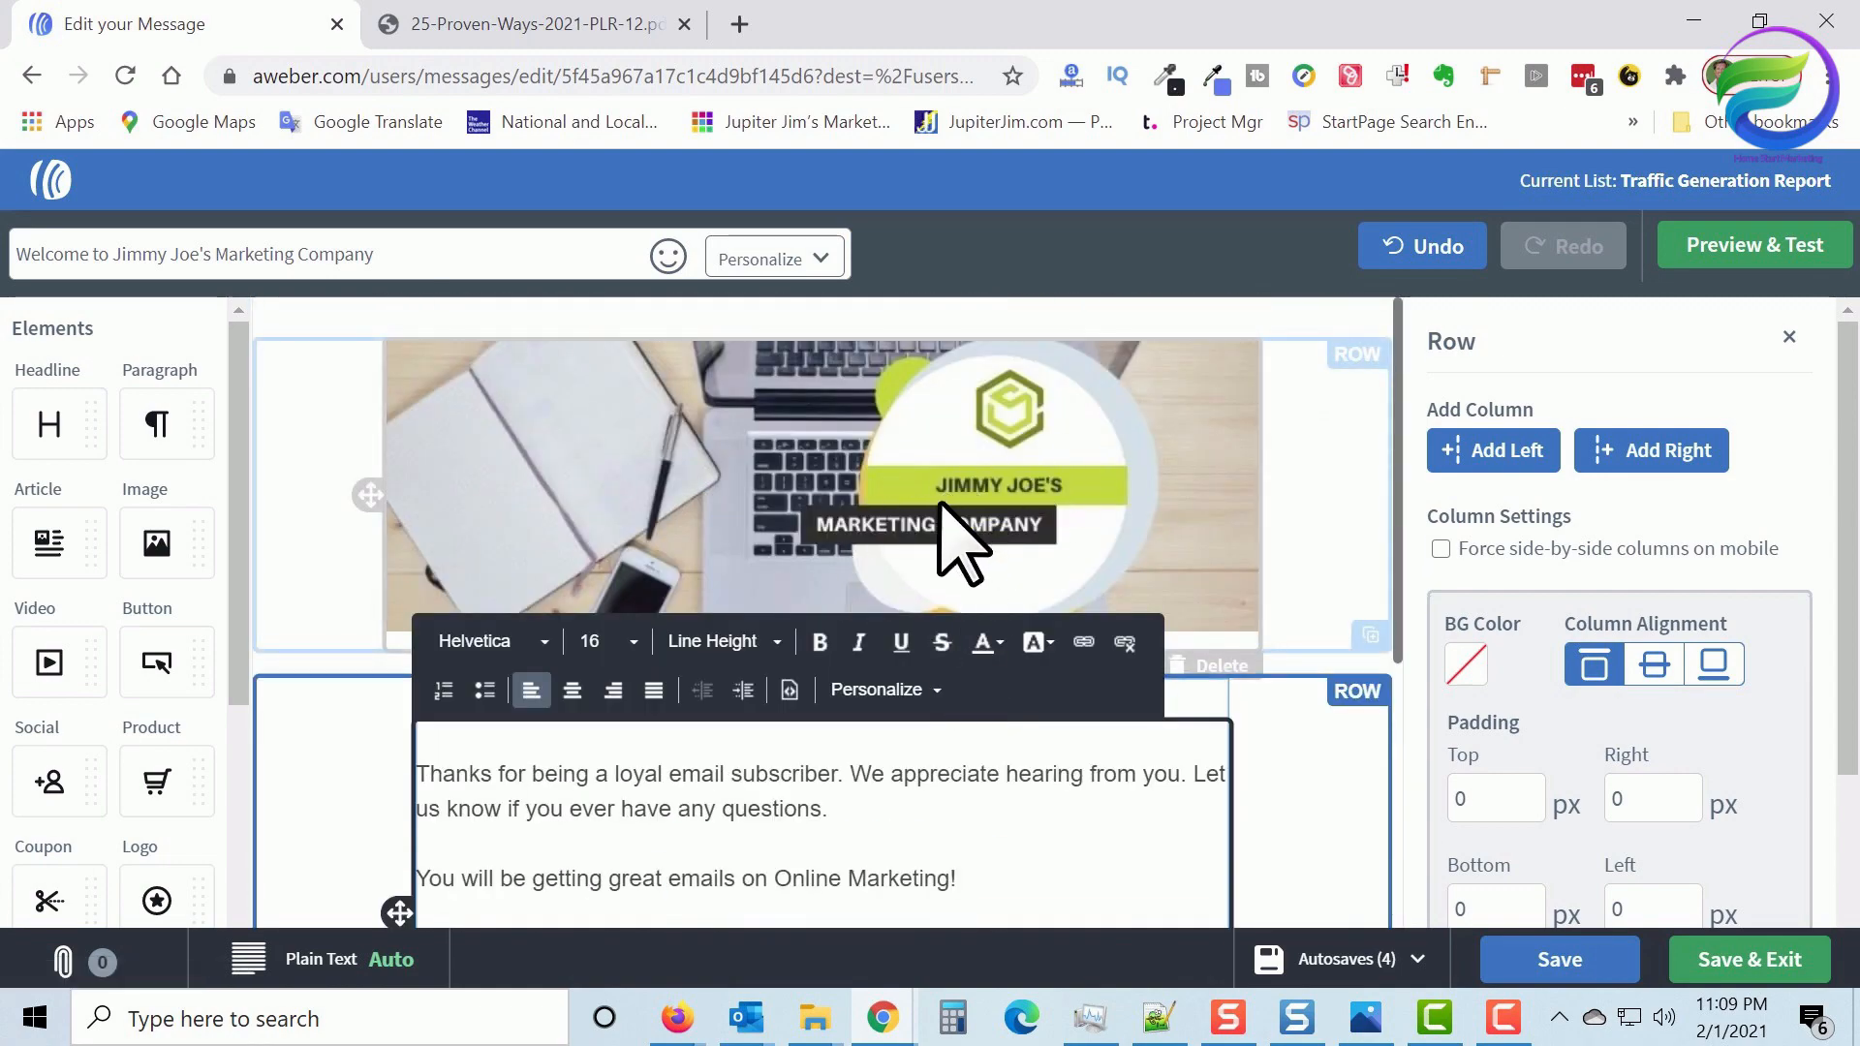
Examine the website hosting banner section below the signature and compare it with the body text and report link
scroll(939, 591, "down", 5)
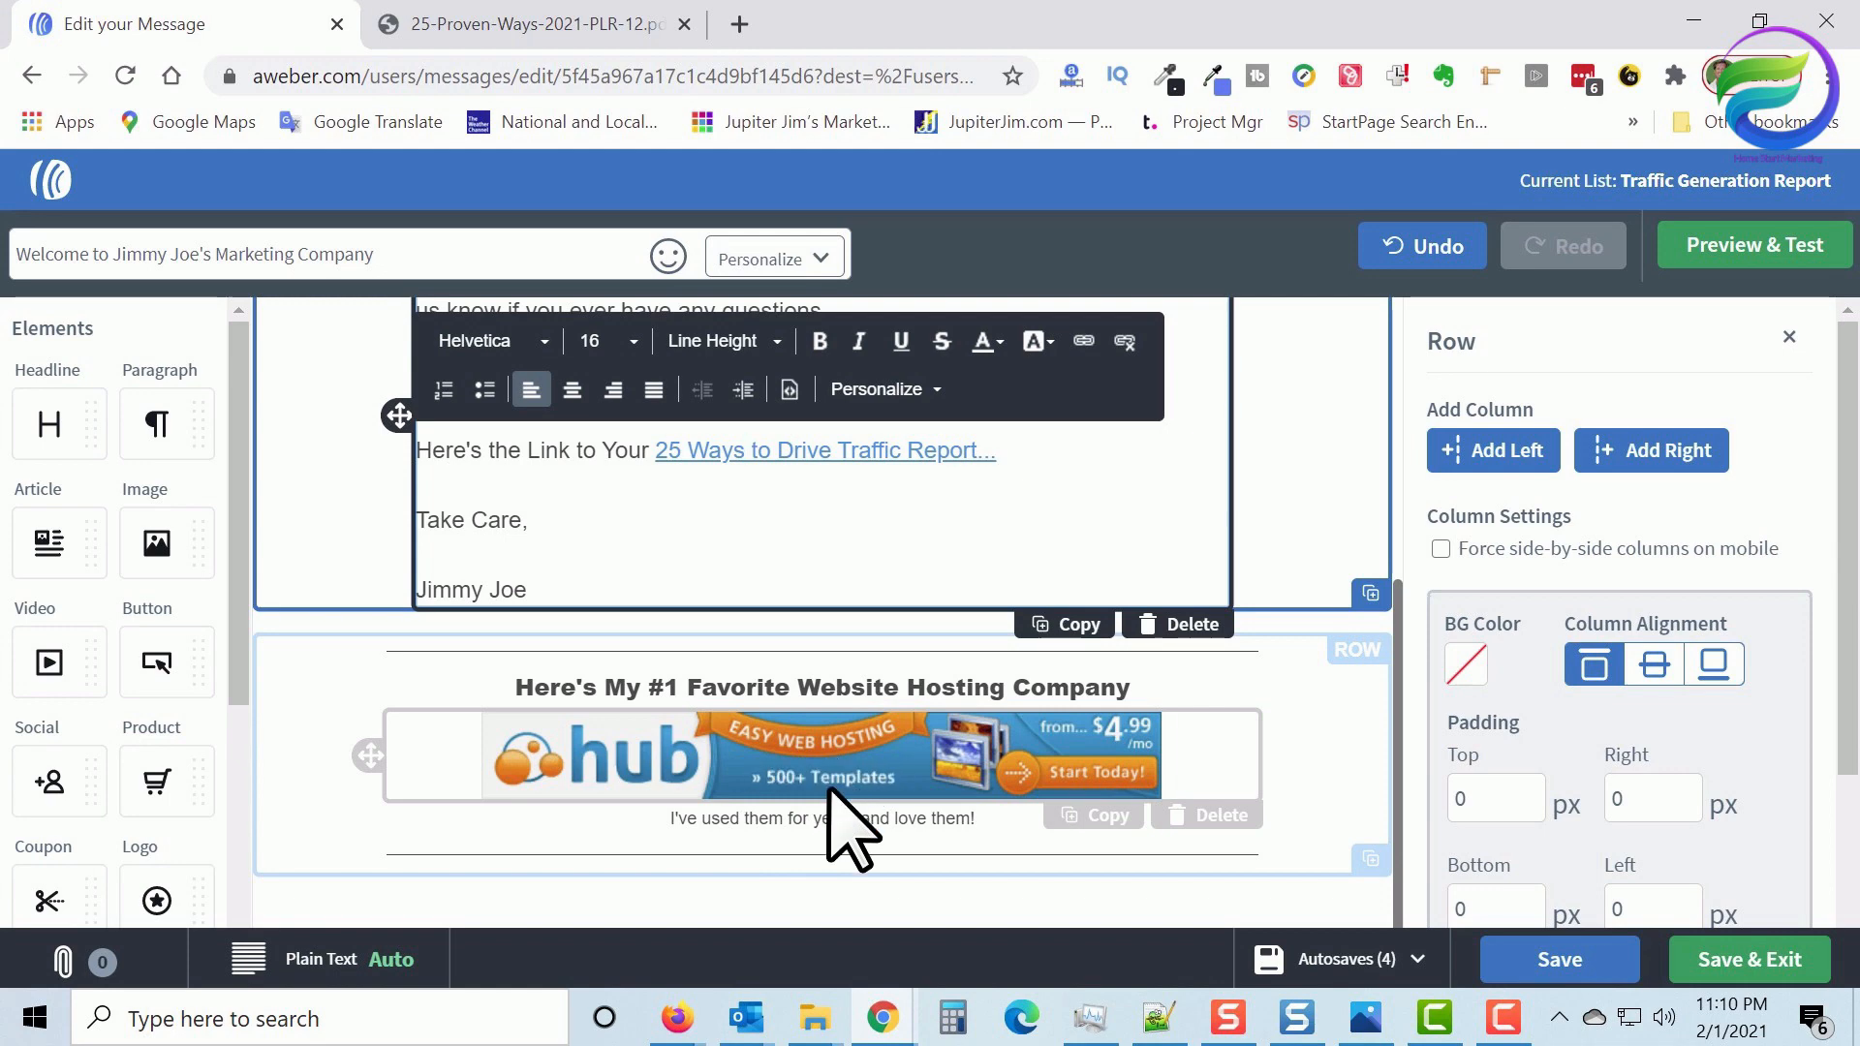
scroll(847, 809, "up", 4)
scroll(847, 809, "down", 3)
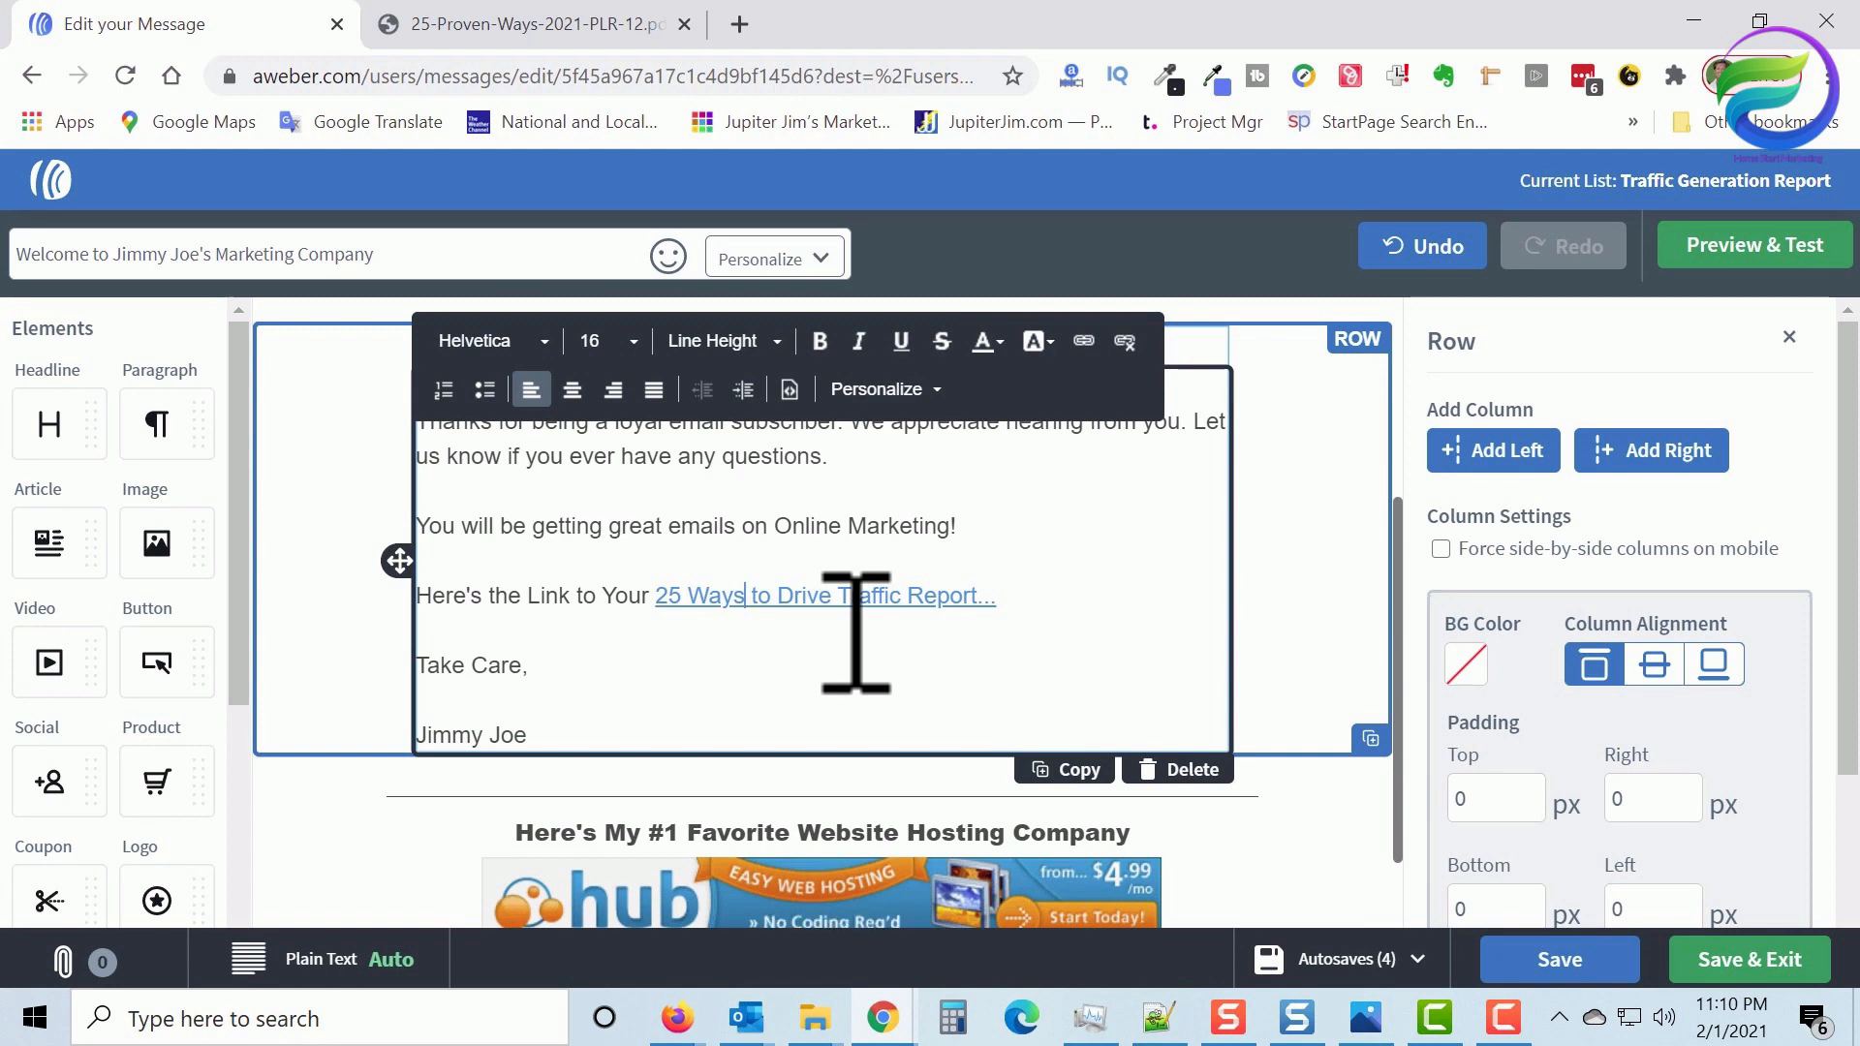
scroll(858, 629, "down", 3)
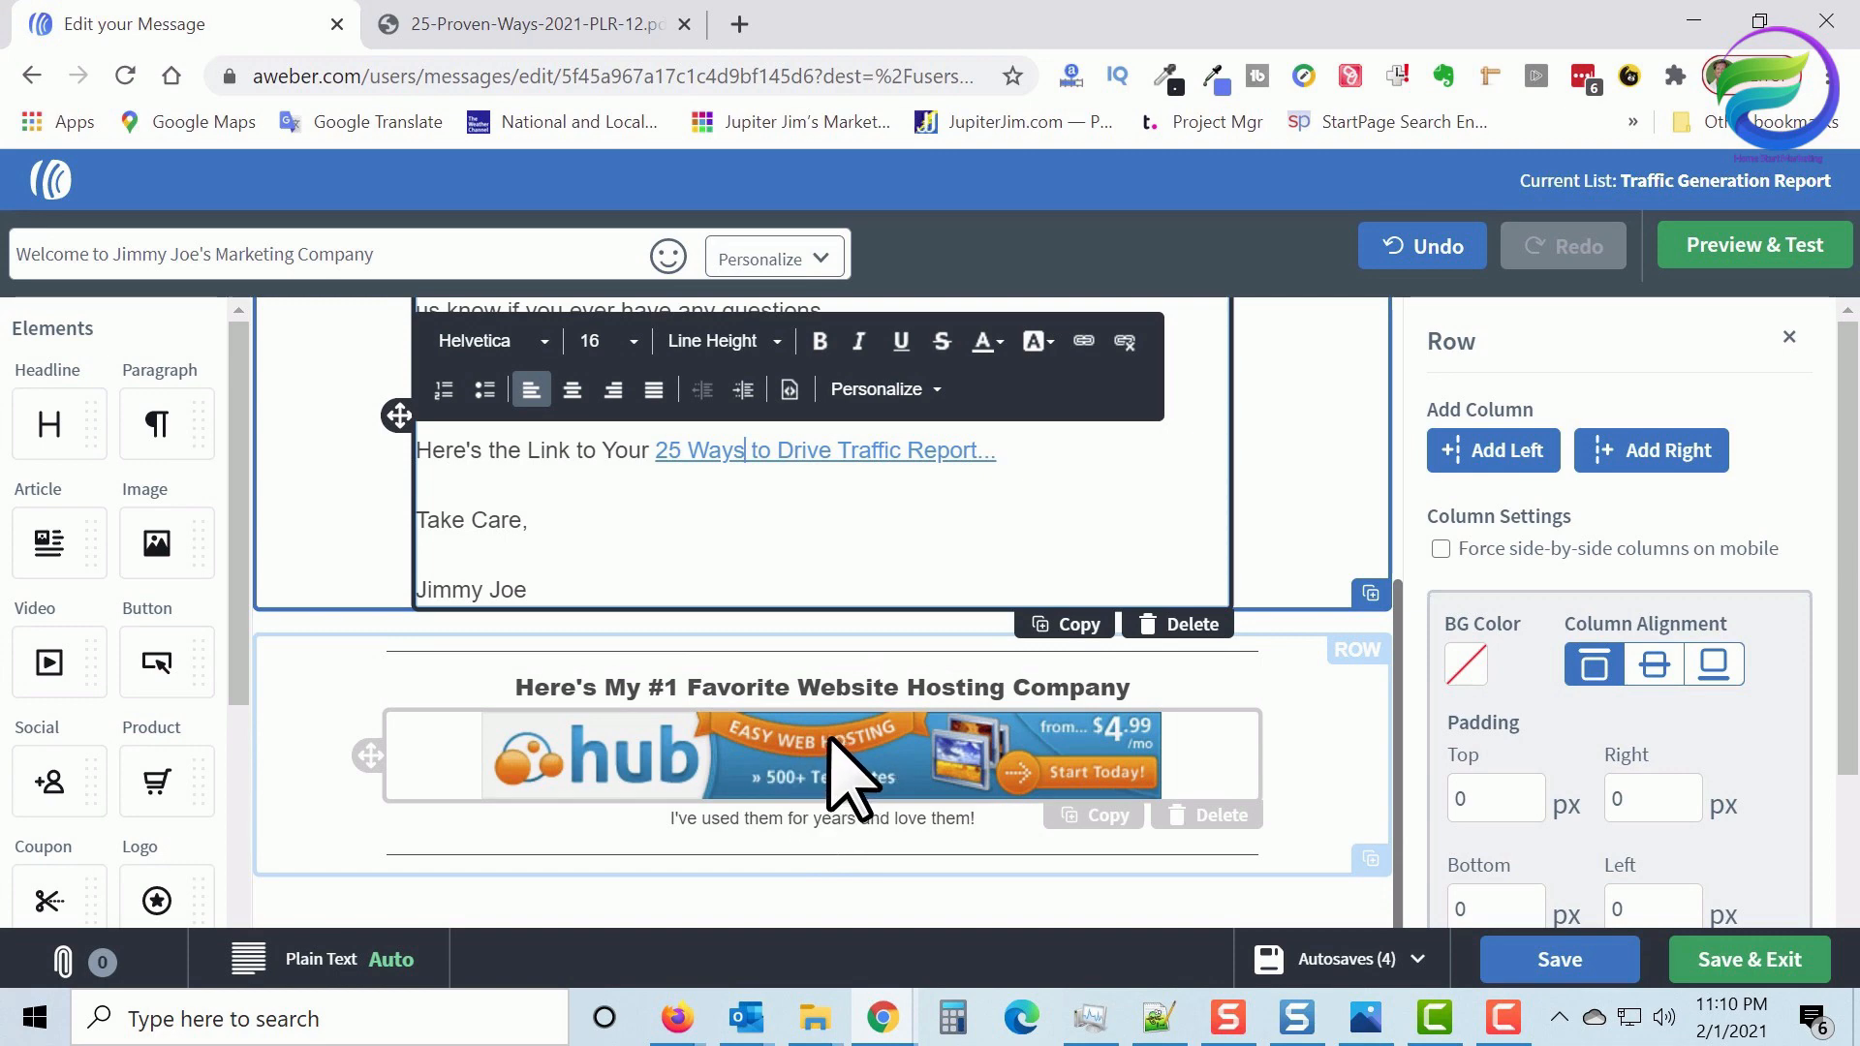
scroll(810, 789, "up", 5)
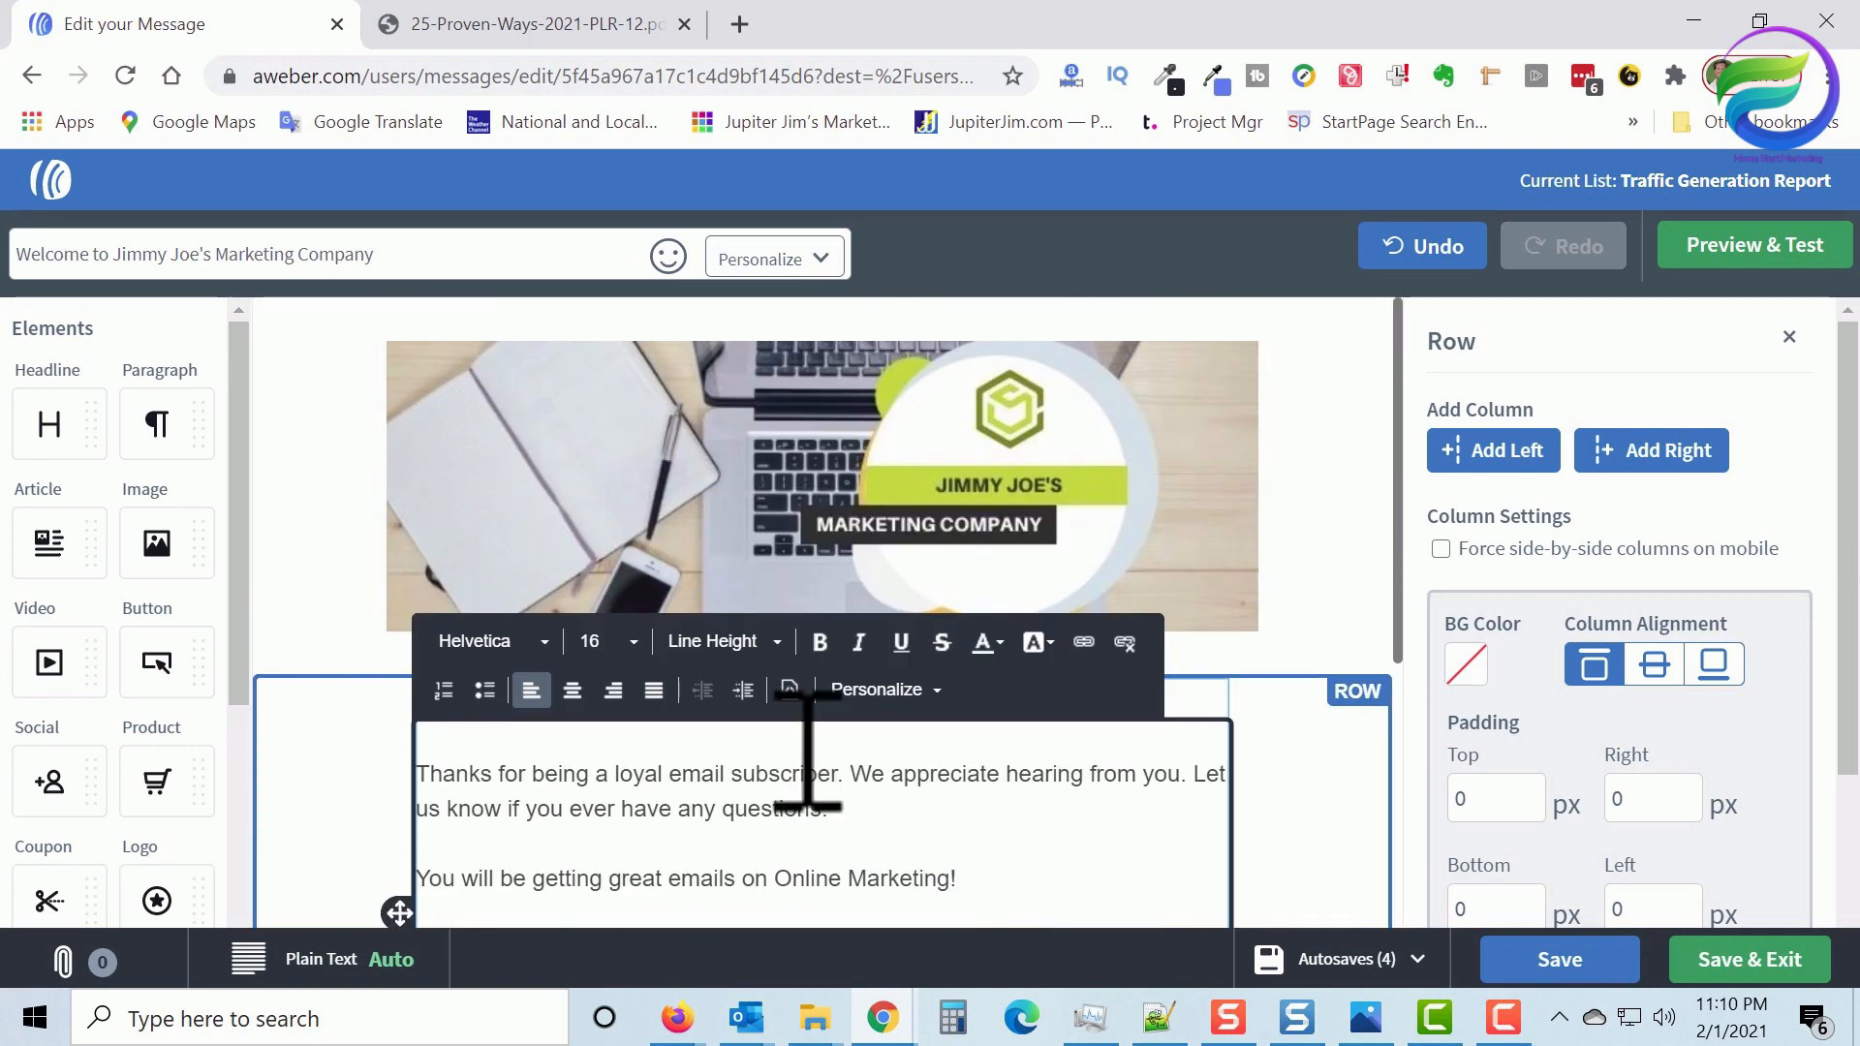
scroll(804, 745, "down", 5)
scroll(806, 746, "up", 4)
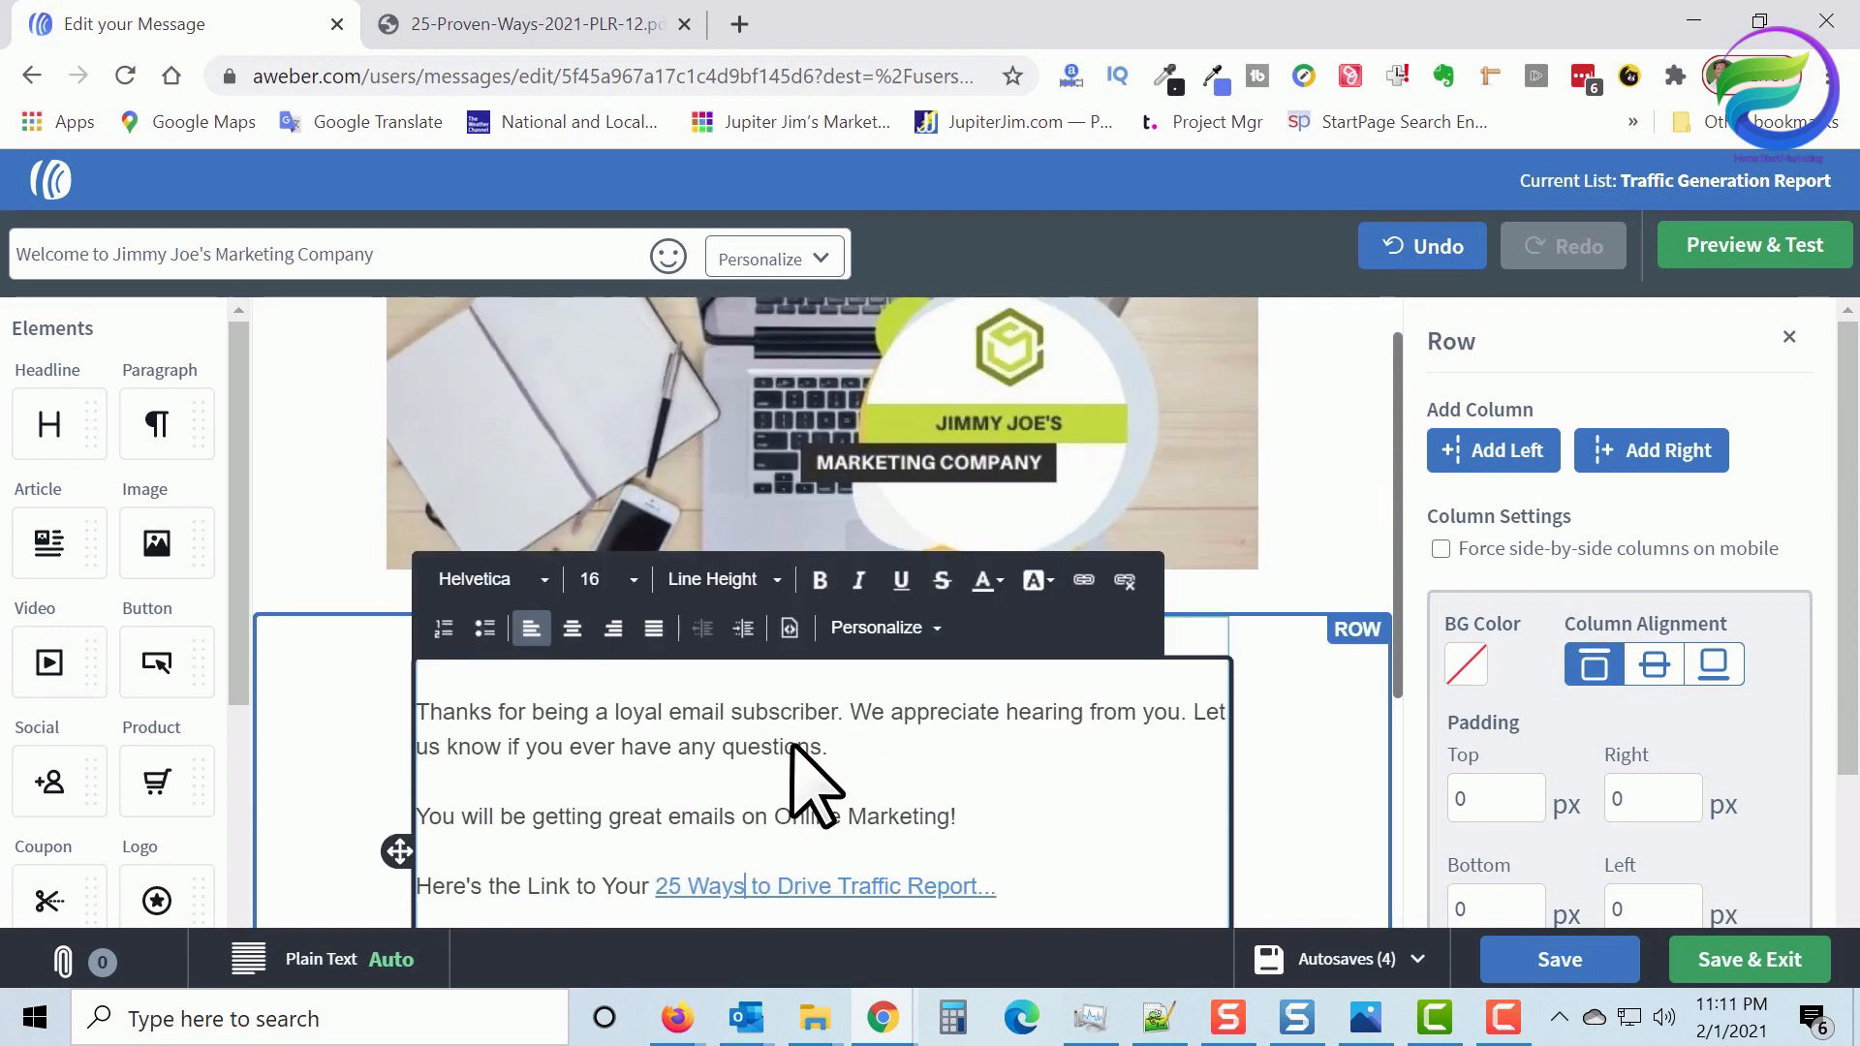
scroll(811, 783, "down", 3)
scroll(806, 746, "down", 2)
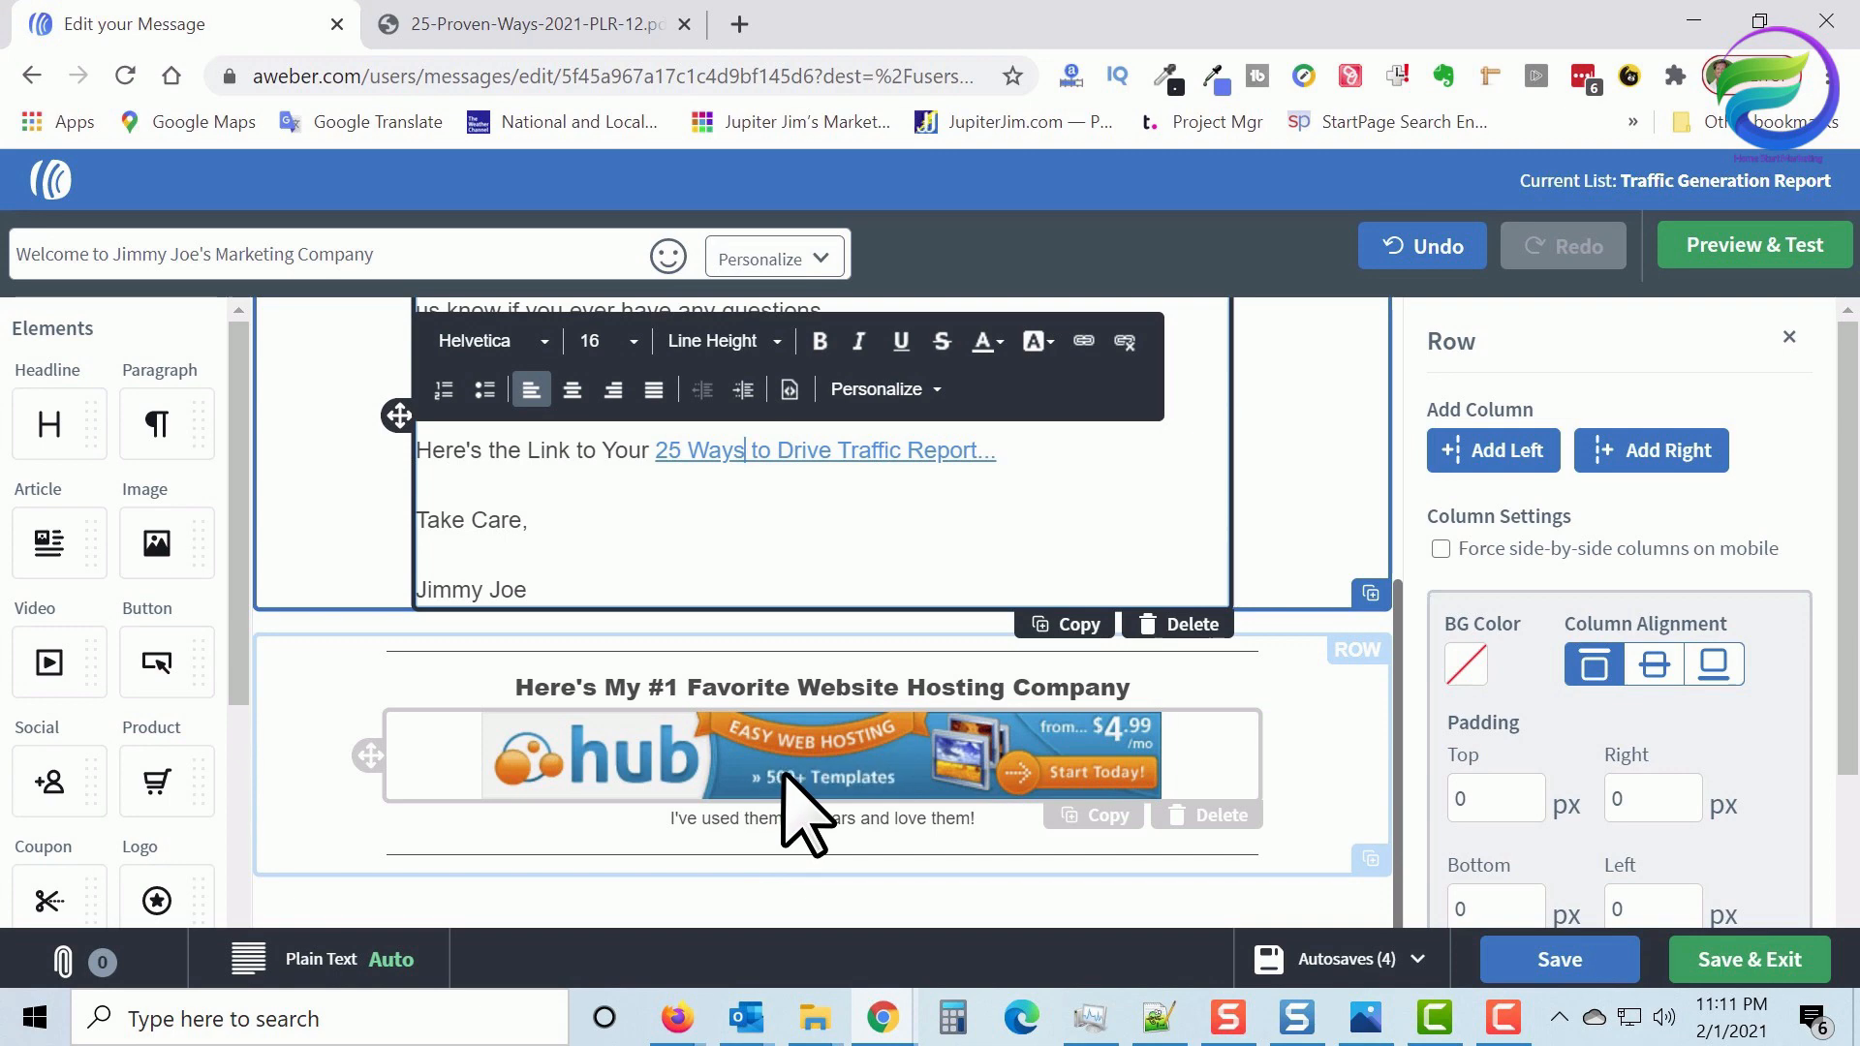
scroll(786, 775, "up", 3)
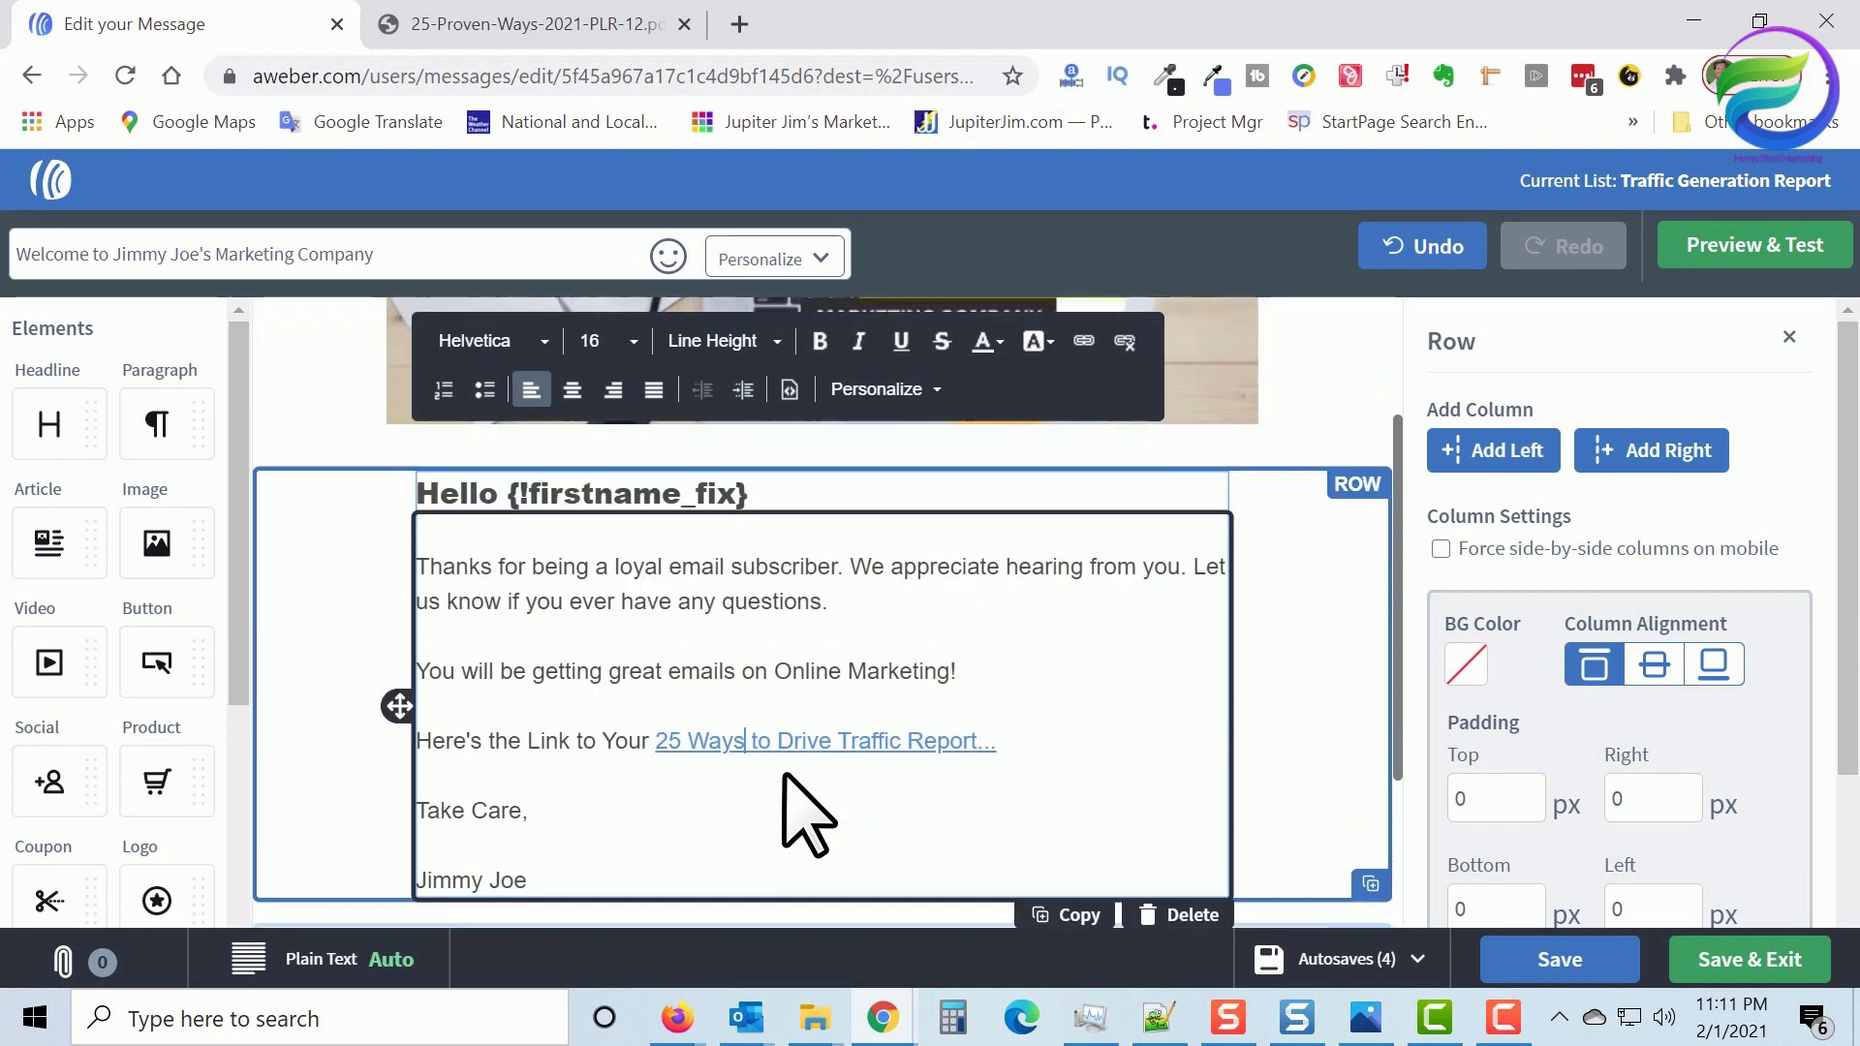
Save the edited welcome message and return to the First Marketing Series campaign
scroll(911, 722, "down", 2)
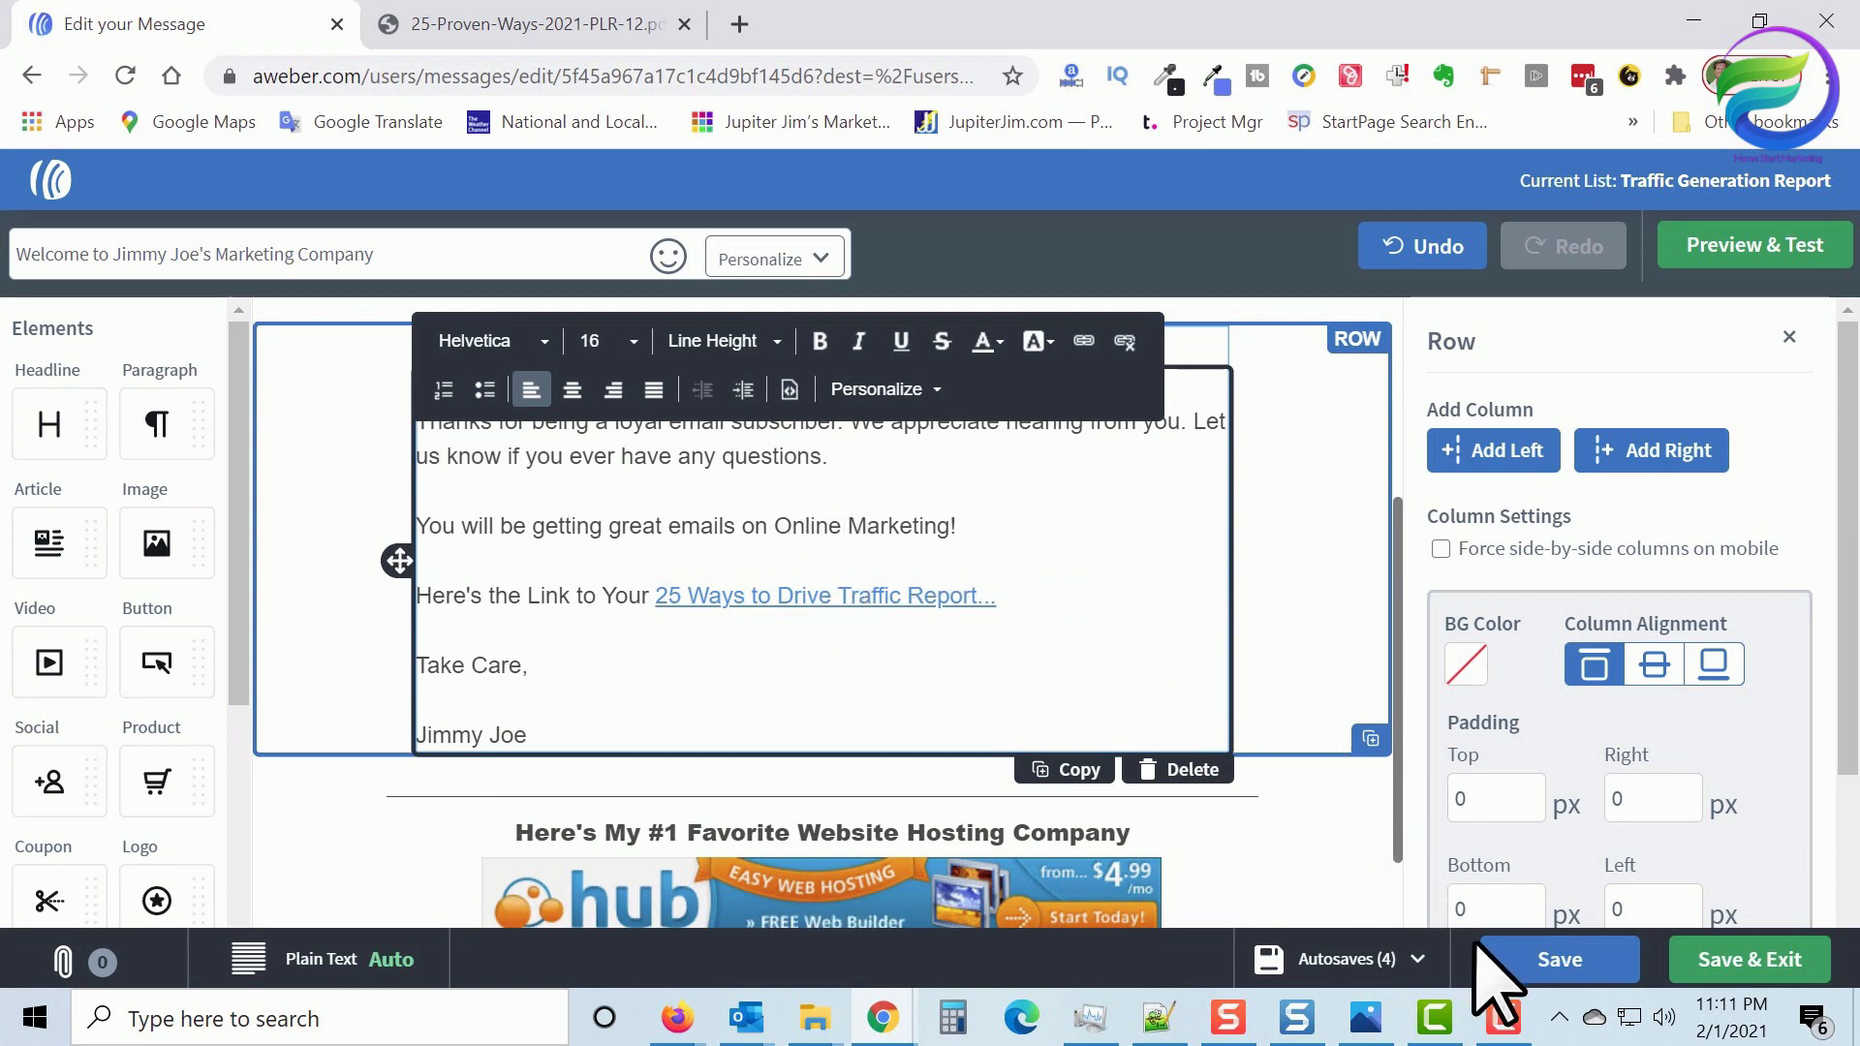
left_click(1755, 962)
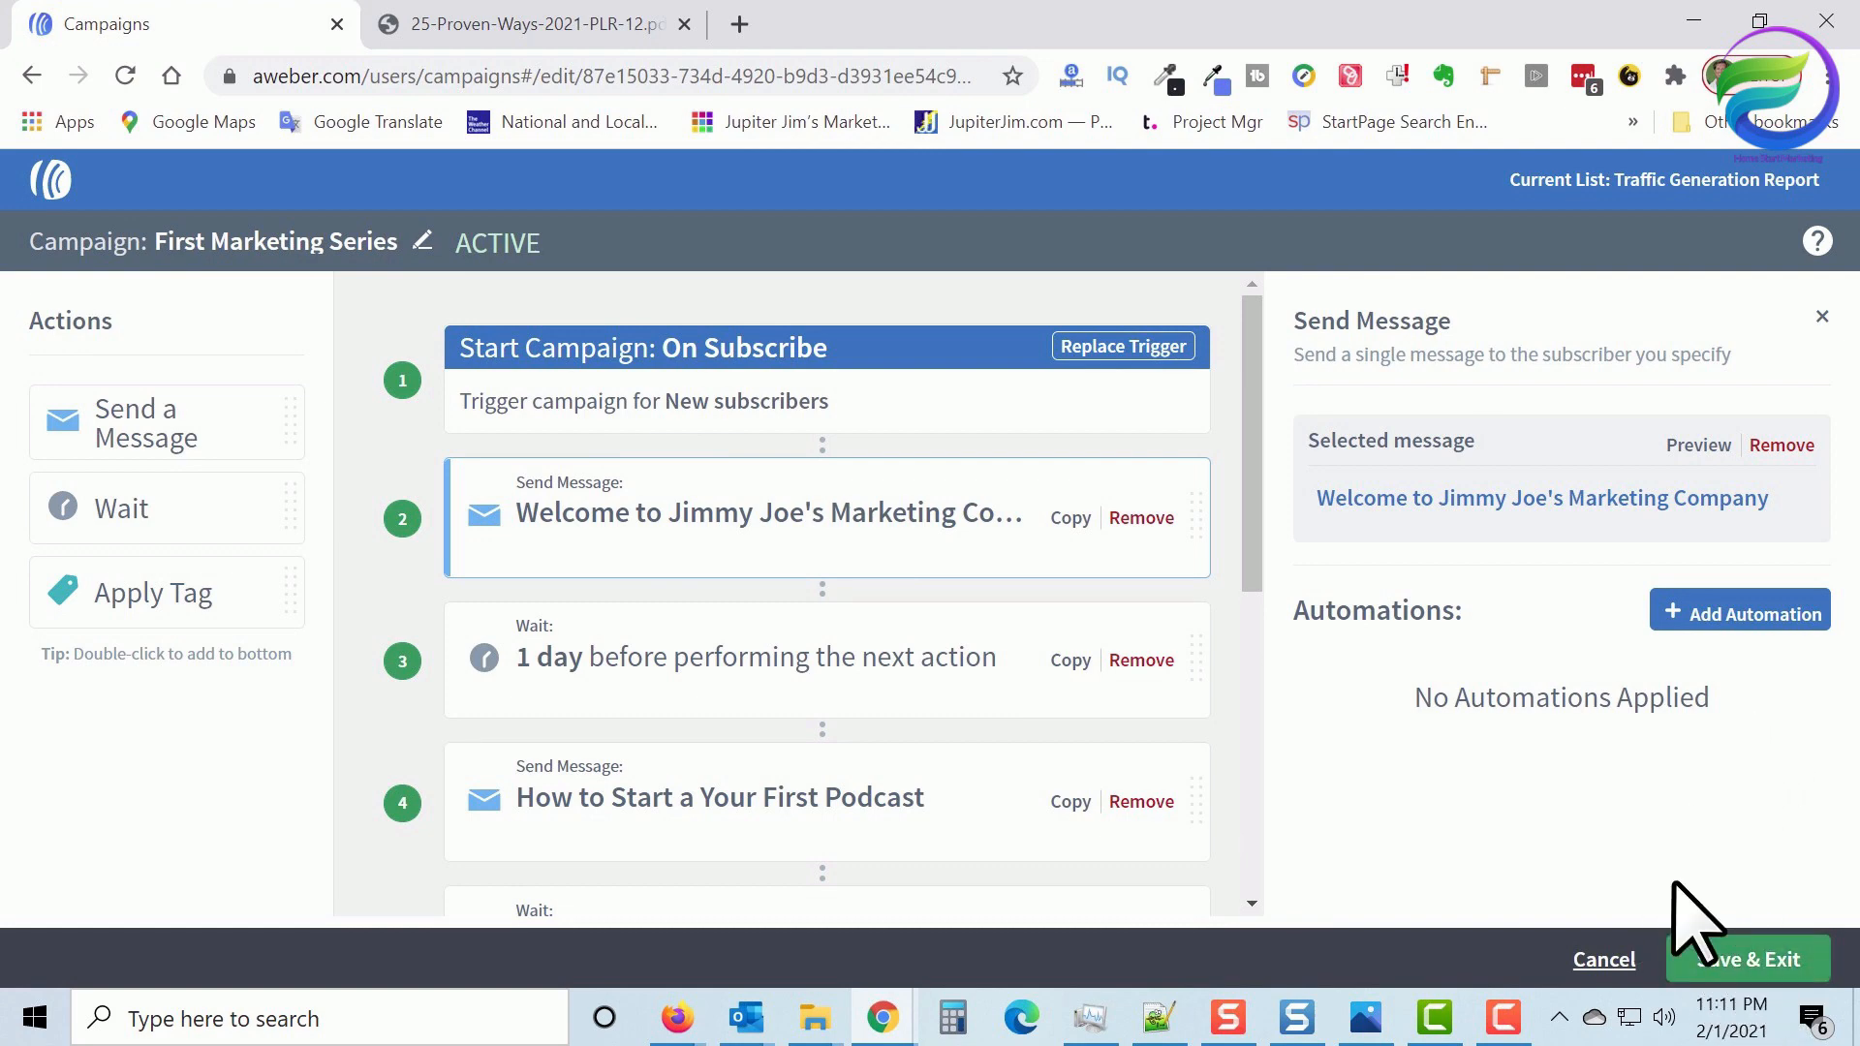
Save and exit the First Marketing Series campaign, and open the landing pages of the Traffic Generation Report list
left_click(1748, 968)
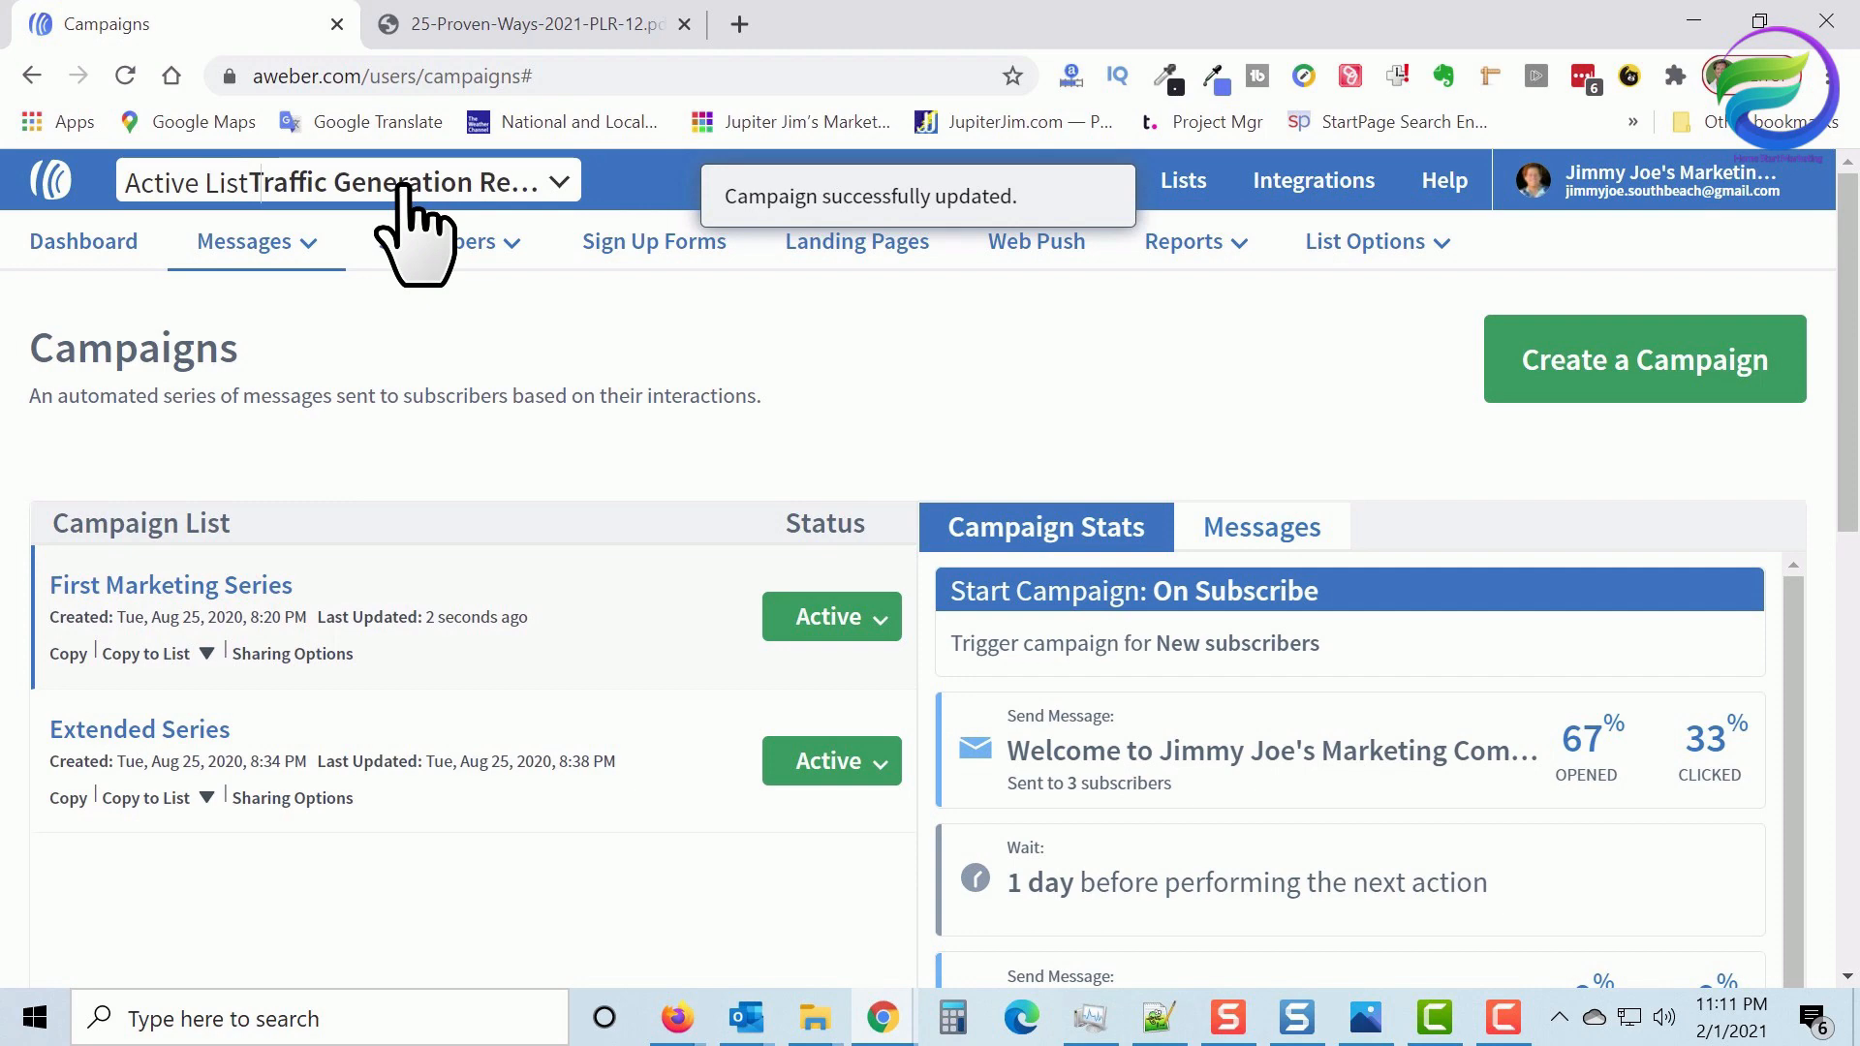
mouse_move(310, 244)
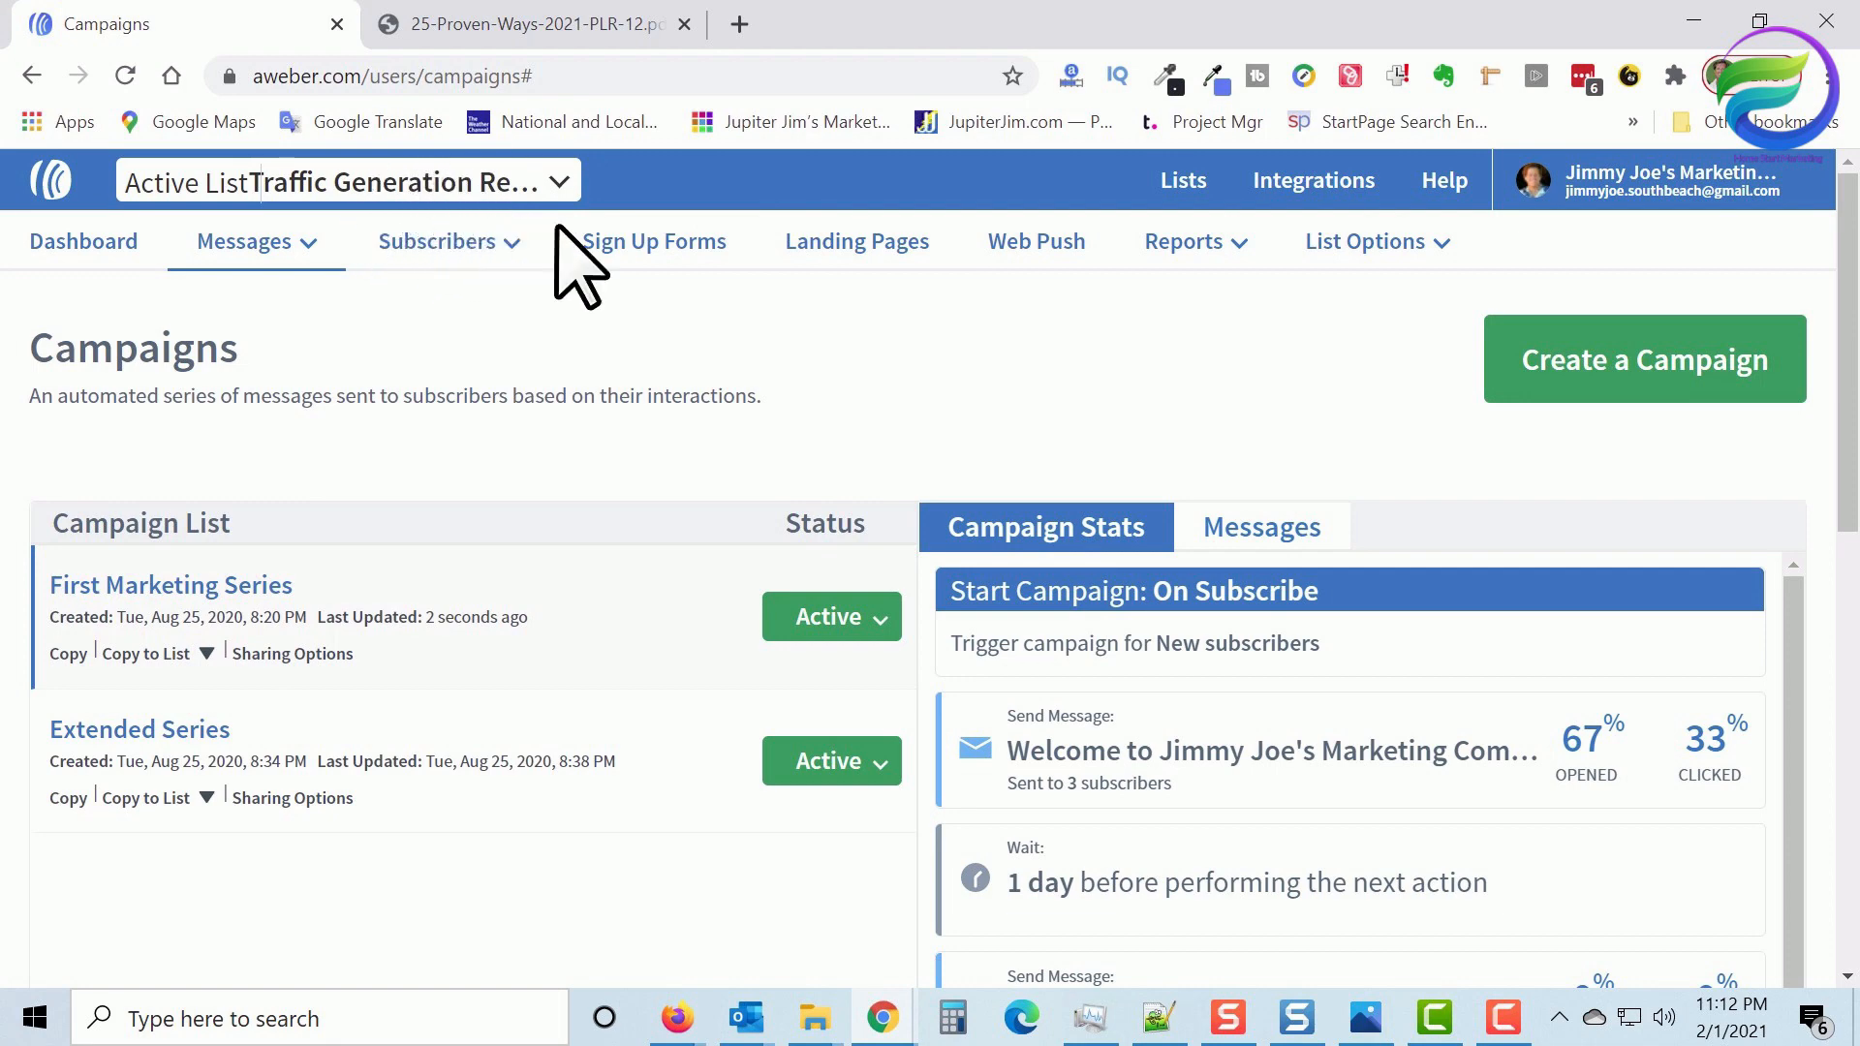
left_click(861, 244)
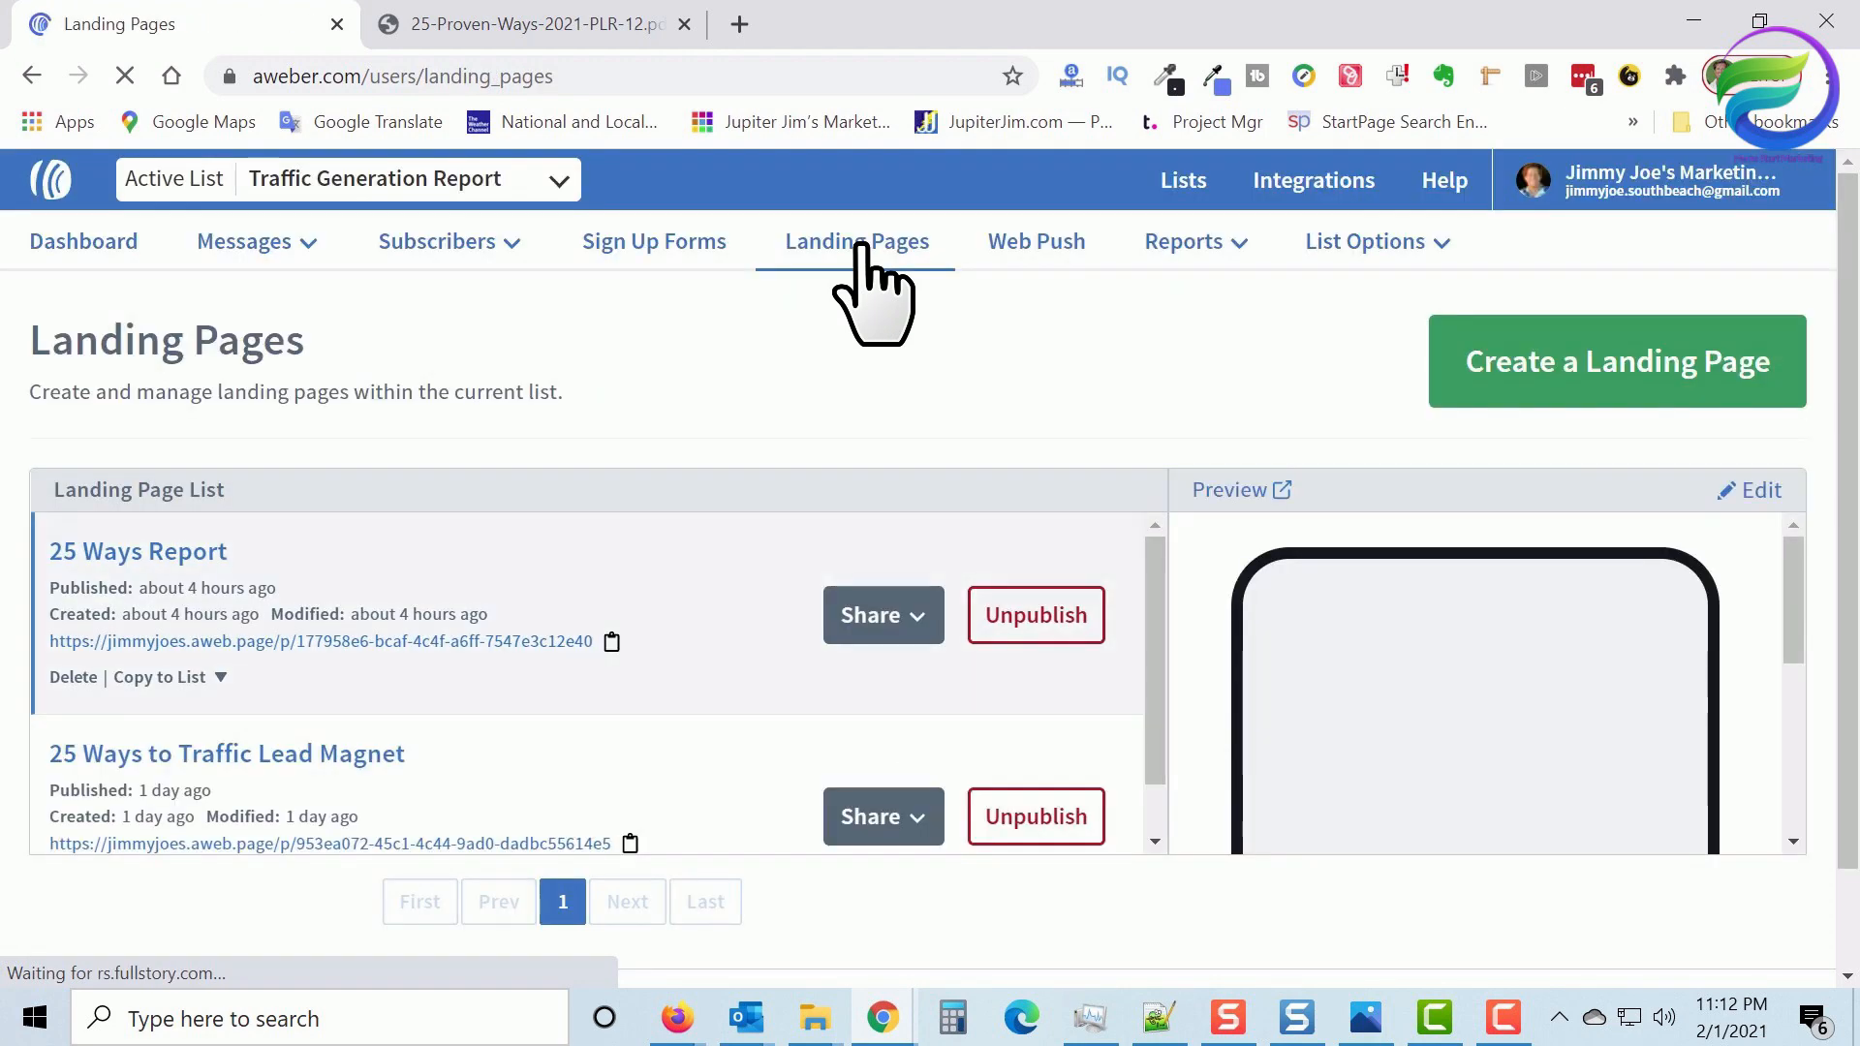
scroll(768, 478, "down", 2)
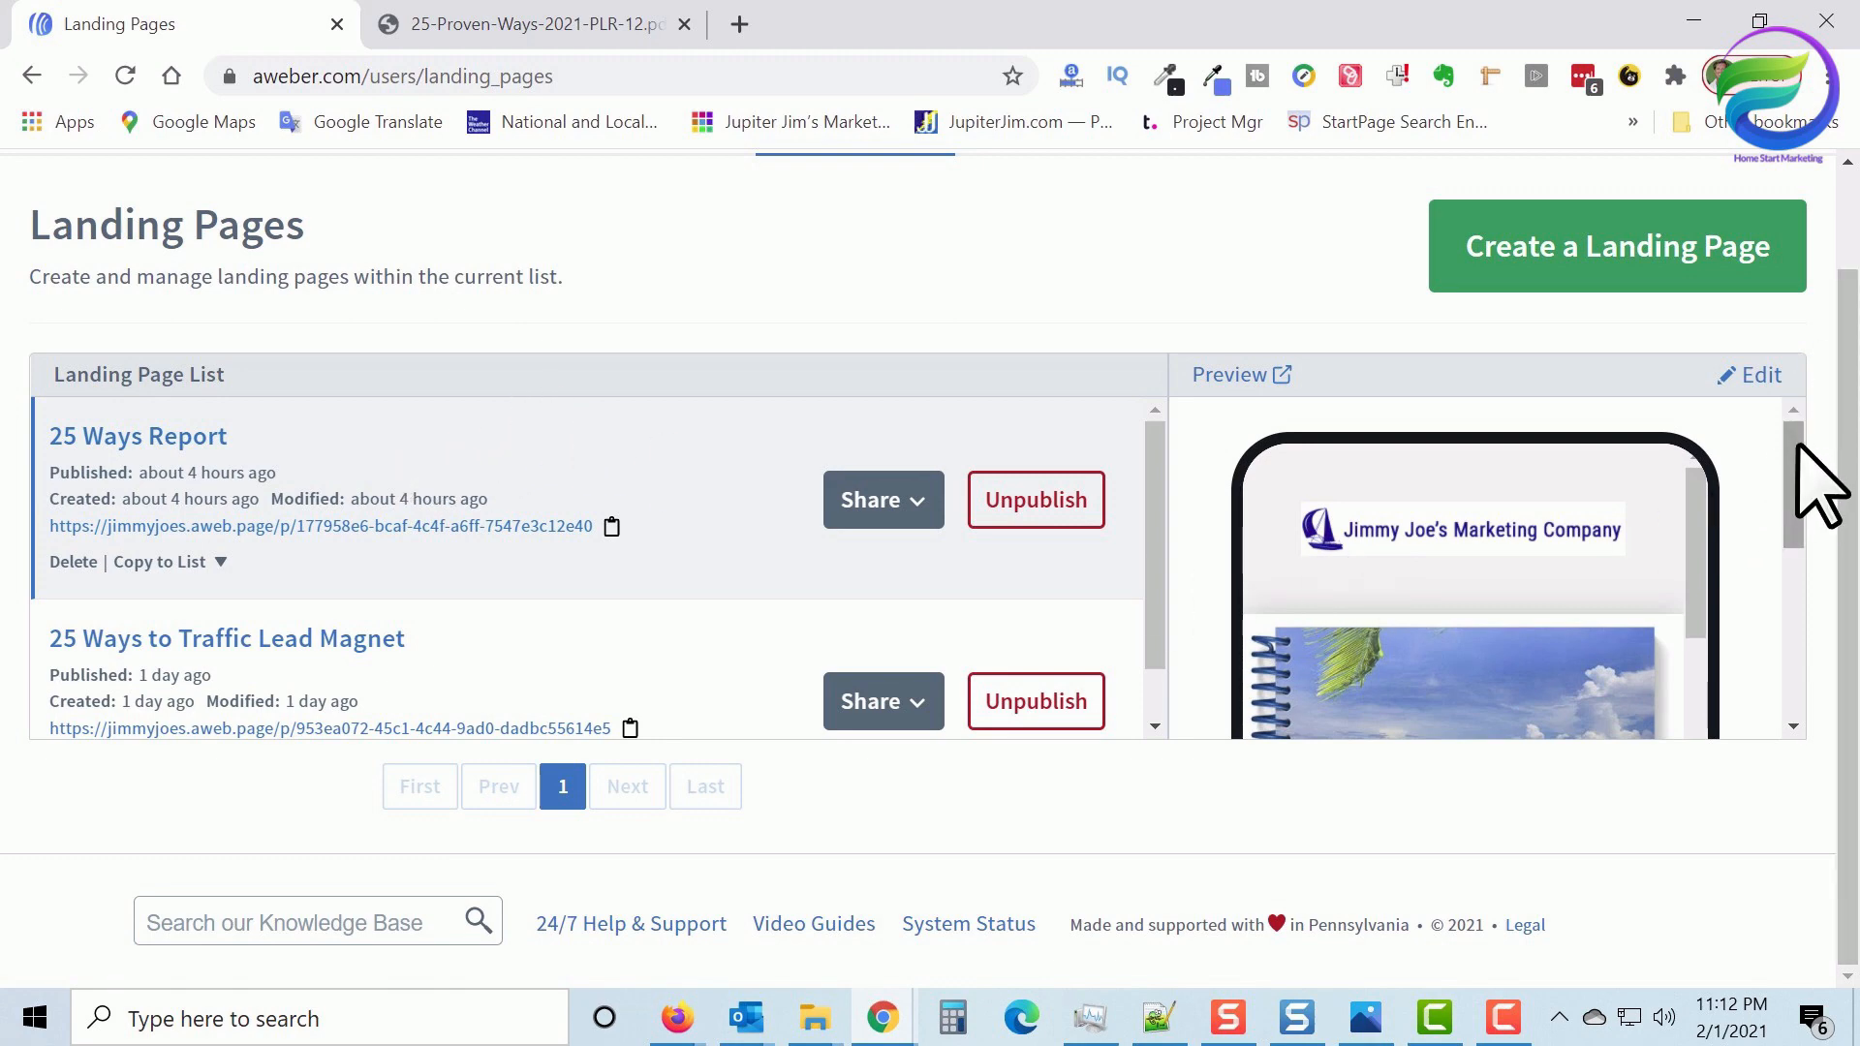
left_click_drag(1796, 446, 1768, 397)
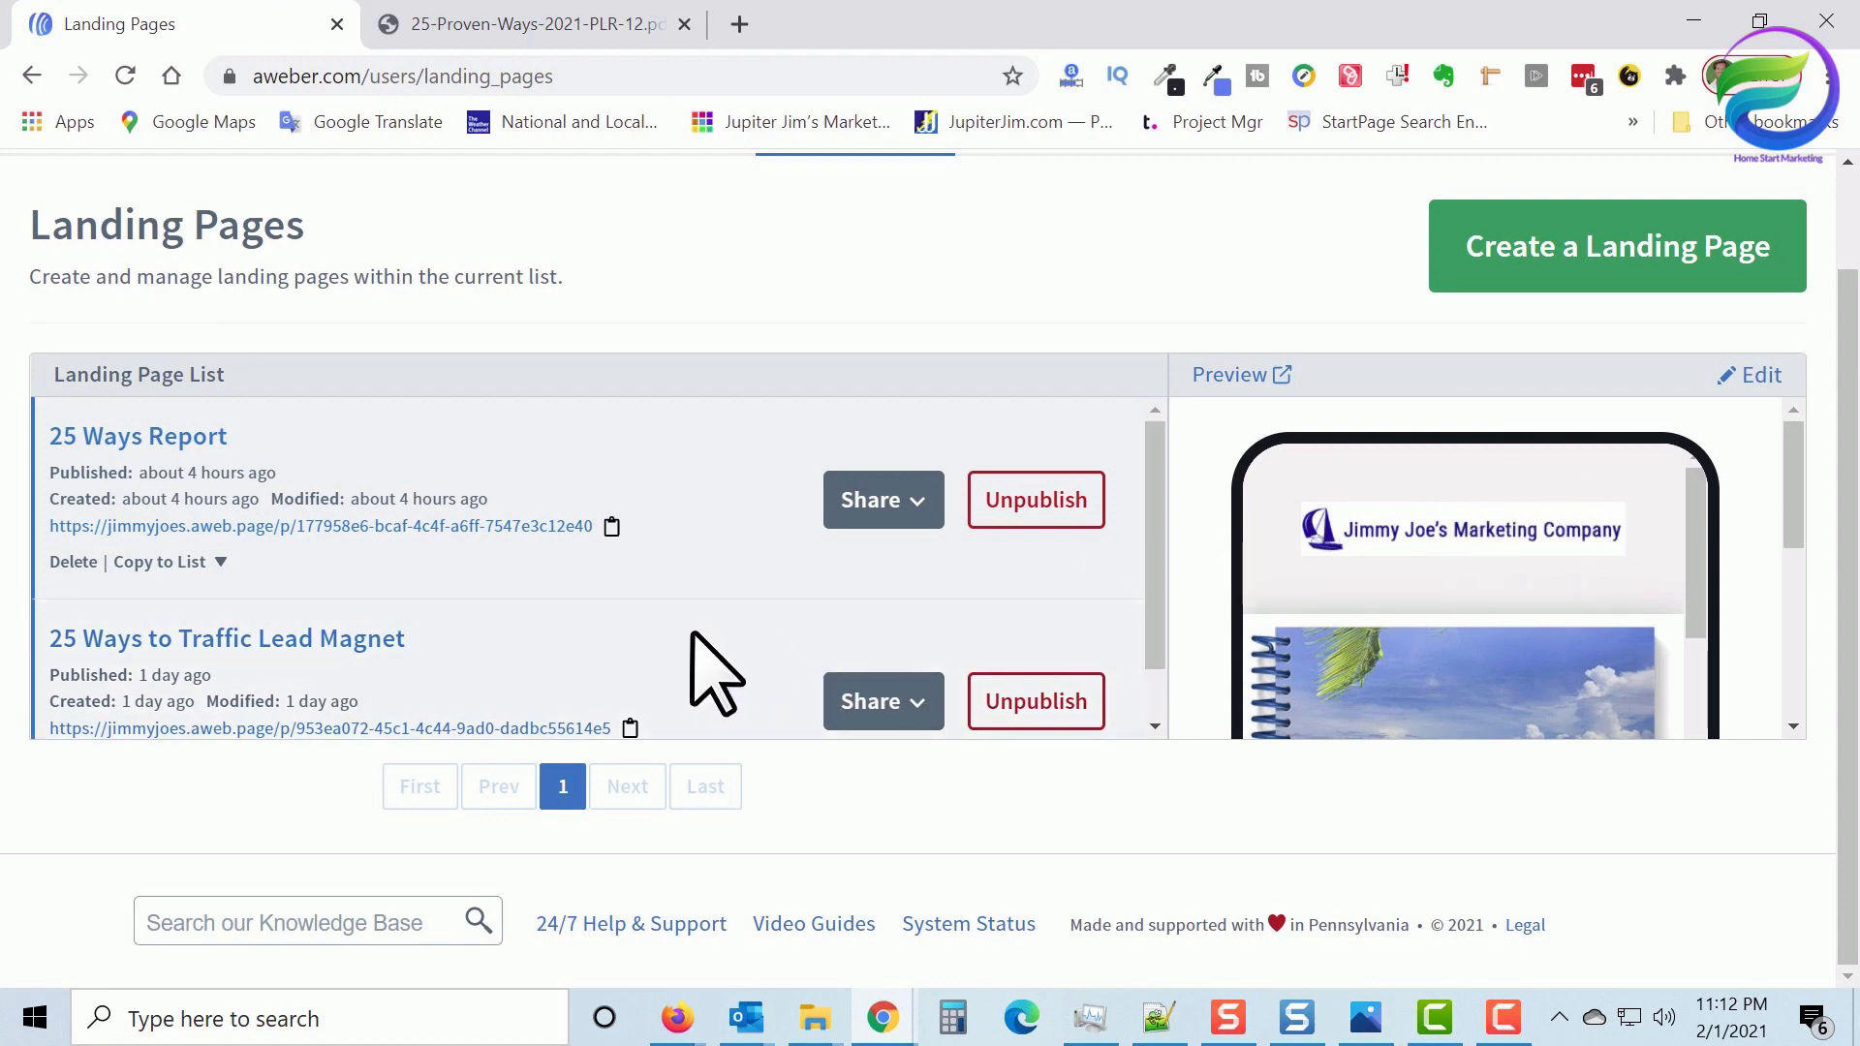
Open the 25 Ways Report landing page and preview it from the logo header down to the sign-up form
left_click(134, 438)
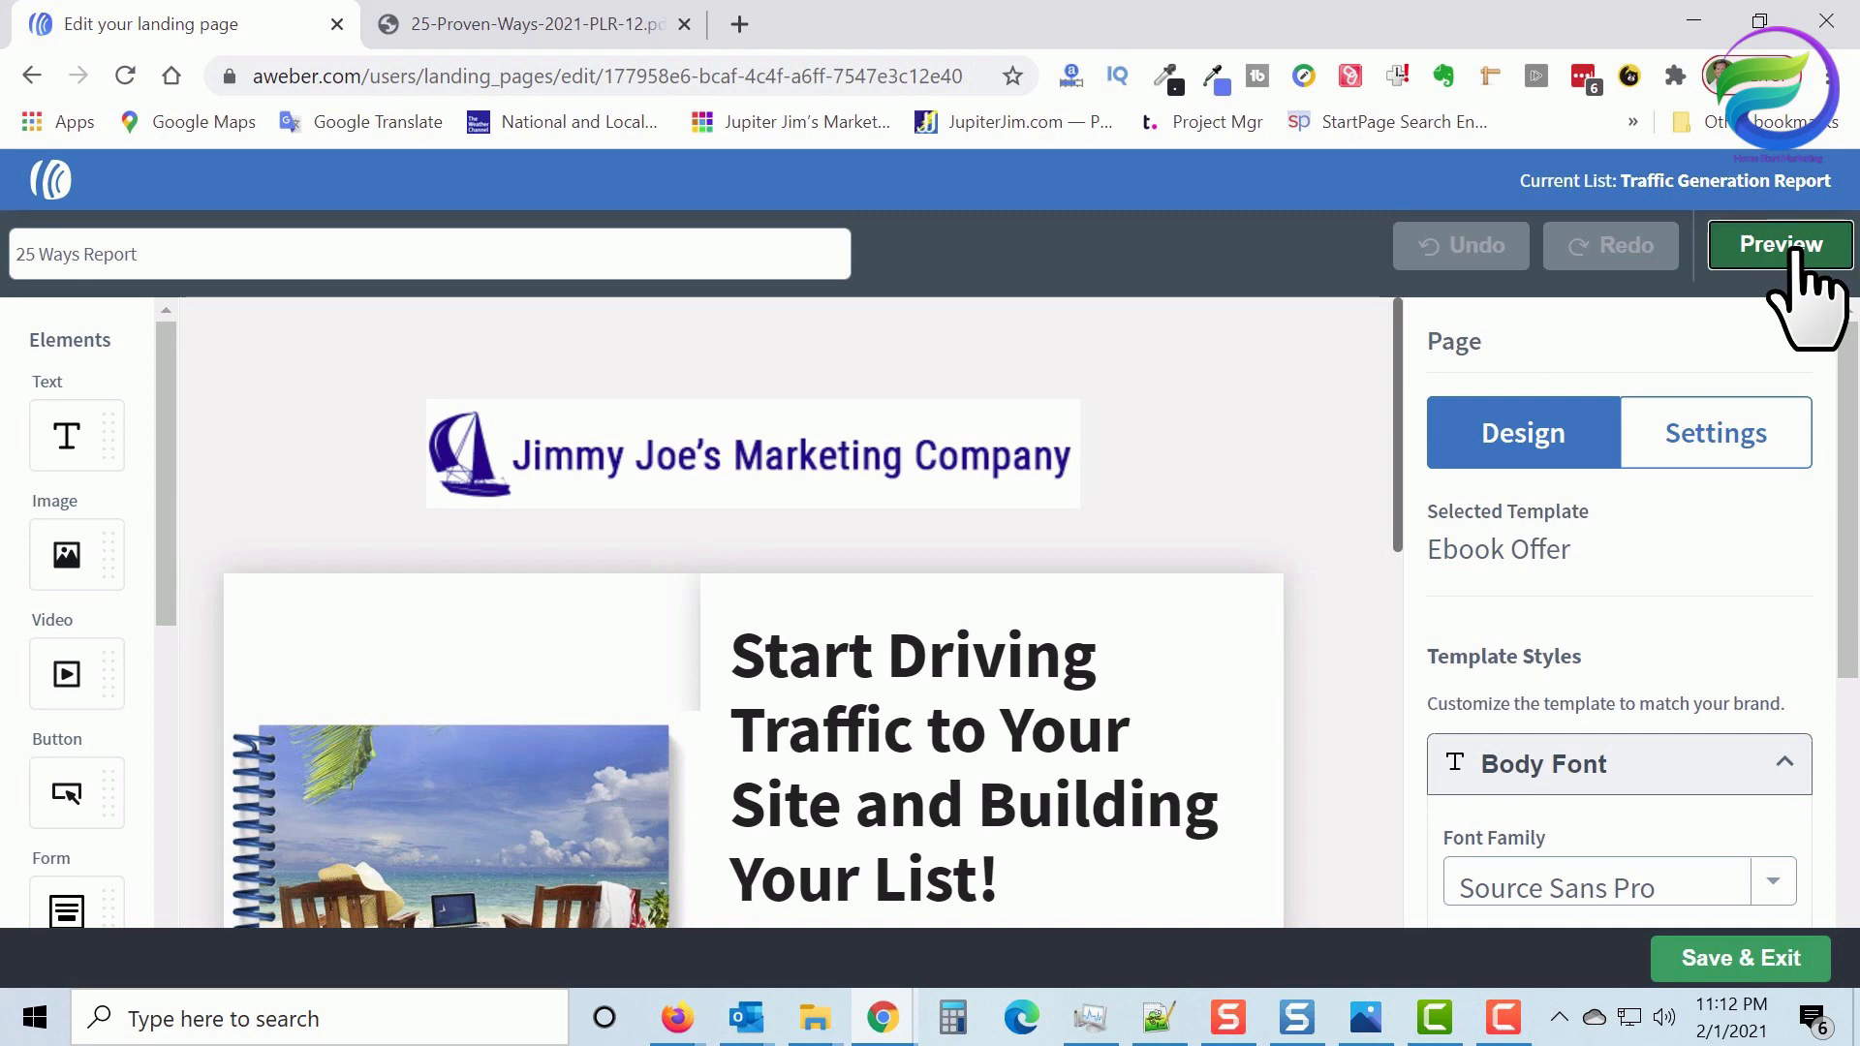
left_click(1802, 291)
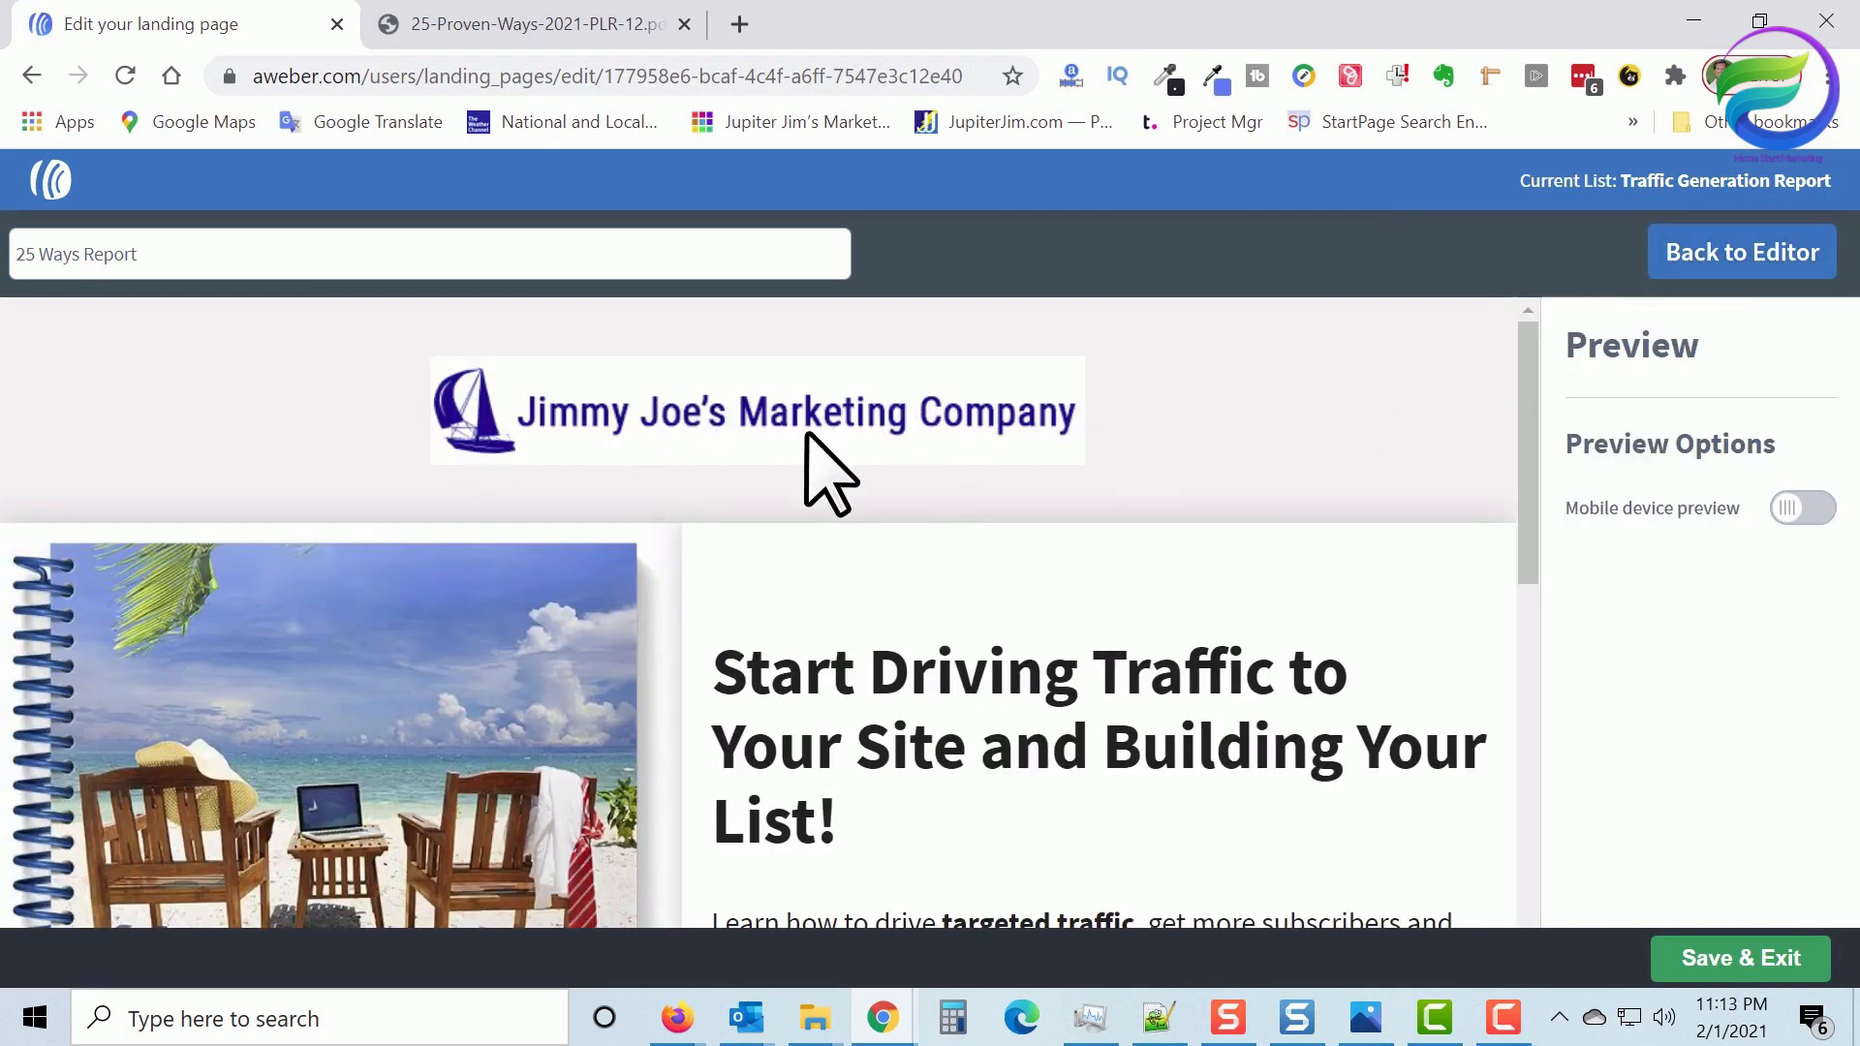
scroll(806, 434, "down", 2)
scroll(794, 455, "down", 2)
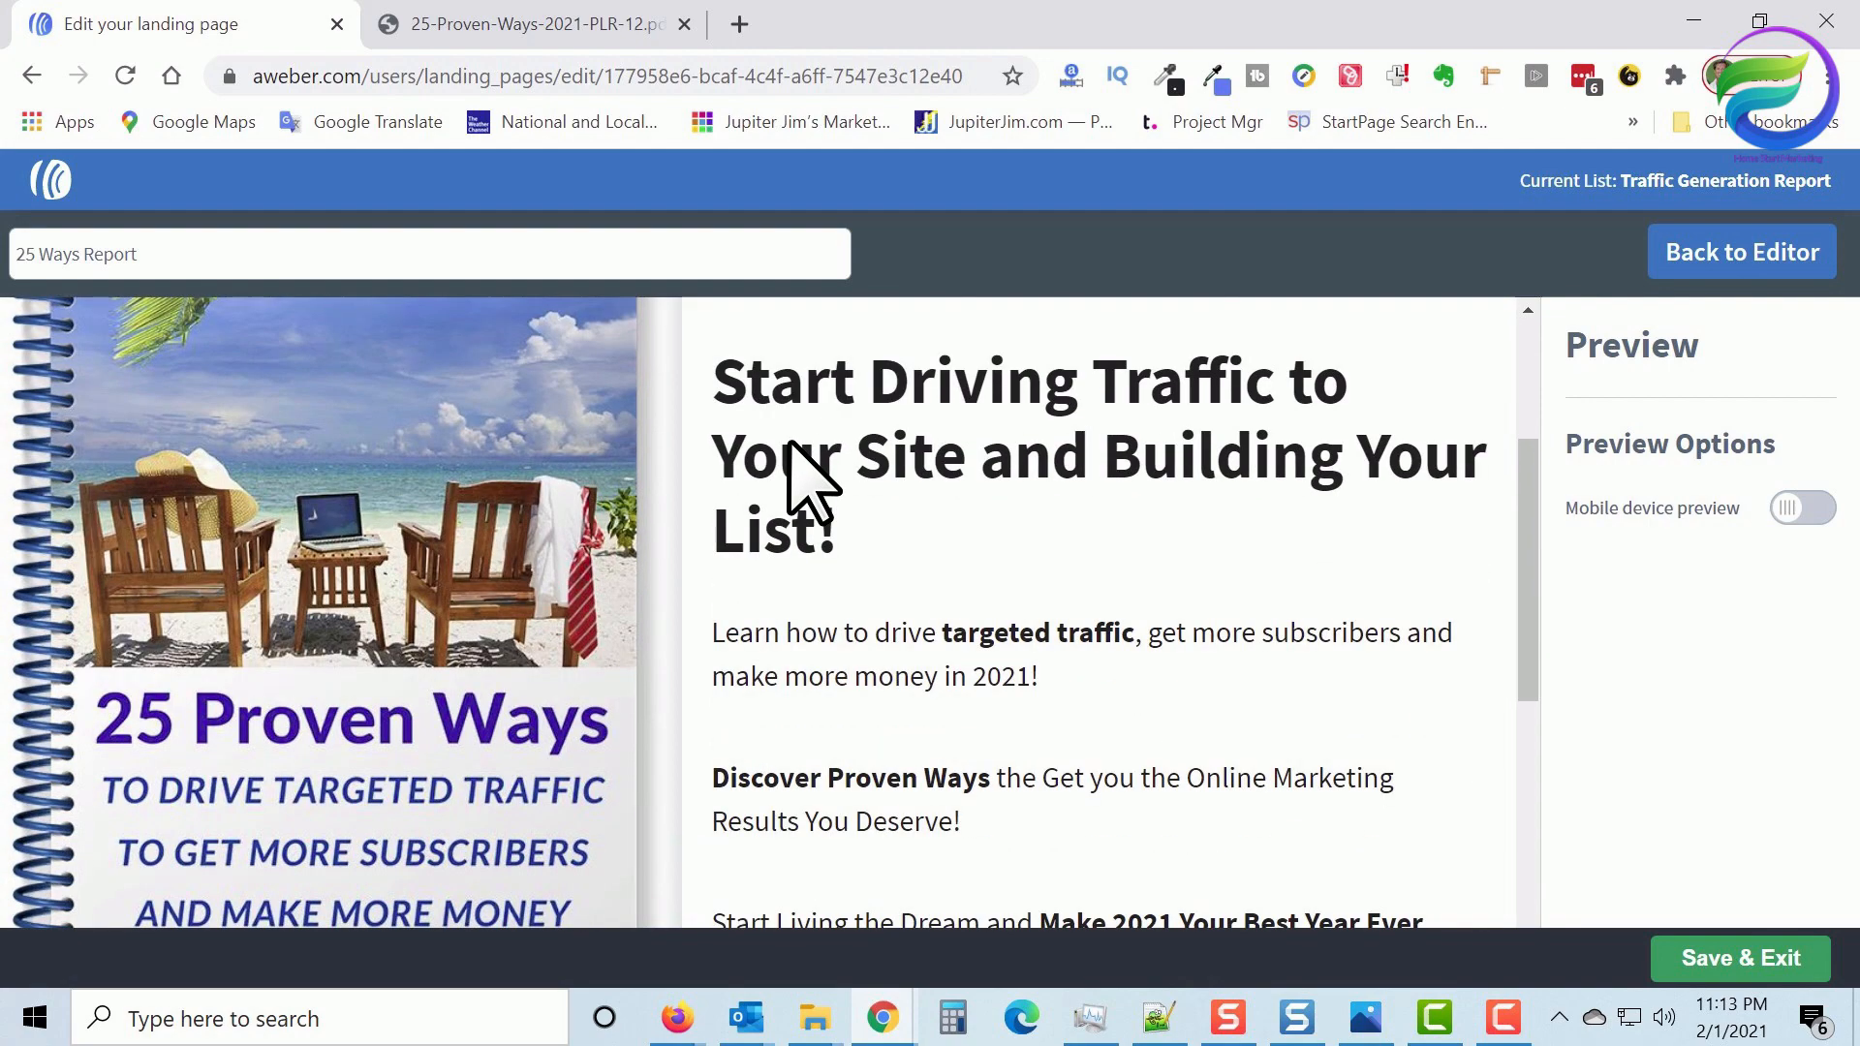
scroll(861, 562, "down", 1)
scroll(853, 605, "down", 4)
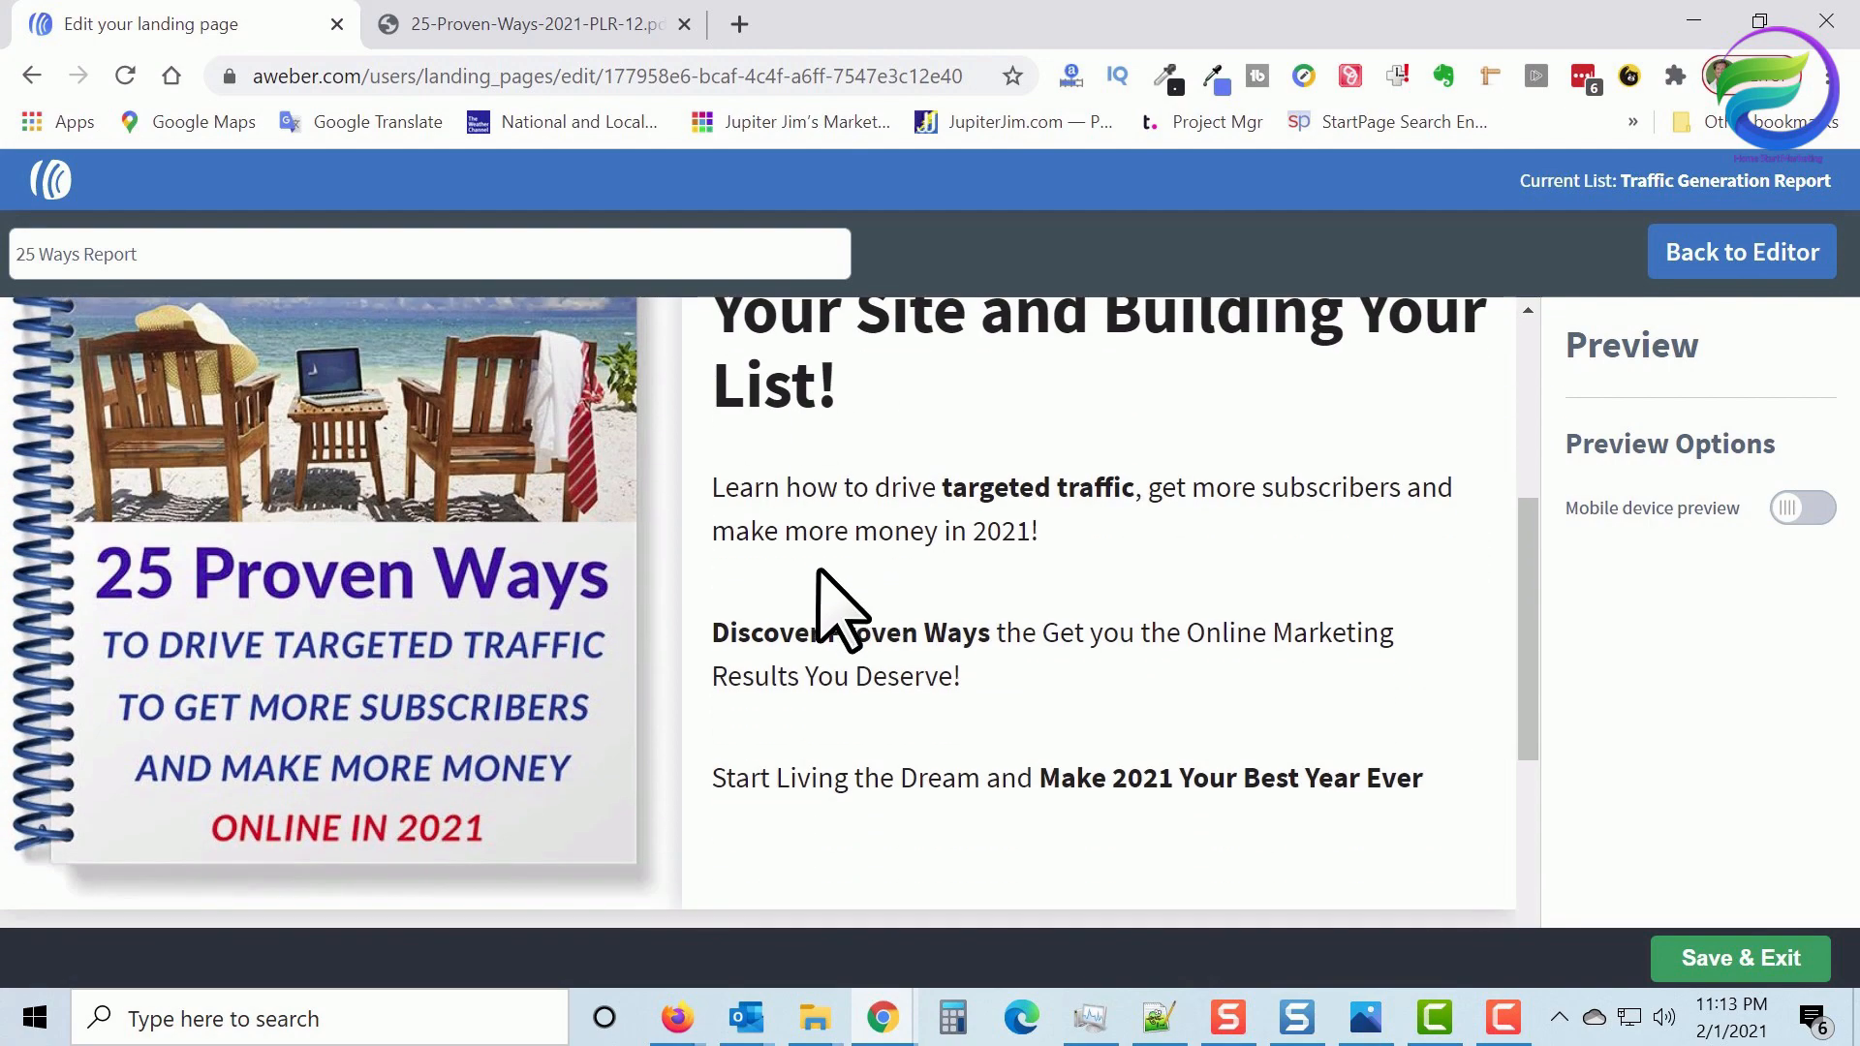
scroll(795, 601, "down", 1)
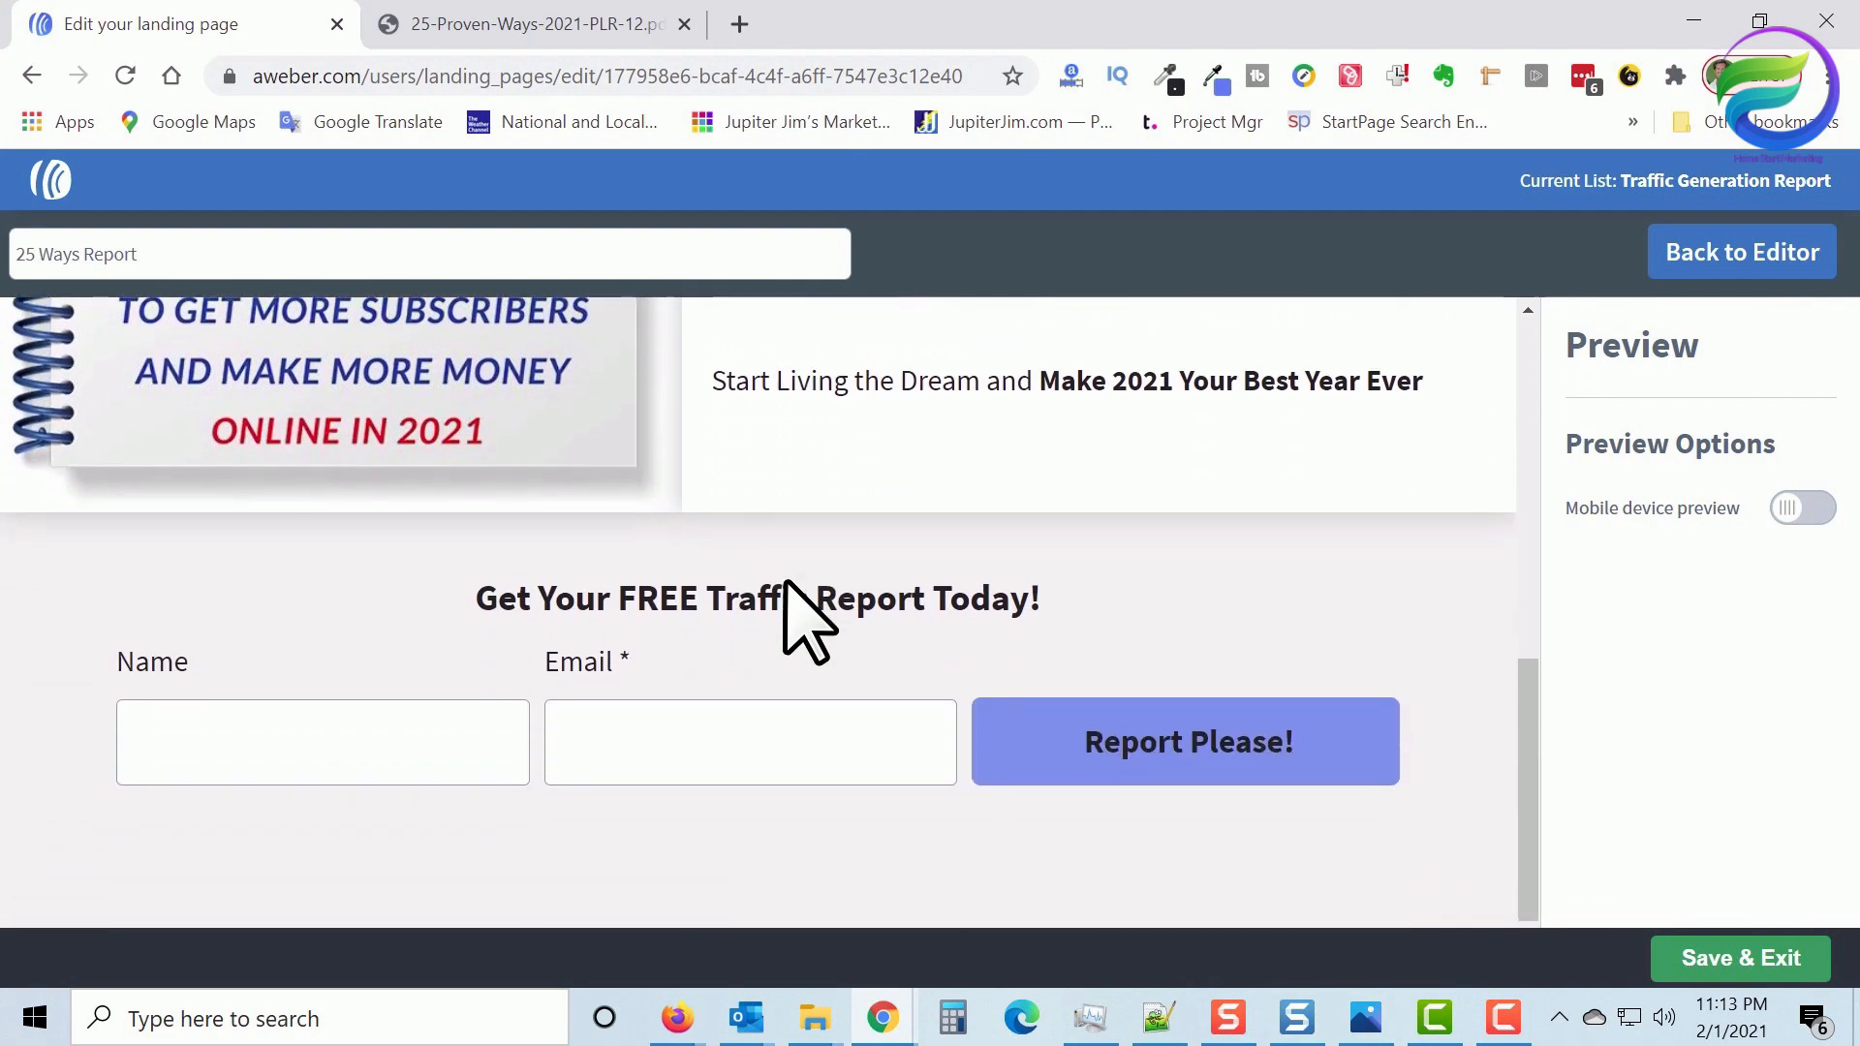
scroll(798, 581, "up", 7)
scroll(801, 582, "up", 1)
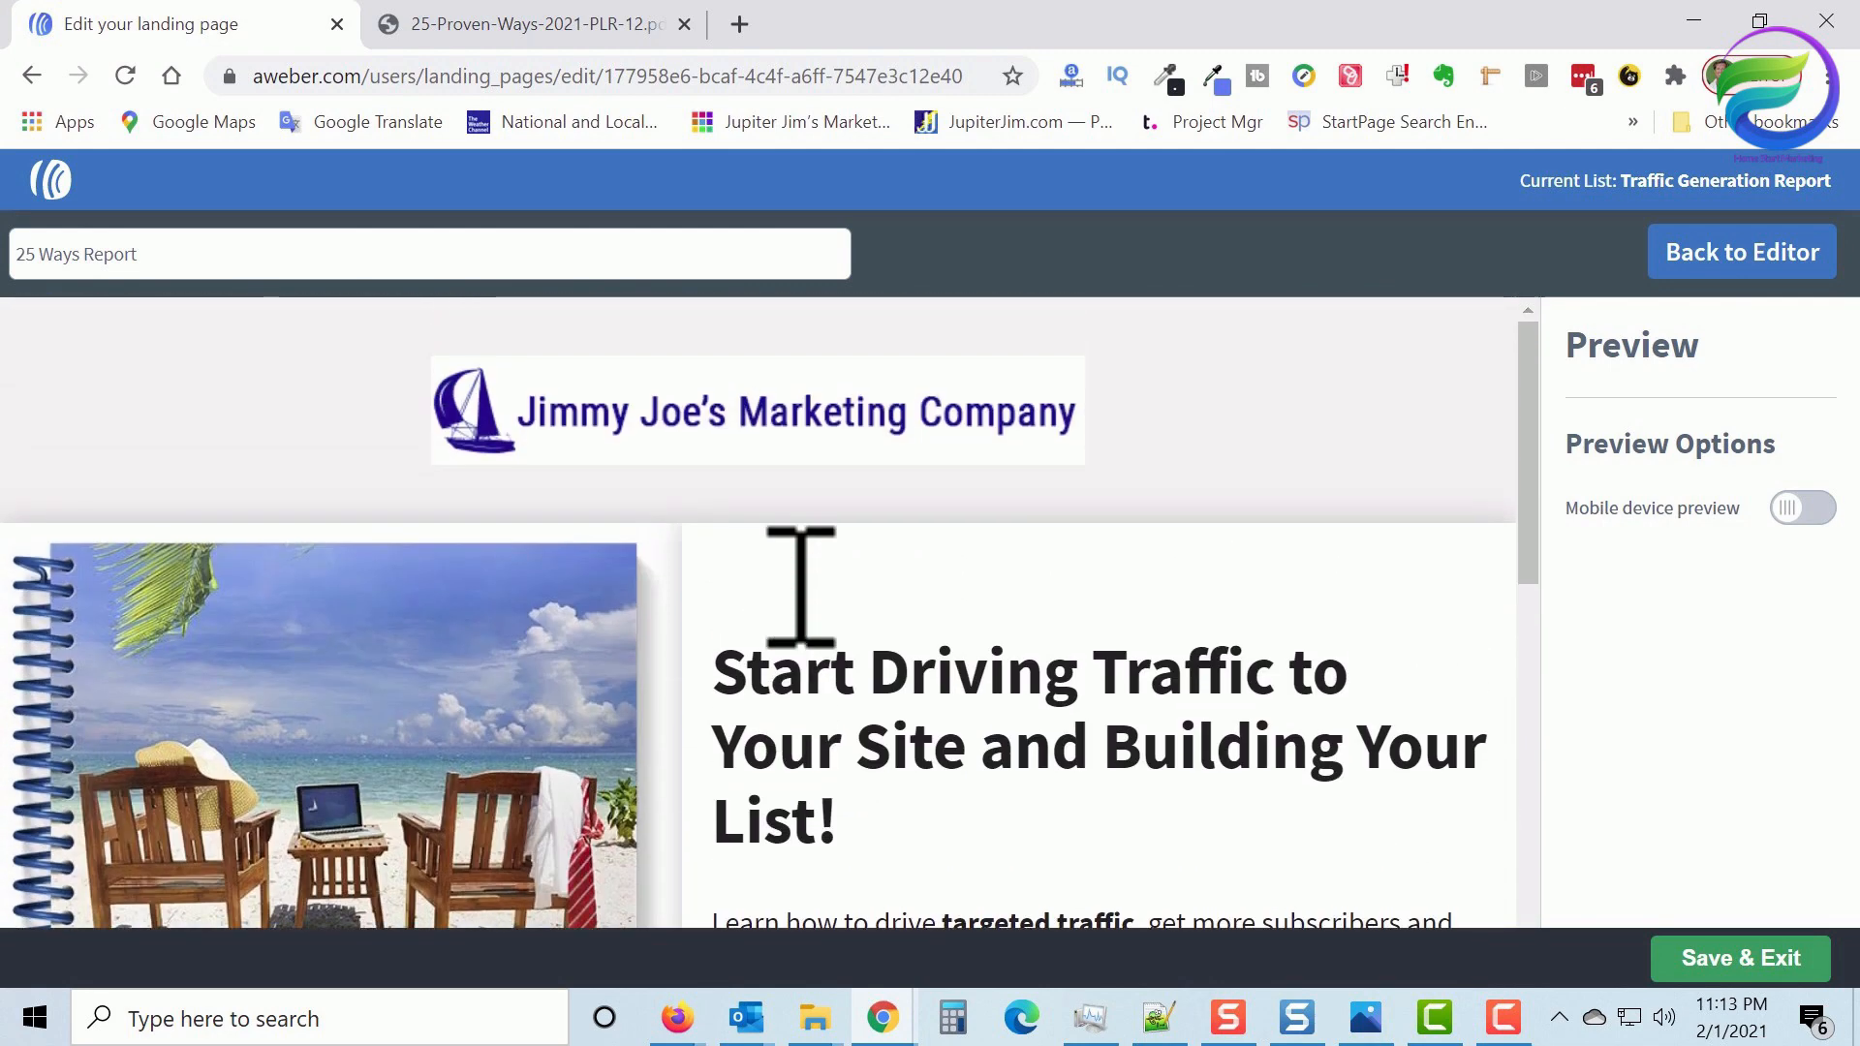
Leave the preview and save and exit the 25 Ways Report page, returning to the landing page list
left_click(1741, 254)
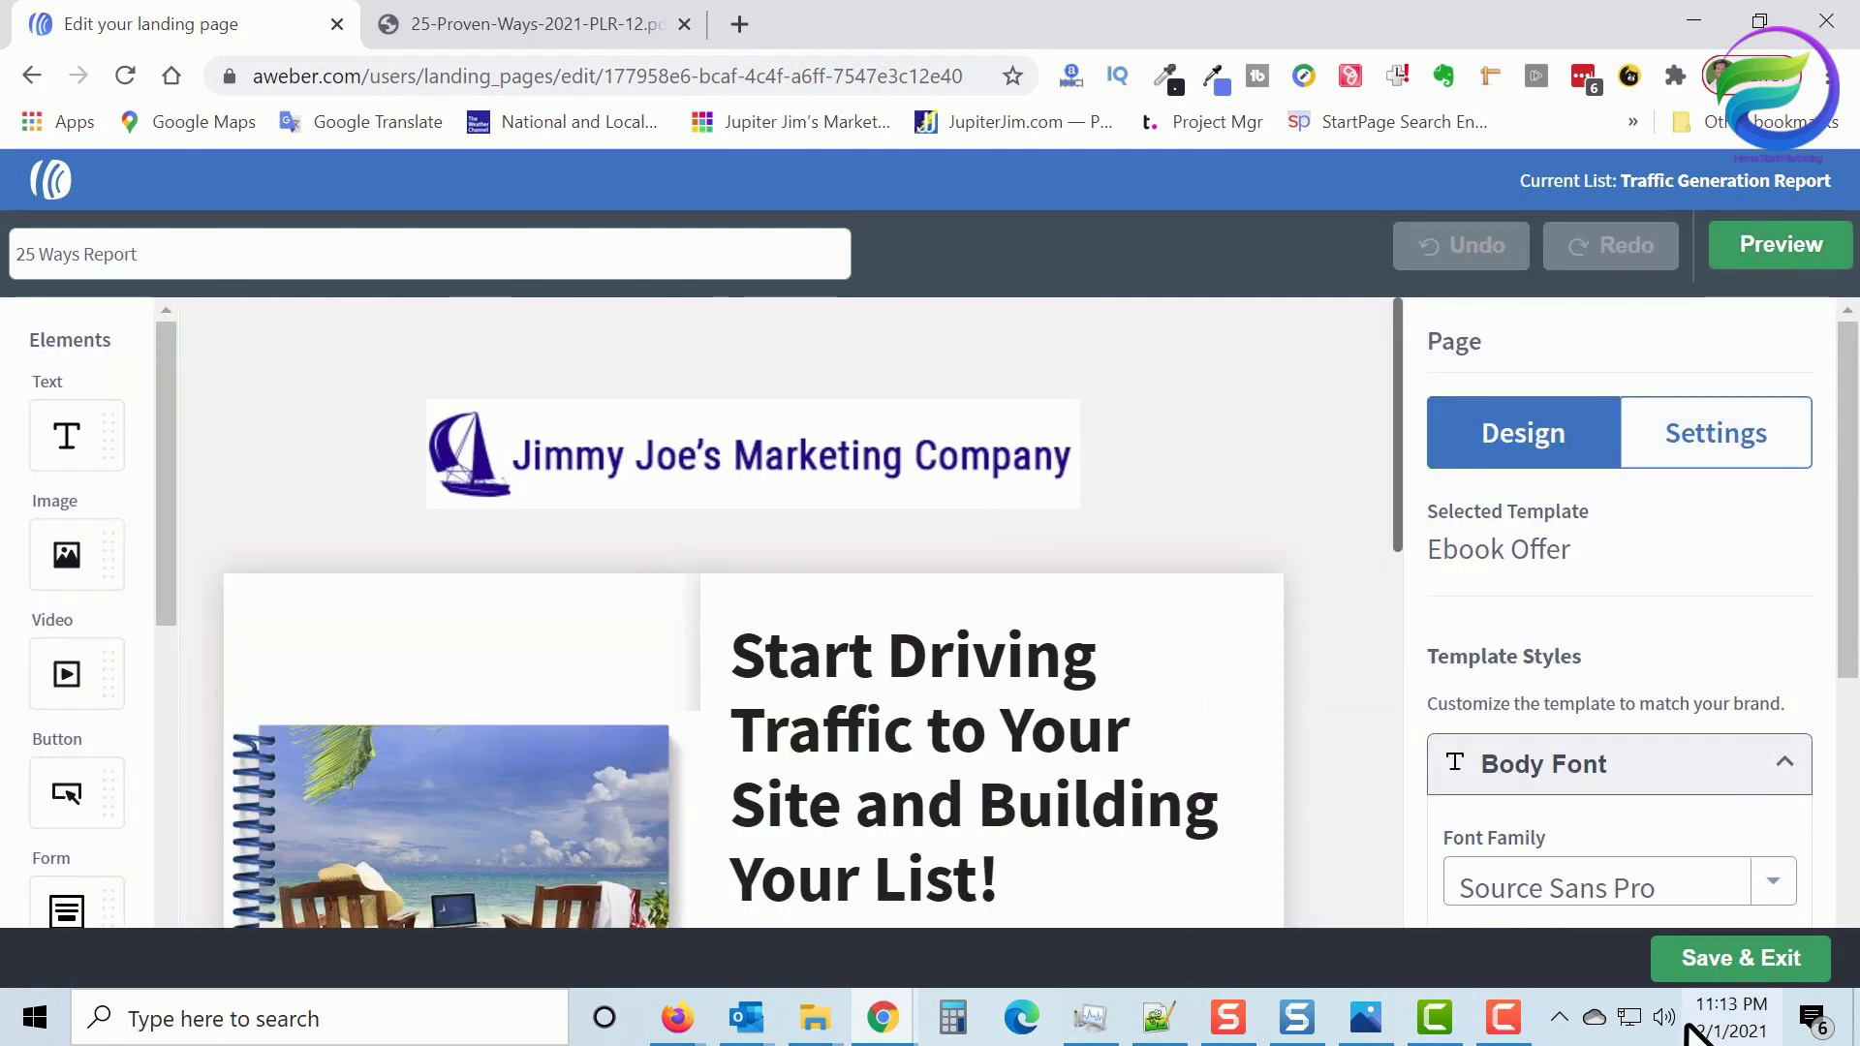
left_click(1744, 958)
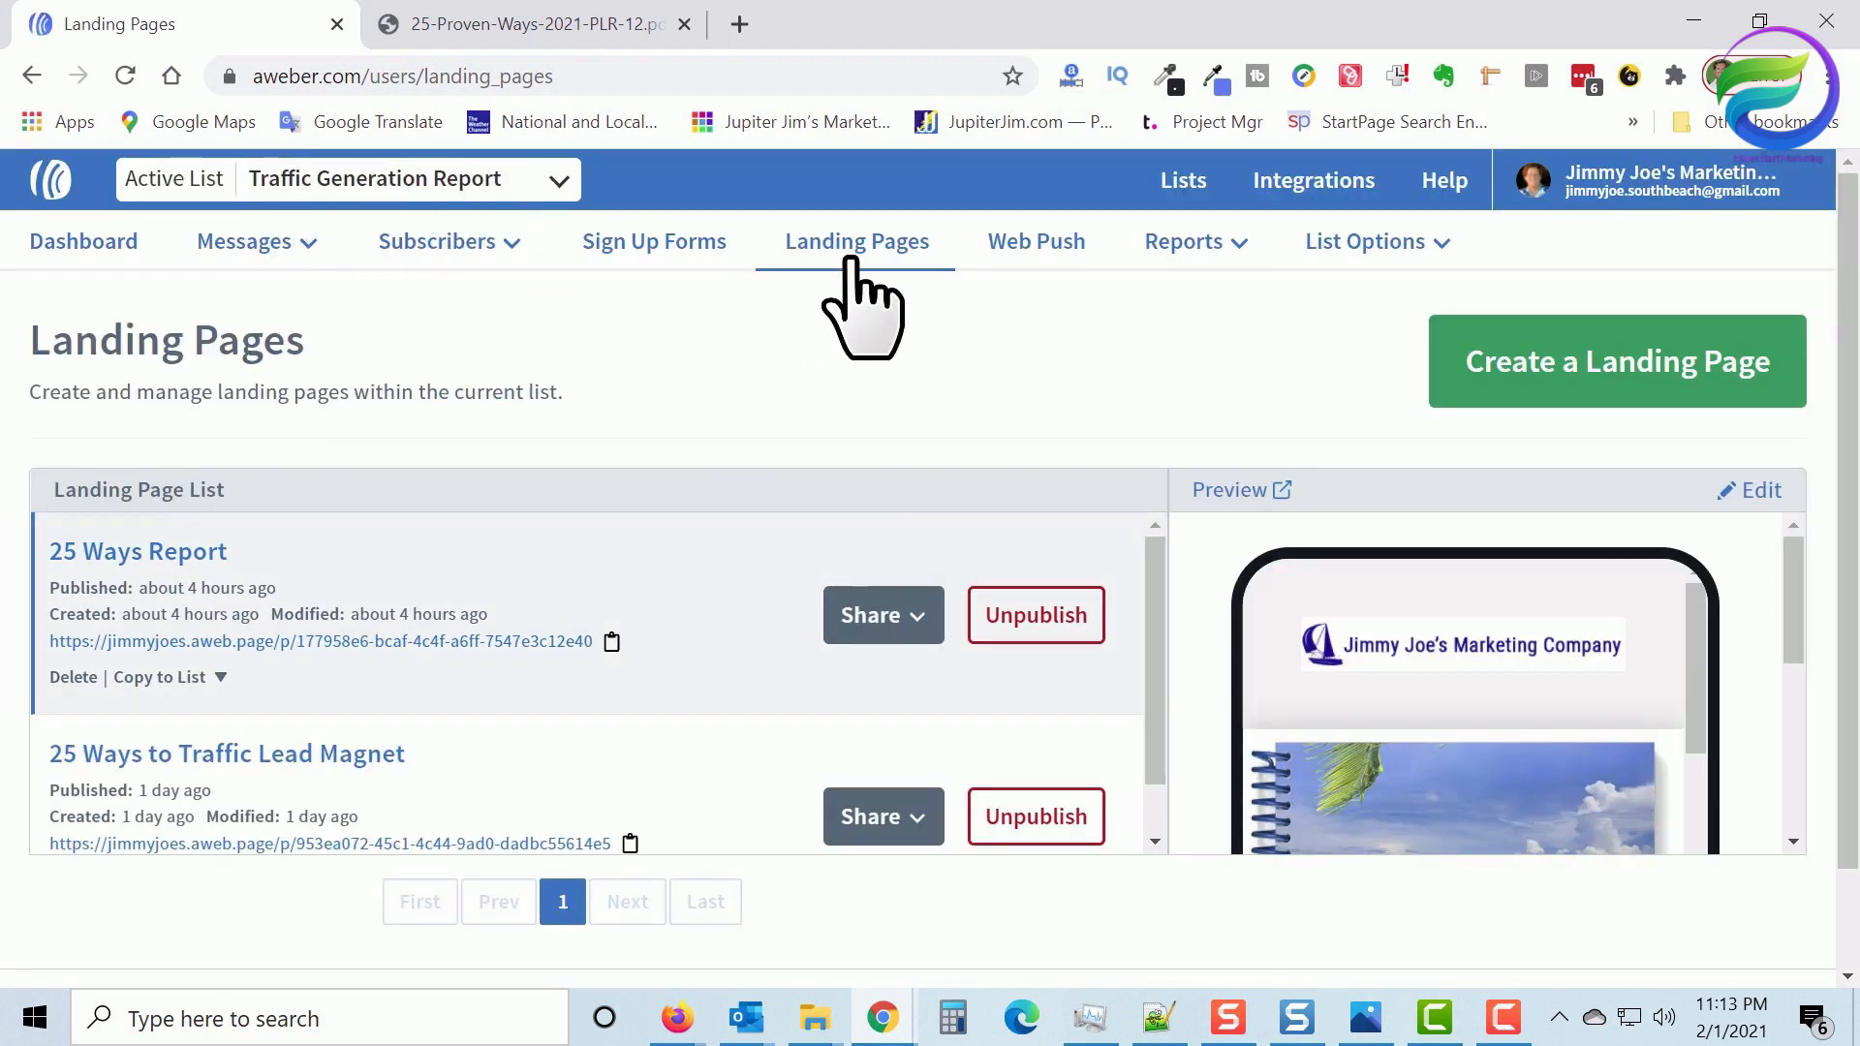
left_click_drag(137, 334, 851, 386)
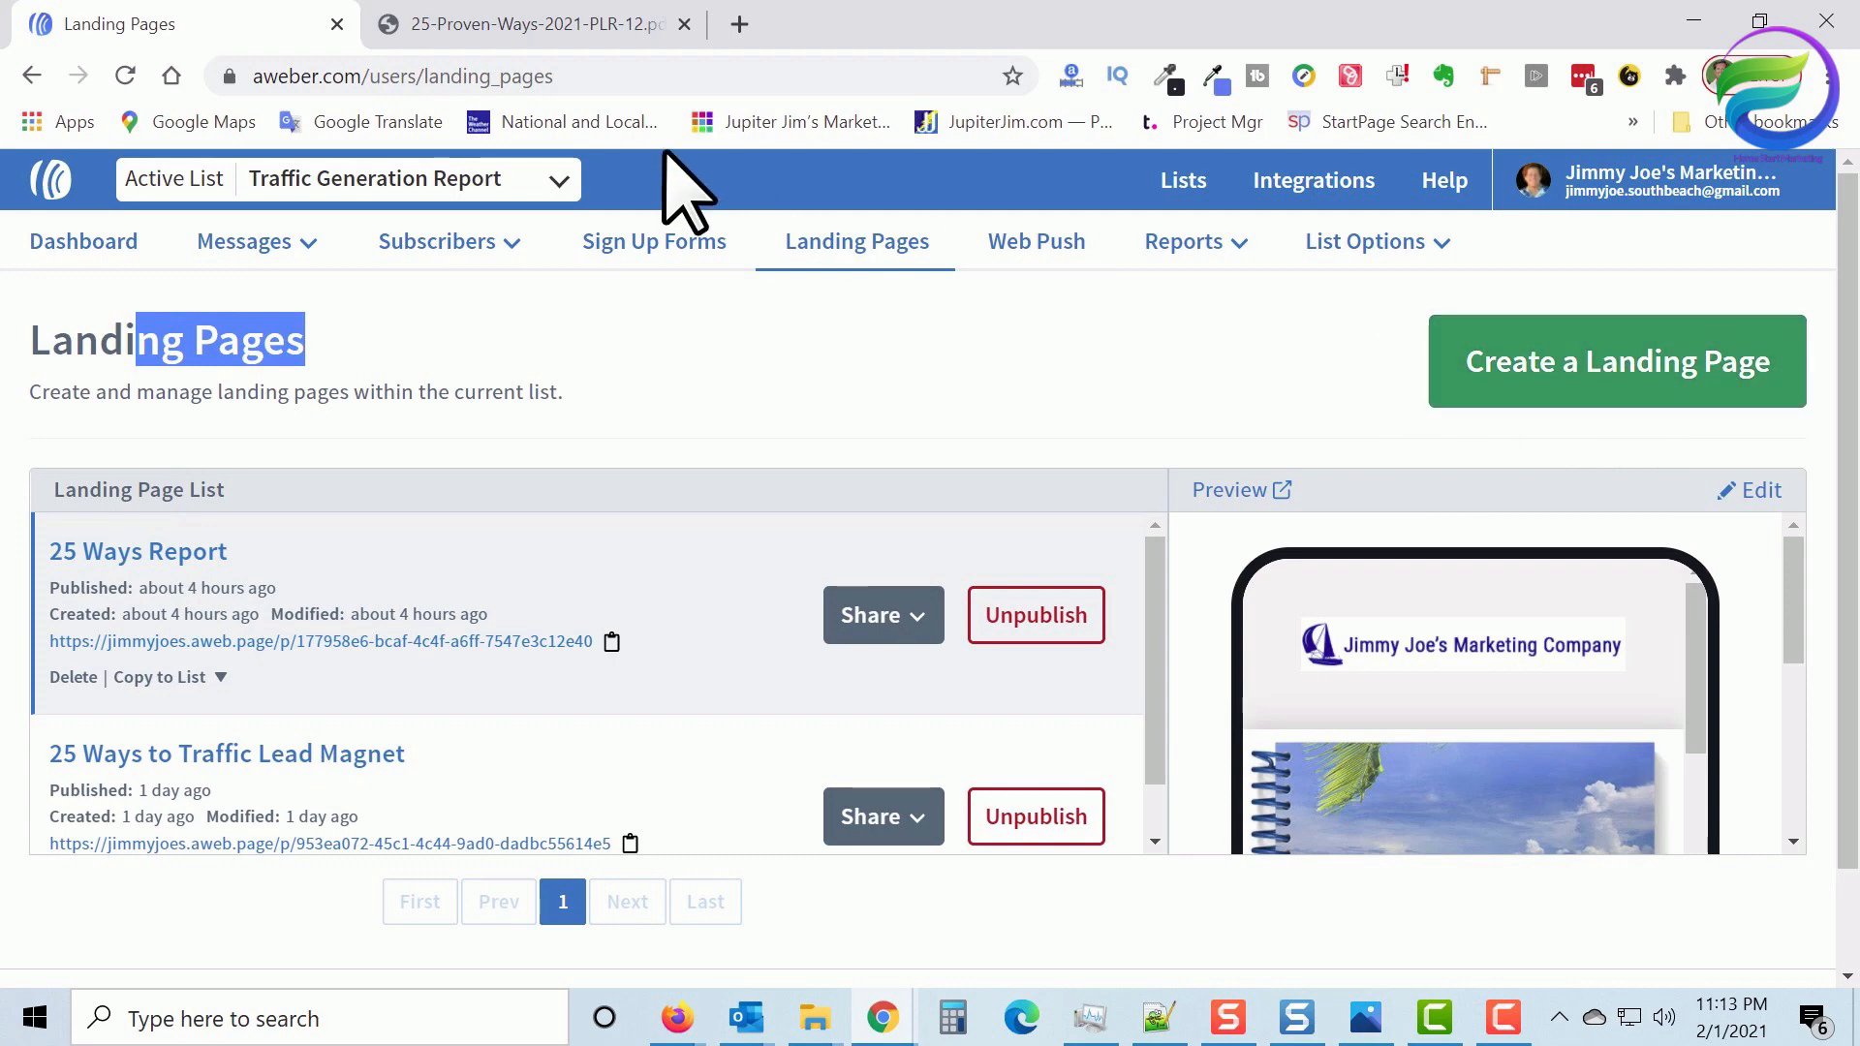
Start creating a new landing page and browse the template gallery from beginning to end
left_click(1637, 373)
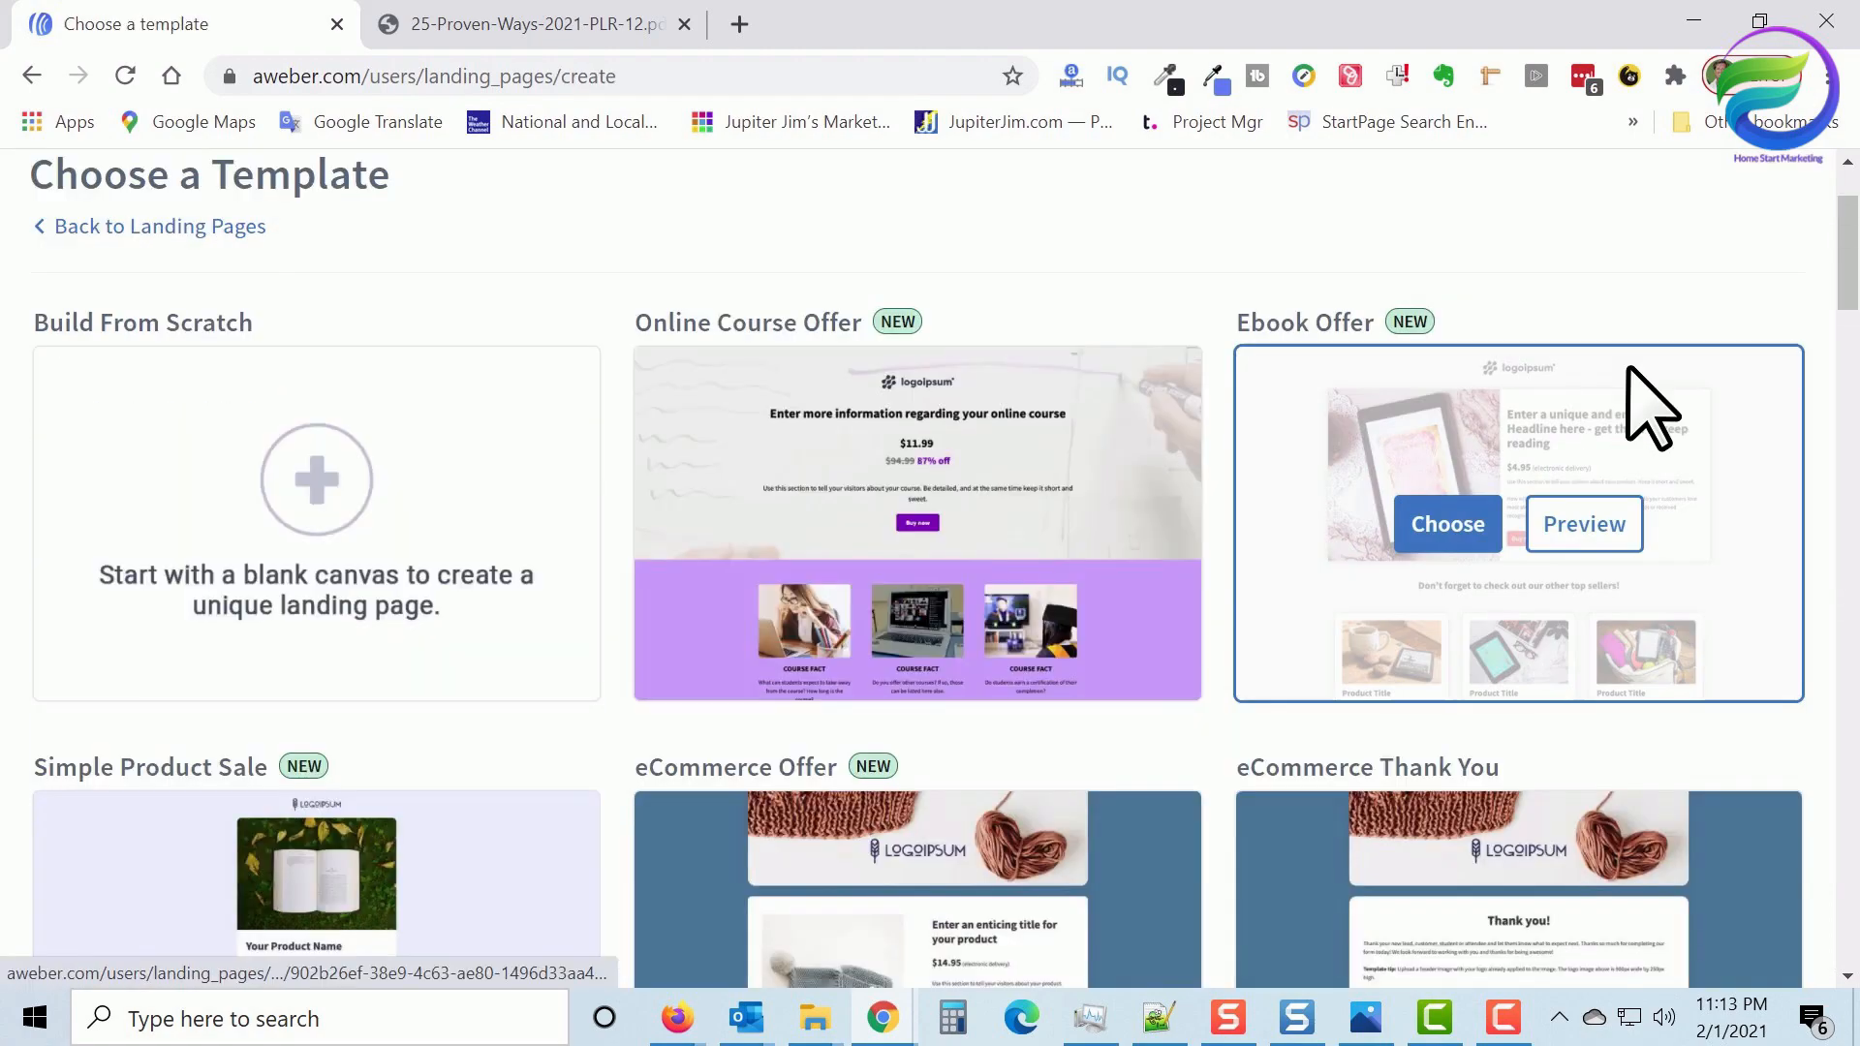
scroll(1095, 498, "down", 20)
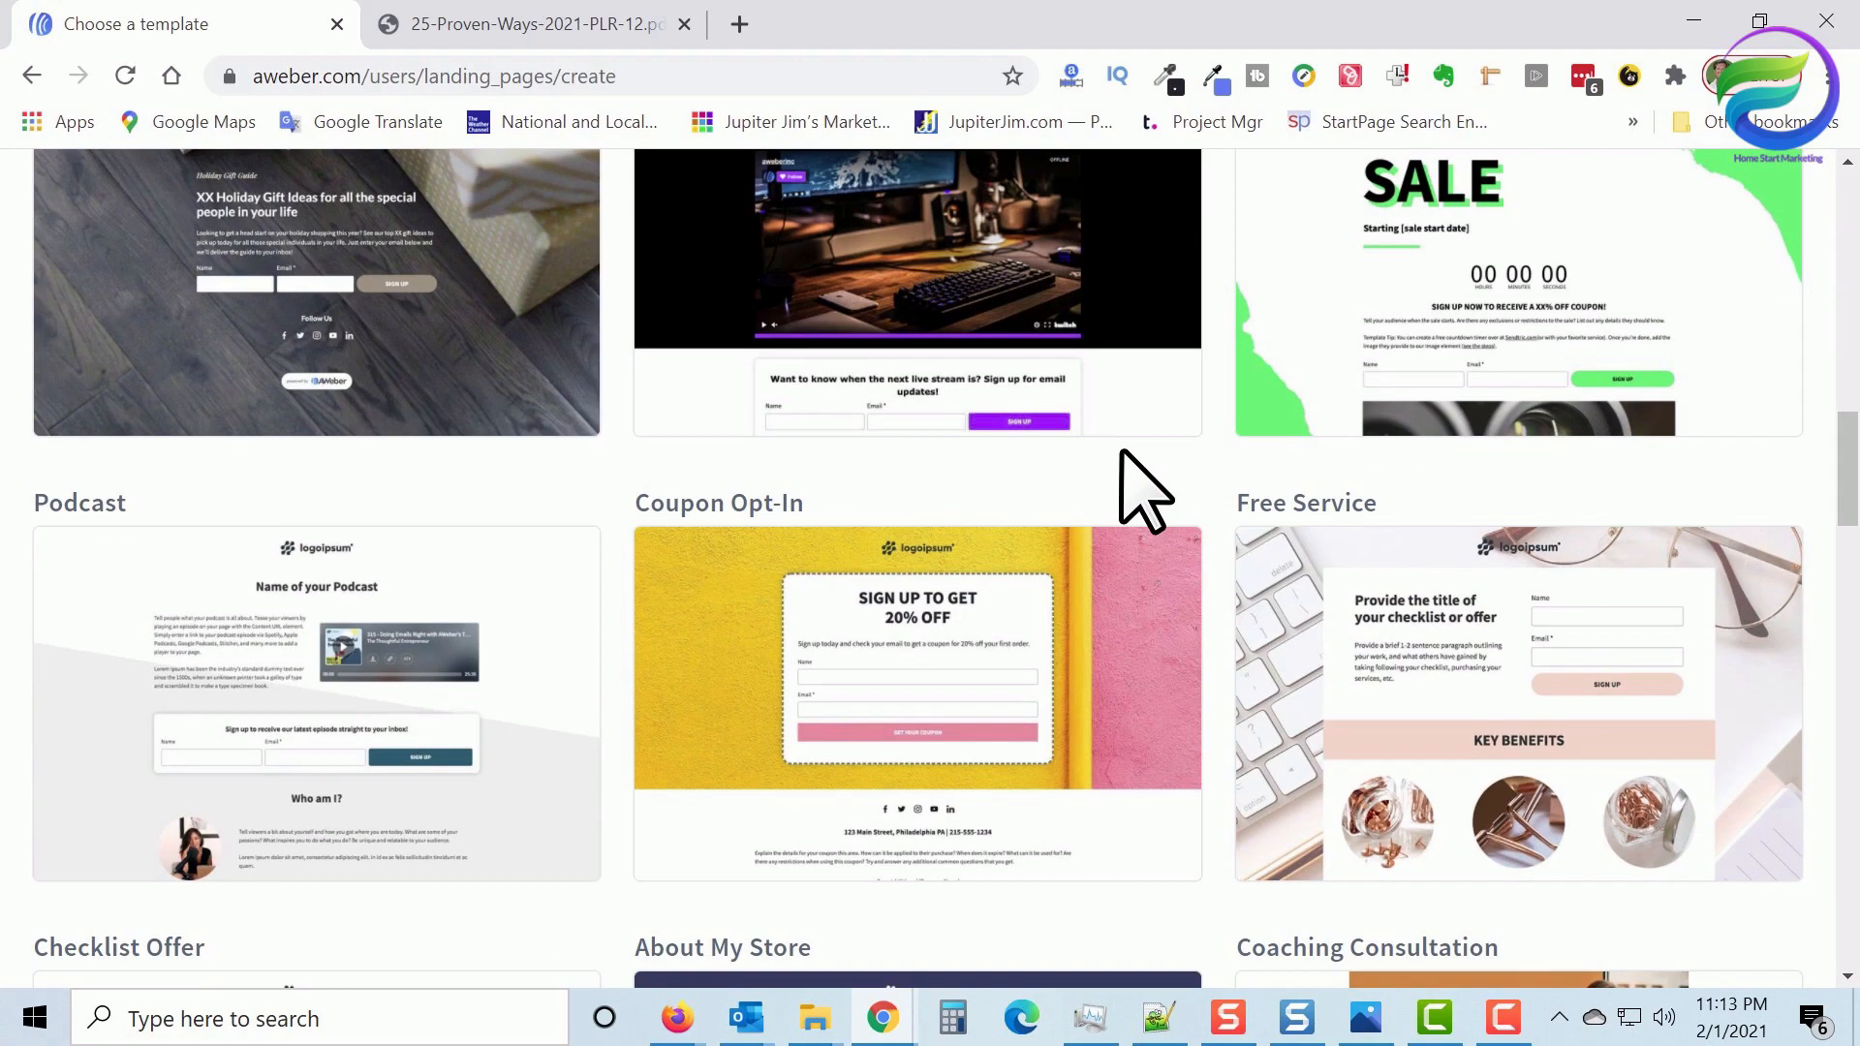
scroll(1152, 484, "down", 17)
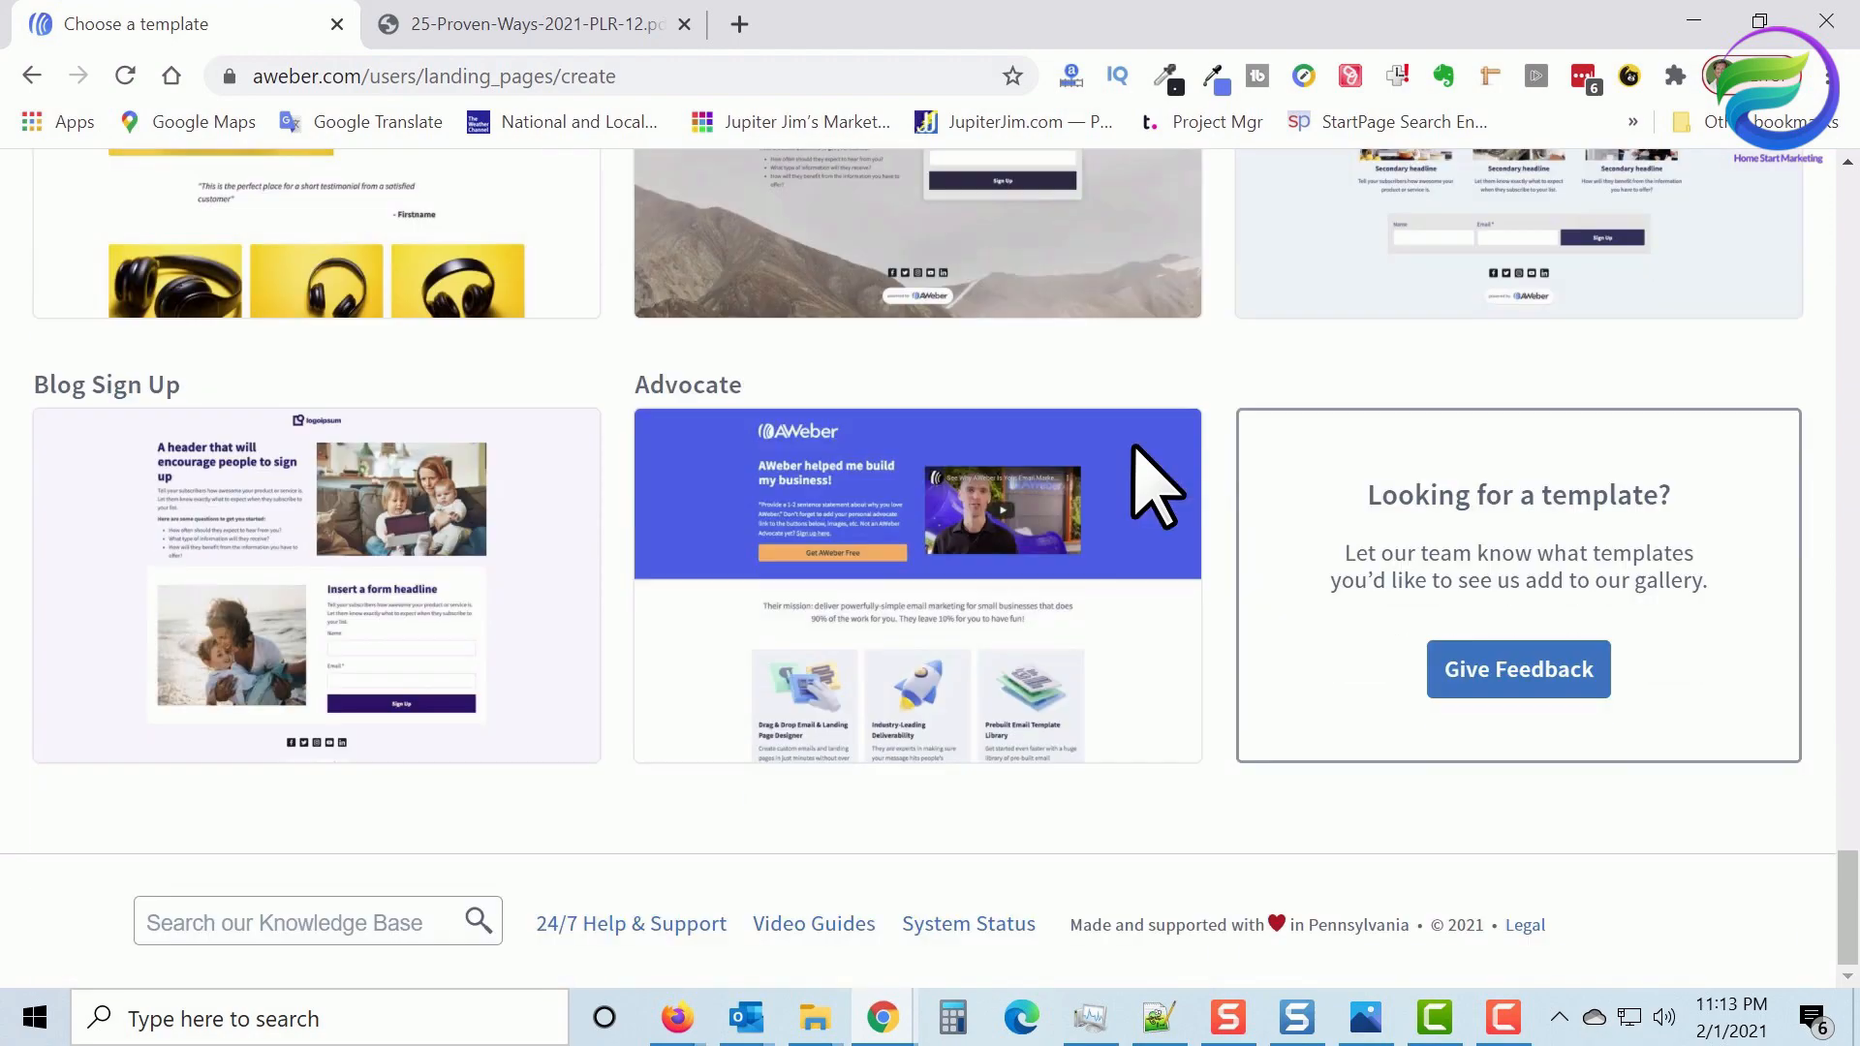
scroll(1154, 485, "up", 20)
scroll(1153, 484, "up", 20)
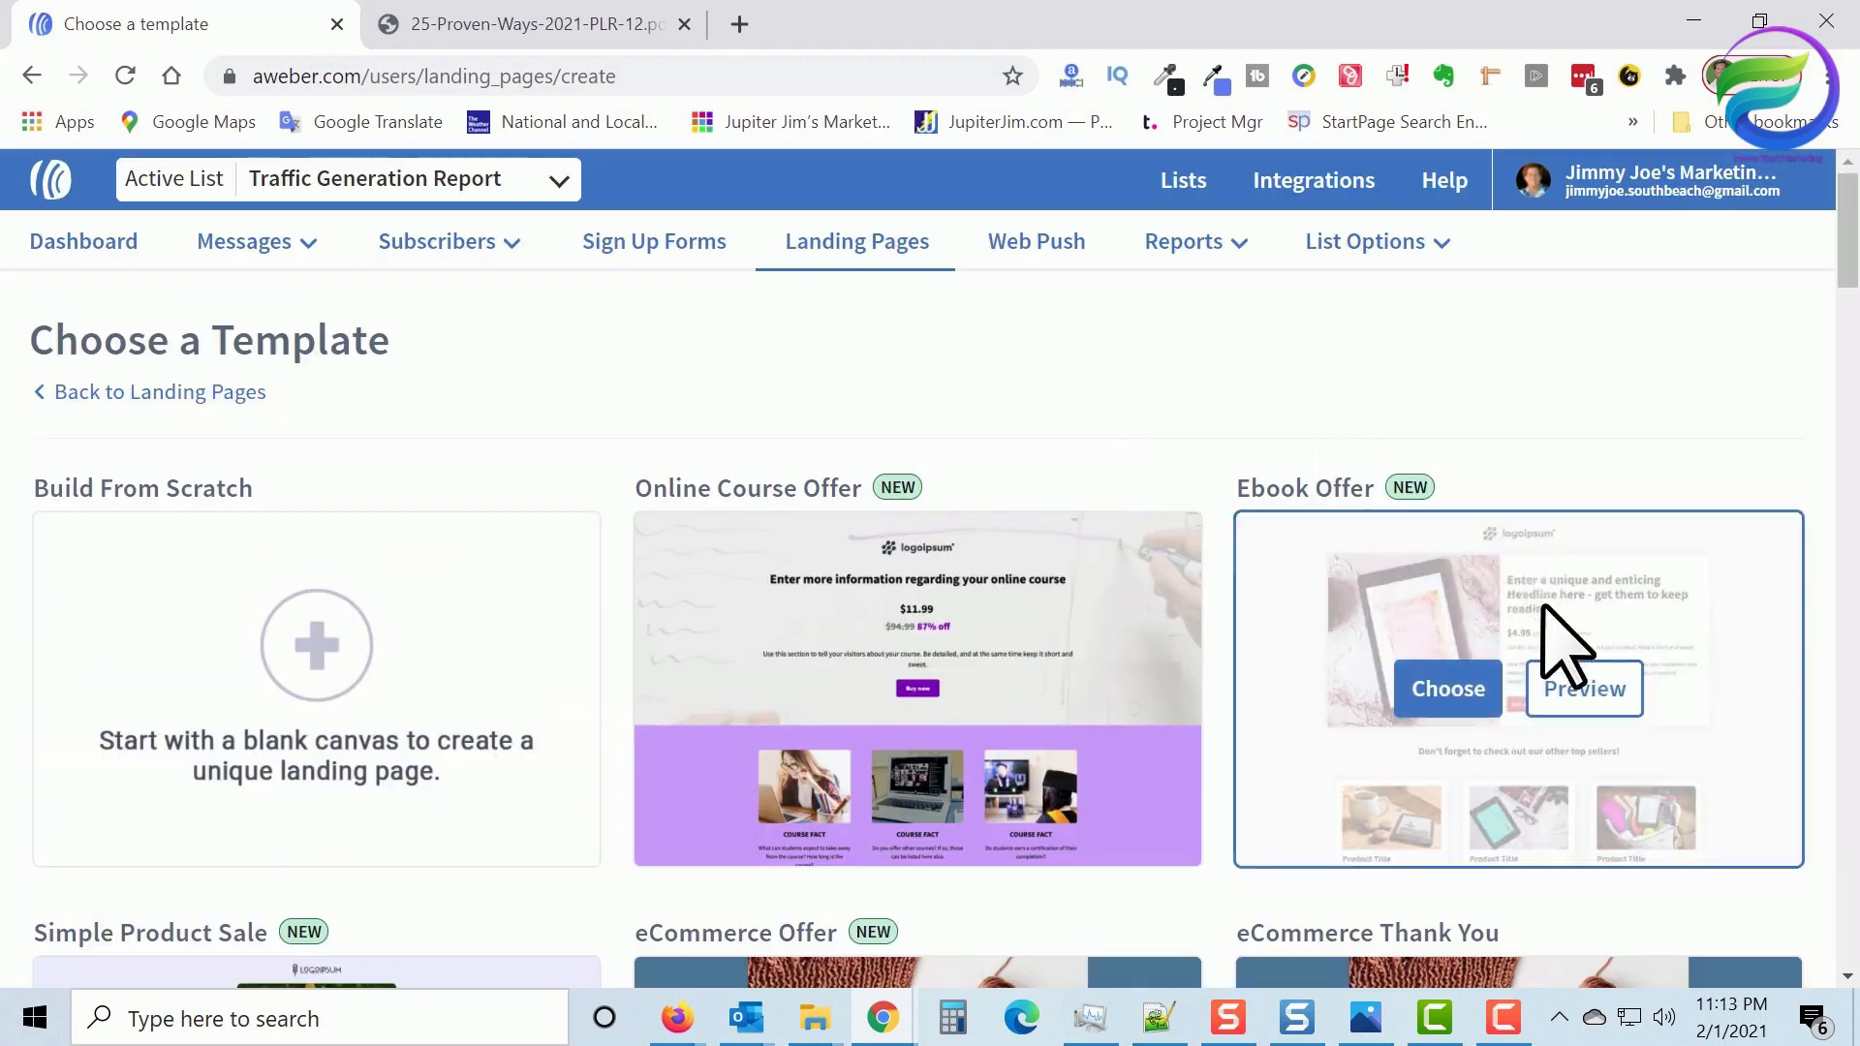
Preview the Ebook Offer template down to its product columns and close the preview
left_click(1584, 690)
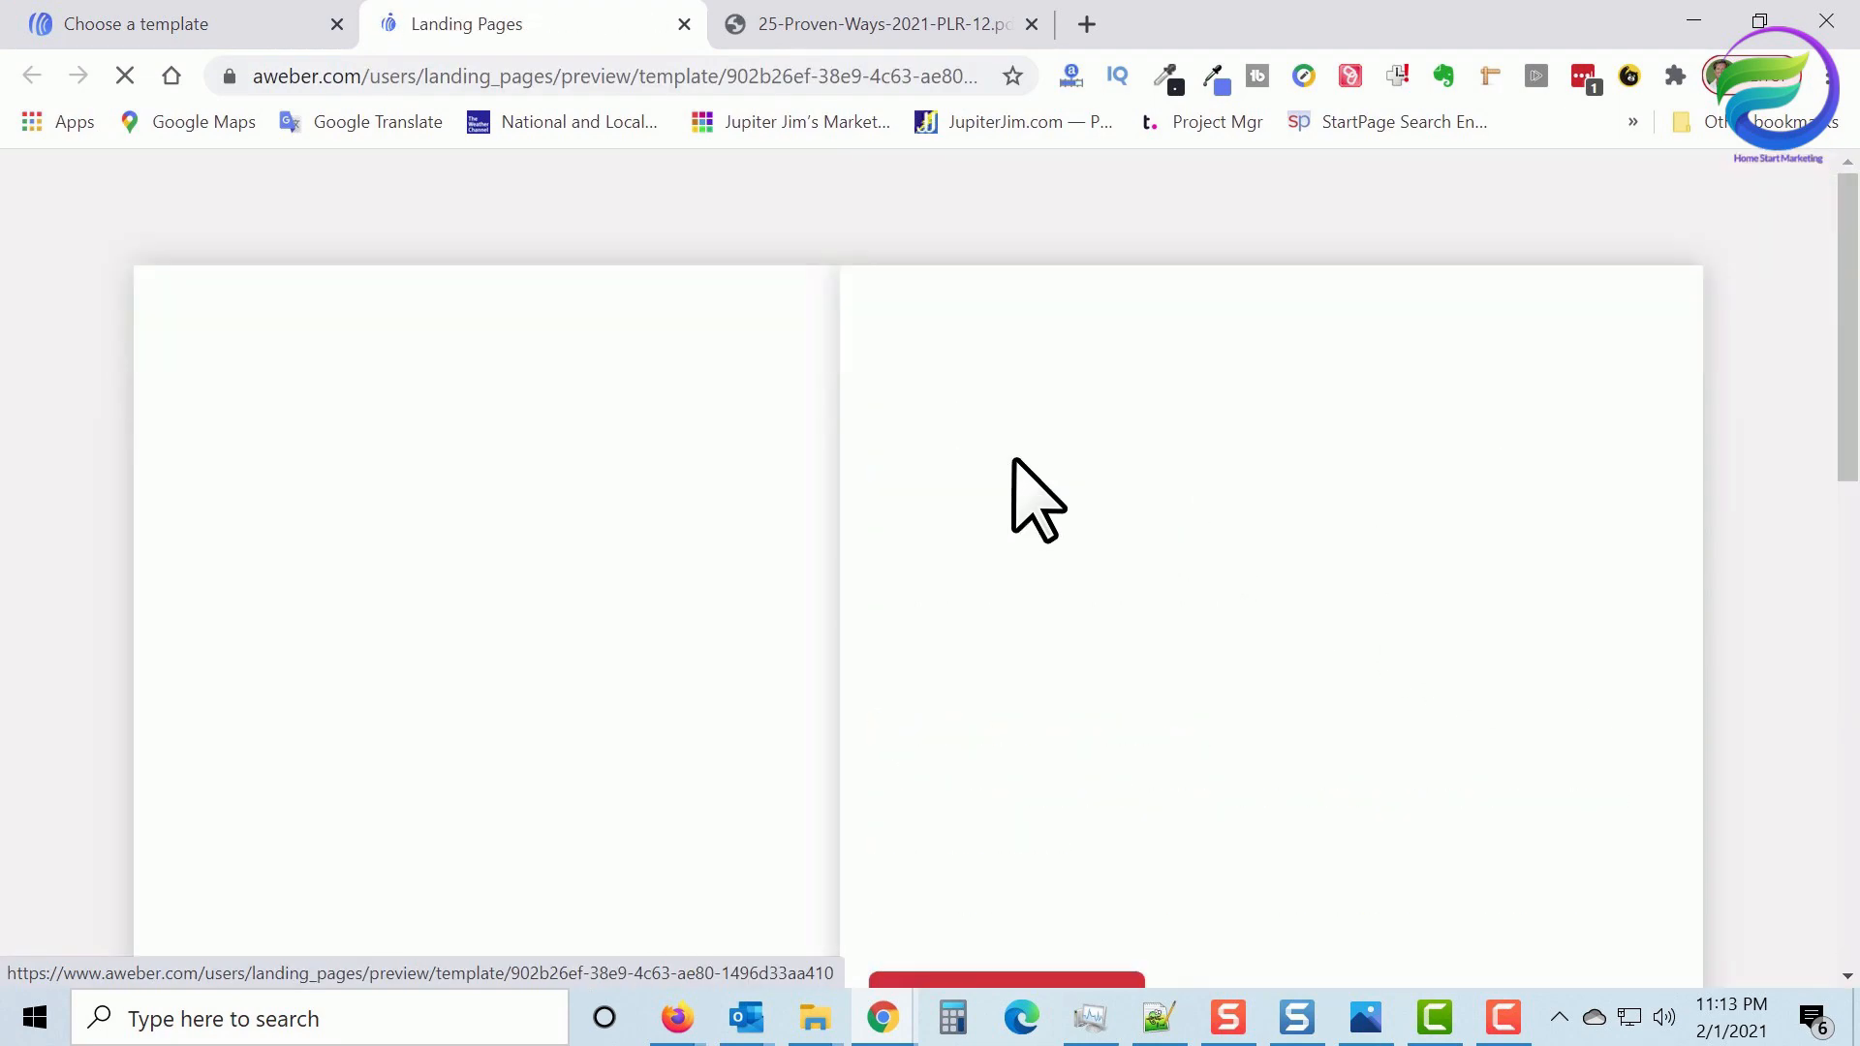
scroll(857, 518, "down", 17)
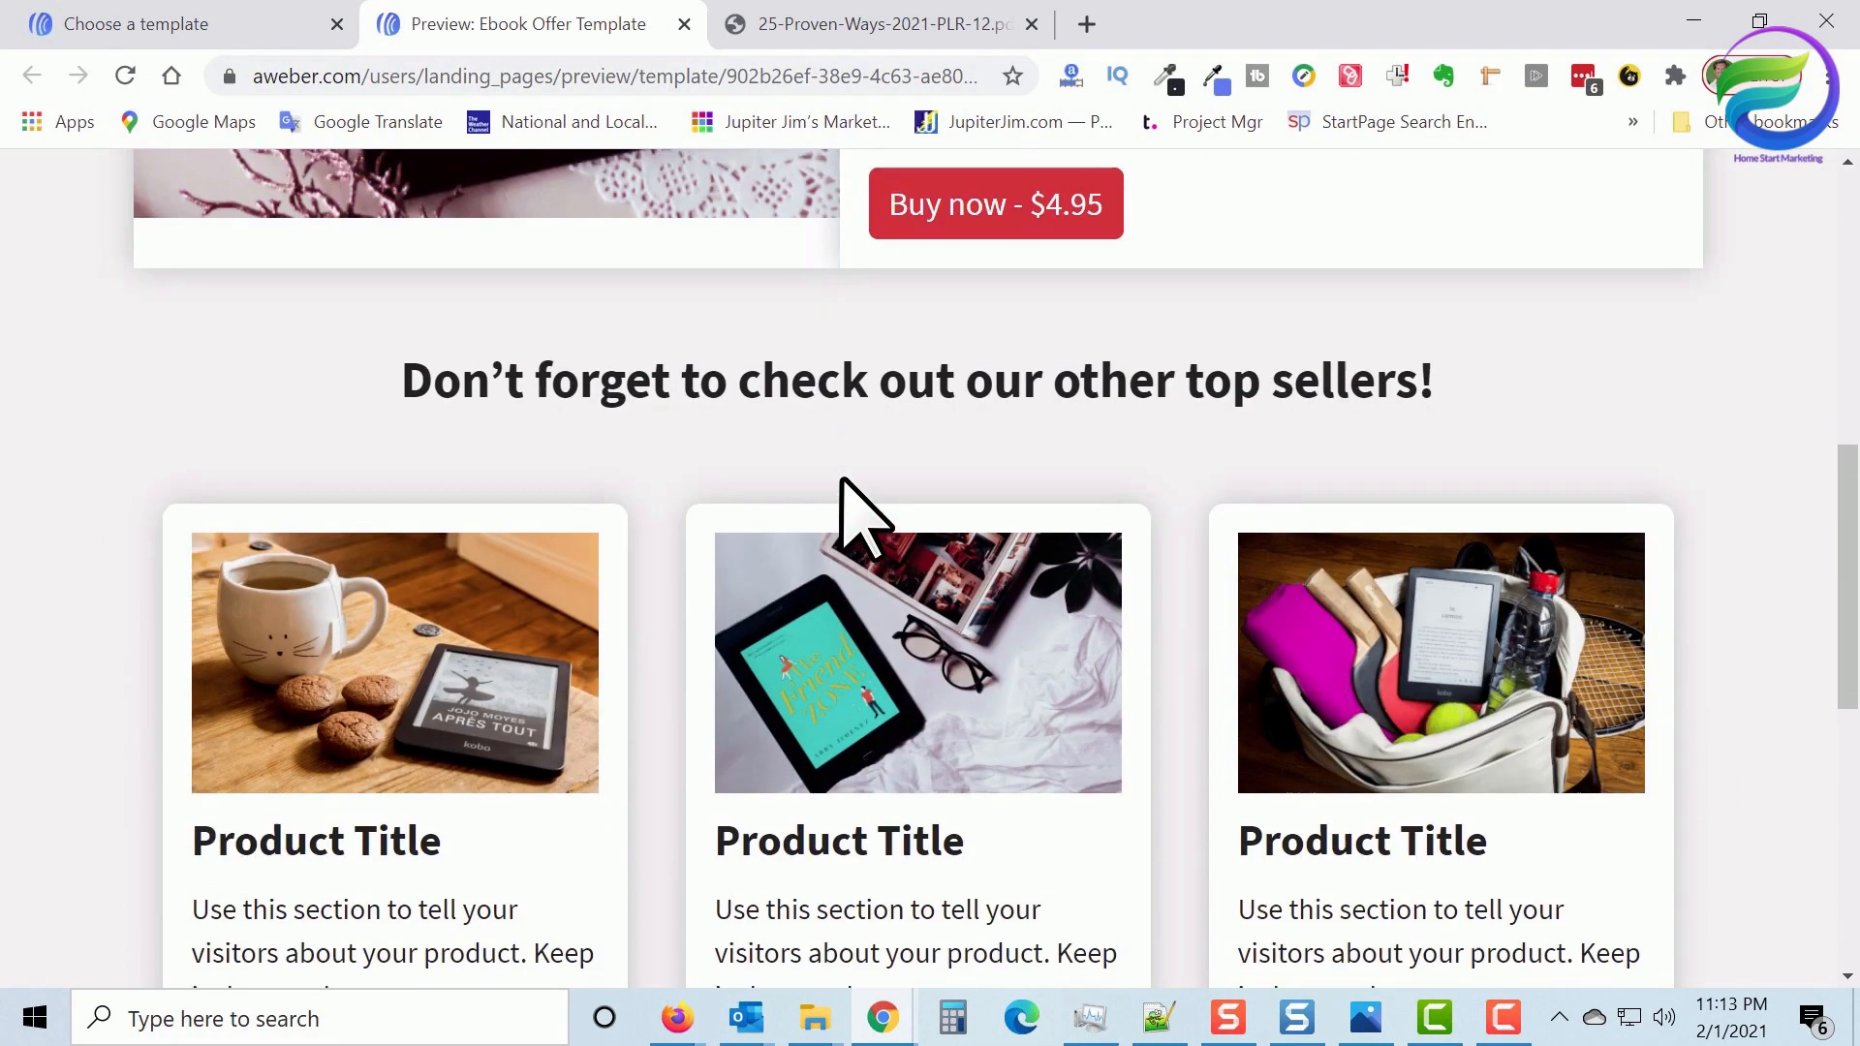
scroll(841, 480, "up", 20)
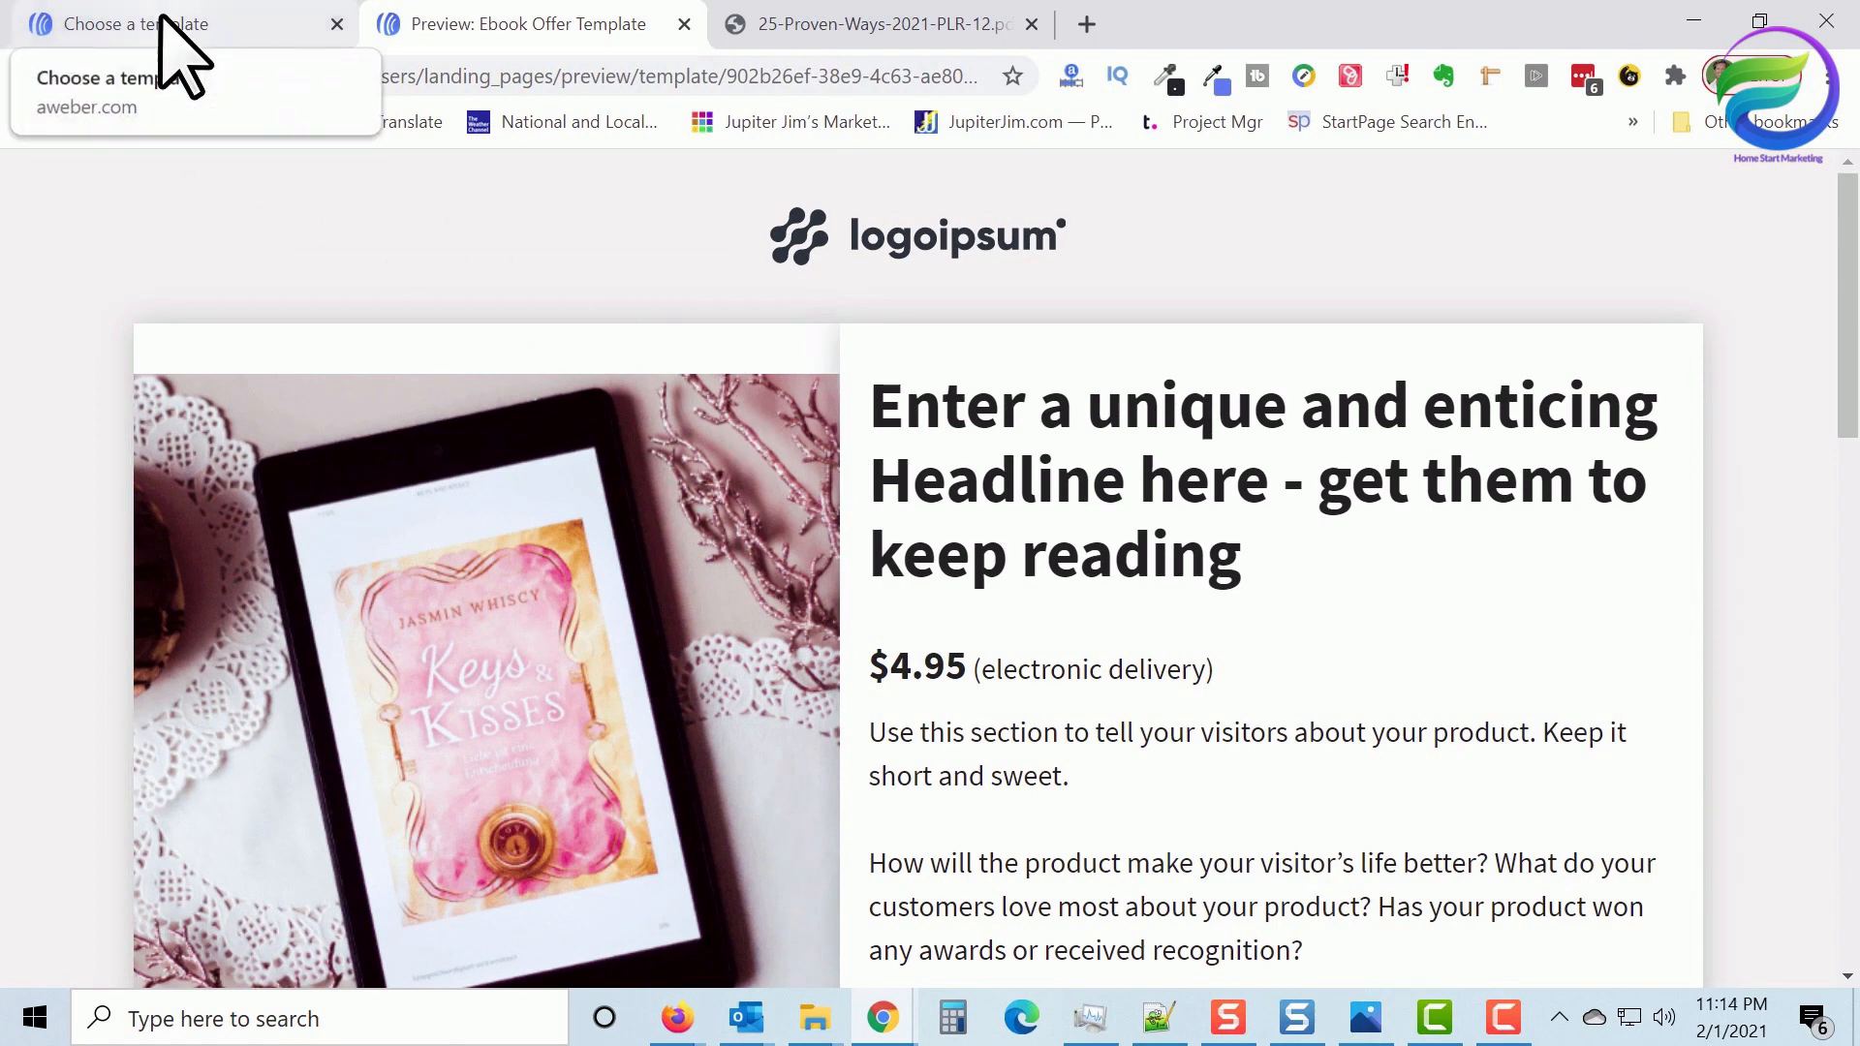
left_click(685, 24)
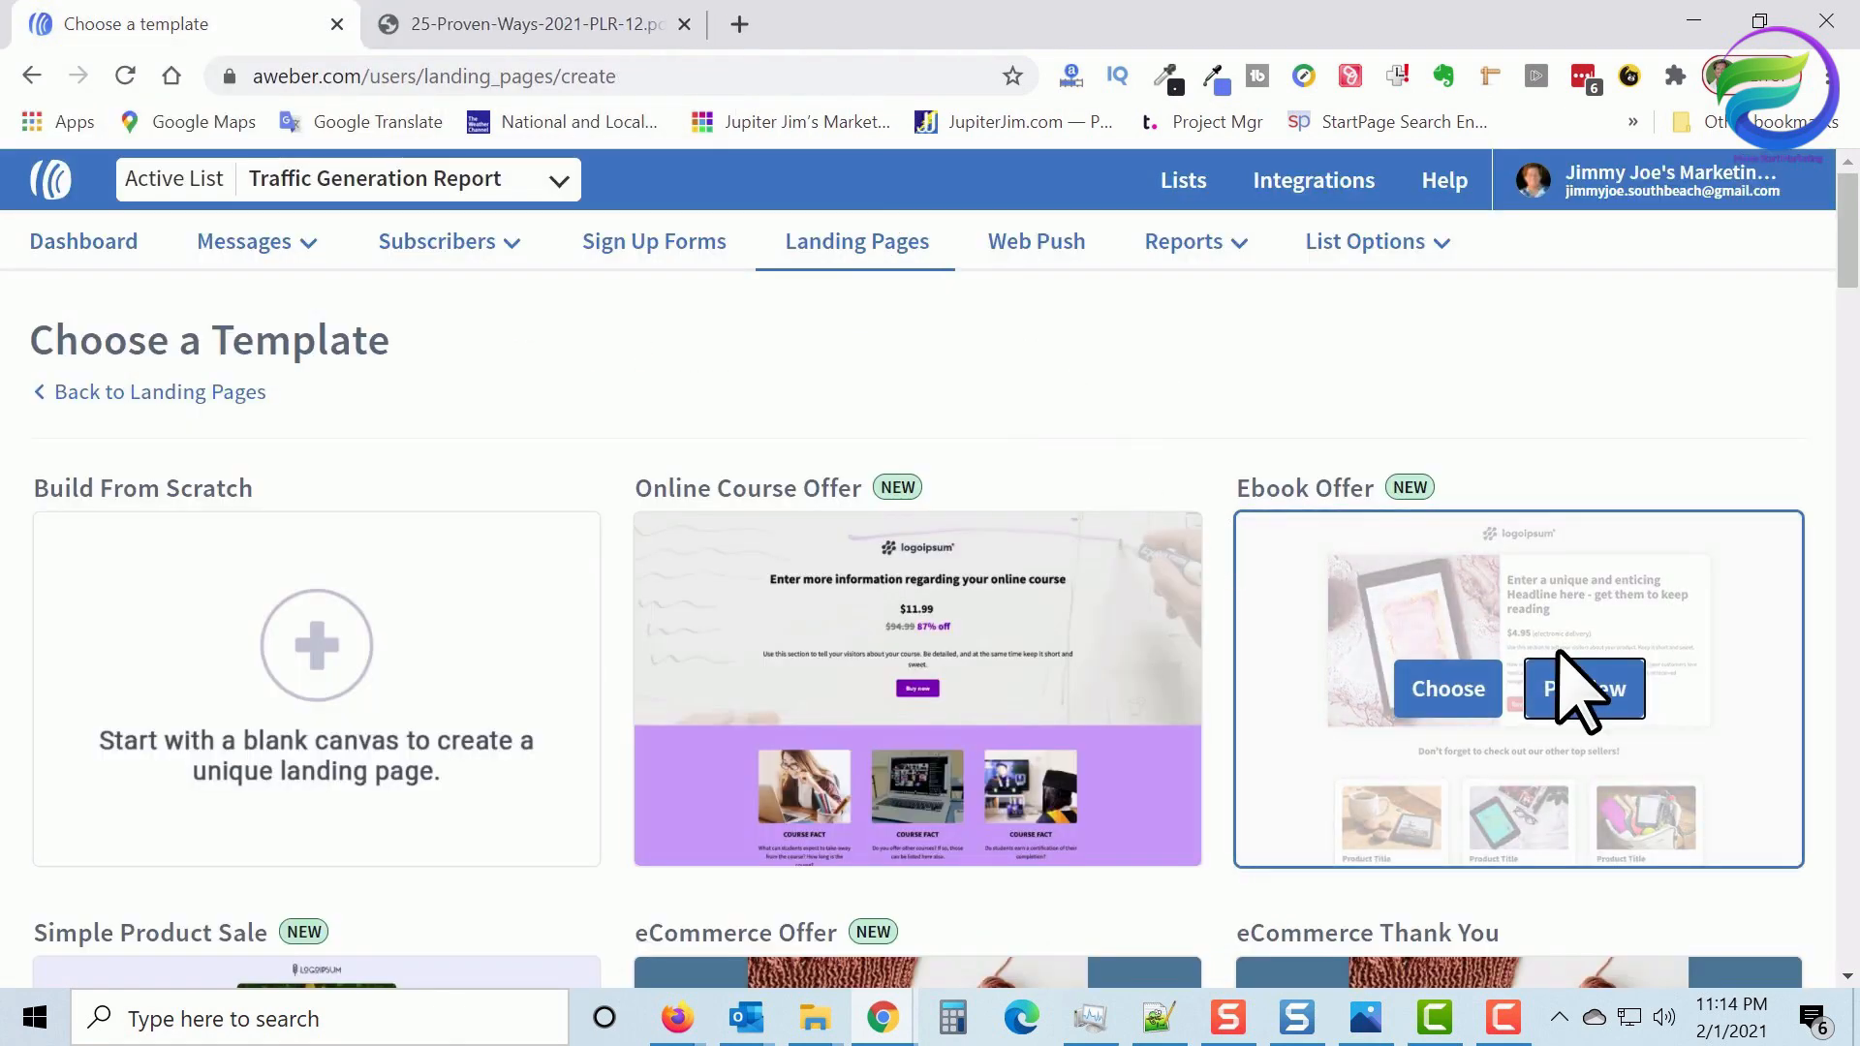
Create the landing page from the Ebook Offer template and review its product columns and VIP sign-up section
left_click(1443, 689)
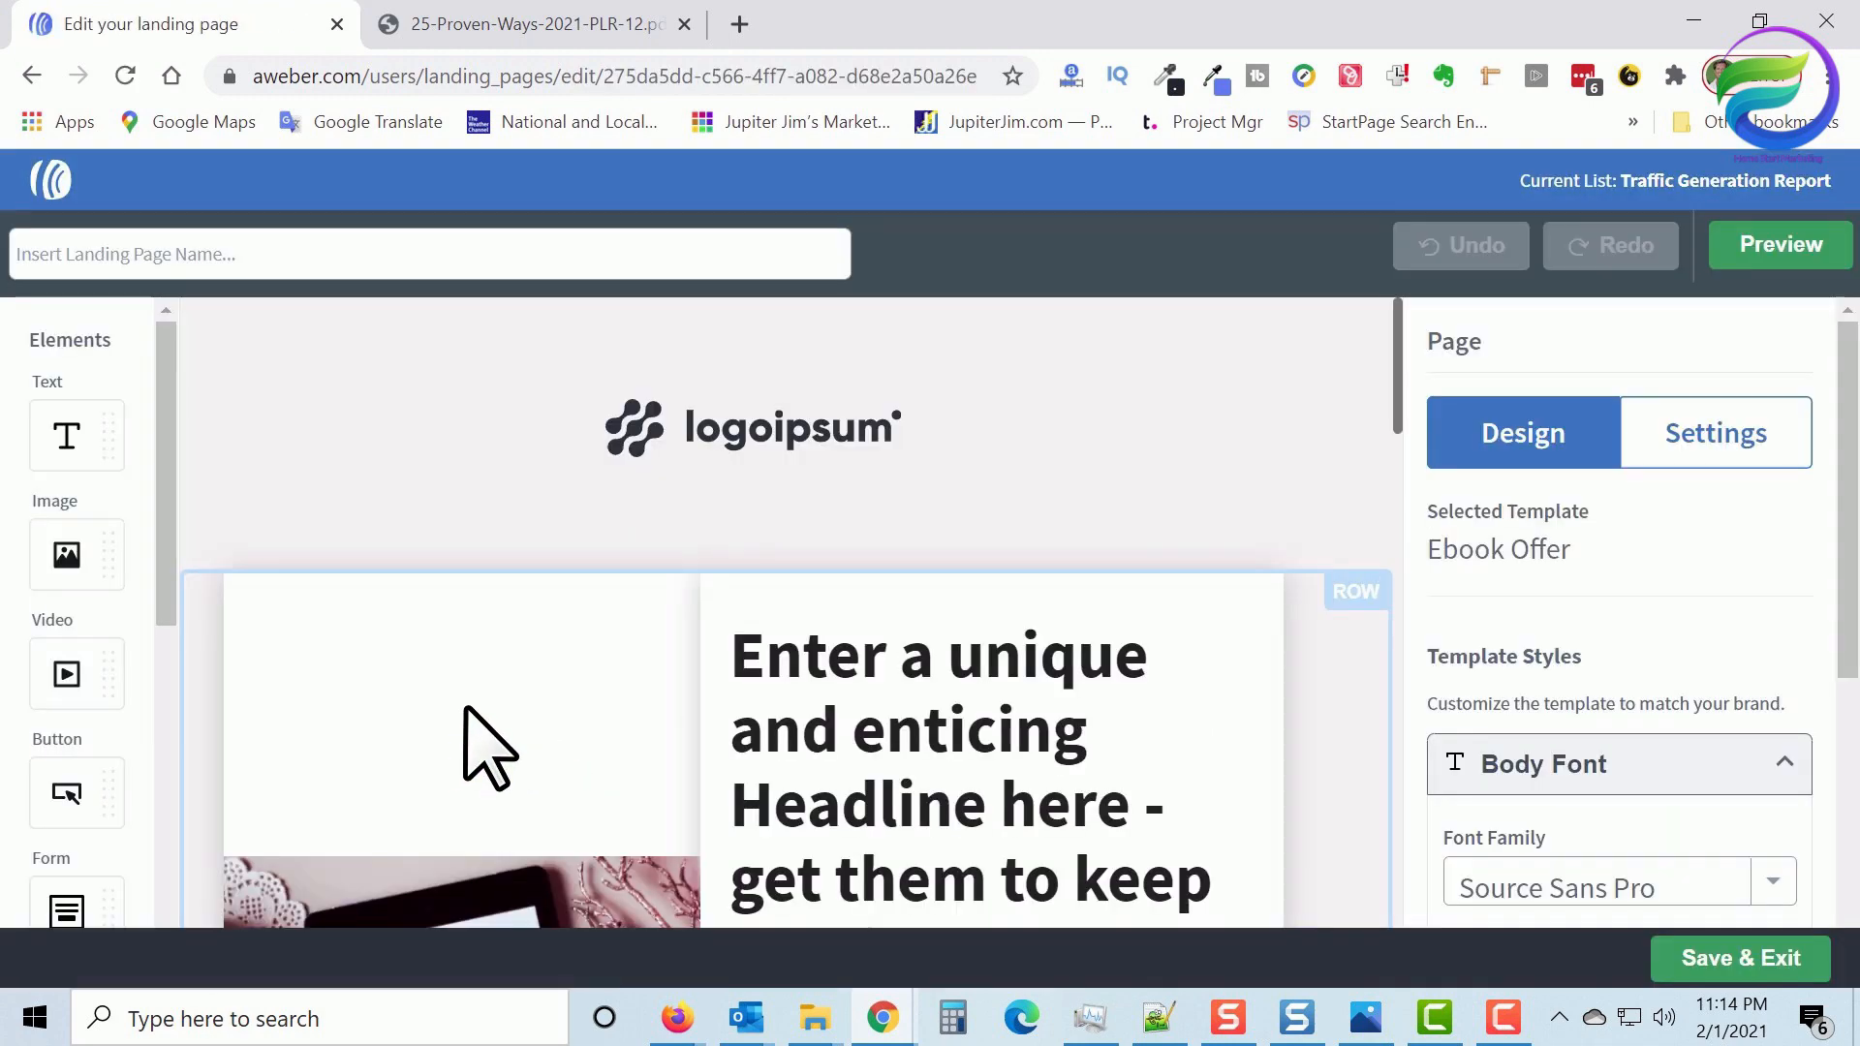
scroll(485, 746, "down", 15)
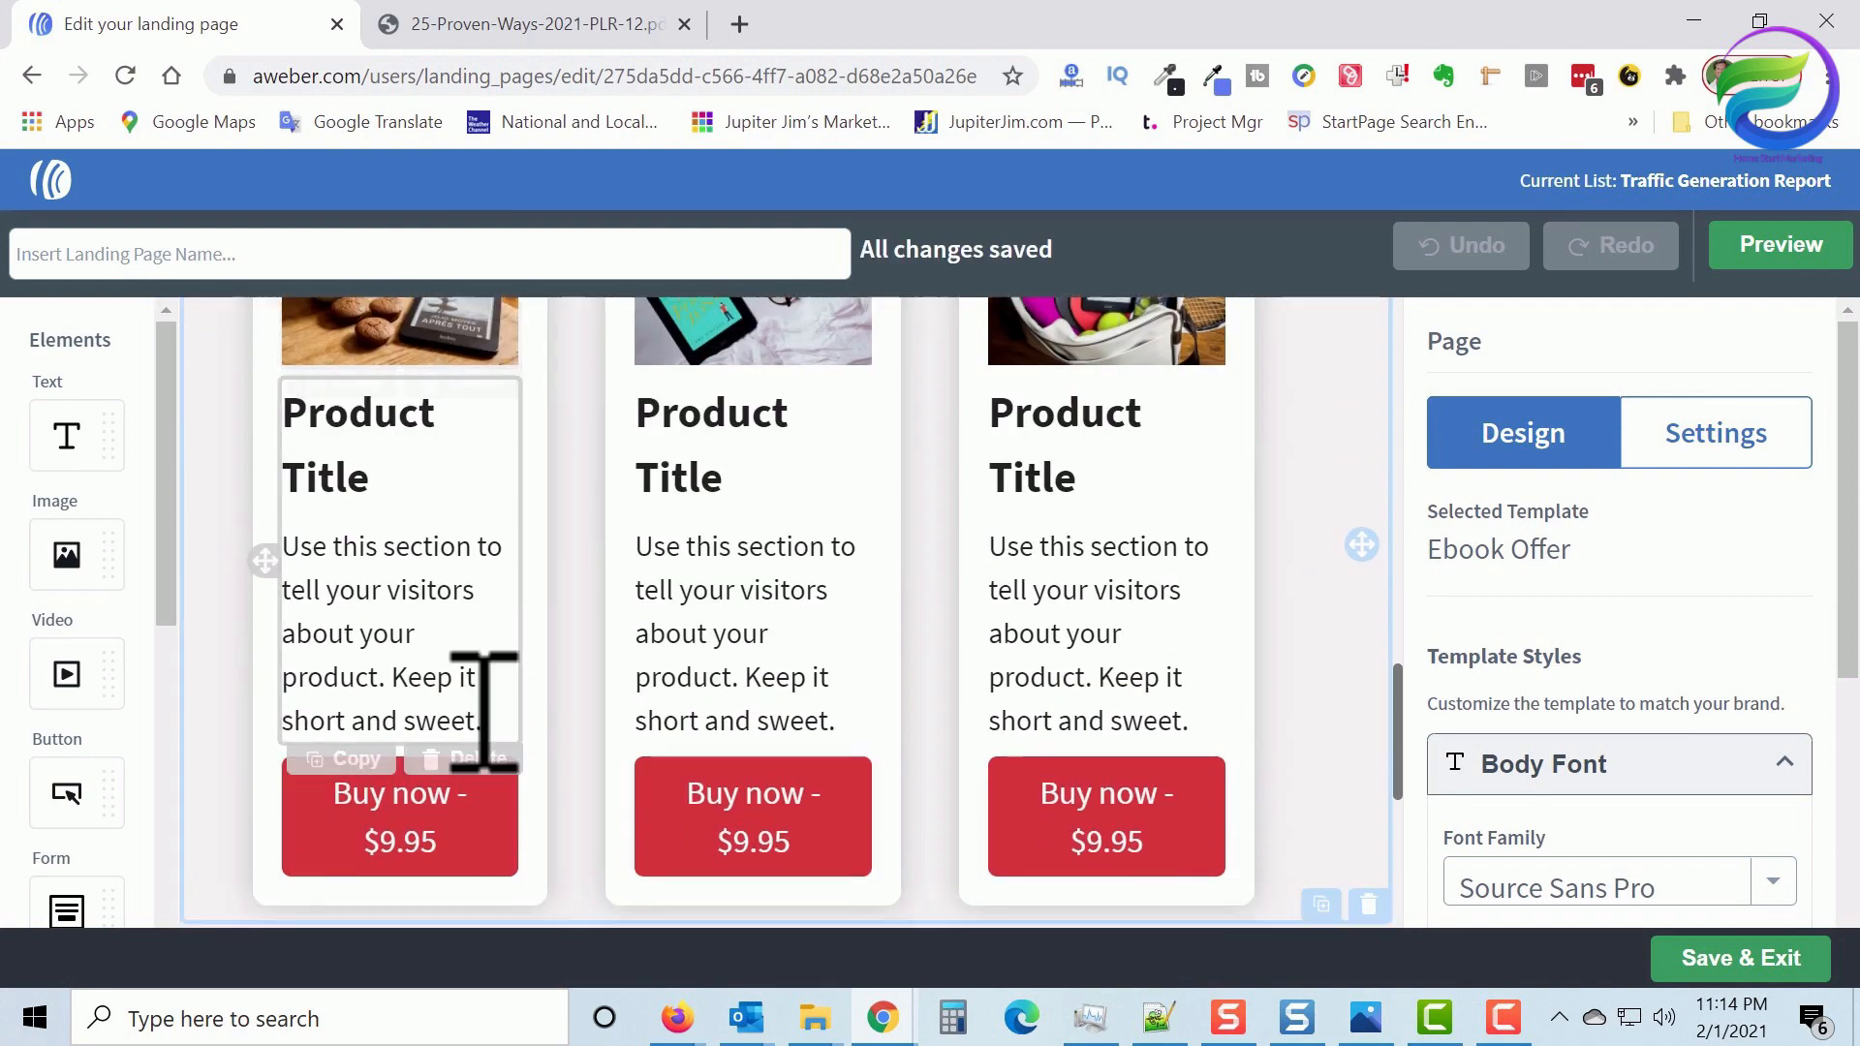
scroll(485, 711, "down", 5)
scroll(485, 712, "up", 7)
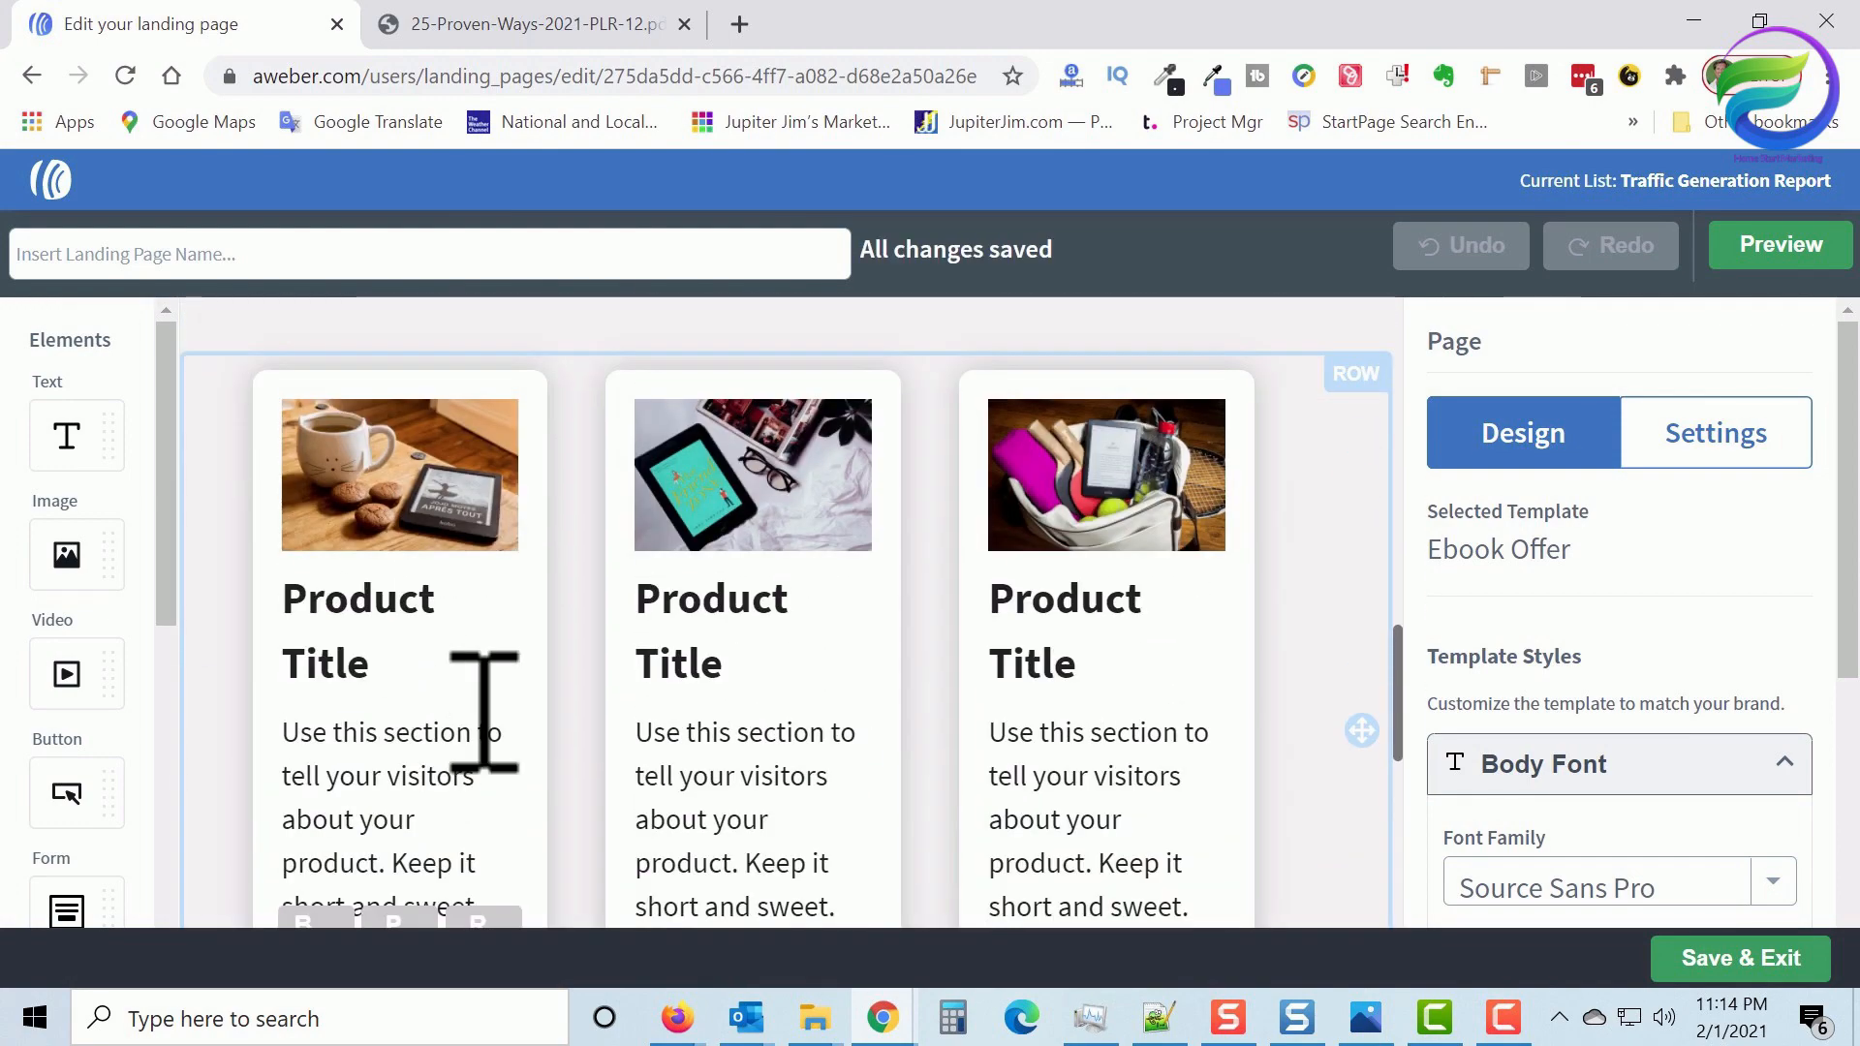
scroll(484, 711, "down", 5)
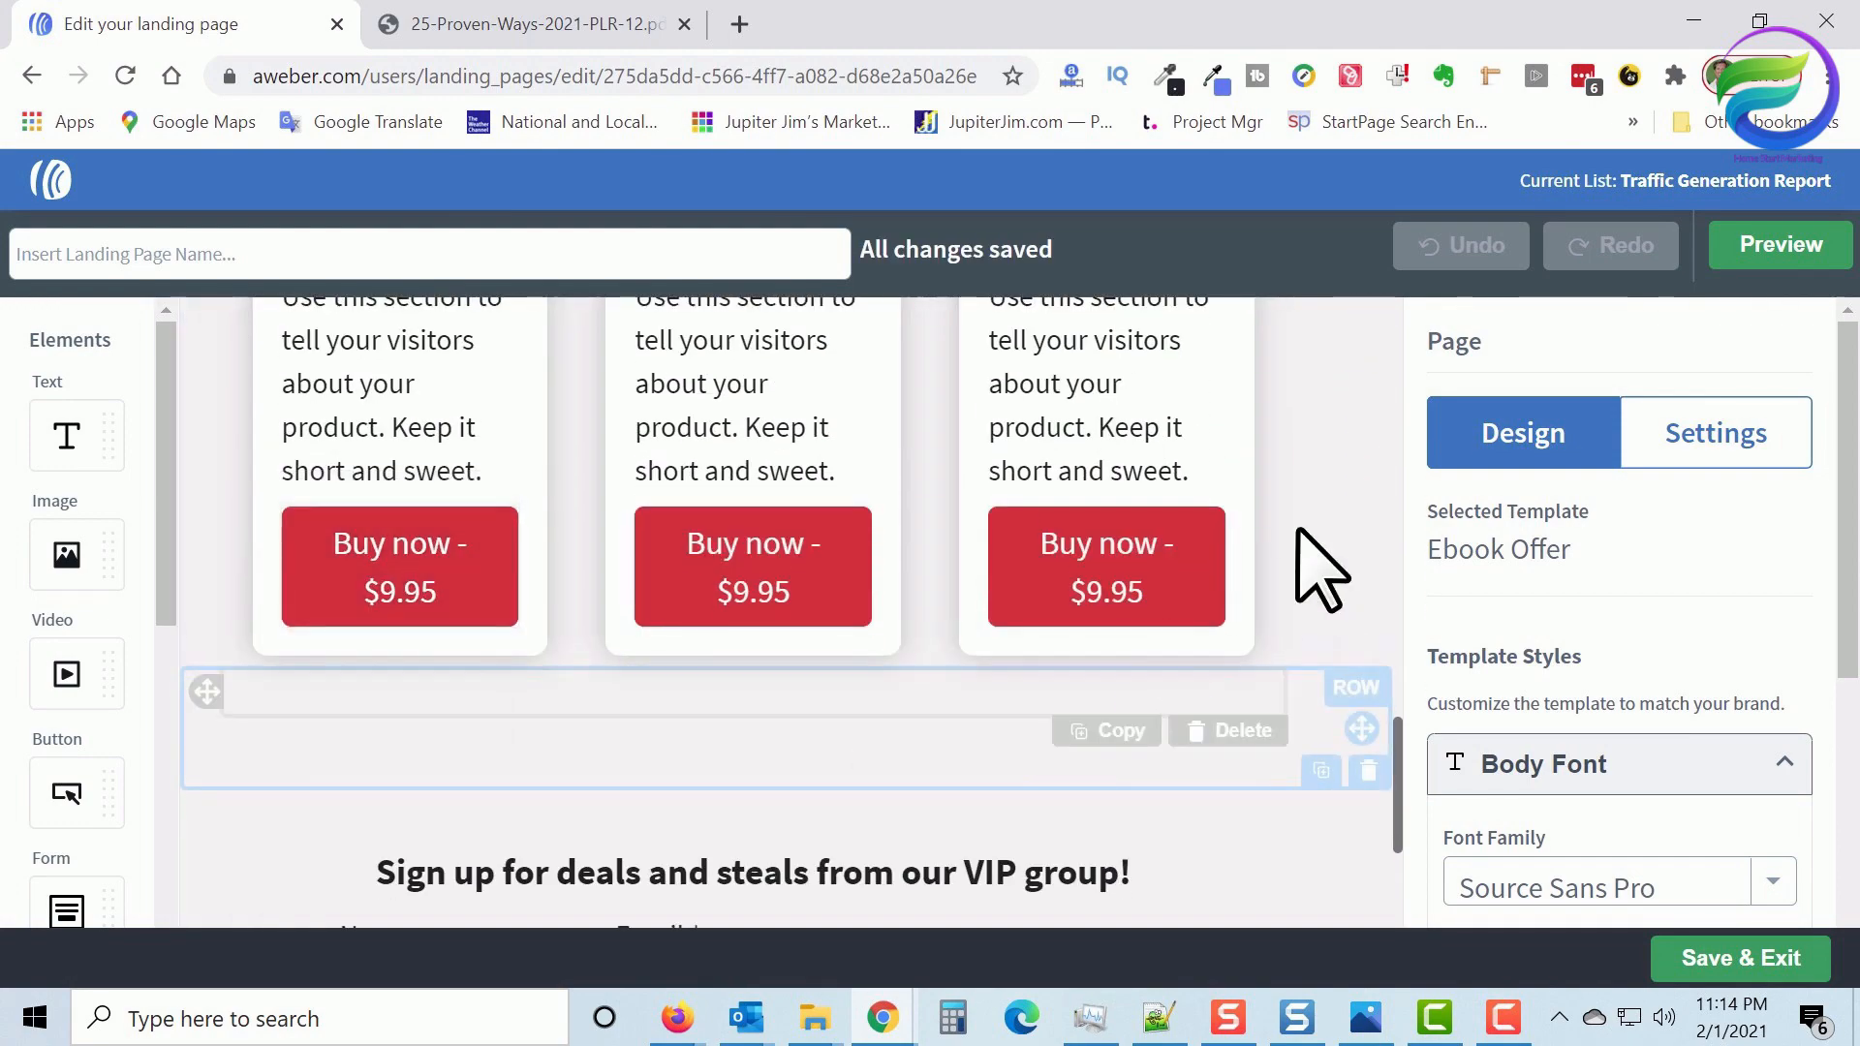
scroll(1323, 572, "up", 3)
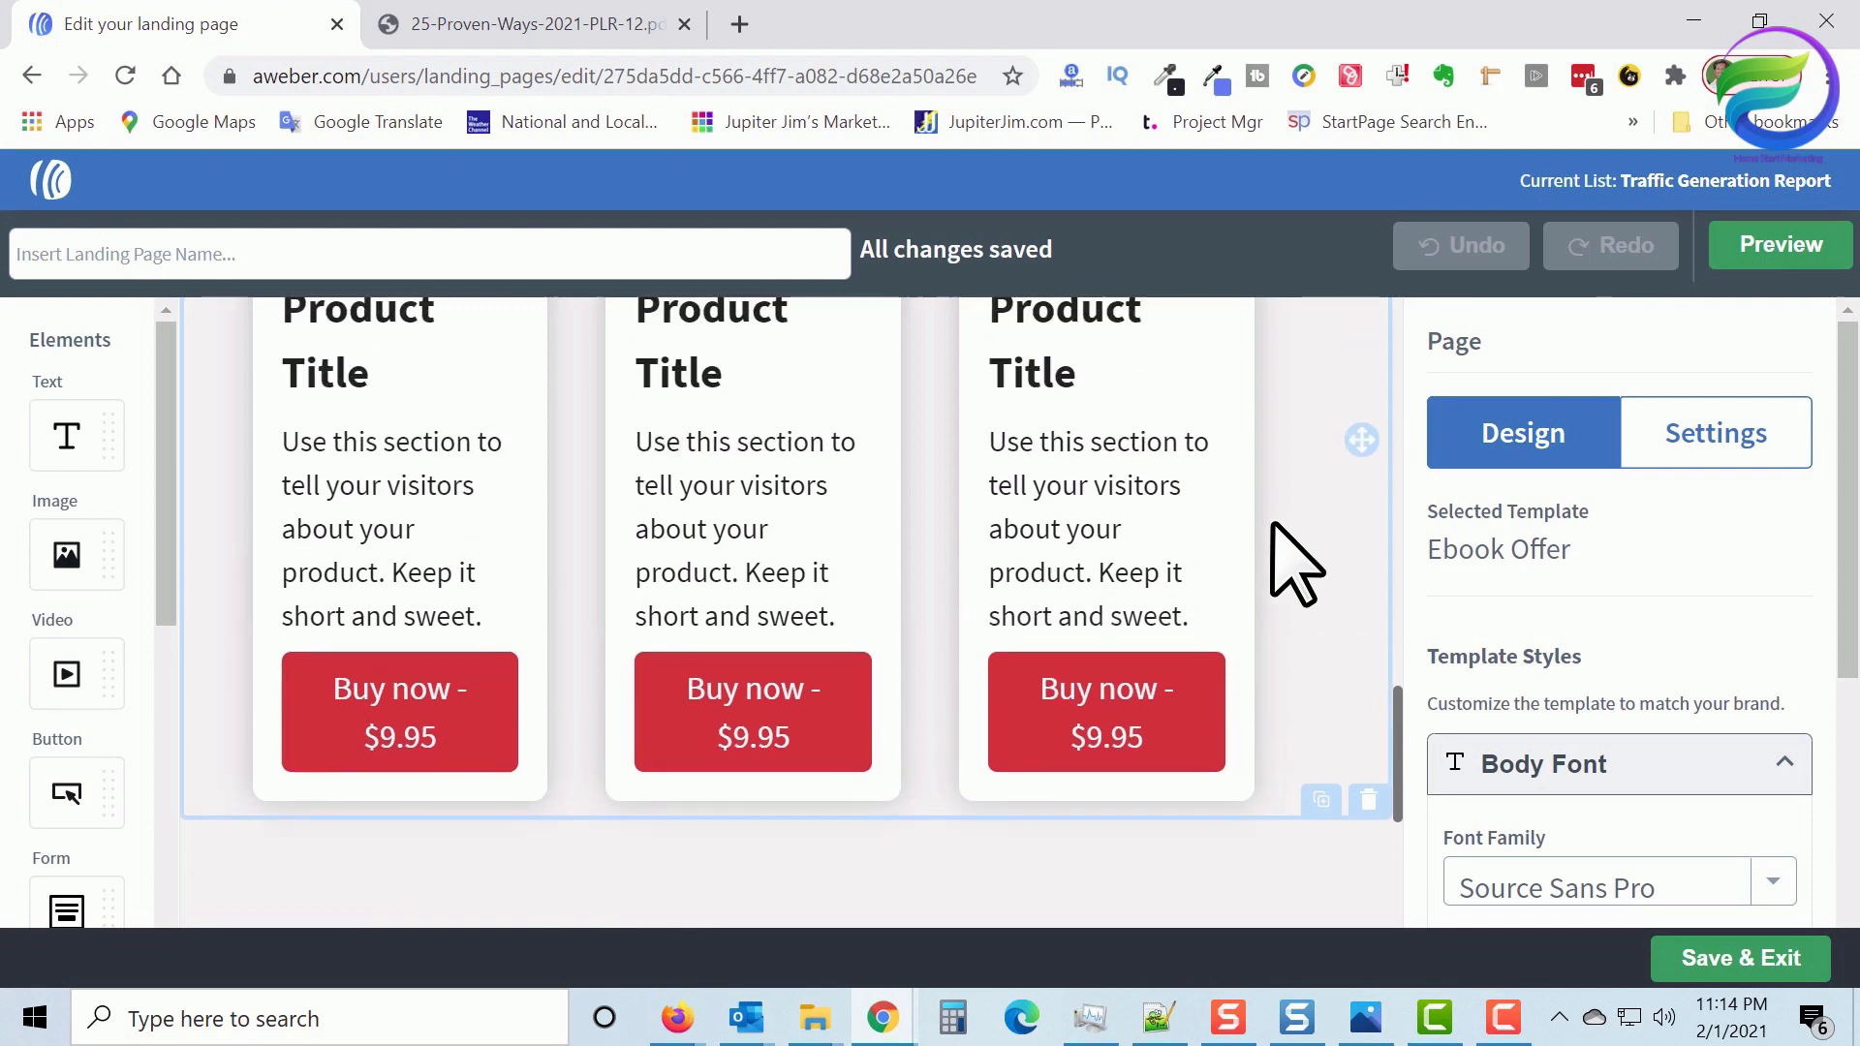
Delete the row of three Product Title columns with the "Buy now - $9.95" buttons
left_click(1163, 531)
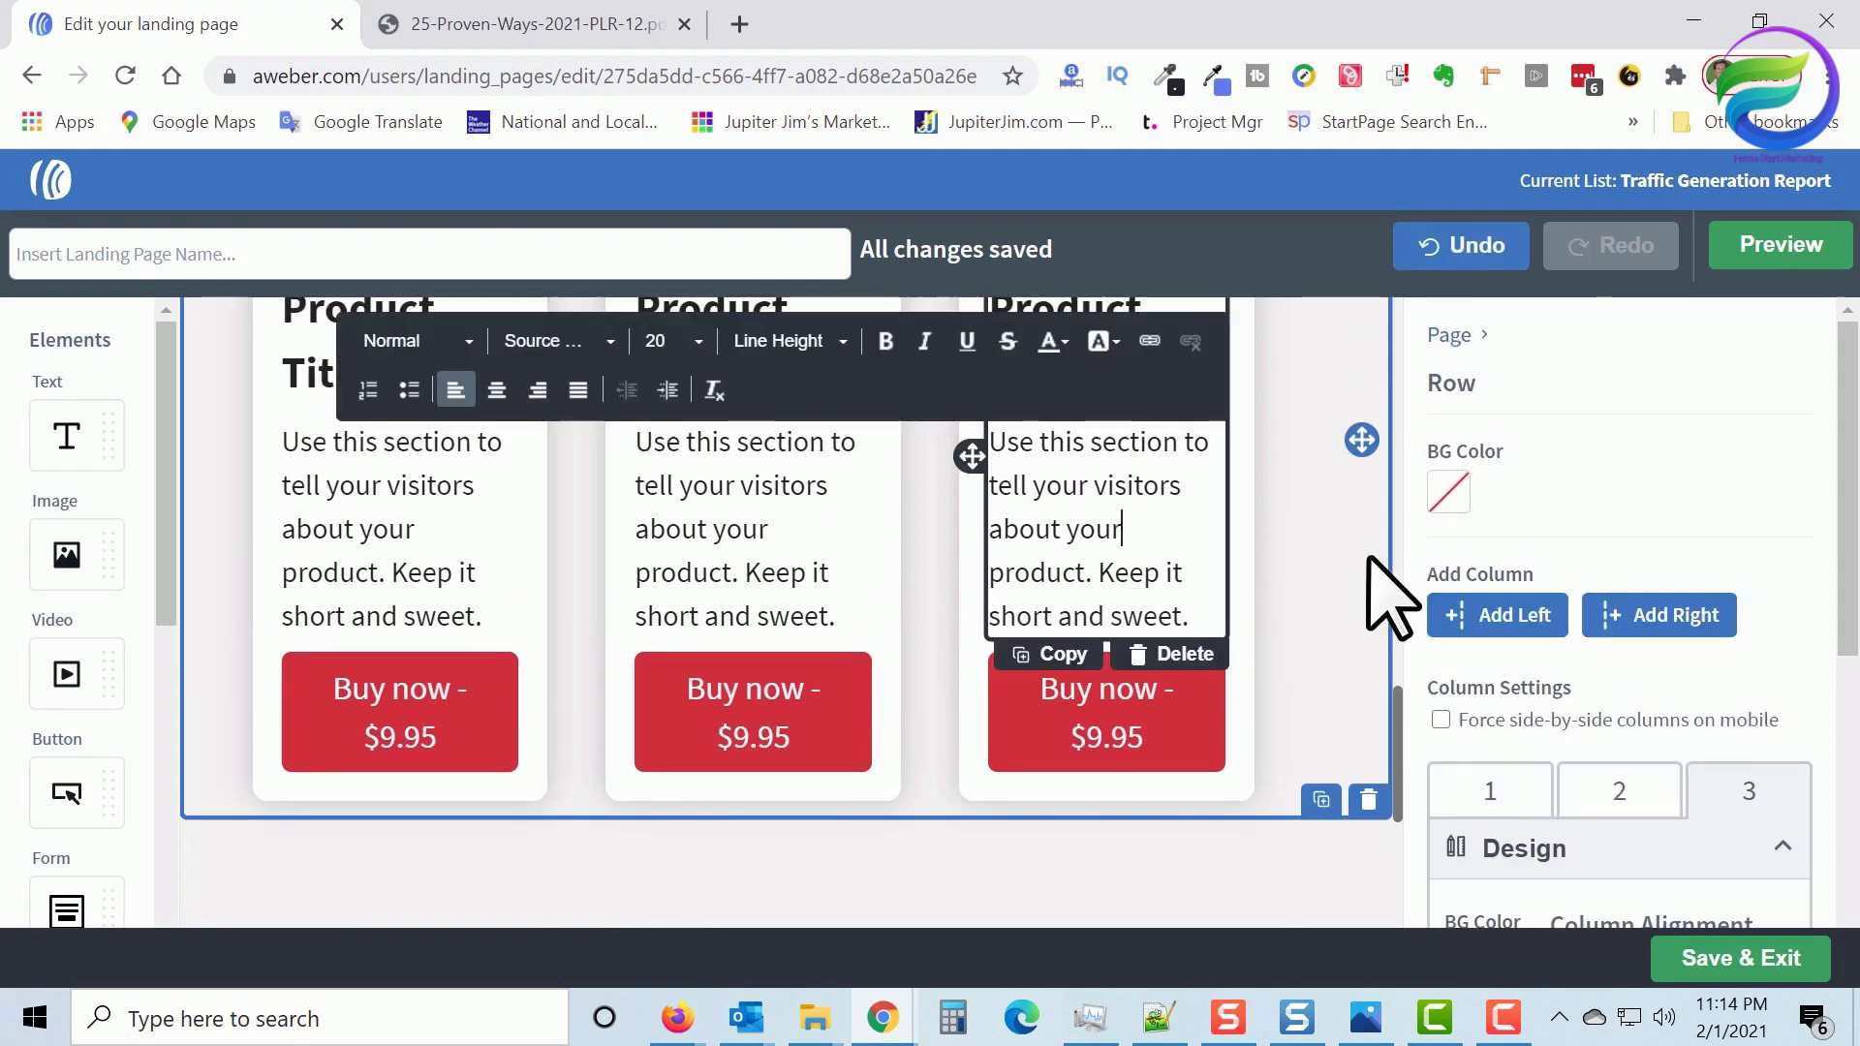
scroll(1385, 595, "up", 3)
scroll(1366, 581, "down", 2)
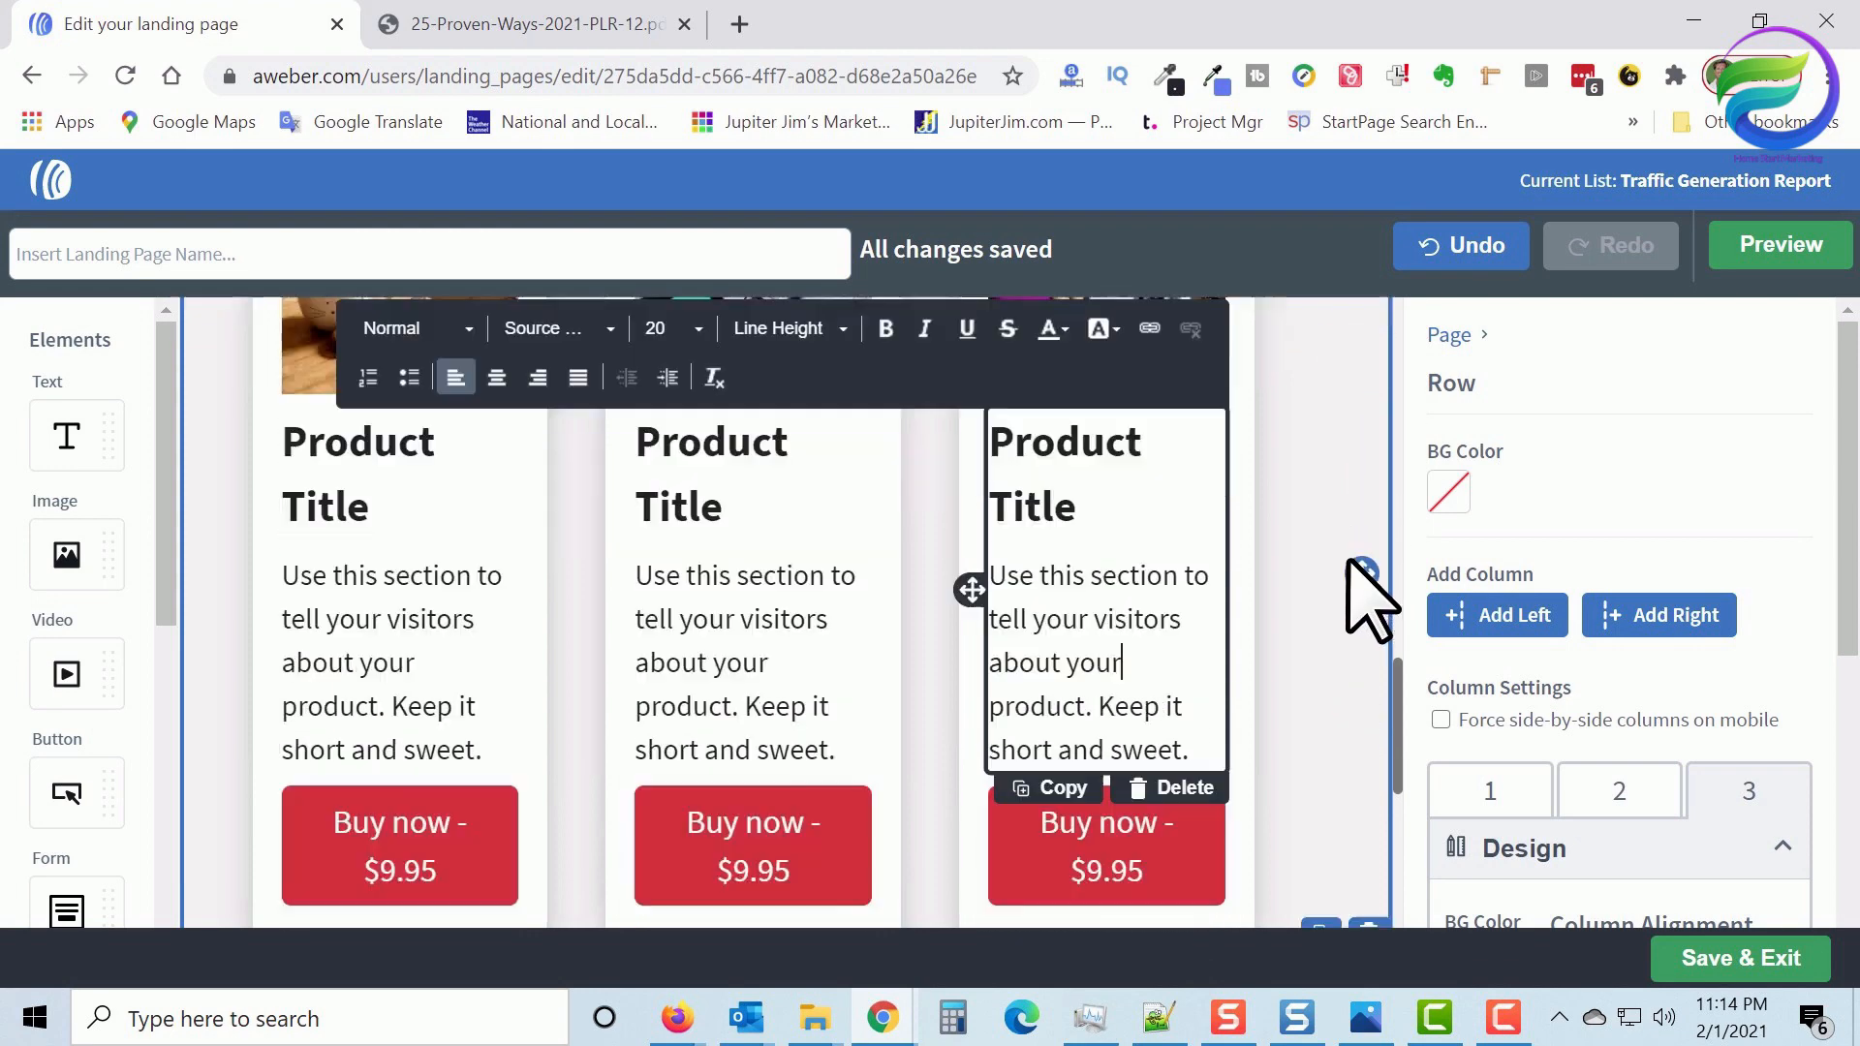
scroll(1366, 600, "down", 3)
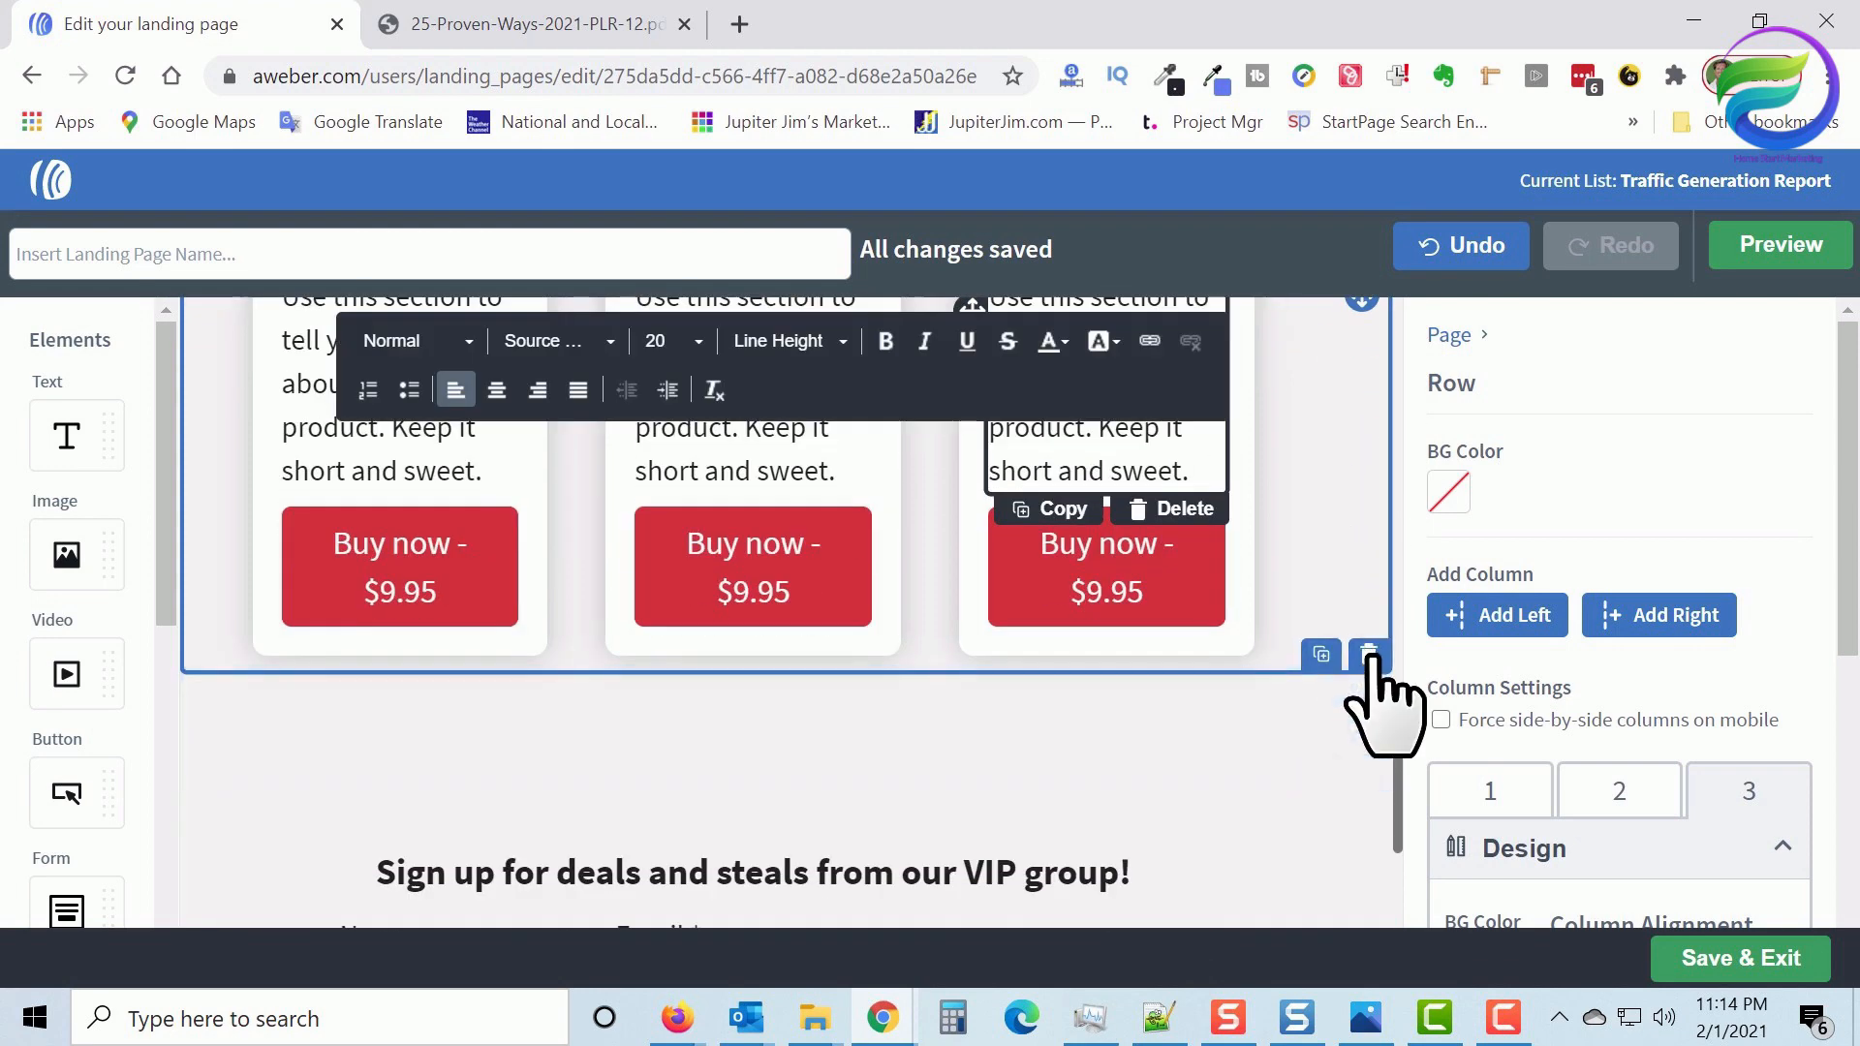
left_click(1369, 655)
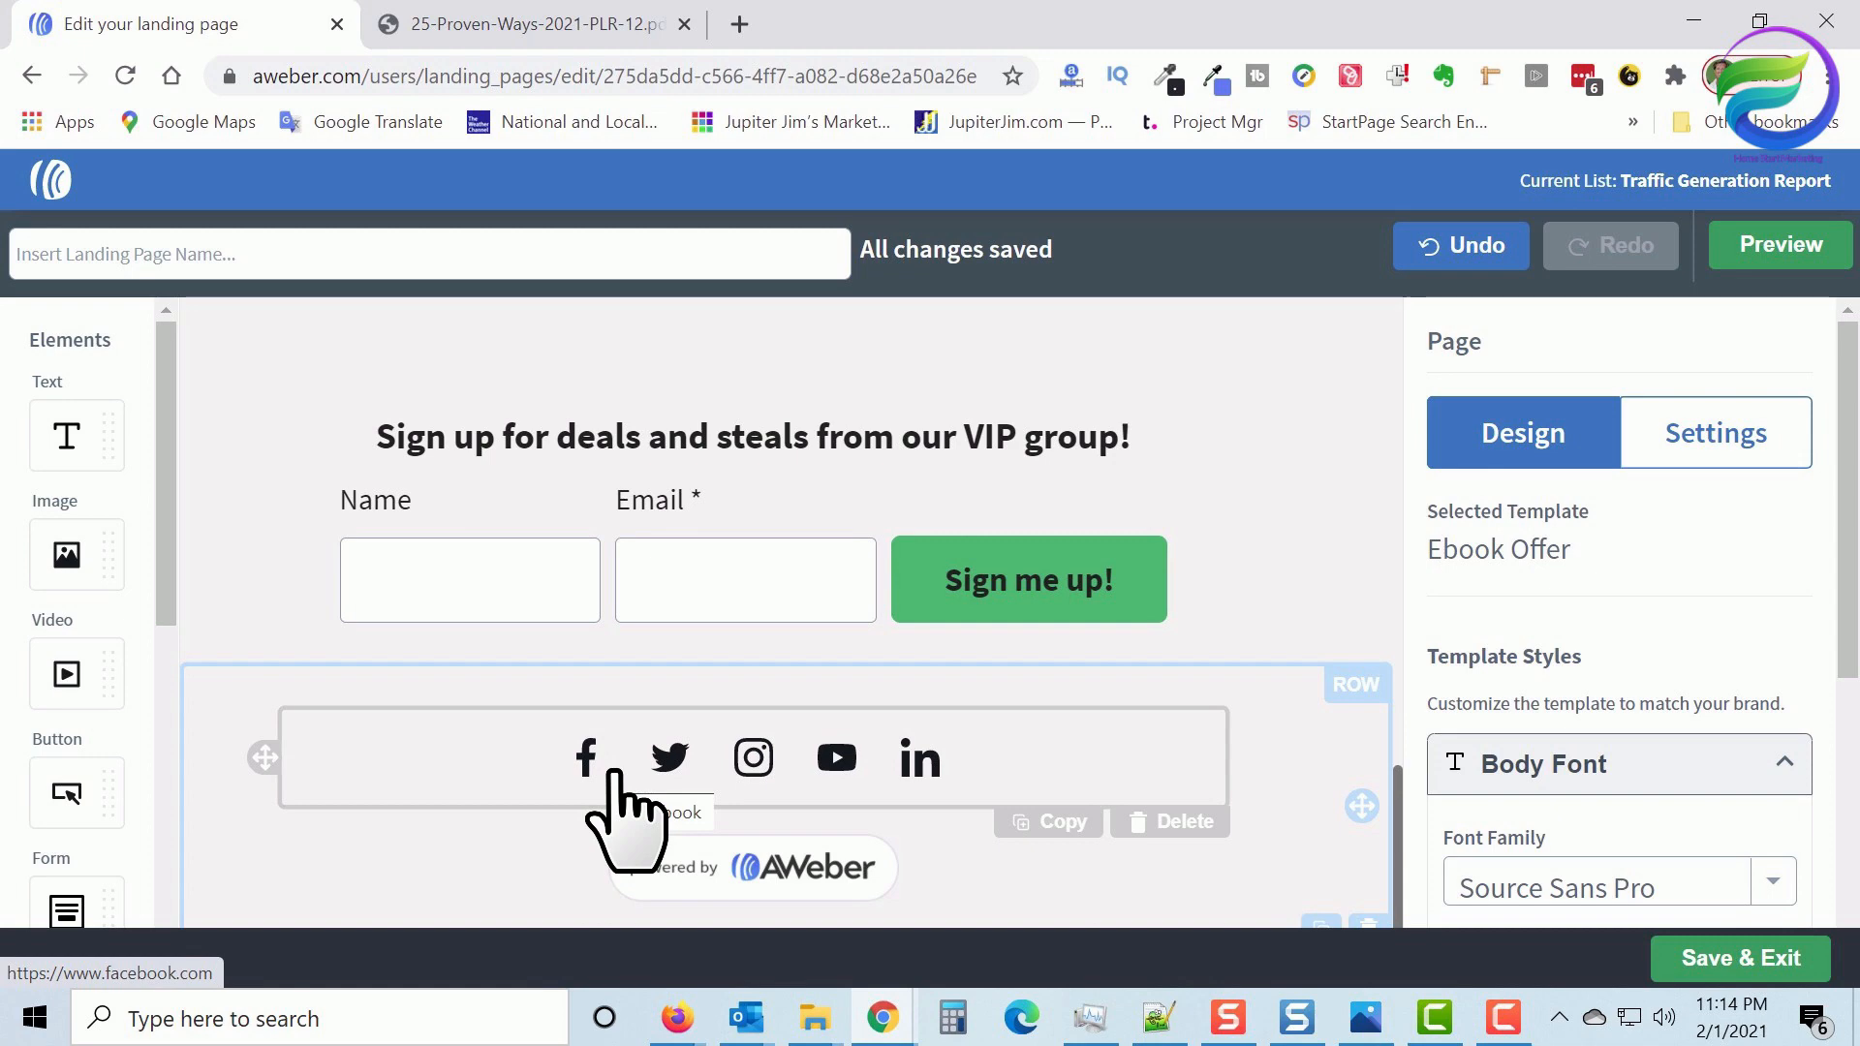
Clear the footer row of its social media icons, empty spacer and "powered by AWeber" badge, and select the emptied row
left_click(1198, 825)
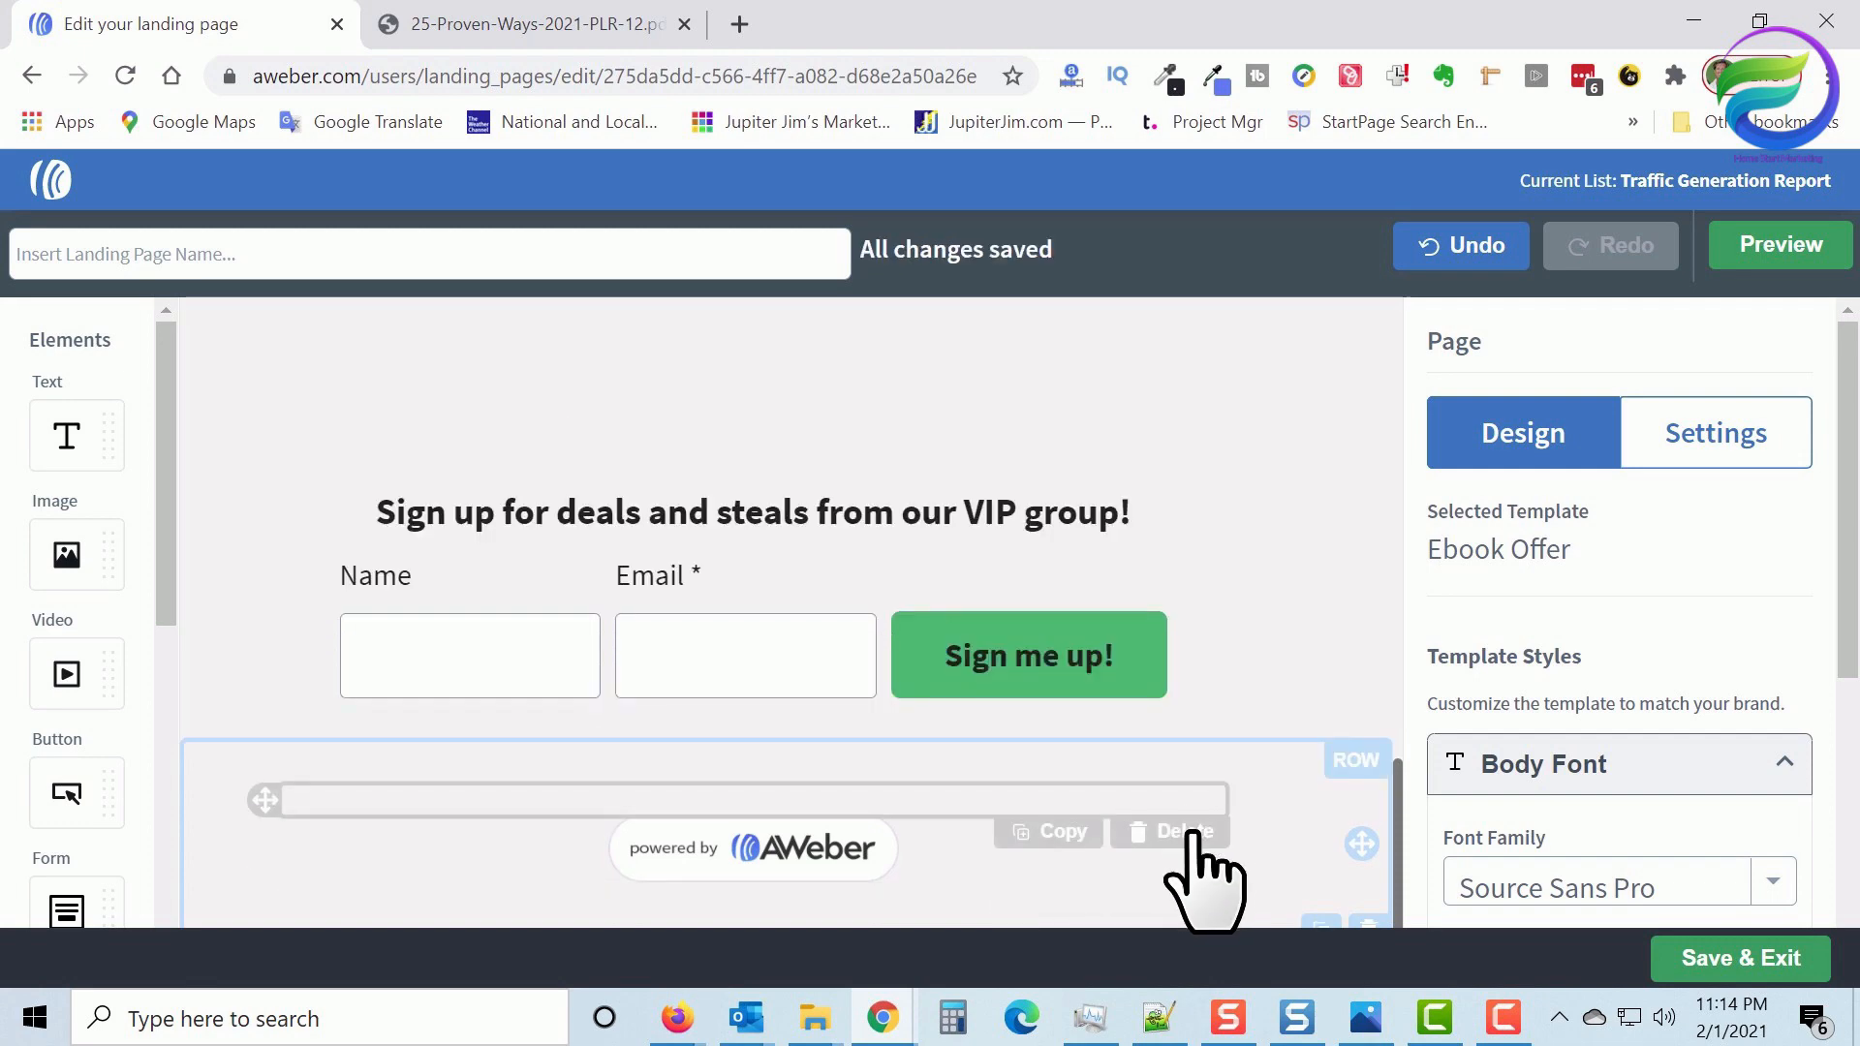
left_click(1193, 833)
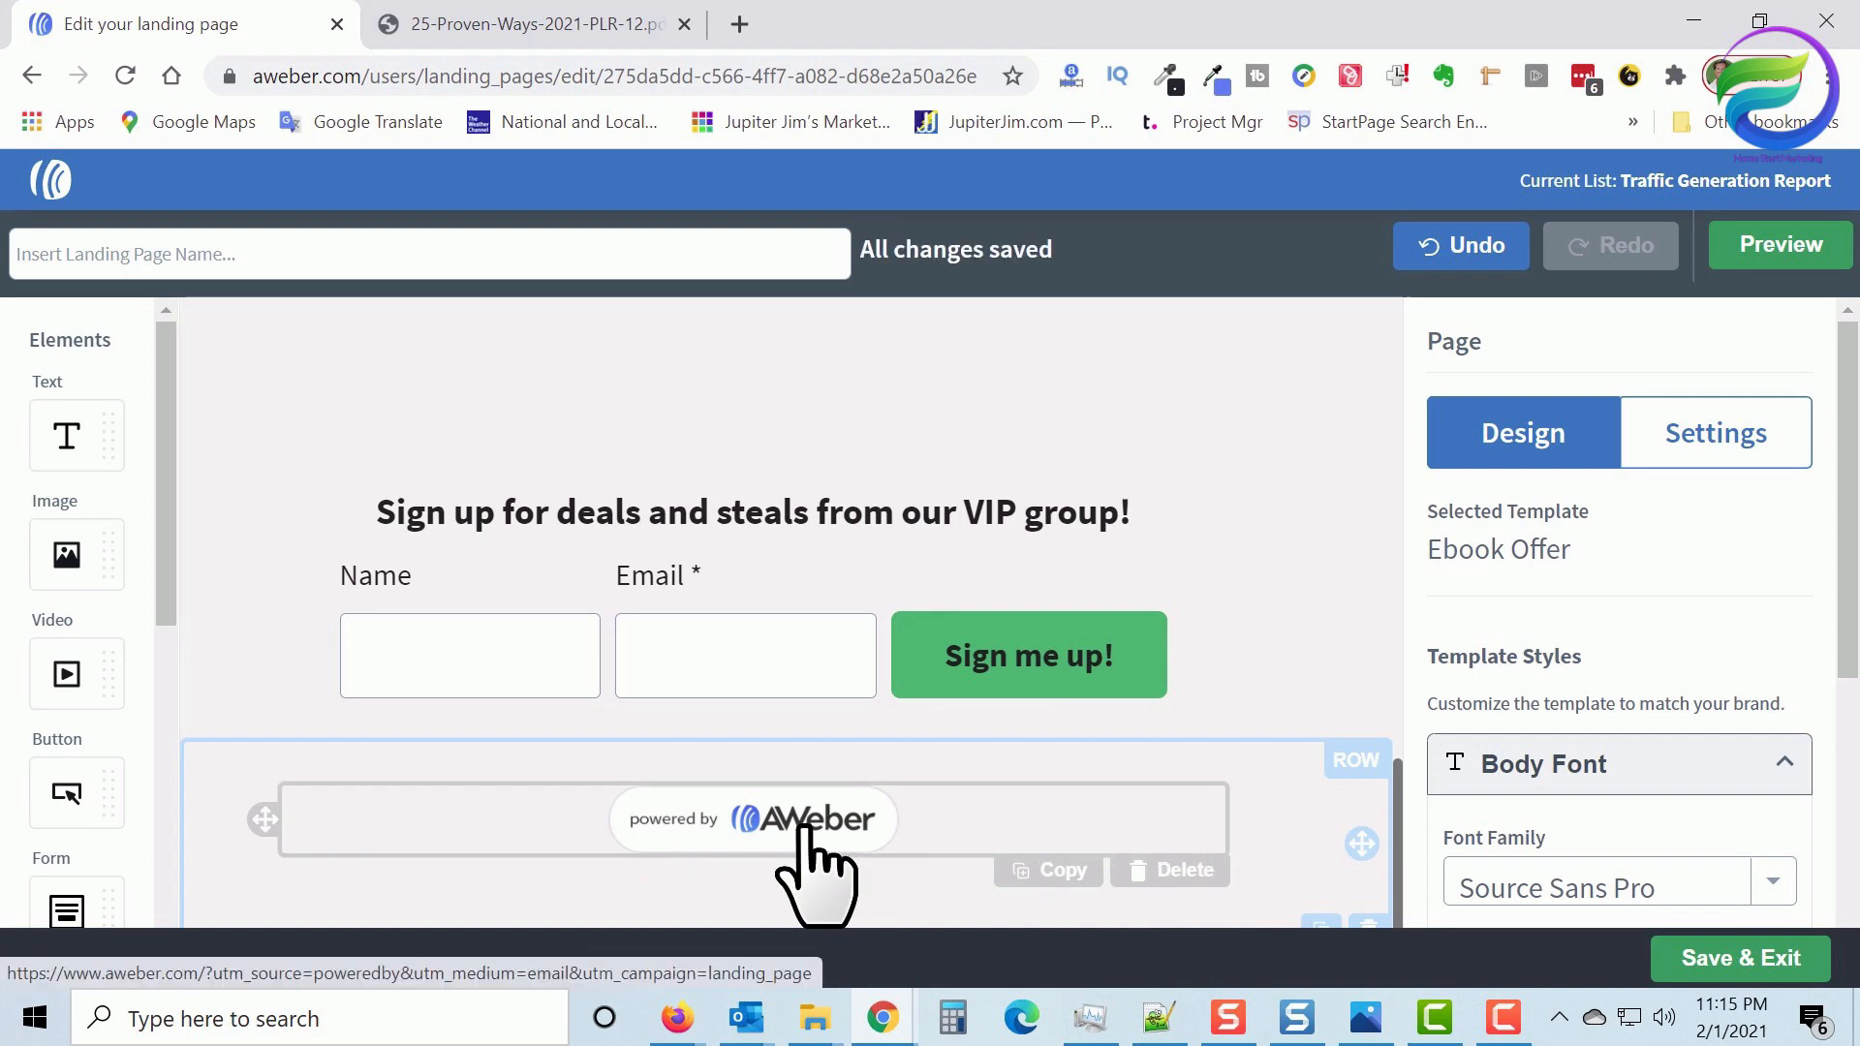
left_click(1201, 872)
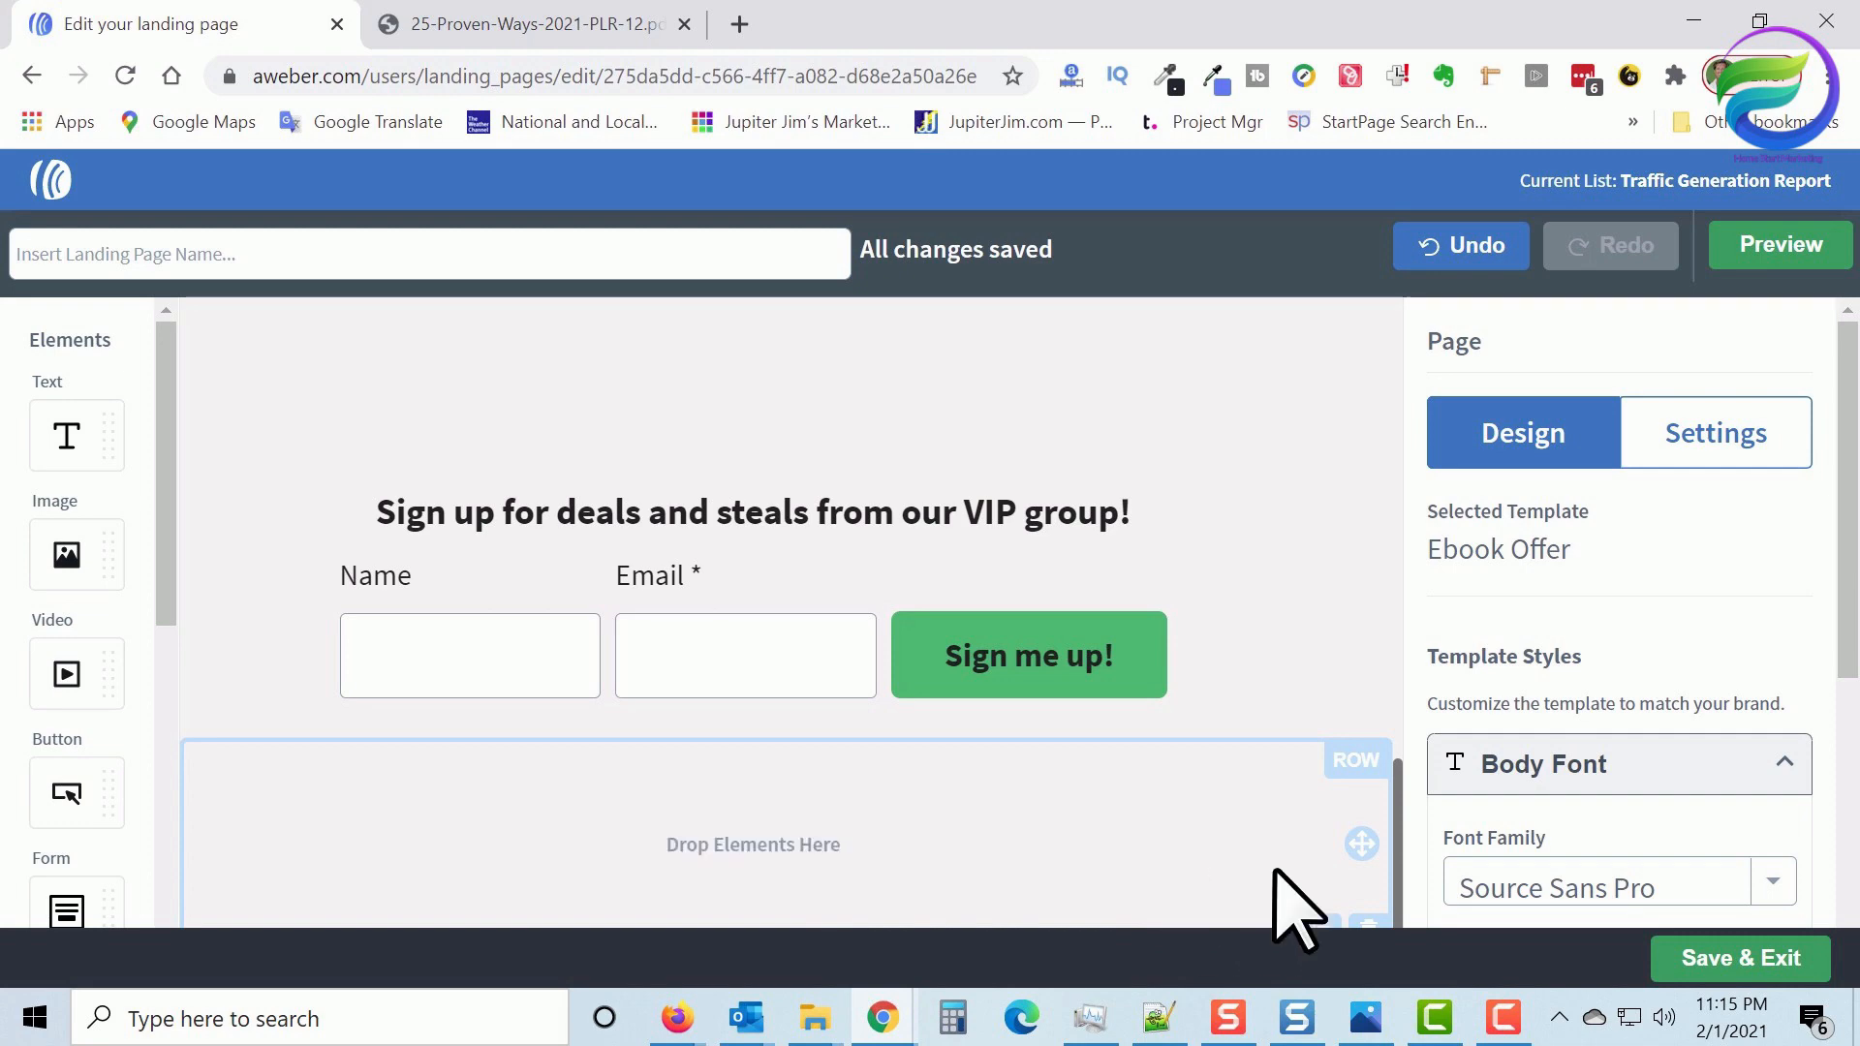
left_click(1124, 854)
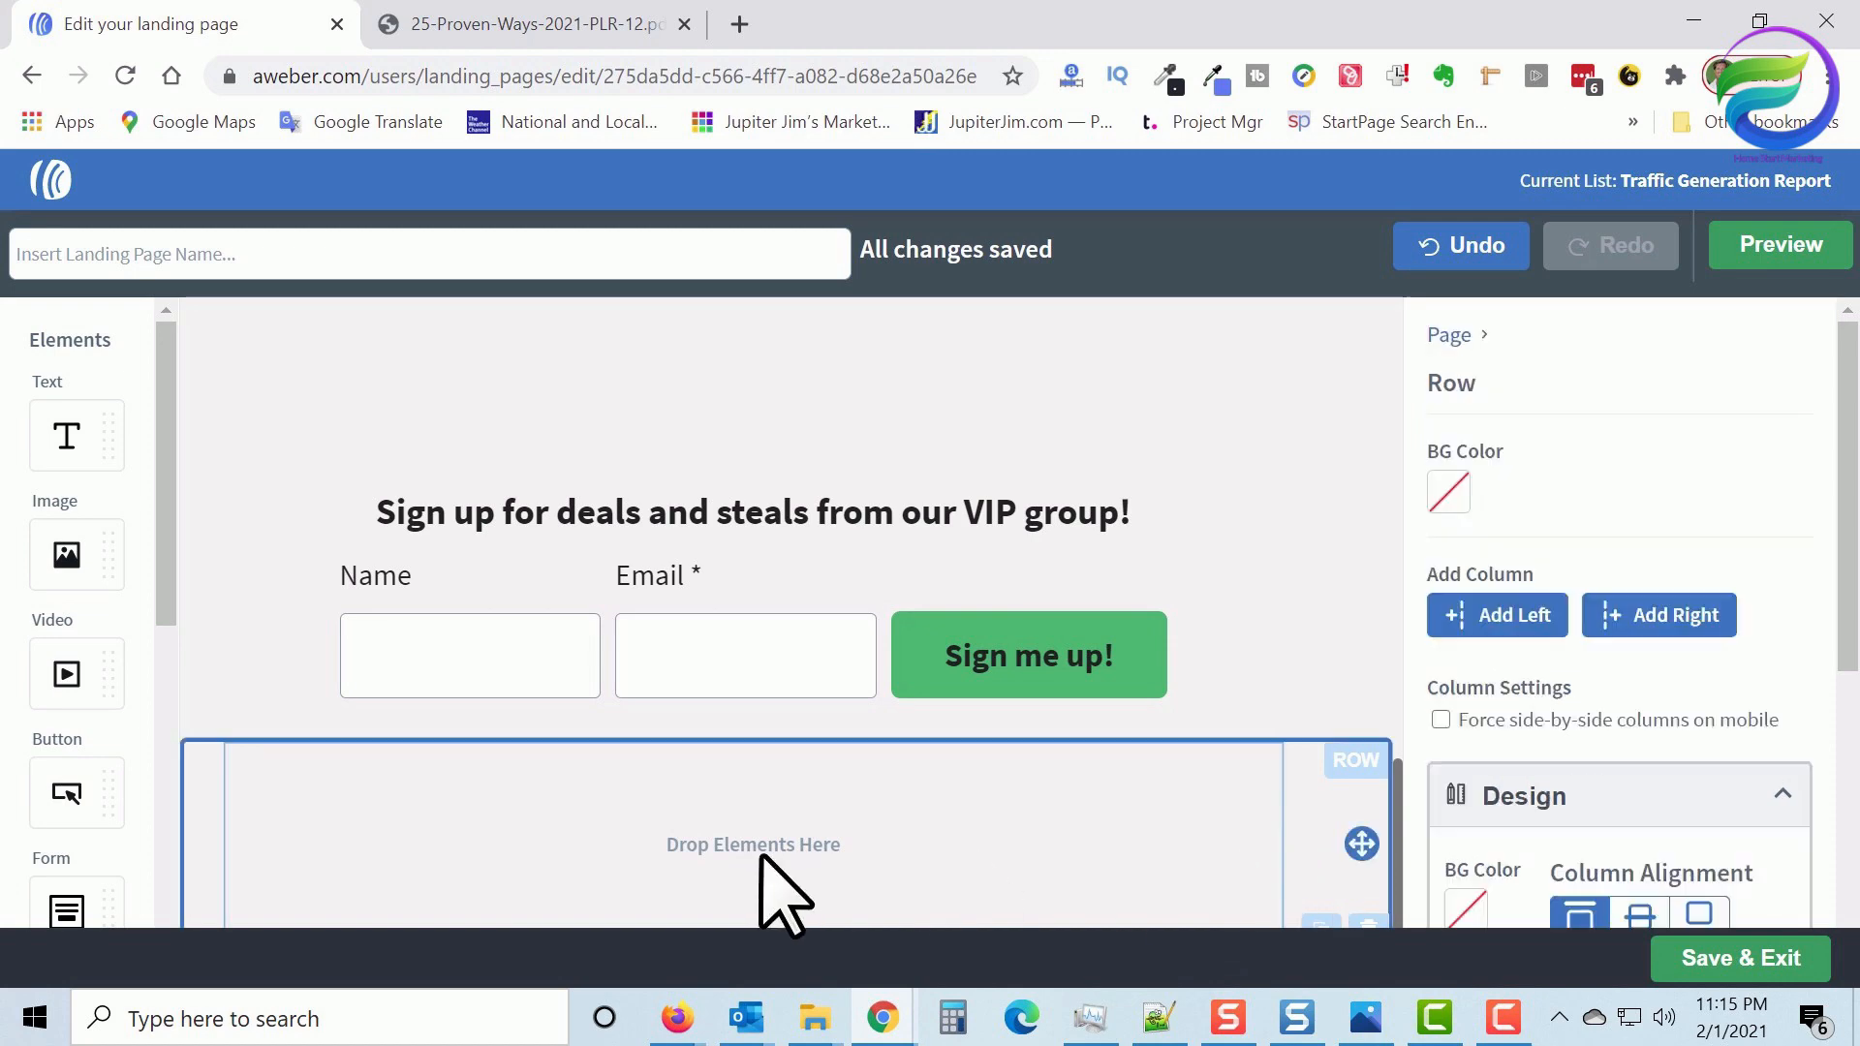
Delete the emptied footer row, the "Don't forget to check out our other top sellers!" row and the empty row above the VIP sign-up form
left_click(1369, 923)
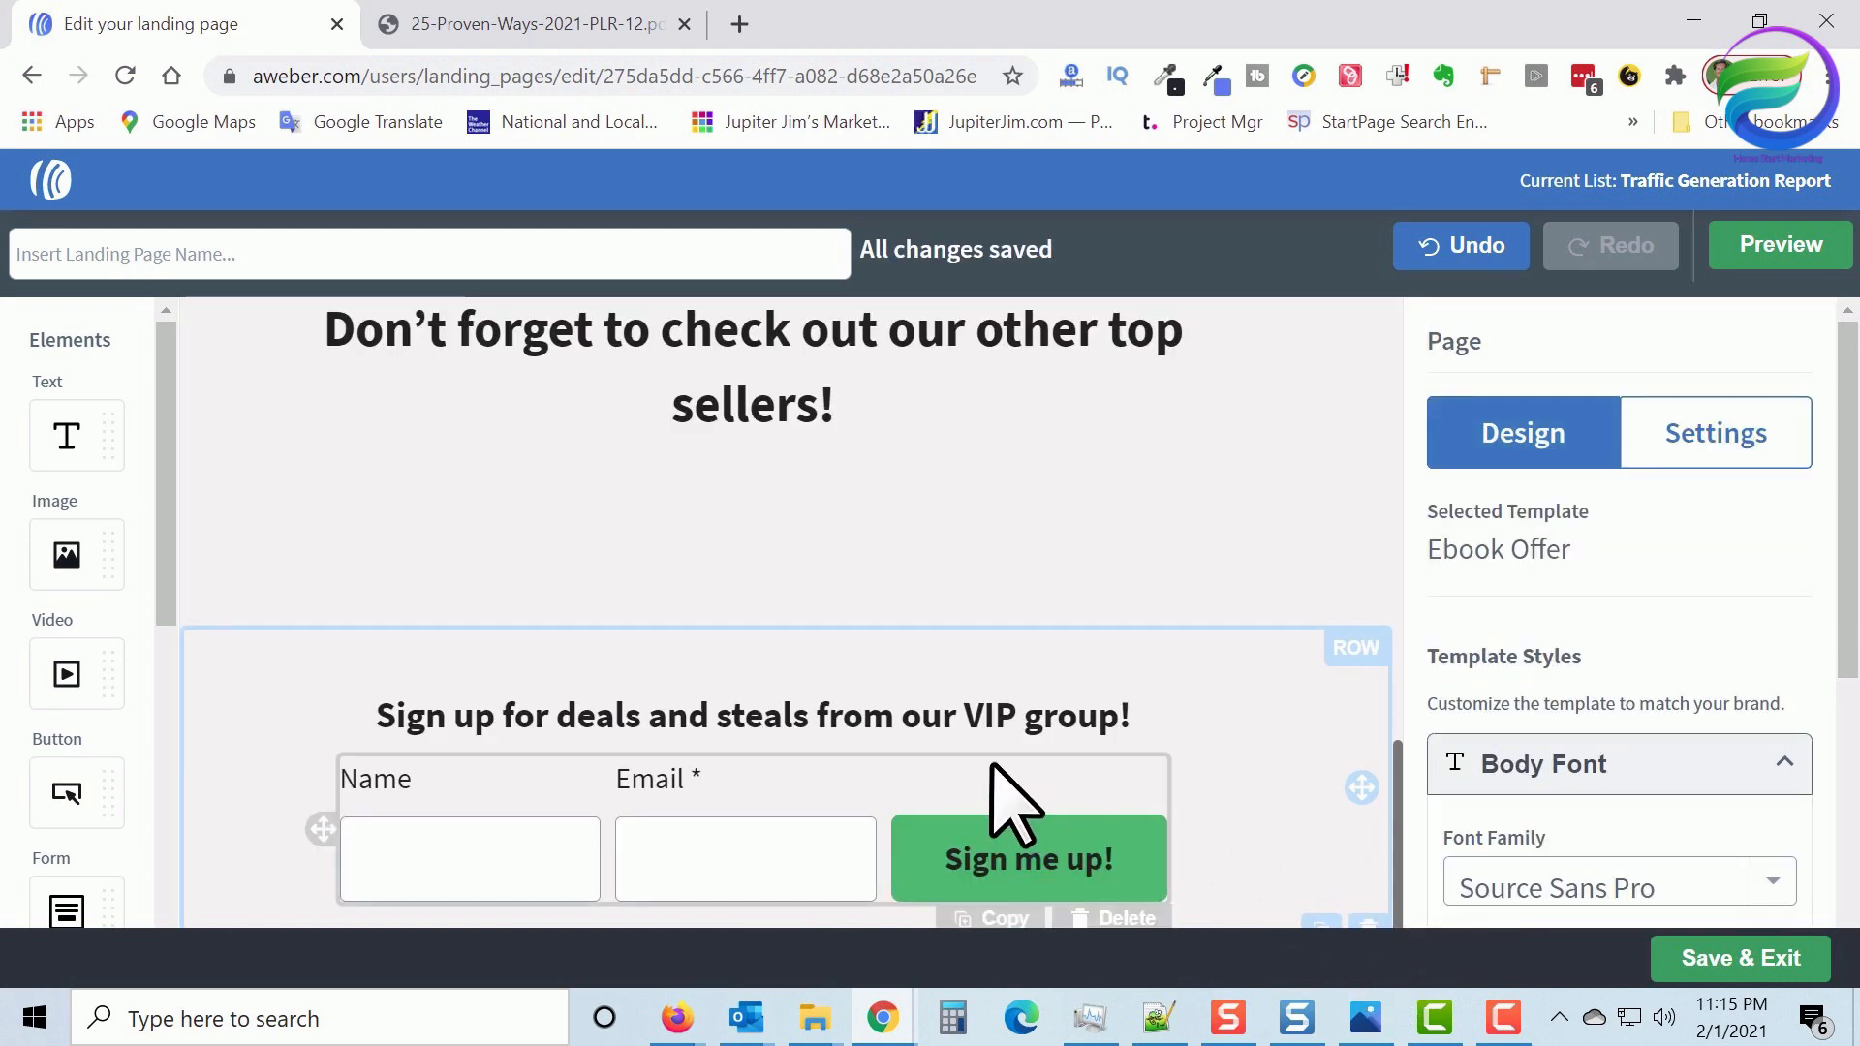
scroll(1008, 804, "up", 3)
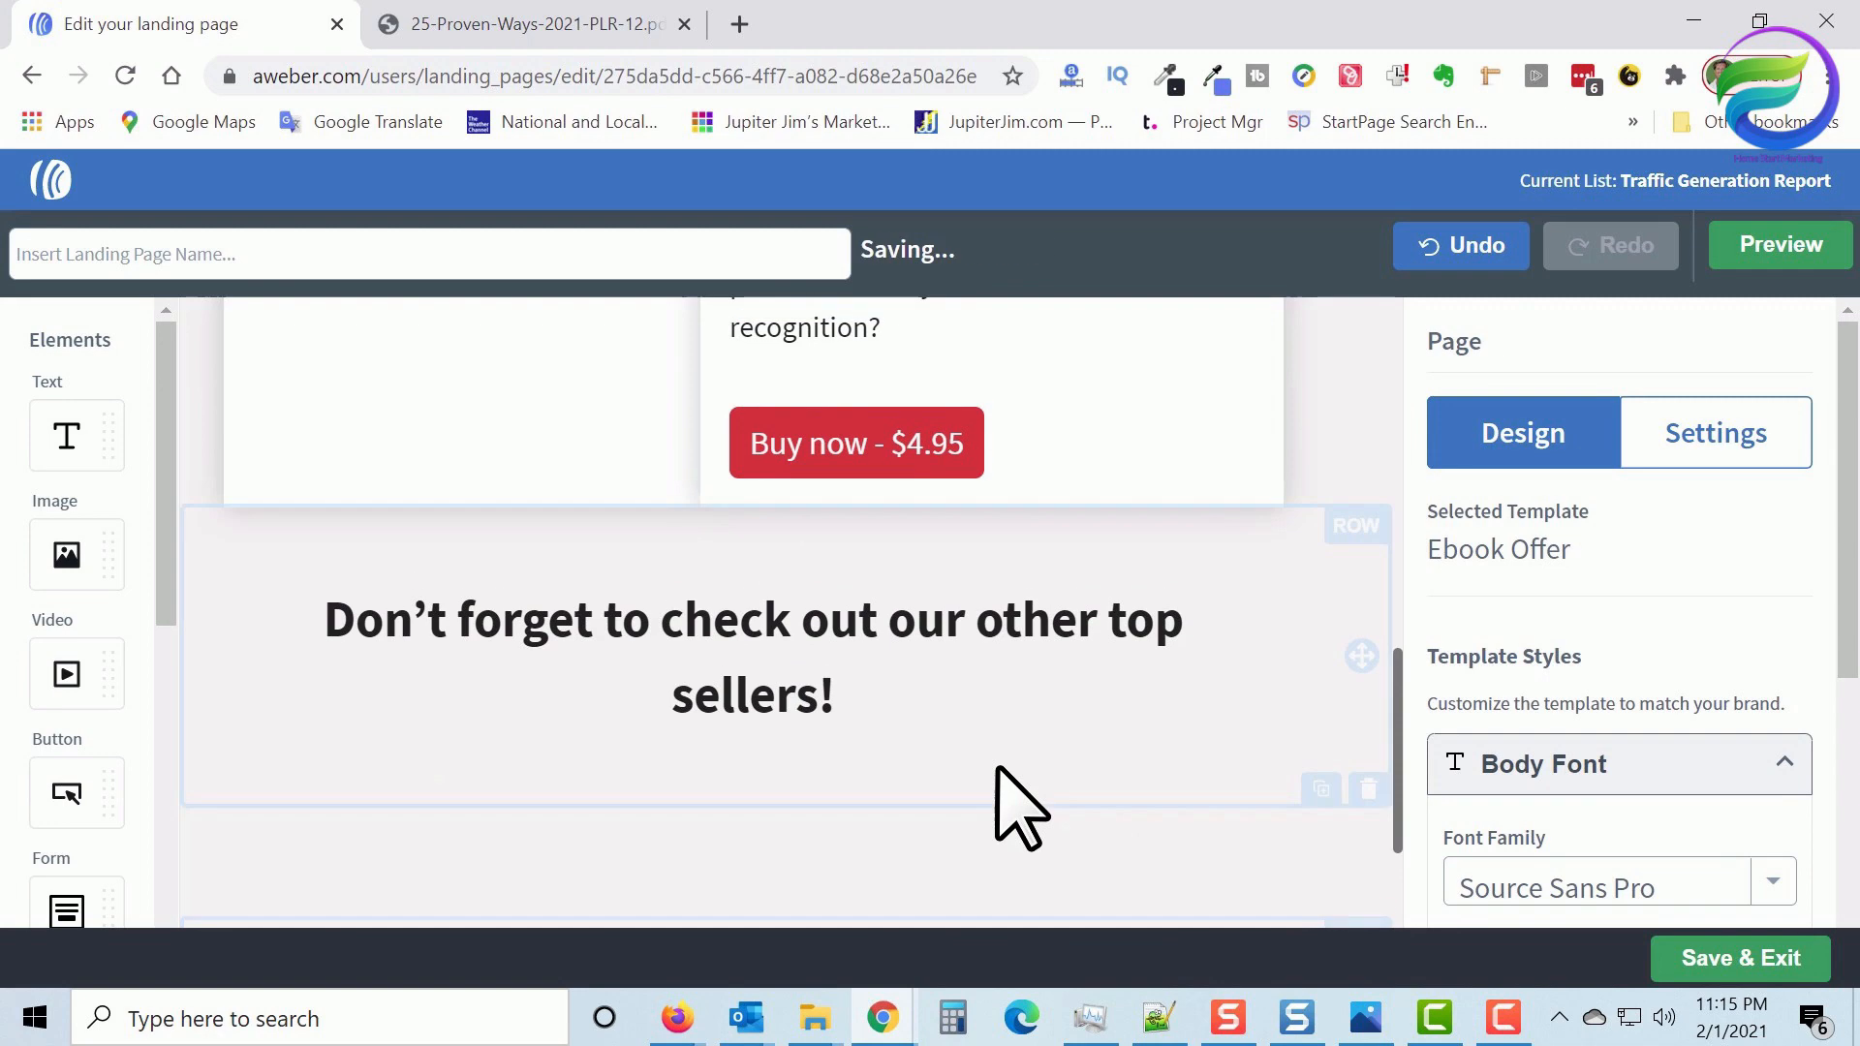
left_click(865, 688)
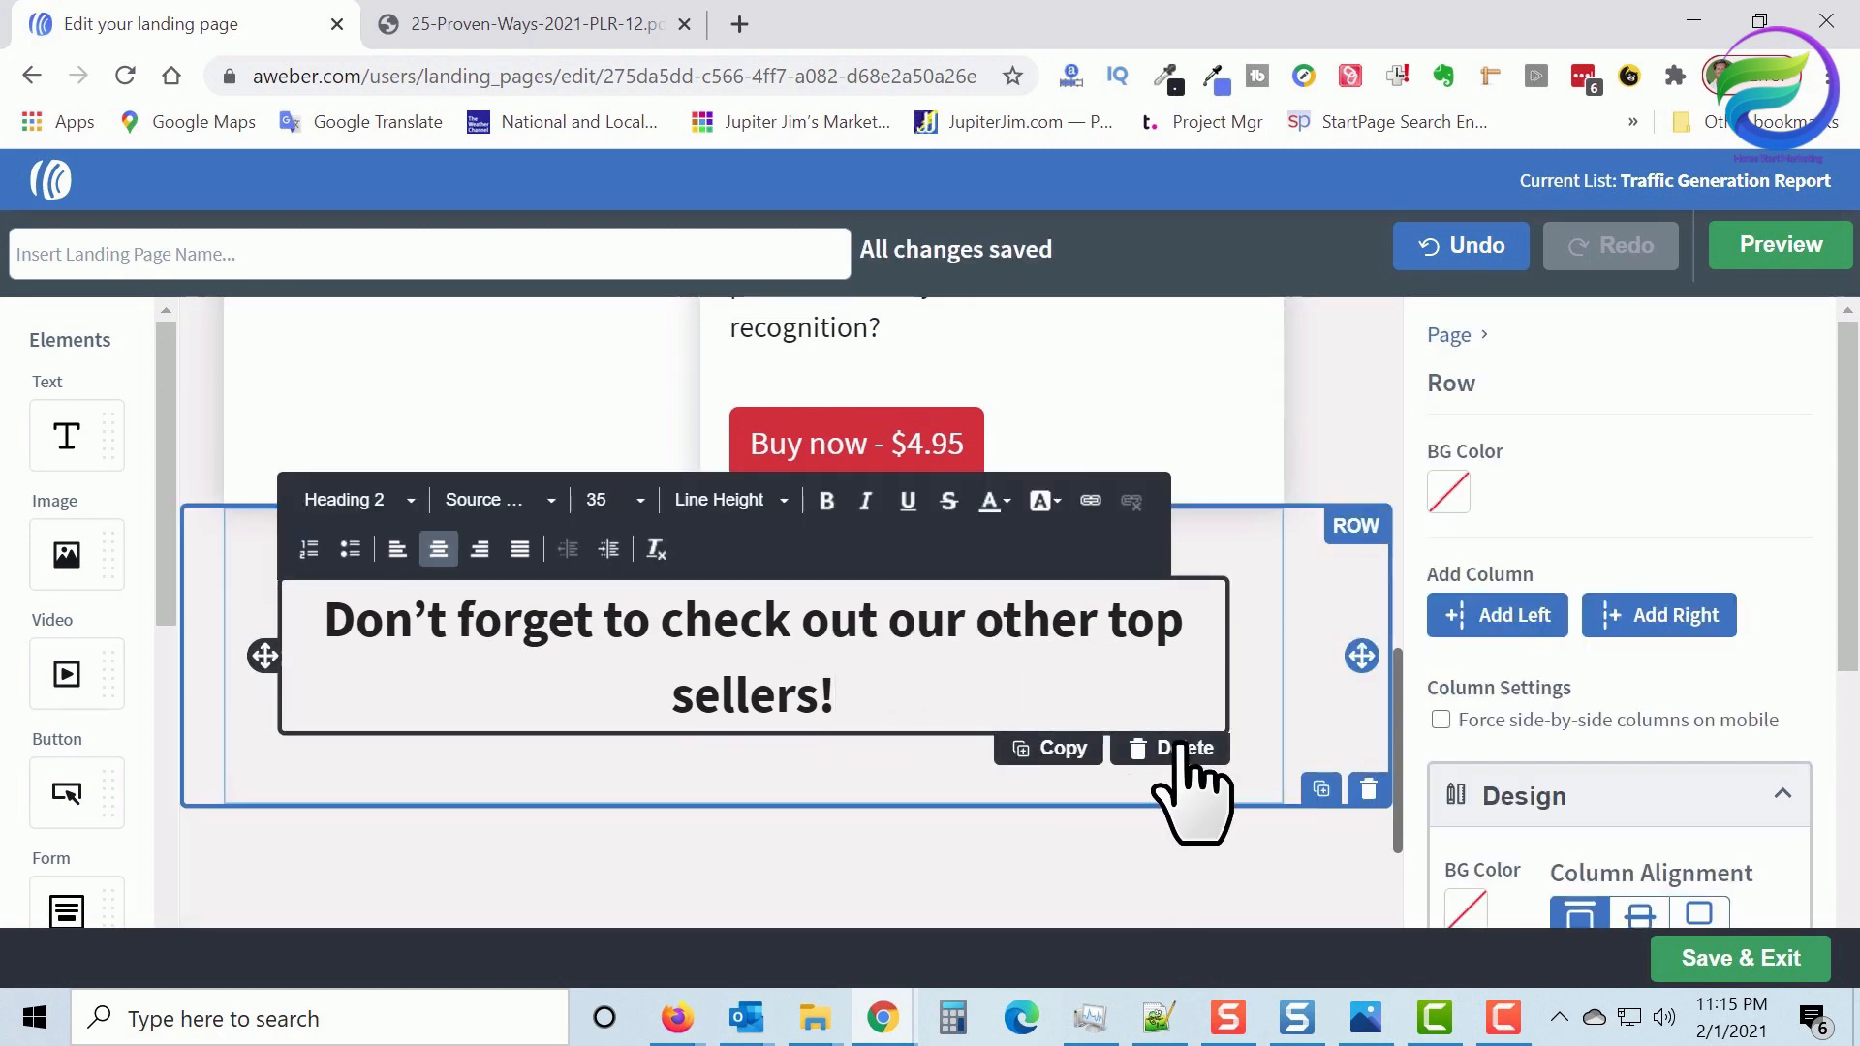
left_click(1368, 789)
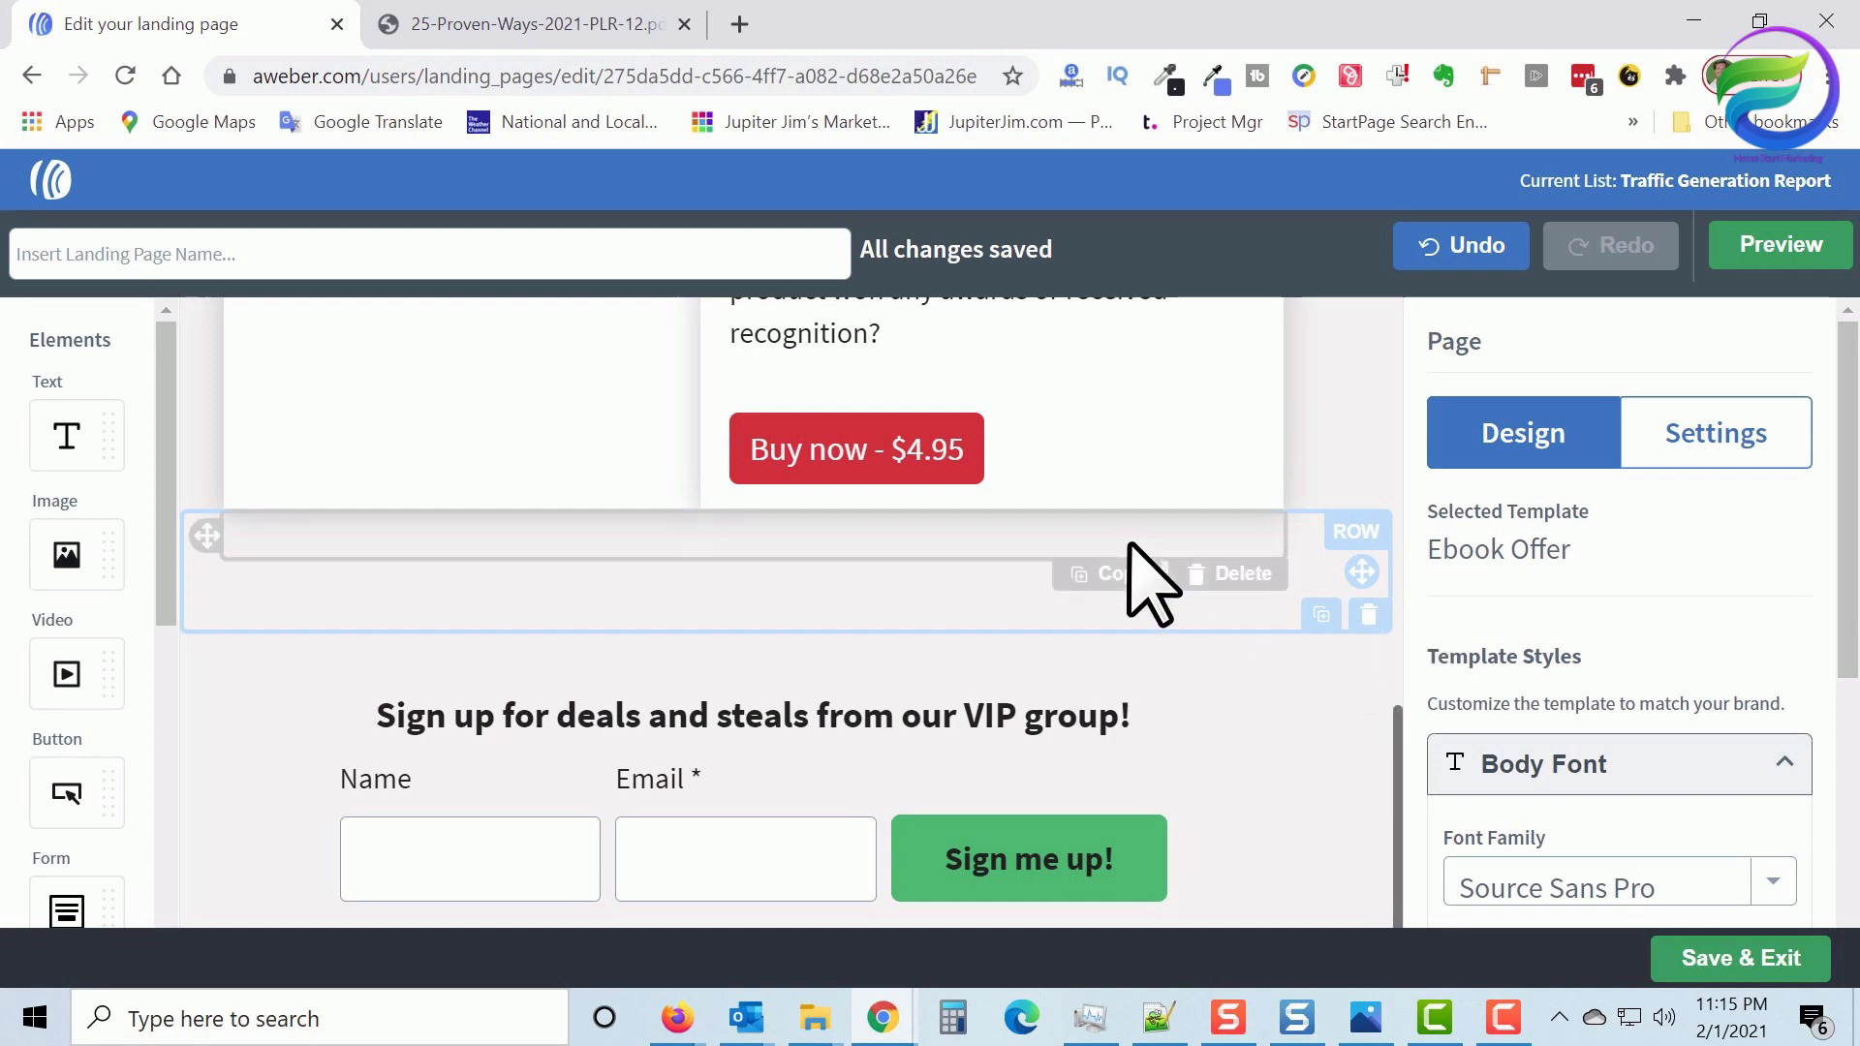
left_click(1129, 543)
left_click(1369, 614)
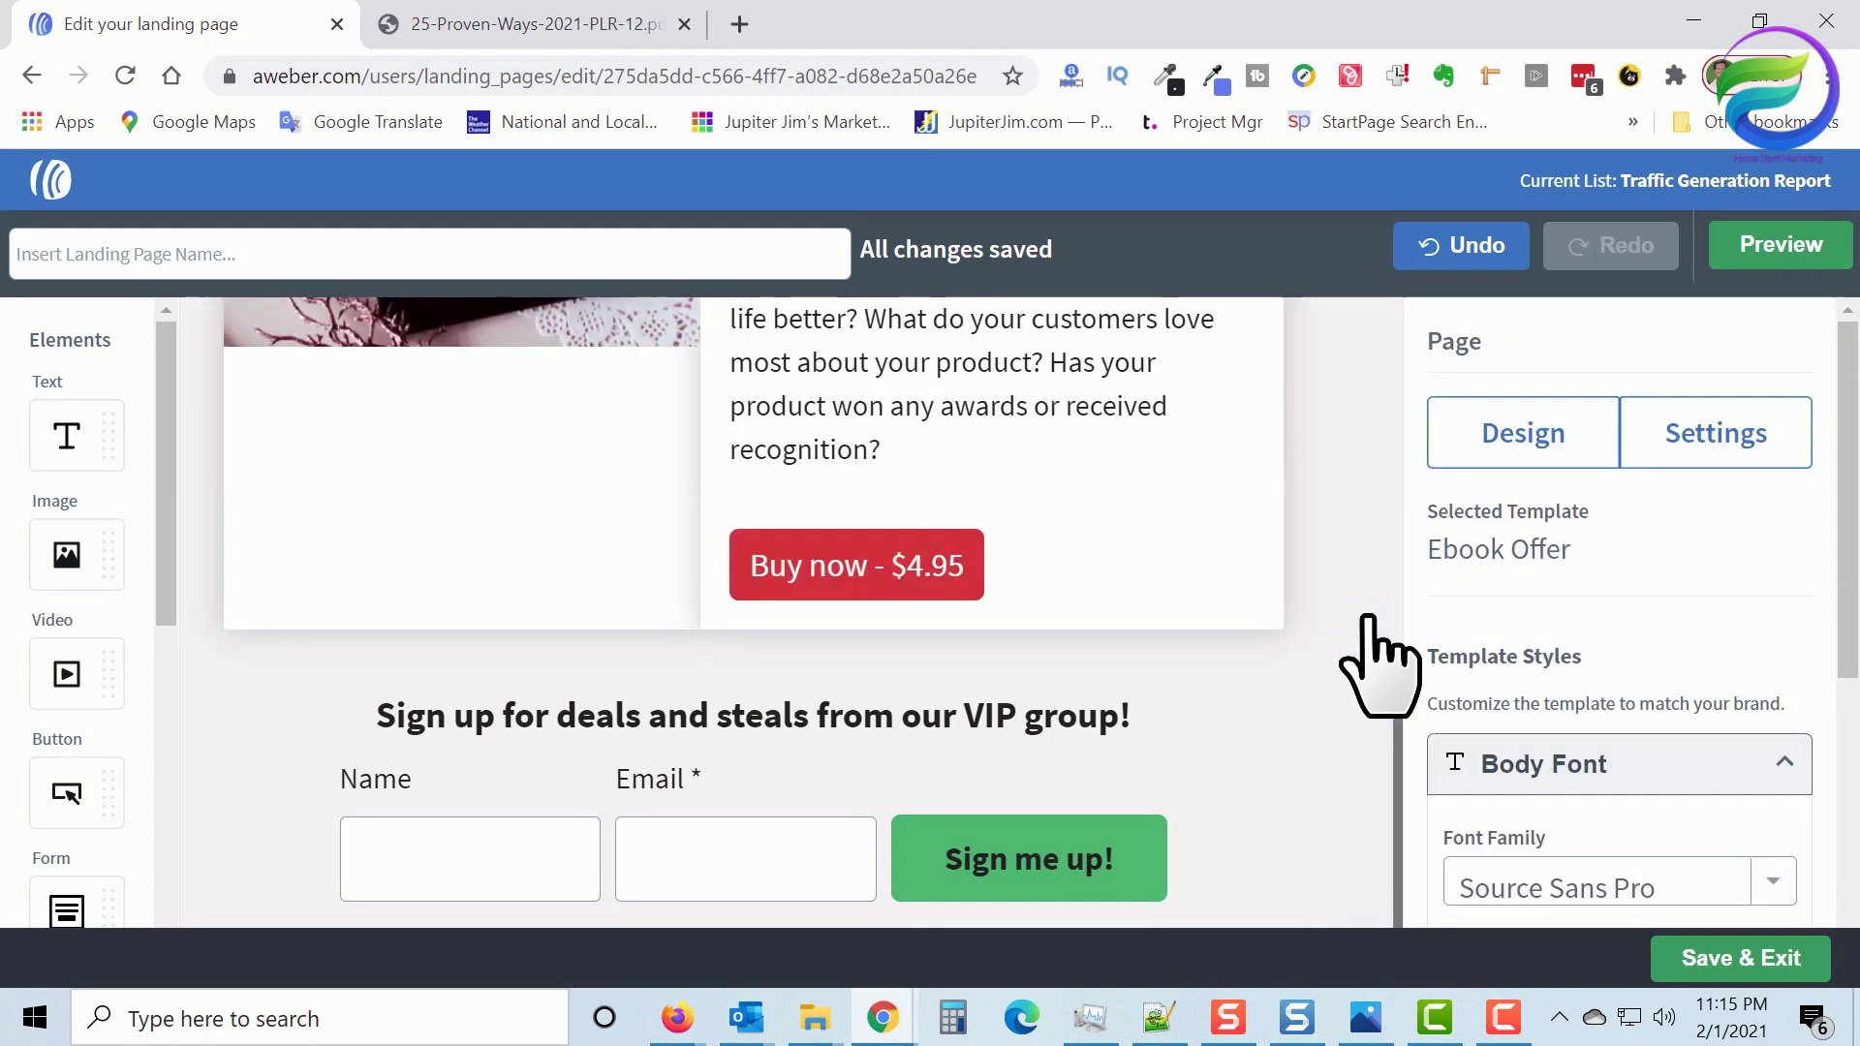
Open the image gallery for the header's placeholder logo and look over the stock images and their categories
scroll(1368, 640, "up", 10)
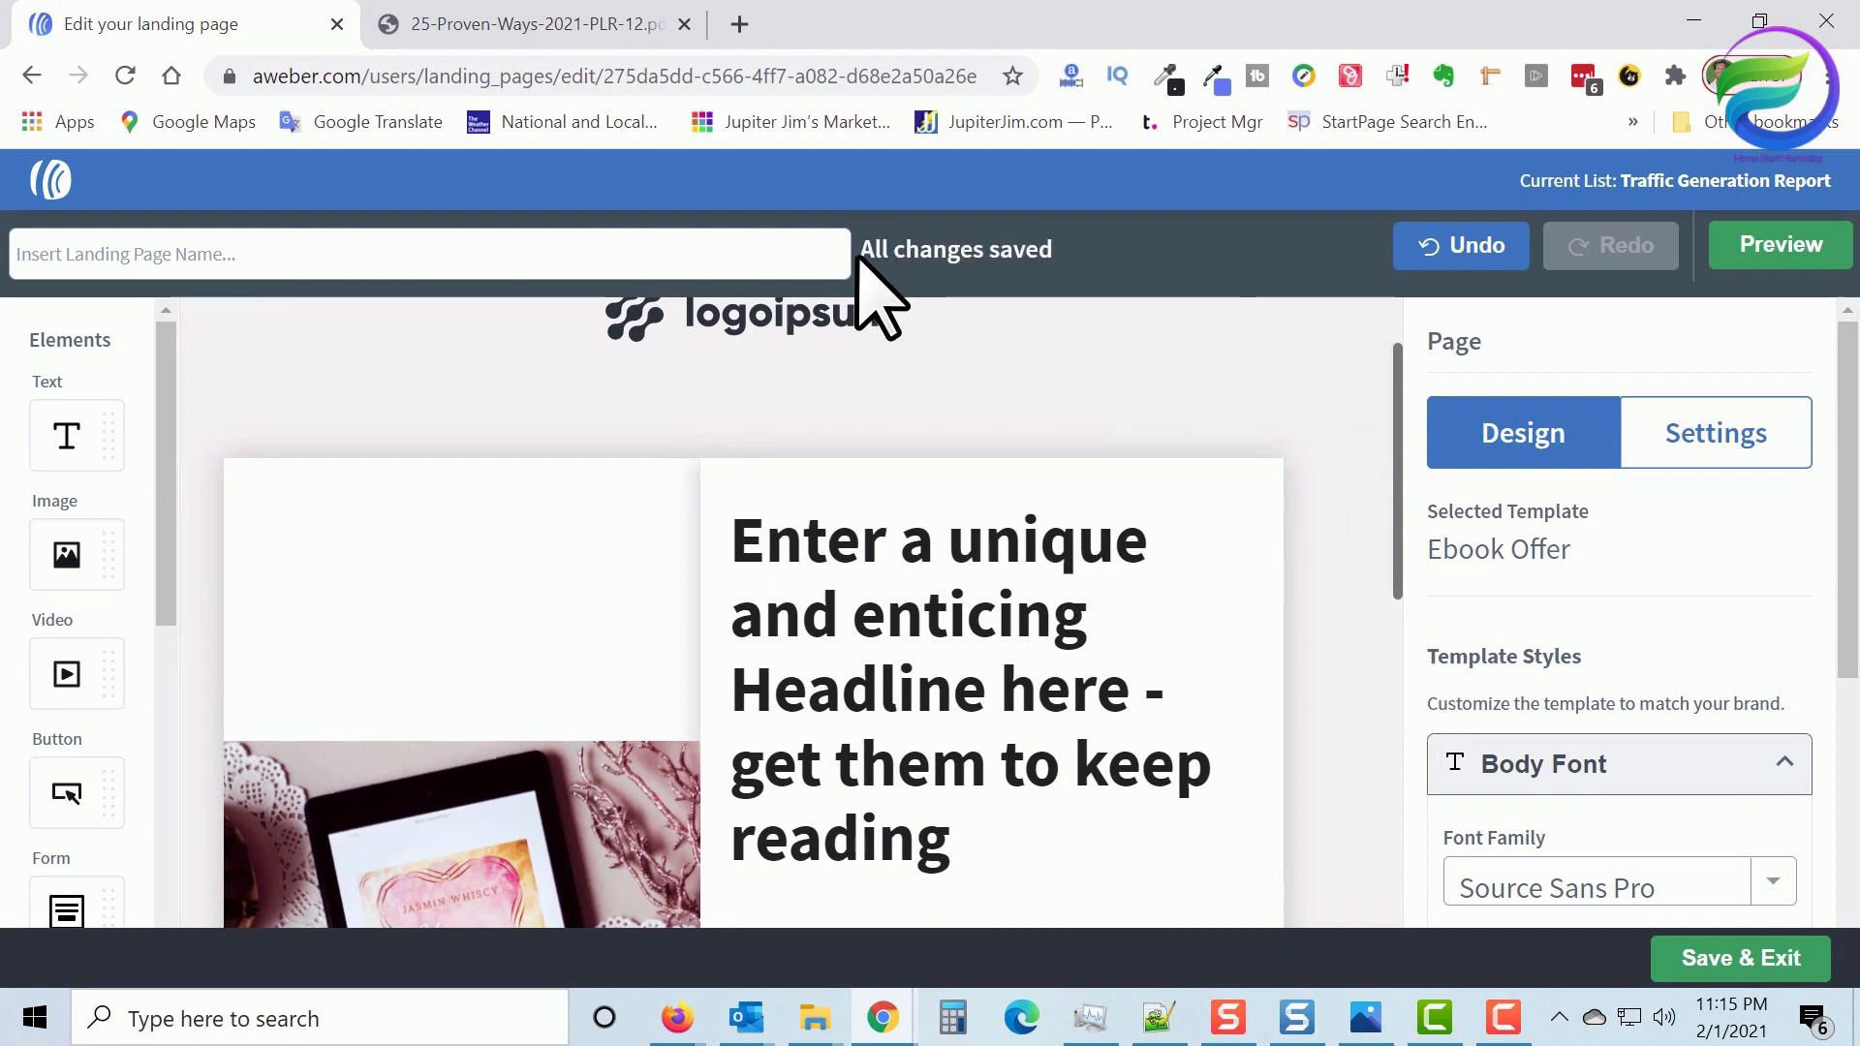
scroll(1087, 403, "up", 1)
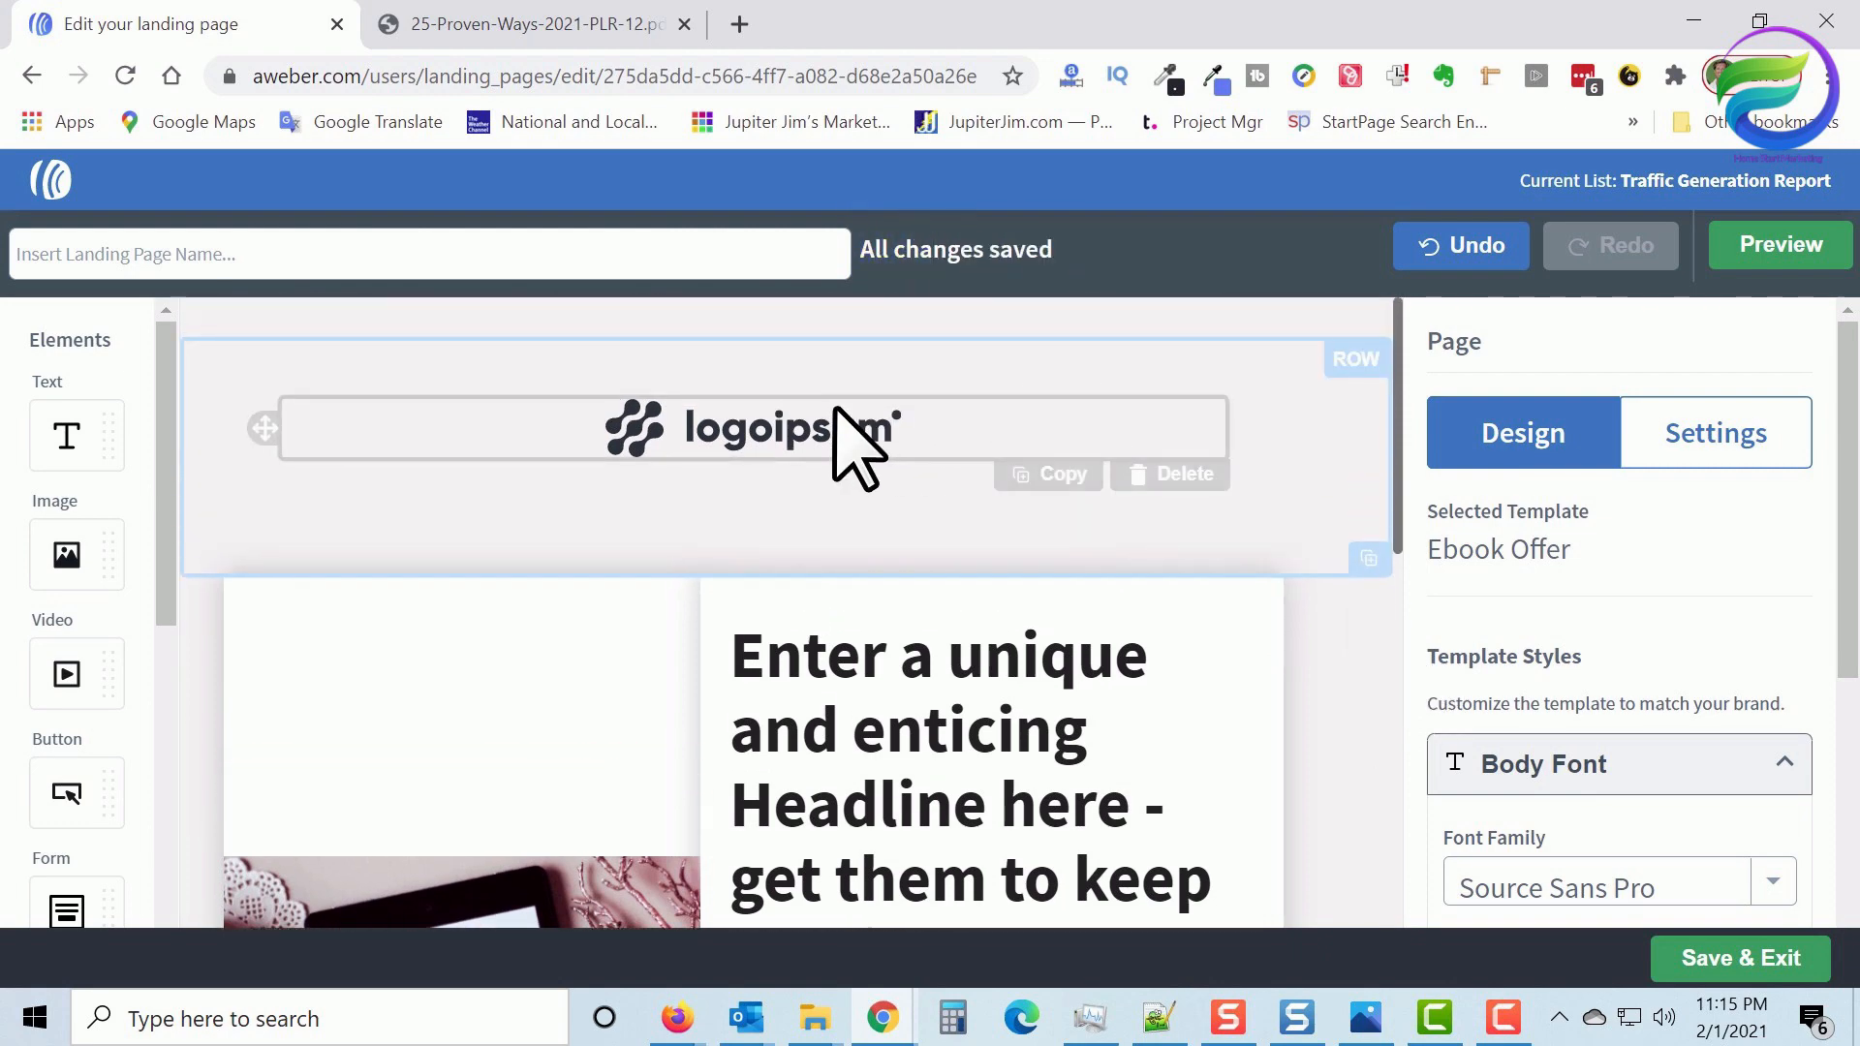
left_click(788, 472)
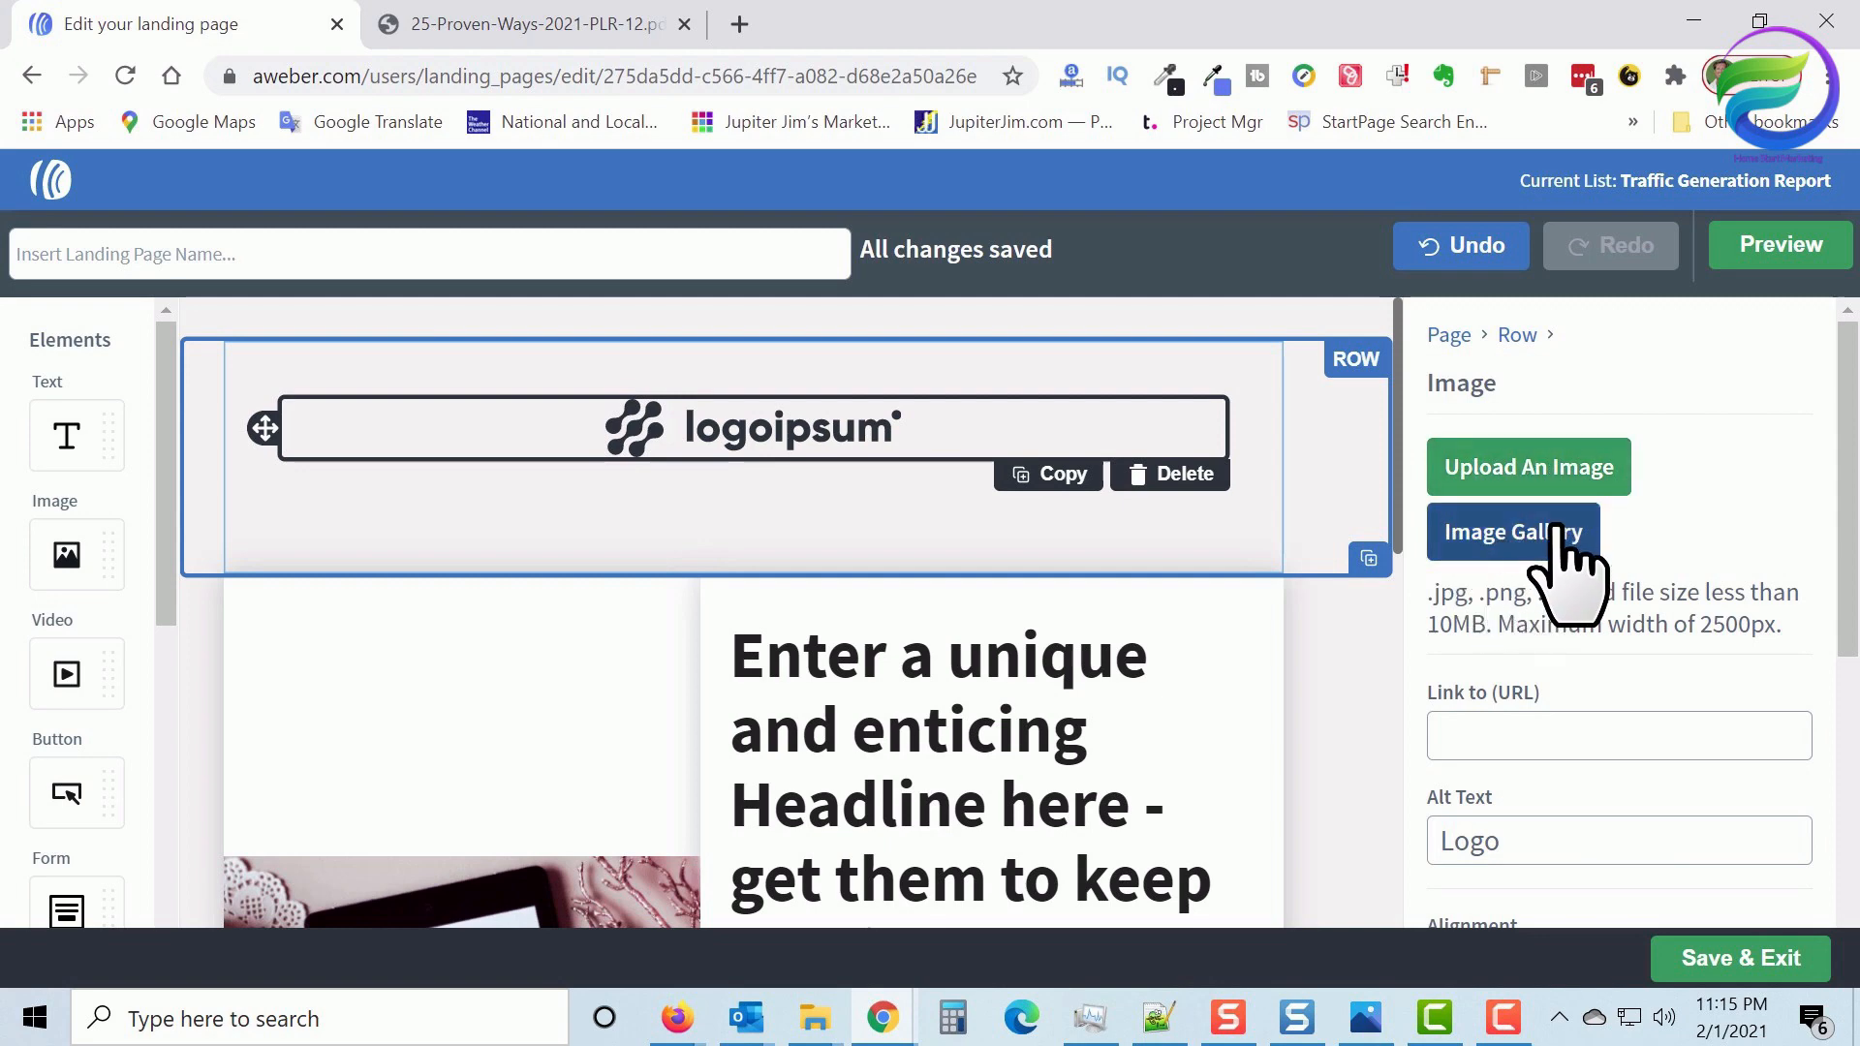
left_click(1516, 535)
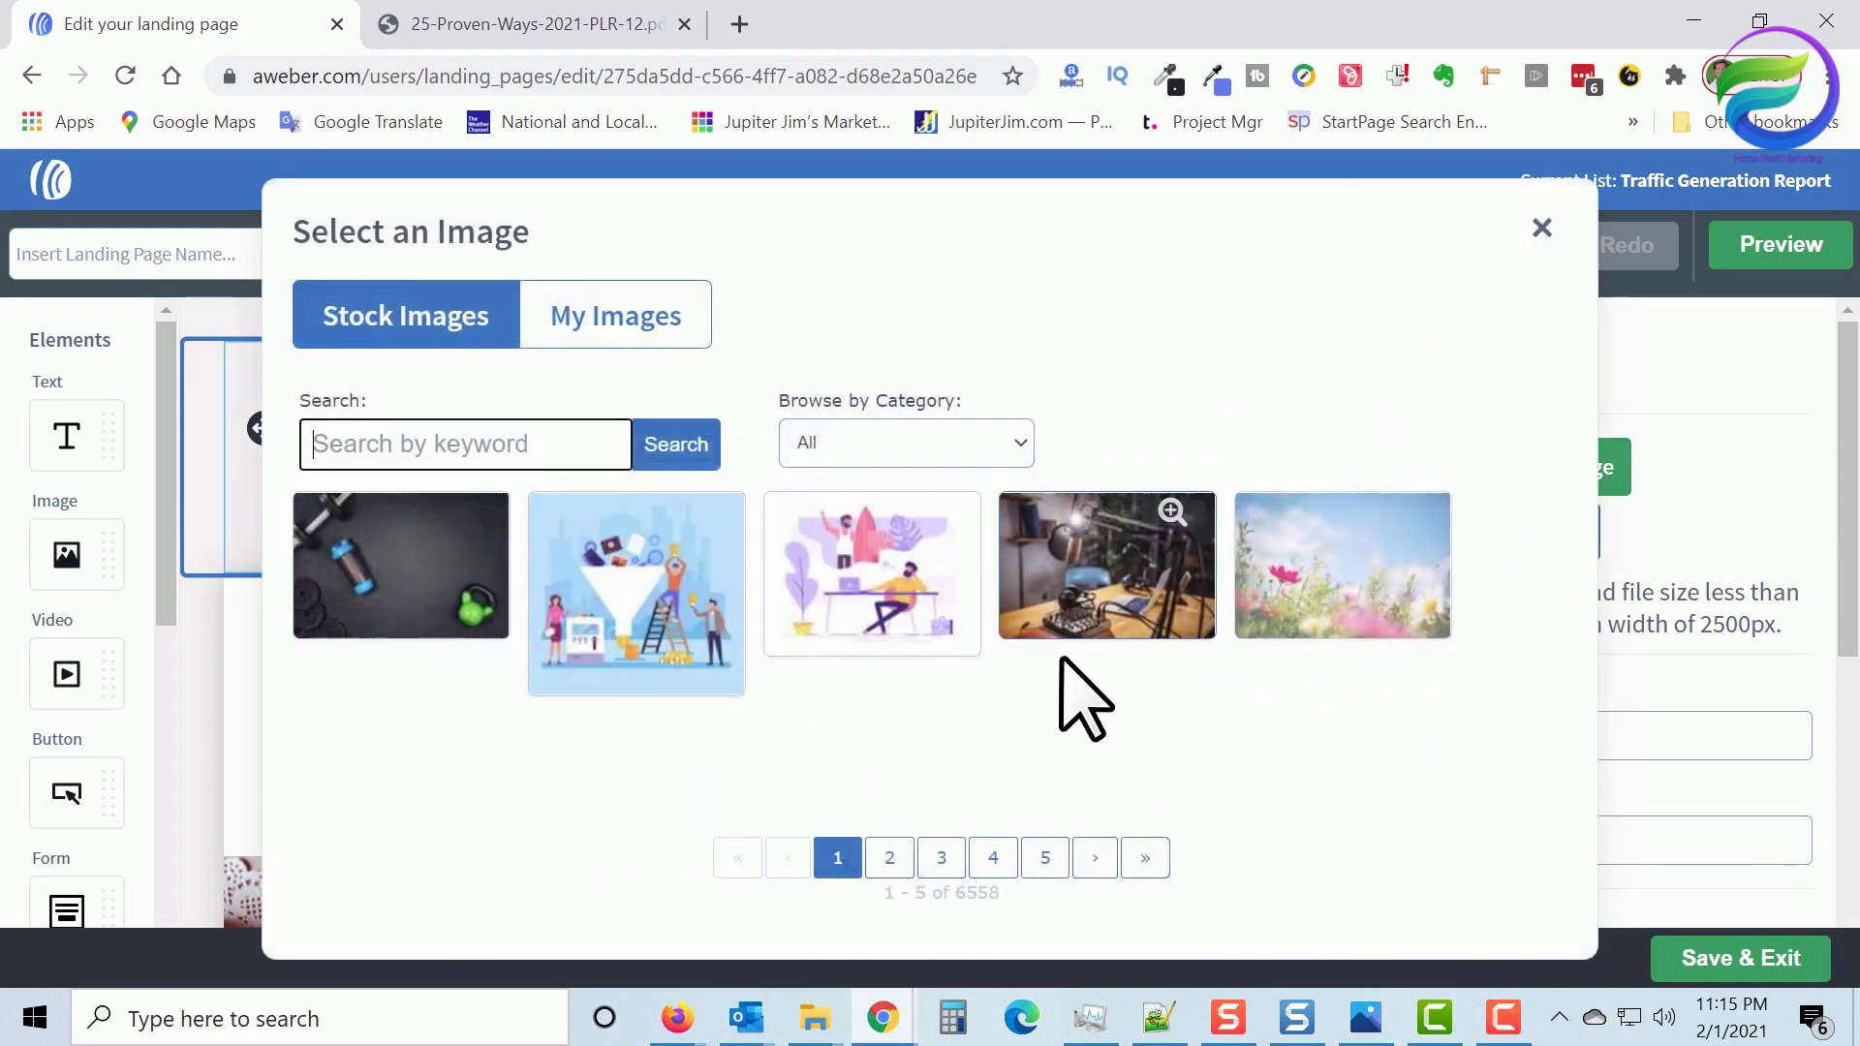
left_click_drag(901, 892, 1060, 896)
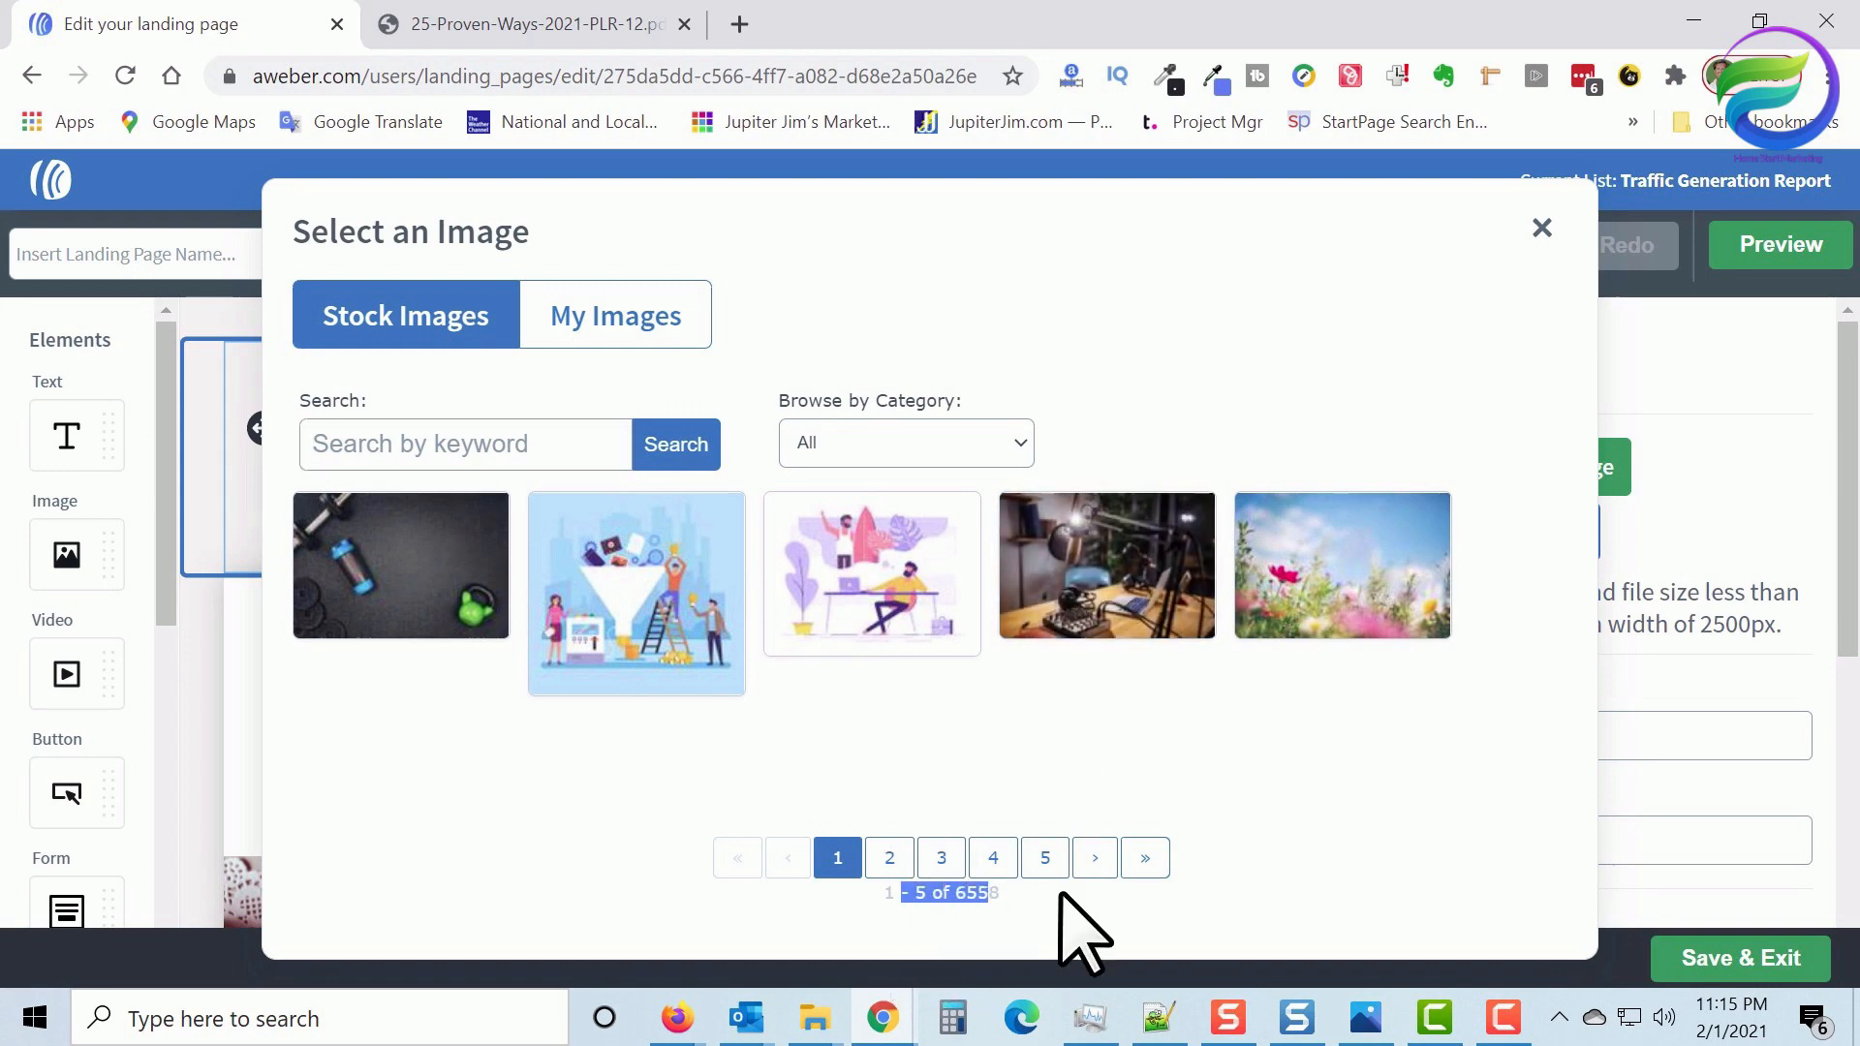
double_click(988, 892)
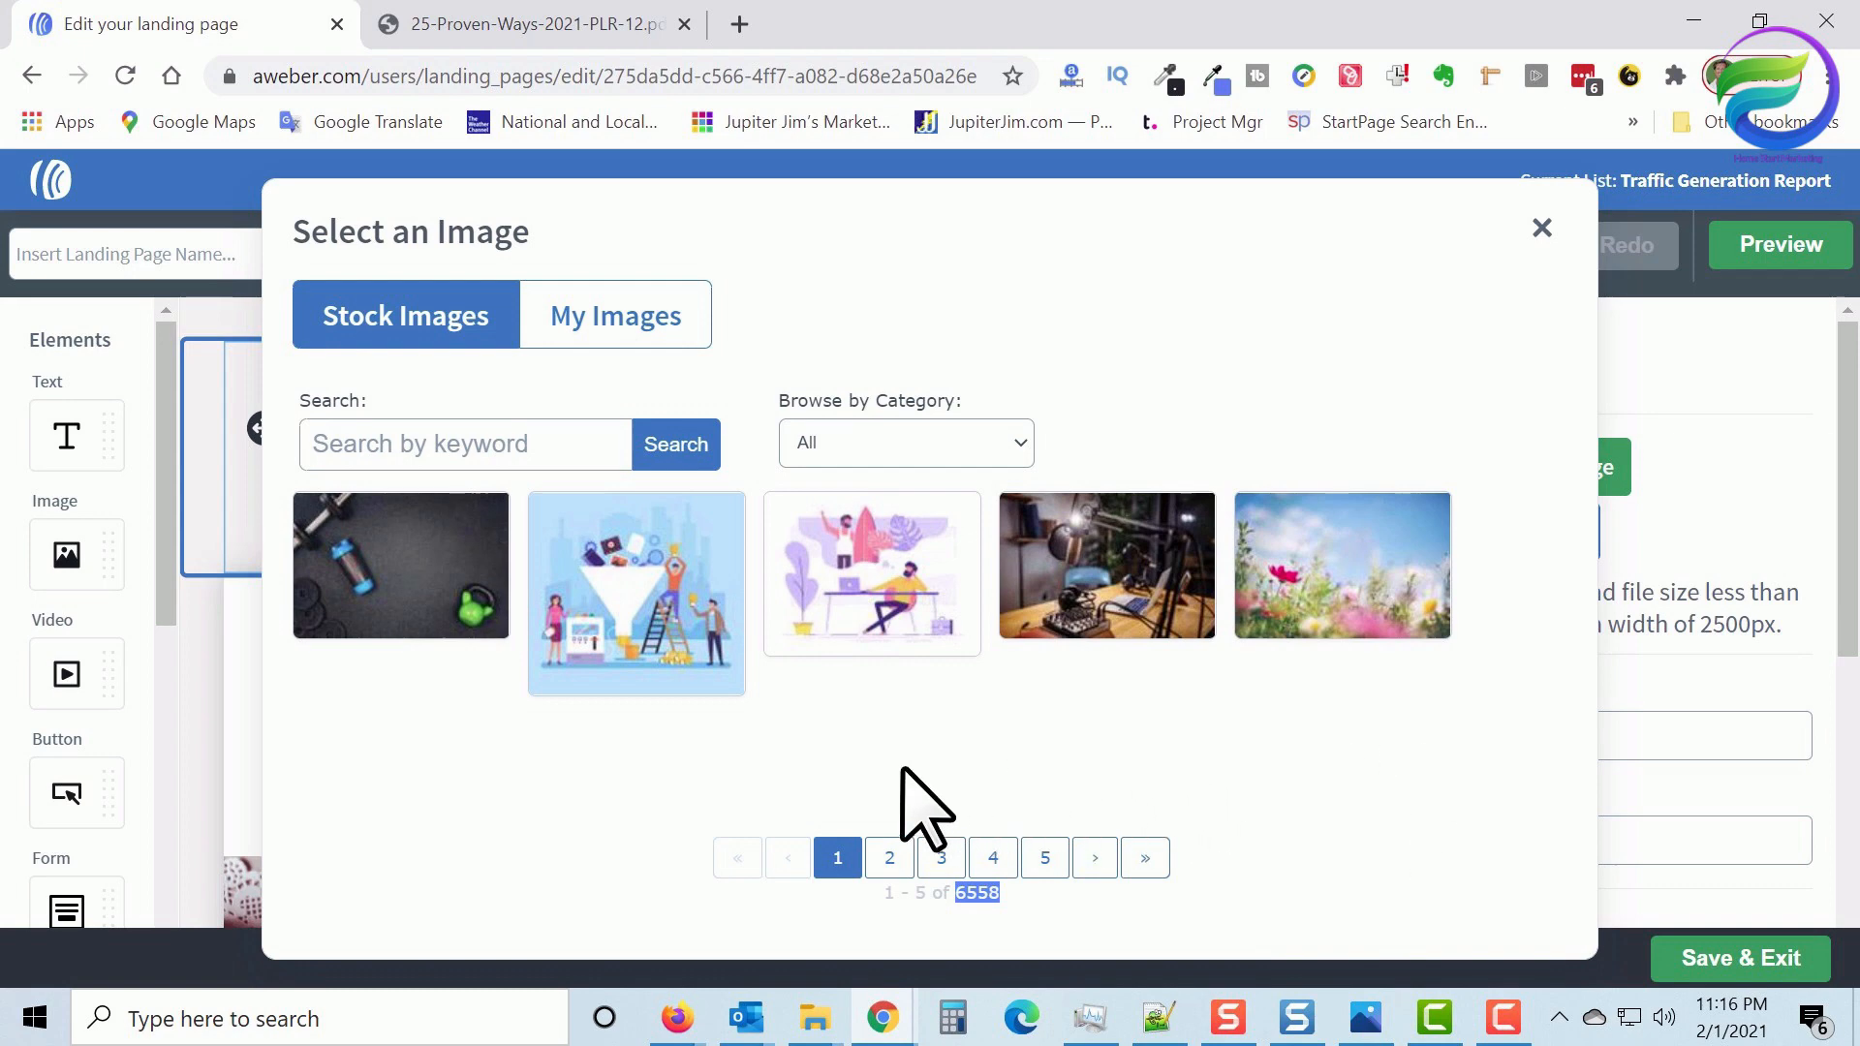
left_click(997, 449)
left_click(1084, 363)
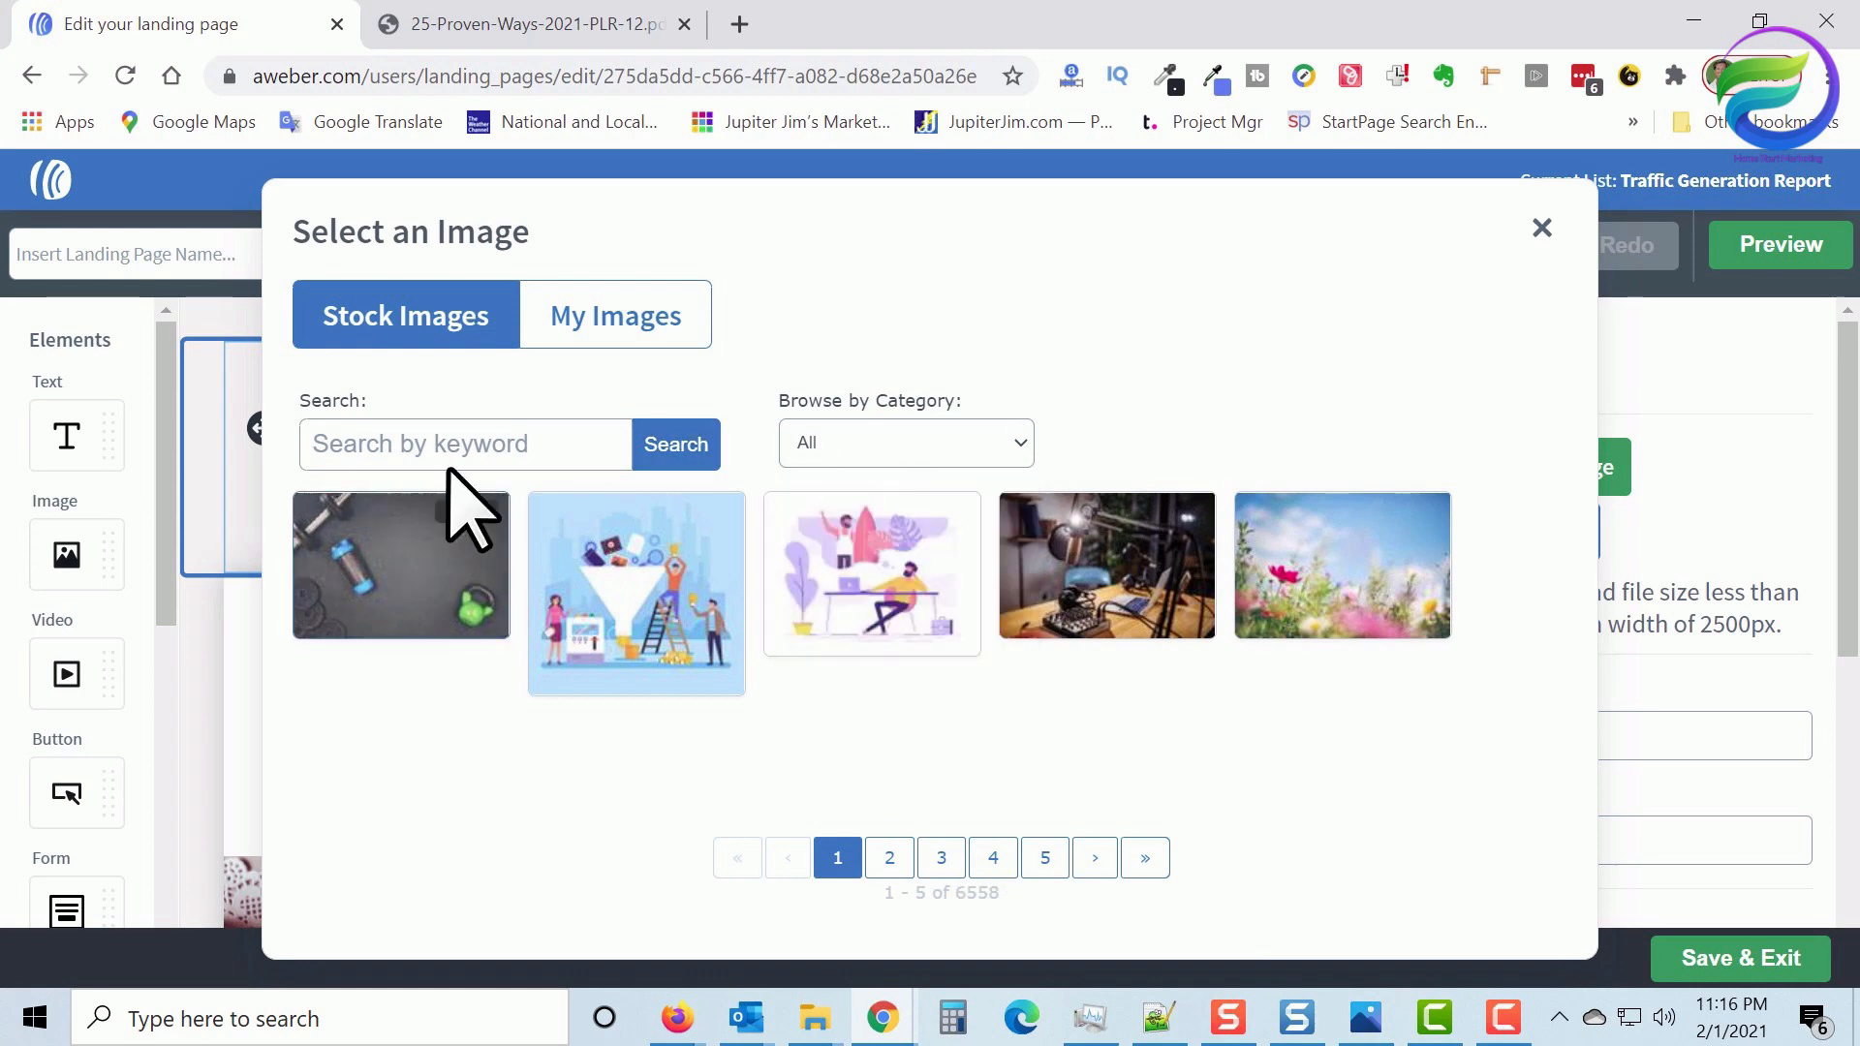
Replace the placeholder logo with the Jimmy Joe's Marketing Company logo from the second page of My Images
left_click(607, 320)
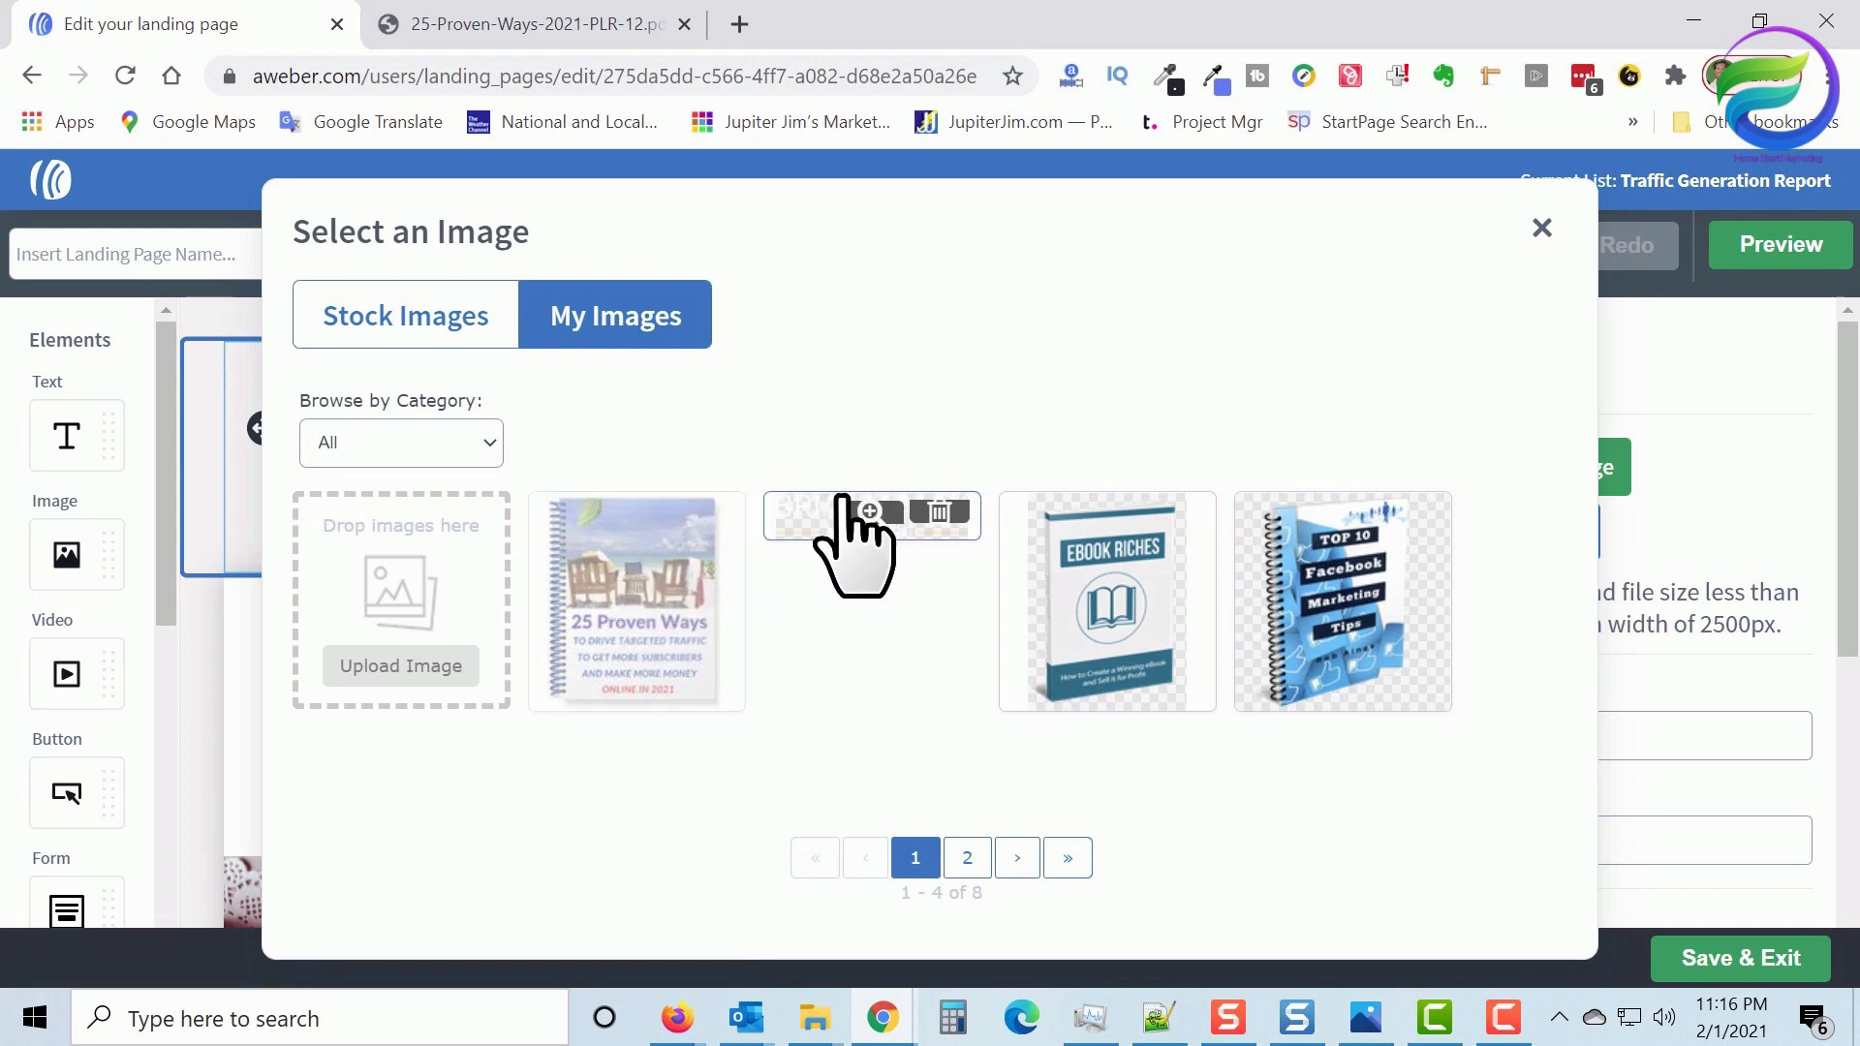
left_click(967, 859)
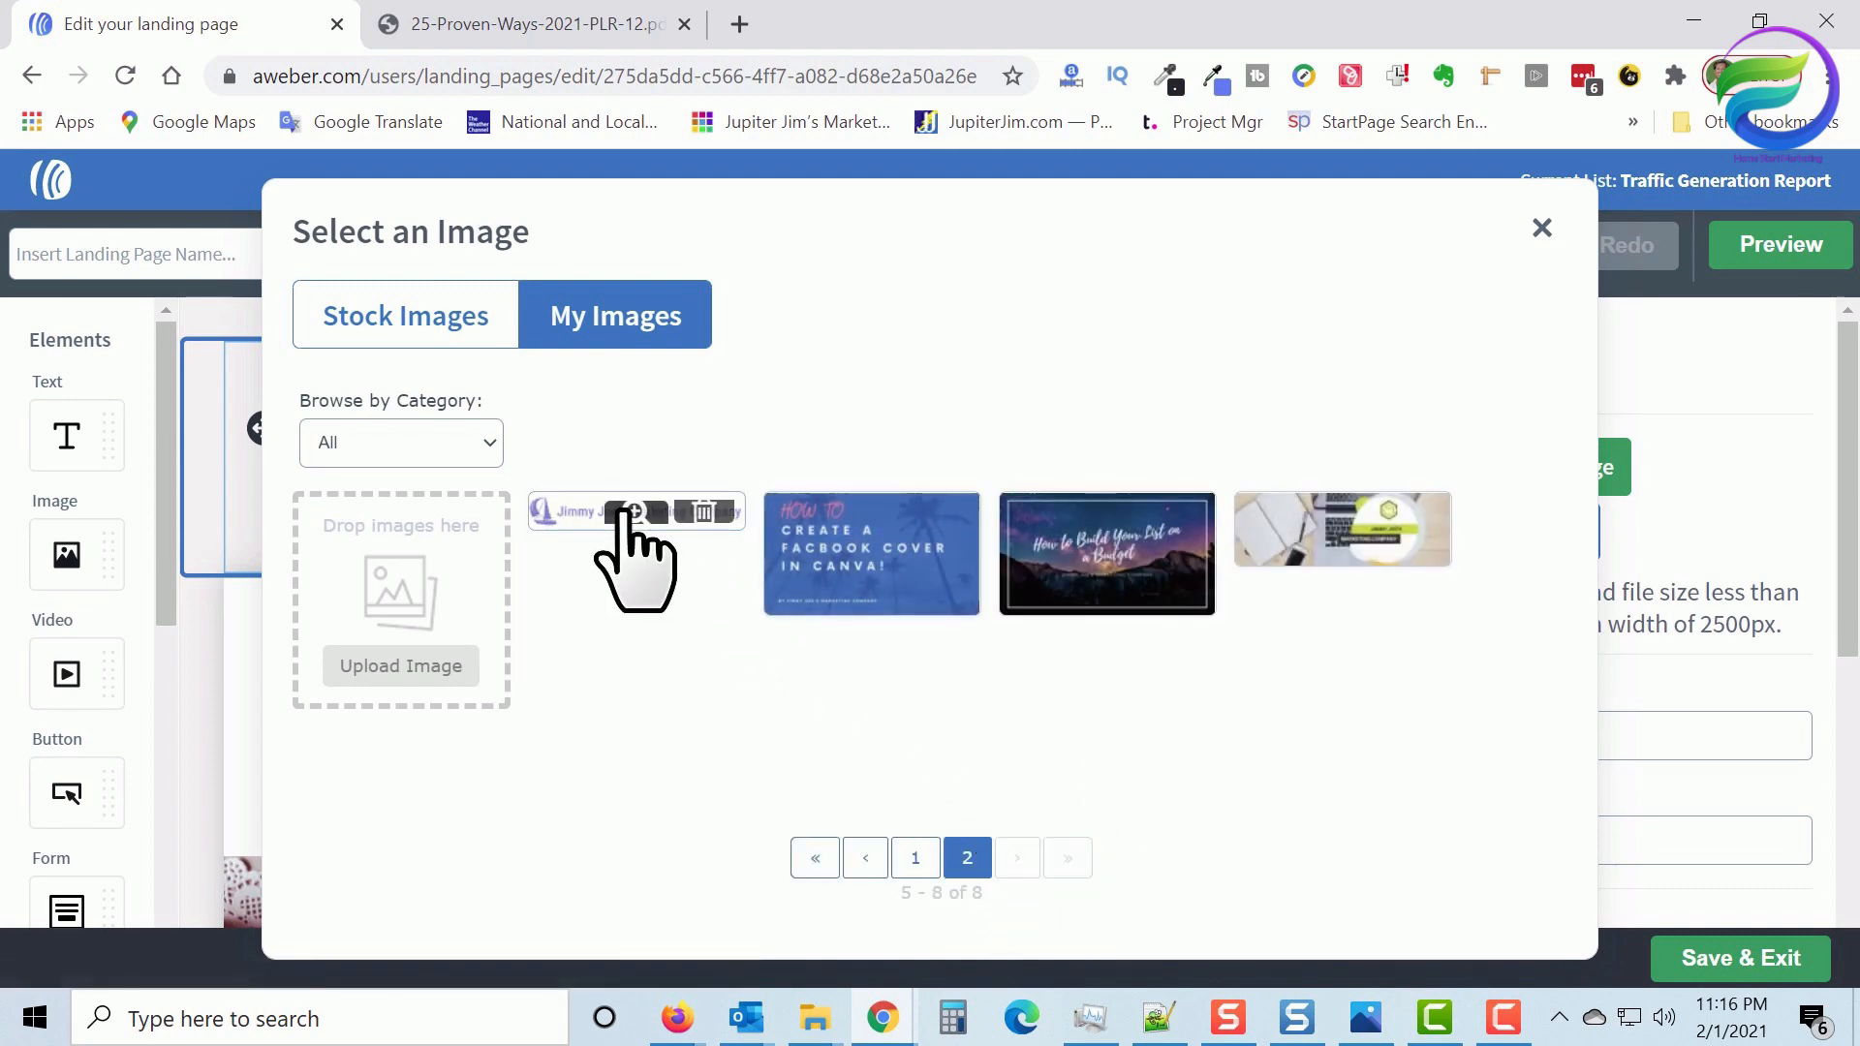
left_click(566, 511)
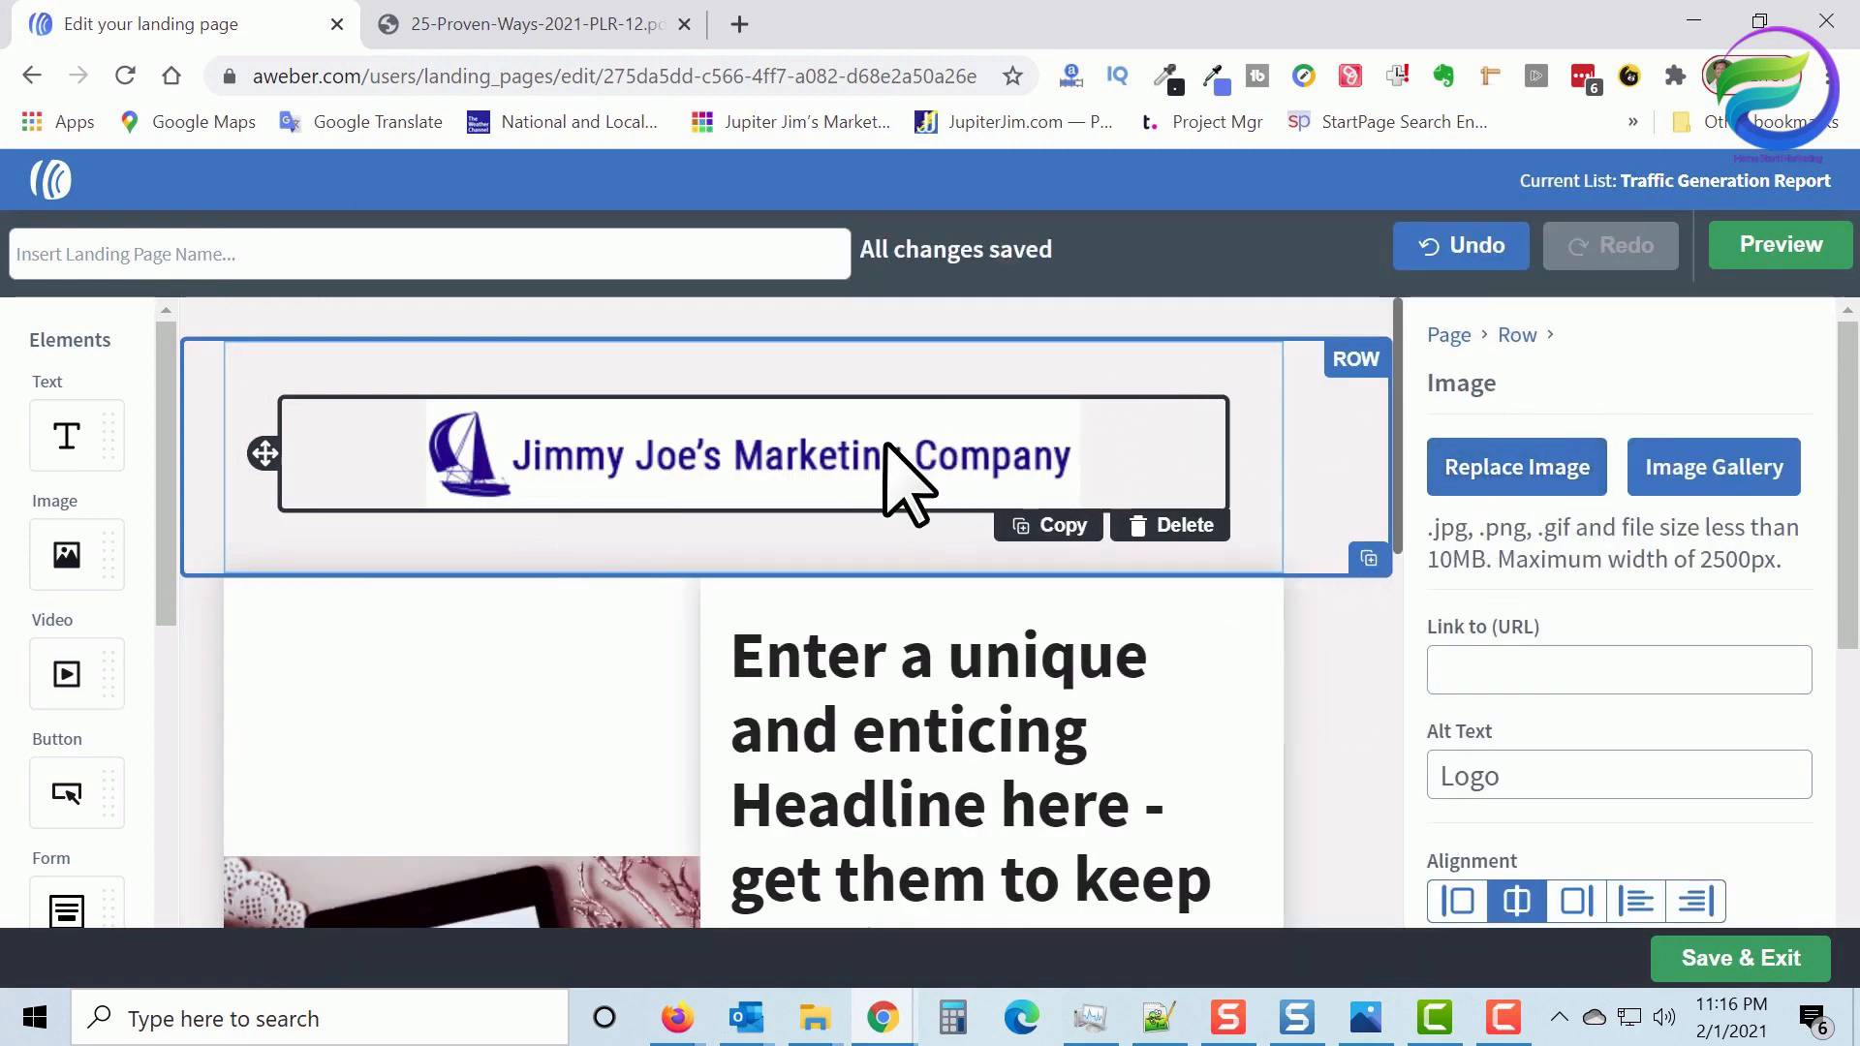
Review the logo's link, alignment and size settings, switching Auto Width off and back on
scroll(1642, 416, "down", 3)
scroll(1644, 397, "up", 3)
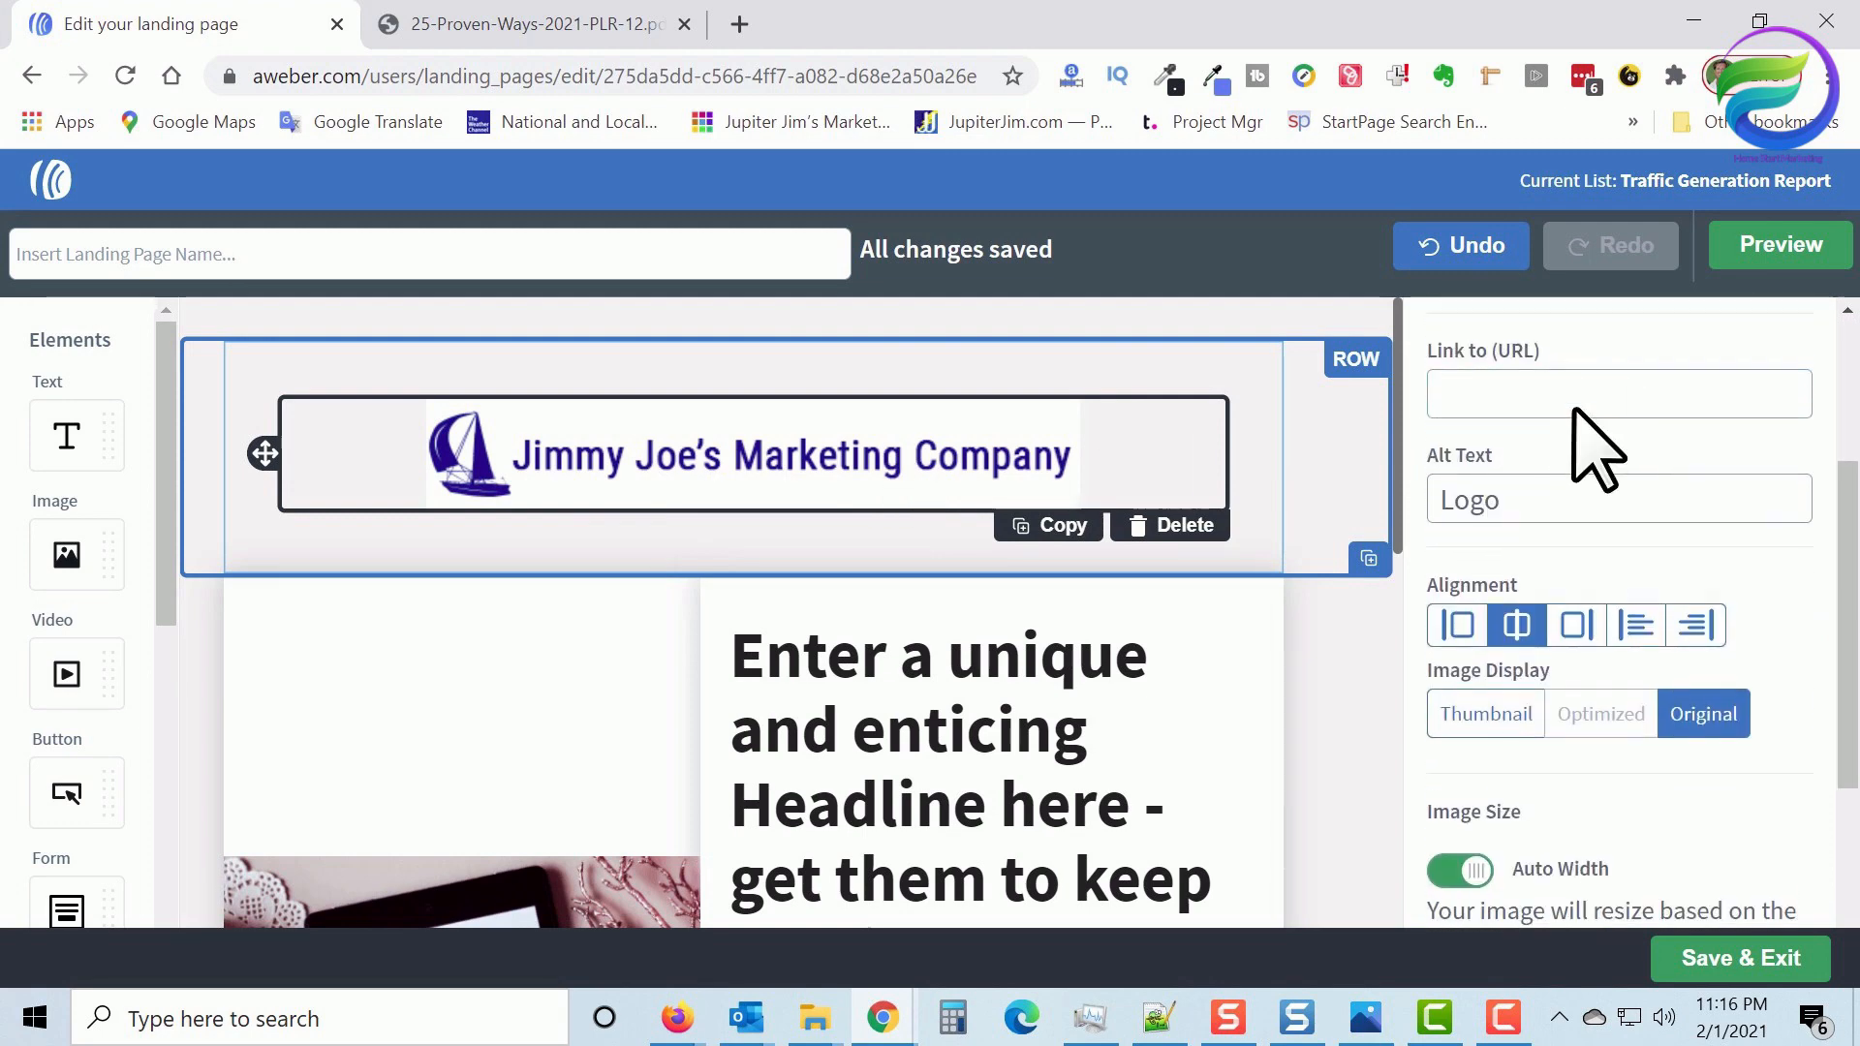
double_click(1480, 385)
scroll(1569, 714, "down", 5)
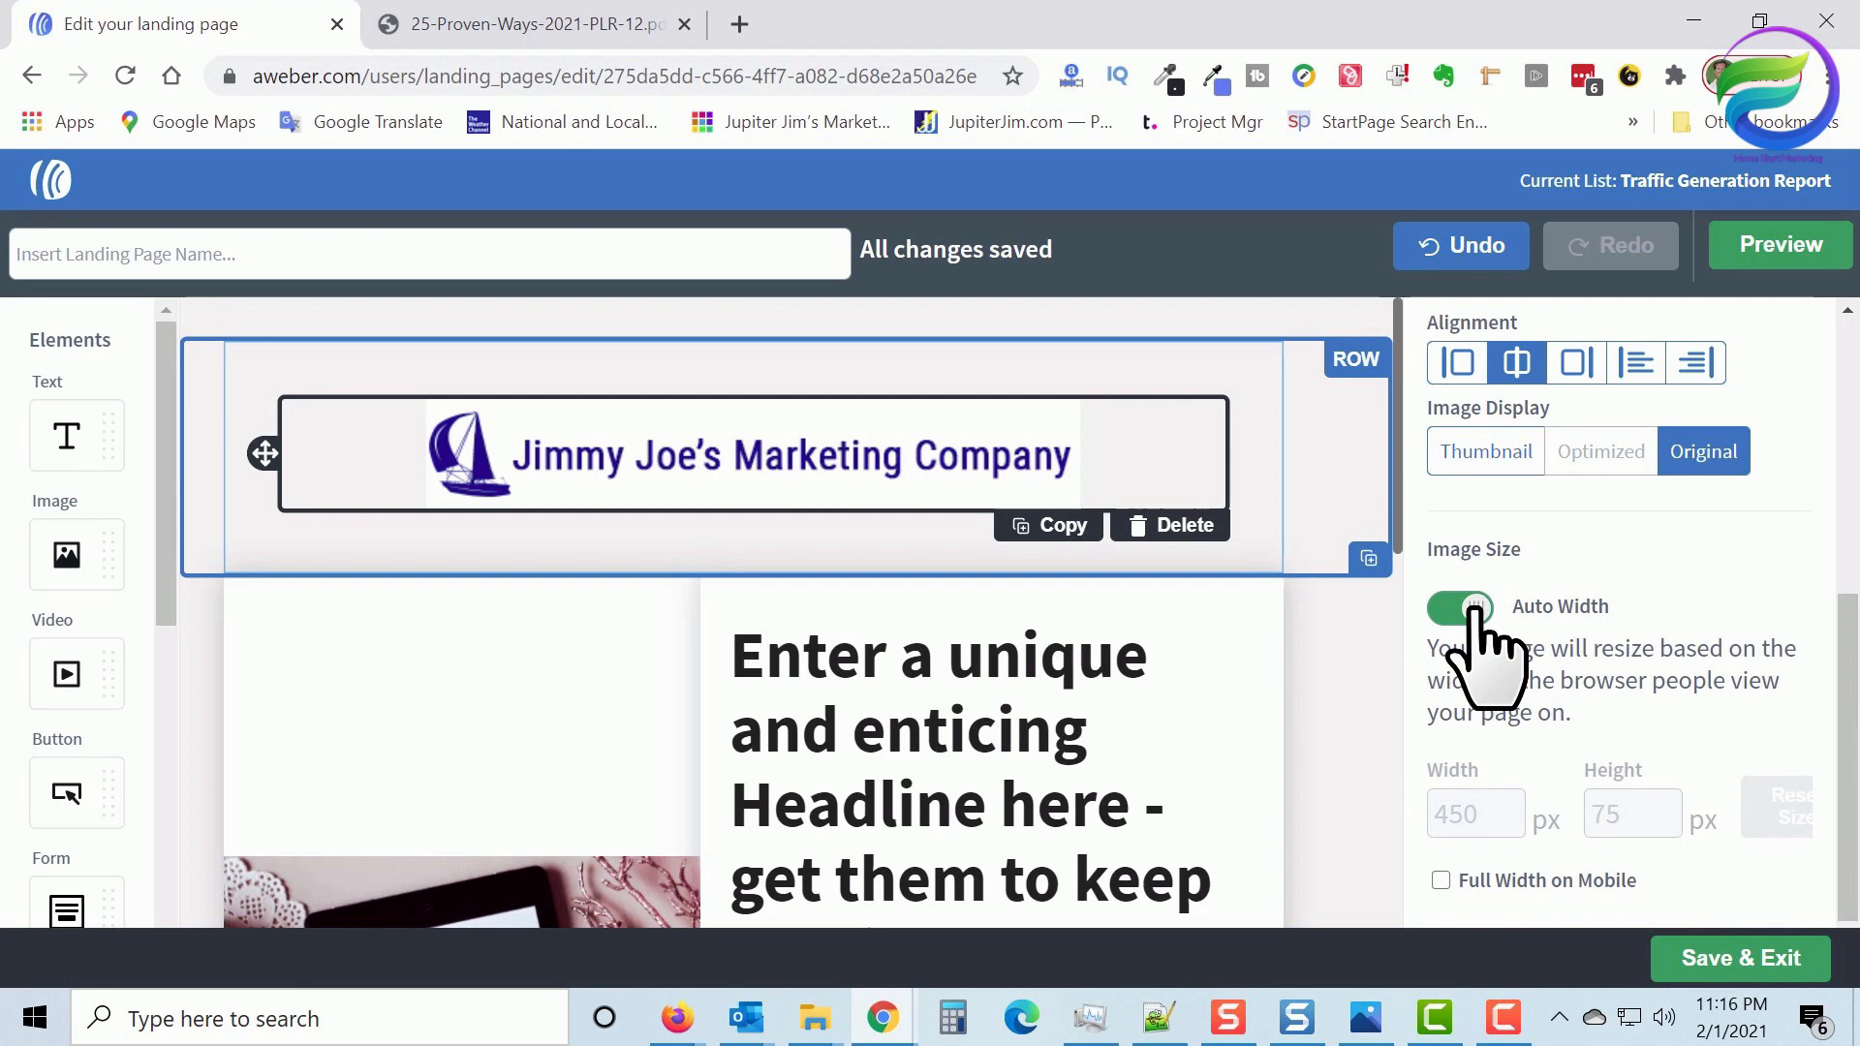
left_click(1474, 608)
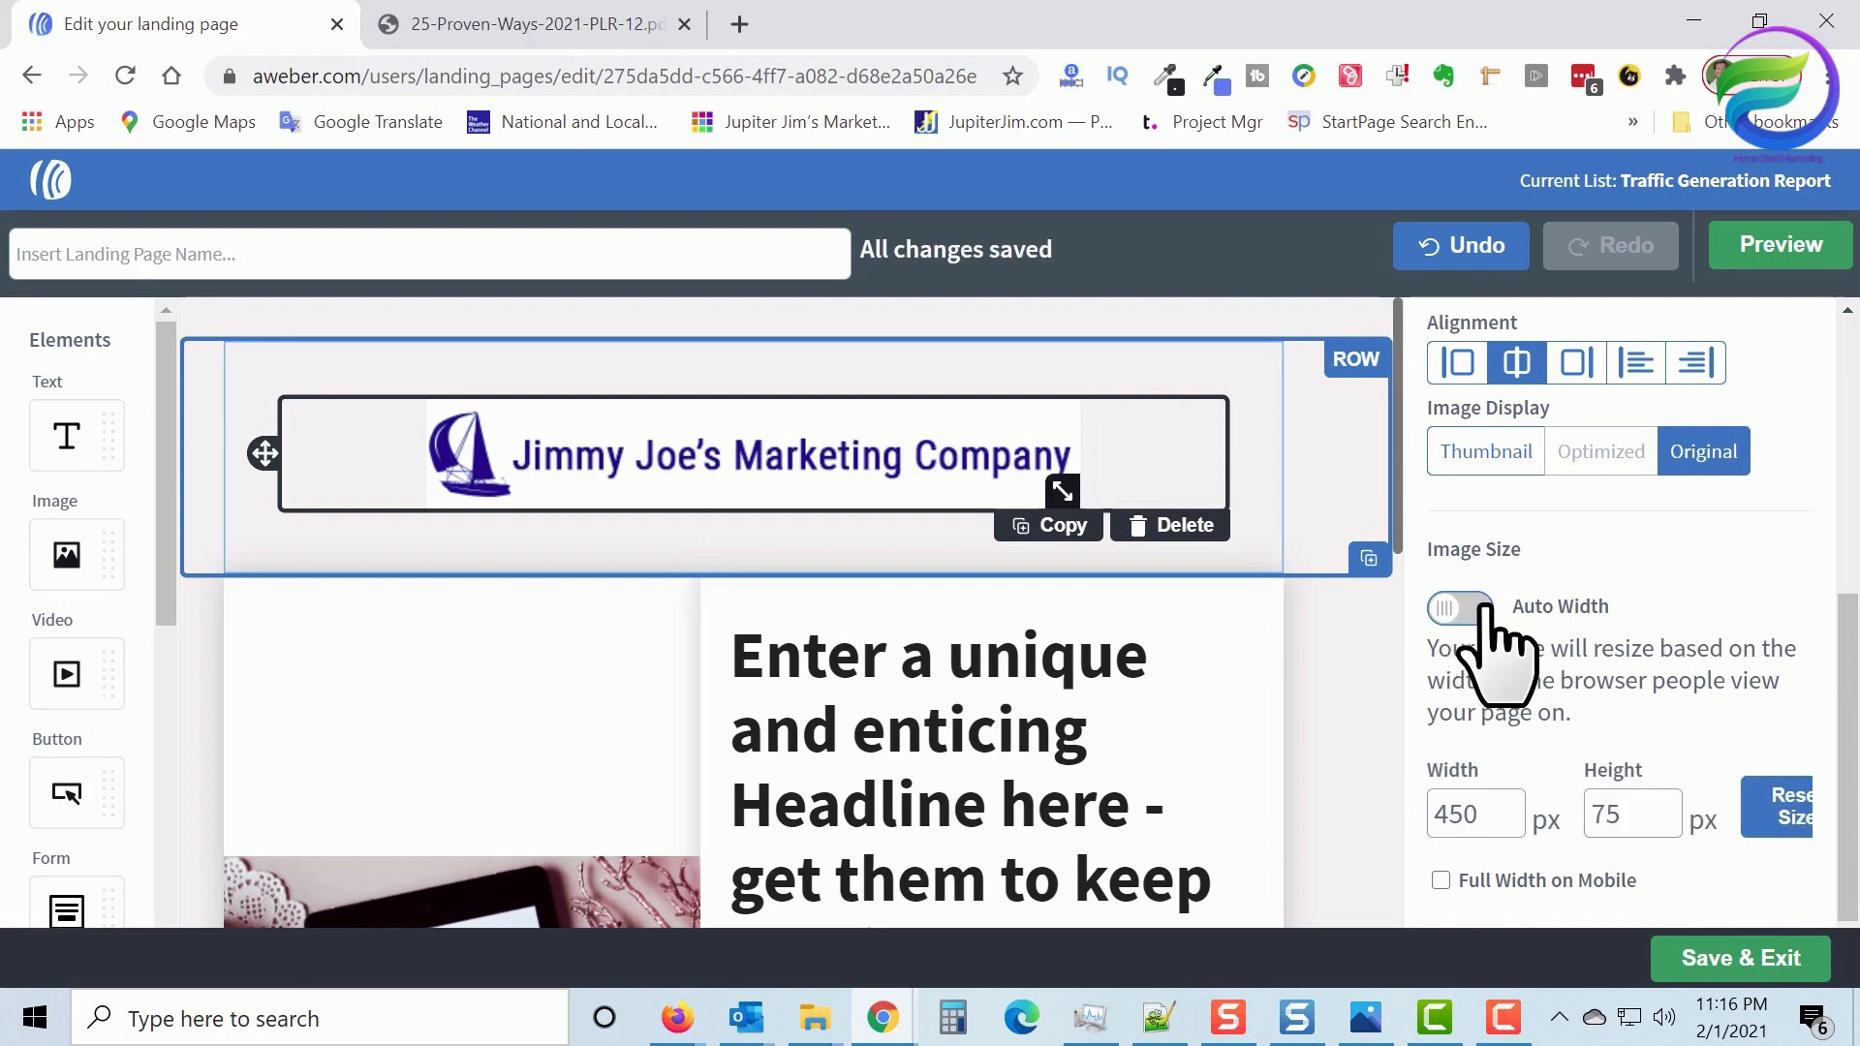
left_click(1481, 609)
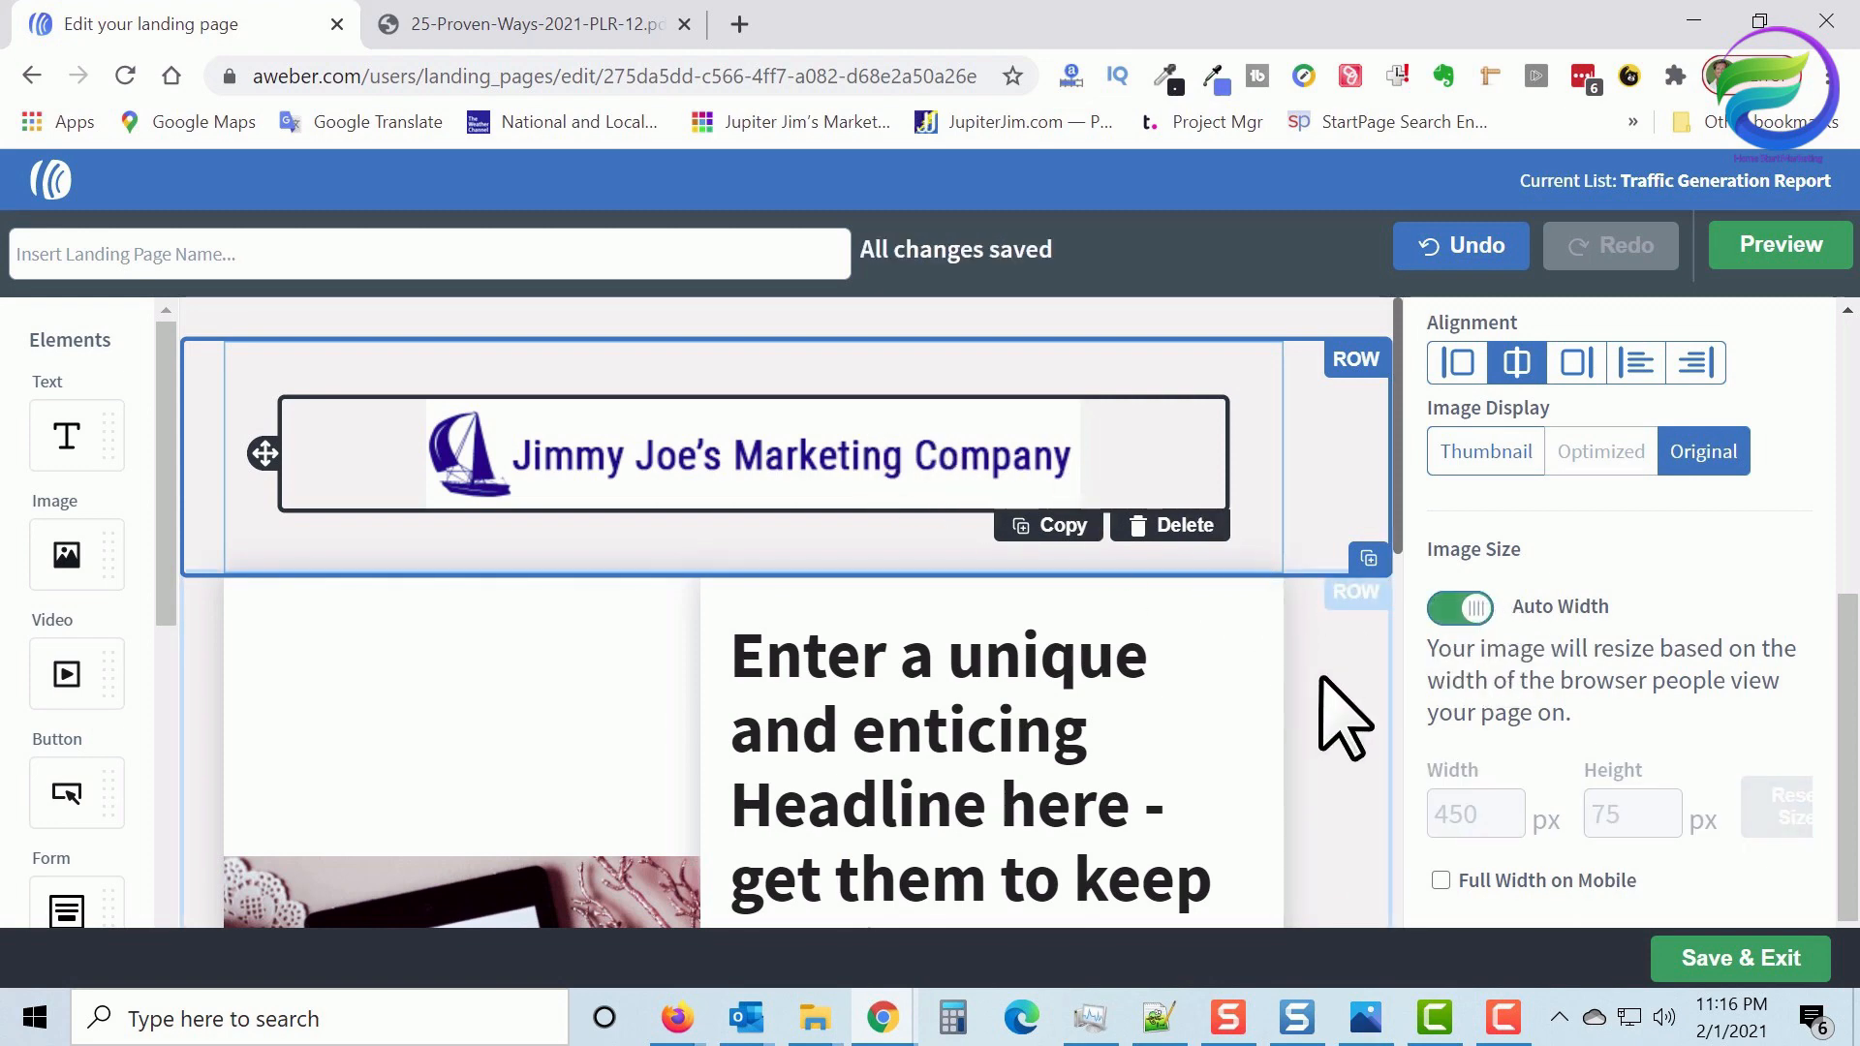
Select the ebook tablet image beside the headline and review its link, alt text, alignment and size settings
left_click(1066, 580)
scroll(1071, 572, "down", 3)
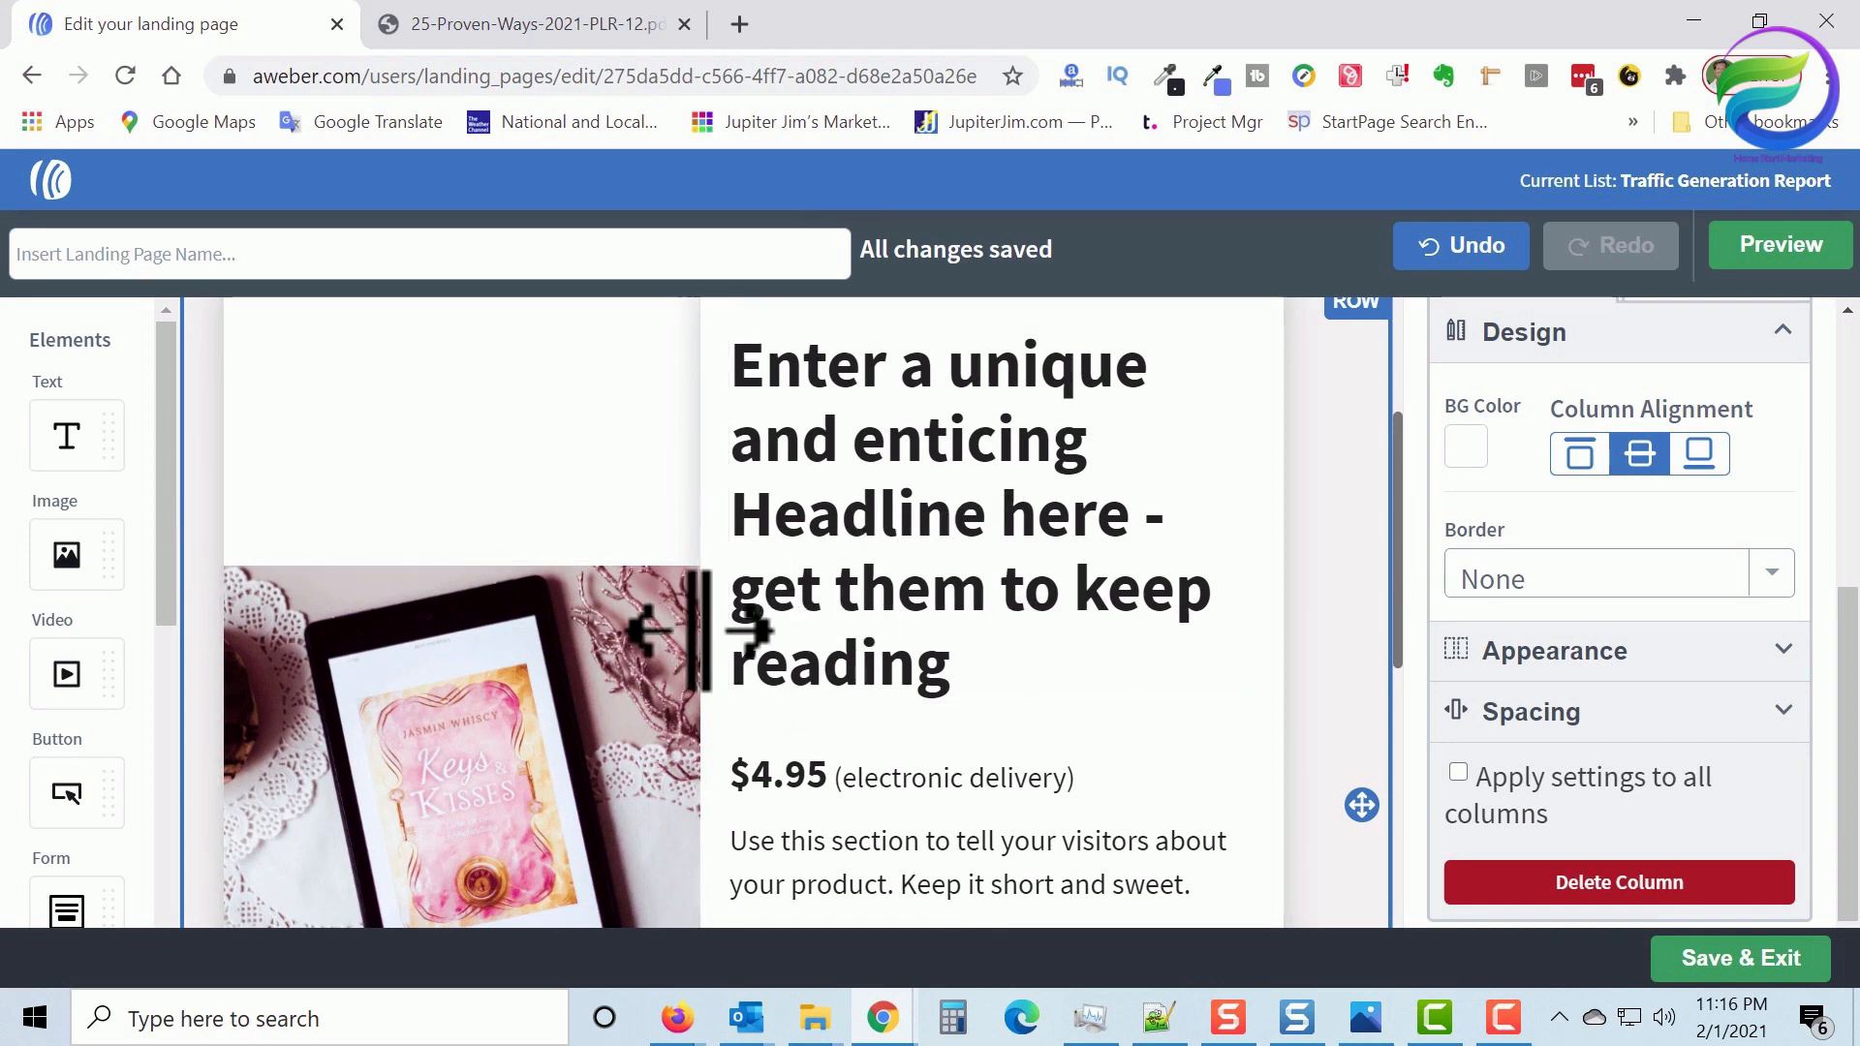
scroll(1208, 536, "down", 3)
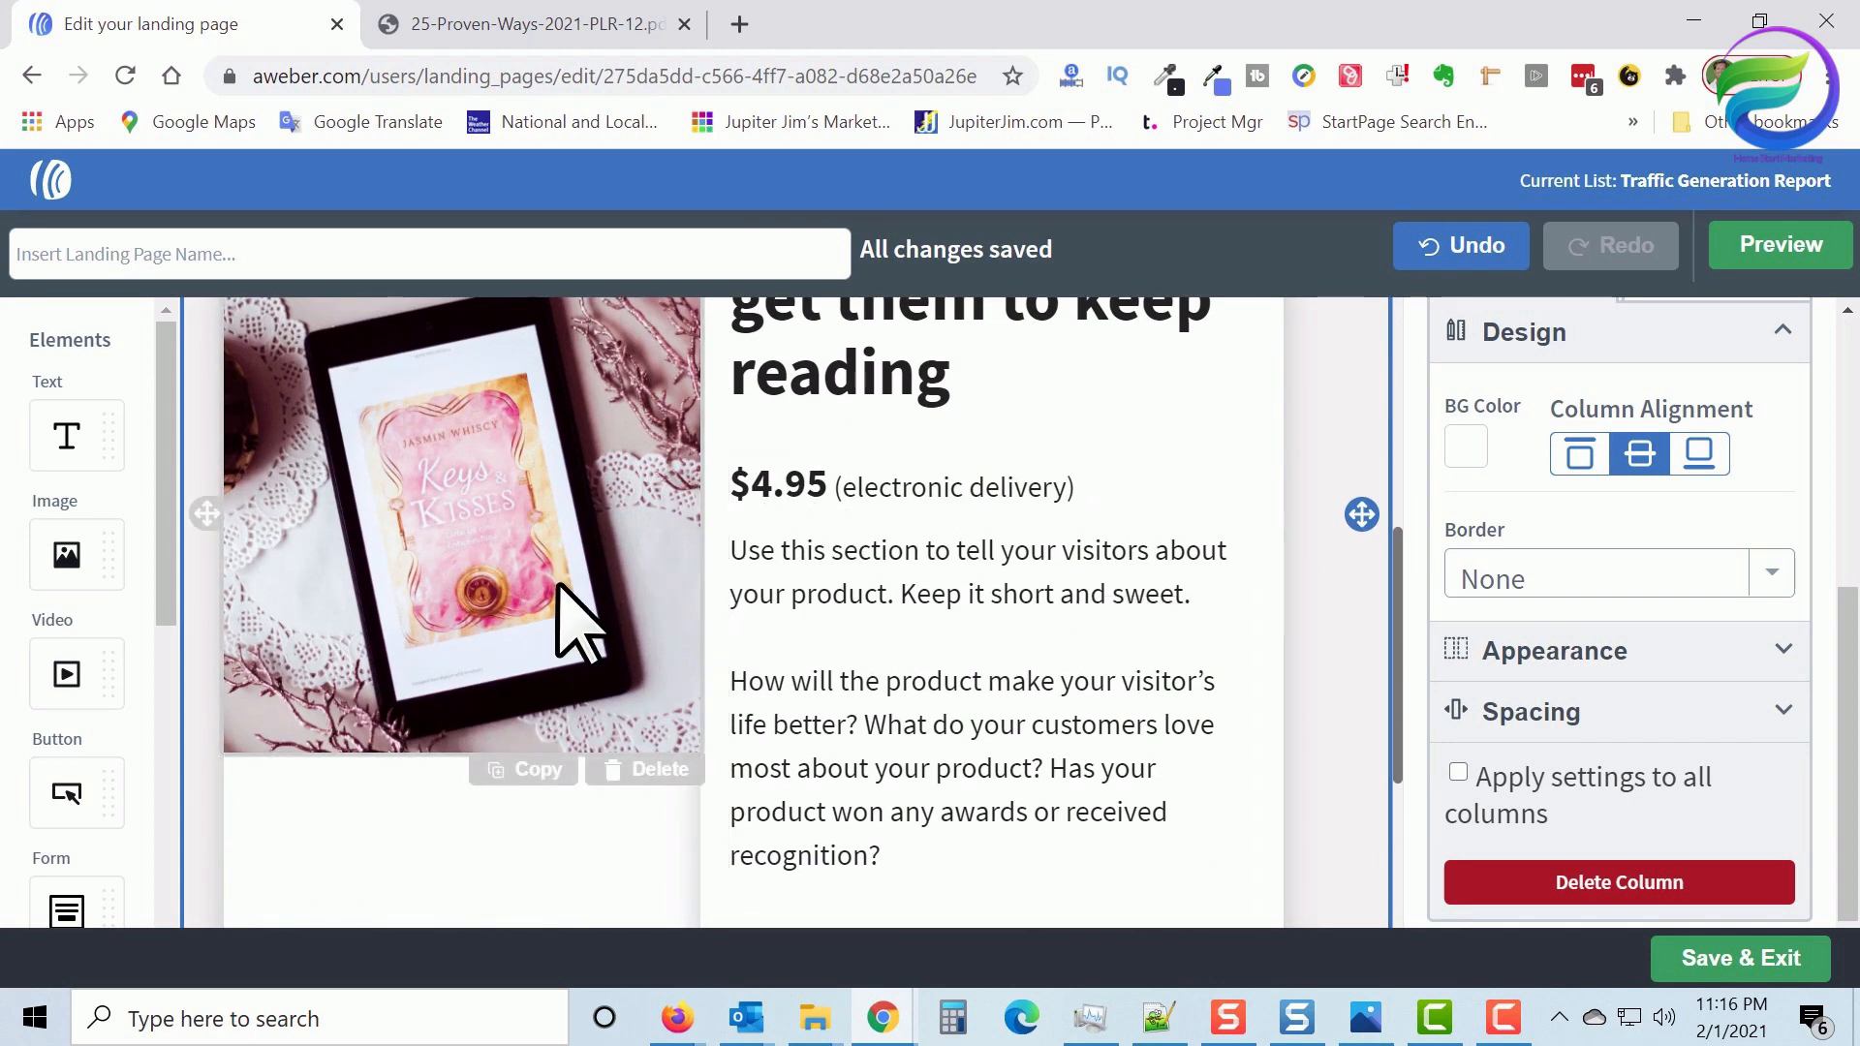
left_click(436, 589)
scroll(1351, 542, "up", 4)
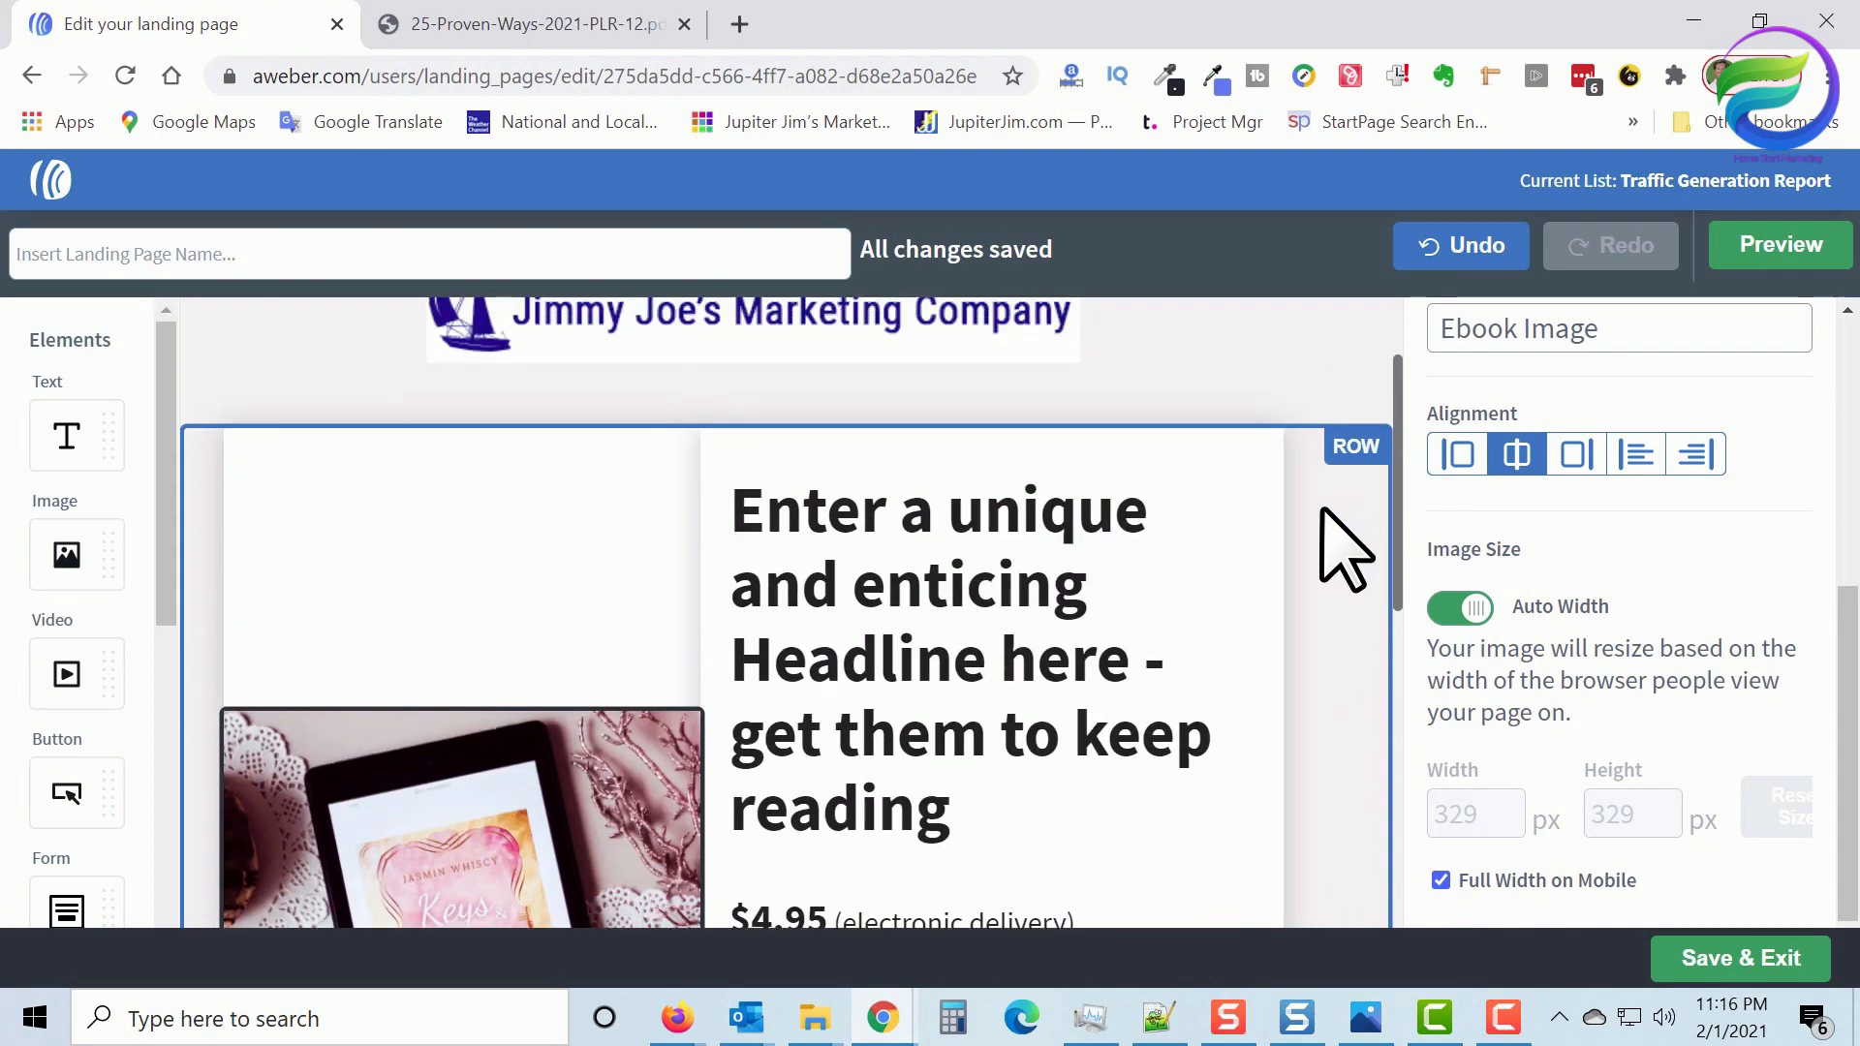
scroll(1608, 387, "up", 3)
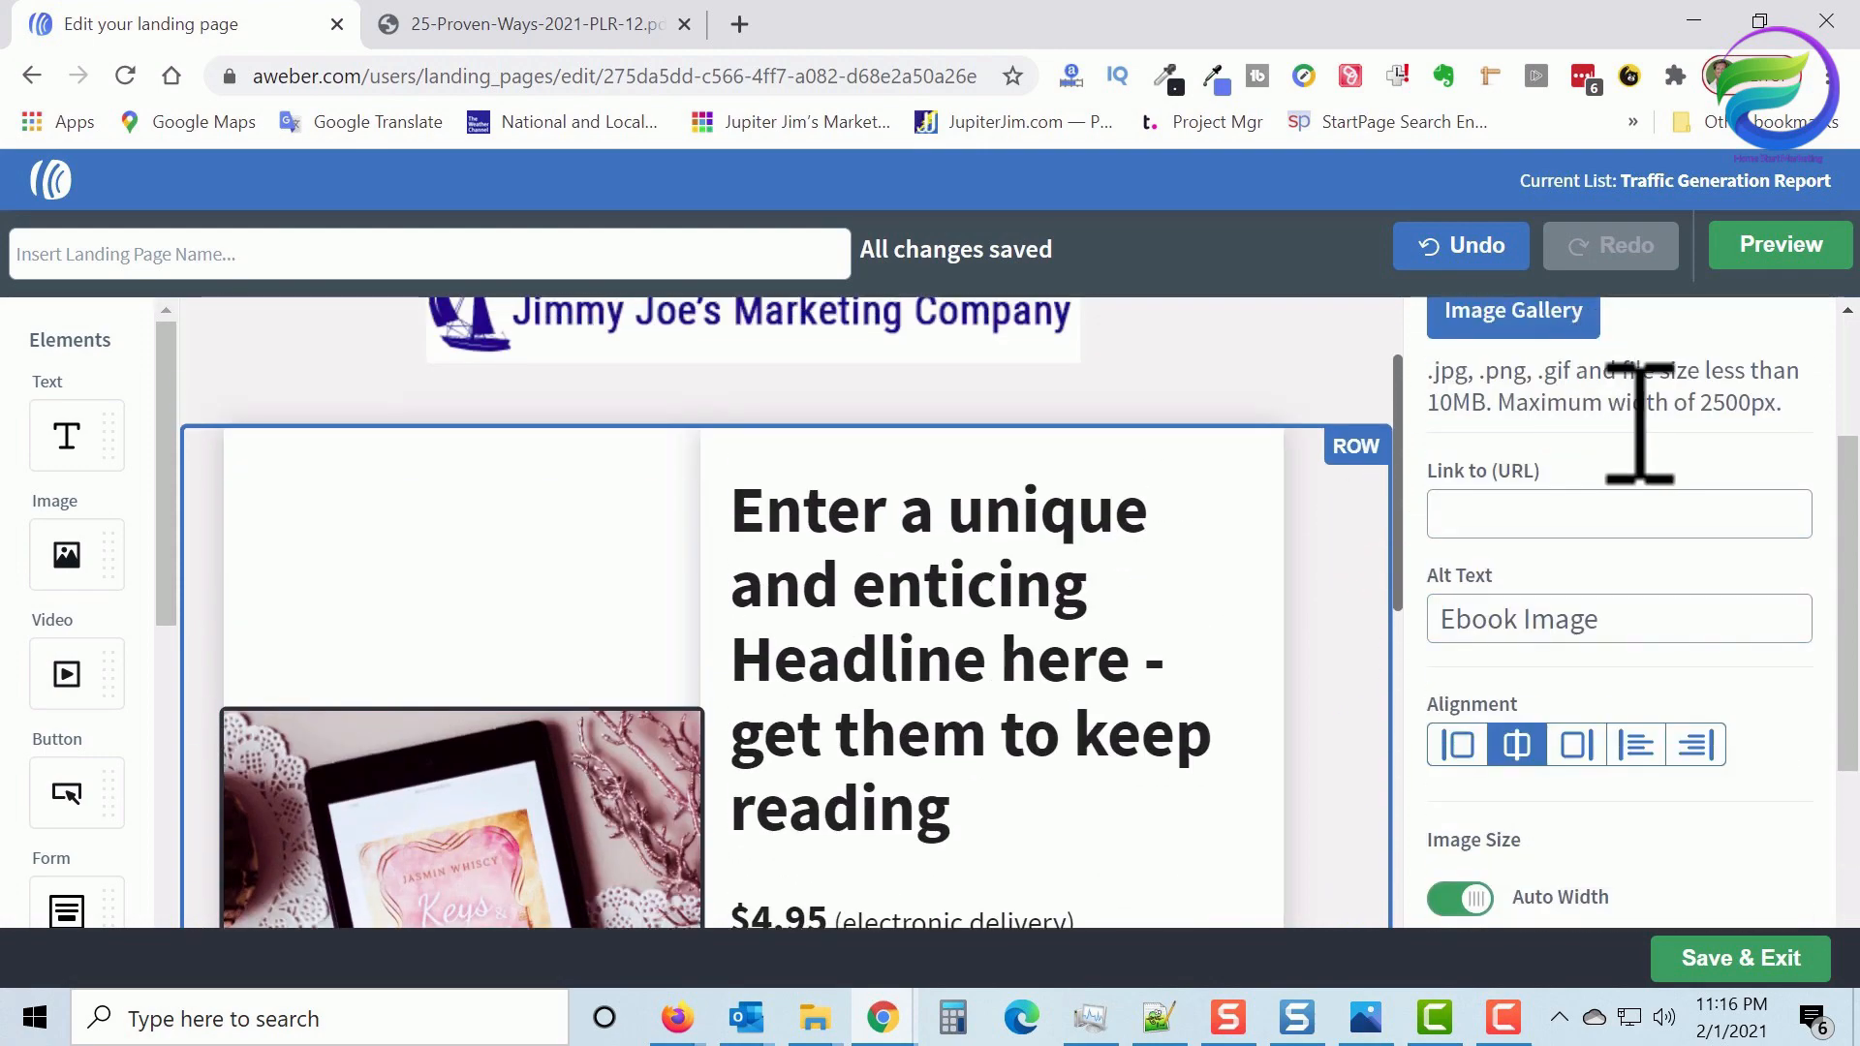
scroll(1665, 427, "down", 1)
scroll(1744, 465, "up", 4)
scroll(1845, 416, "down", 8)
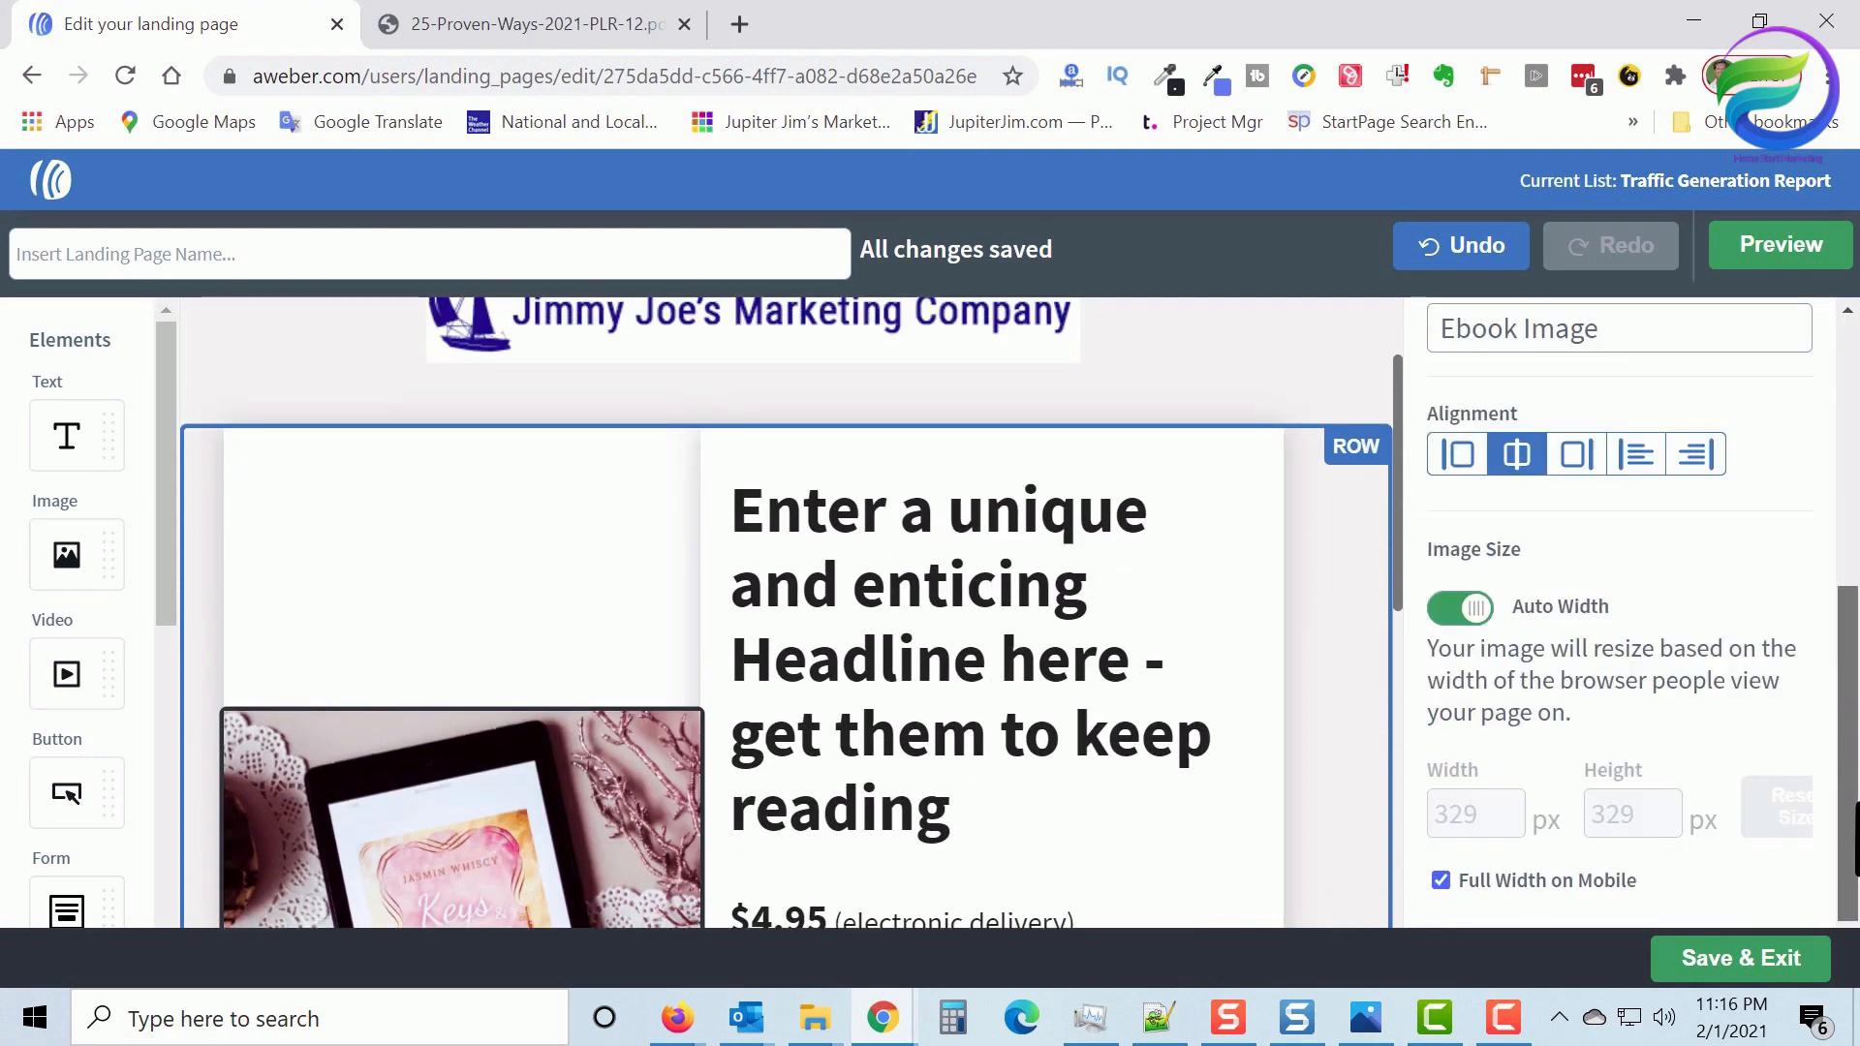
scroll(1846, 417, "up", 8)
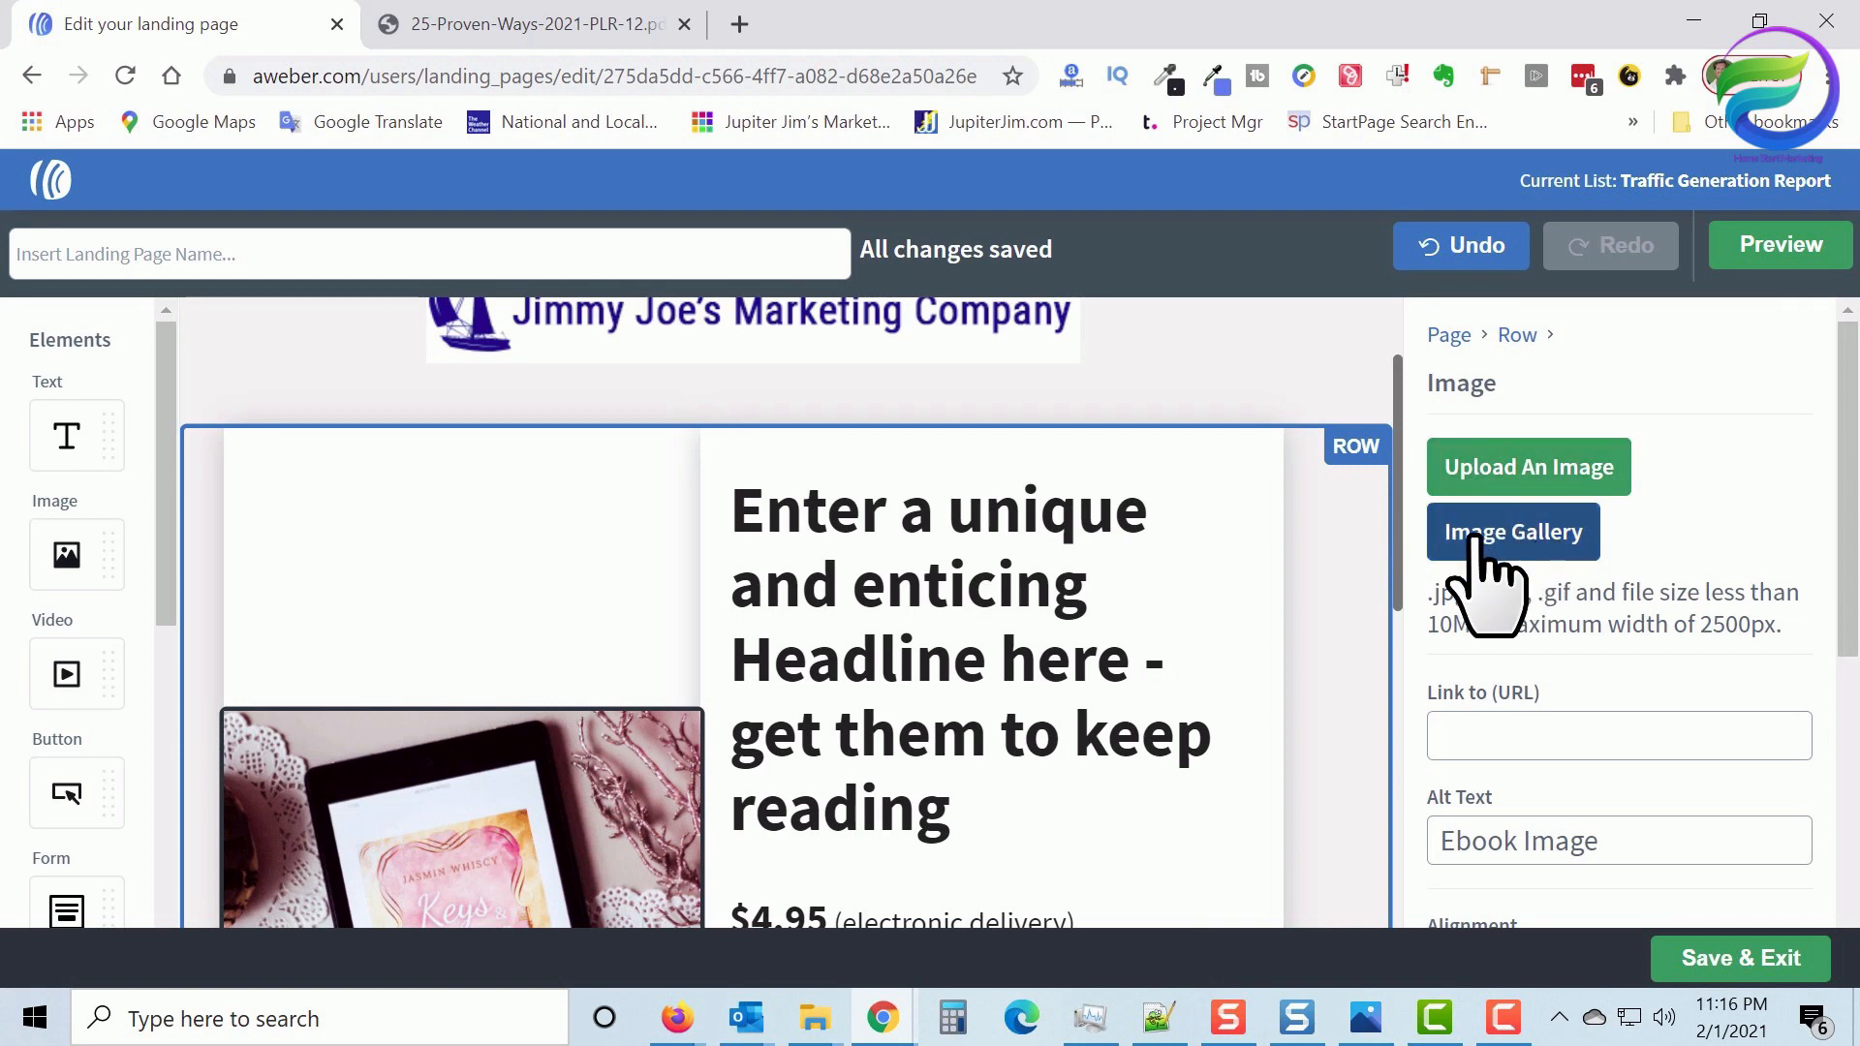
Replace the ebook image with the "25 Proven Ways" cover from the first page of My Images and check it beside the text
left_click(1513, 541)
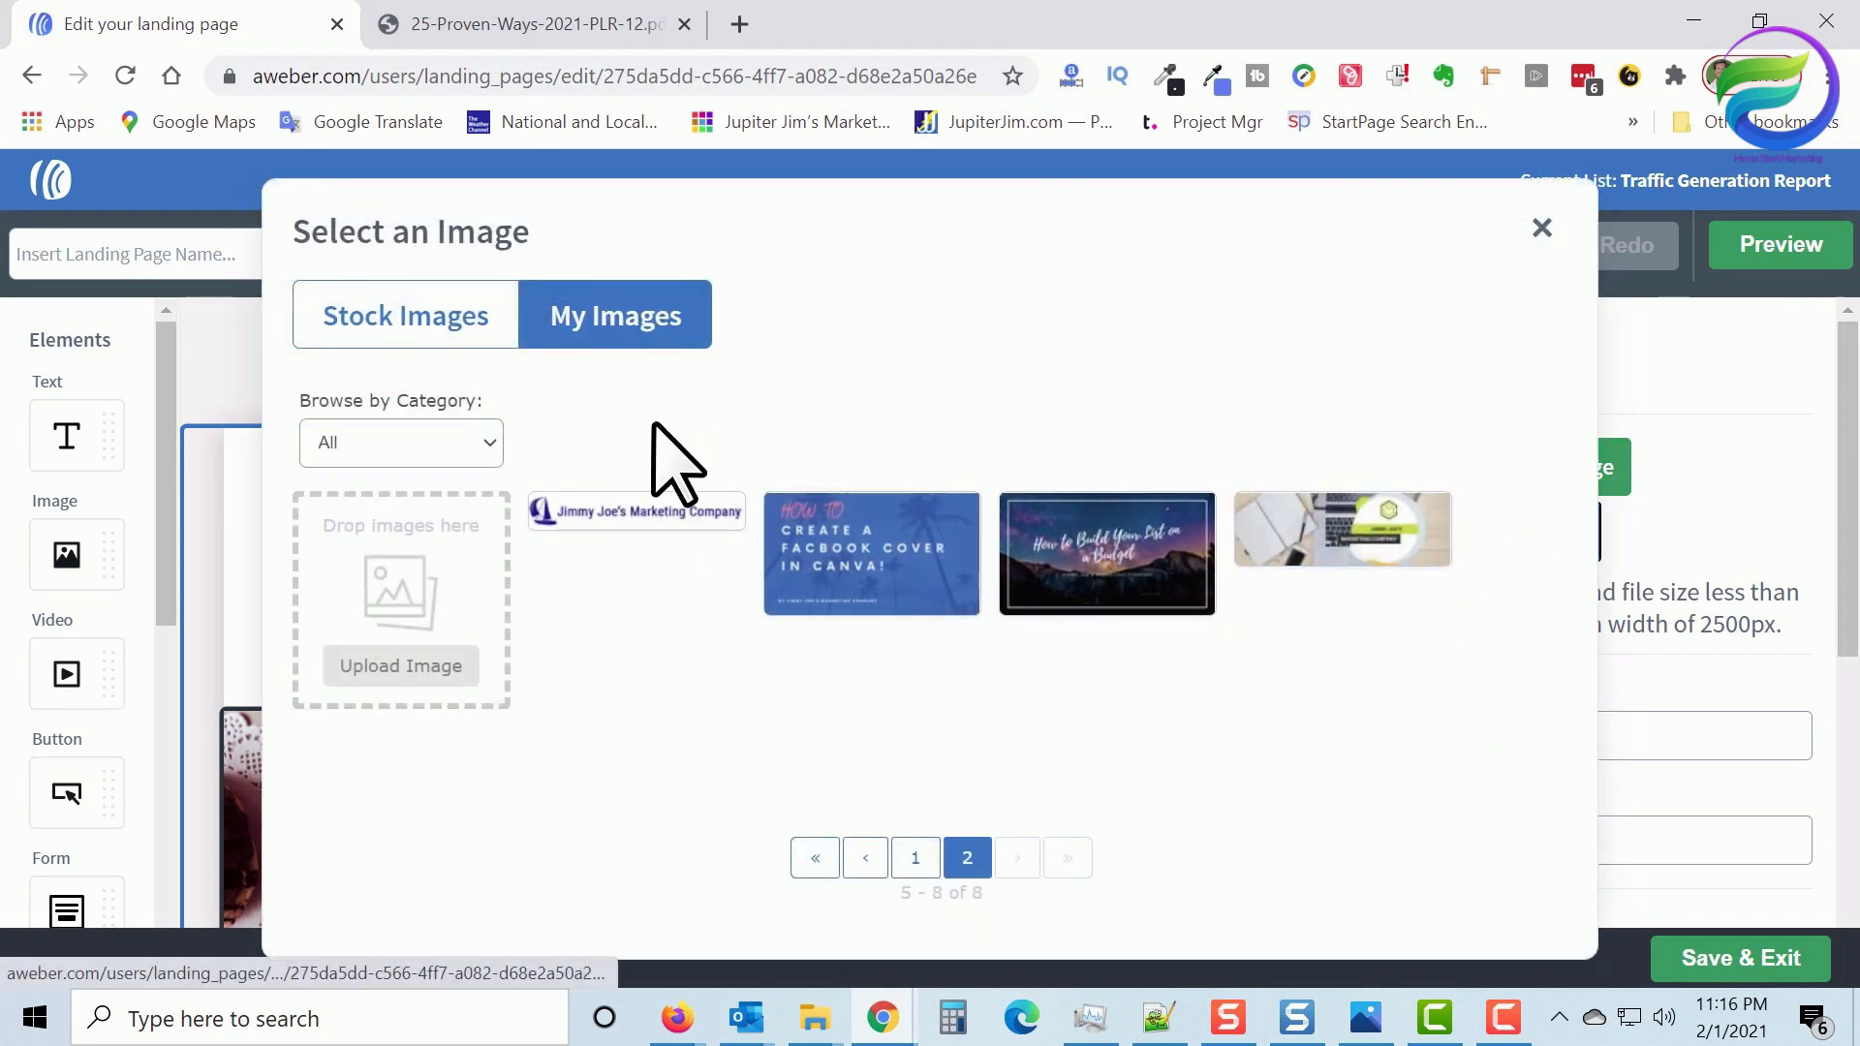
left_click(914, 858)
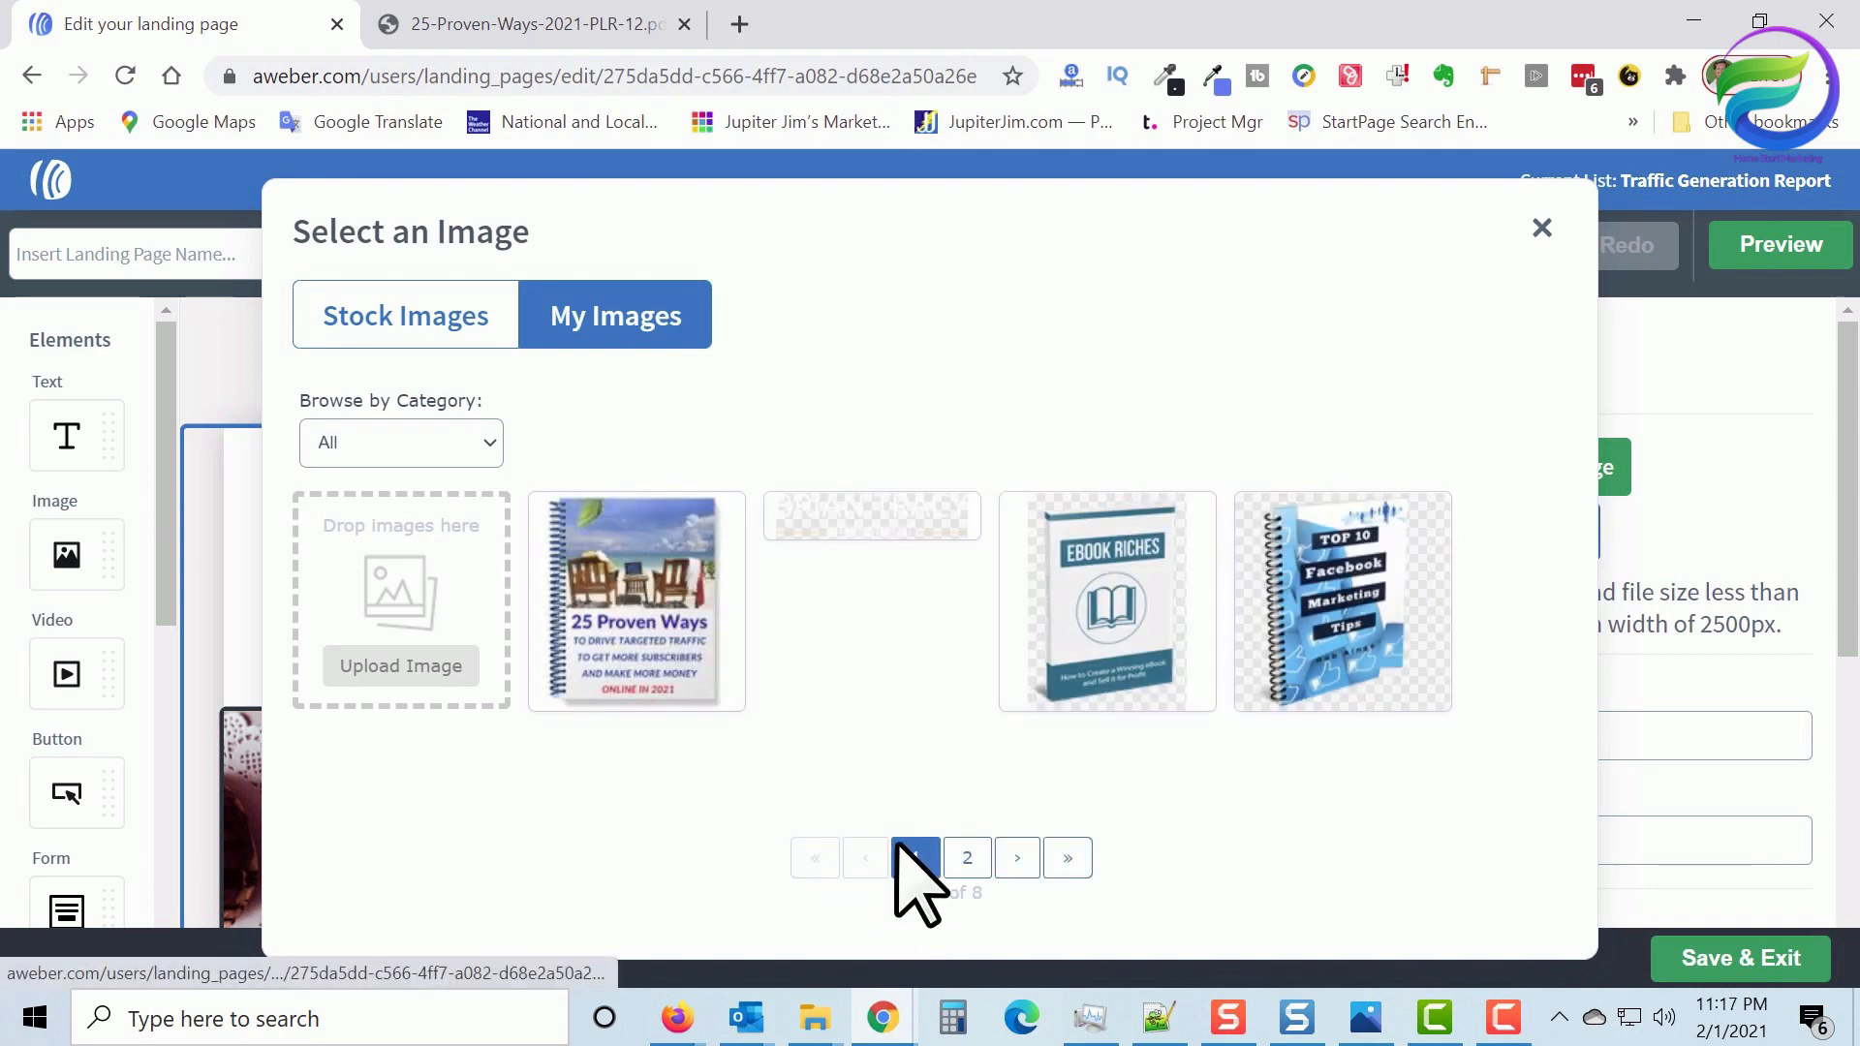
left_click(642, 662)
scroll(659, 678, "down", 3)
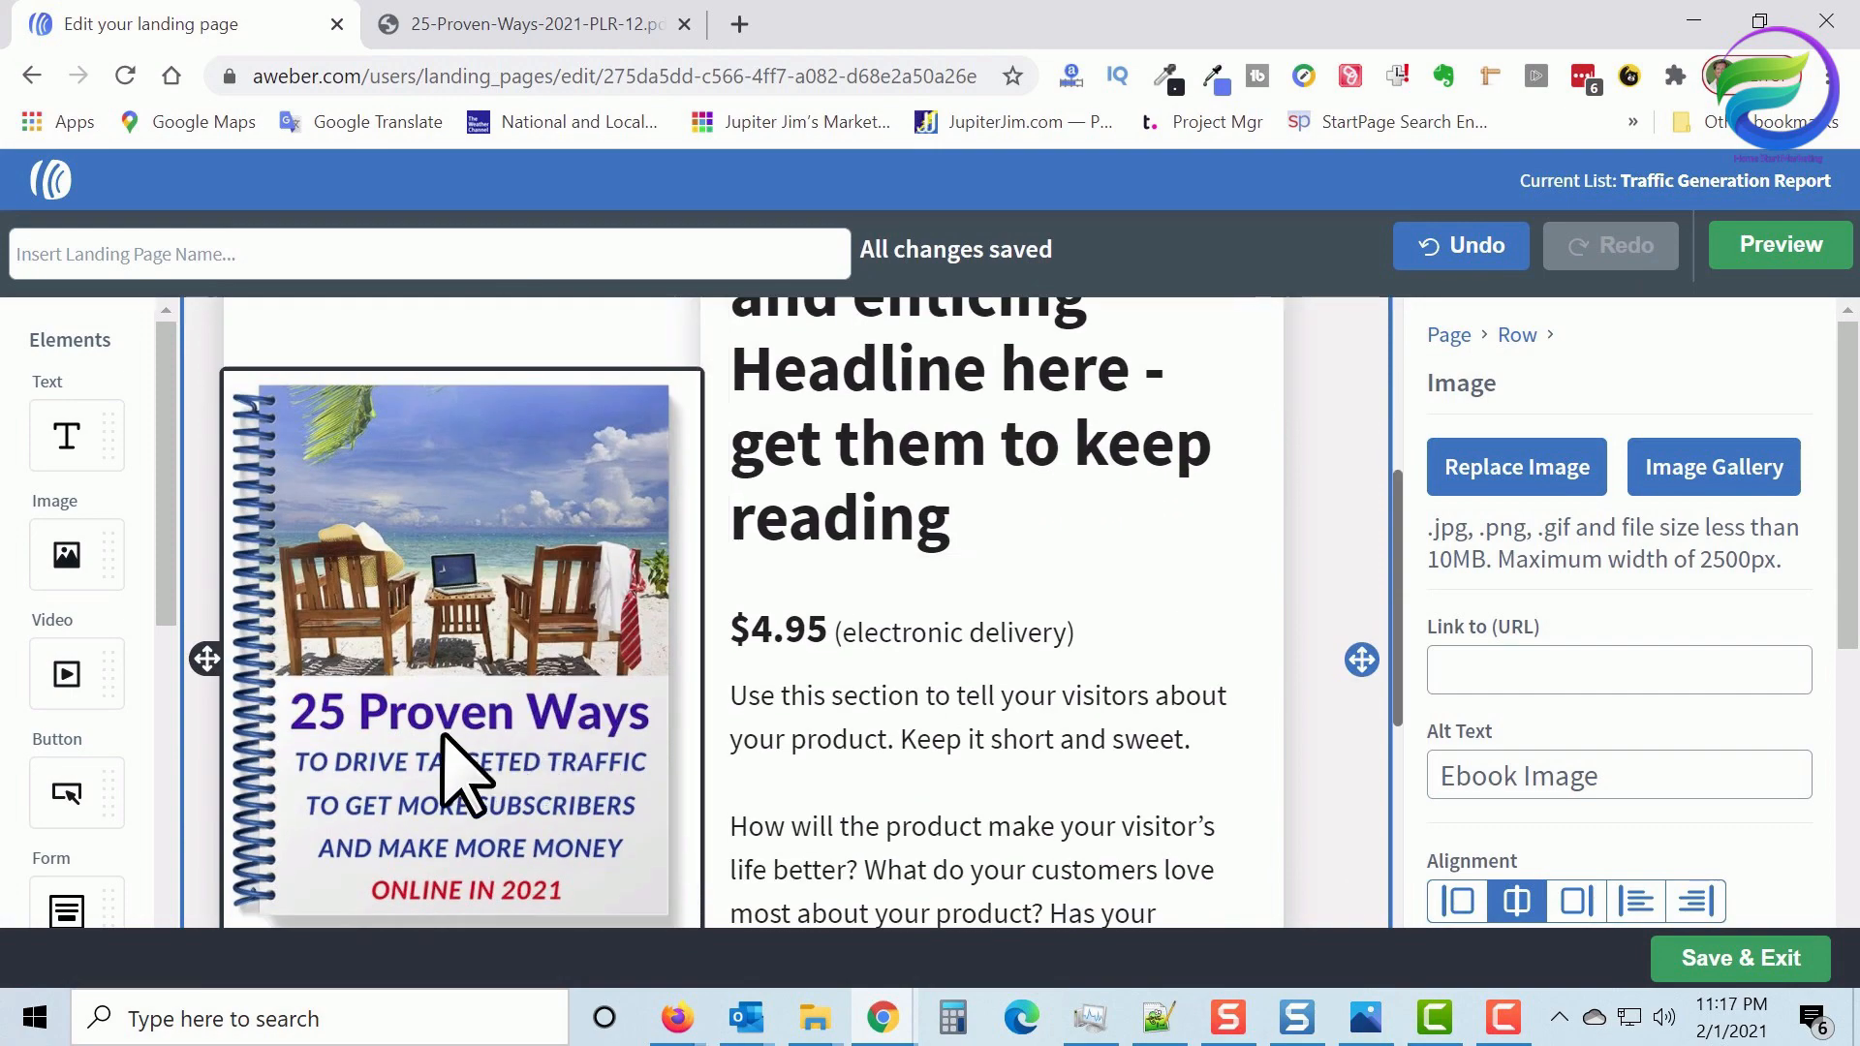
scroll(465, 775, "down", 2)
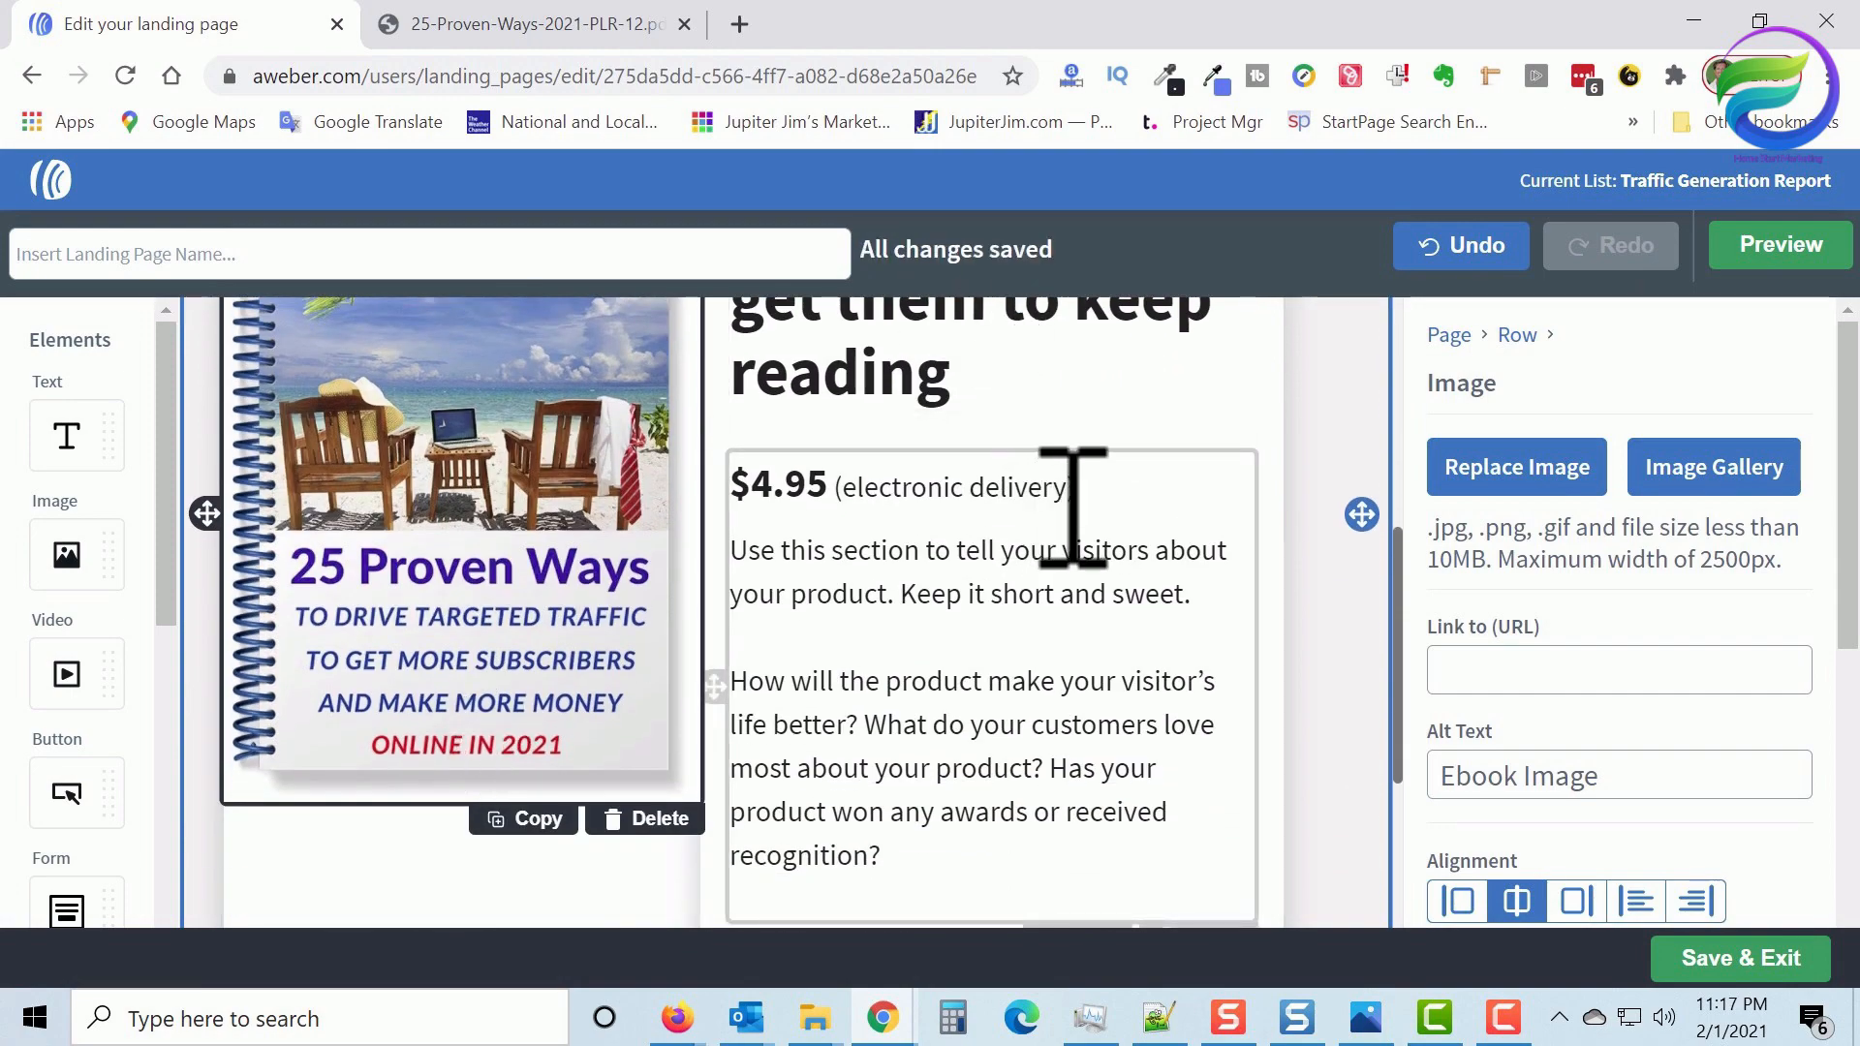
scroll(1072, 504, "up", 3)
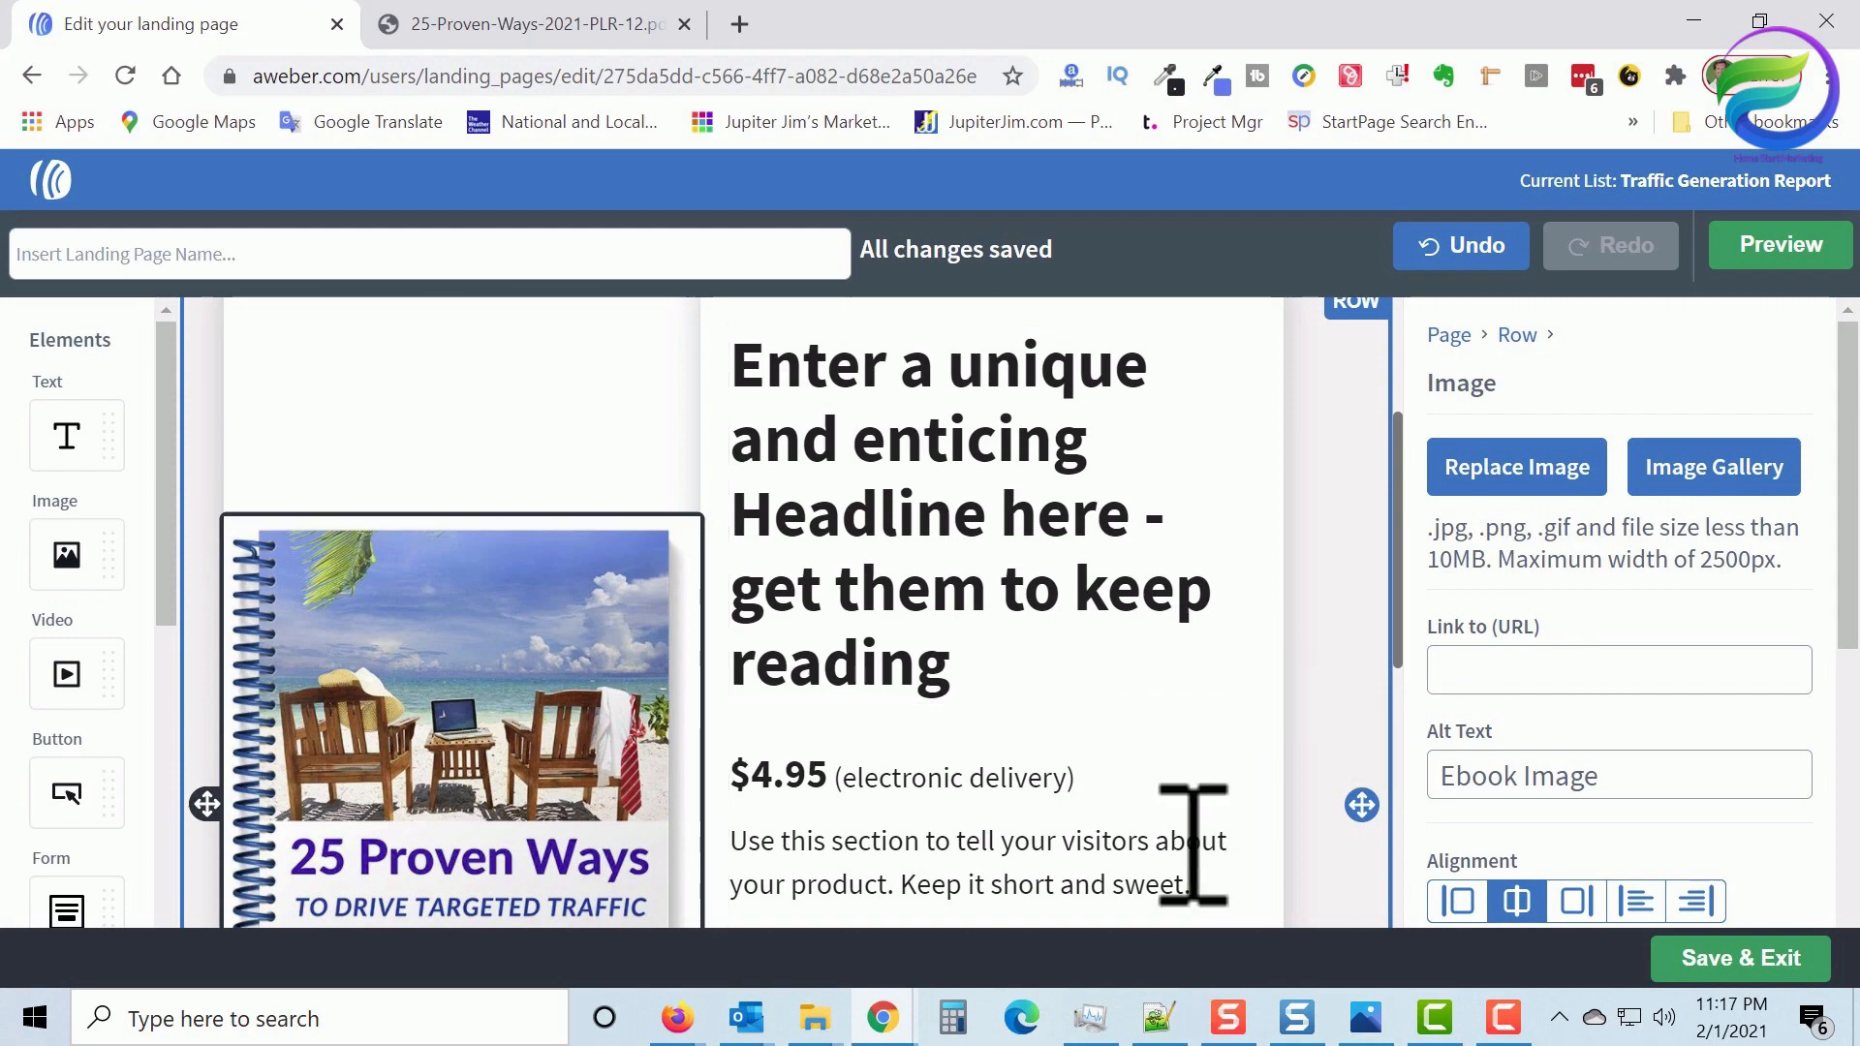
Switch to Notepad++ and copy the line "Start Driving Traffic to Your Site and Building Your List!" from opt-in-box-1.txt
left_click(1158, 1019)
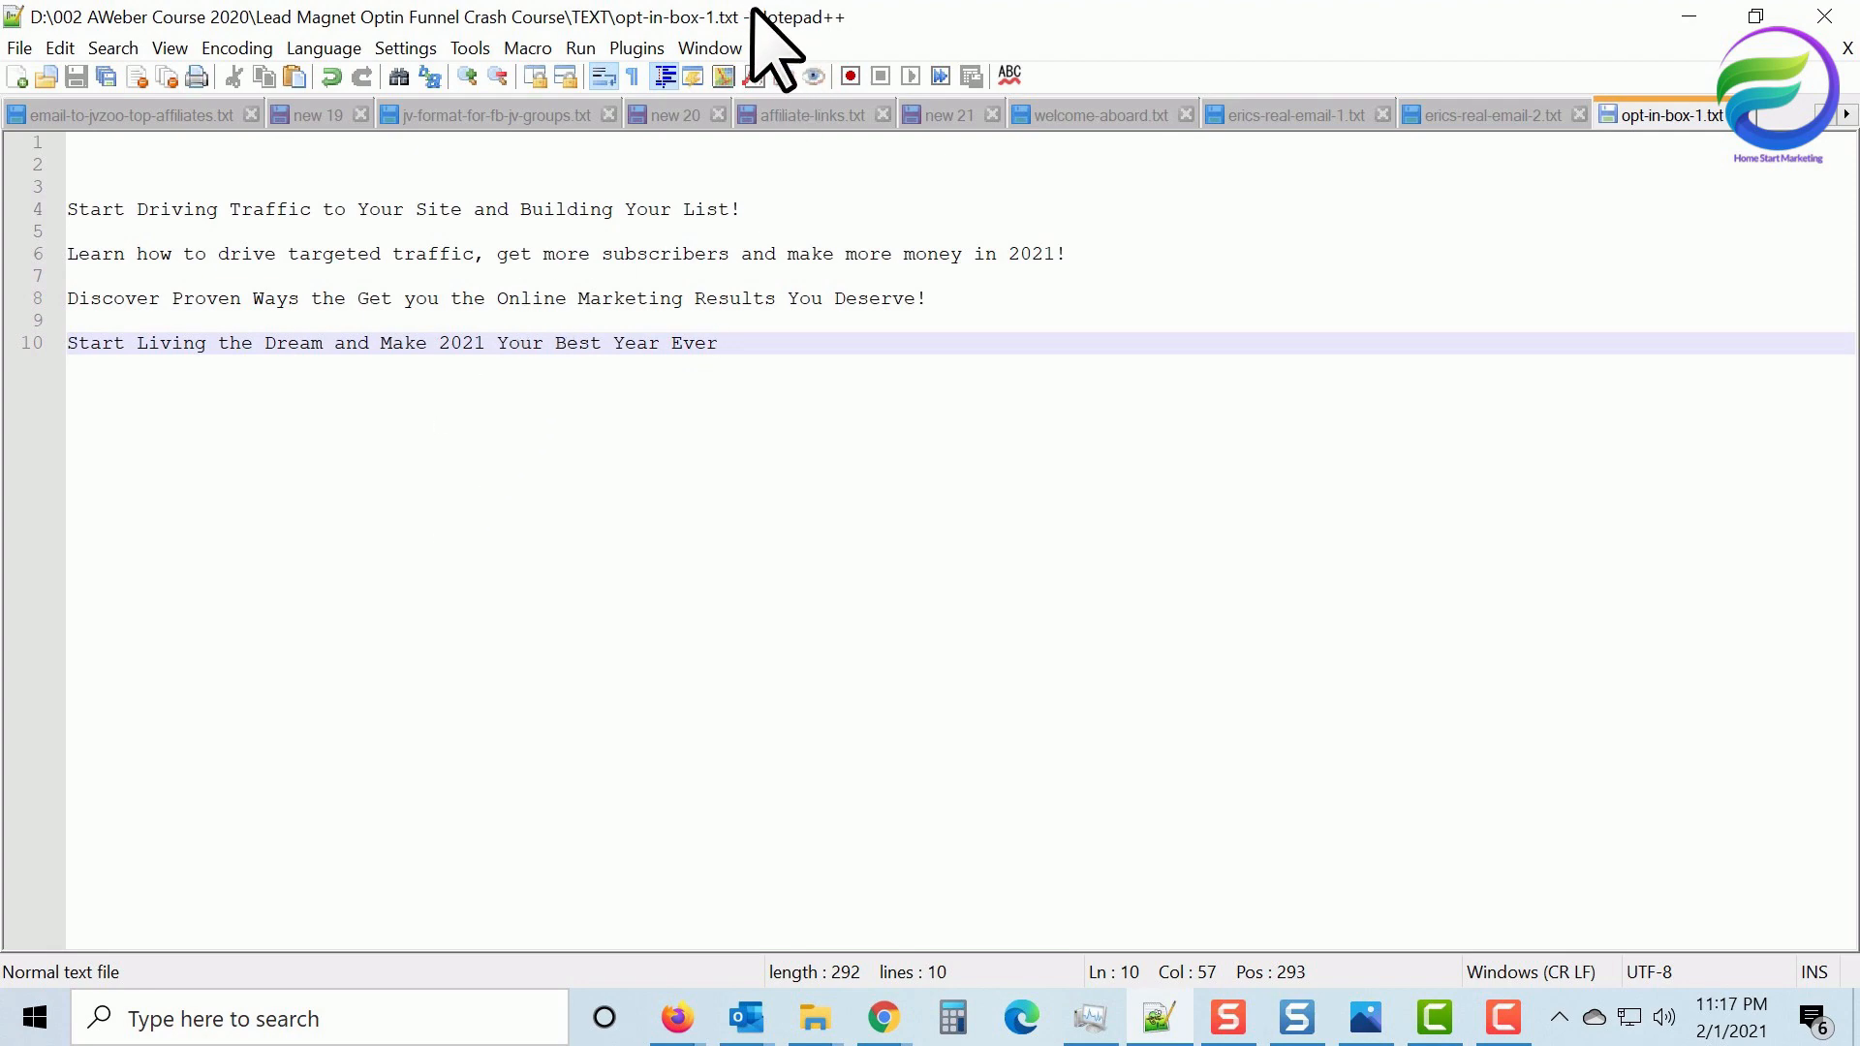
left_click_drag(754, 8, 826, 20)
double_click(826, 21)
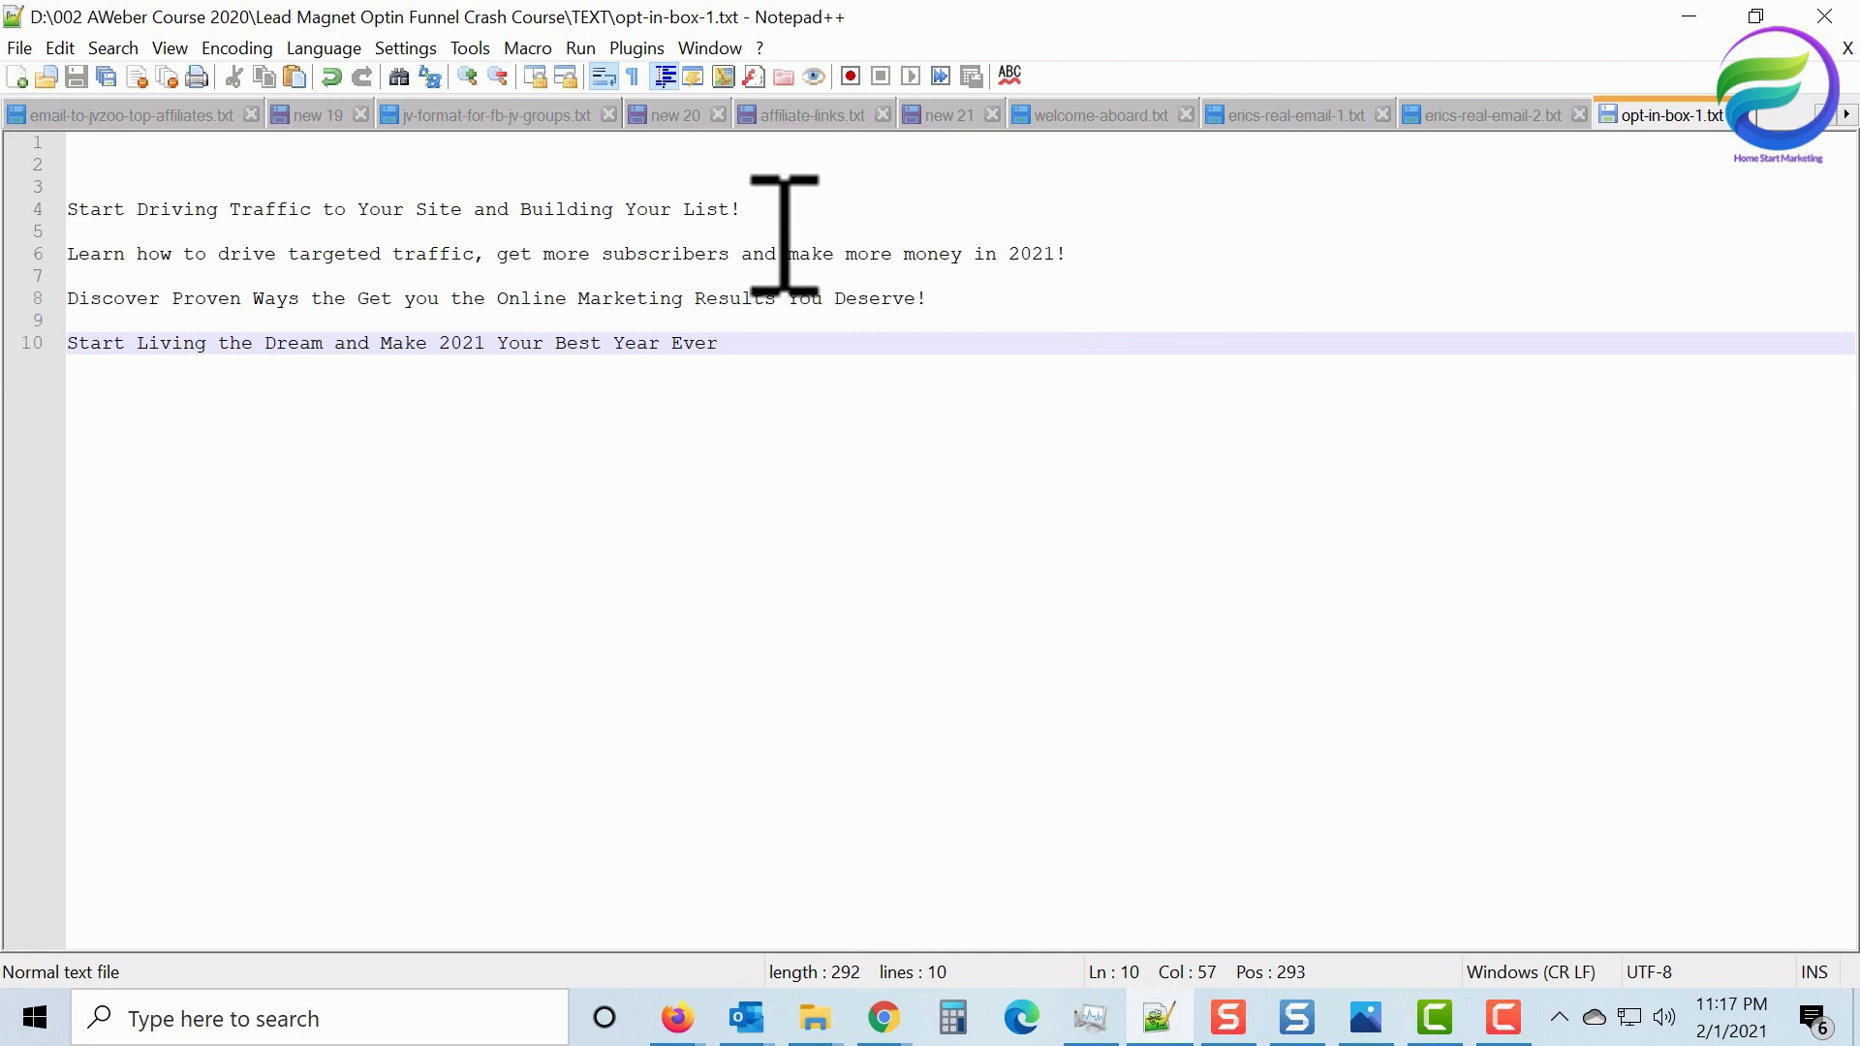
left_click_drag(784, 231, 68, 209)
key("ctrl+c")
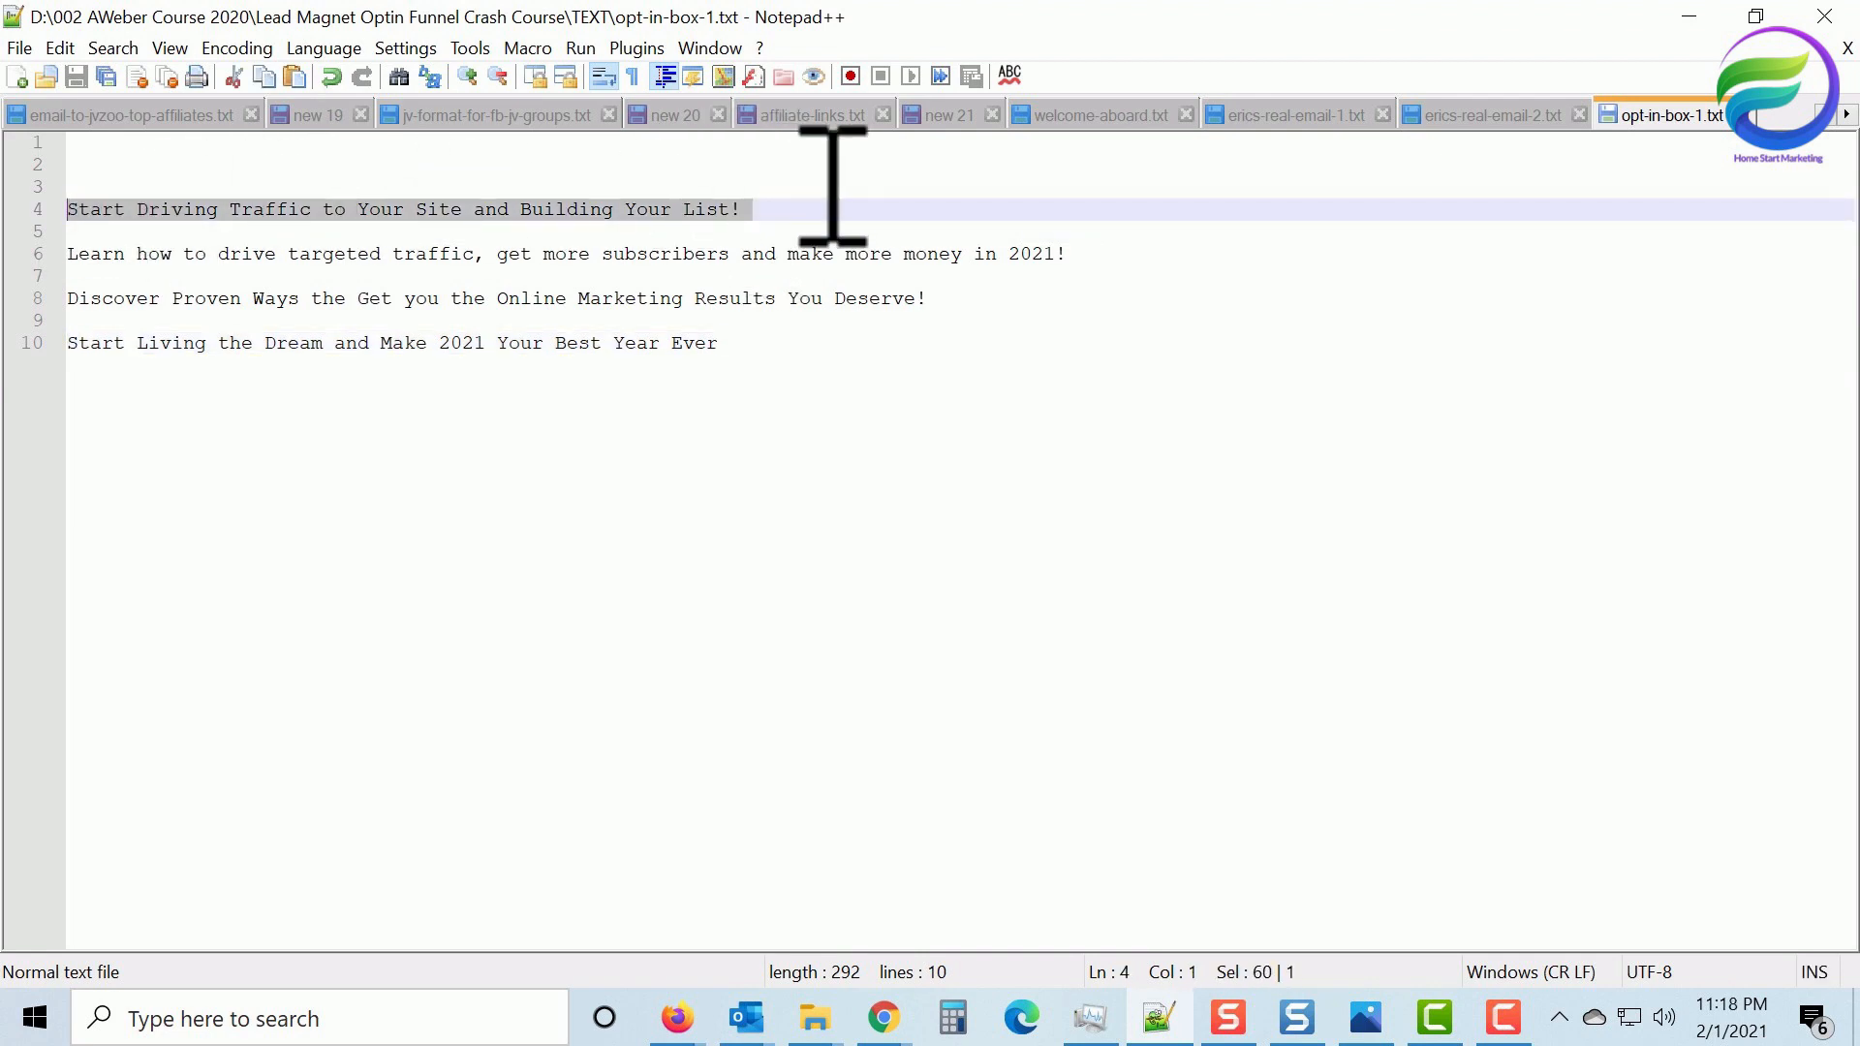
left_click(1163, 278)
Return to the landing page editor and replace the placeholder headline with the copied "Start Driving Traffic to Your Site and Building Your List!"
left_click(1690, 17)
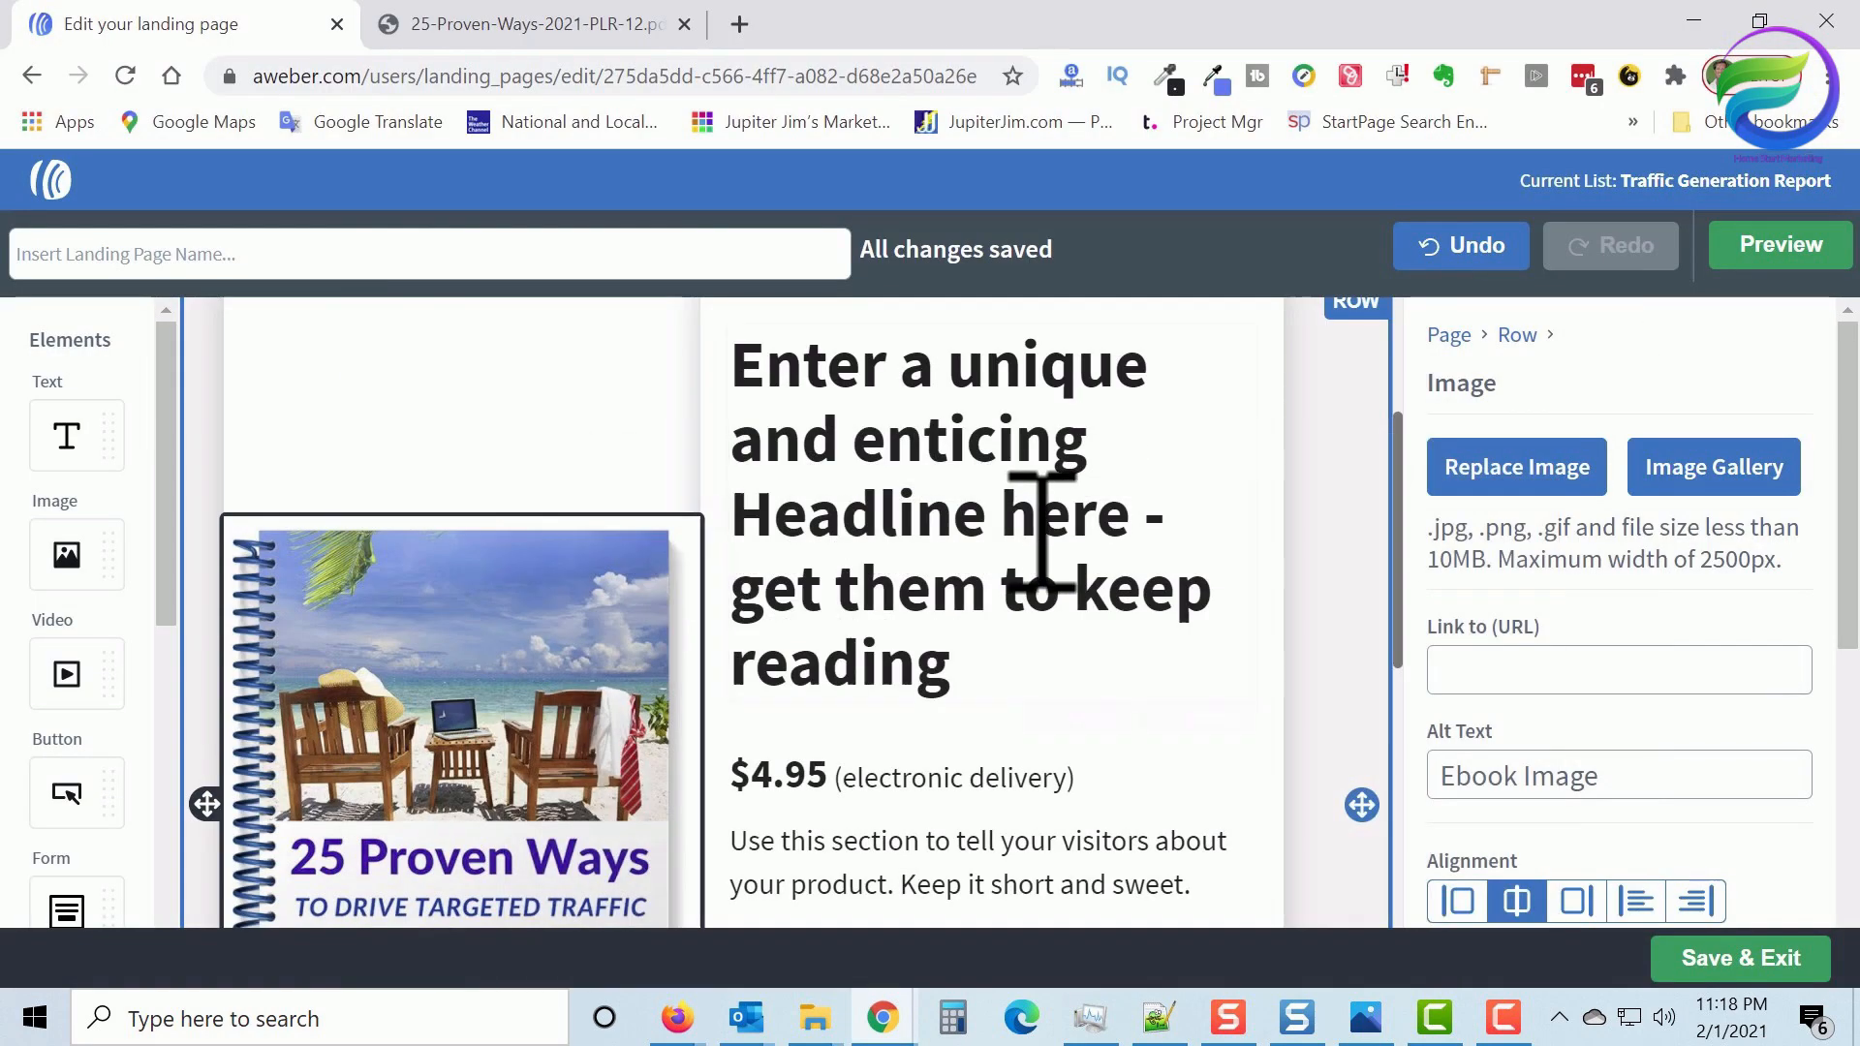
triple_click(920, 450)
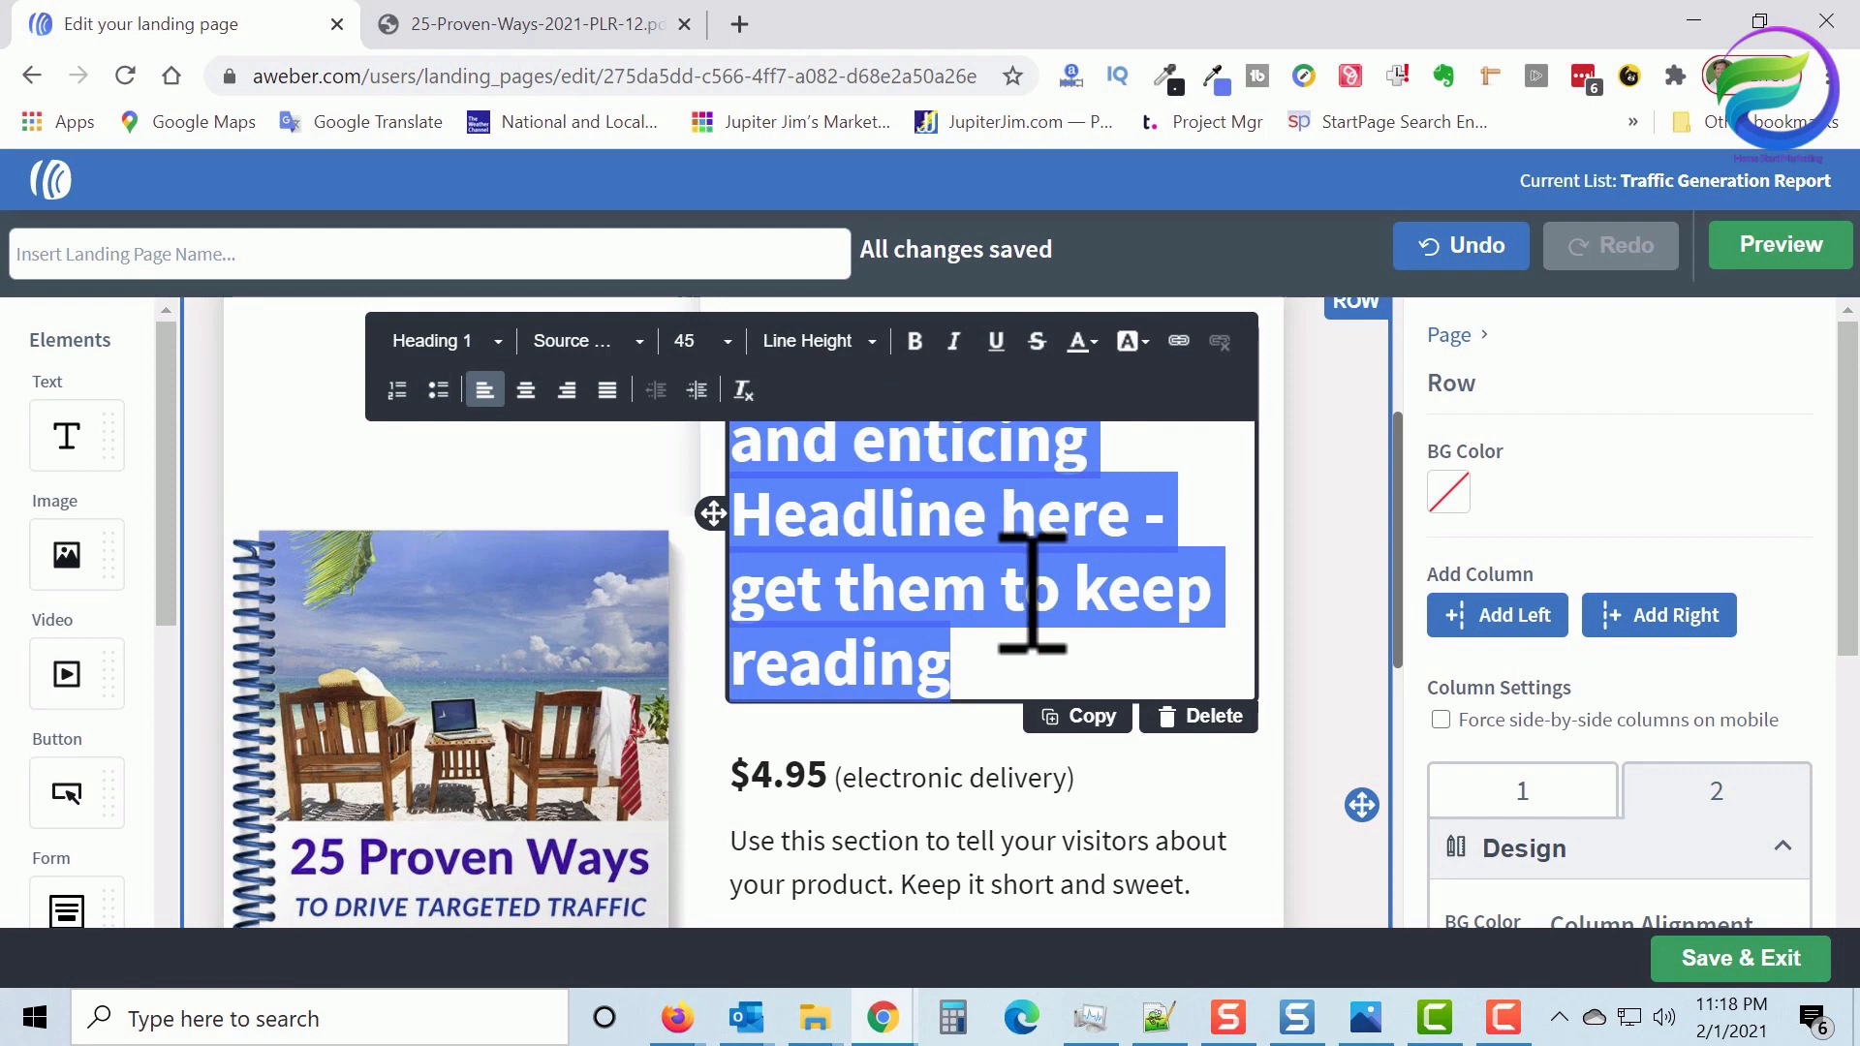
left_click(1036, 678)
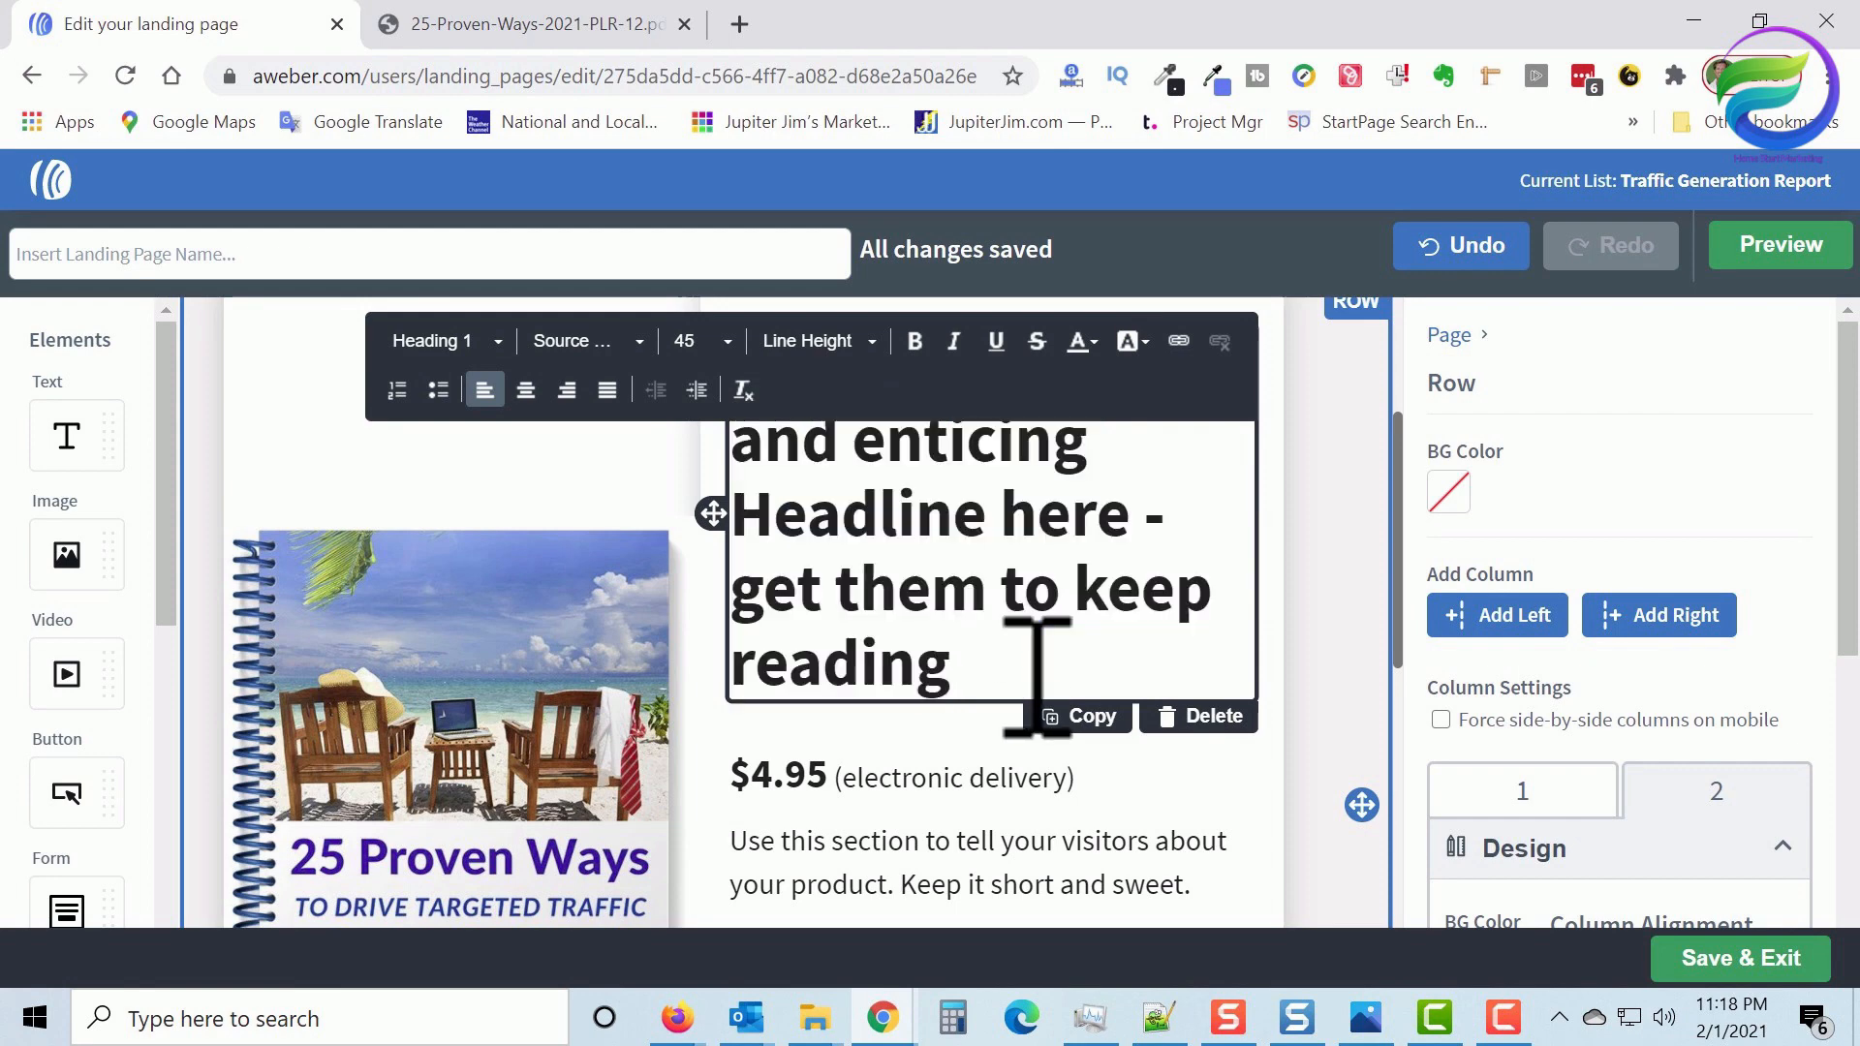
triple_click(1037, 673)
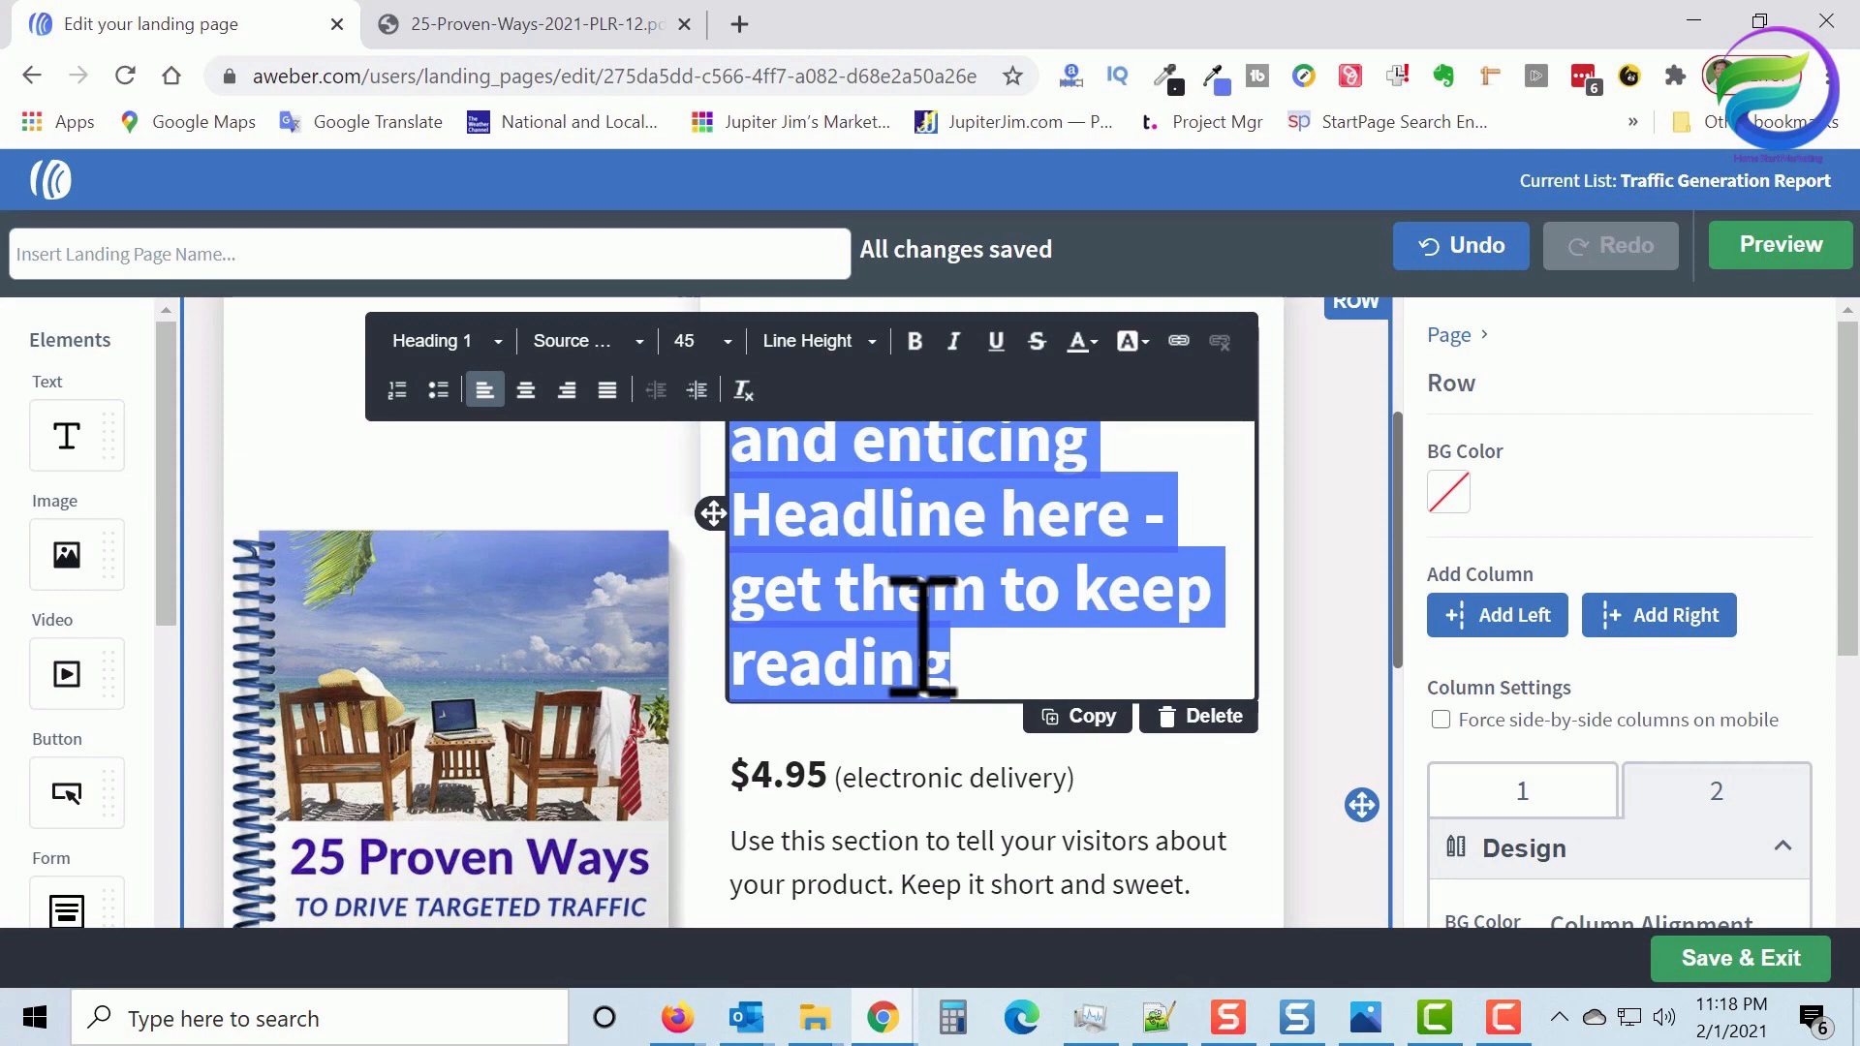
key("BackSpace")
scroll(926, 634, "up", 3)
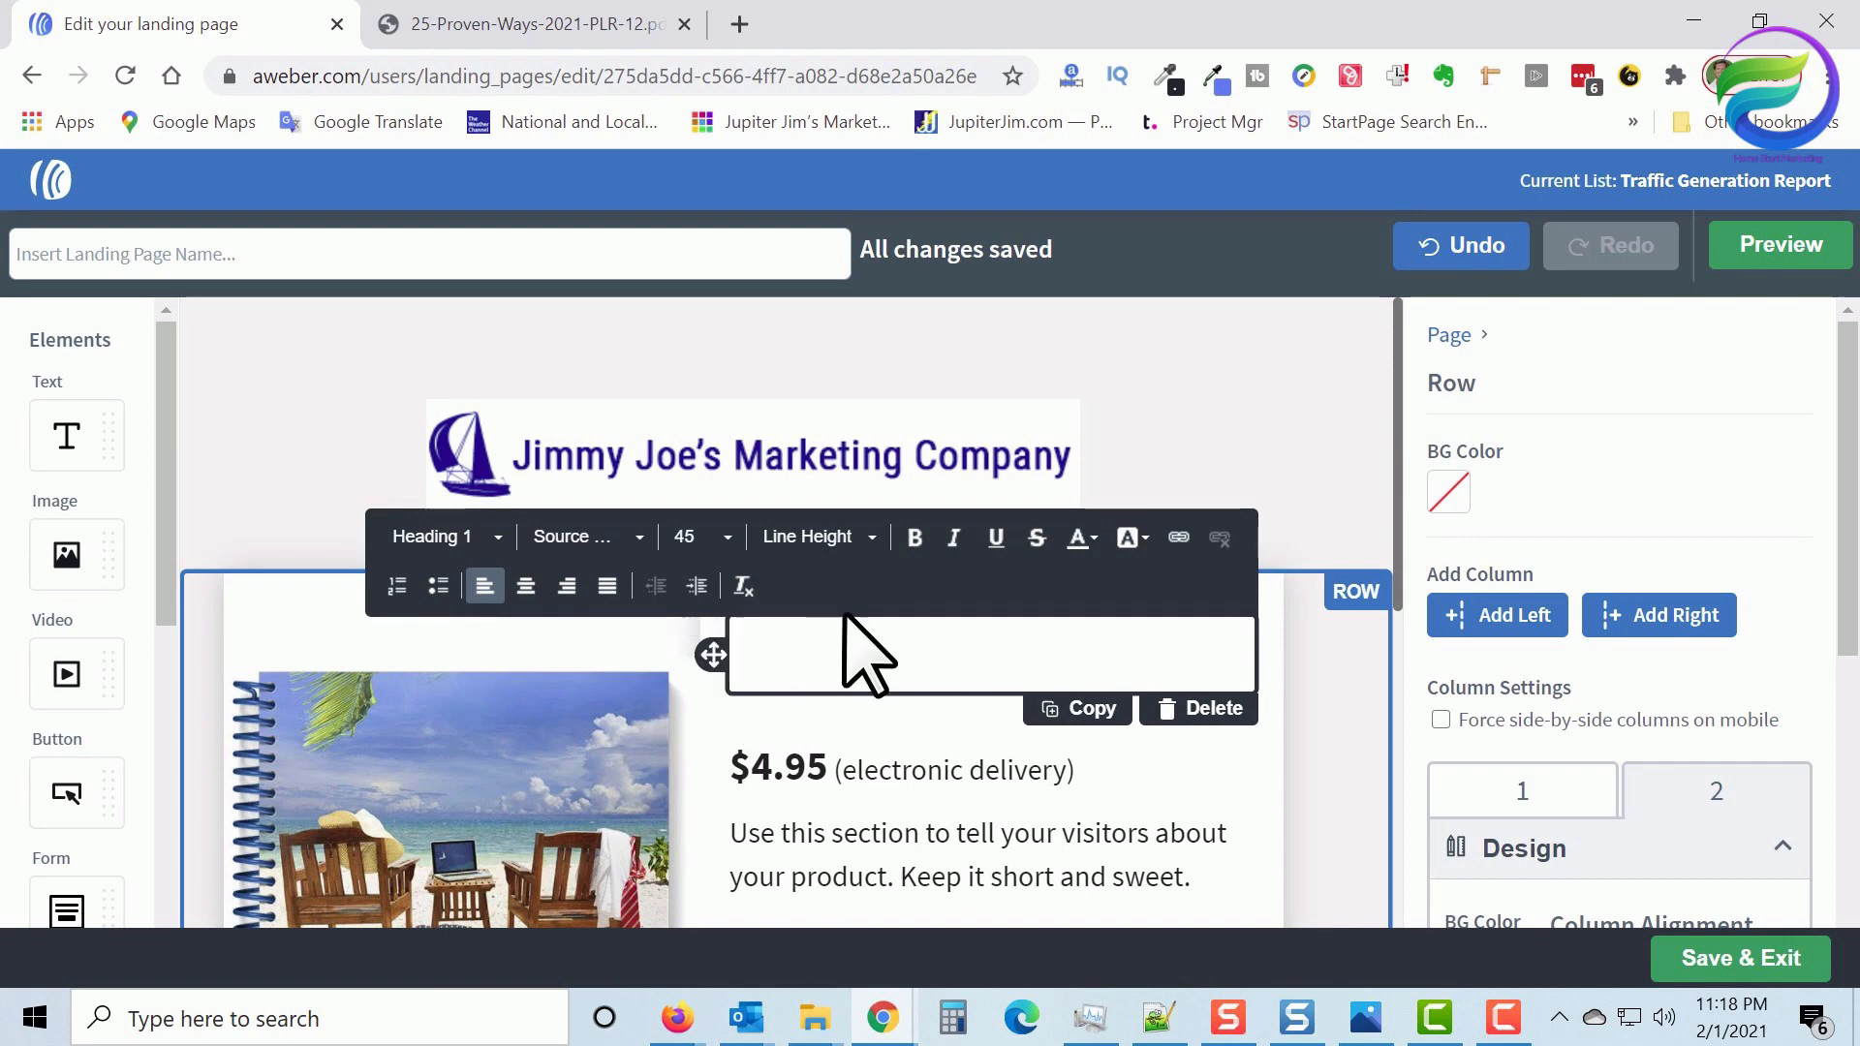
key("ctrl+v")
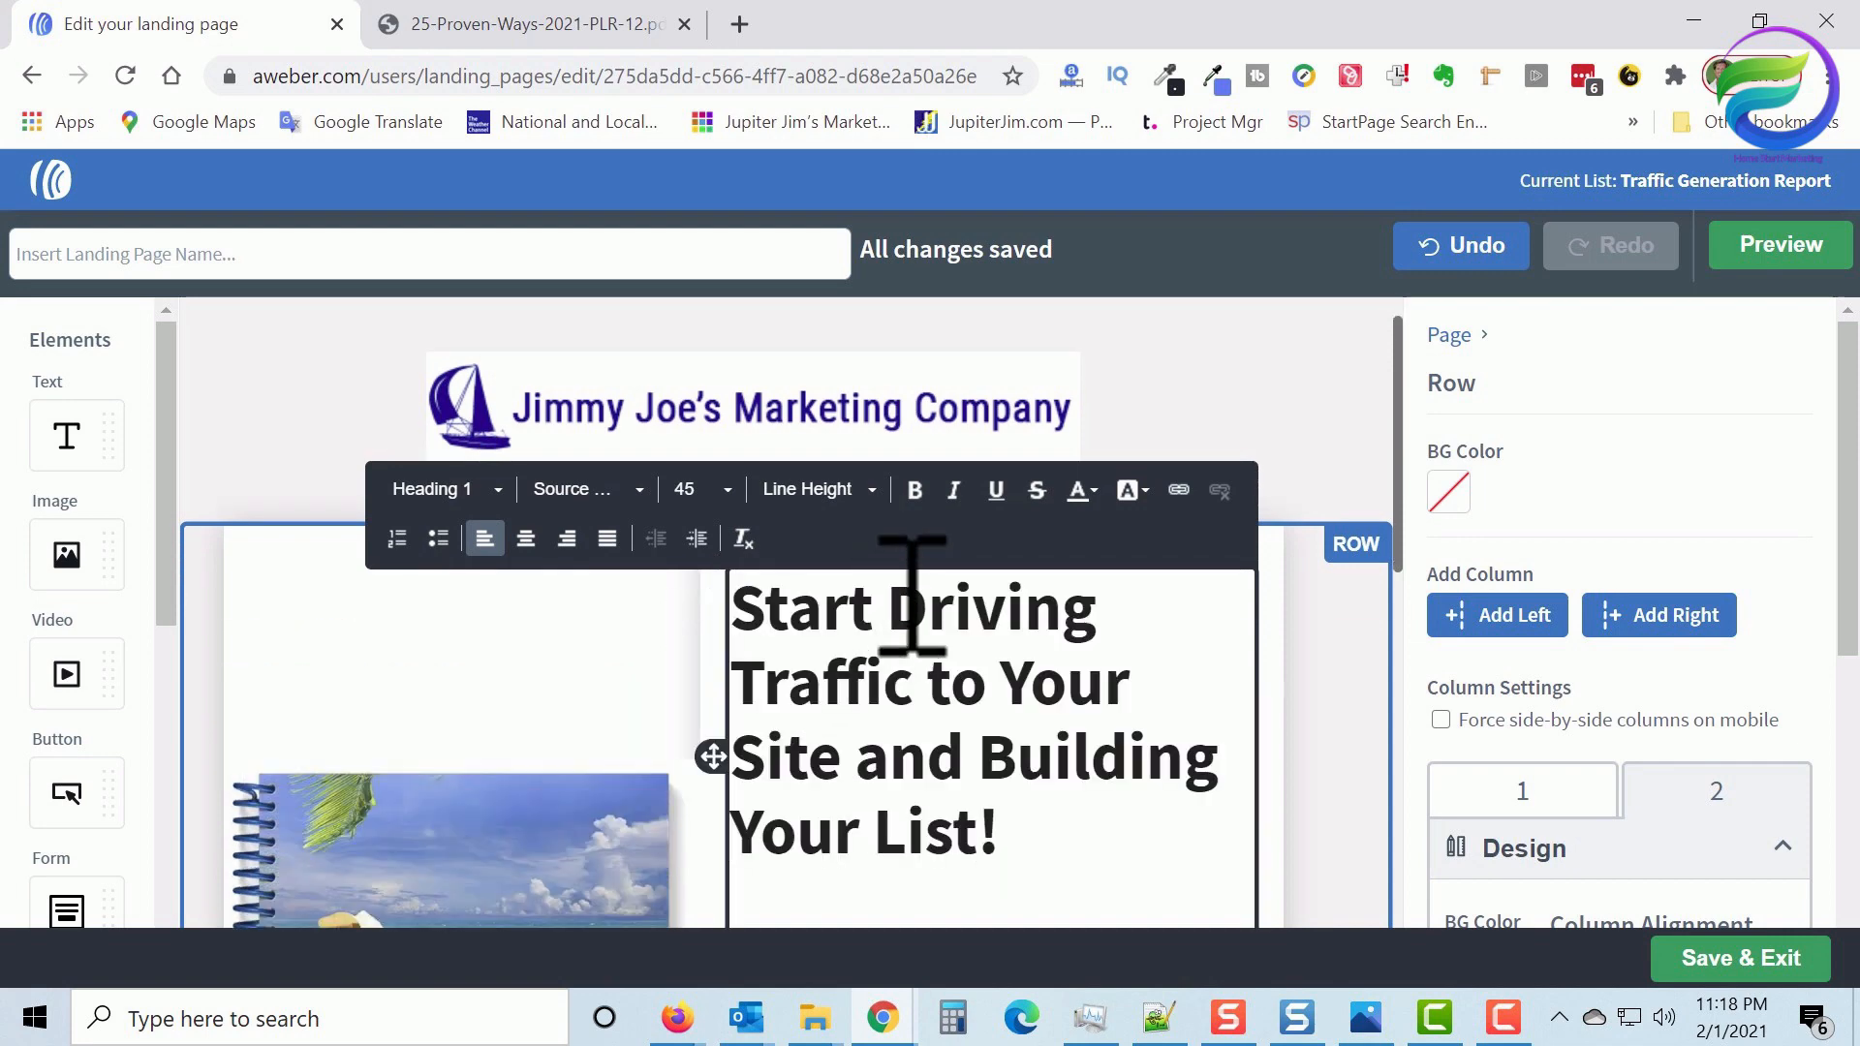
scroll(1088, 756, "down", 2)
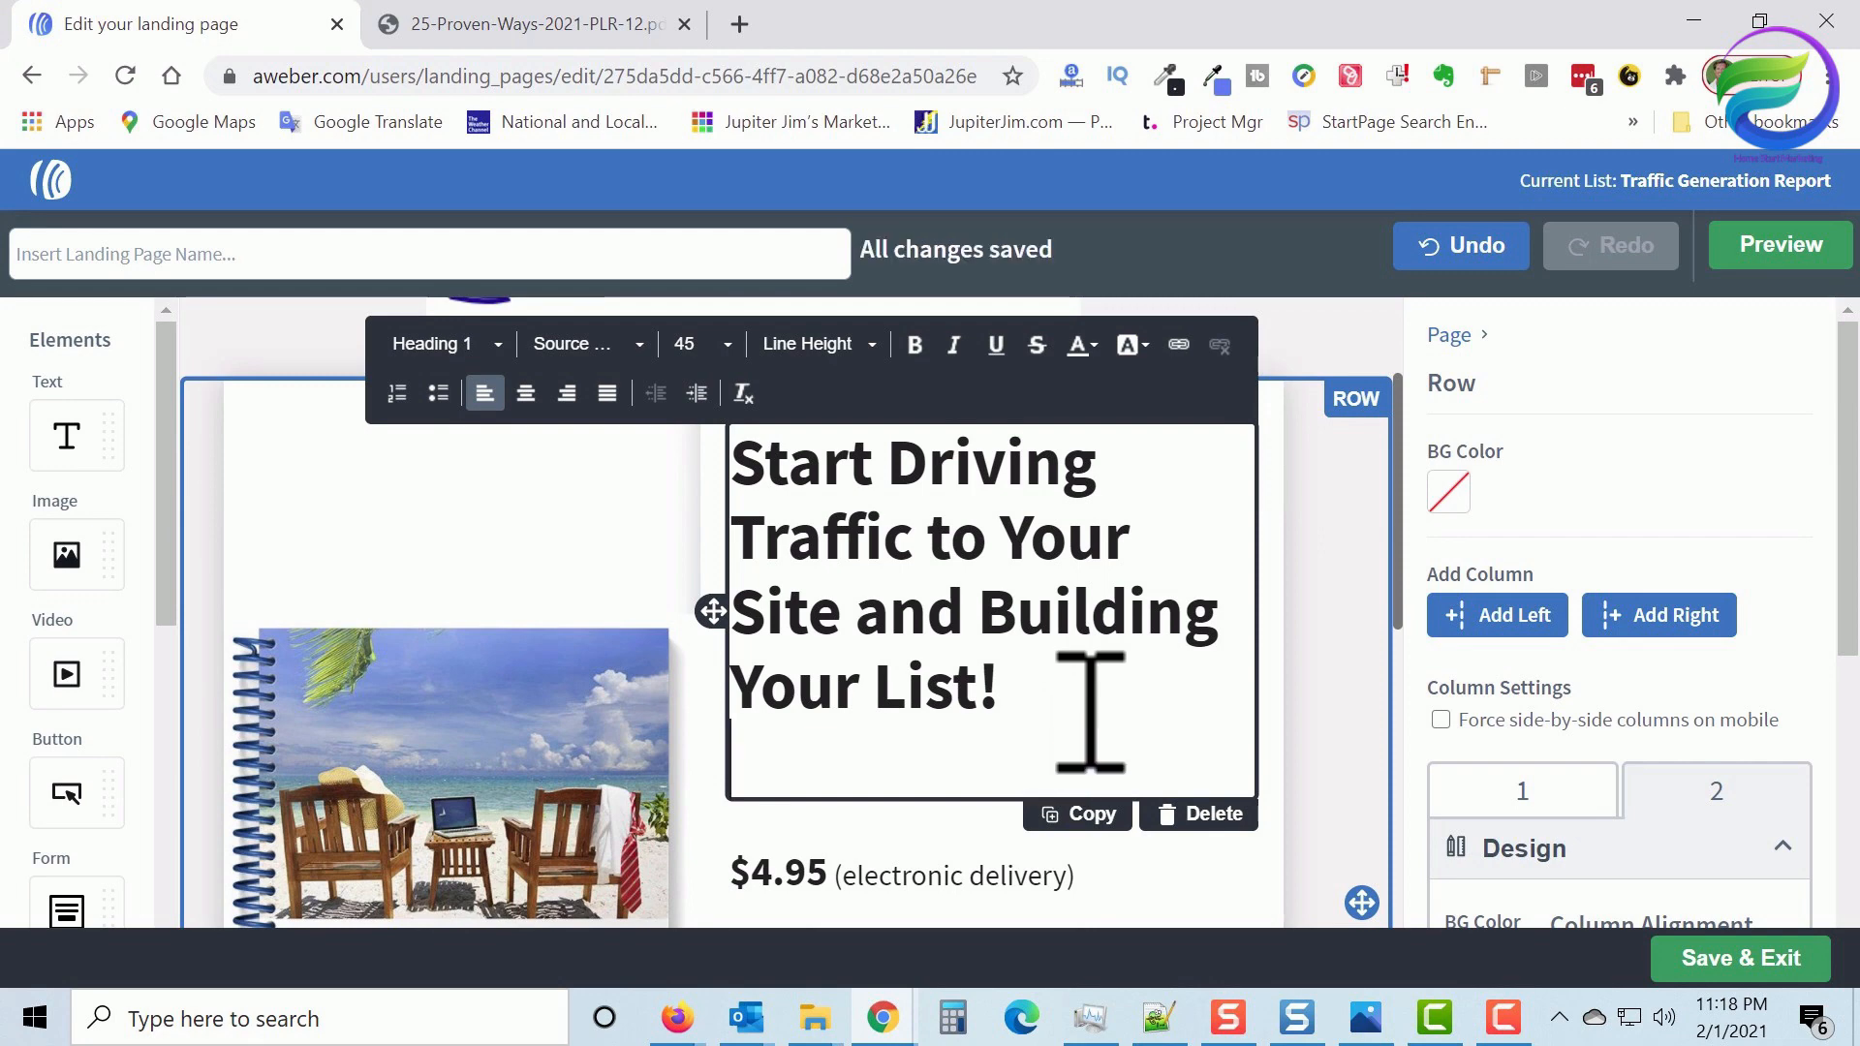
scroll(1091, 707, "up", 2)
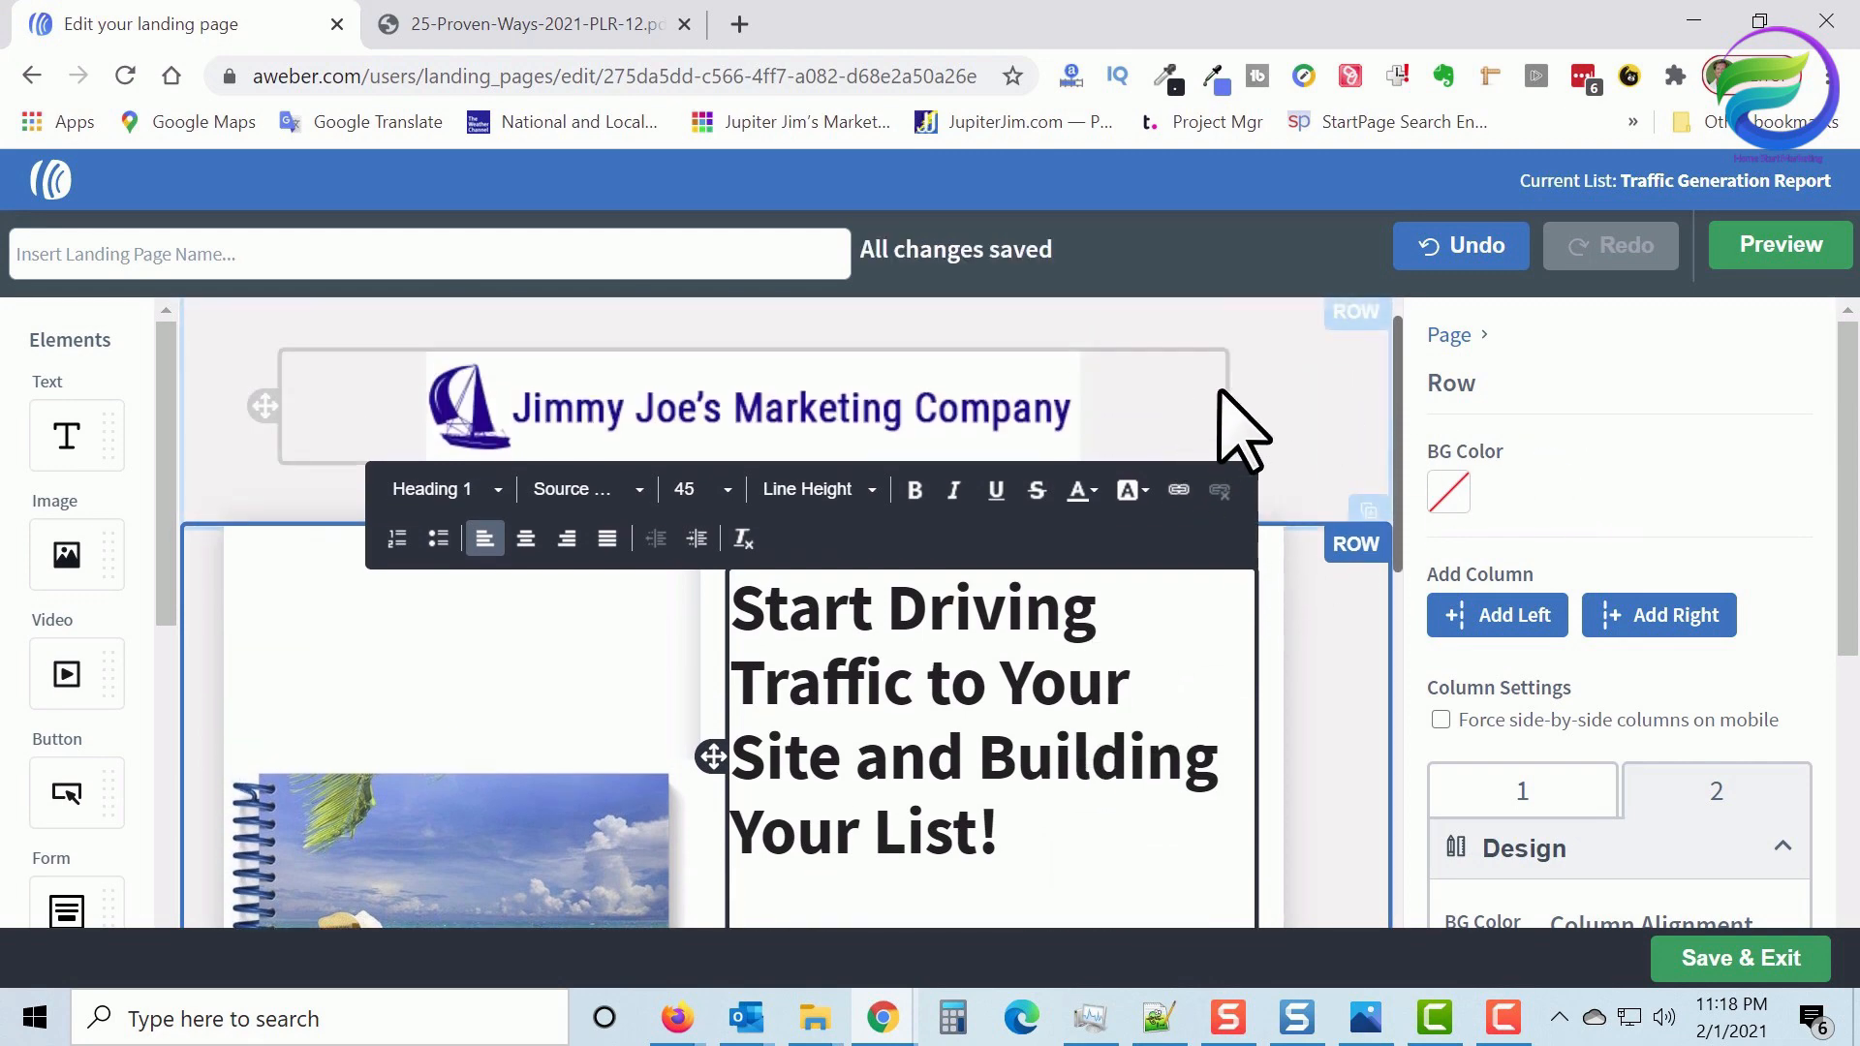
Delete the "$4.95 (electronic delivery)" line from the description text below the headline
scroll(1330, 677, "down", 4)
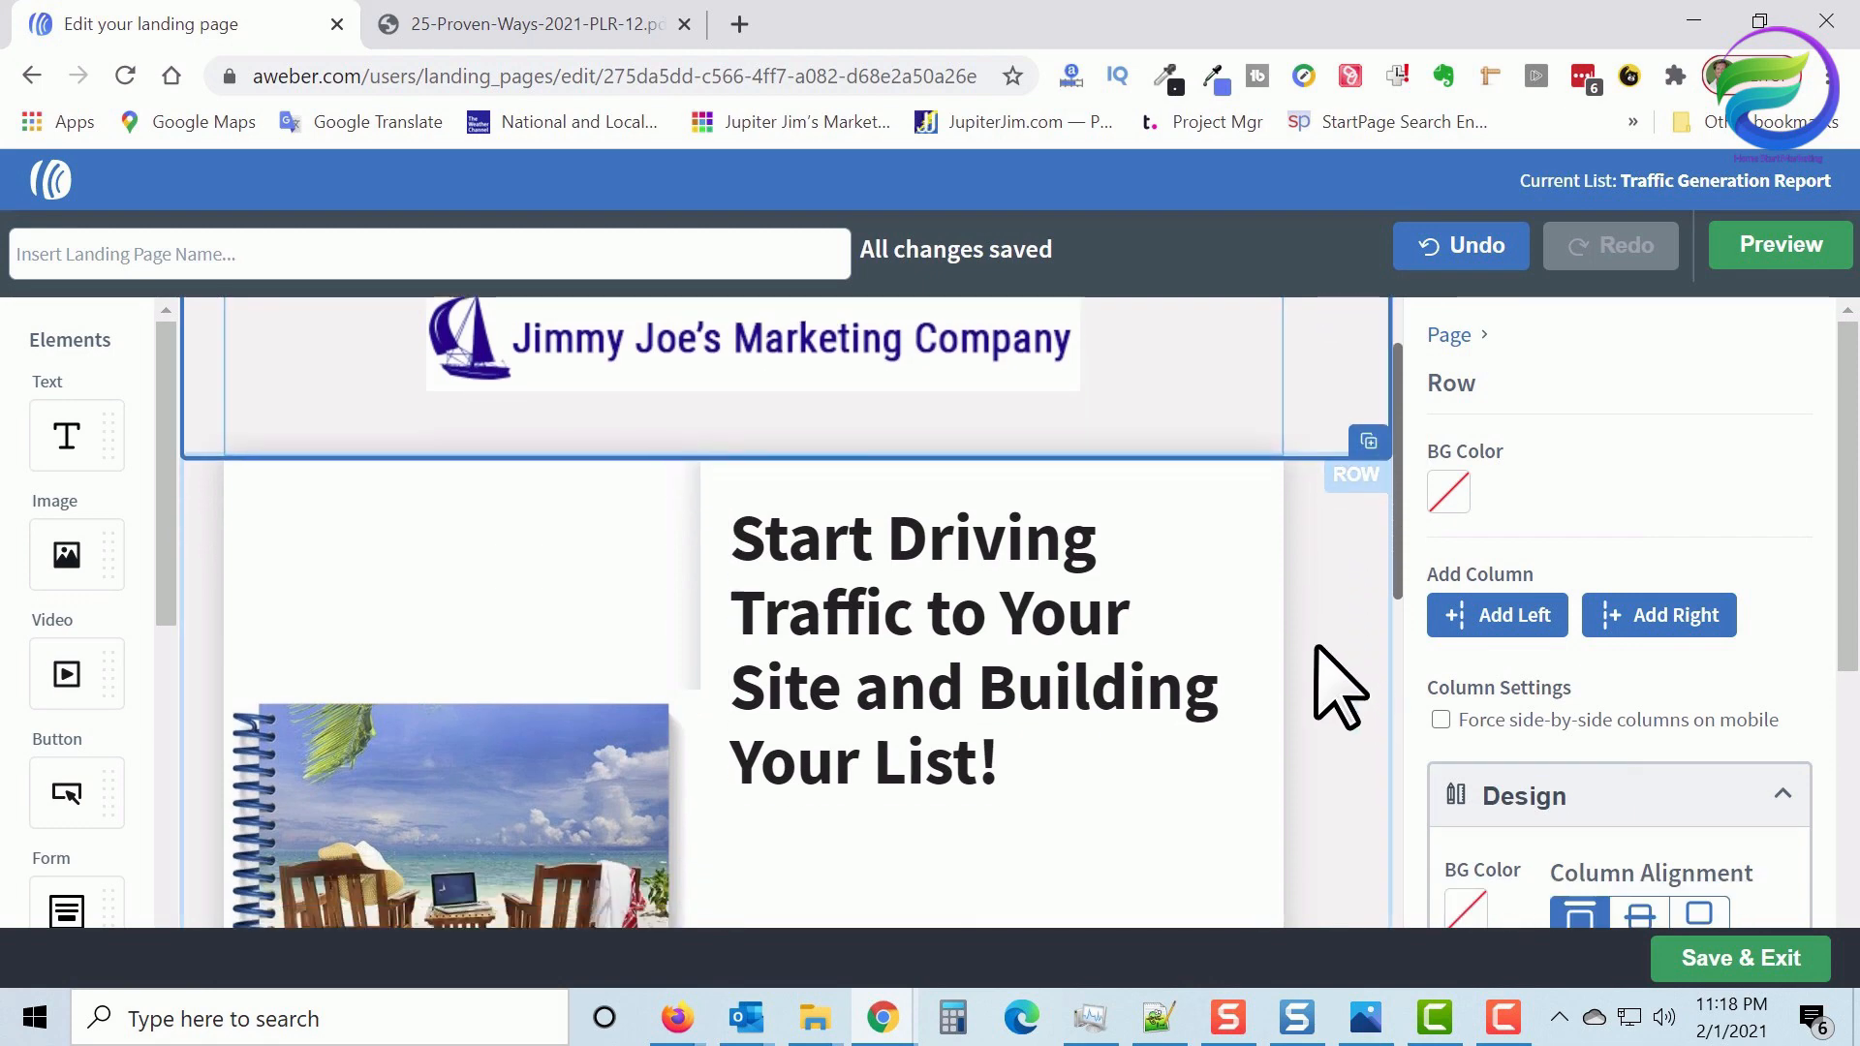
scroll(1266, 659, "down", 2)
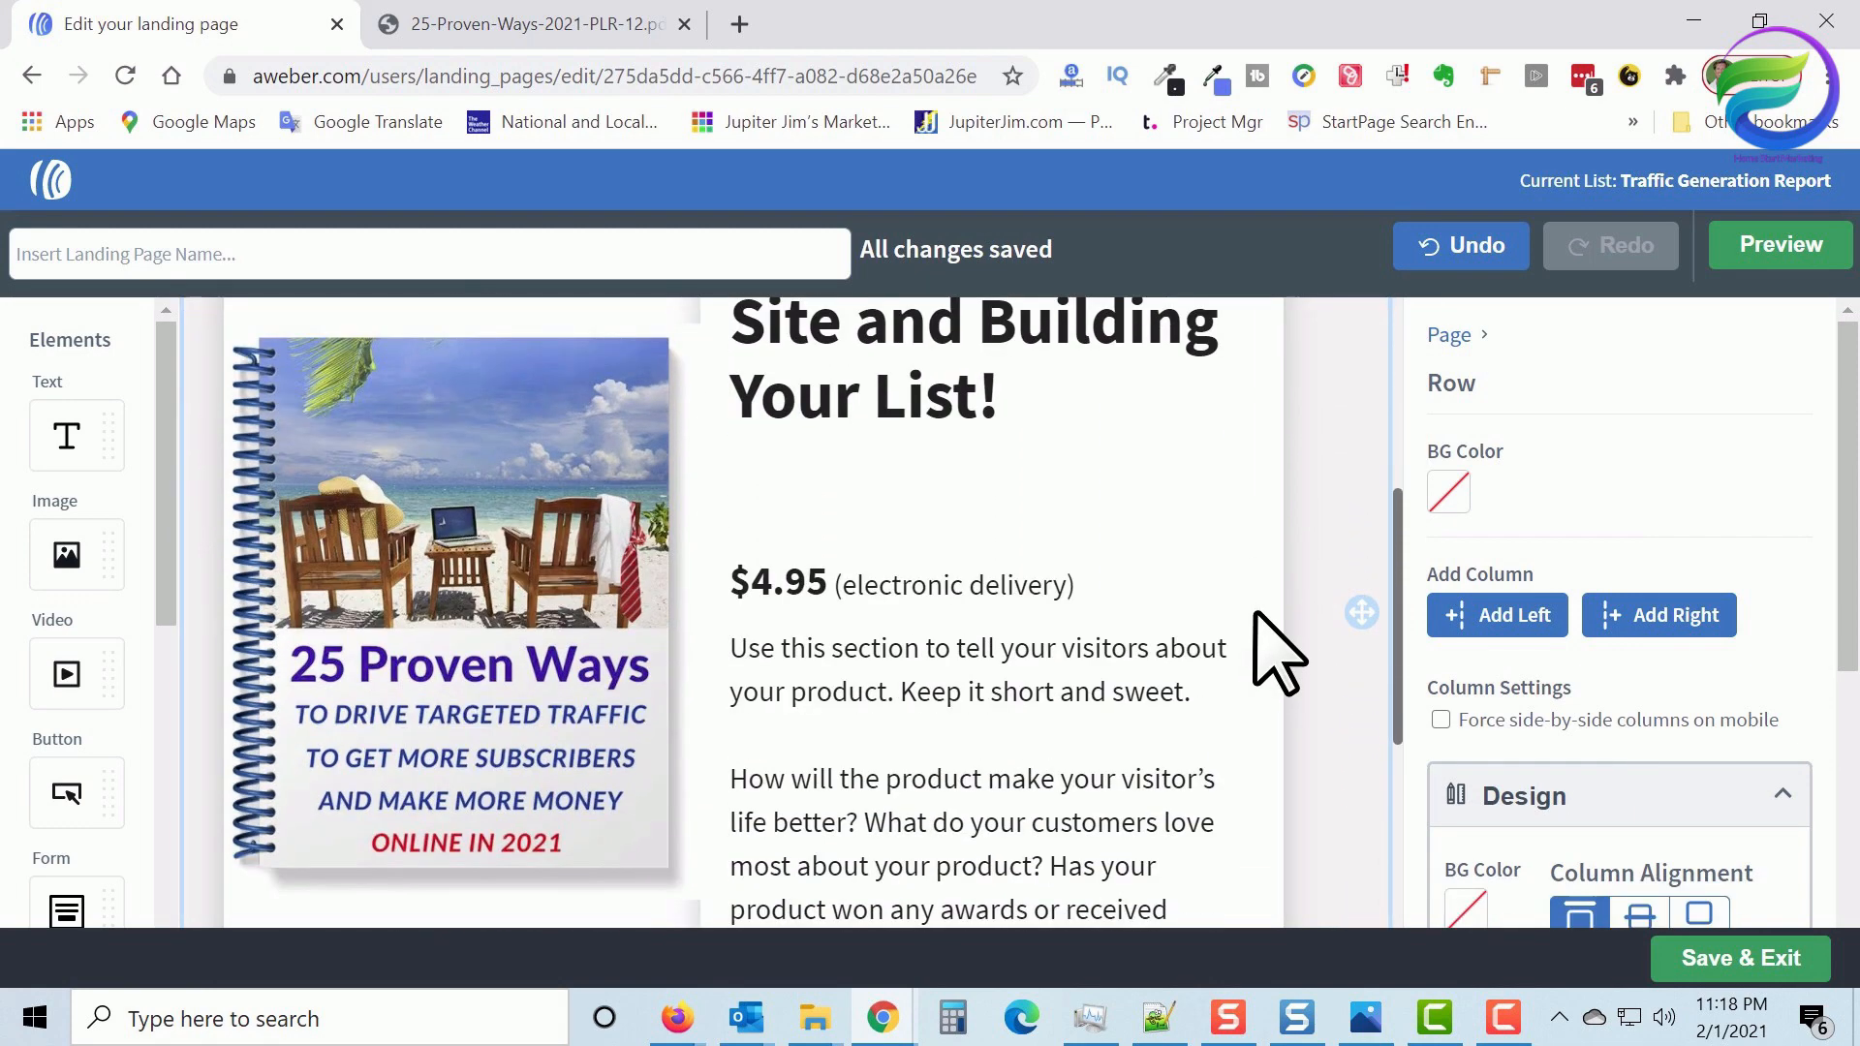
scroll(1269, 639, "down", 2)
left_click_drag(1125, 445, 775, 427)
key("BackSpace")
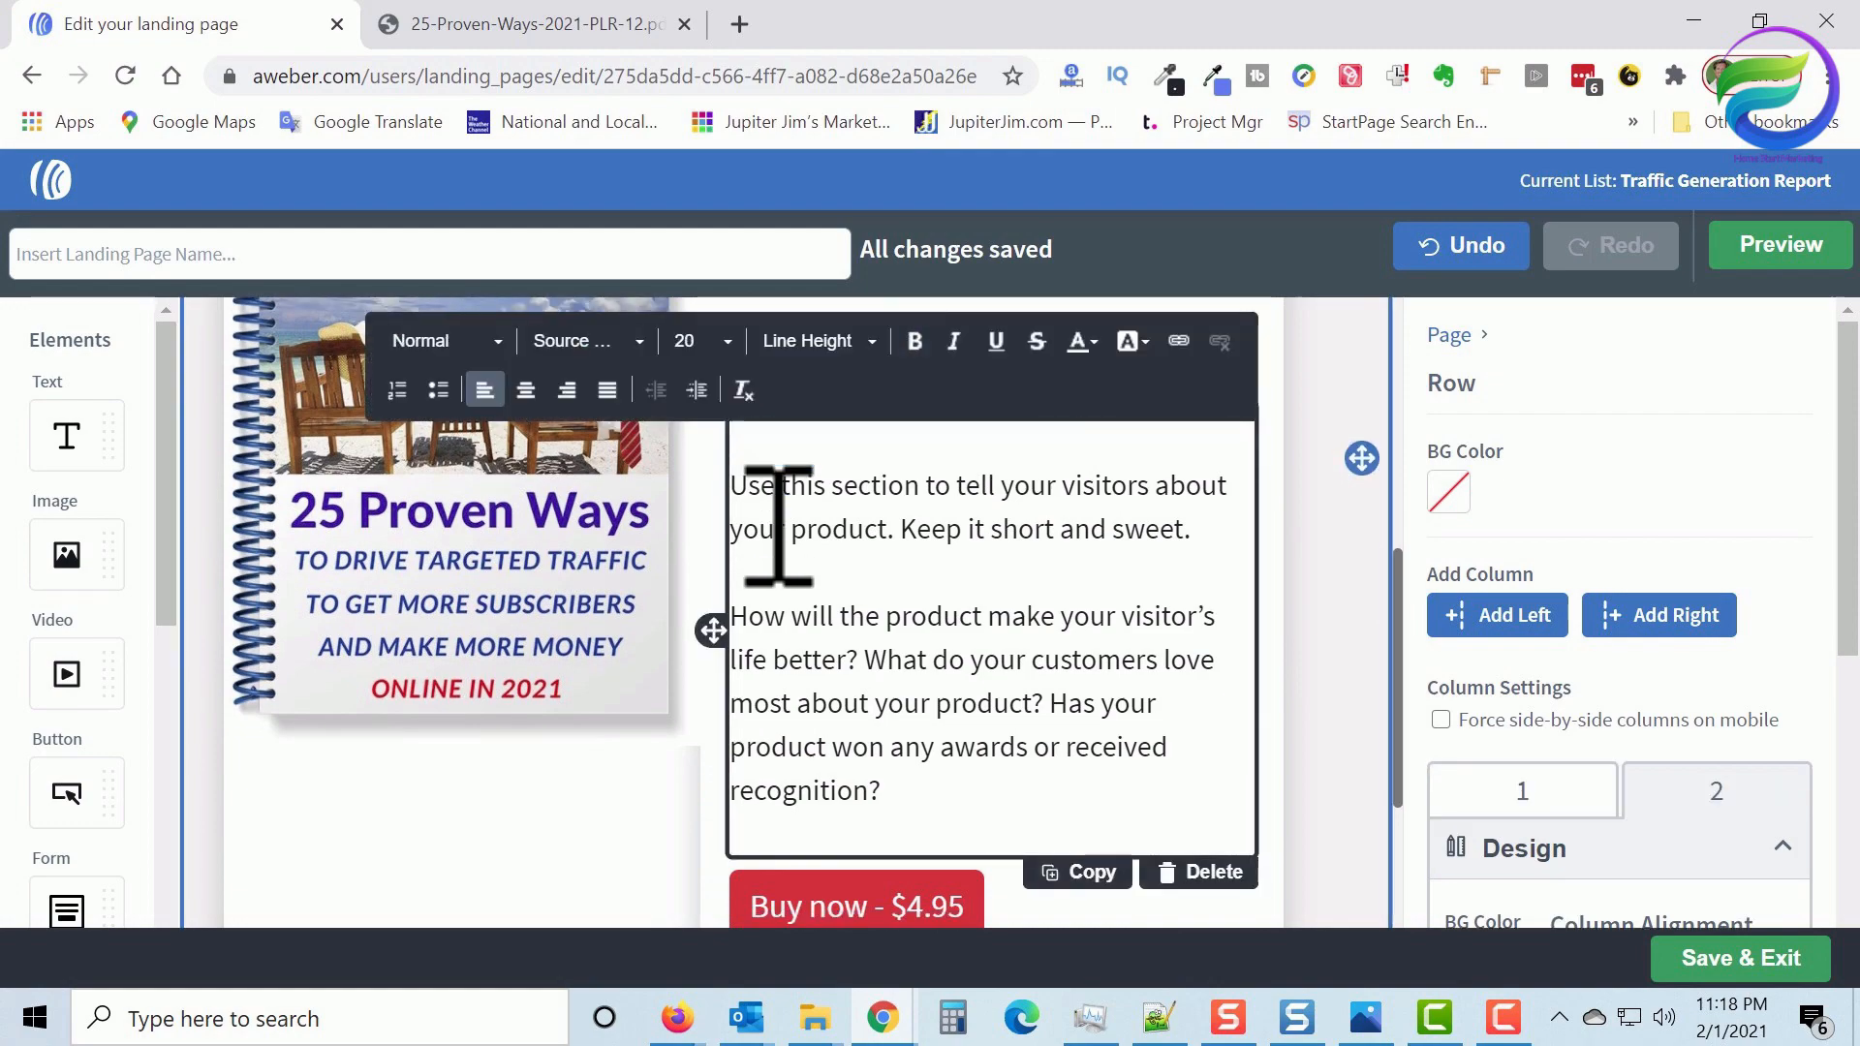
Switch to Notepad++ and copy the three remaining lines of opt-in-box-1.txt, from "Learn how to drive" to "Your Best Year Ever"
left_click(1163, 1032)
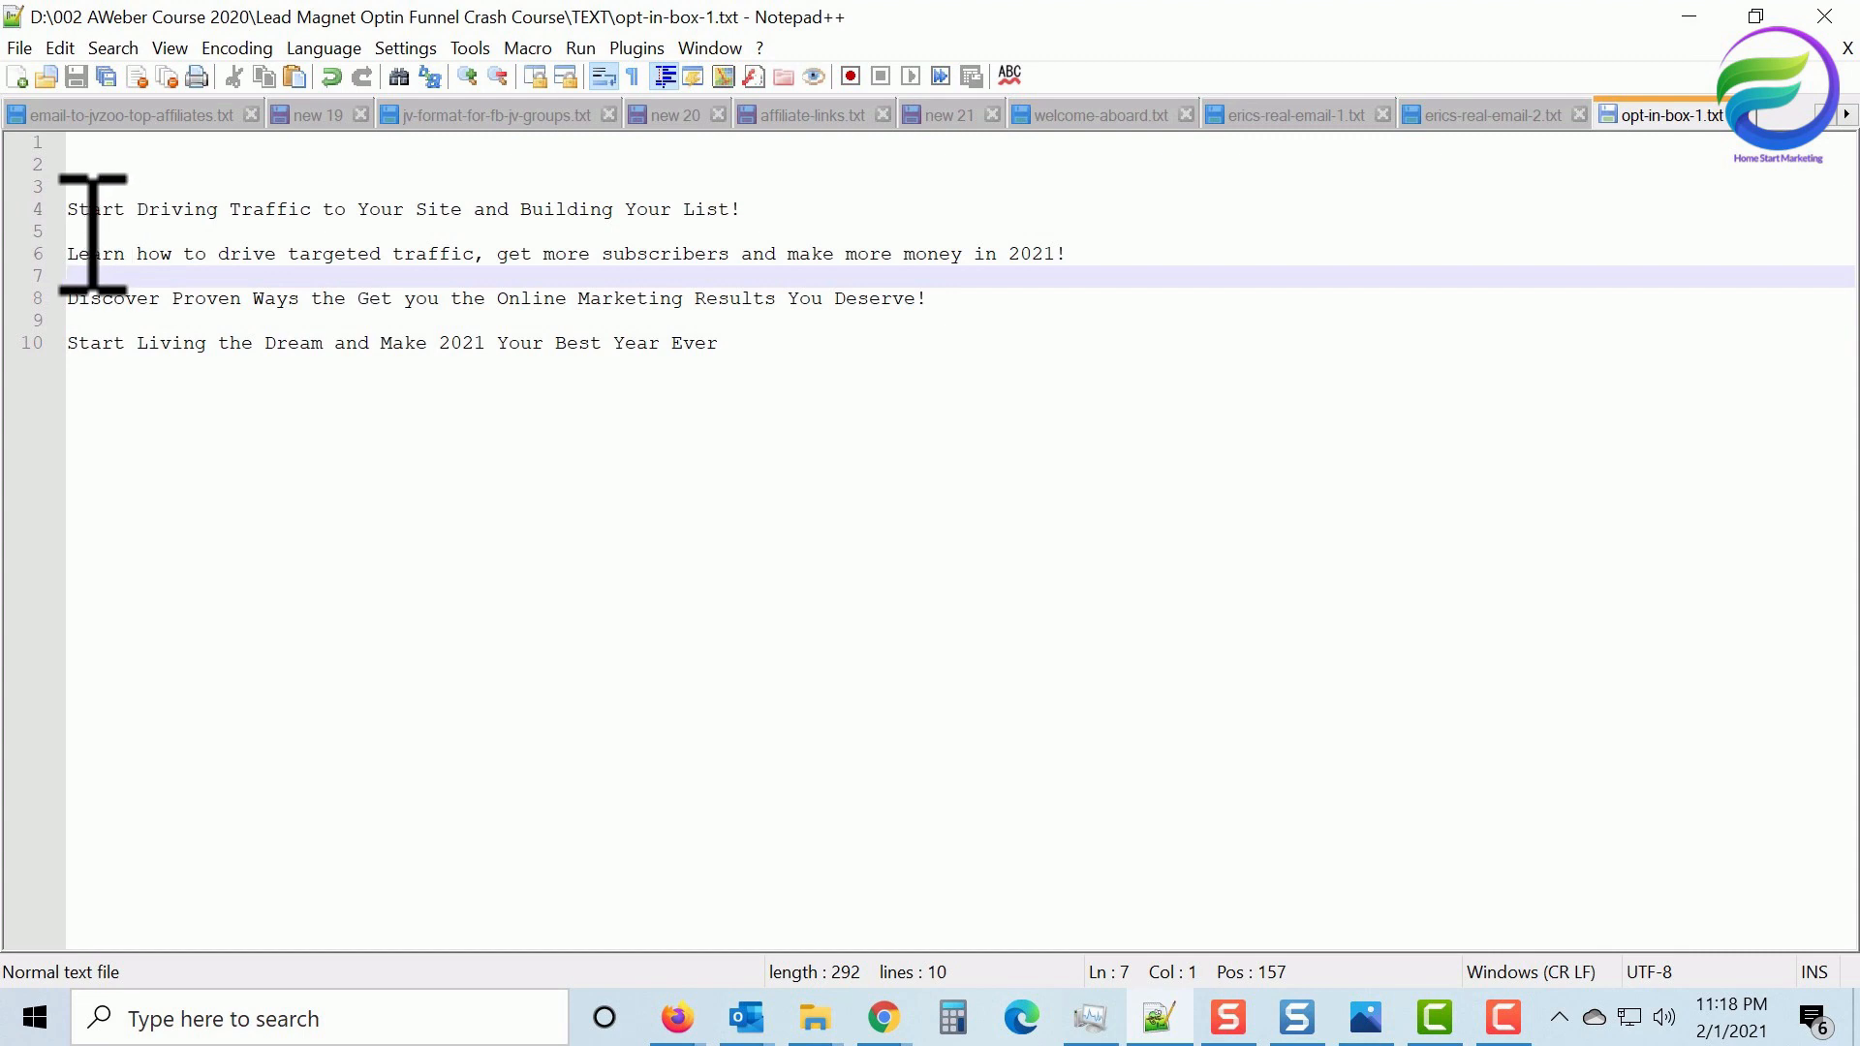
left_click_drag(93, 233, 925, 398)
key("ctrl+c")
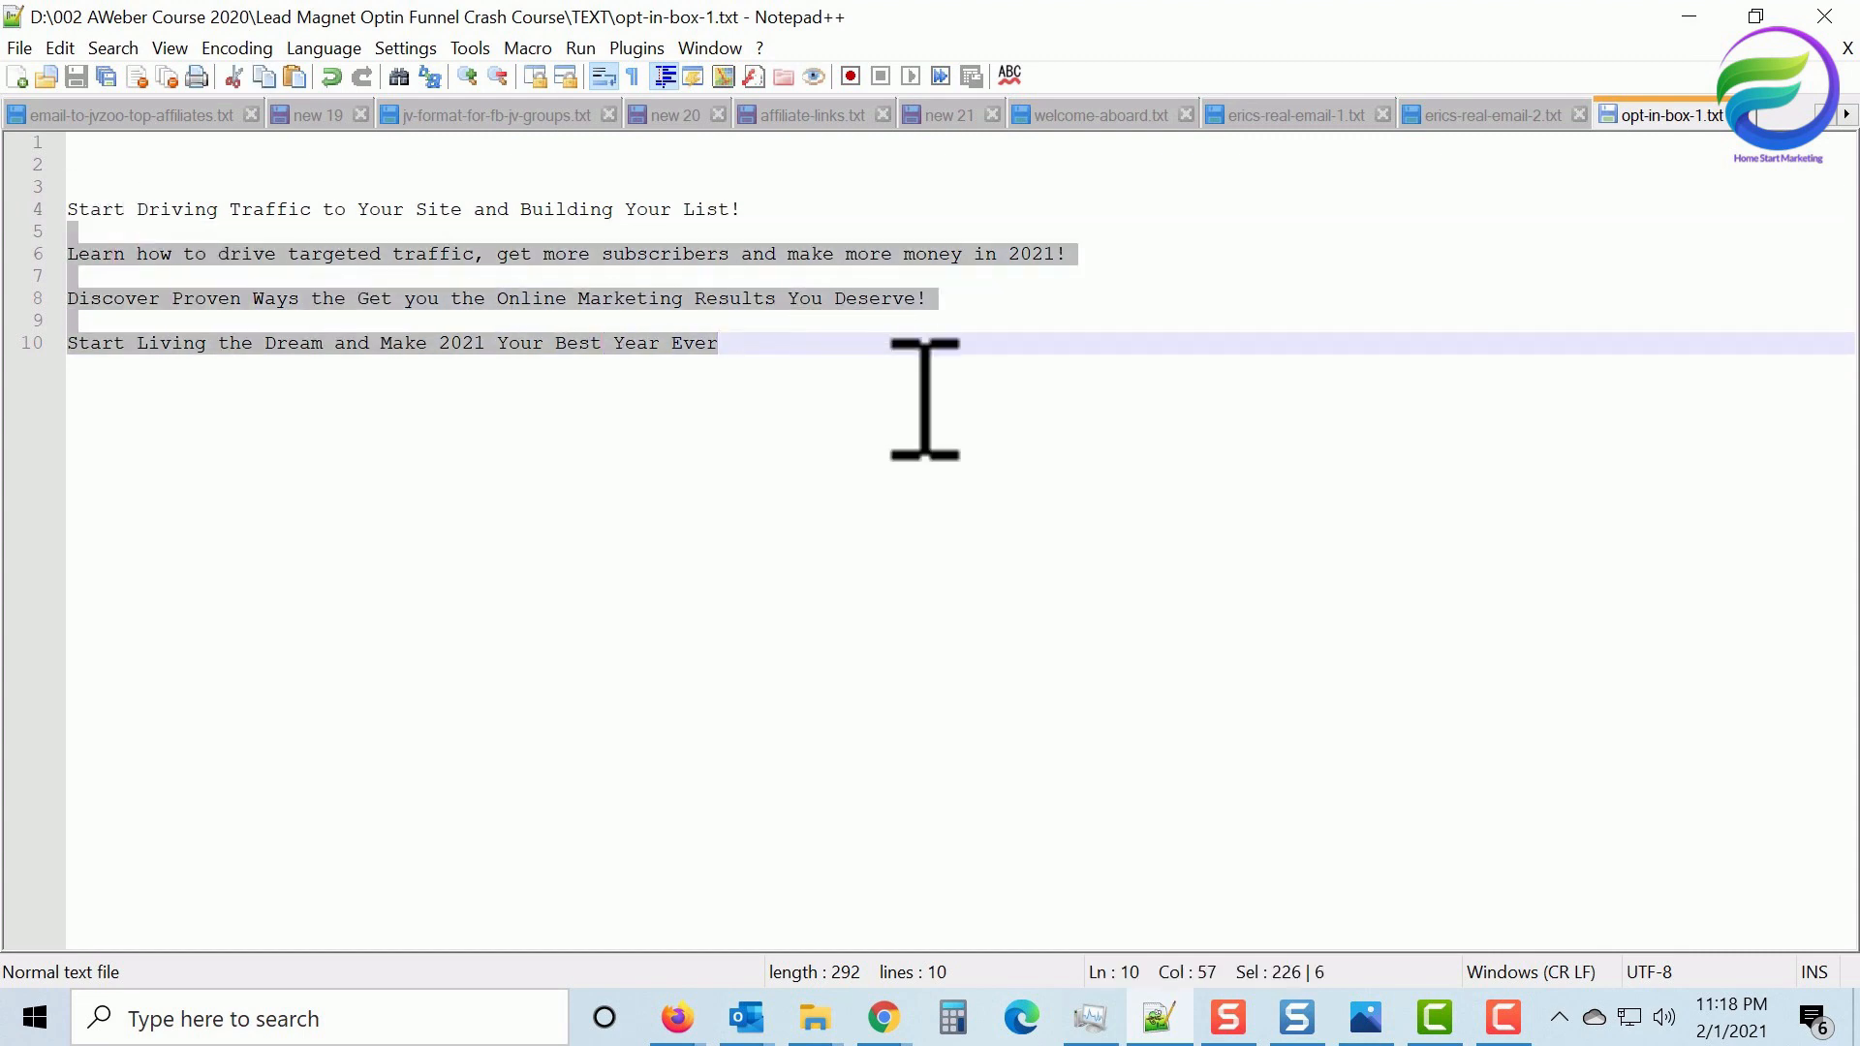
left_click(1130, 469)
Return to the landing page editor and replace the entire description text below the headline with the copied three lines
left_click(1690, 16)
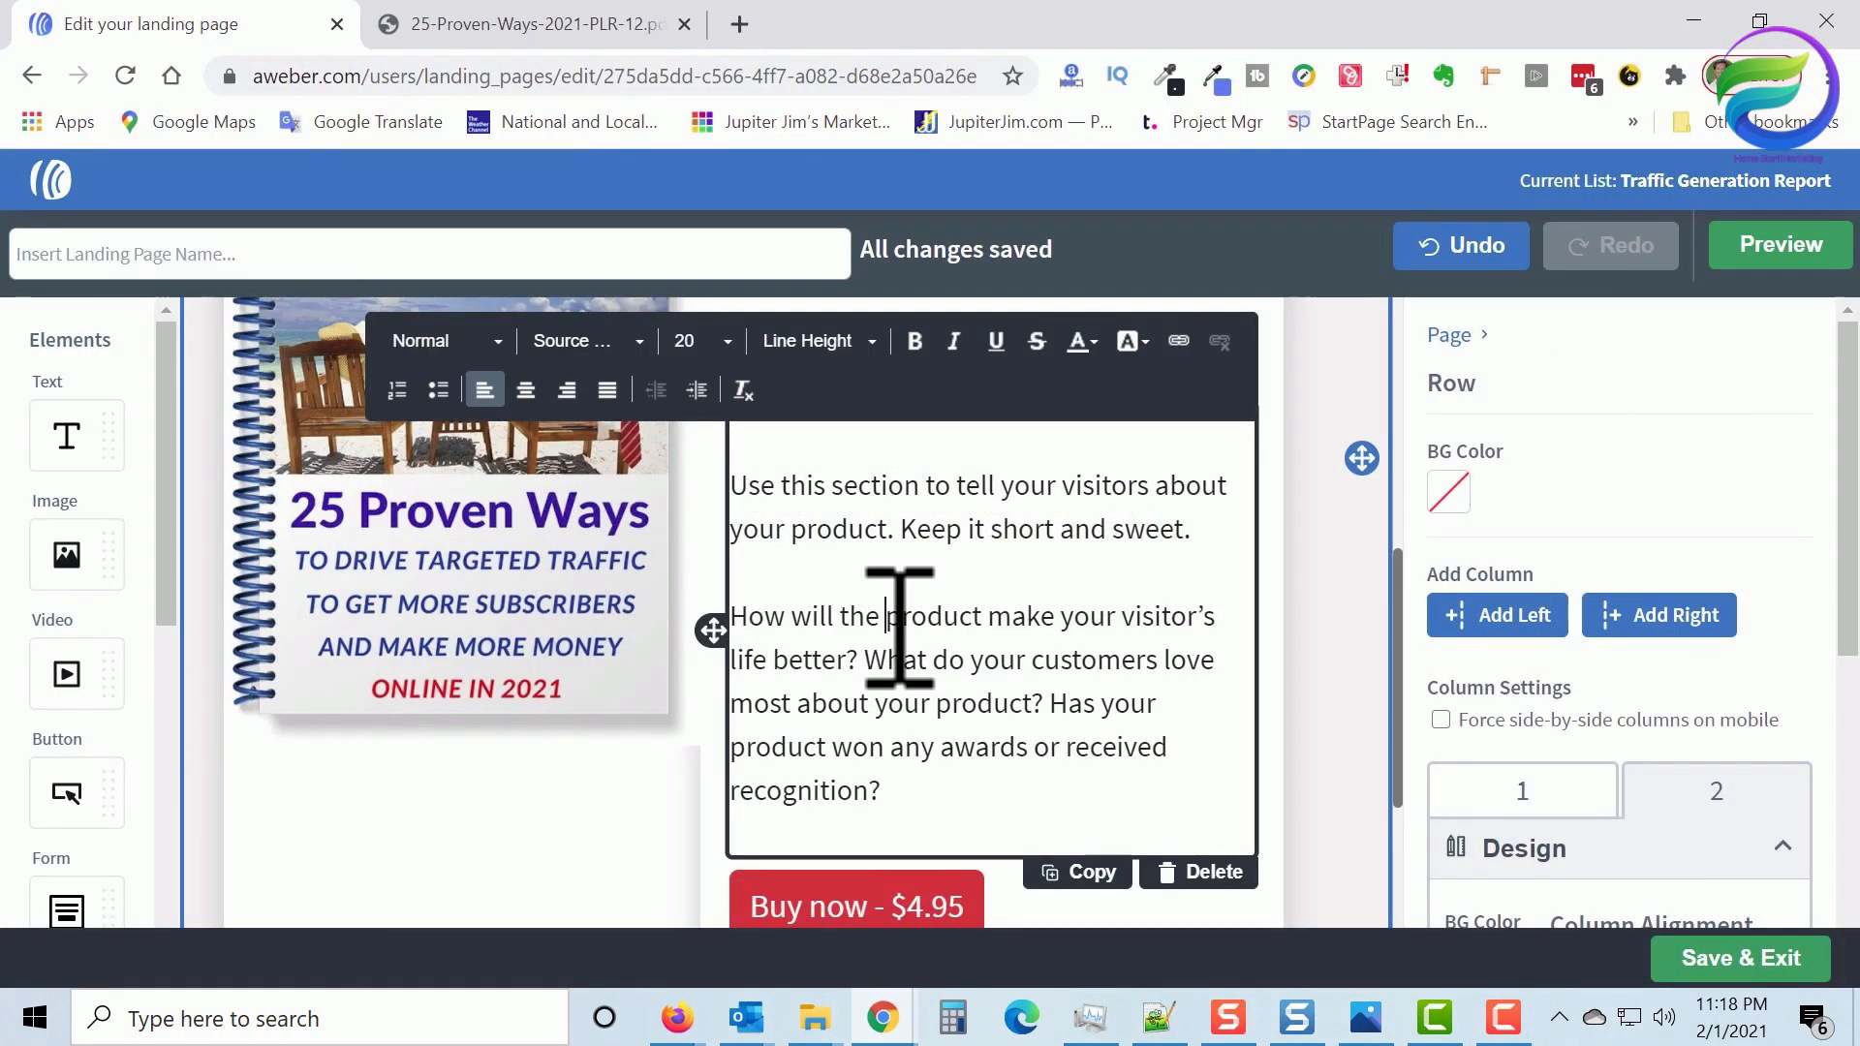
key("ctrl+a")
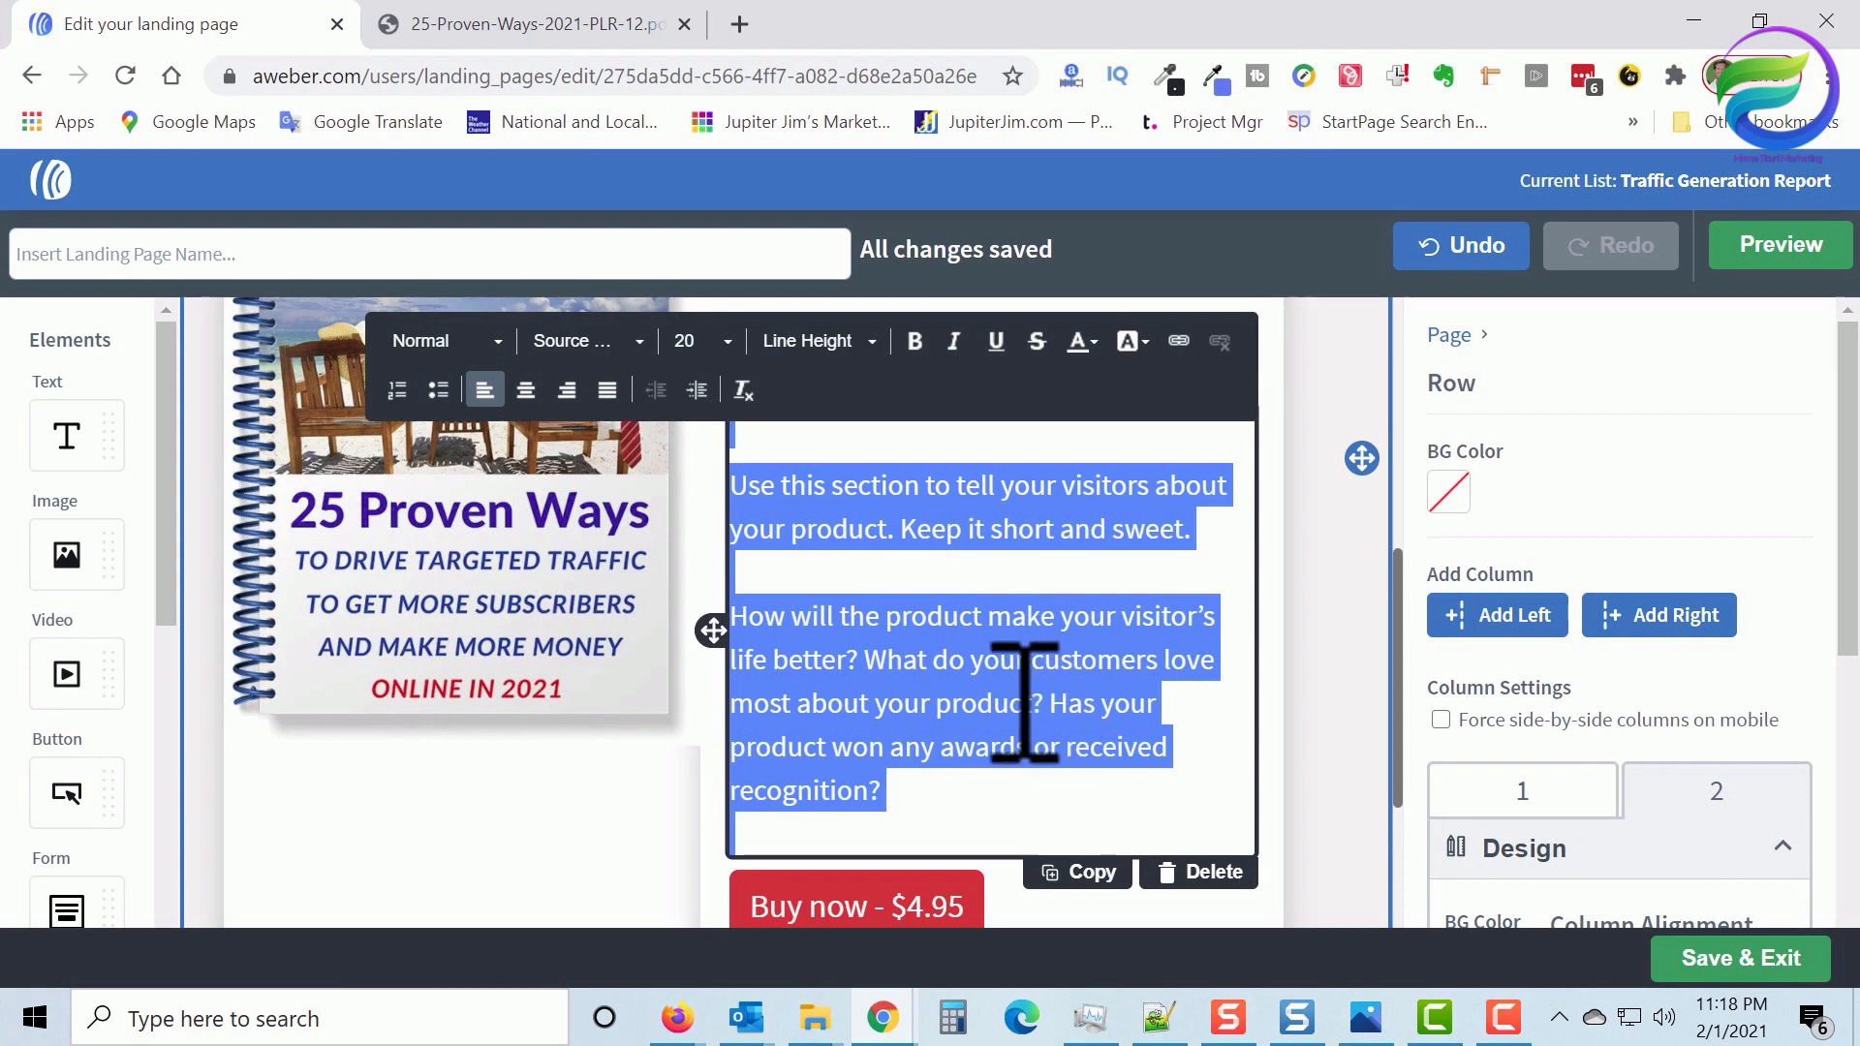
key("ctrl+v")
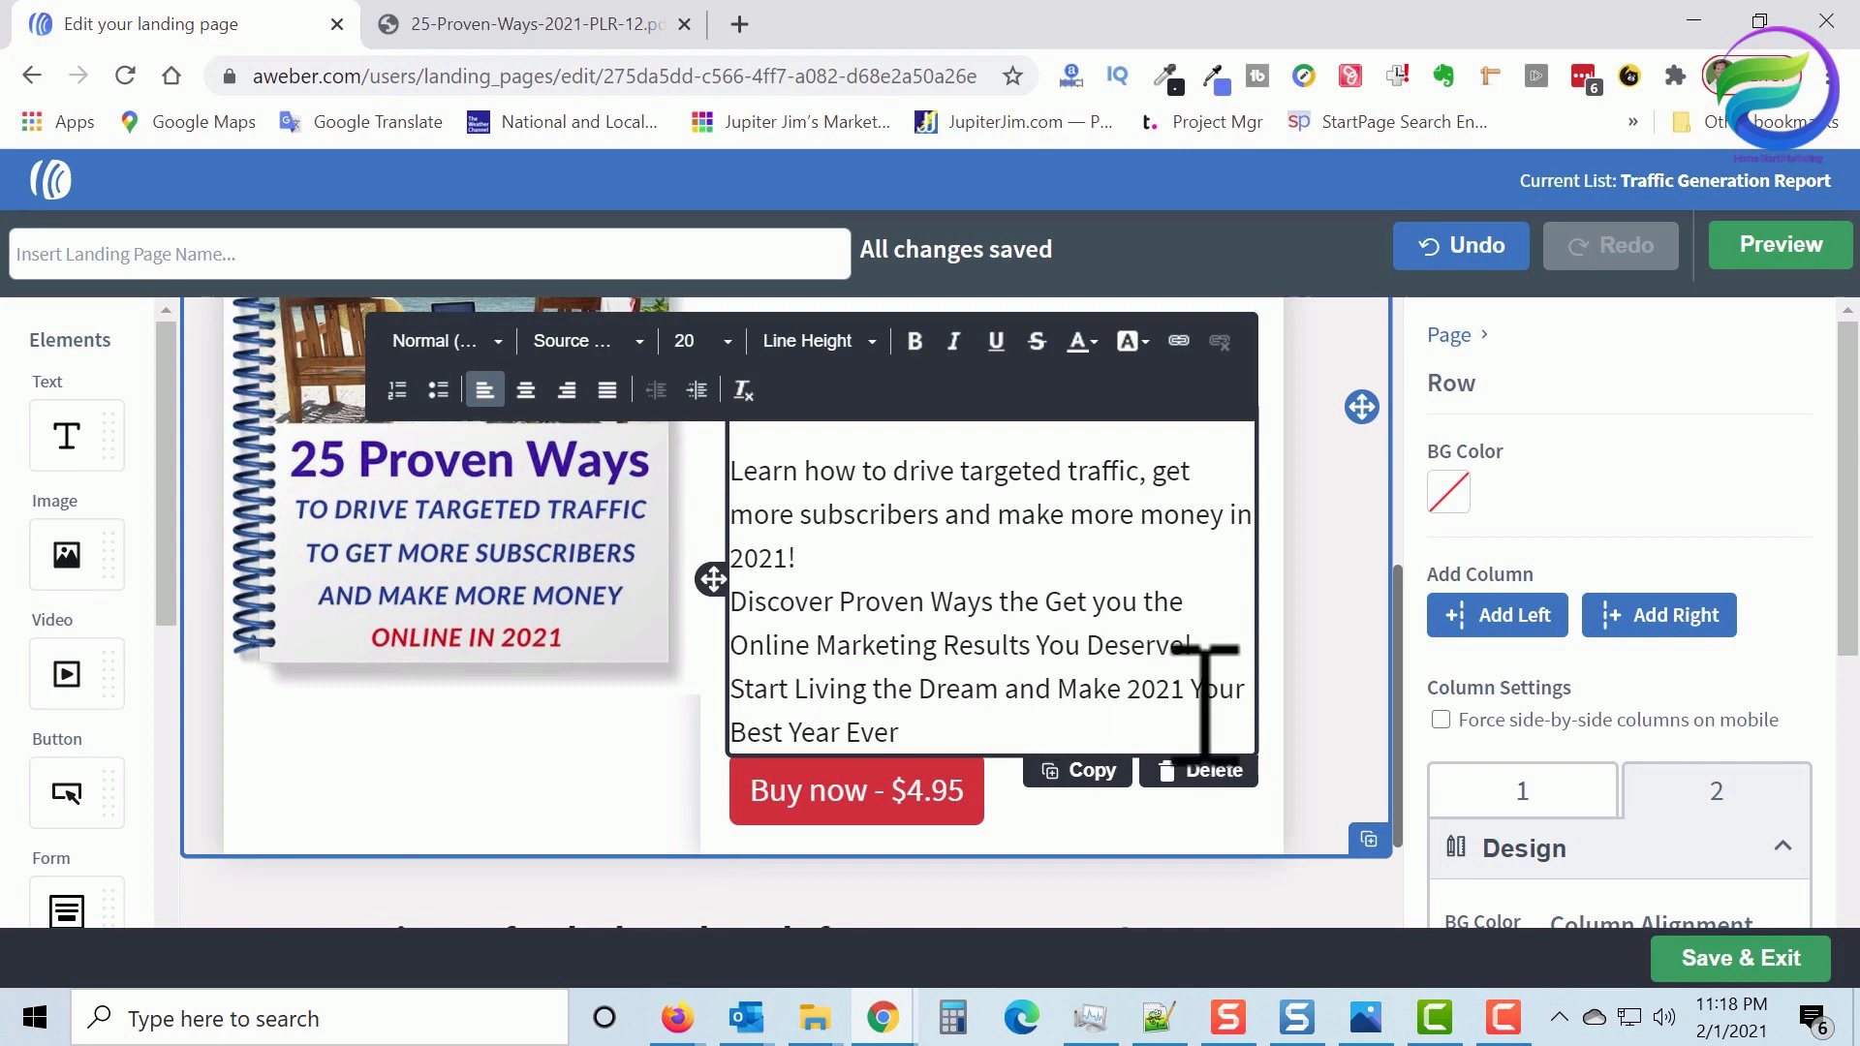
scroll(1056, 596, "up", 3)
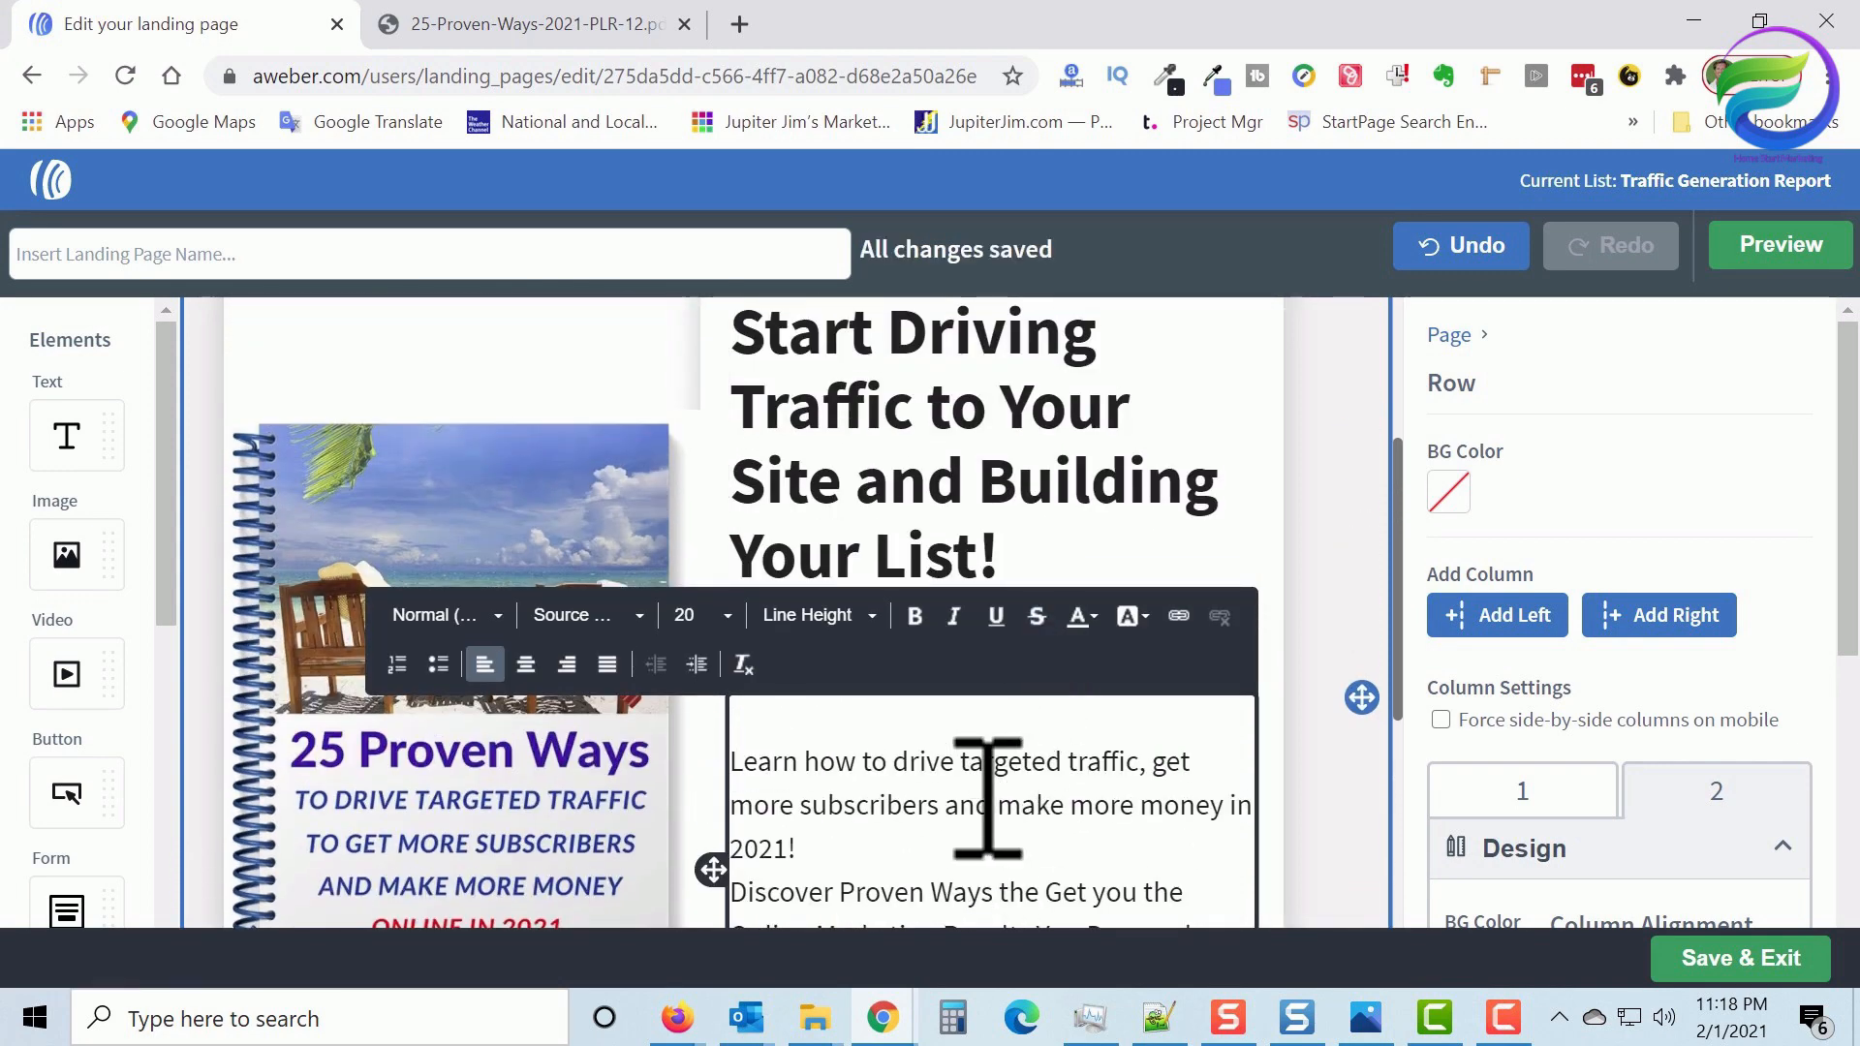
left_click(1333, 497)
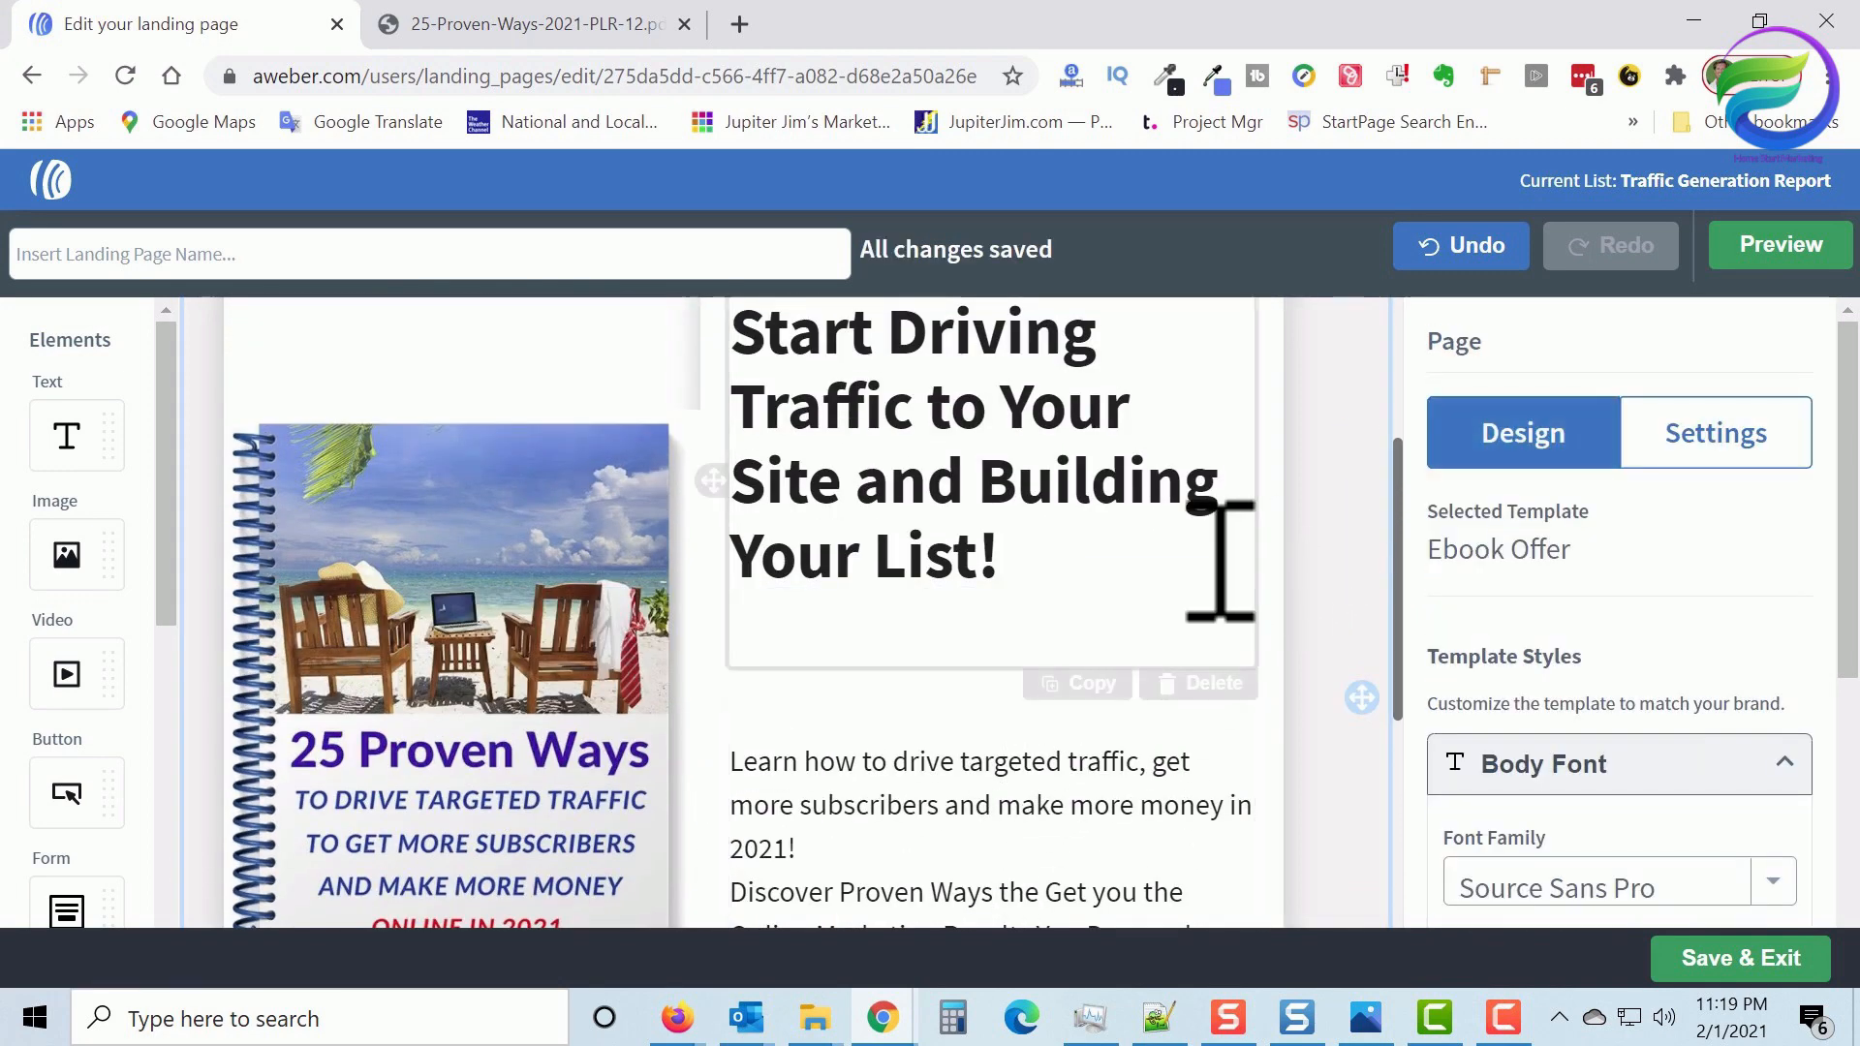
Remove the blank line above the description text and insert a blank line between each of its three paragraphs
scroll(1311, 623, "down", 3)
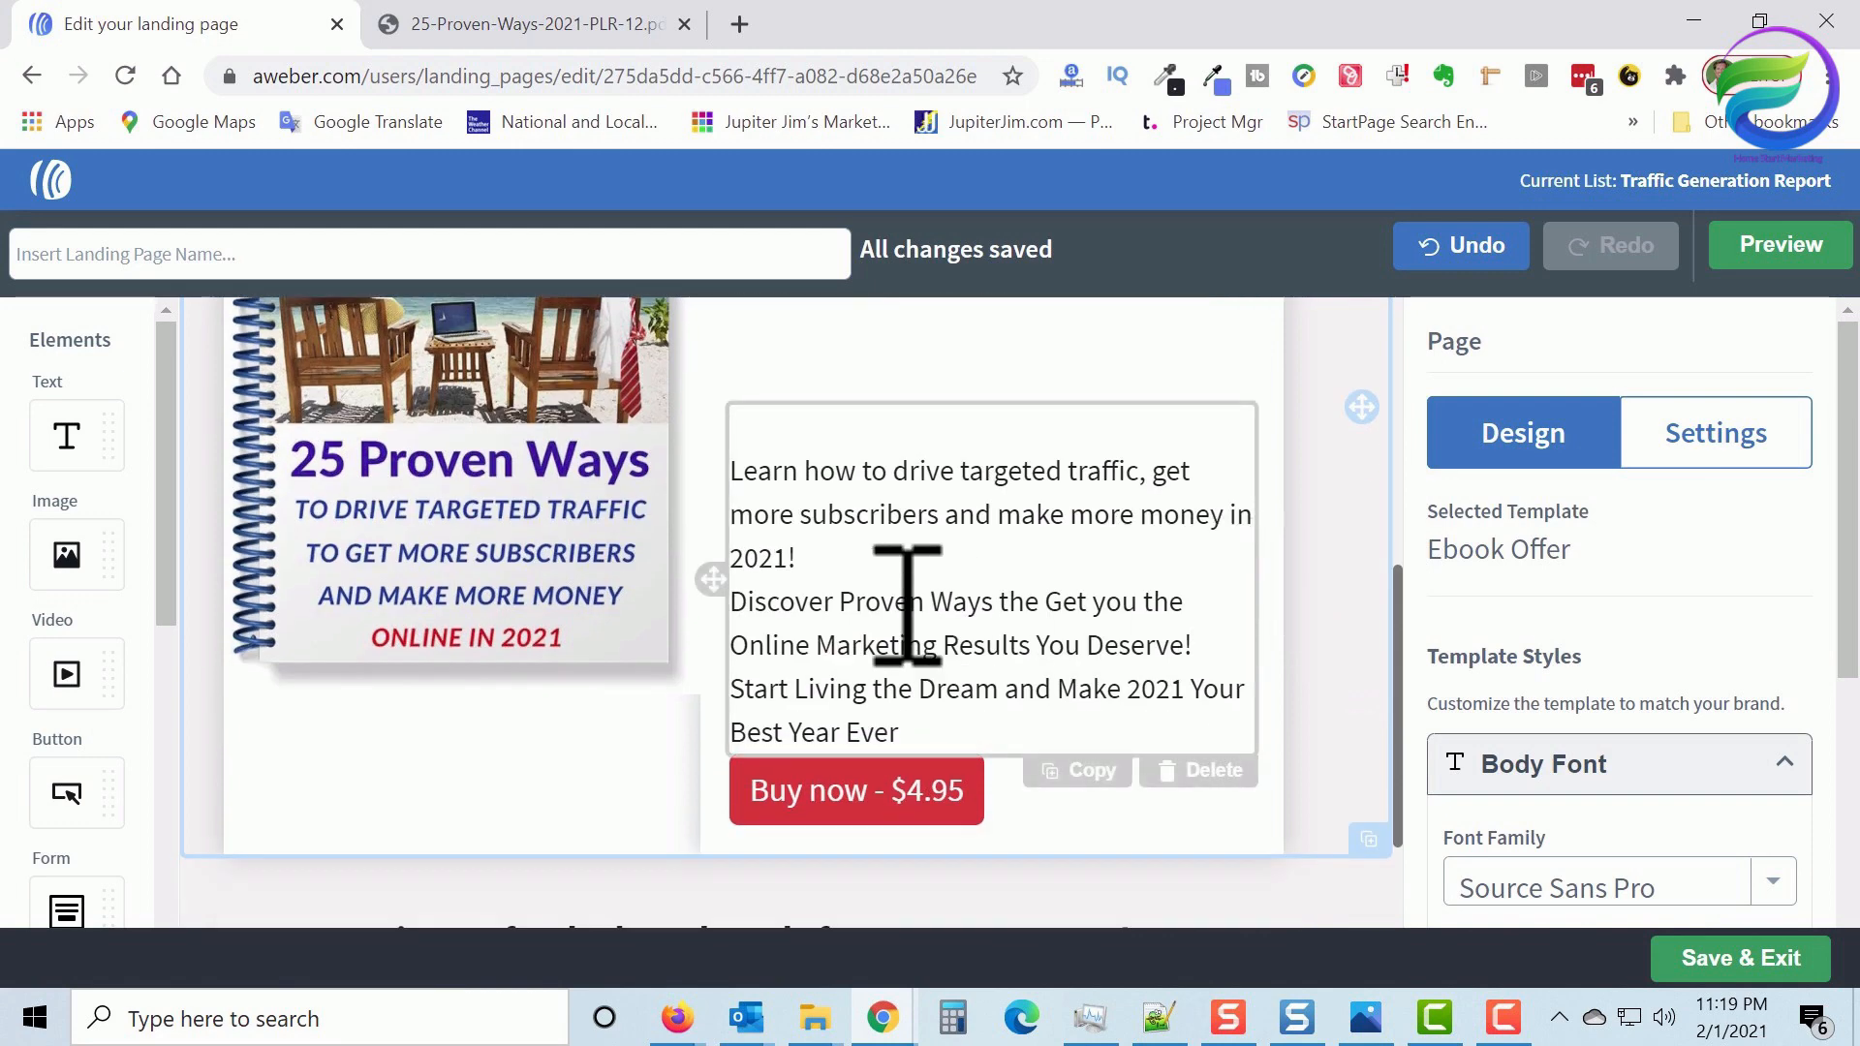
left_click(770, 465)
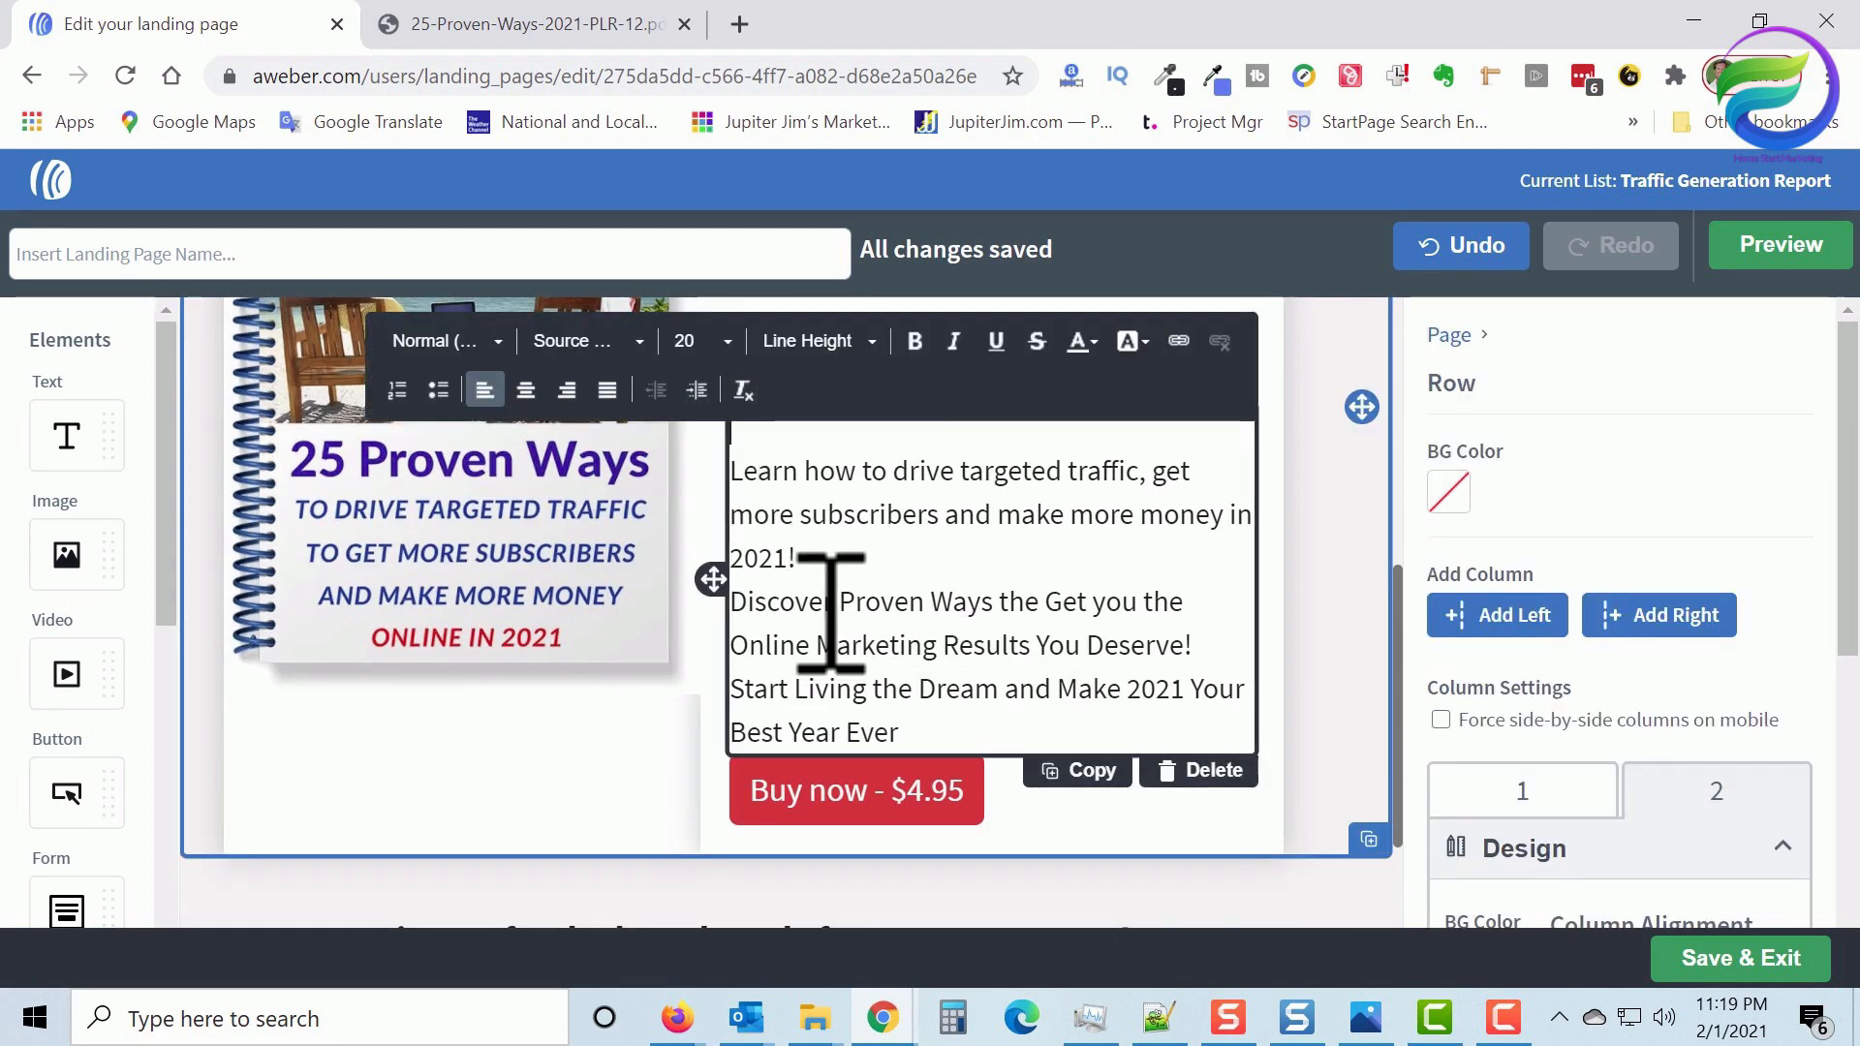
scroll(830, 612, "down", 1)
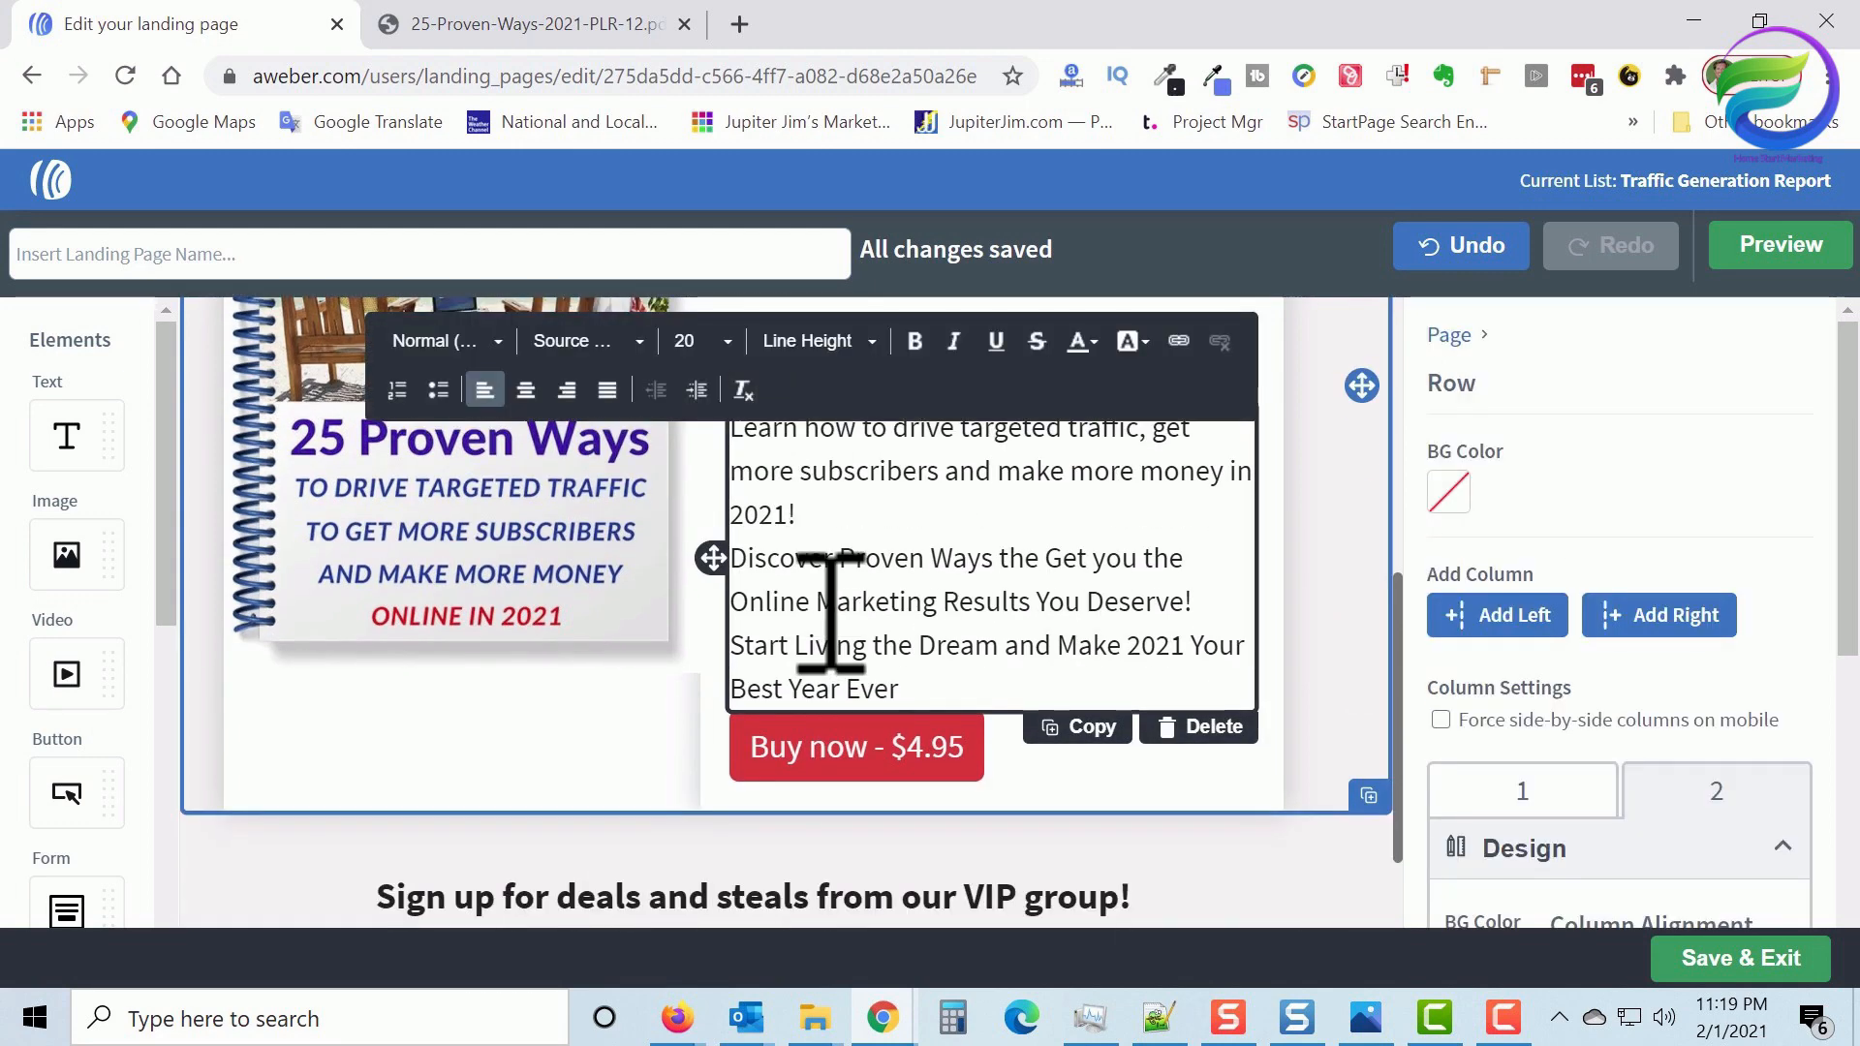
scroll(833, 610, "up", 3)
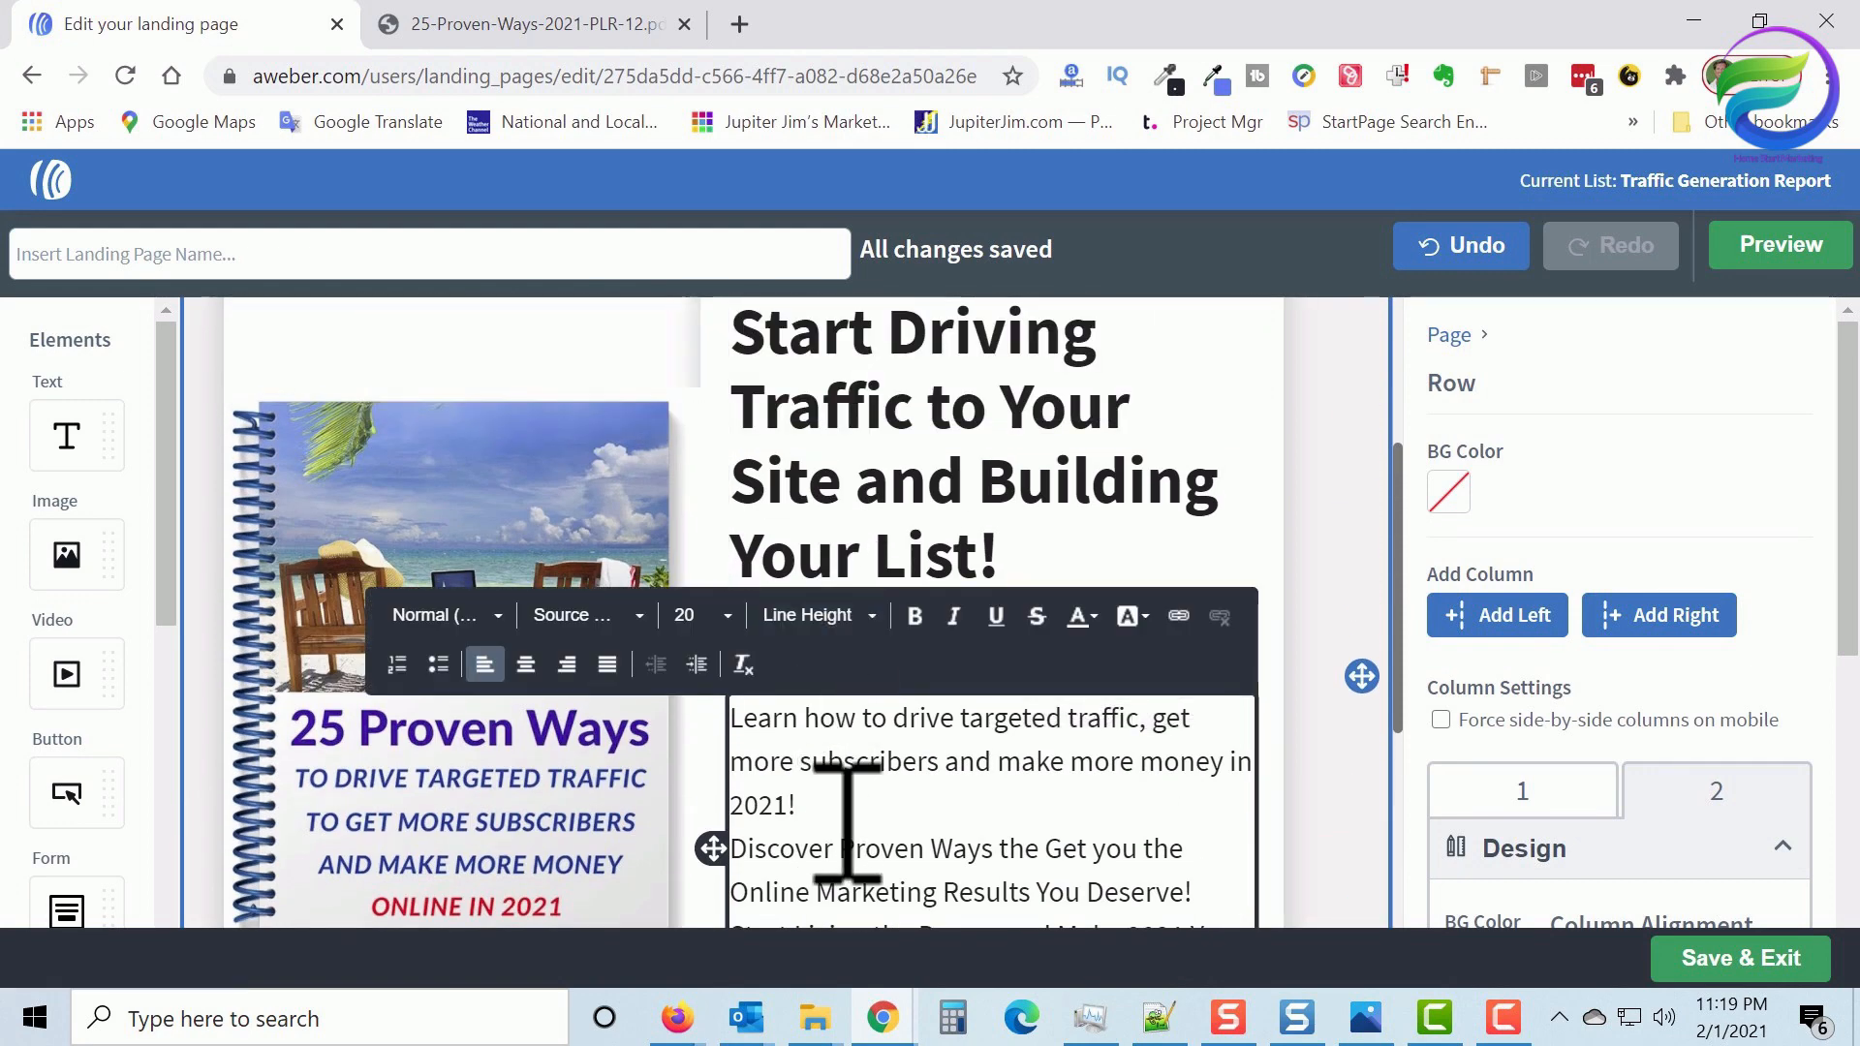
key("Return")
scroll(930, 794, "down", 2)
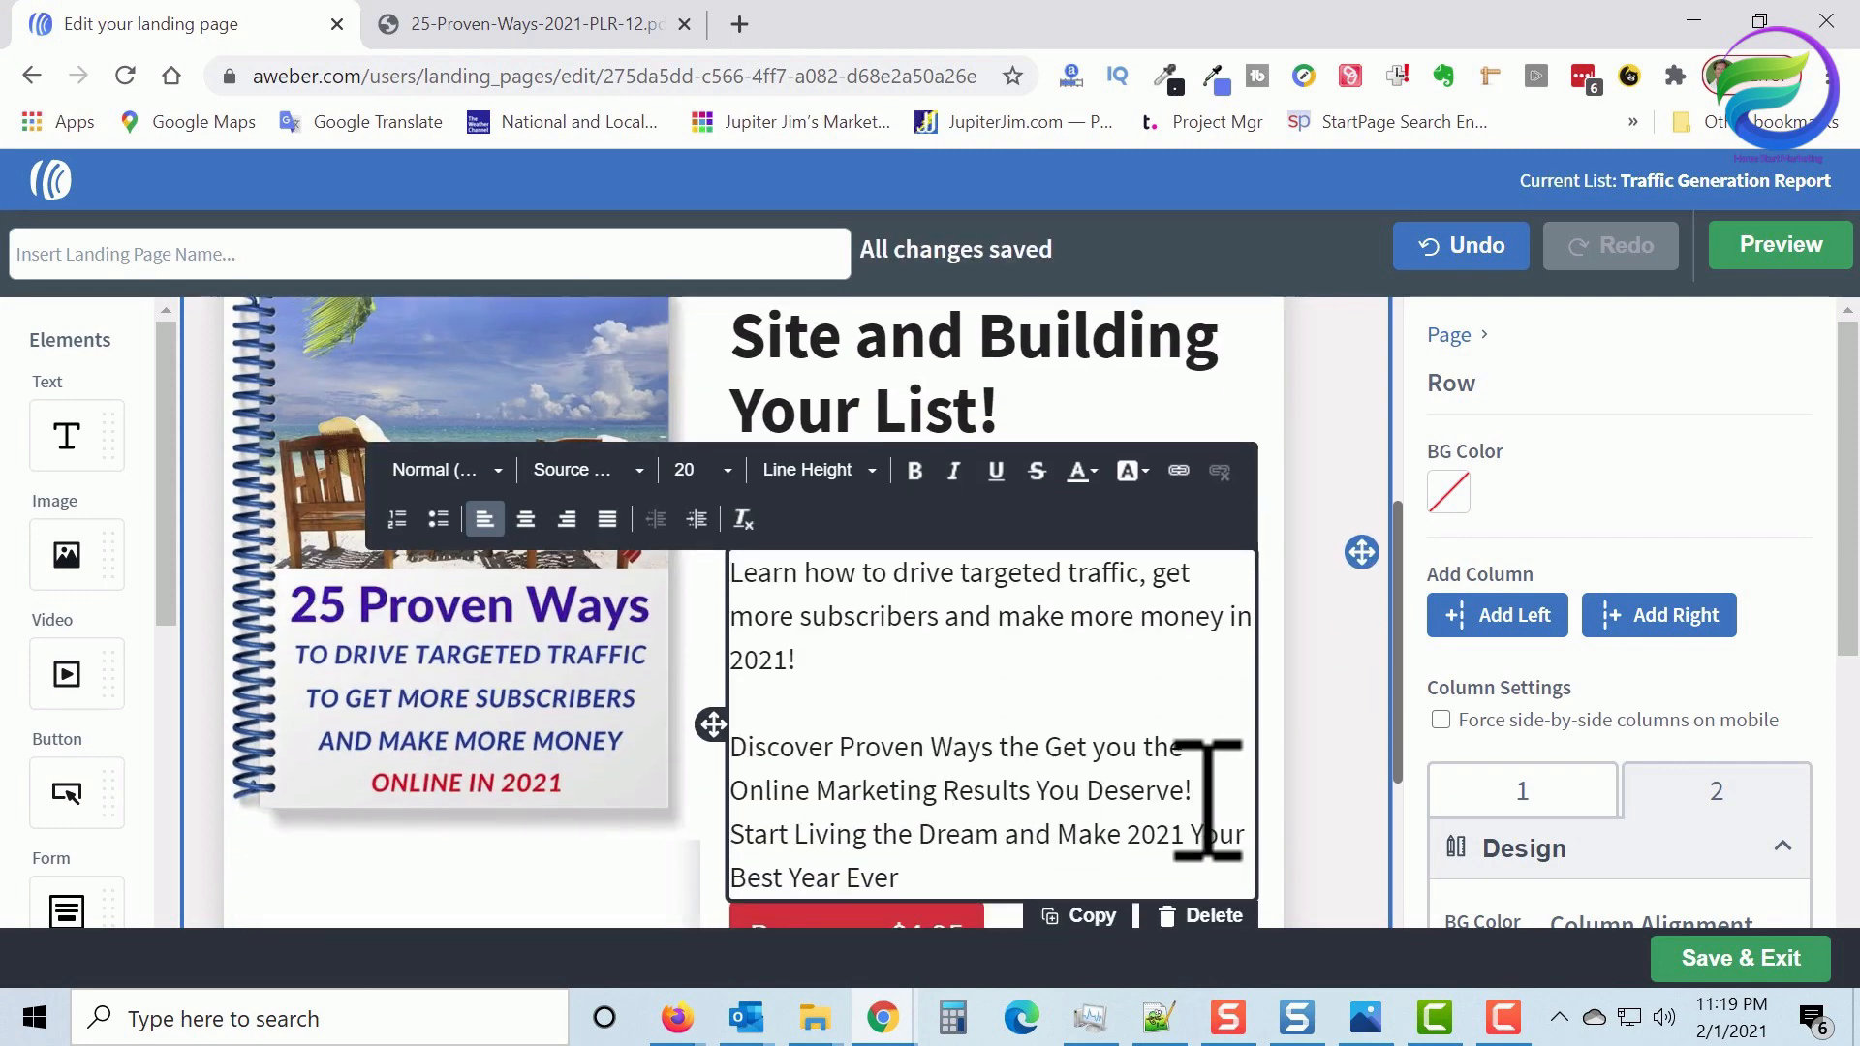
key("Return")
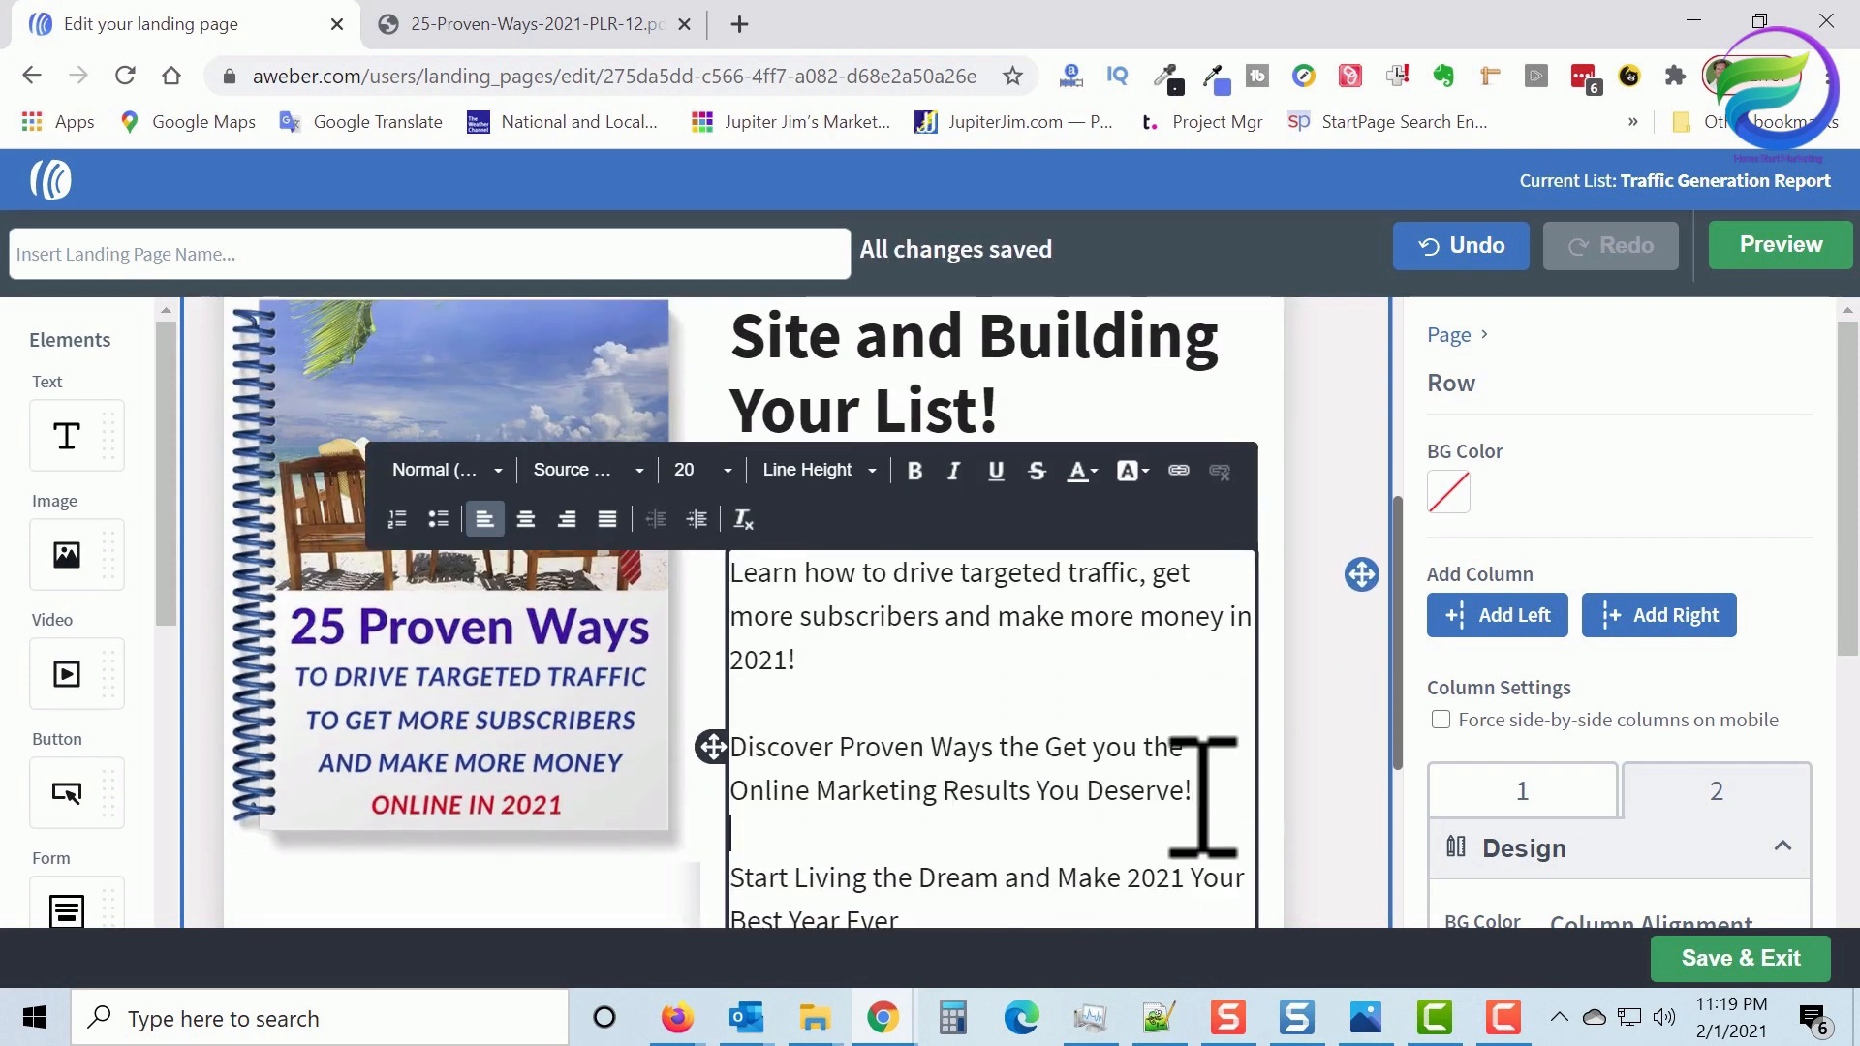
scroll(1101, 747, "down", 2)
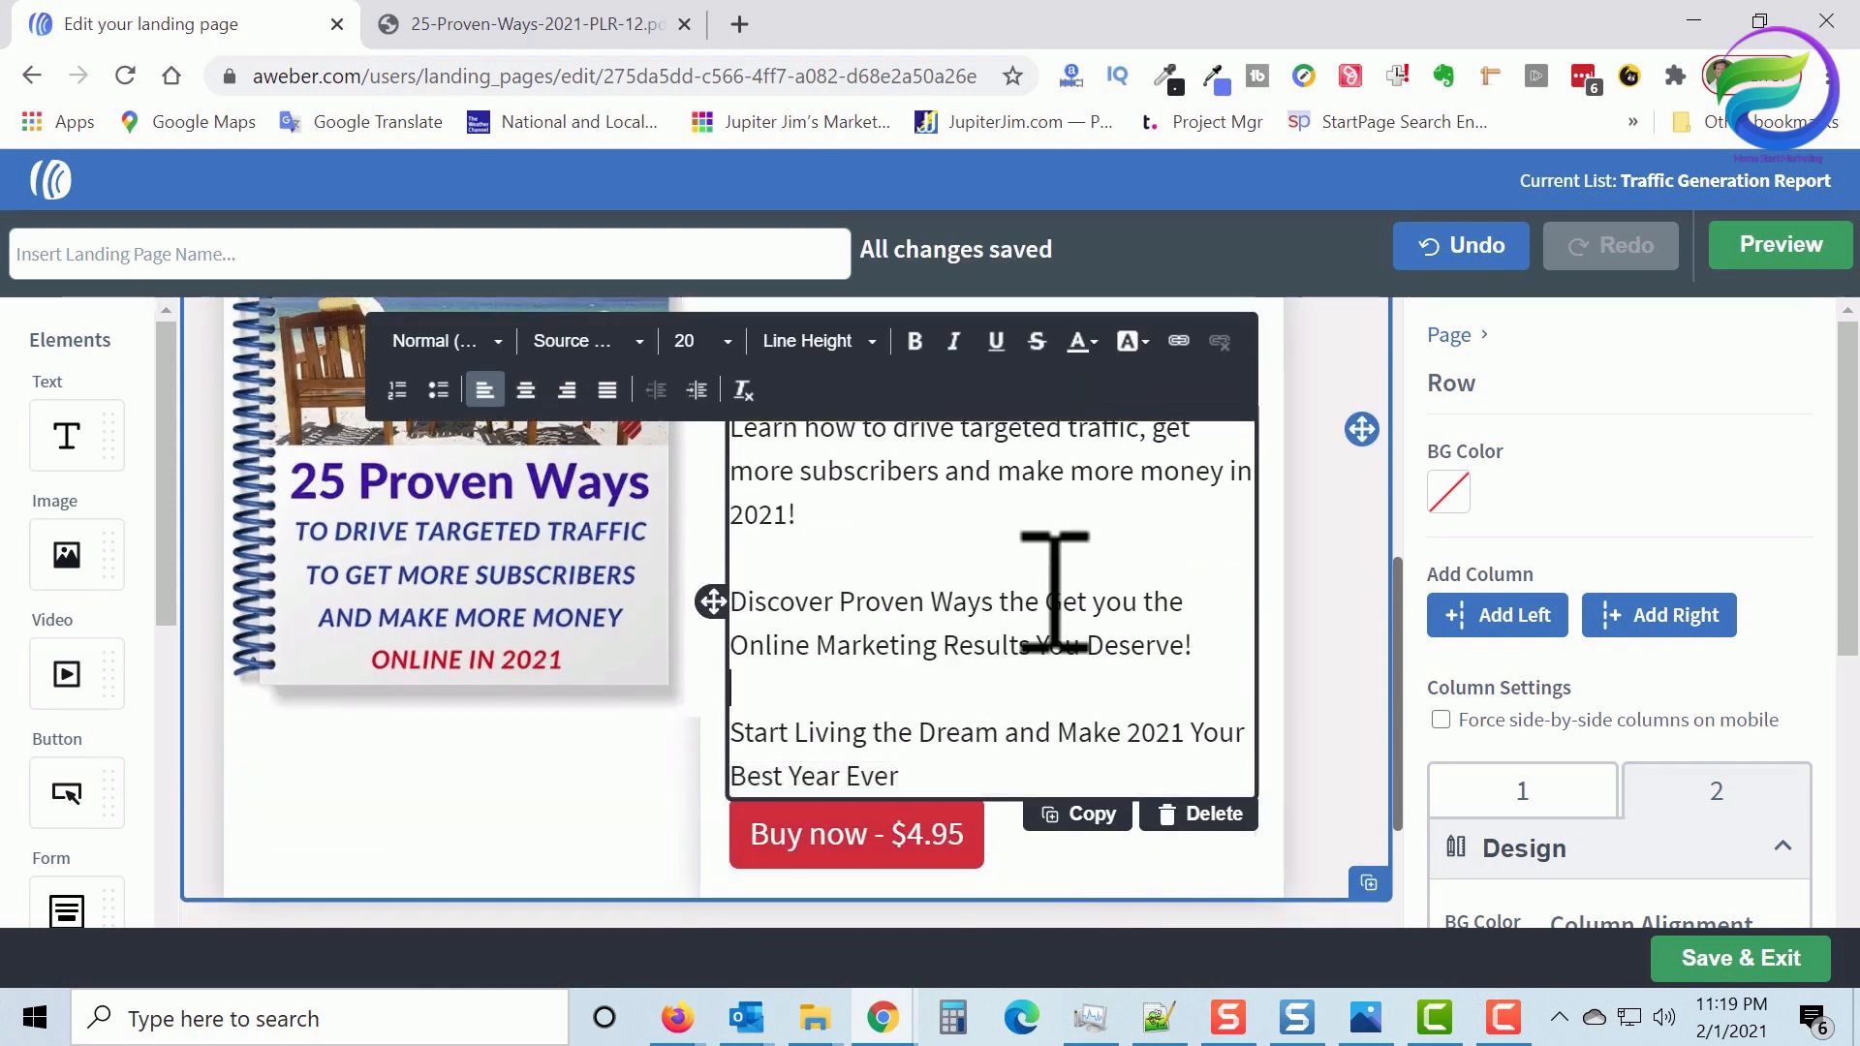
Delete the "Buy now - $4.95" ecommerce button below the description and check the row's layout
scroll(1054, 591, "down", 2)
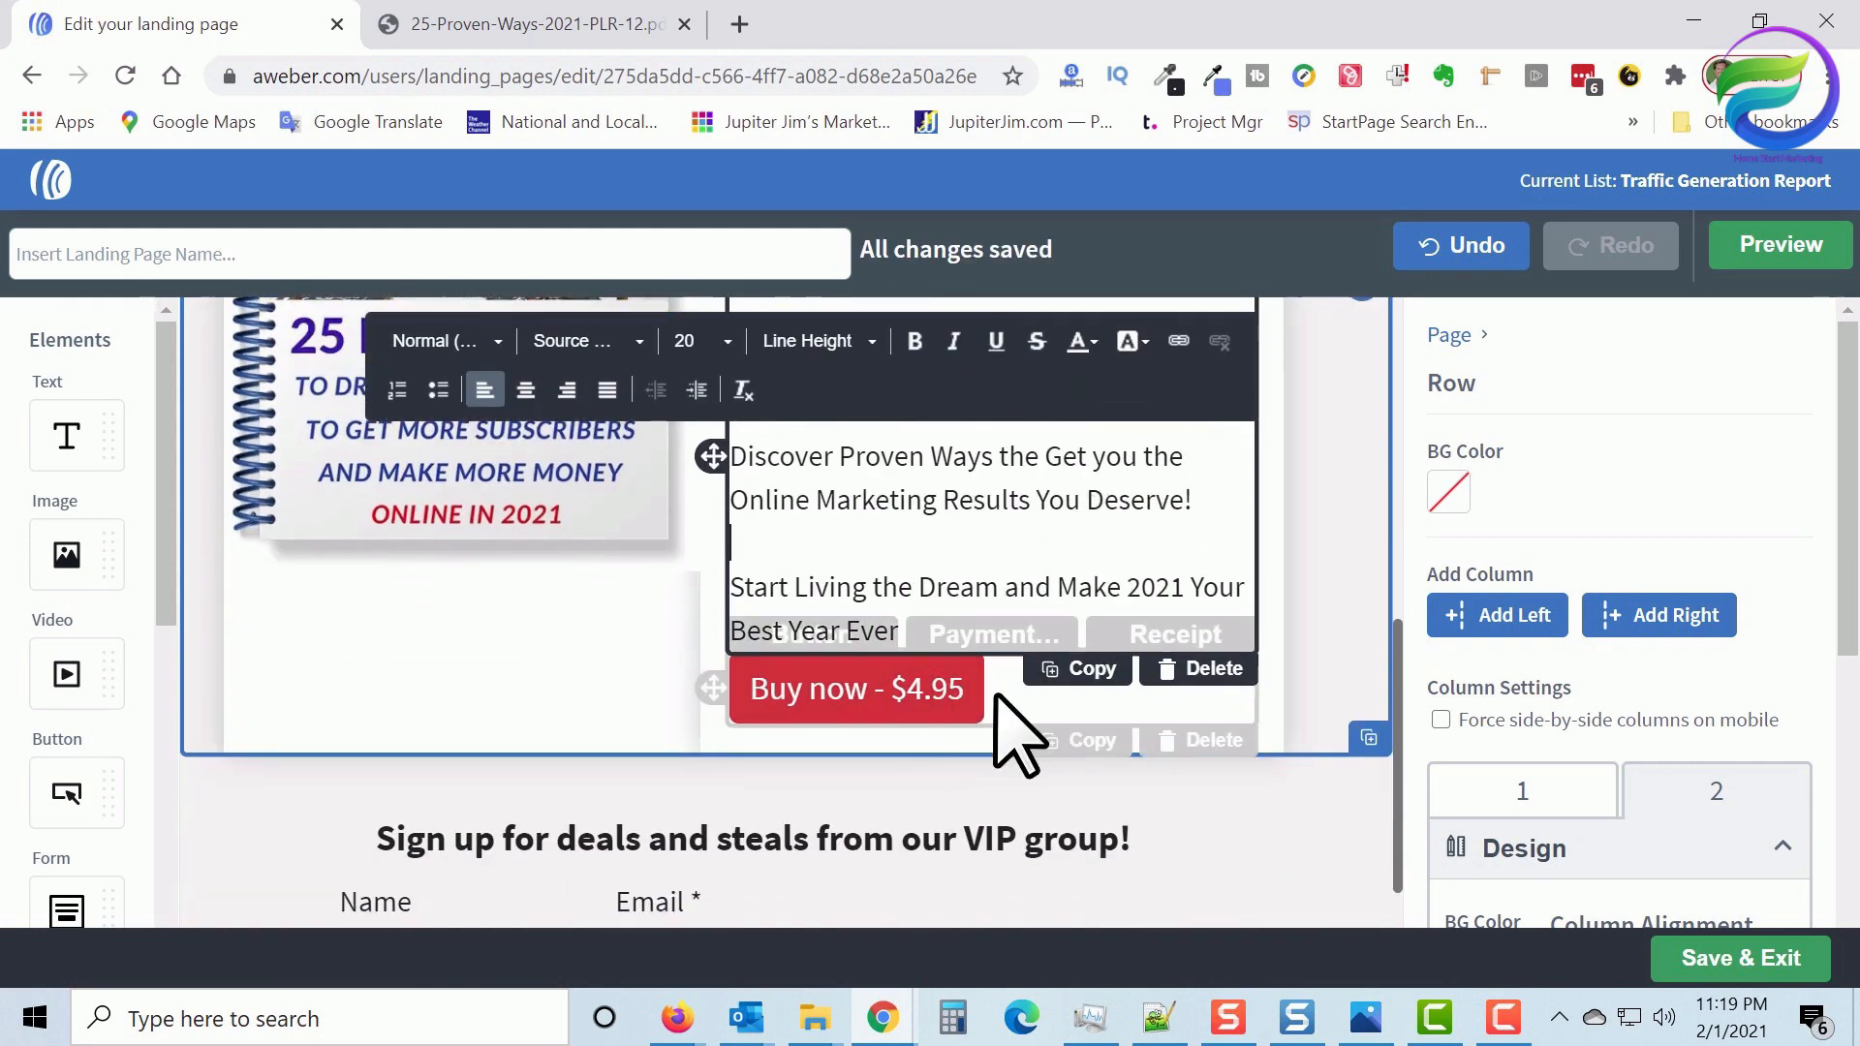
left_click(996, 698)
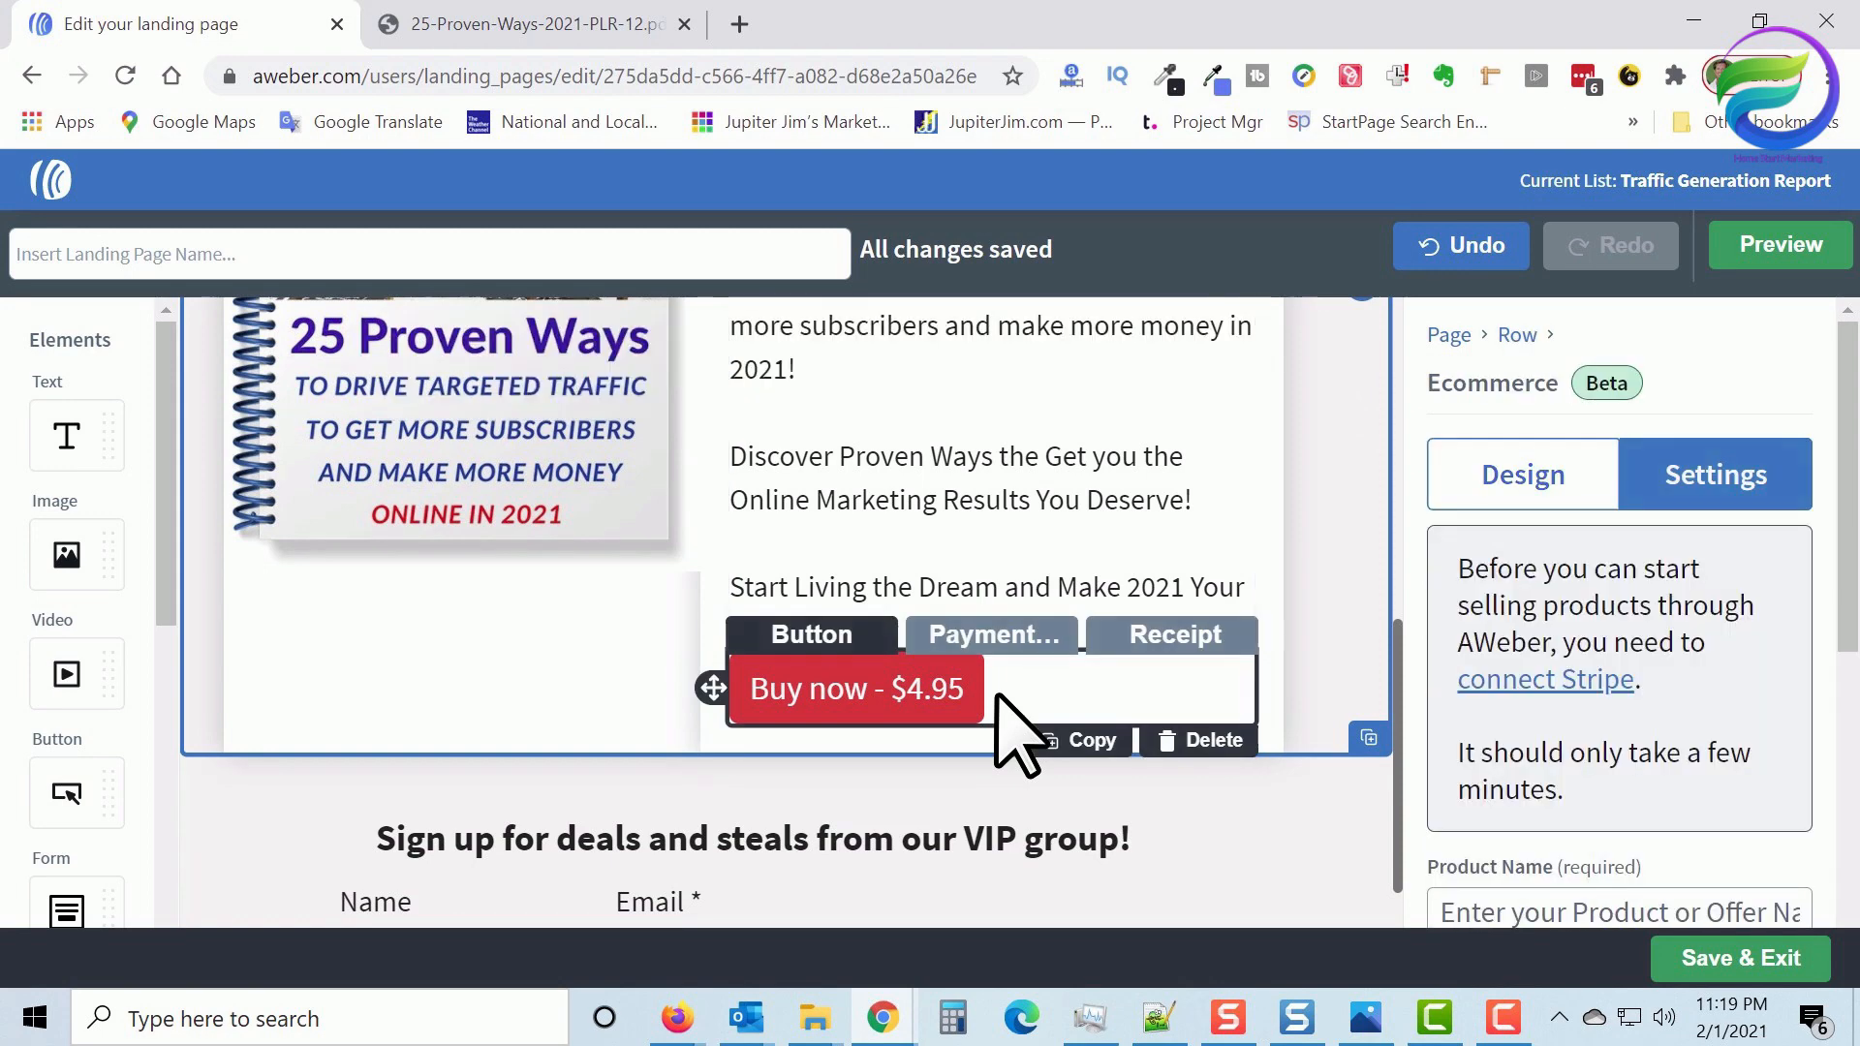
left_click(1218, 741)
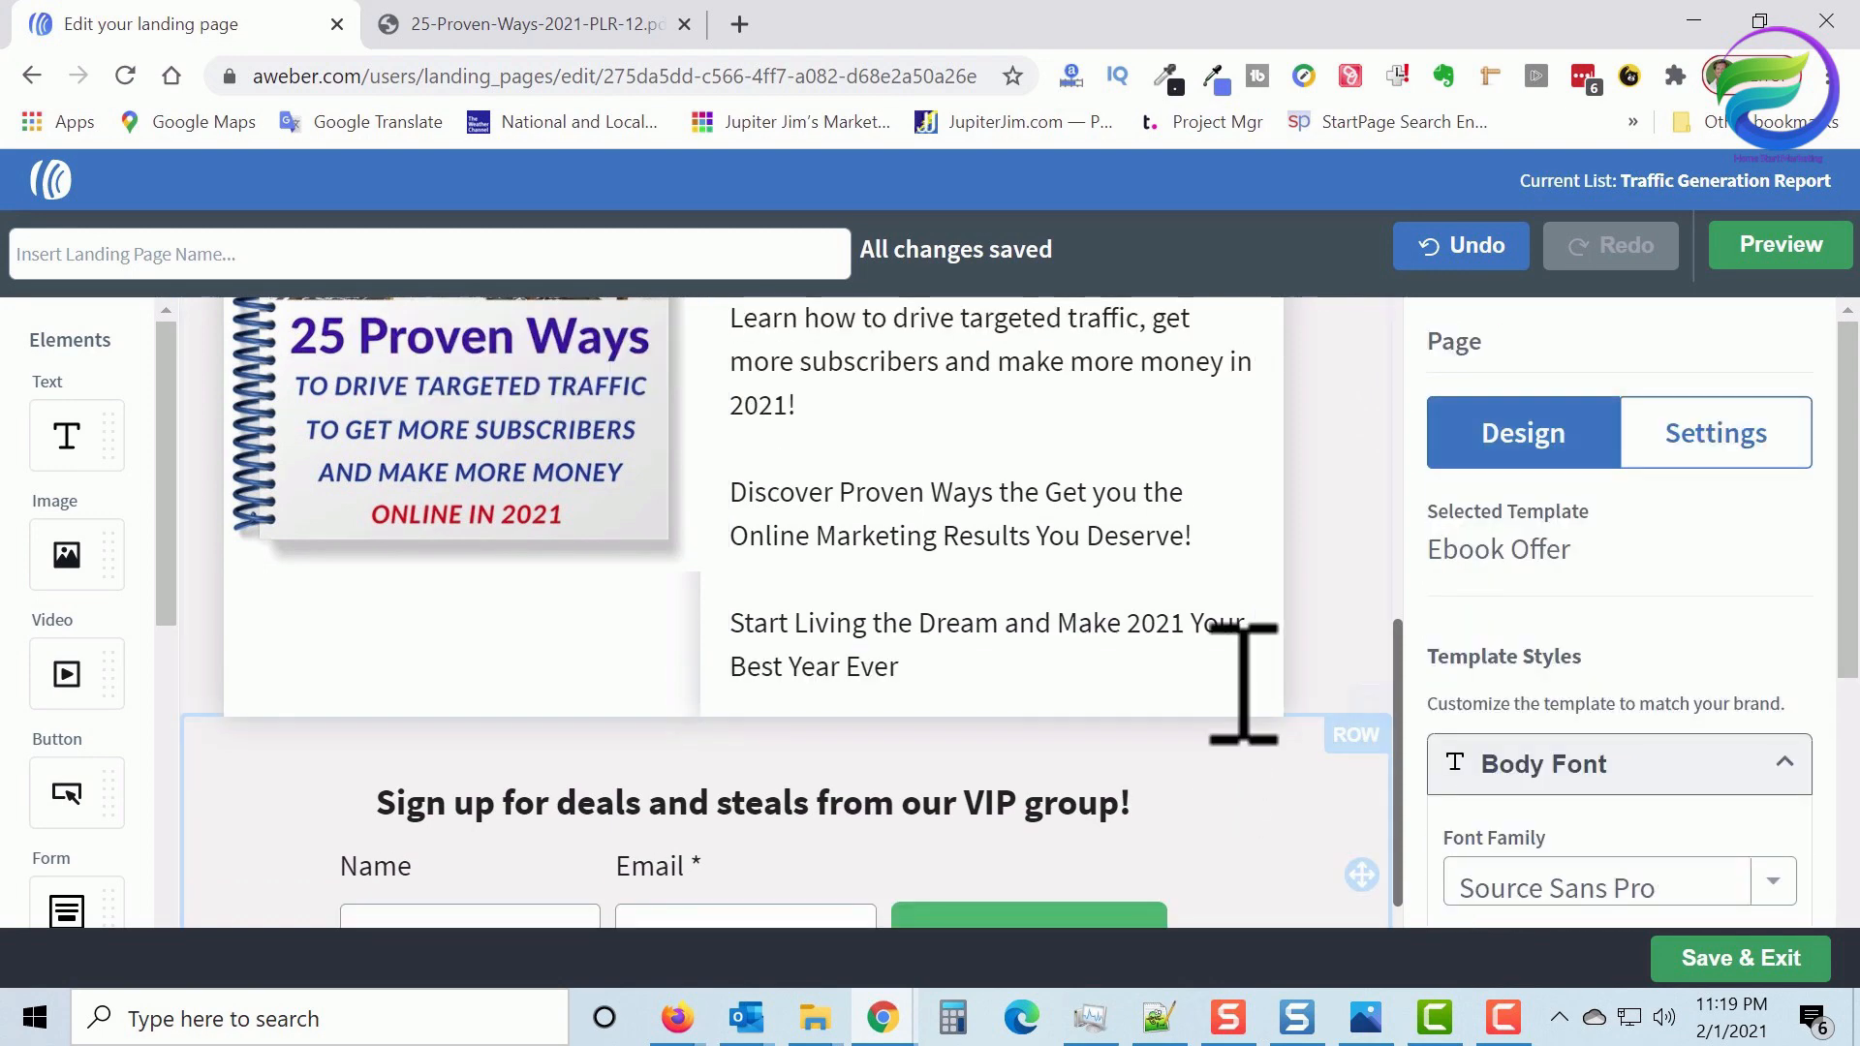
scroll(1346, 668, "up", 7)
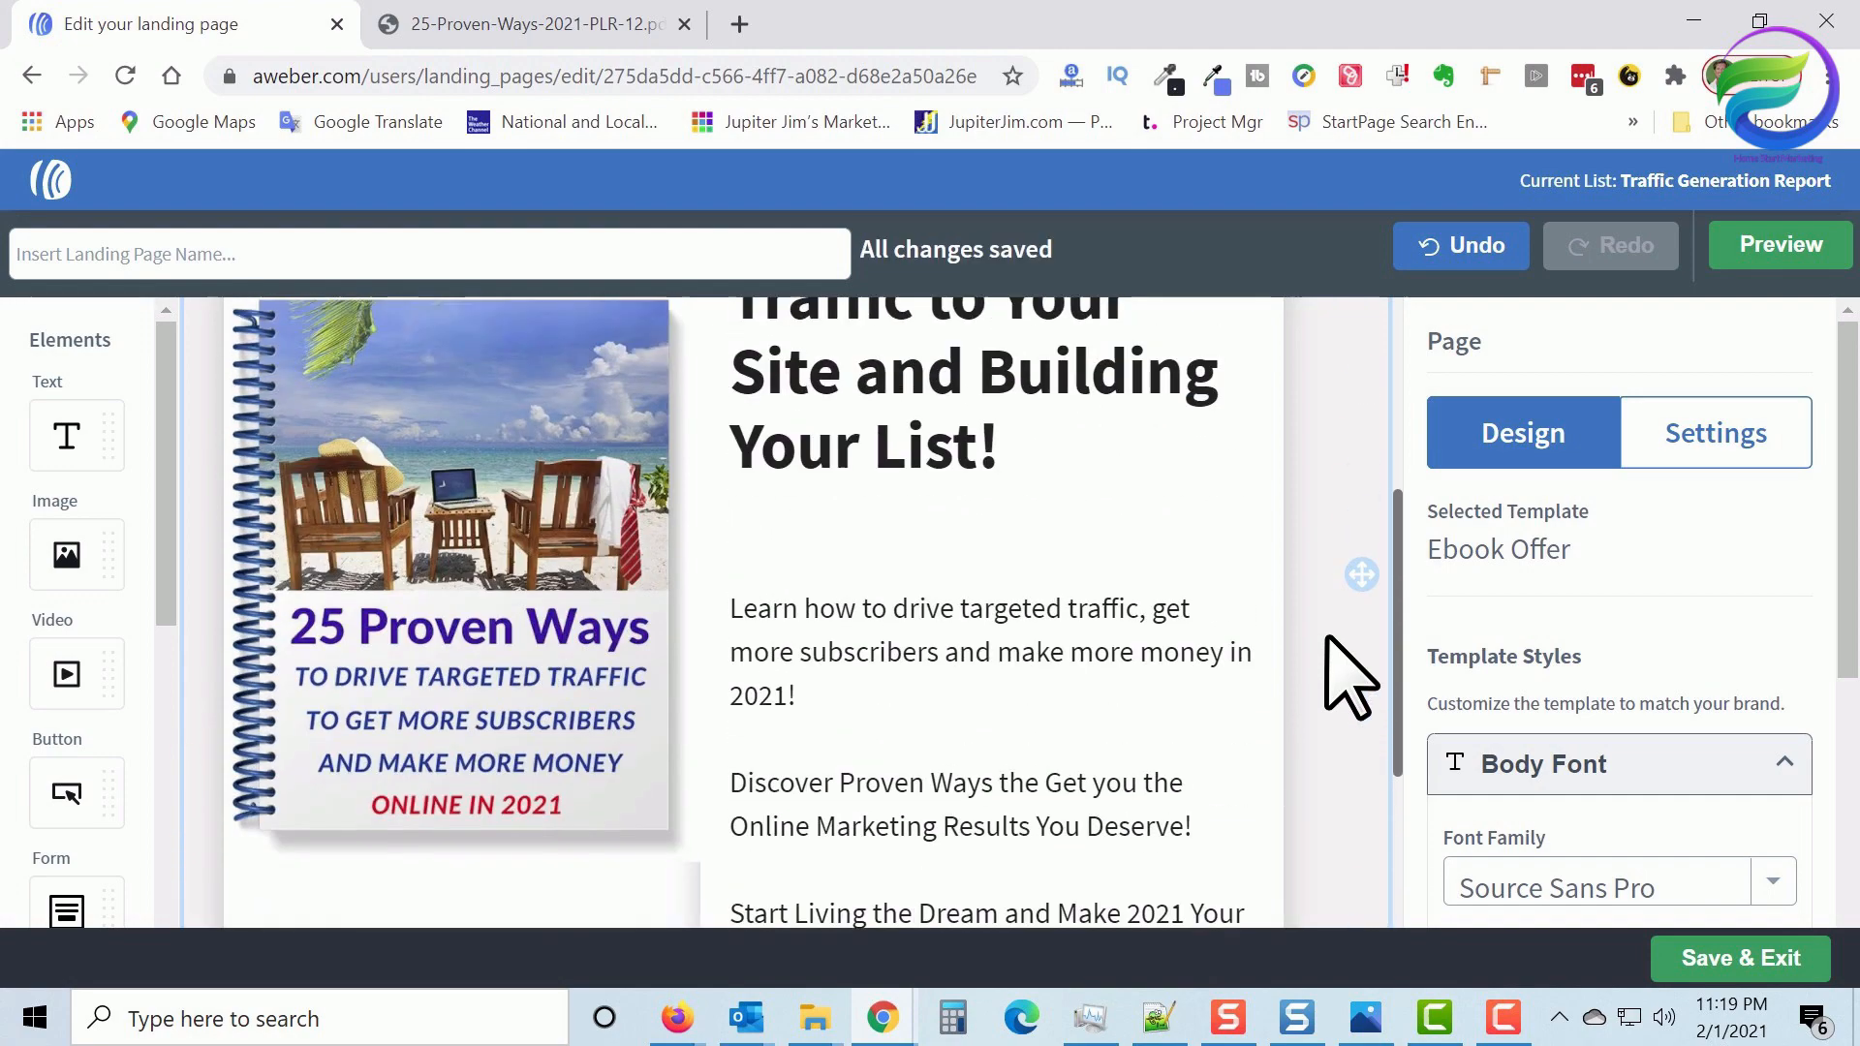
Bold "drive targeted traffic", "make more money", "Discover Proven Ways" and "Make 2021 Your Best Year Ever" in the description text
scroll(1359, 634, "down", 6)
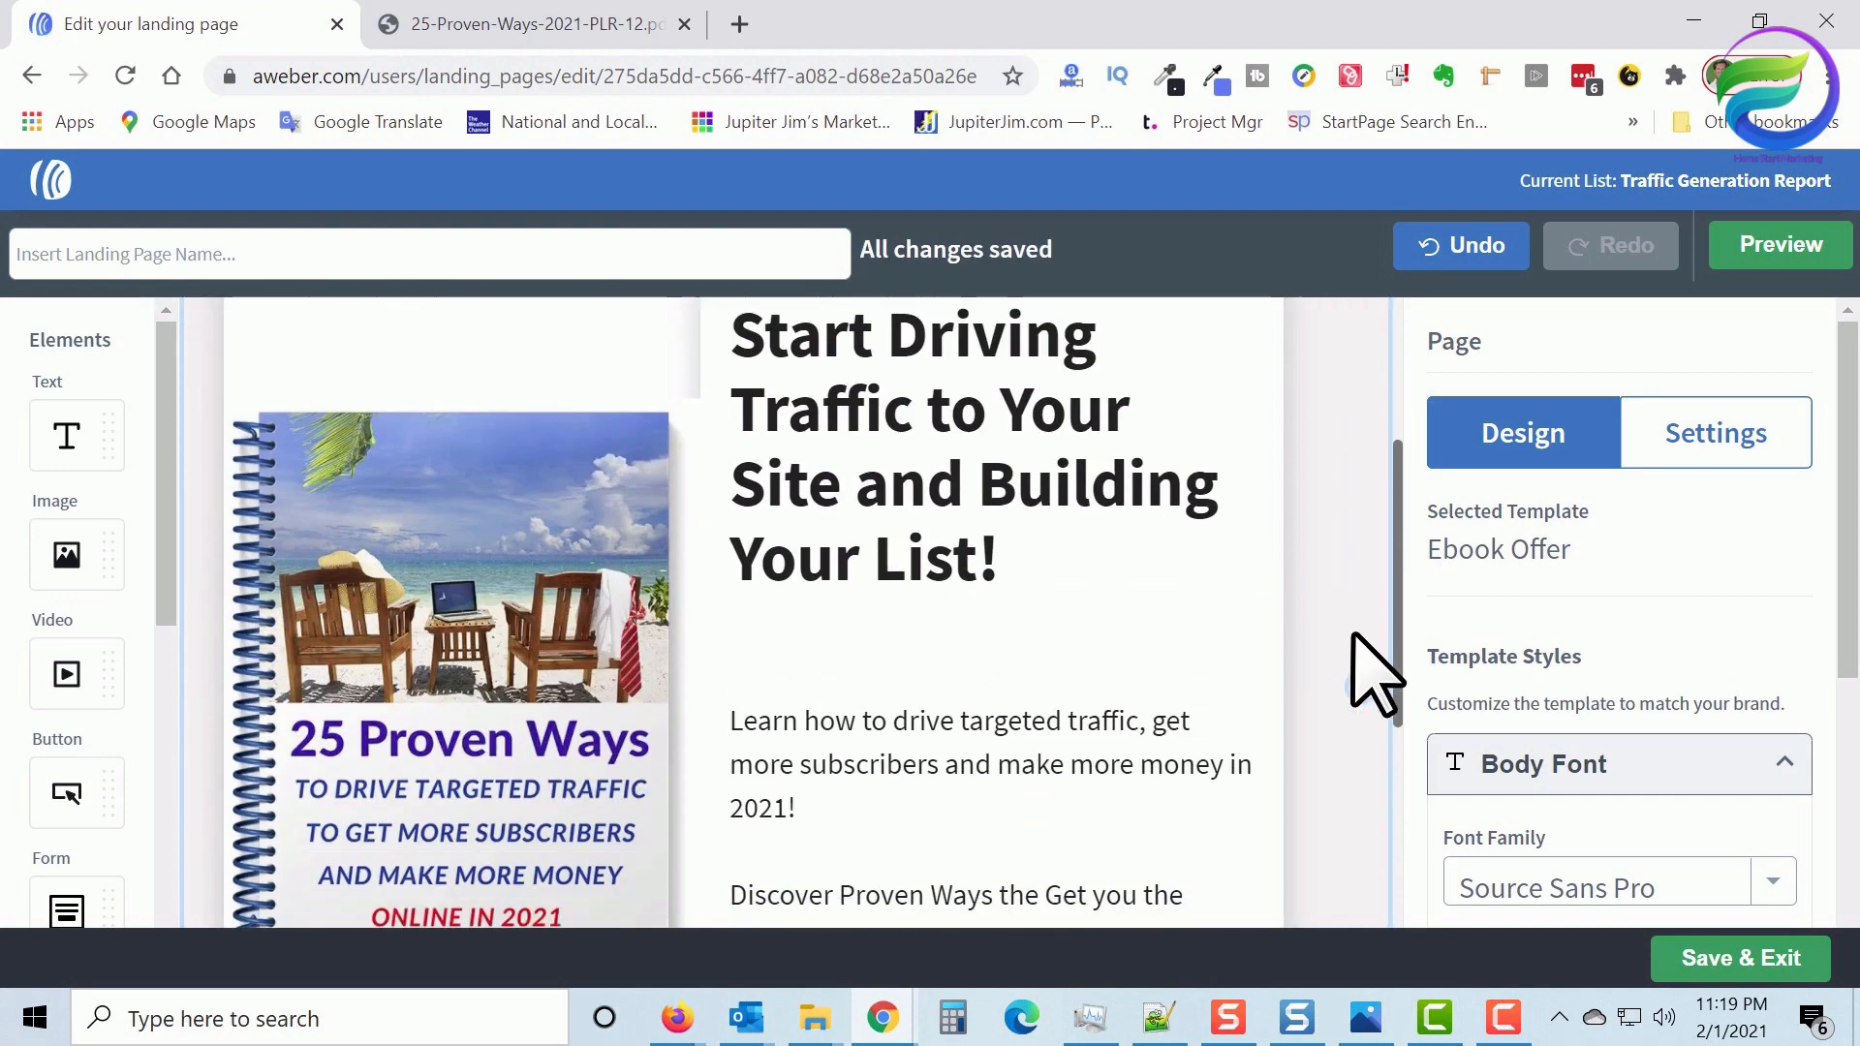
left_click_drag(895, 462, 1156, 485)
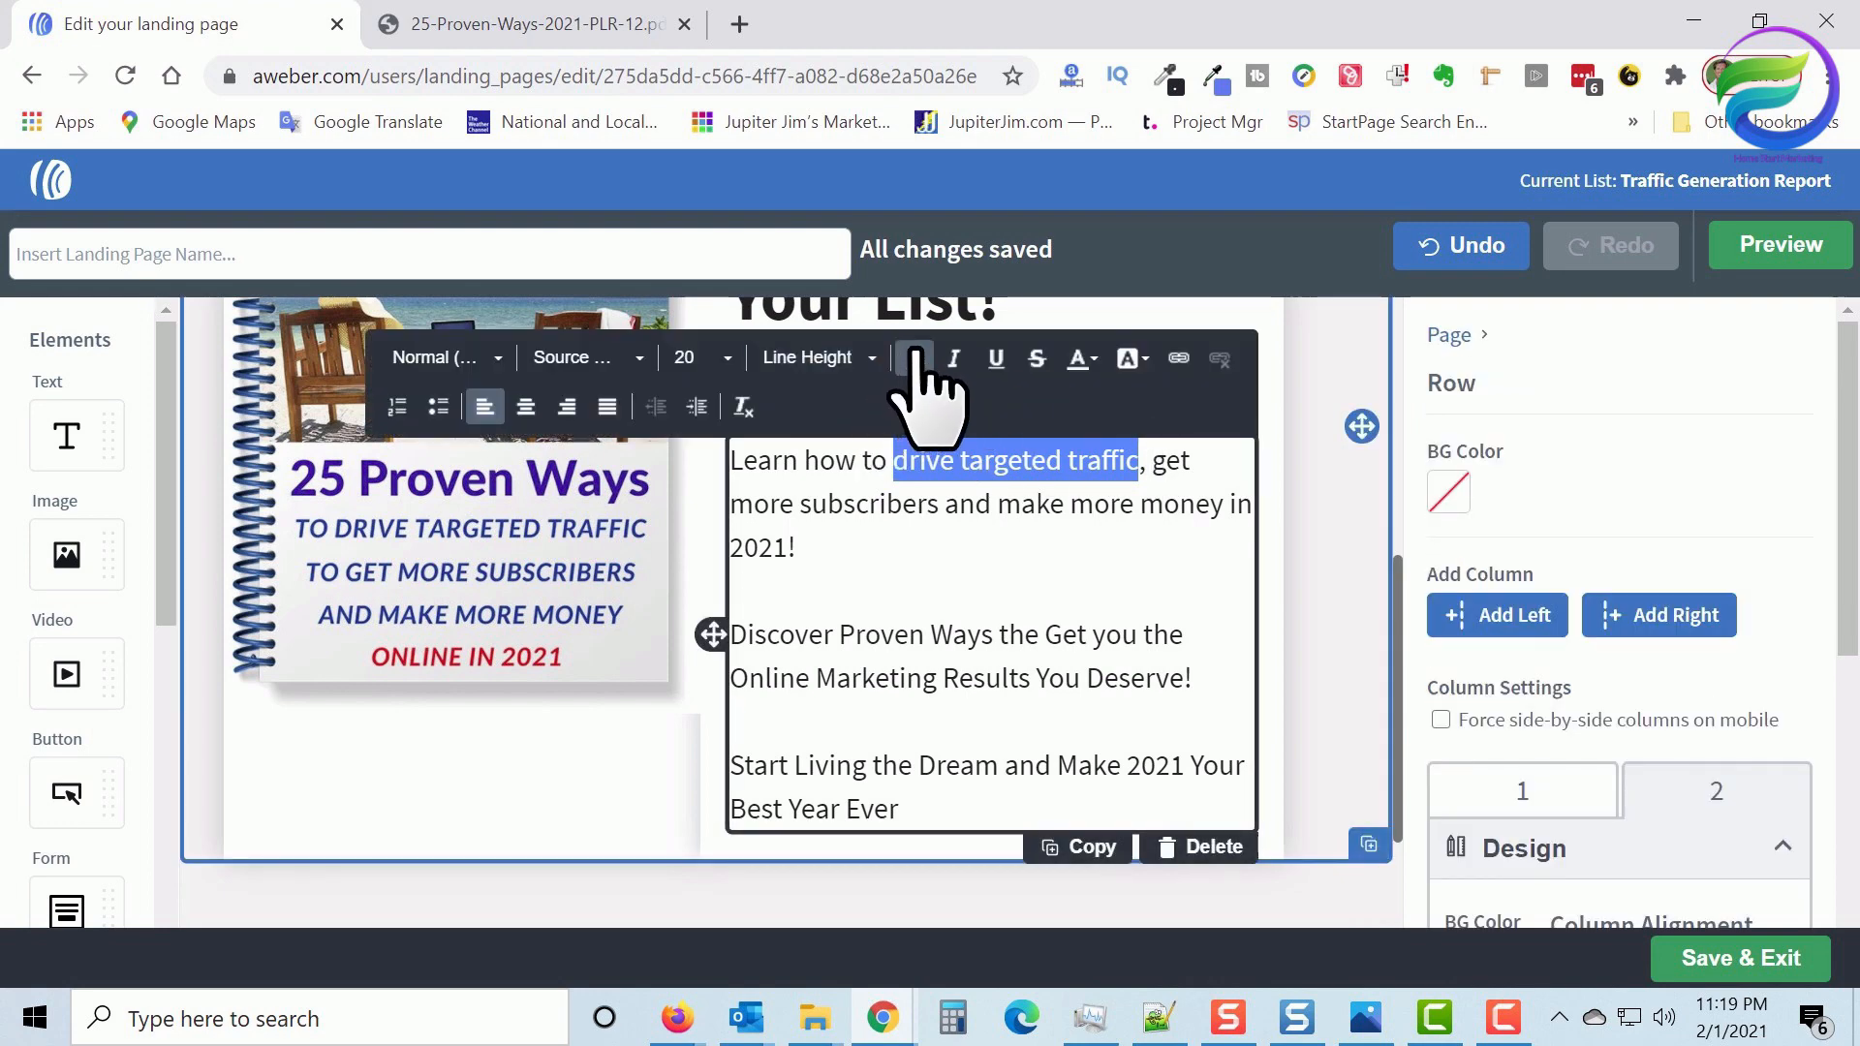
left_click(914, 358)
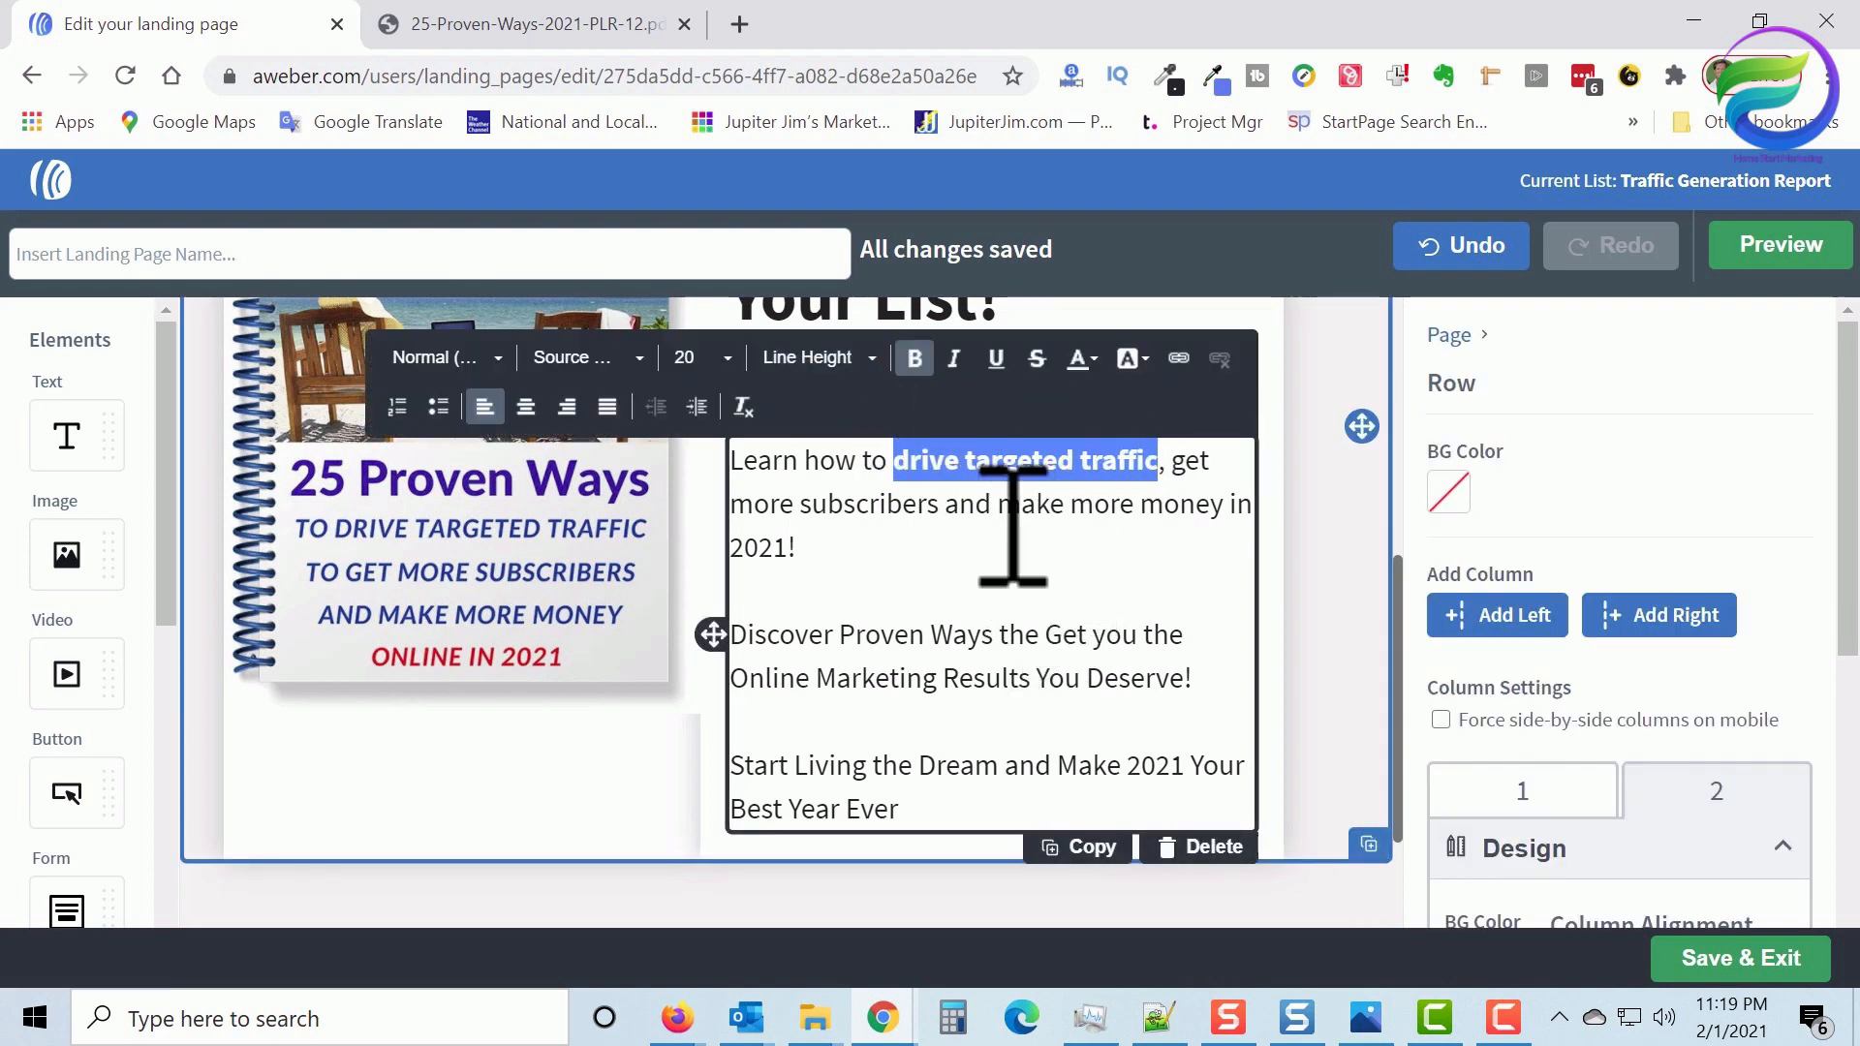
left_click_drag(996, 505, 1225, 509)
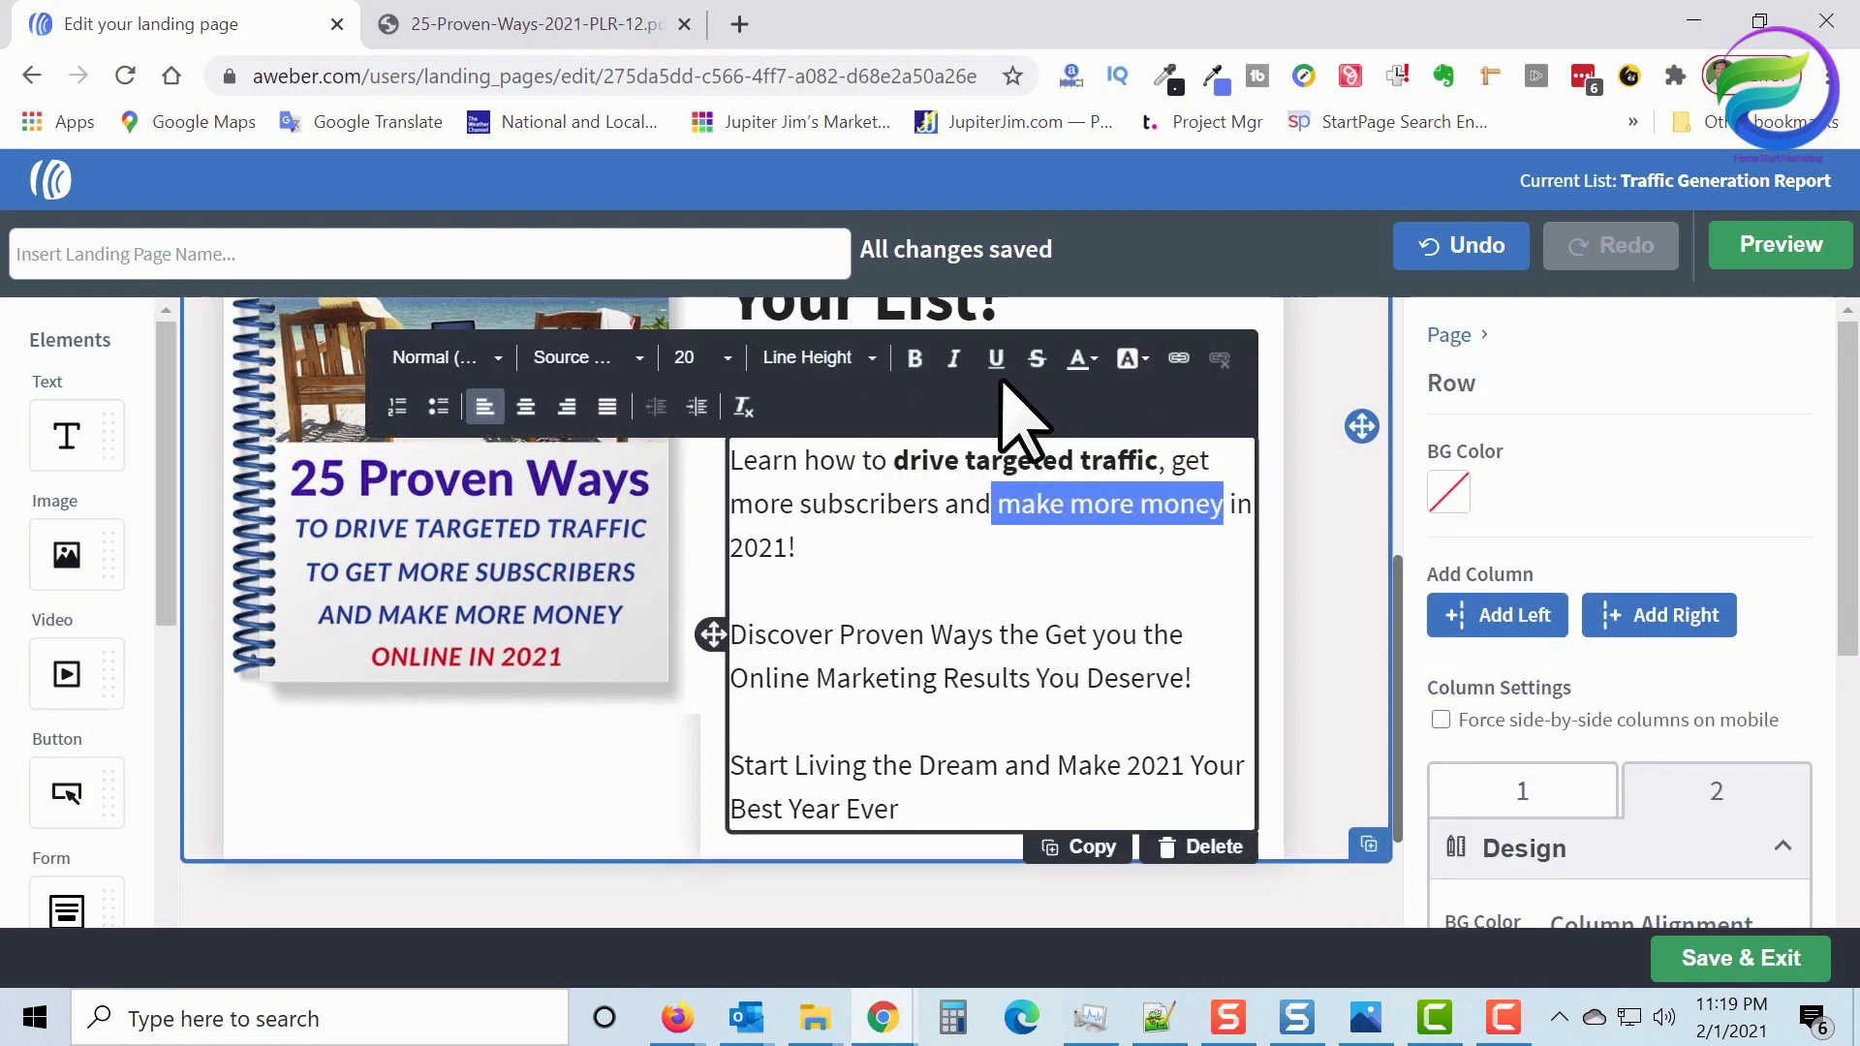
left_click(914, 359)
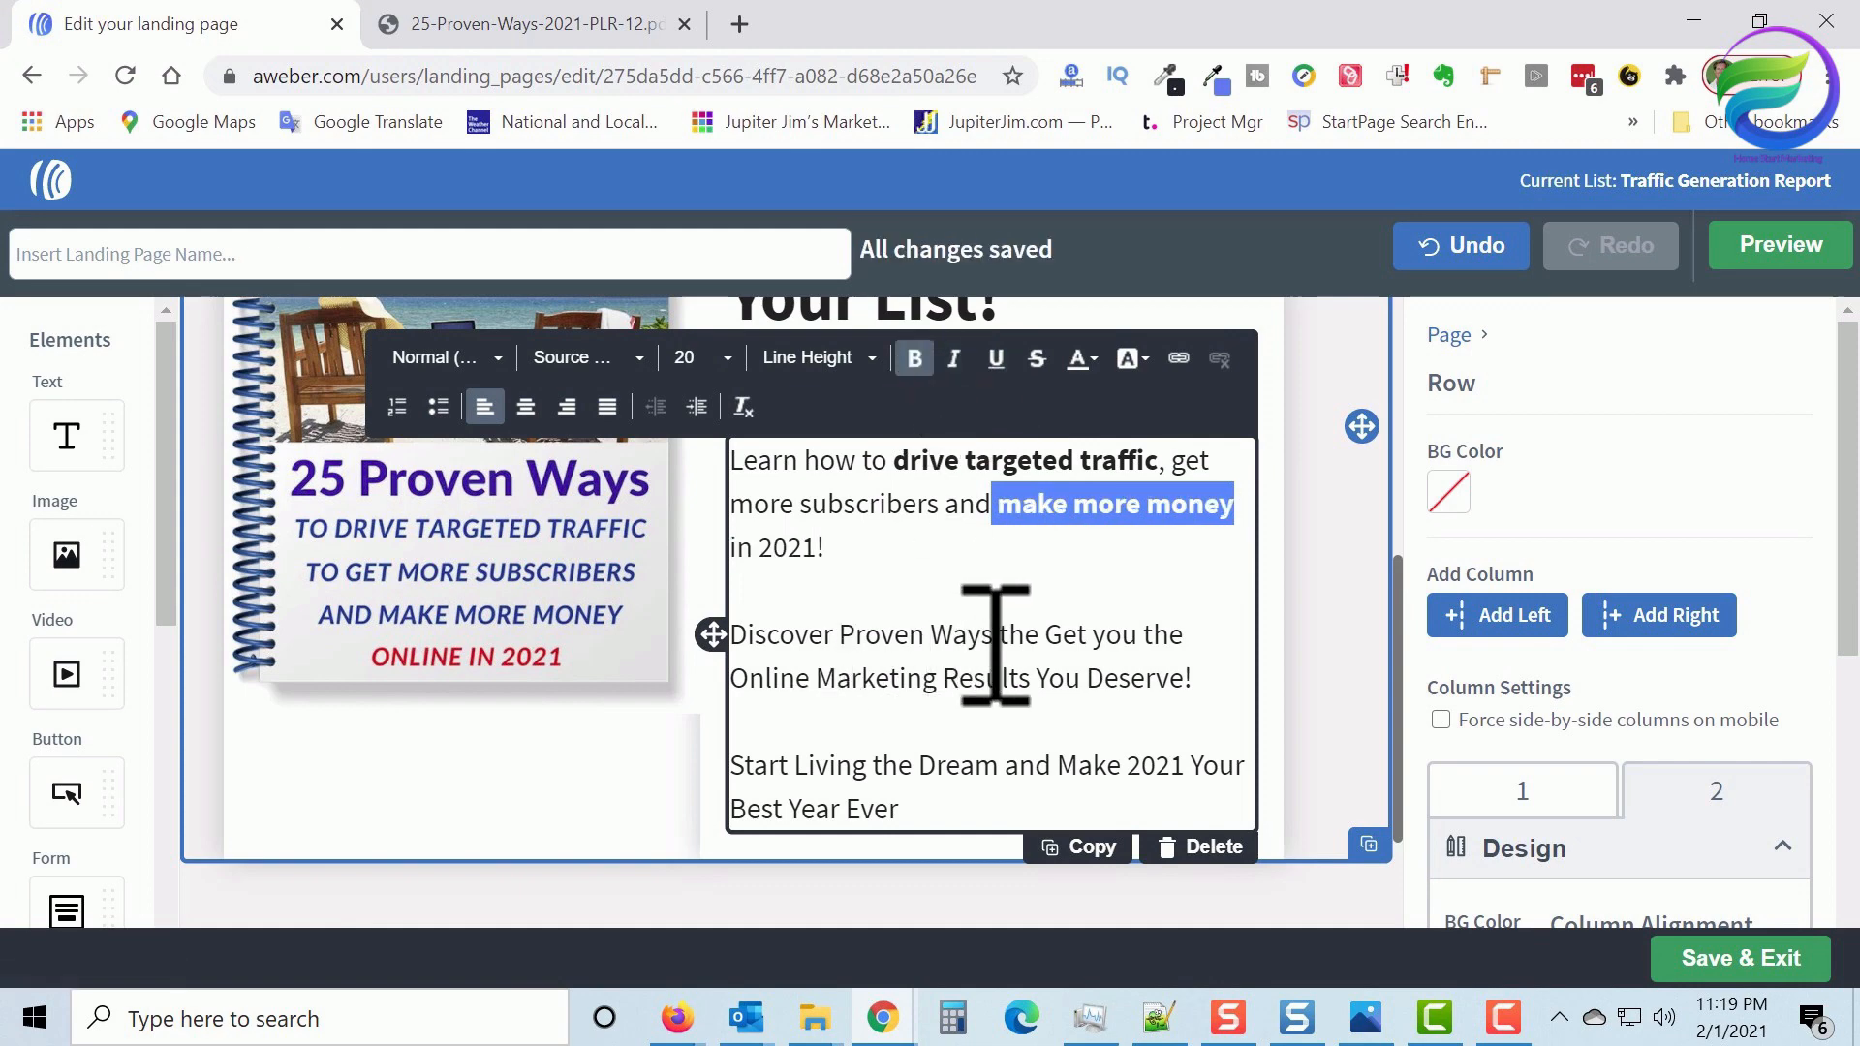
left_click_drag(994, 634, 743, 618)
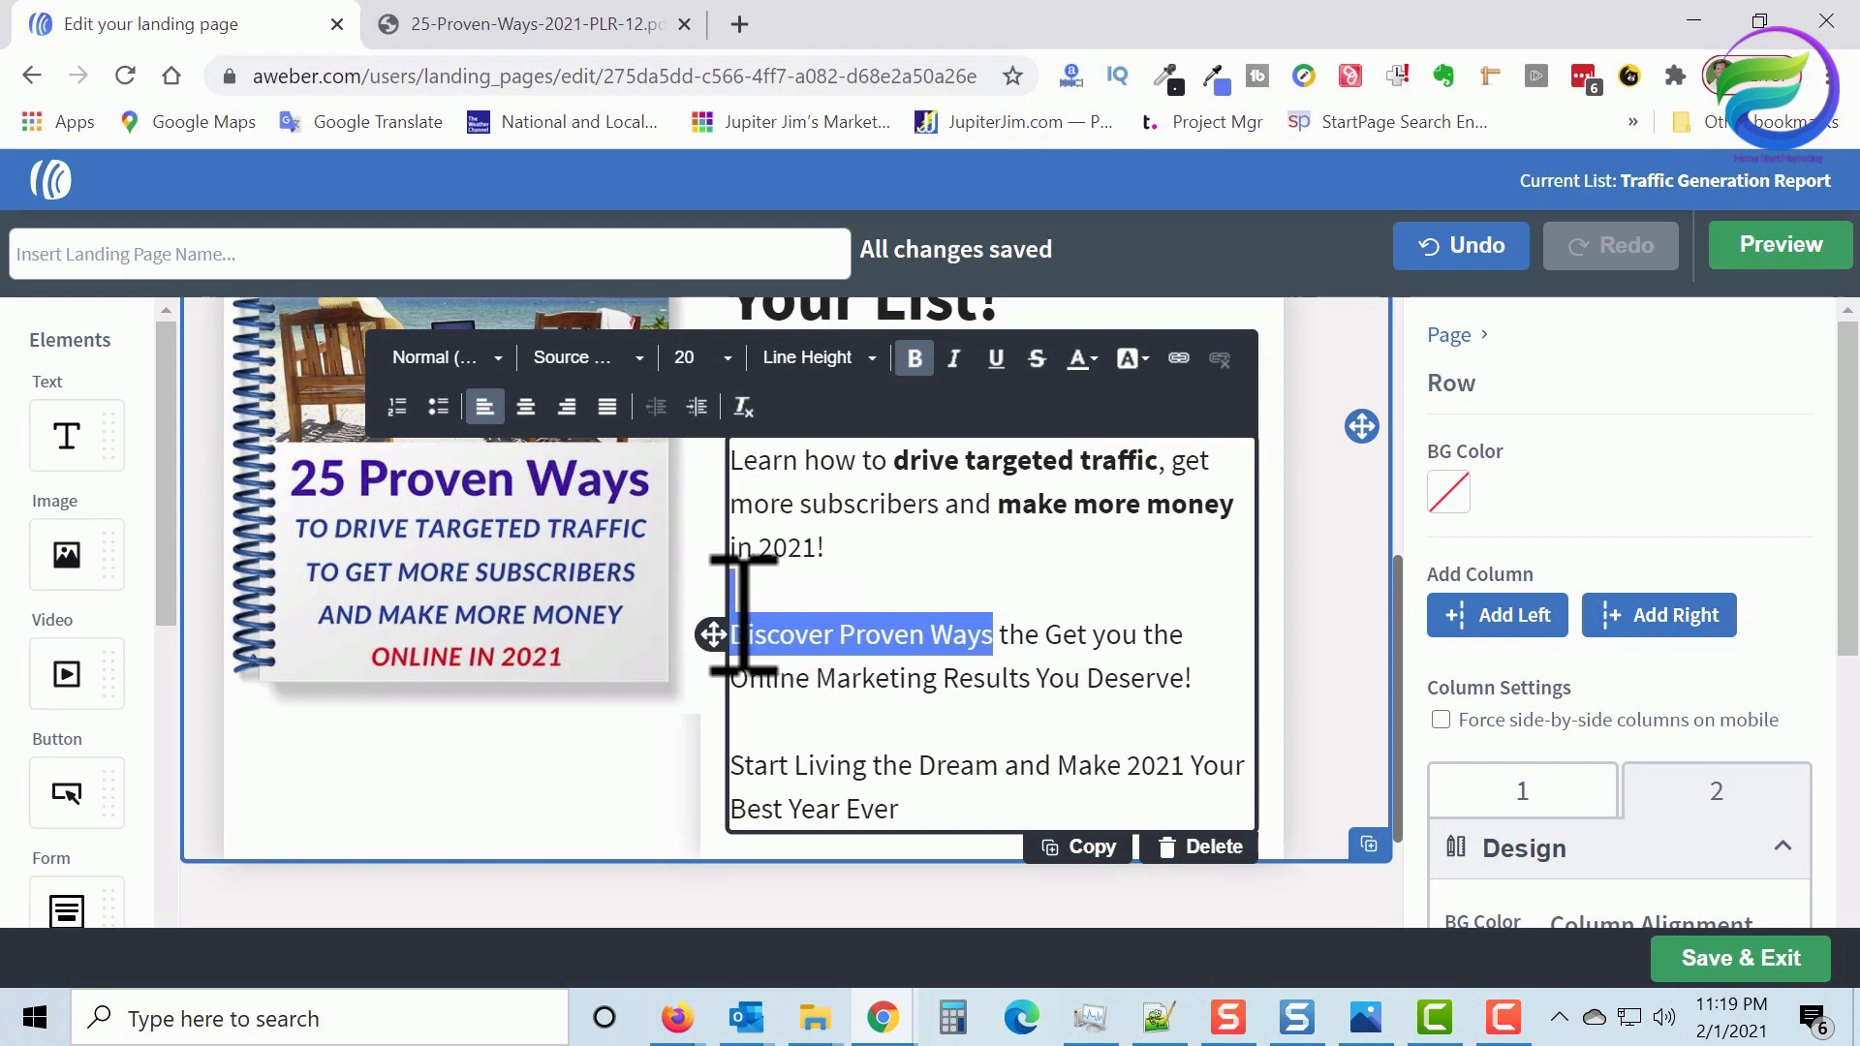
left_click(916, 361)
left_click_drag(1061, 767, 1101, 802)
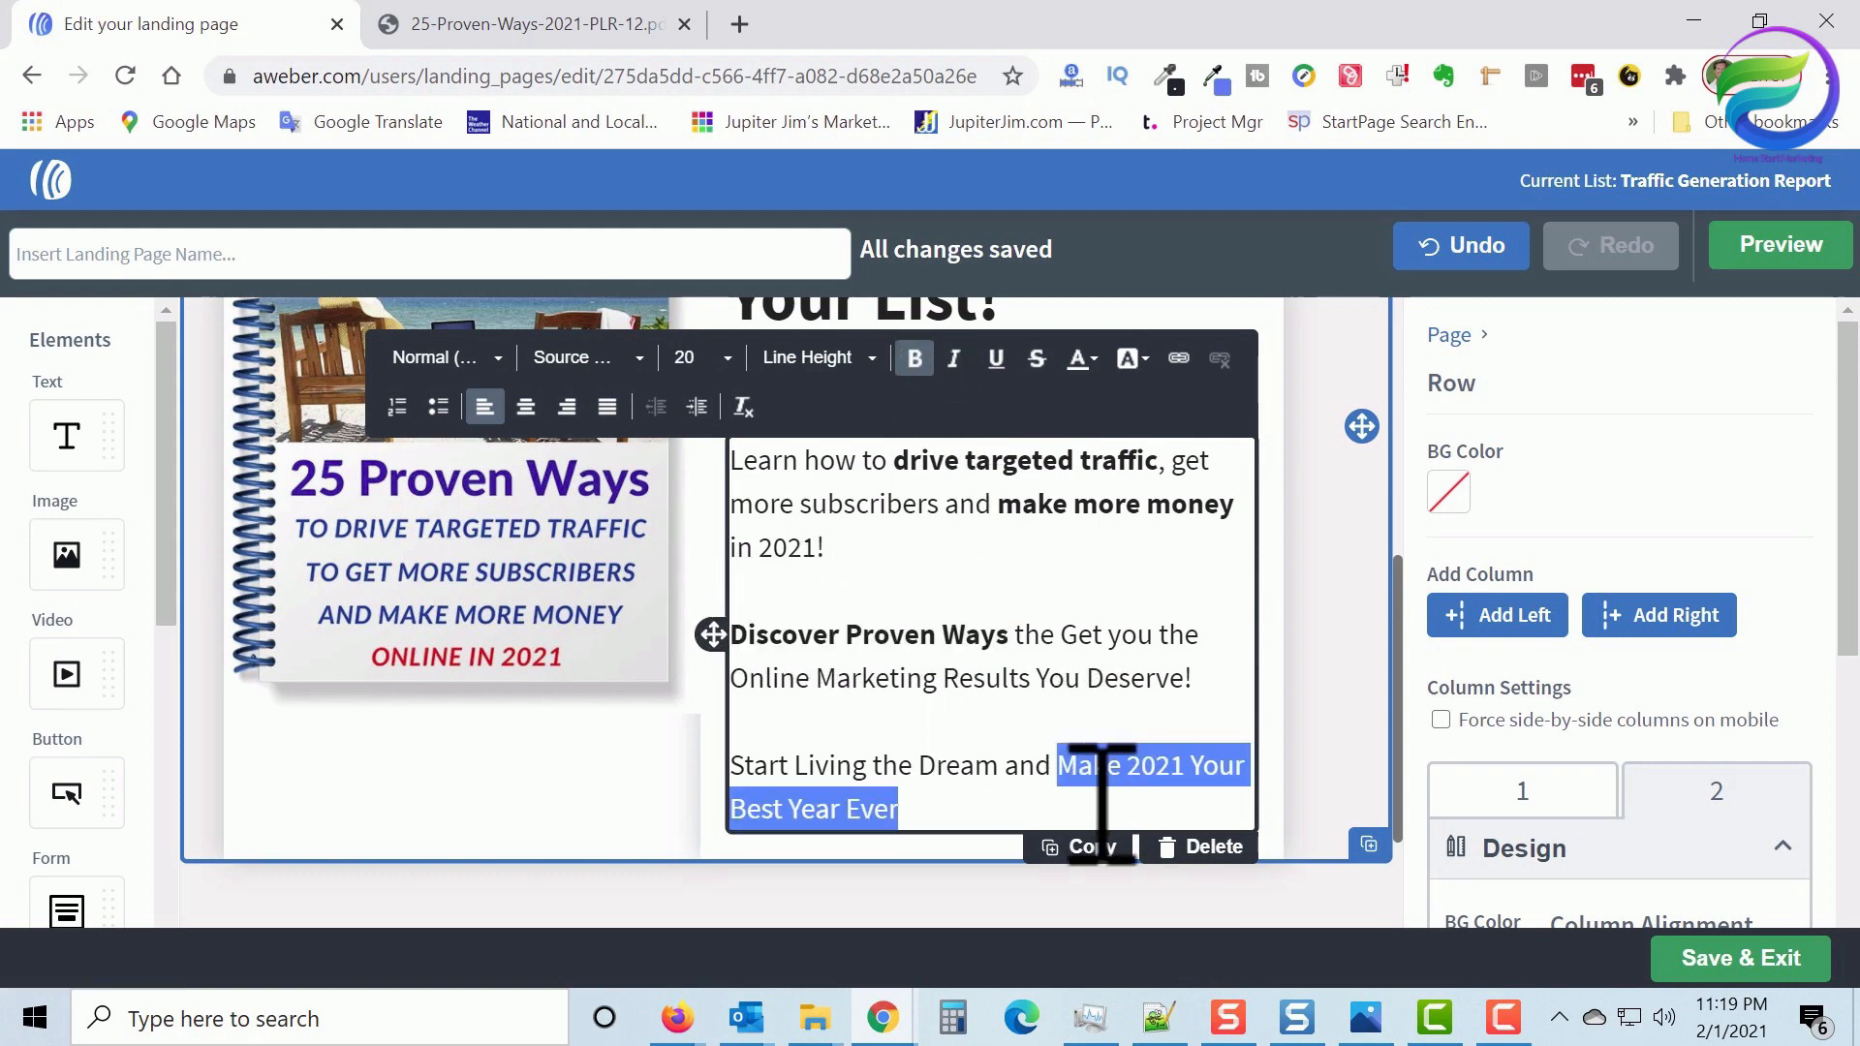
left_click(936, 374)
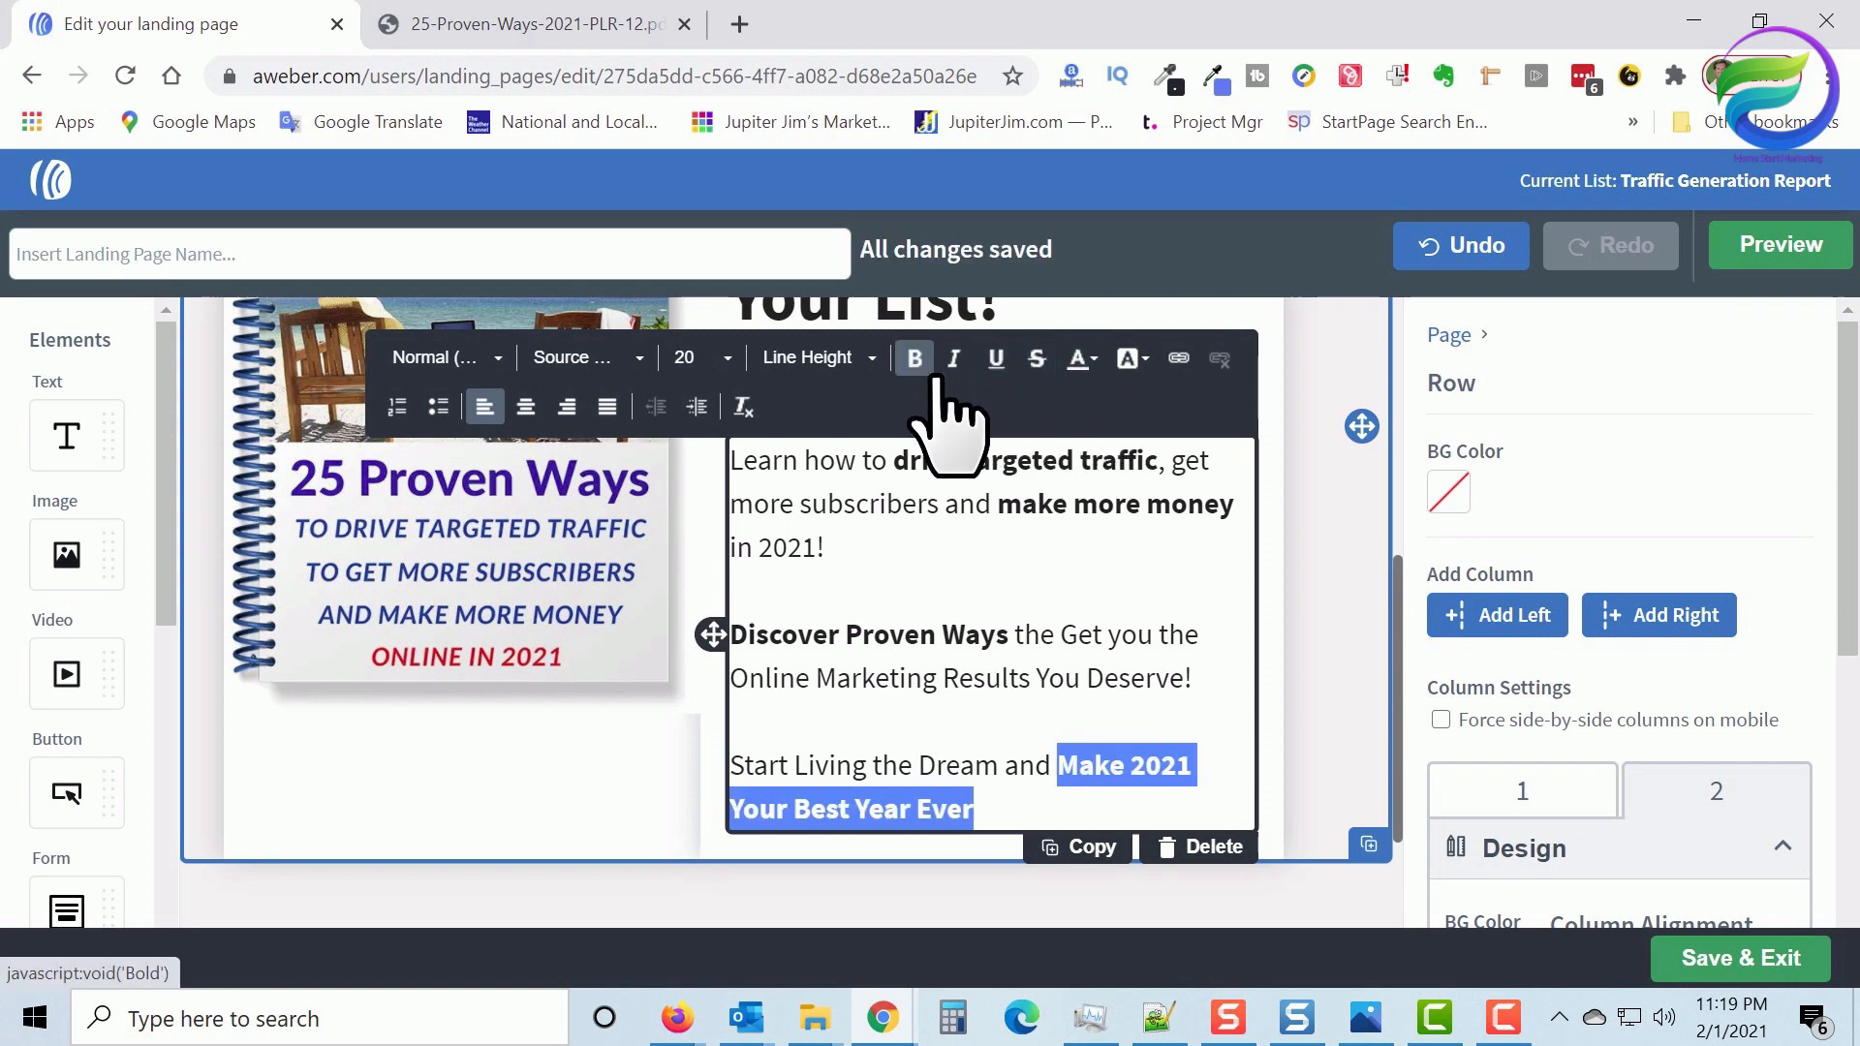
left_click(1319, 535)
scroll(1270, 552, "up", 5)
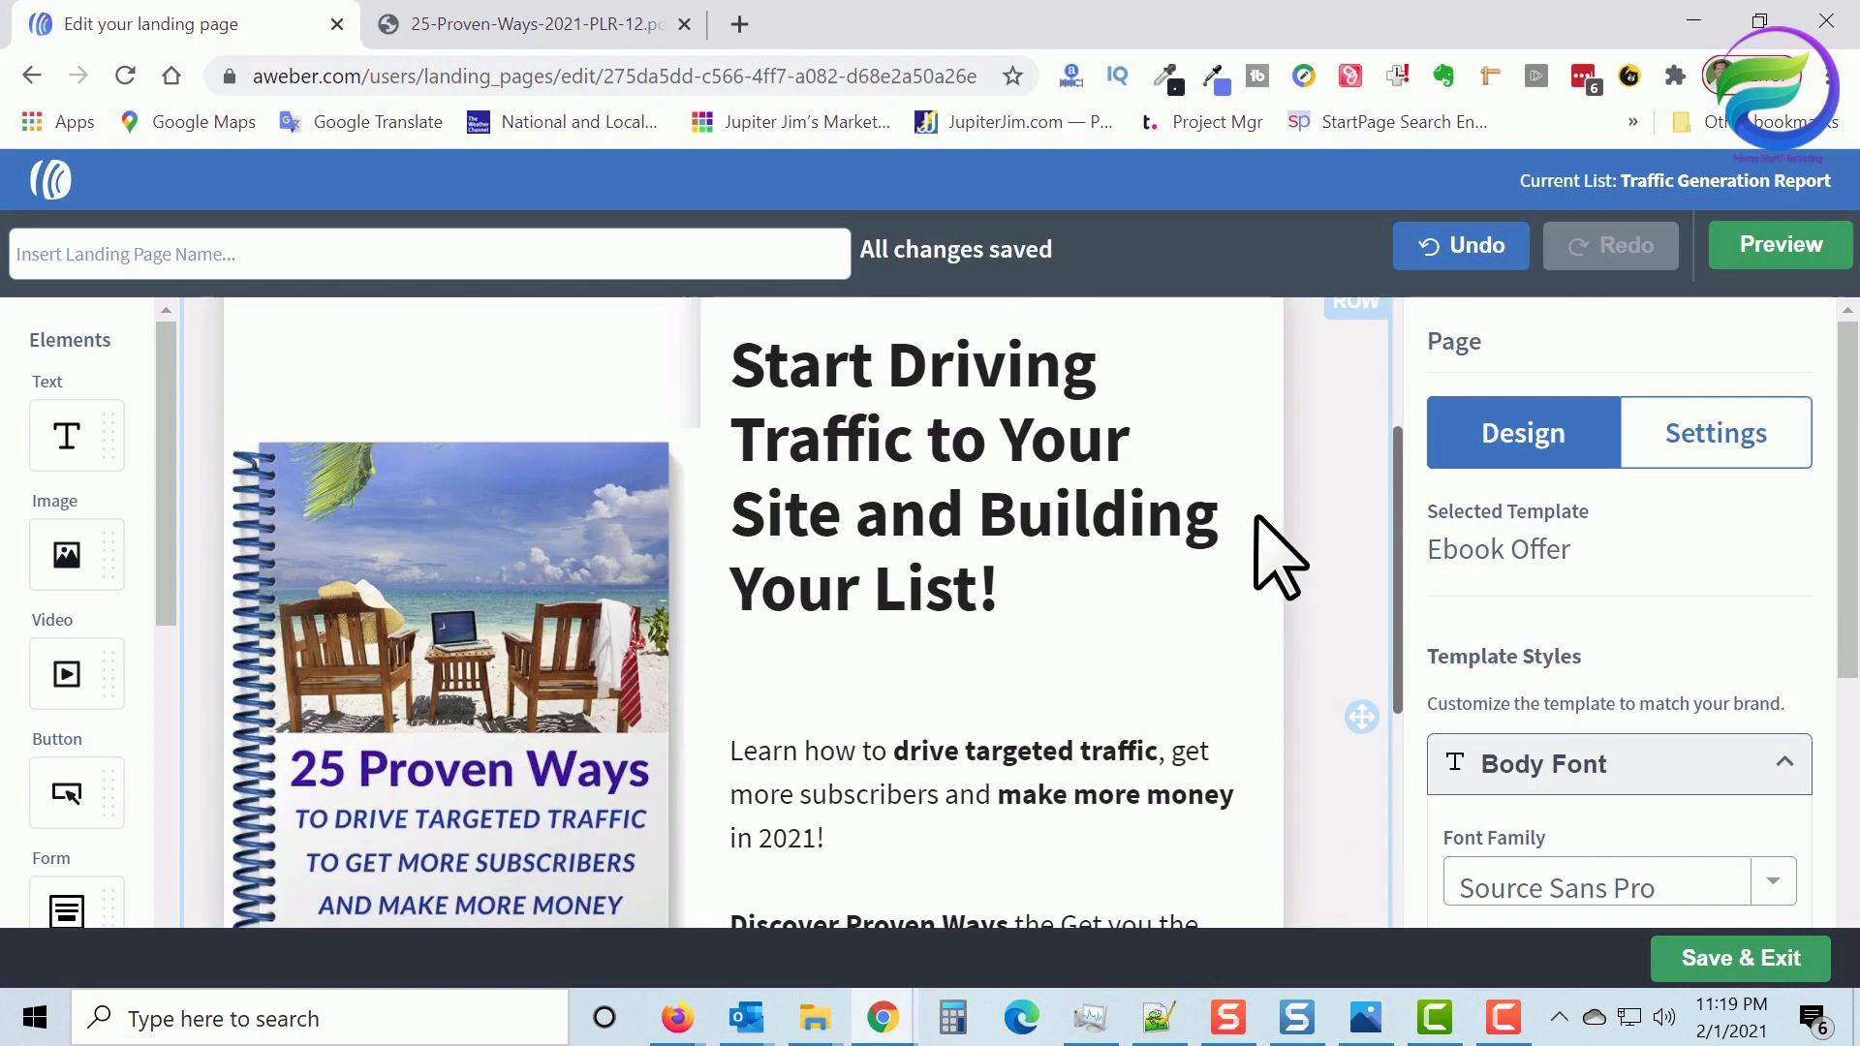
Change the heading above the sign-up form to "Sign up for 25 Ways Free Report!"
scroll(1270, 552, "down", 5)
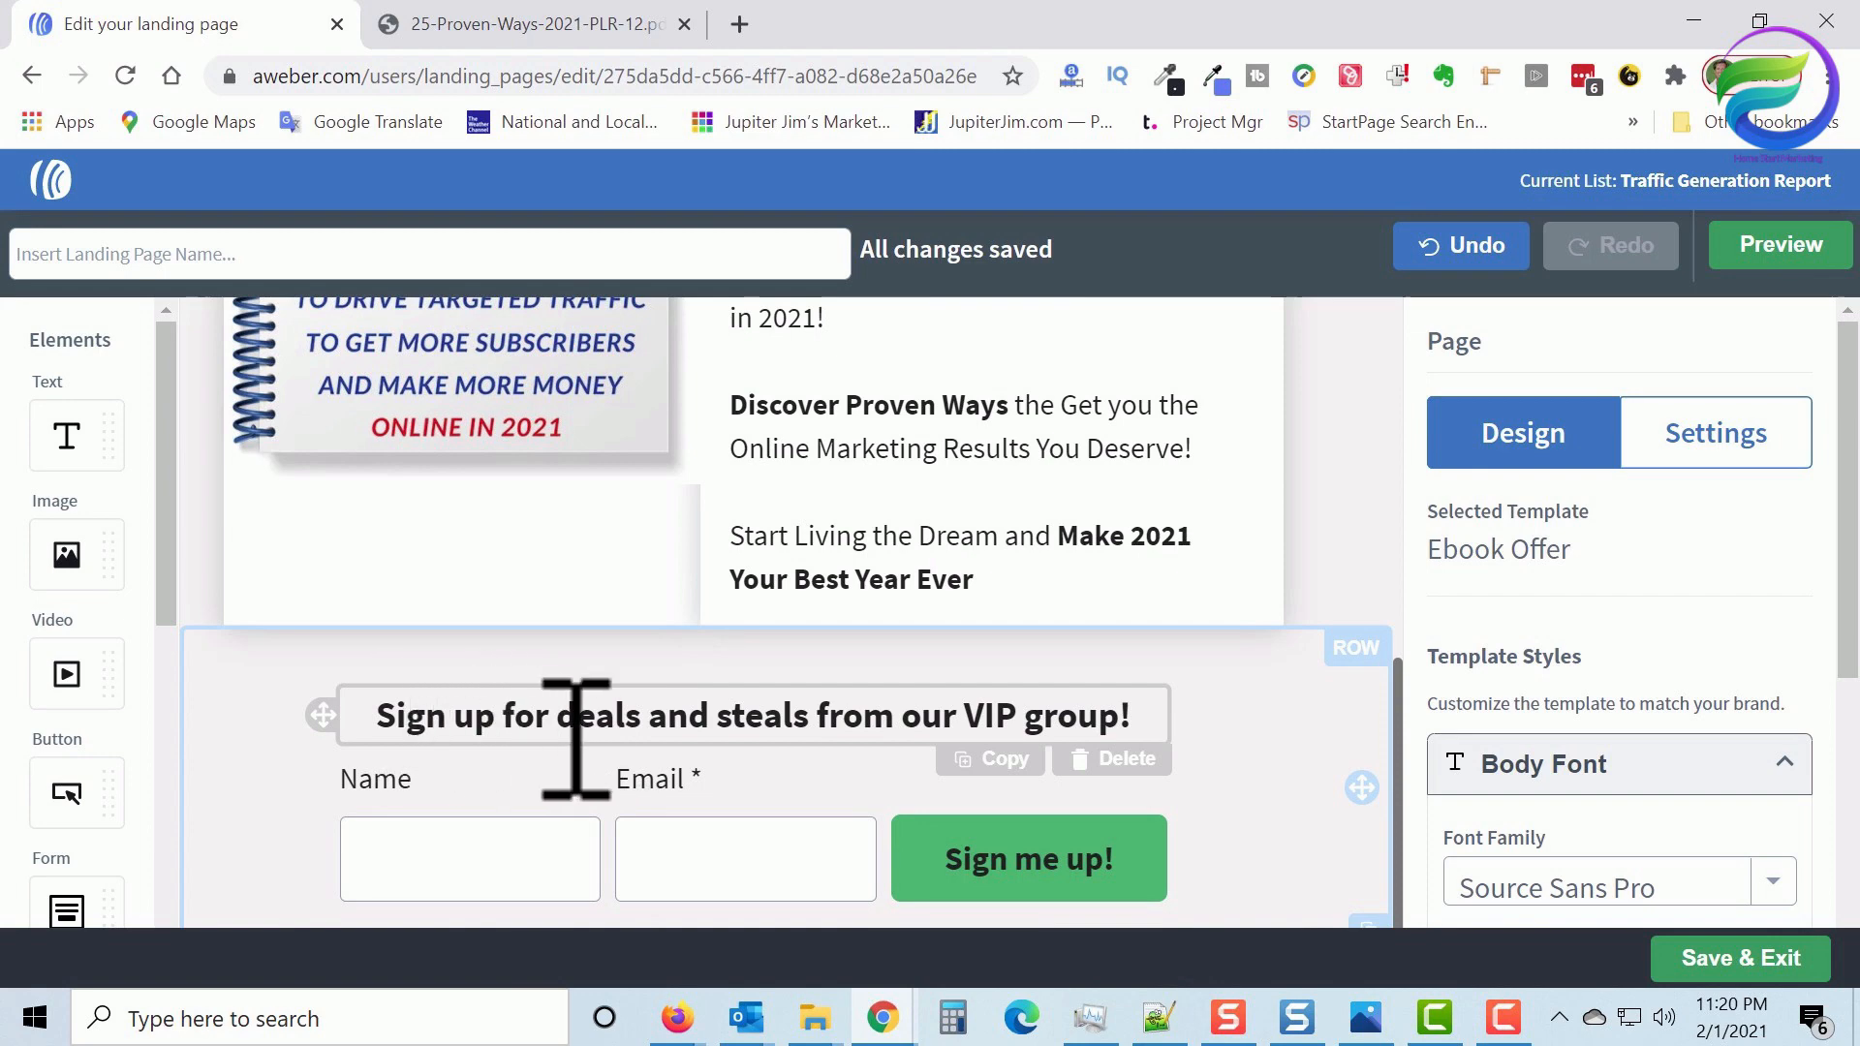
left_click_drag(559, 718, 1166, 742)
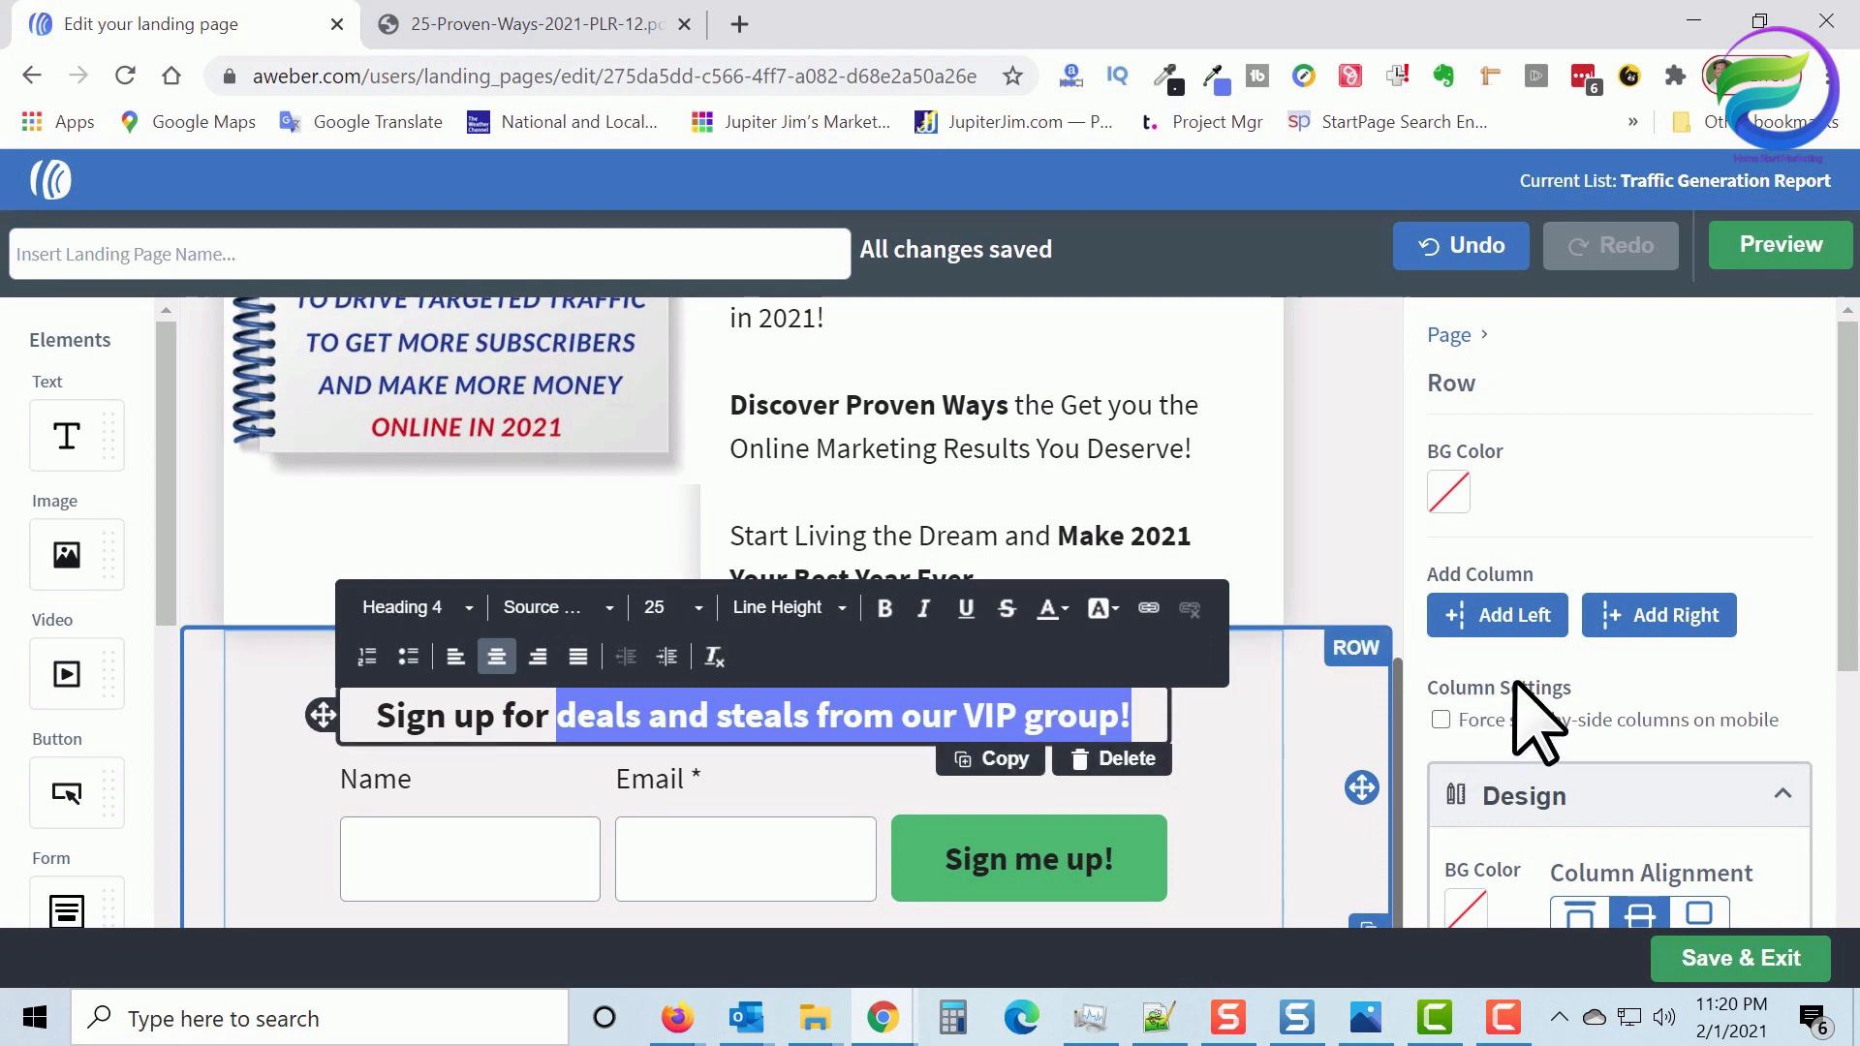
type("for for")
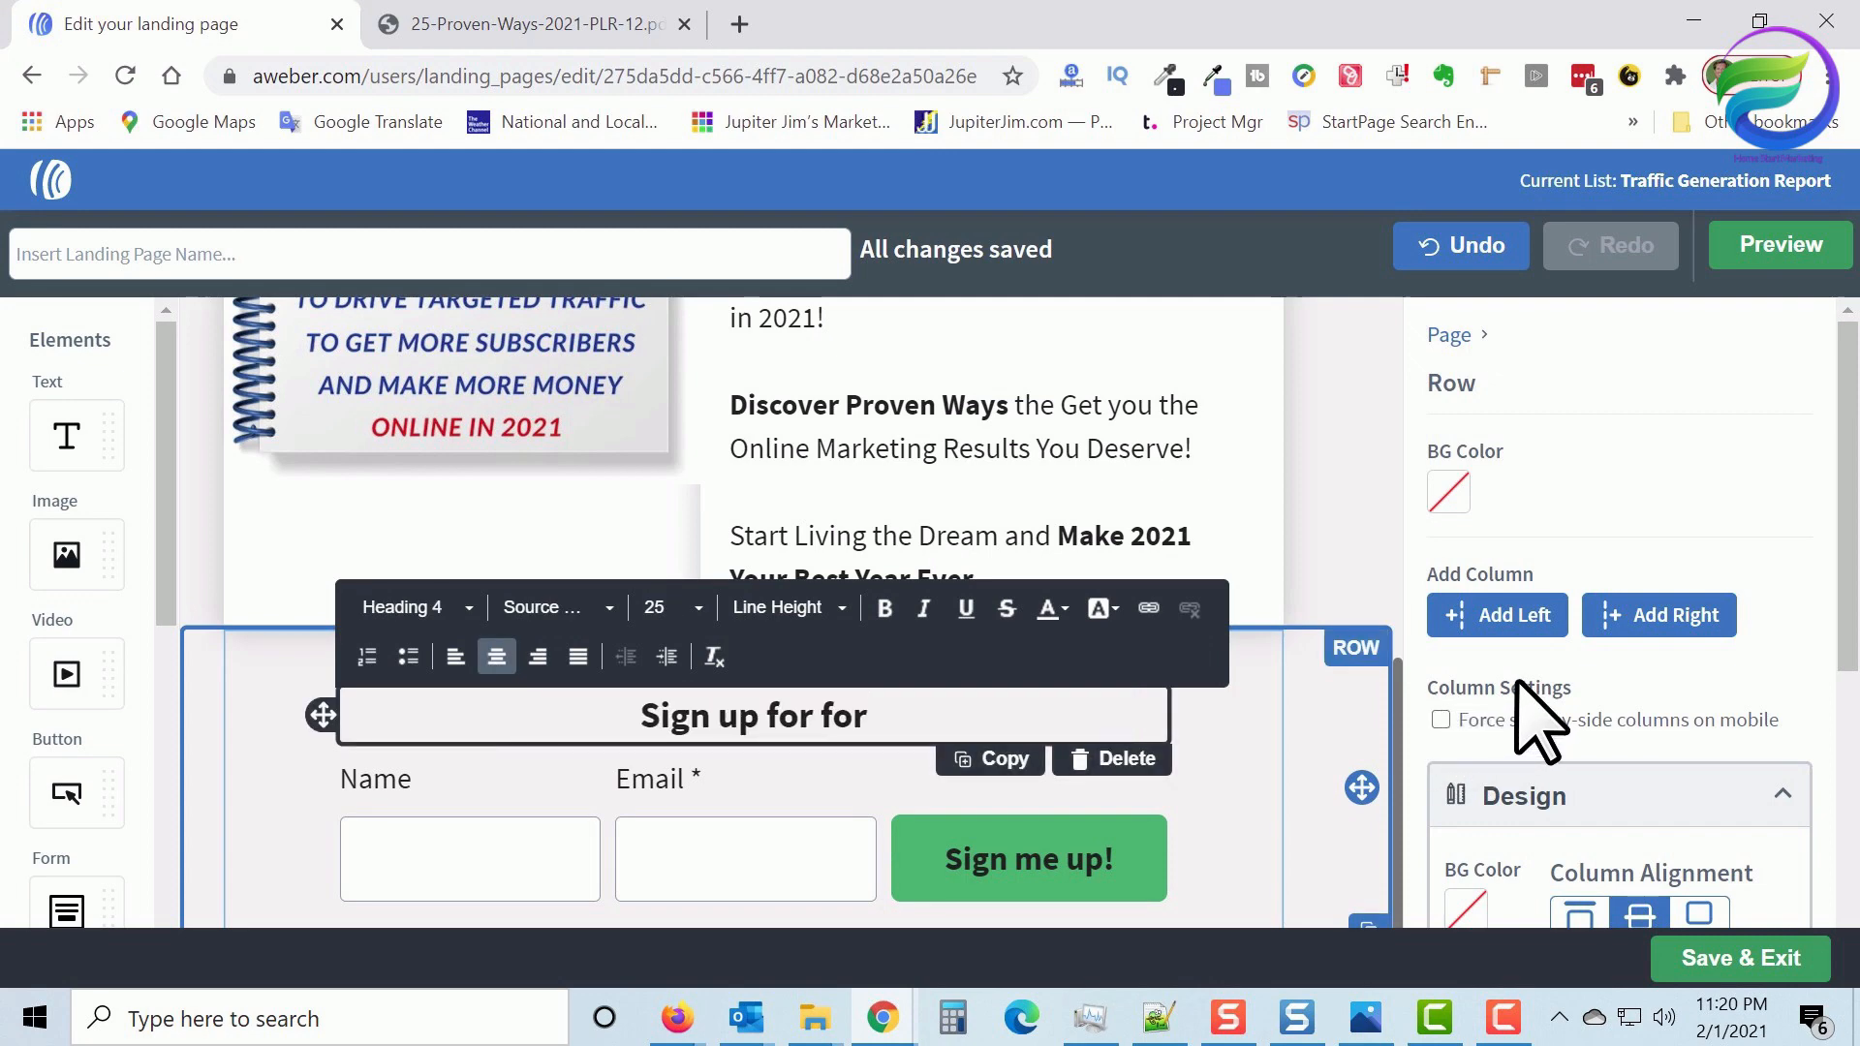
key("BackSpace")
key("BackSpace")
key("BackSpace")
key("BackSpace")
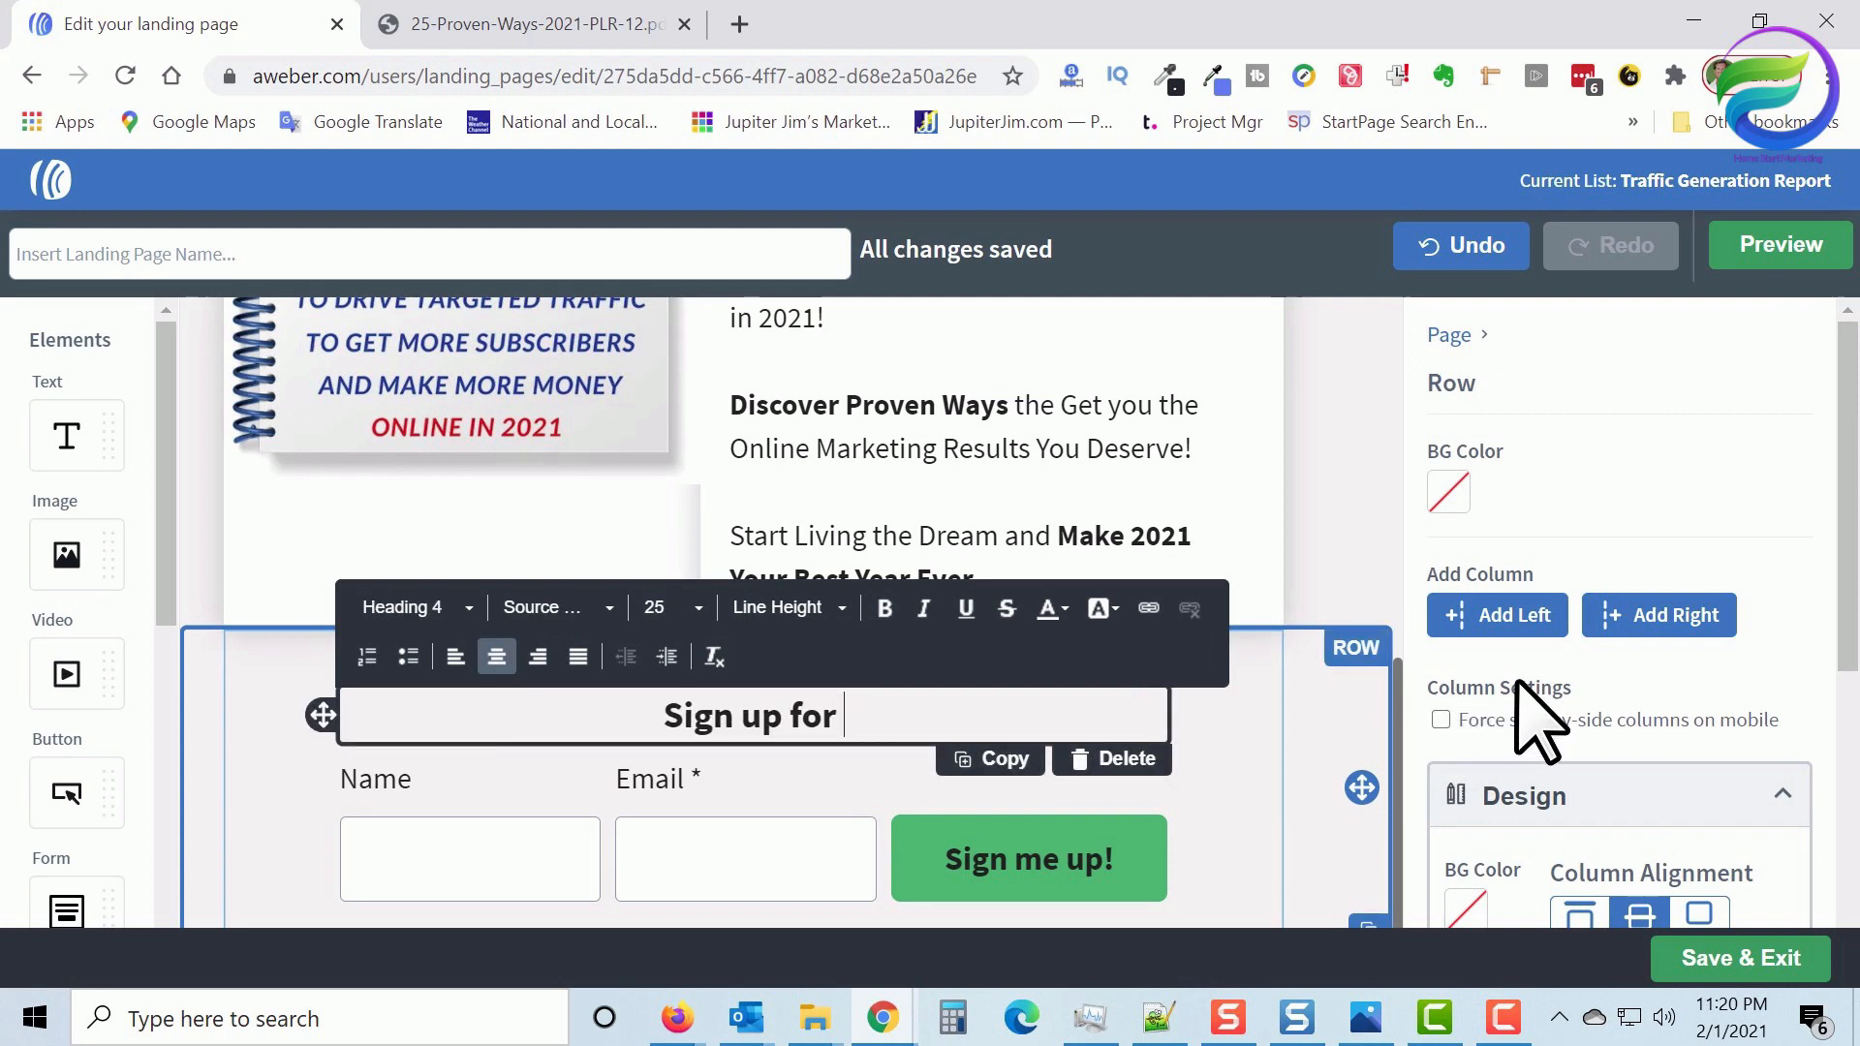
type("25 ")
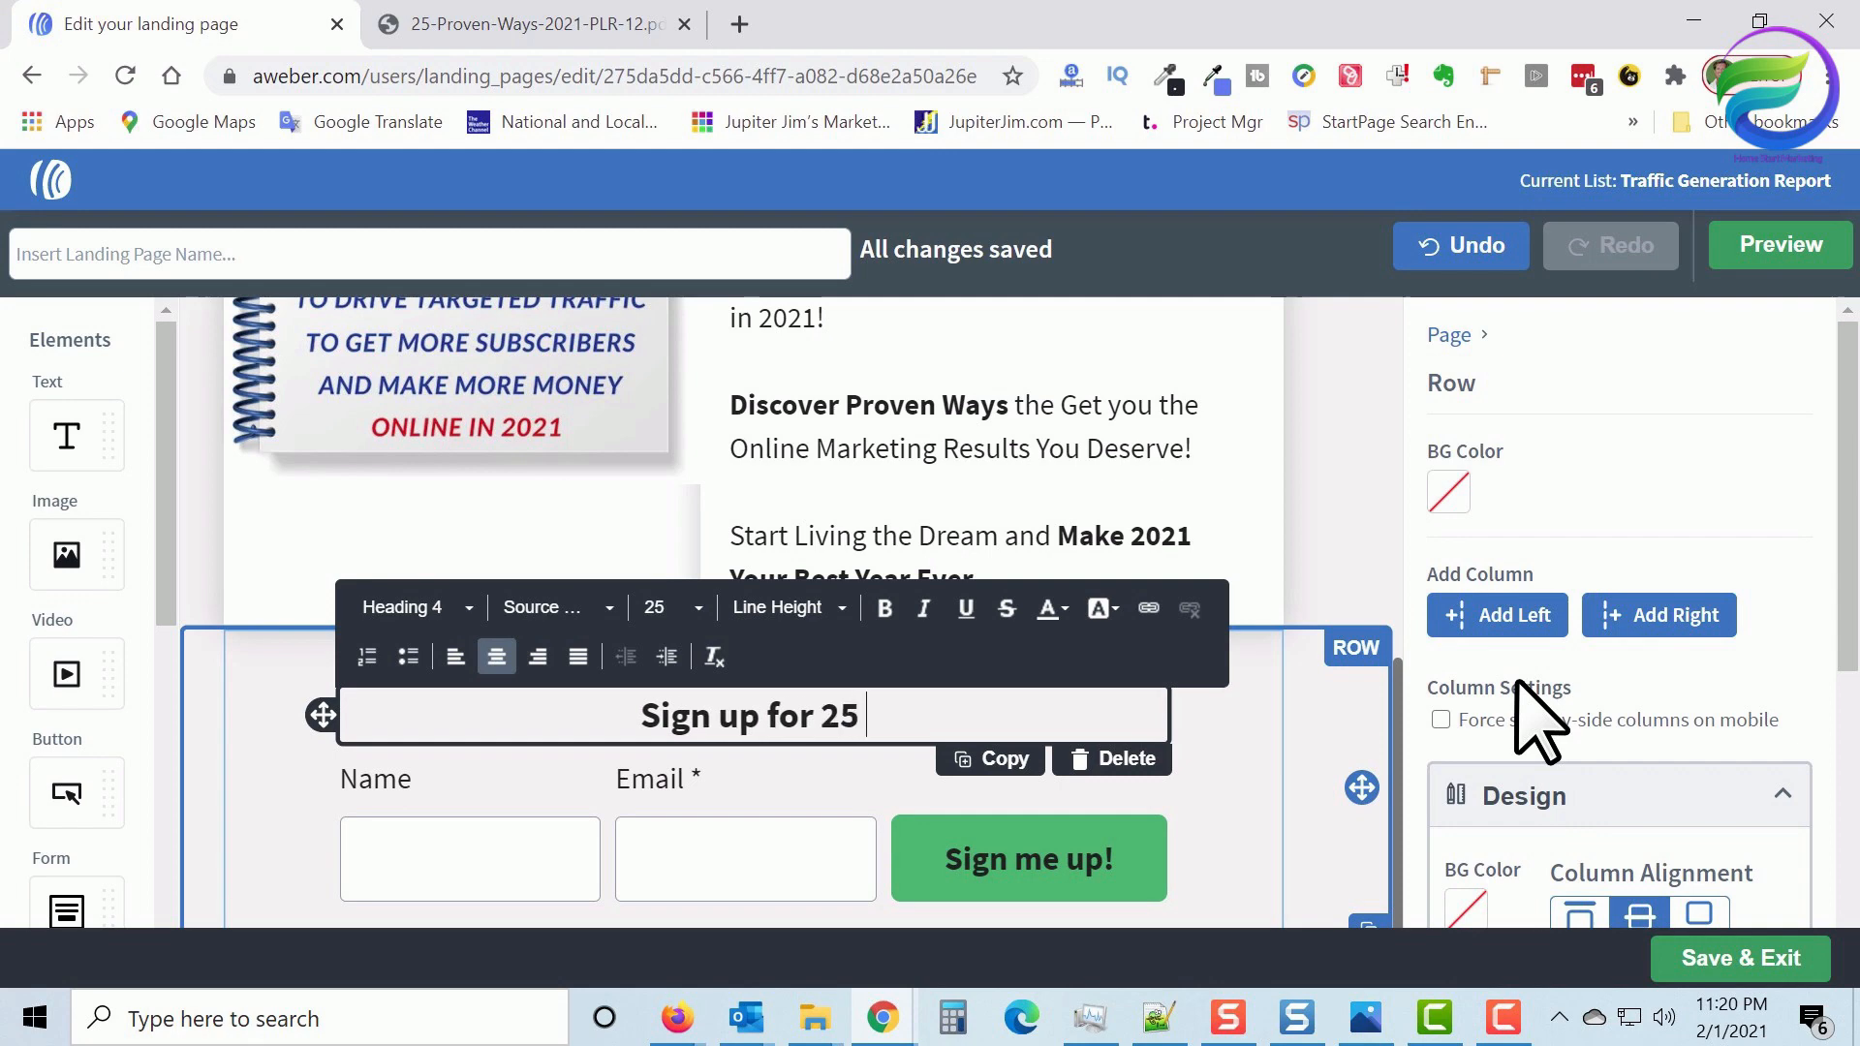
type("Ways ")
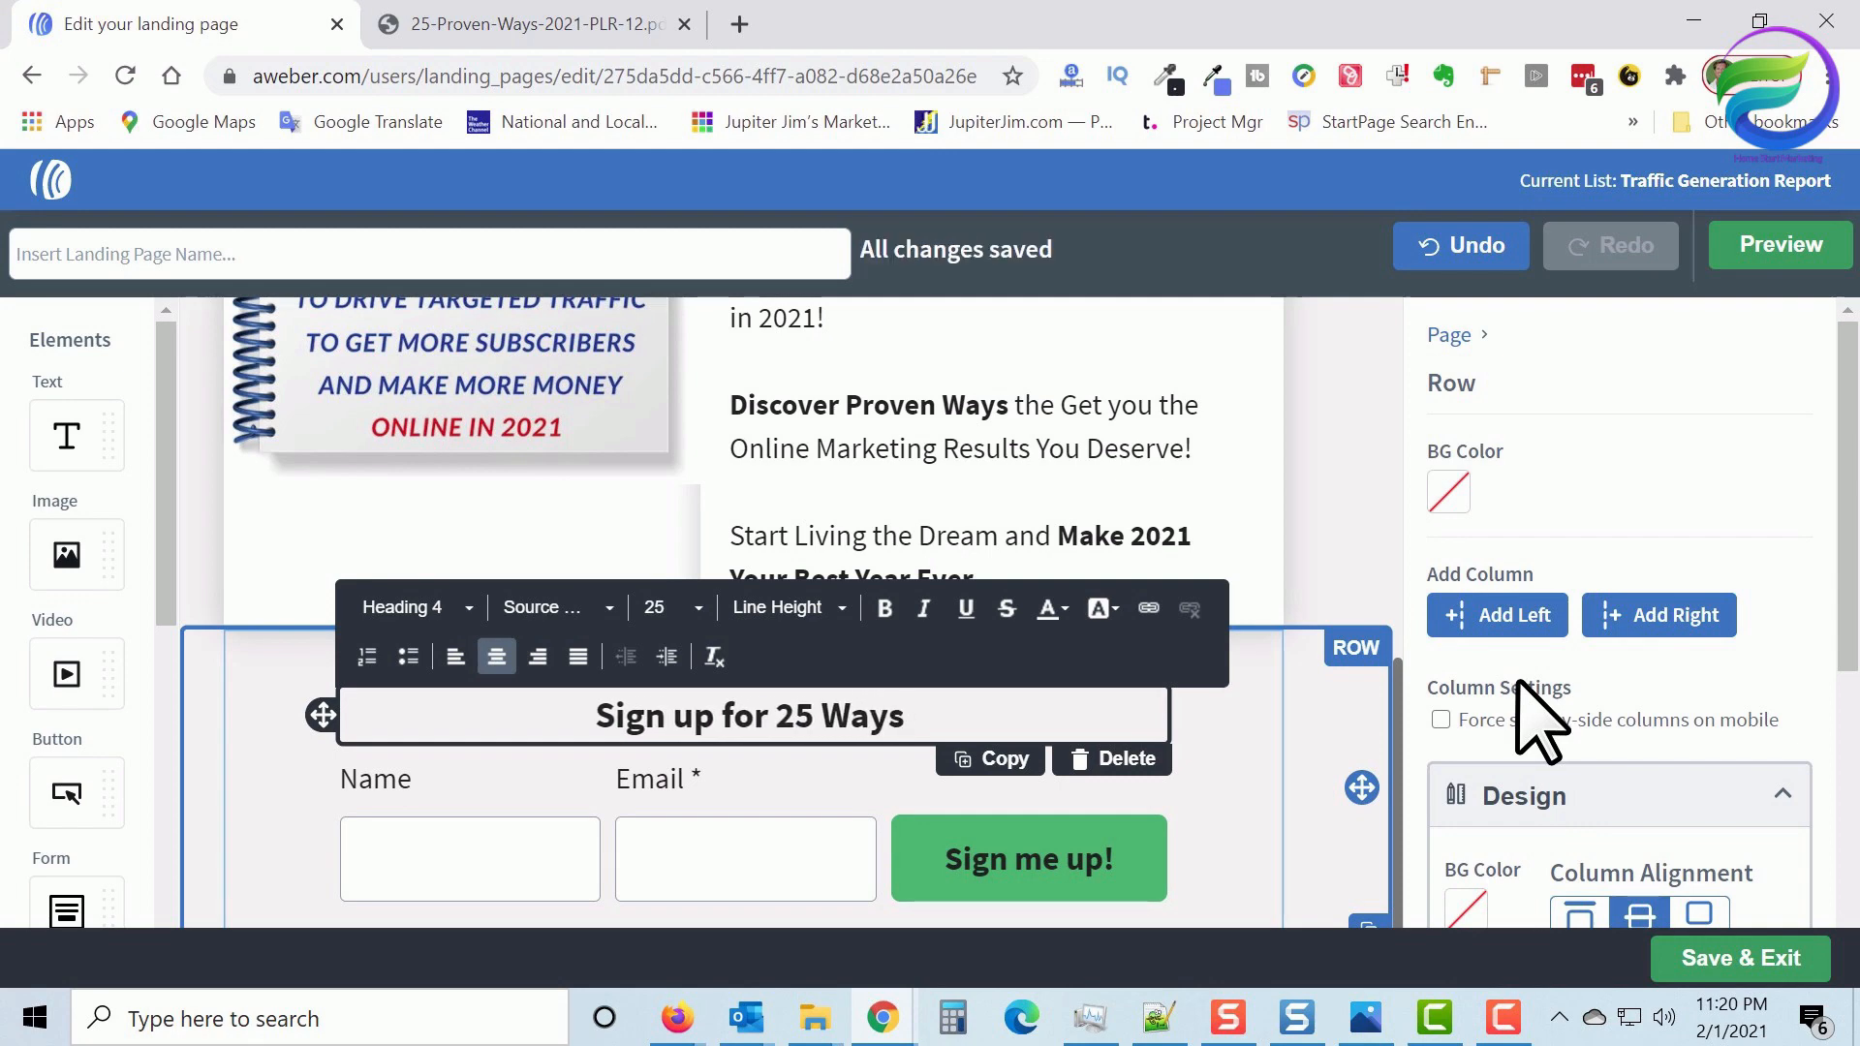
type("Fr")
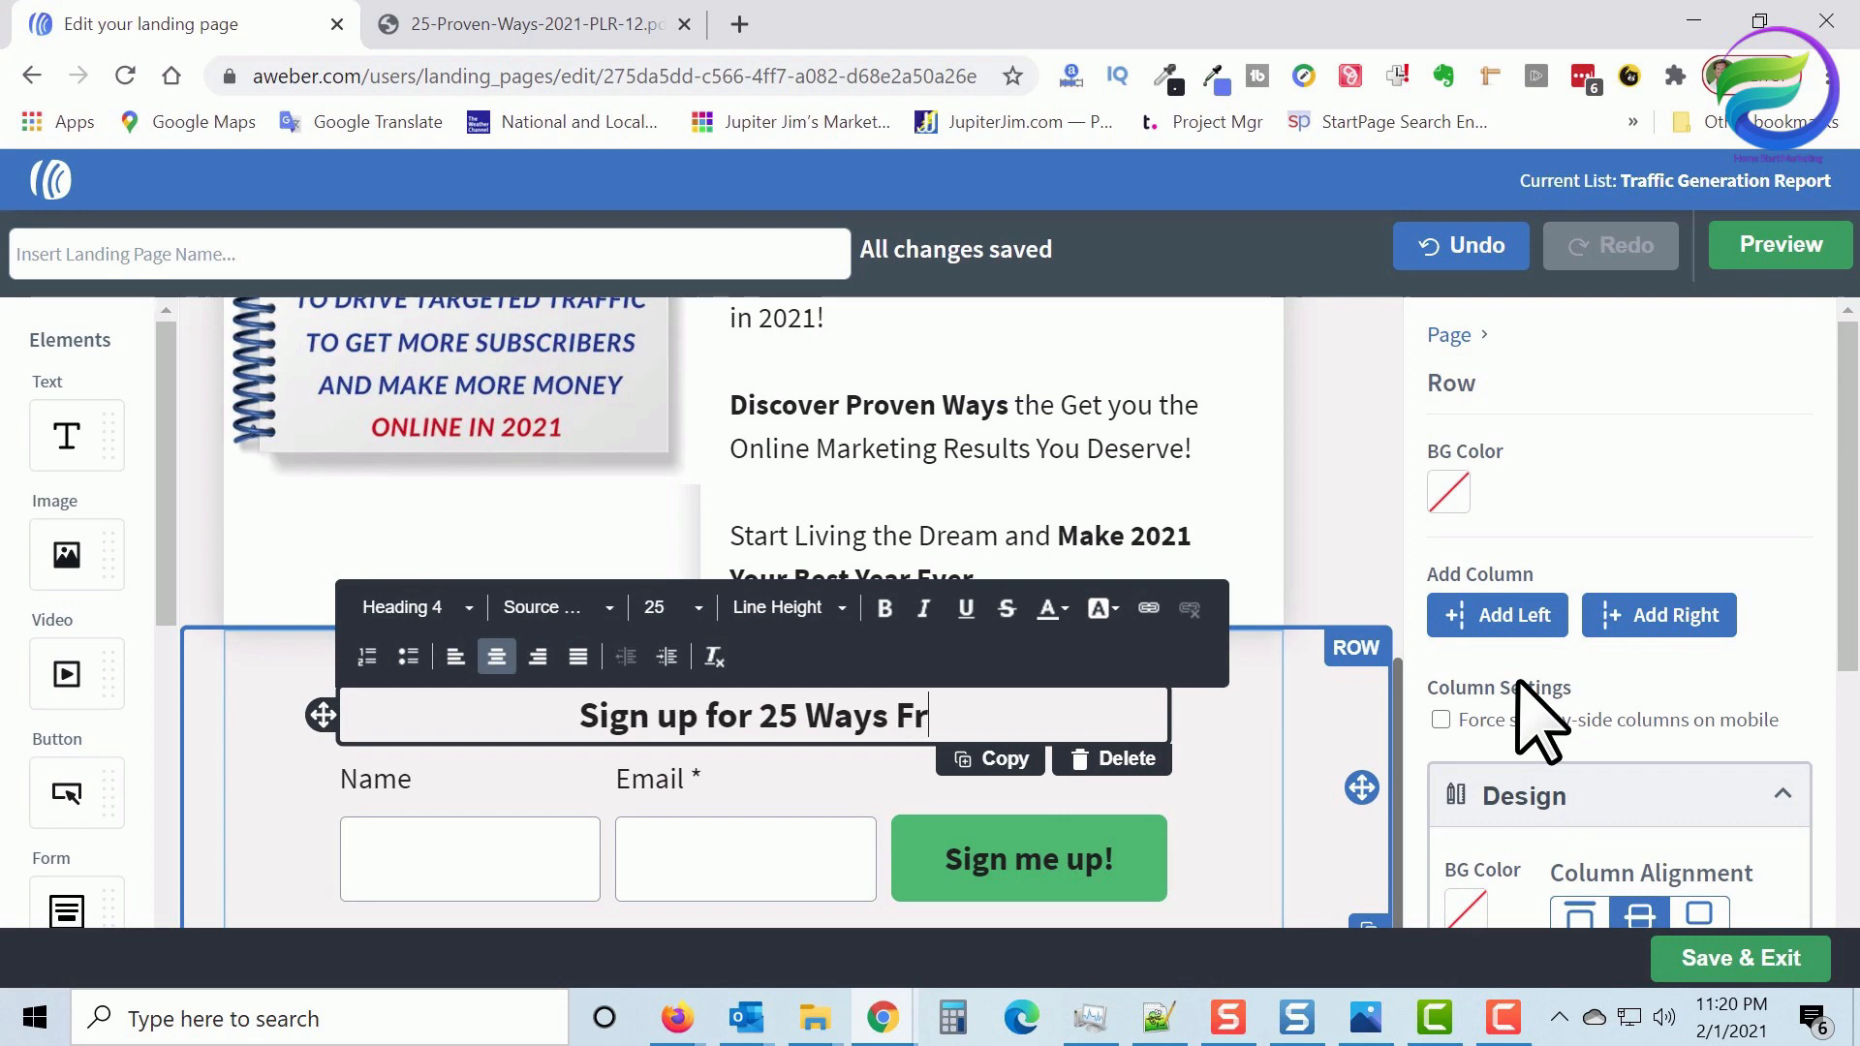
type("ee Report")
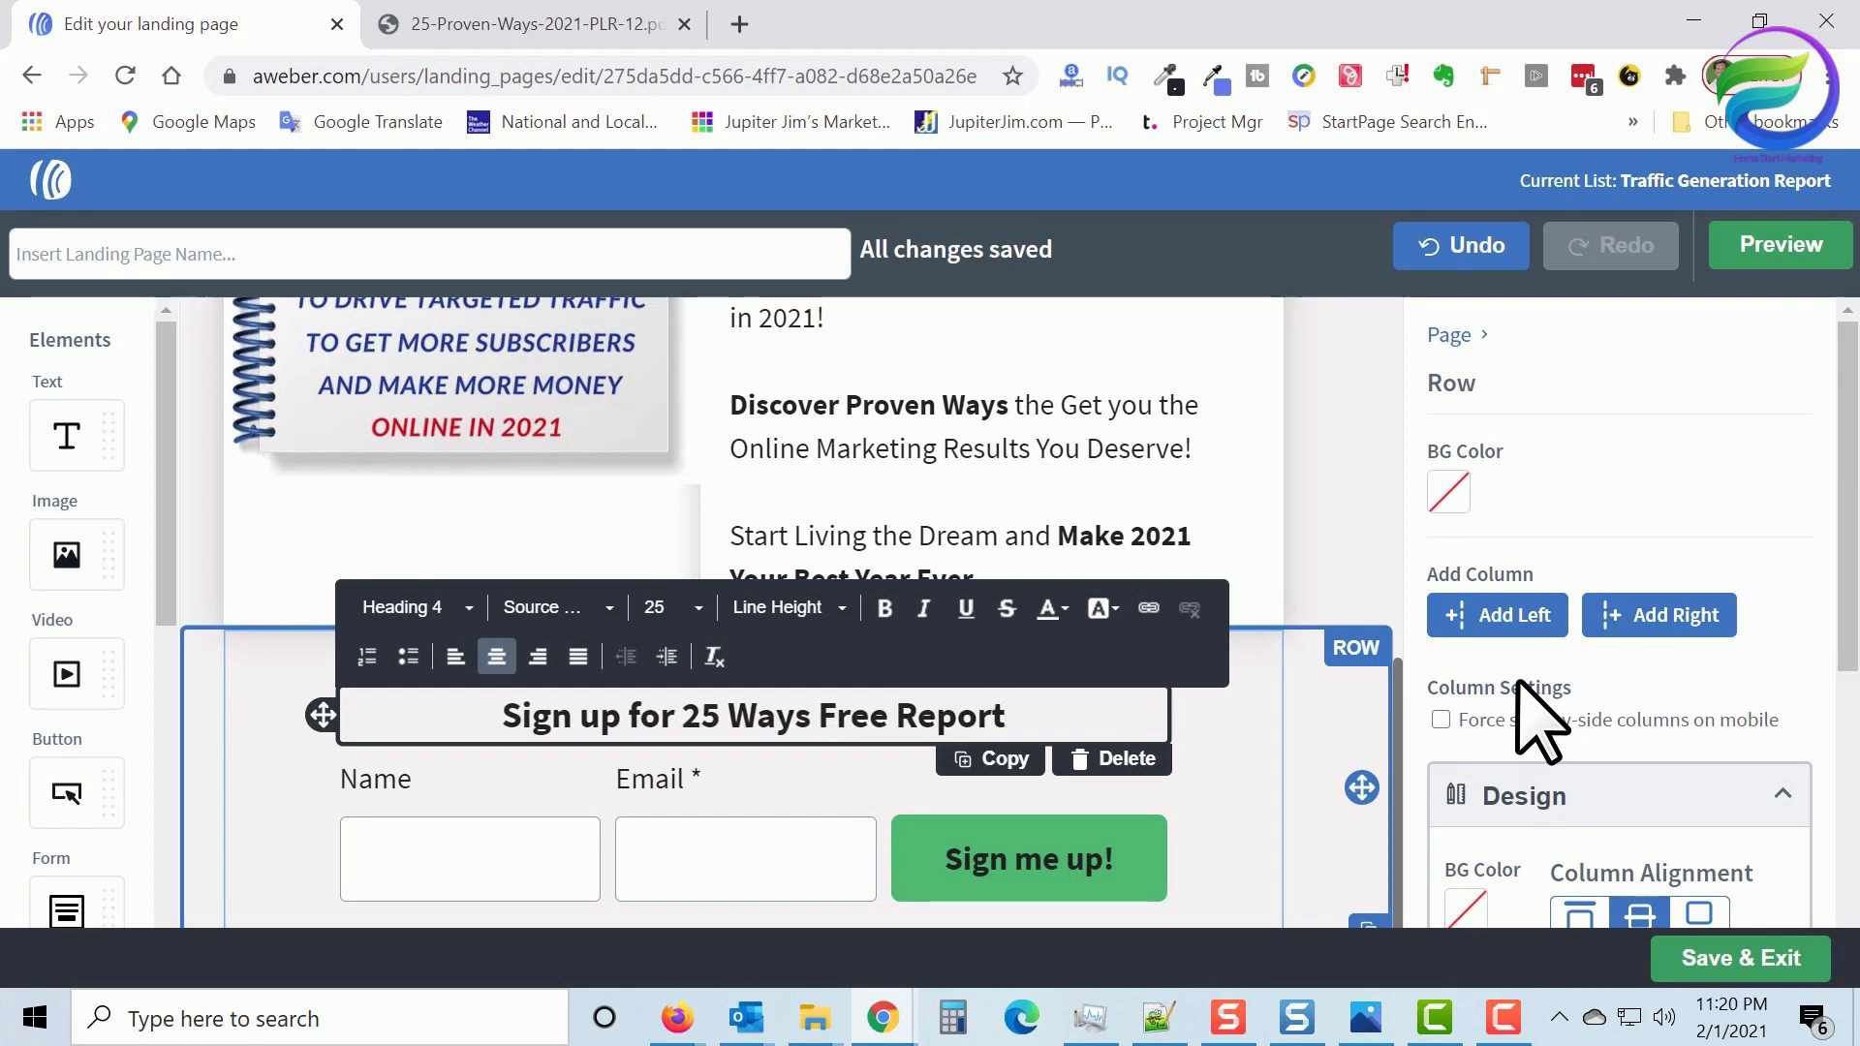
type("!")
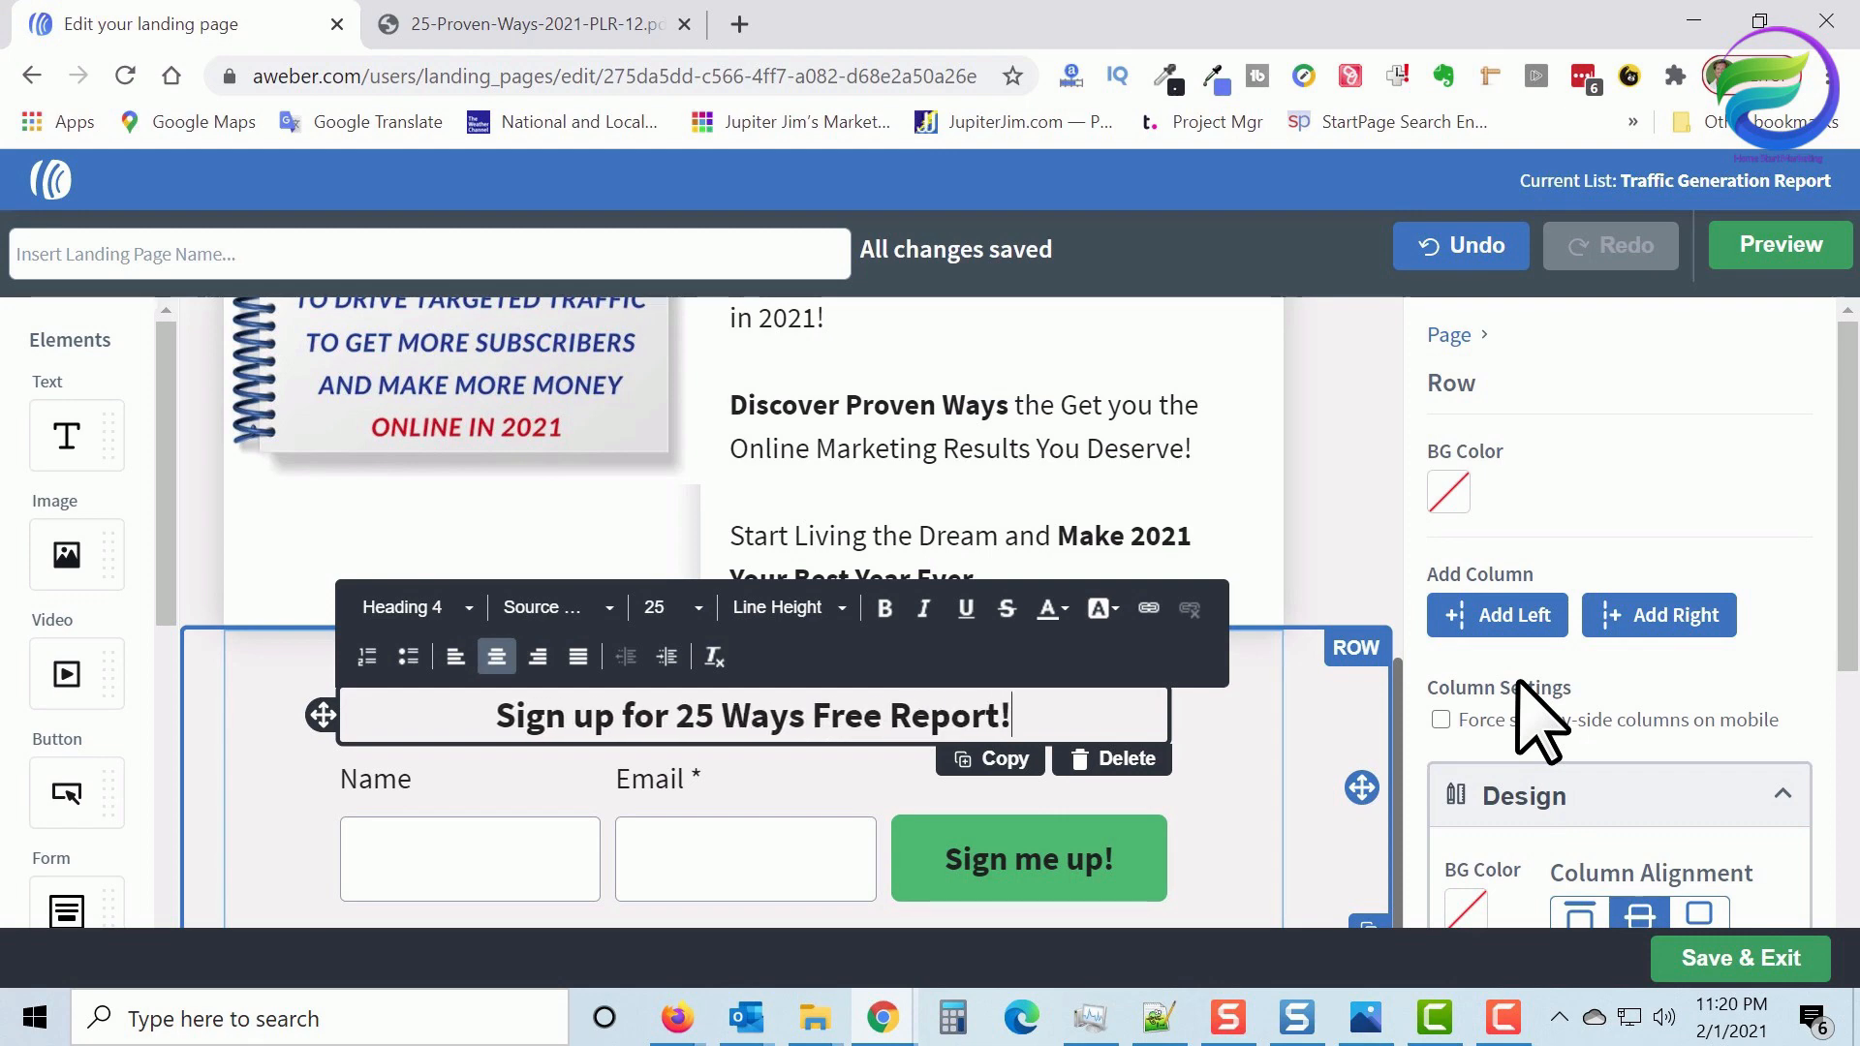
Change the form button's text to "Sign Me Up!" and its color to blue #4284B7
left_click(1062, 848)
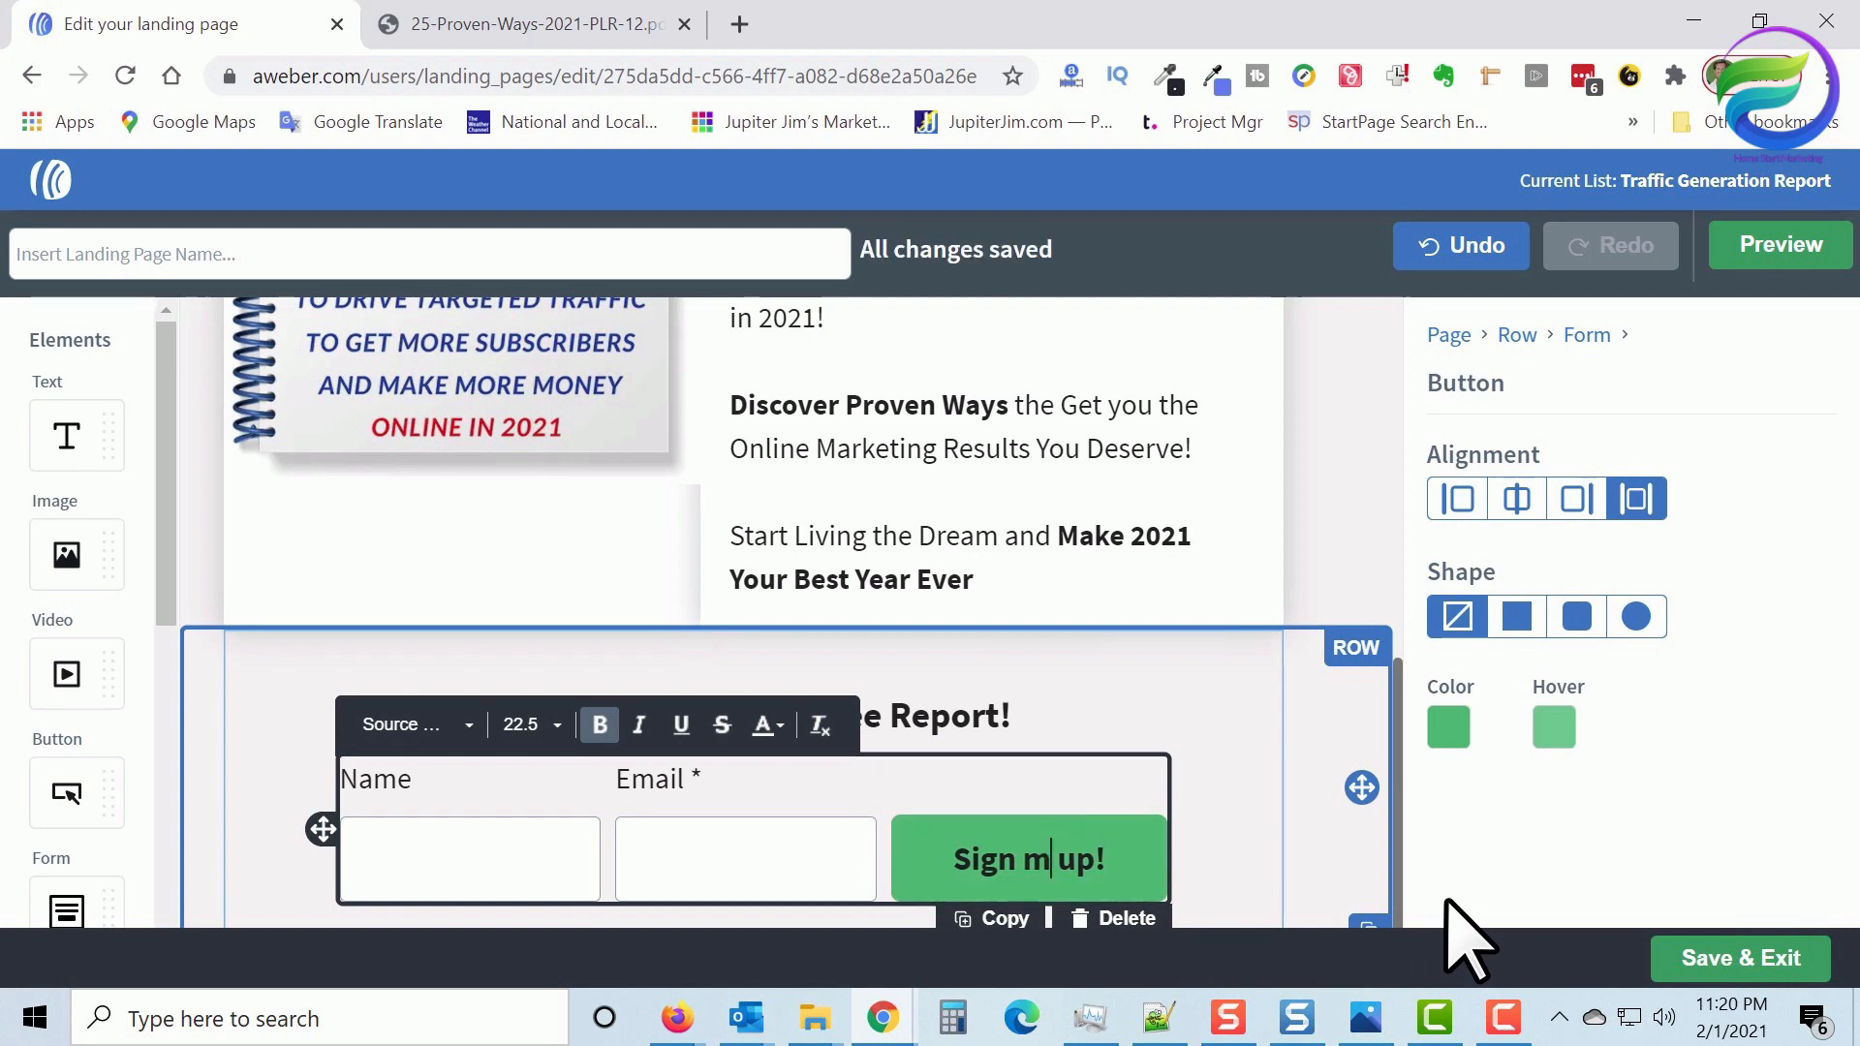
key("BackSpace")
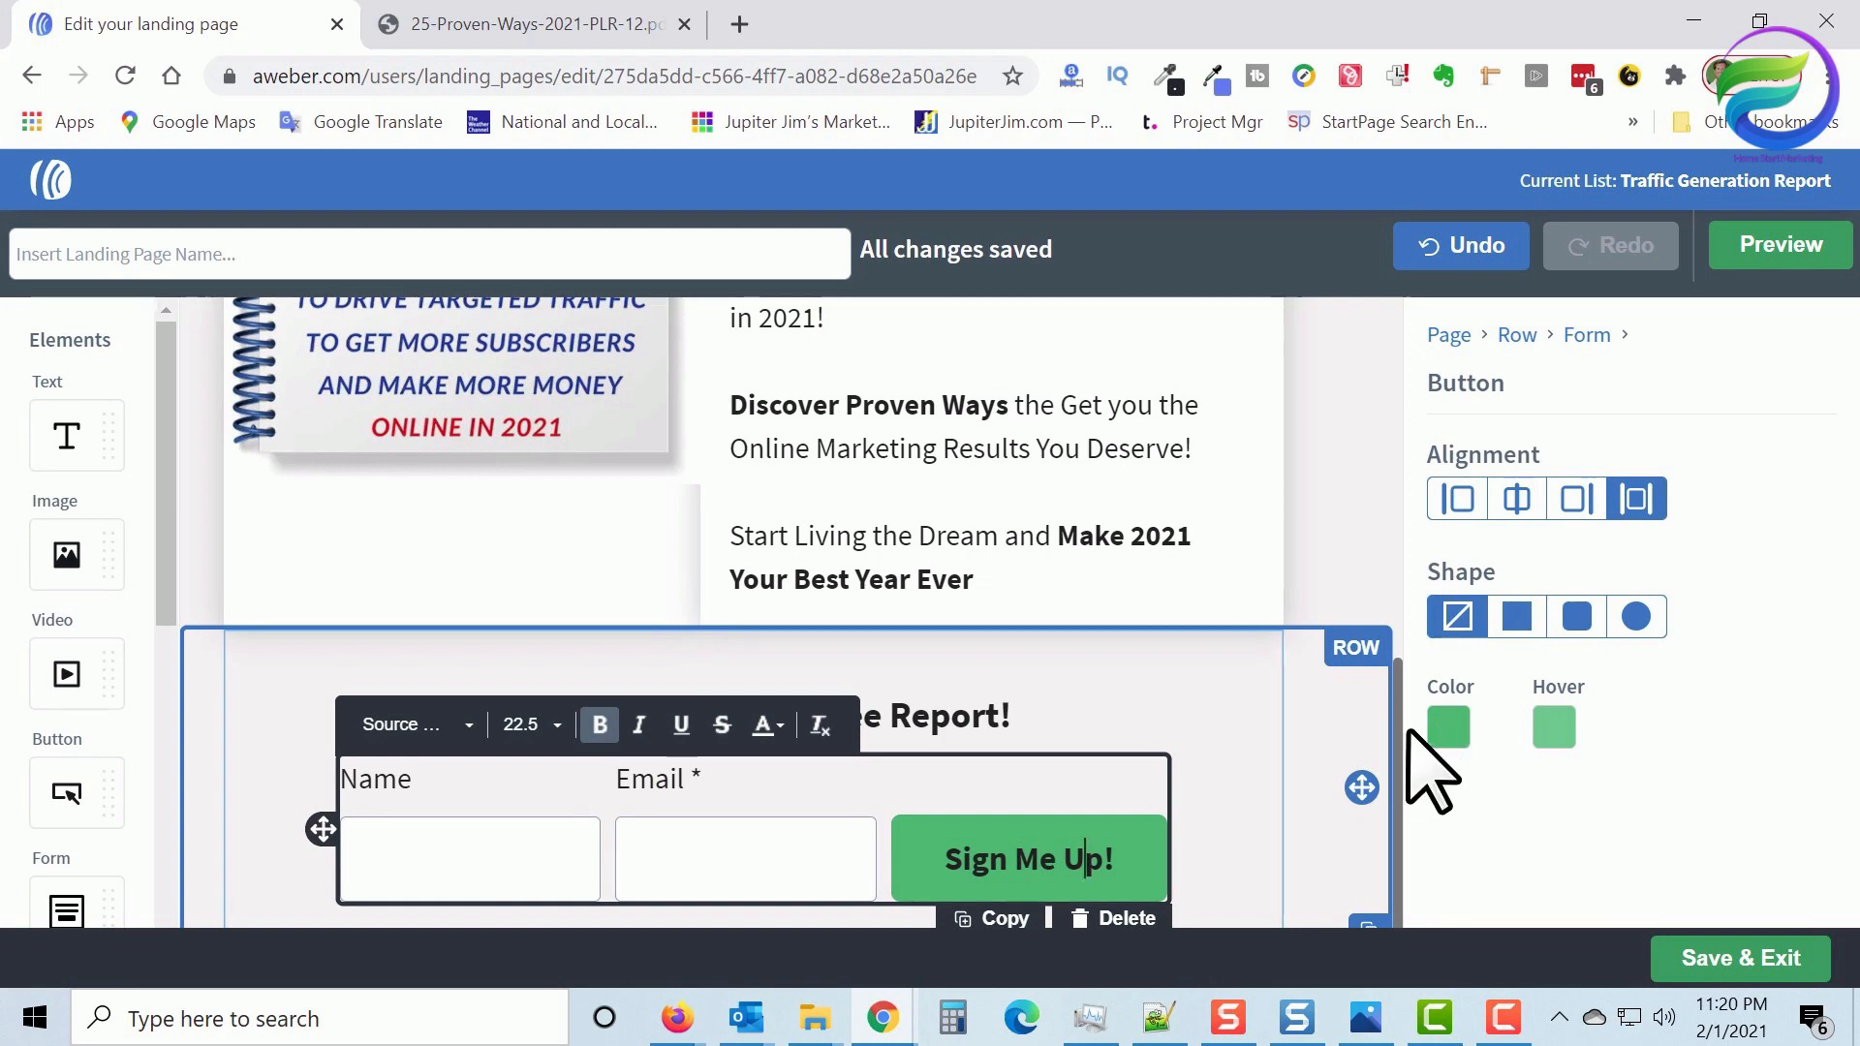
left_click(1450, 728)
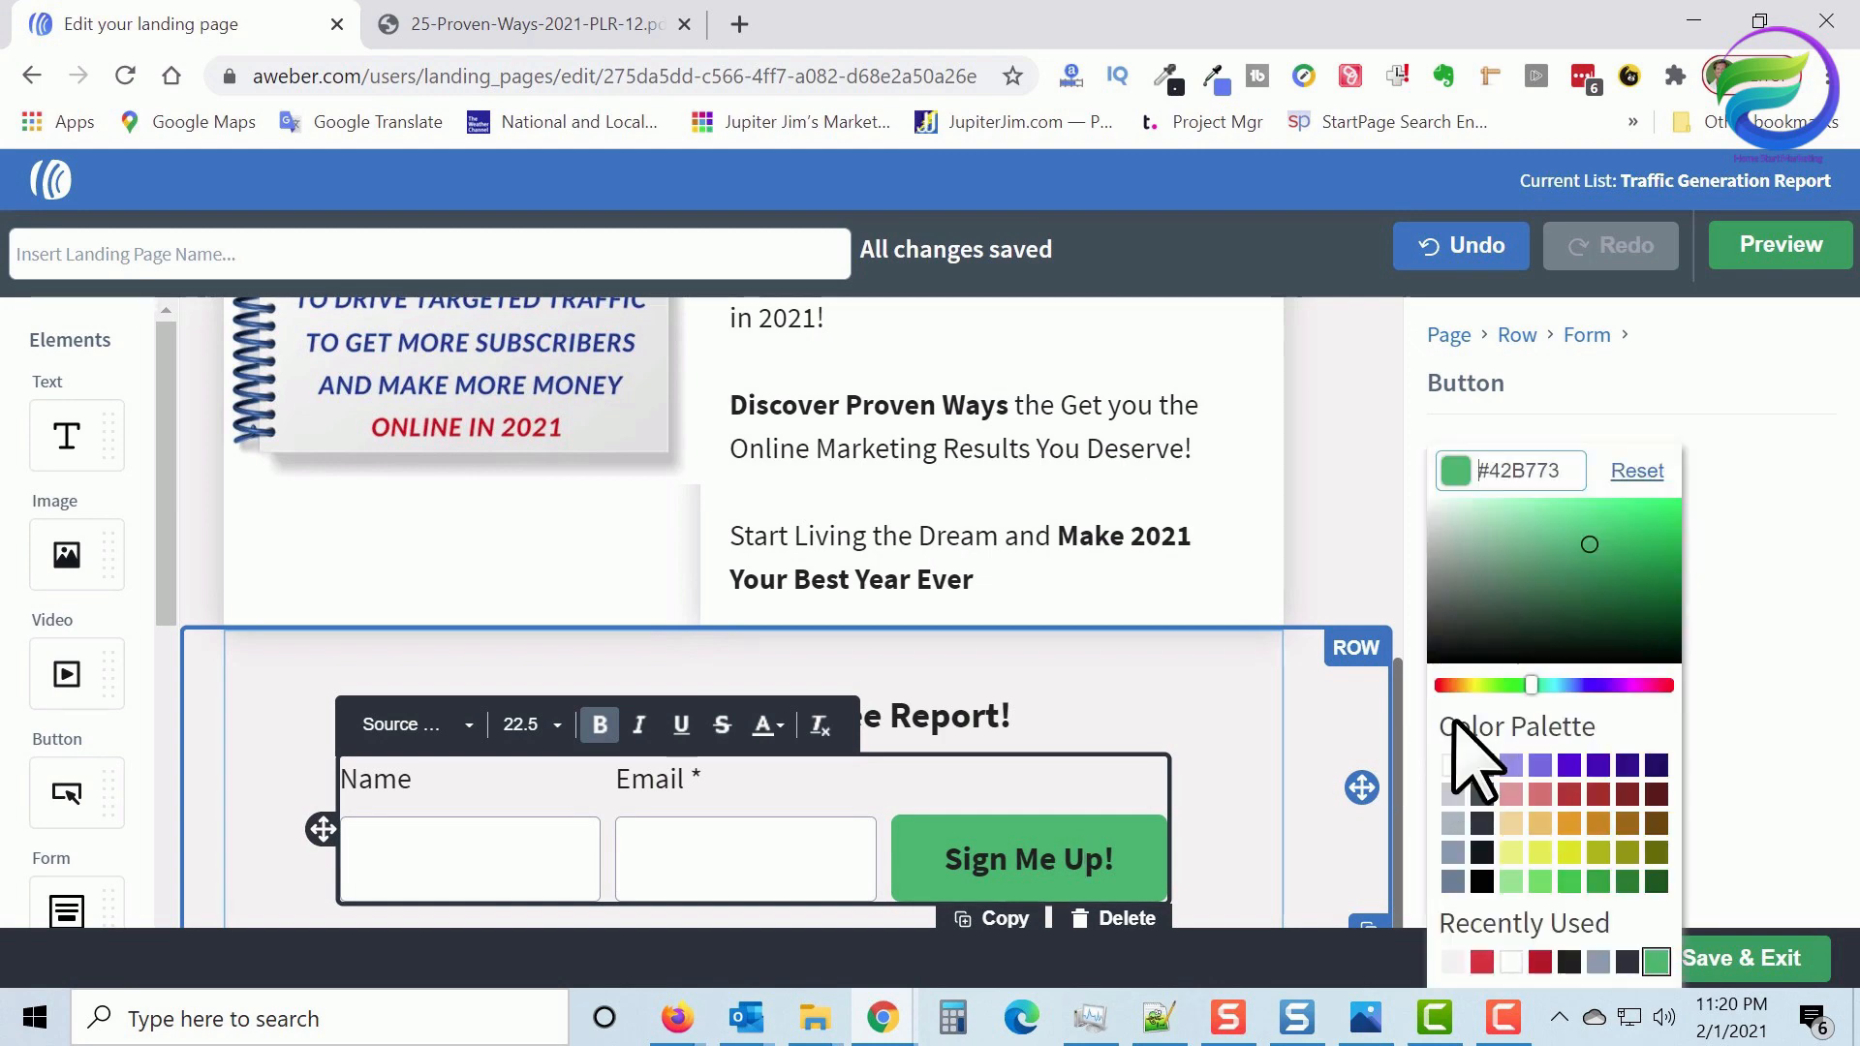
left_click(1571, 686)
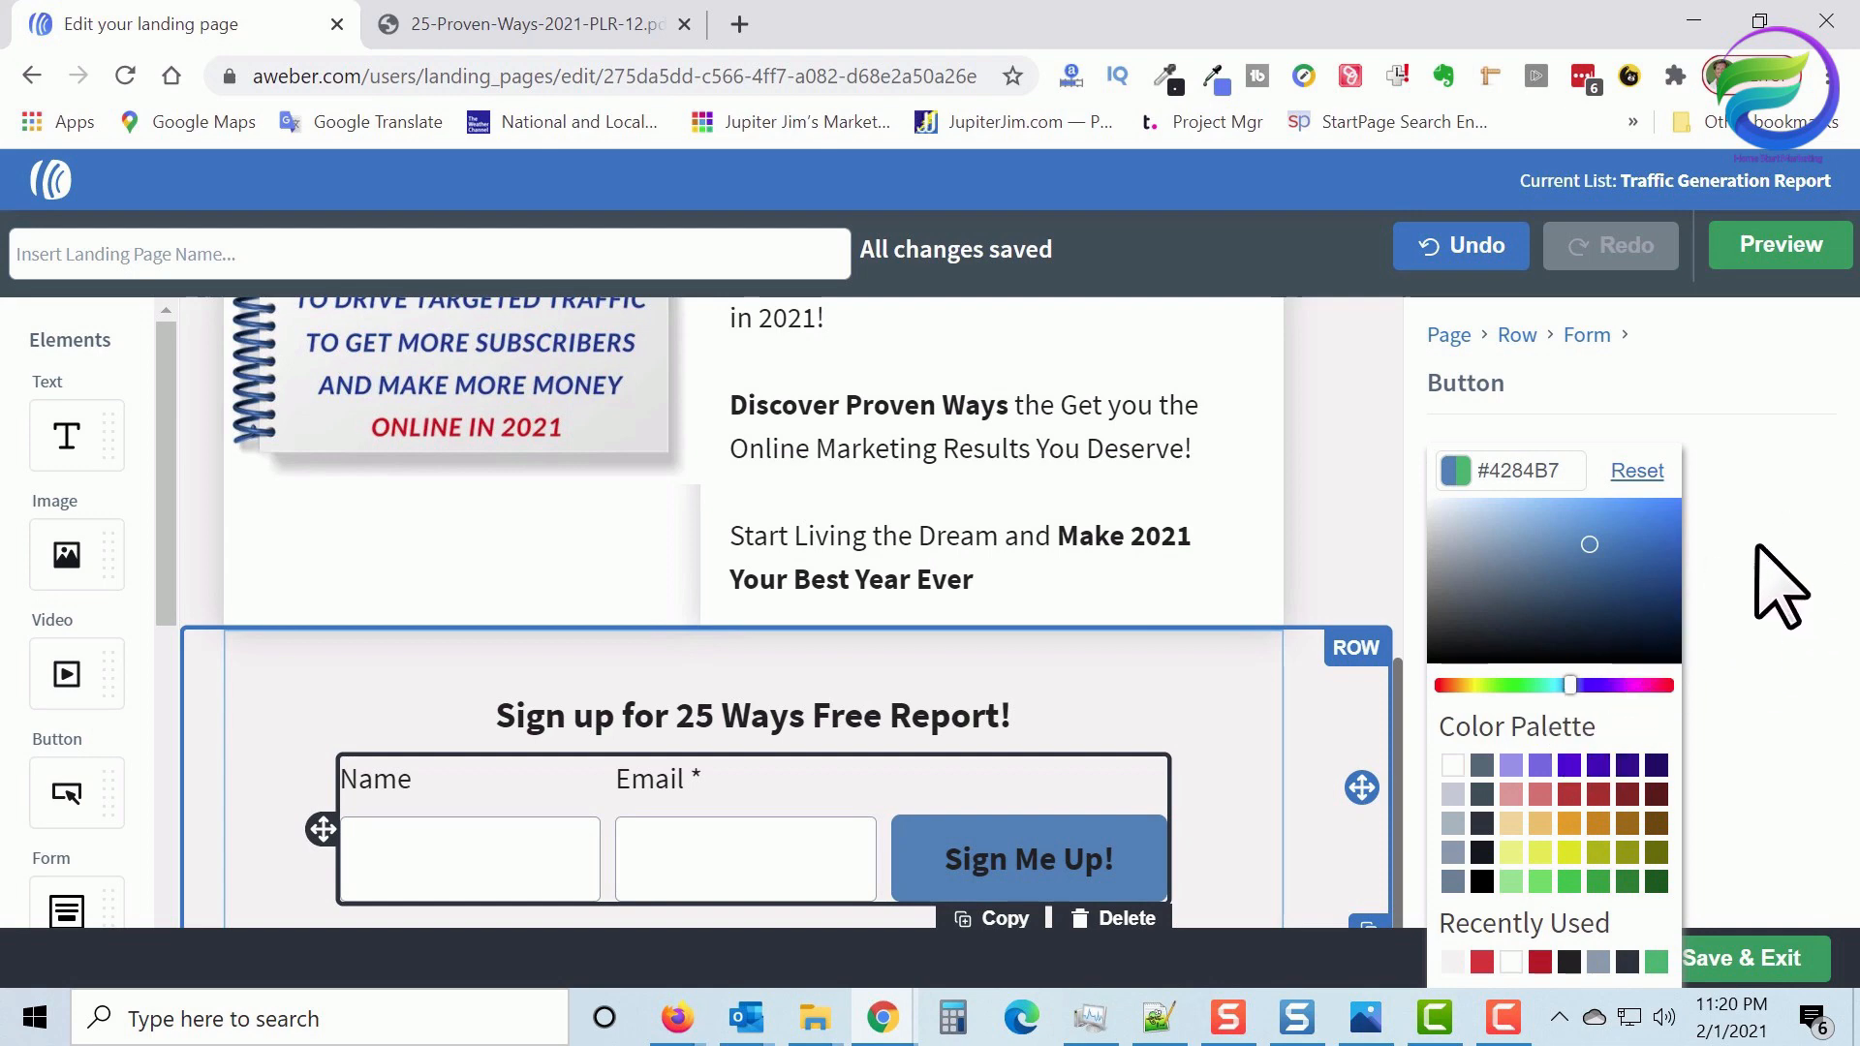
left_click(1782, 612)
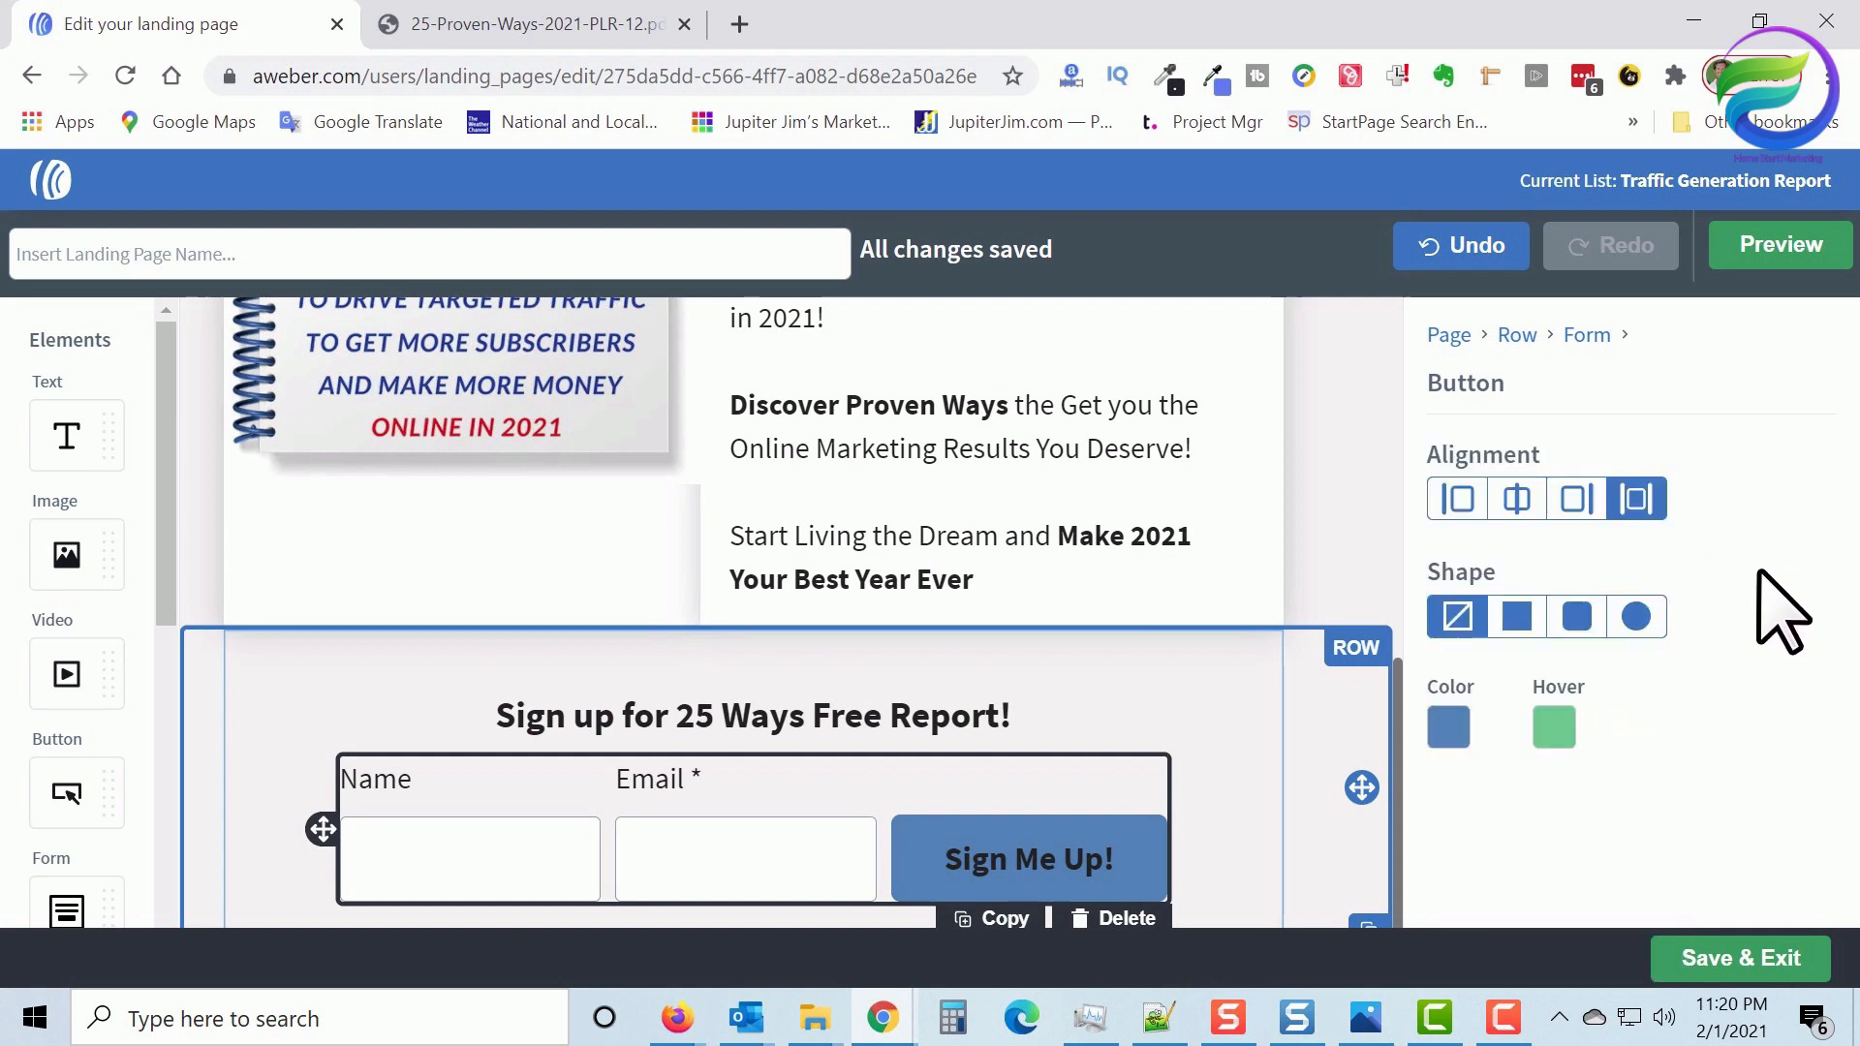
Set the form button's hover color to a brighter blue than its normal color and check the page
left_click(1554, 734)
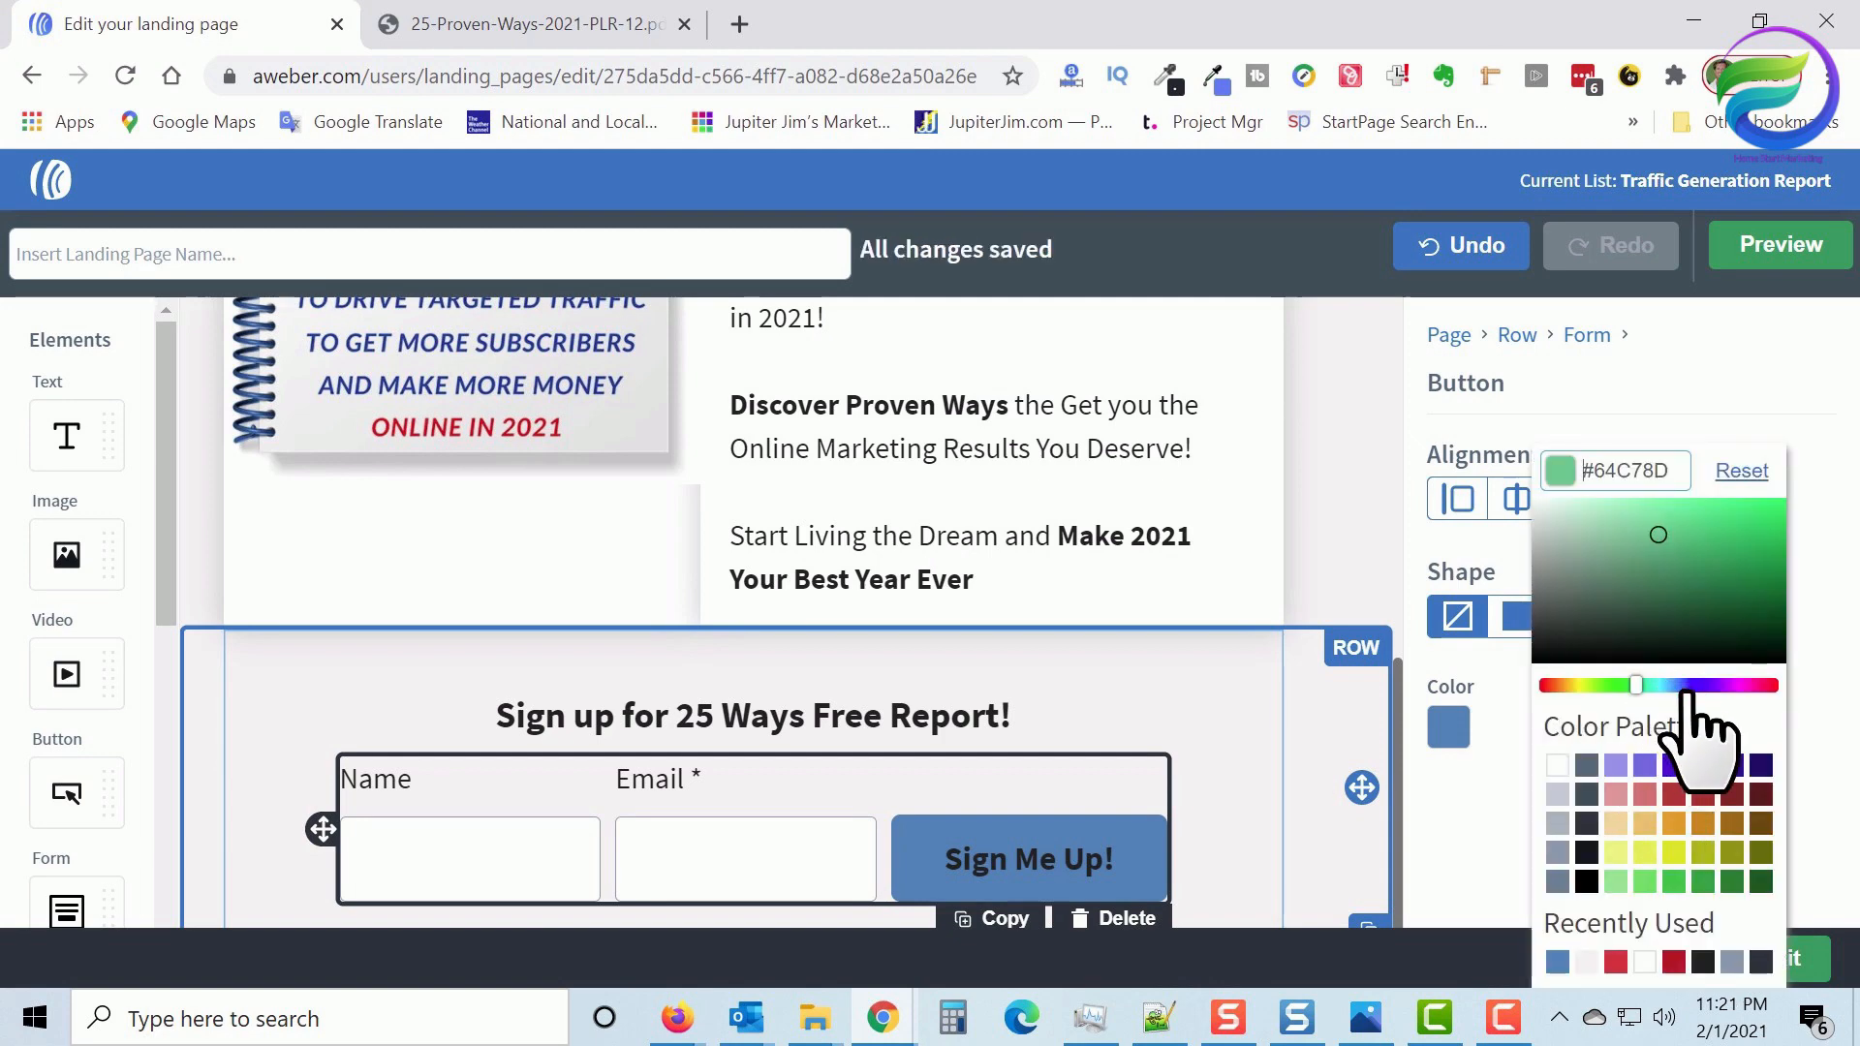
left_click(1557, 962)
left_click_drag(1690, 542, 1771, 539)
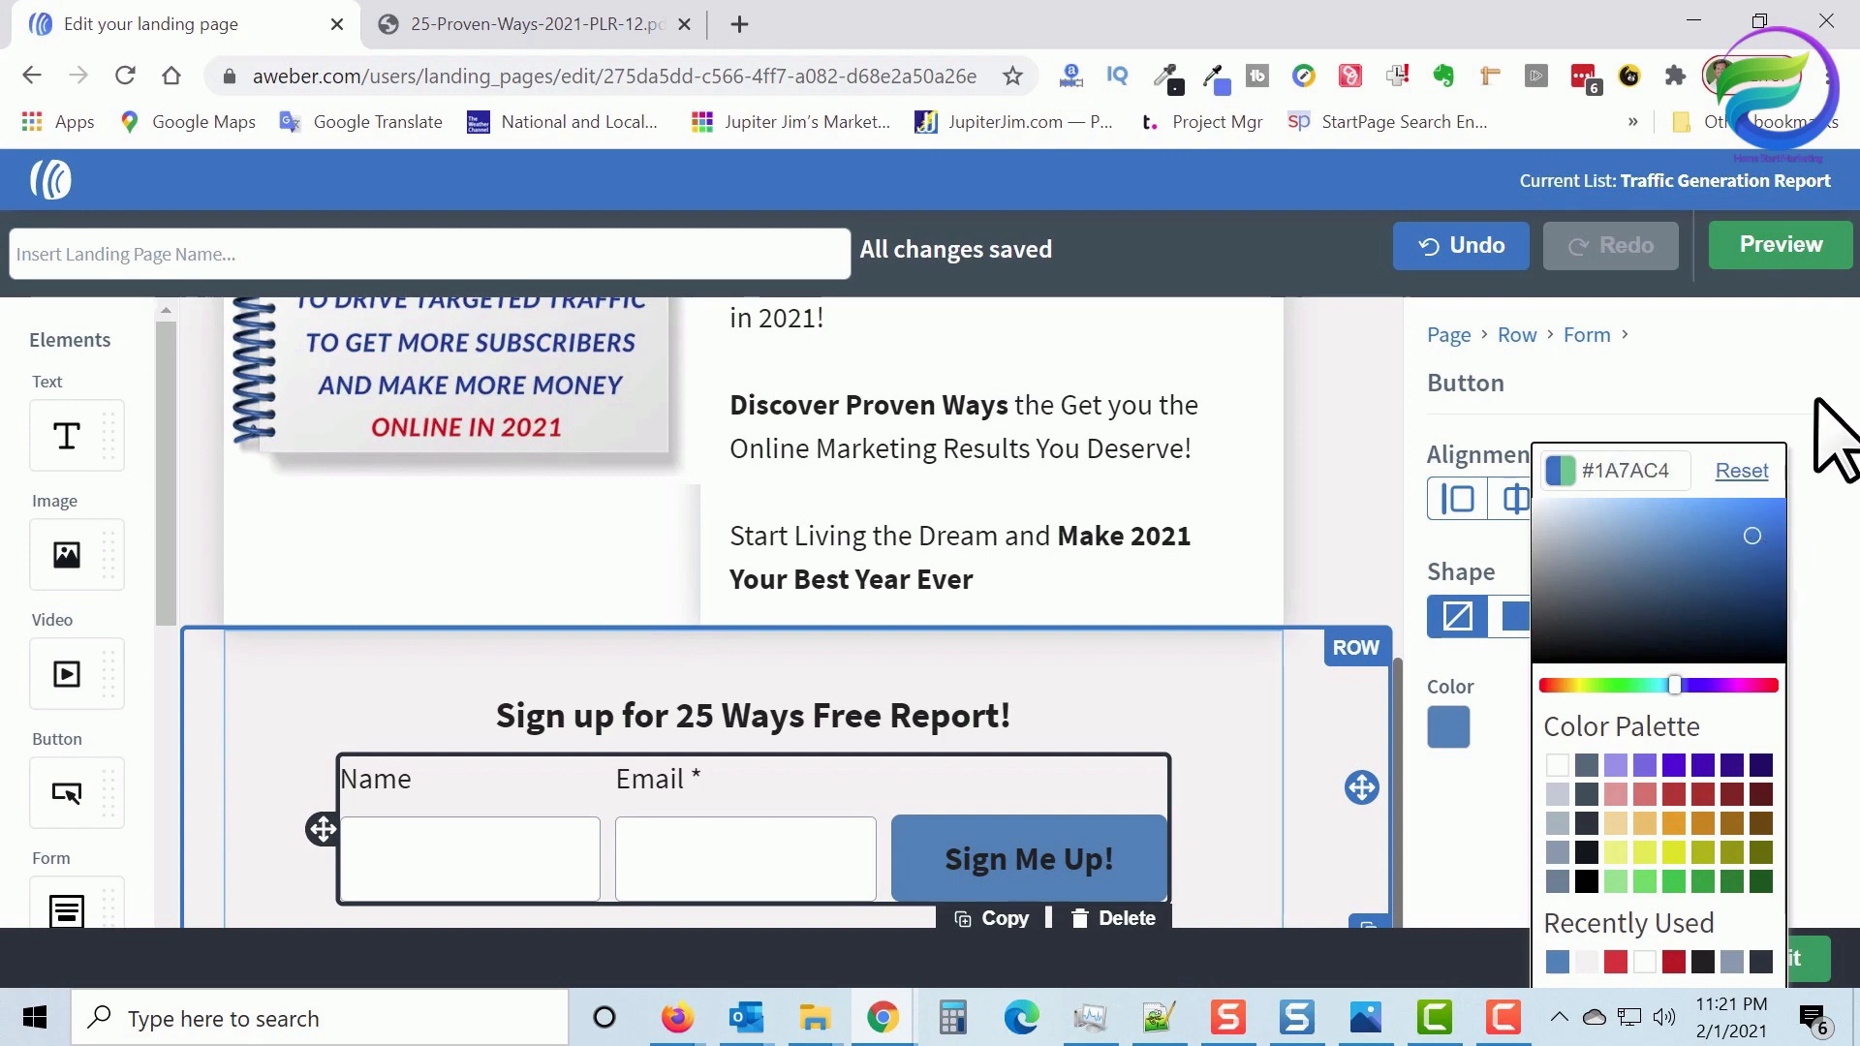
left_click(1817, 534)
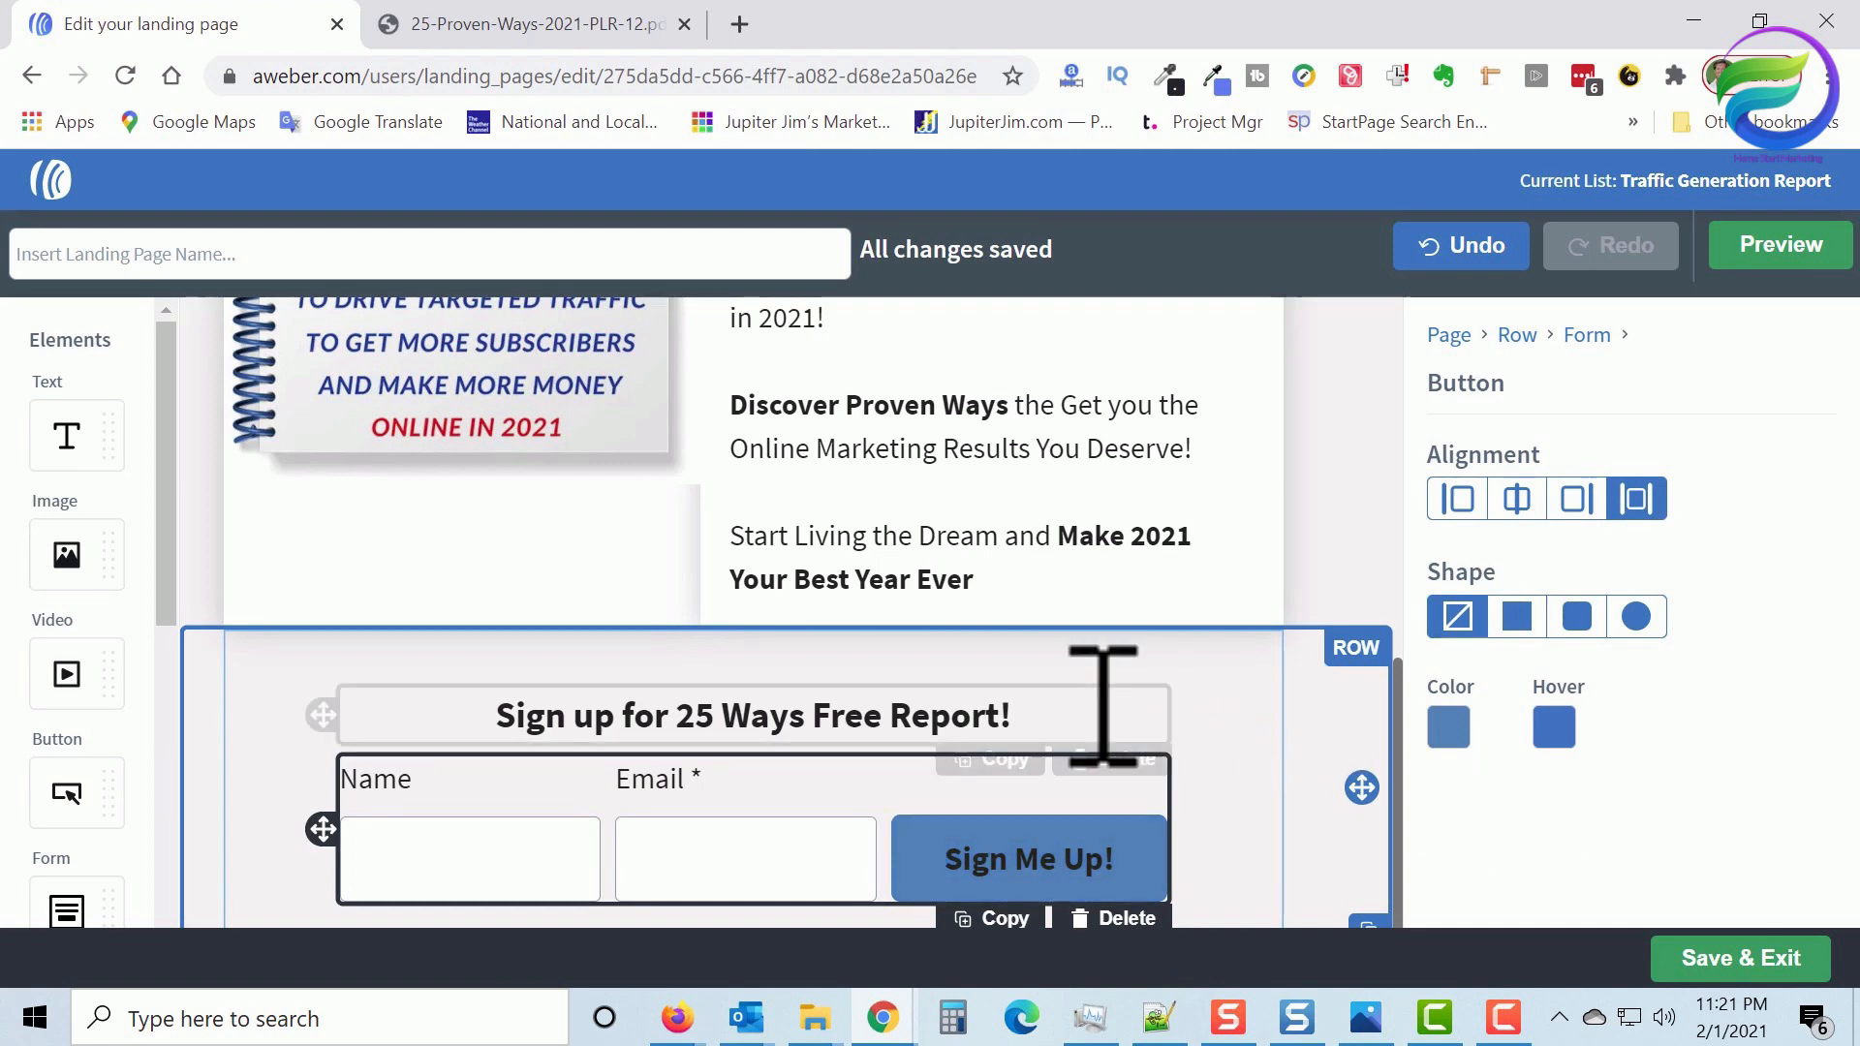
scroll(1099, 705, "up", 3)
scroll(1103, 706, "up", 4)
scroll(1100, 685, "down", 7)
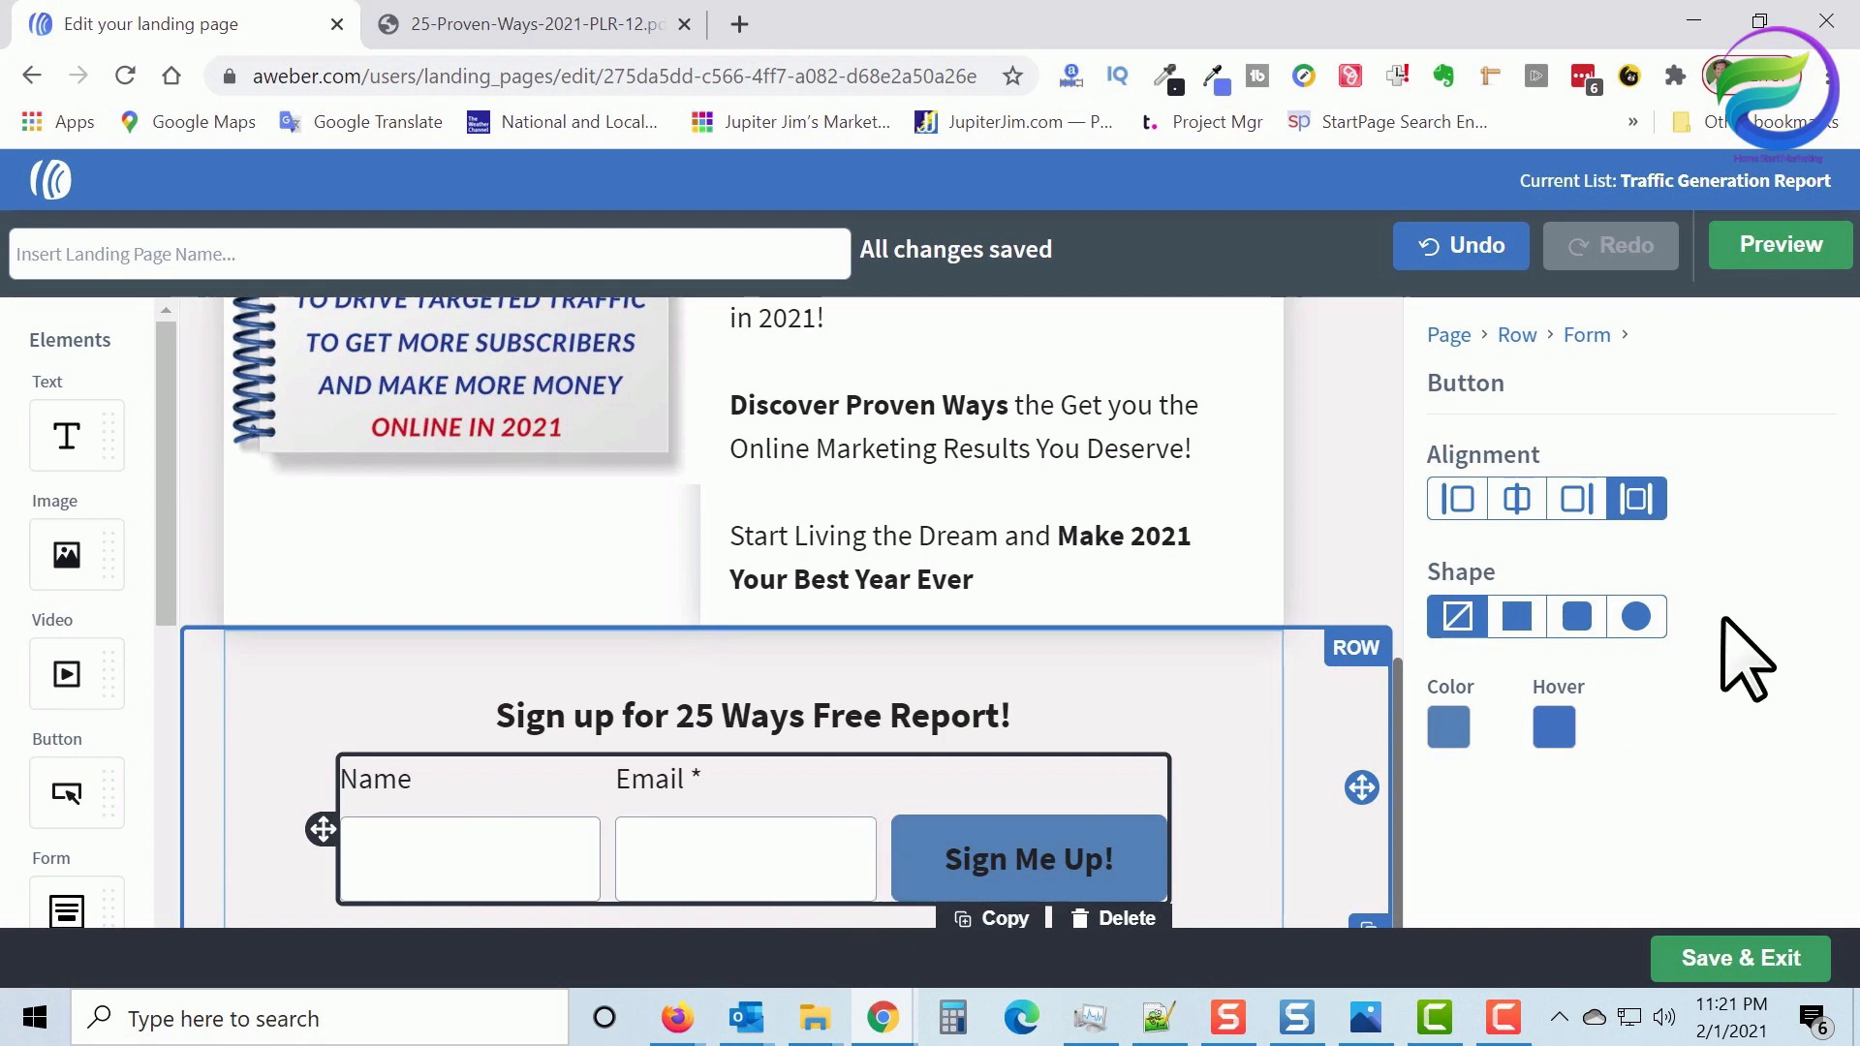
left_click(1344, 477)
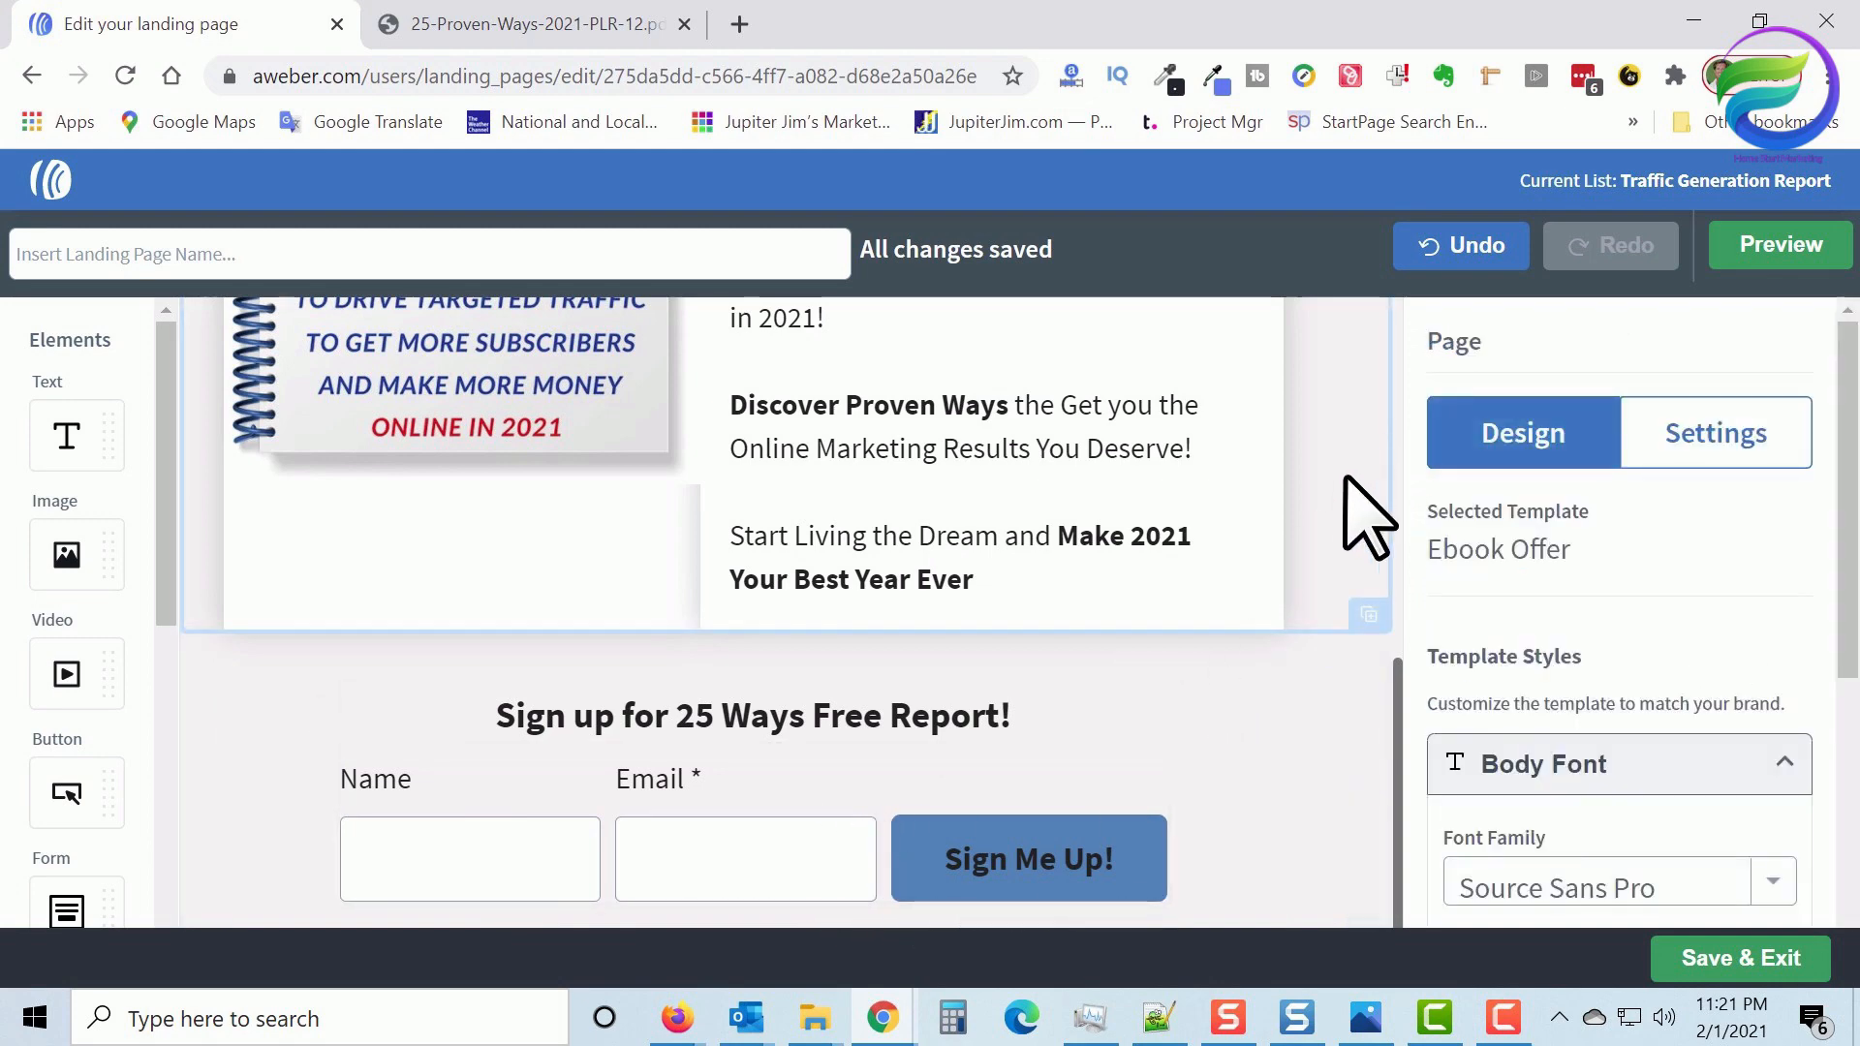
Tag people who submit the sign-up form with "25 Ways to Drive Traffic Landing Page" in the form's submission settings
left_click(831, 870)
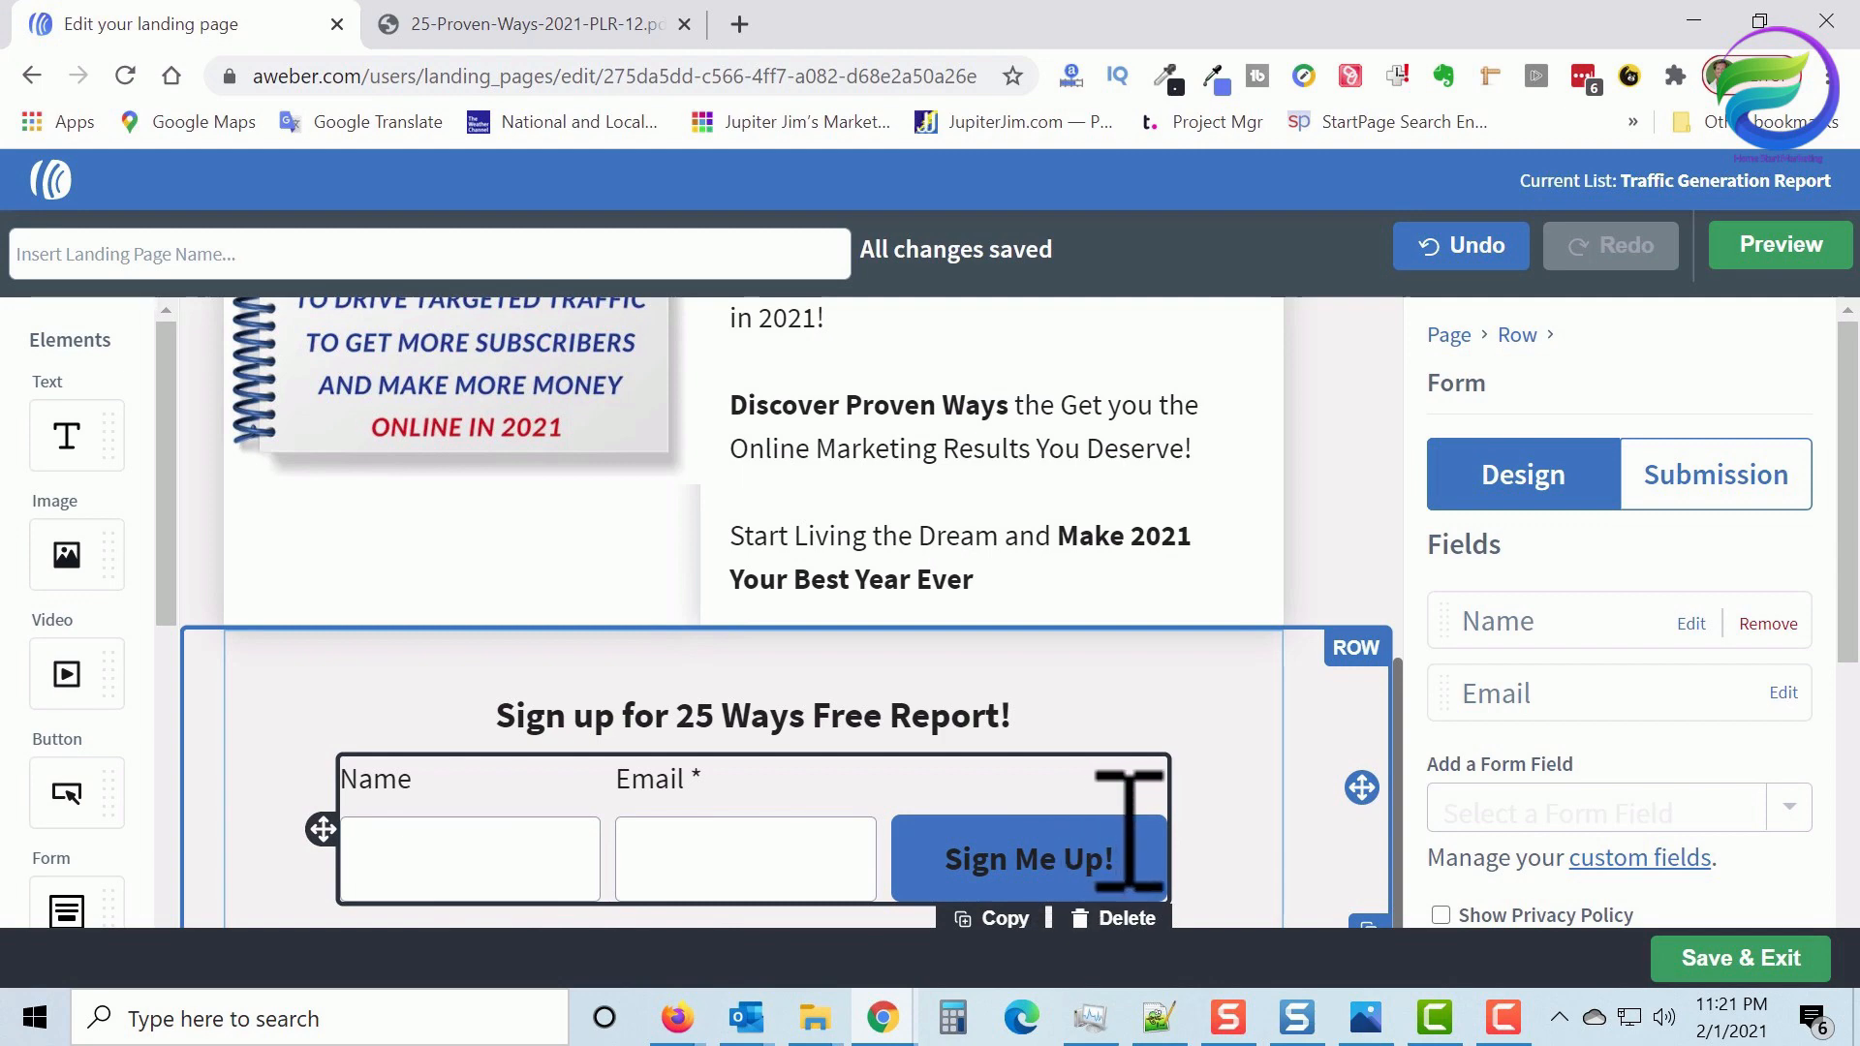
scroll(1561, 593, "down", 1)
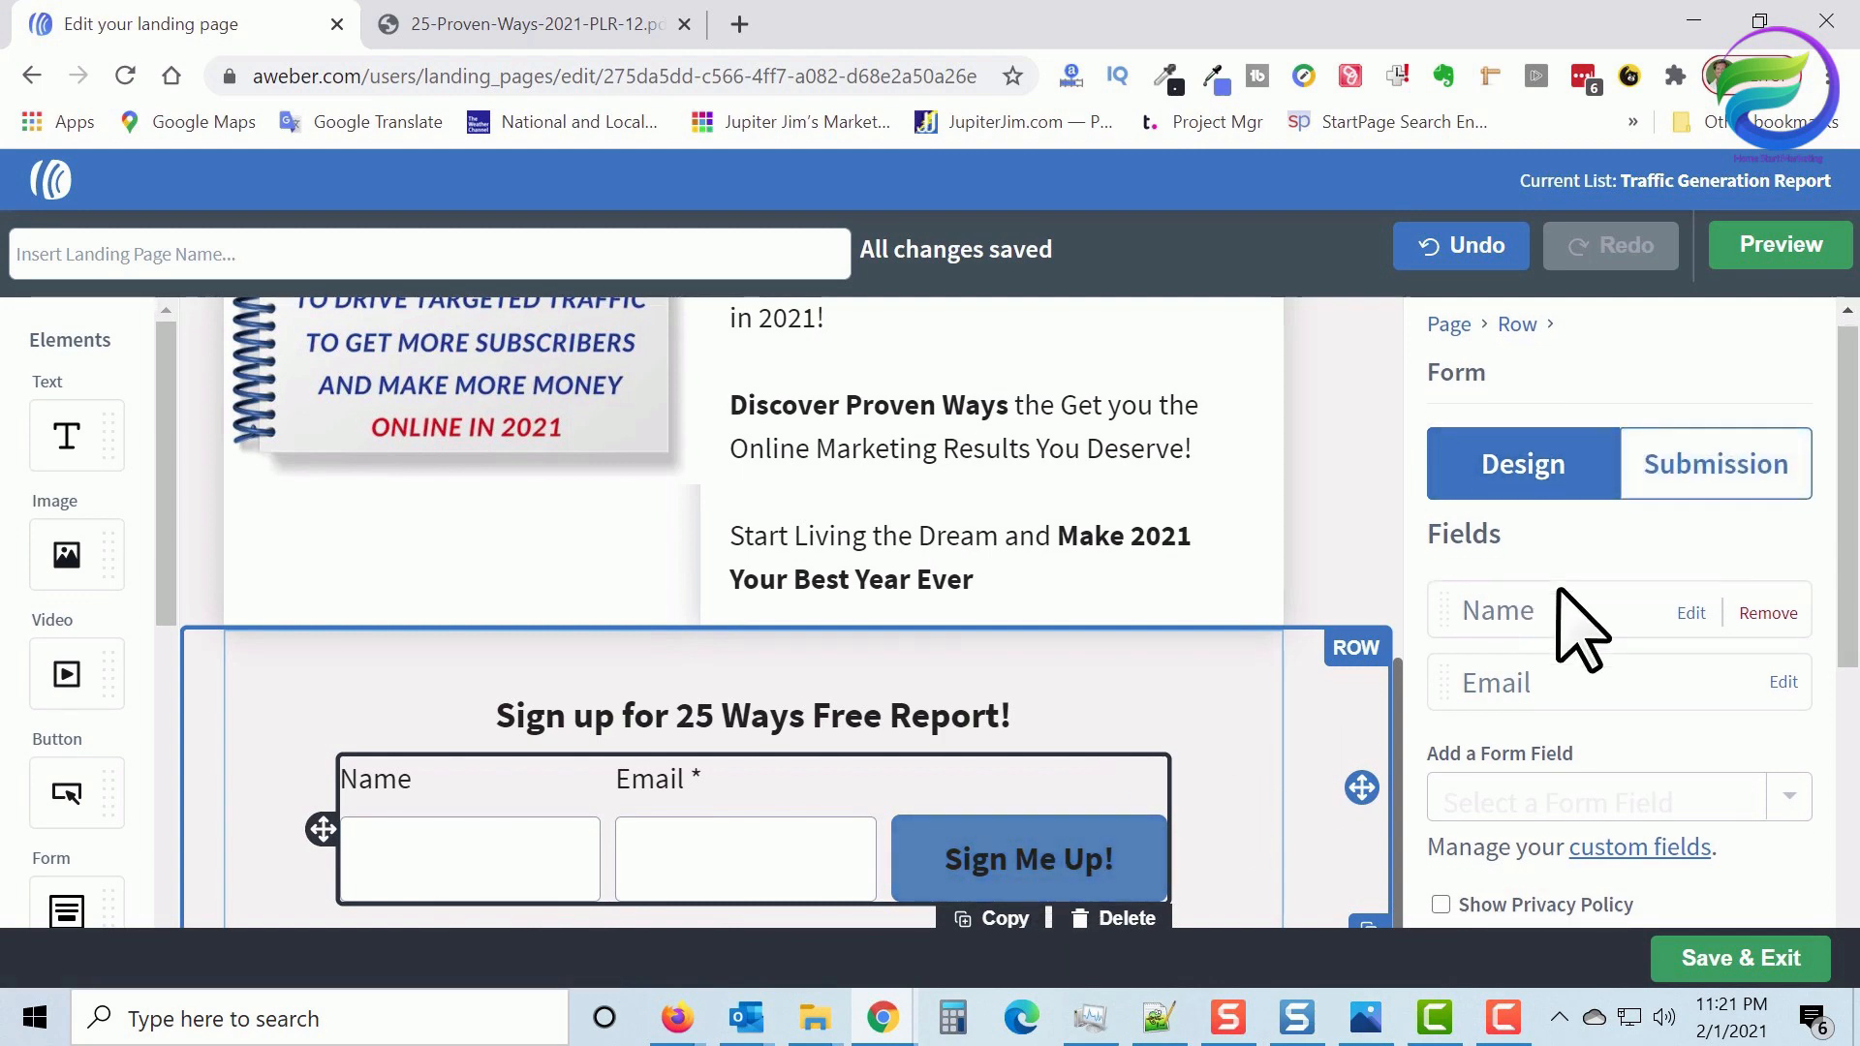
scroll(1564, 581, "down", 2)
scroll(1560, 736, "down", 3)
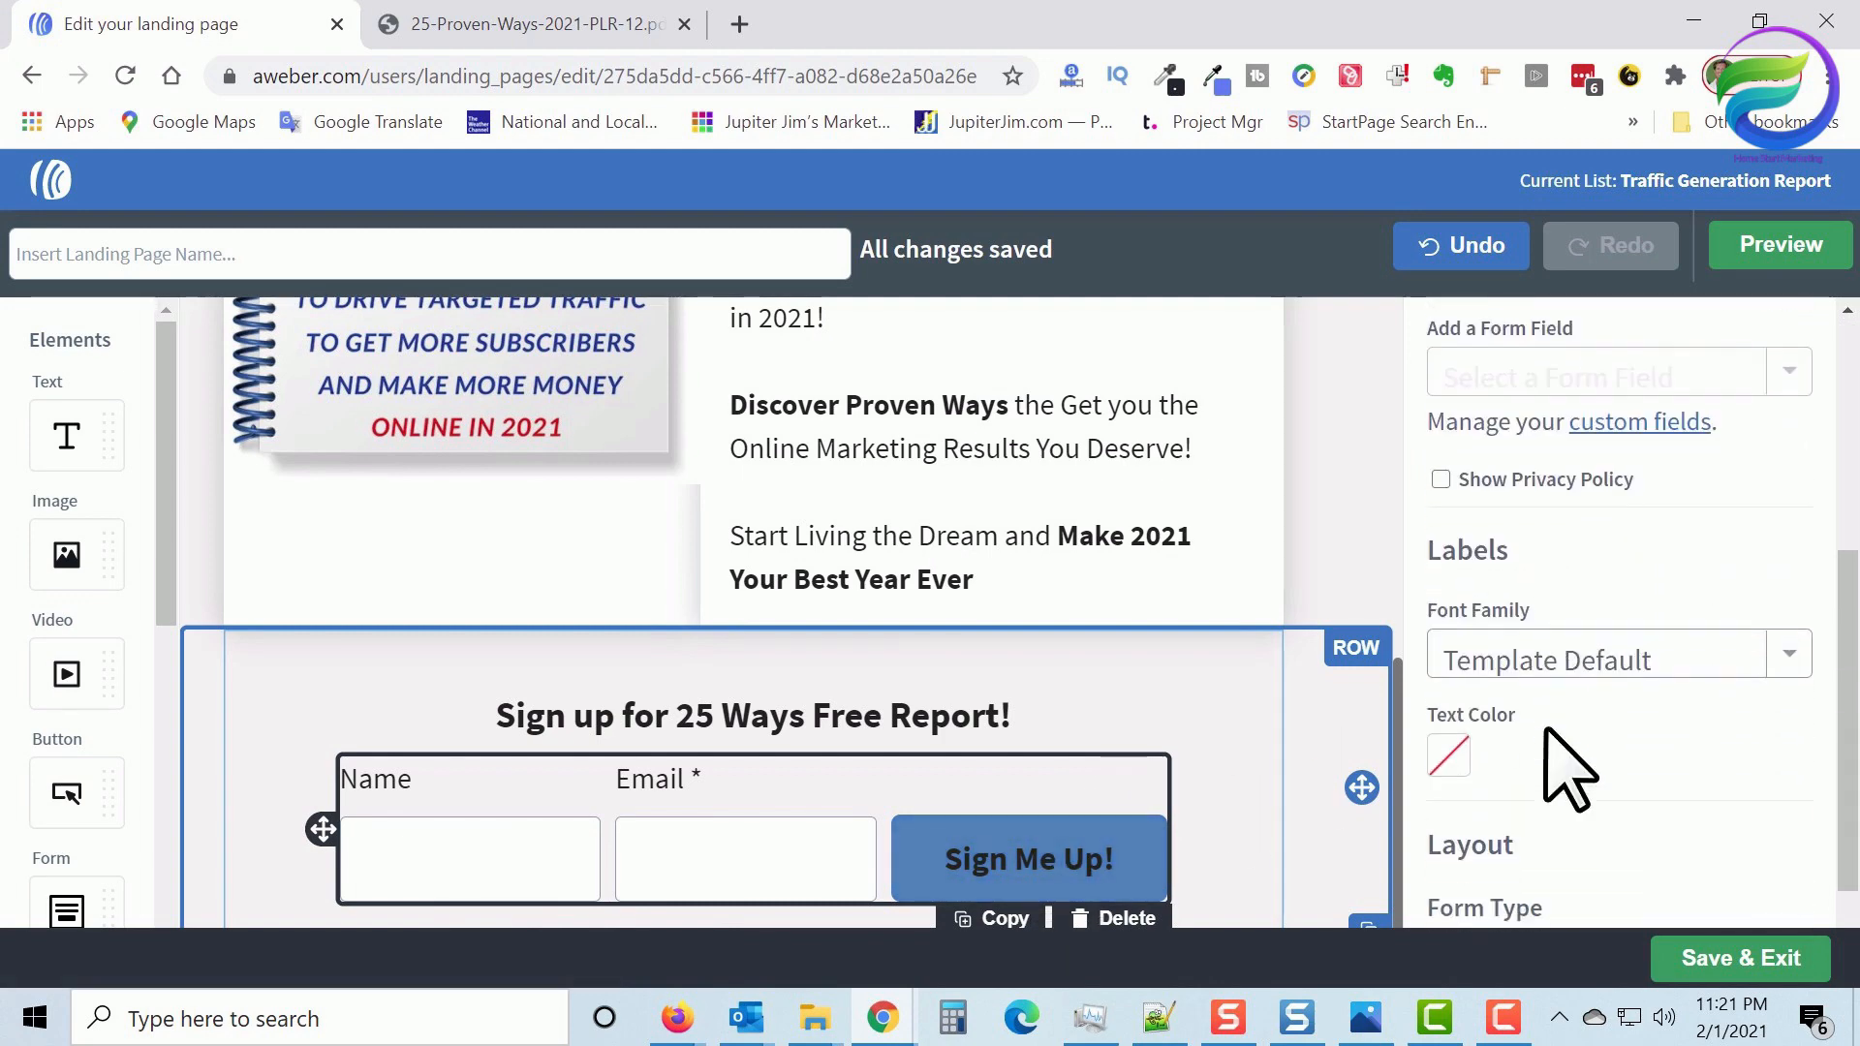
scroll(1574, 767, "up", 5)
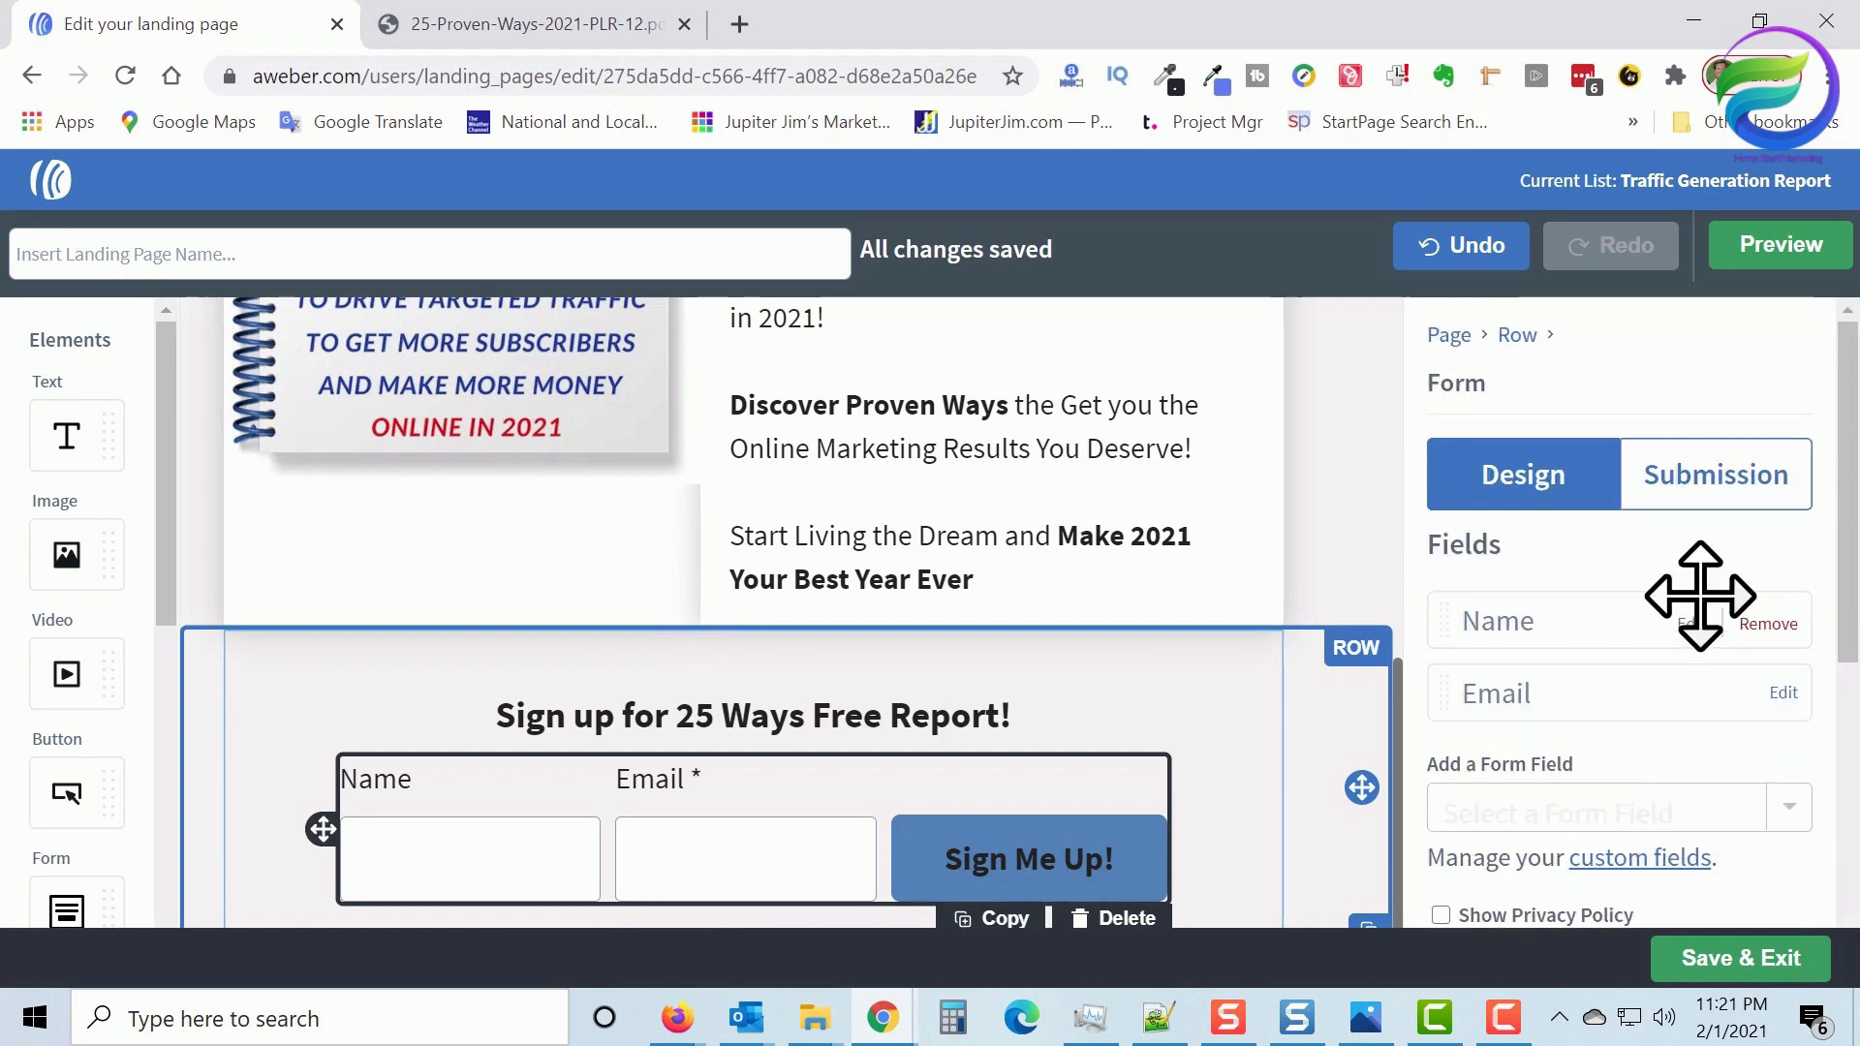
left_click(1714, 484)
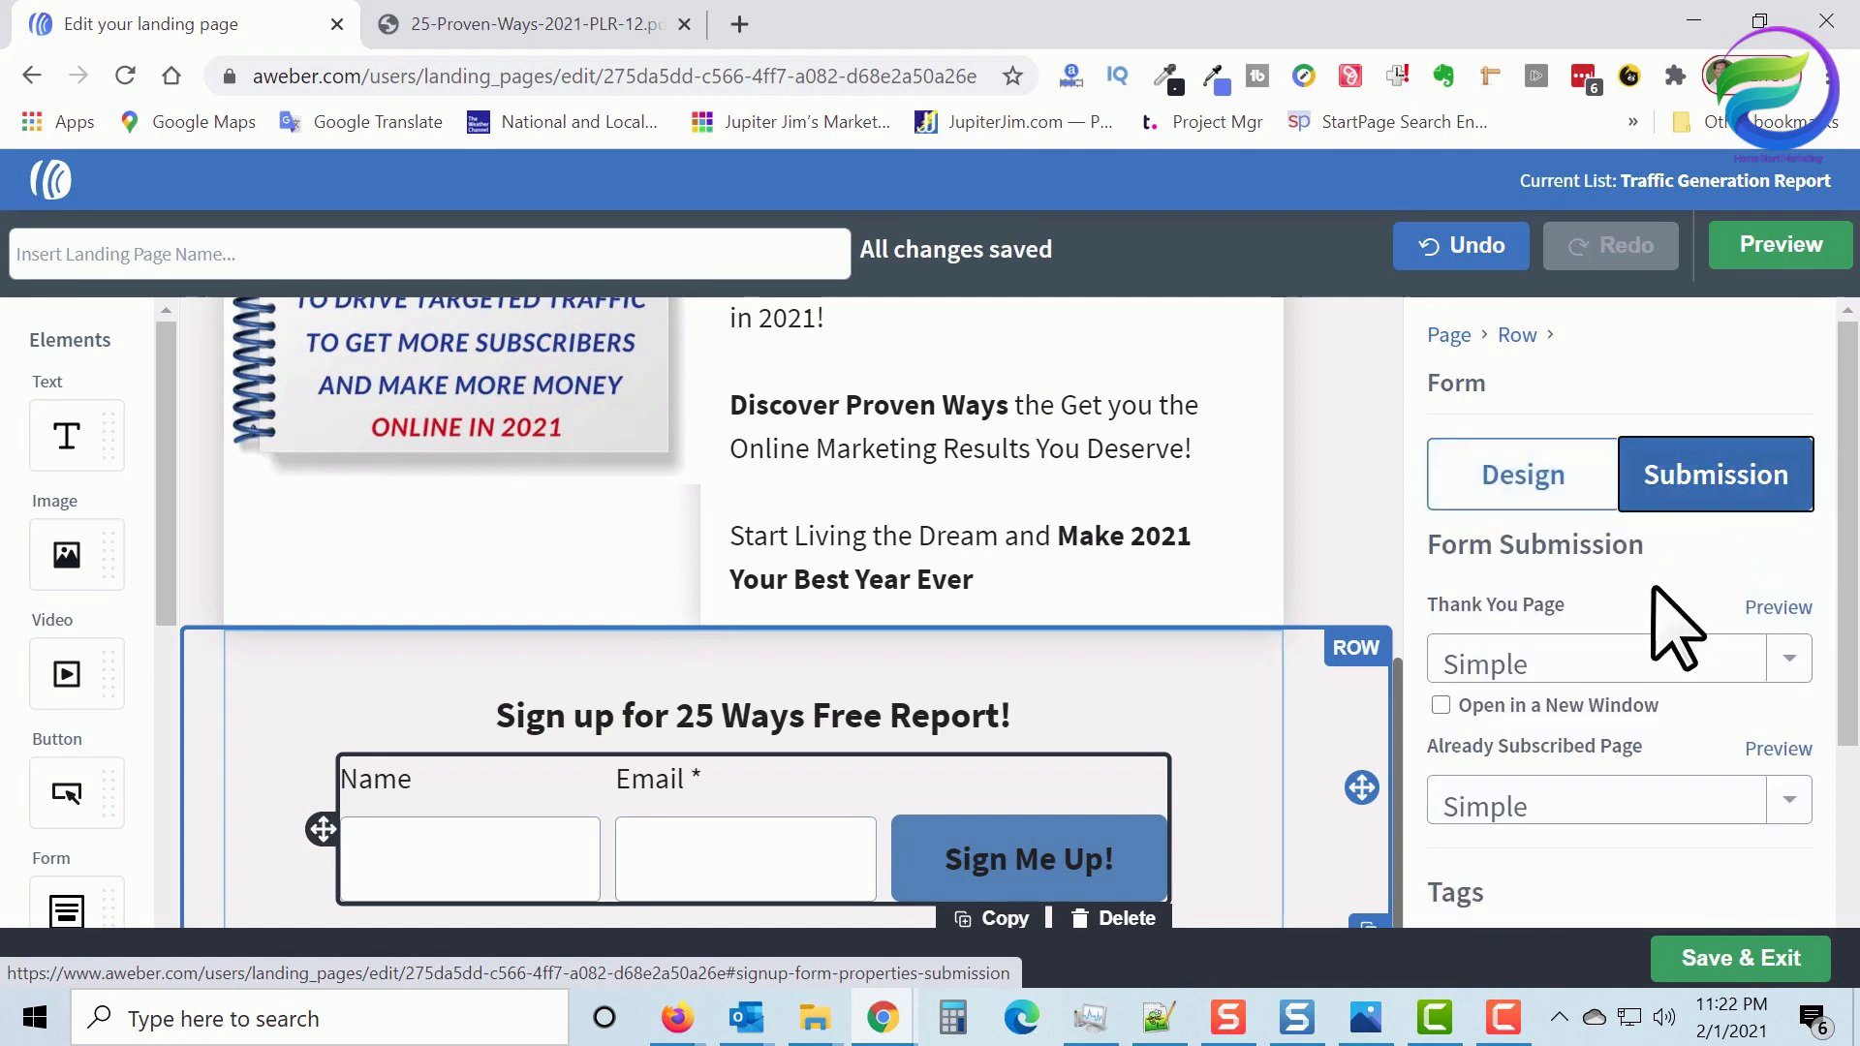
scroll(1658, 620, "down", 2)
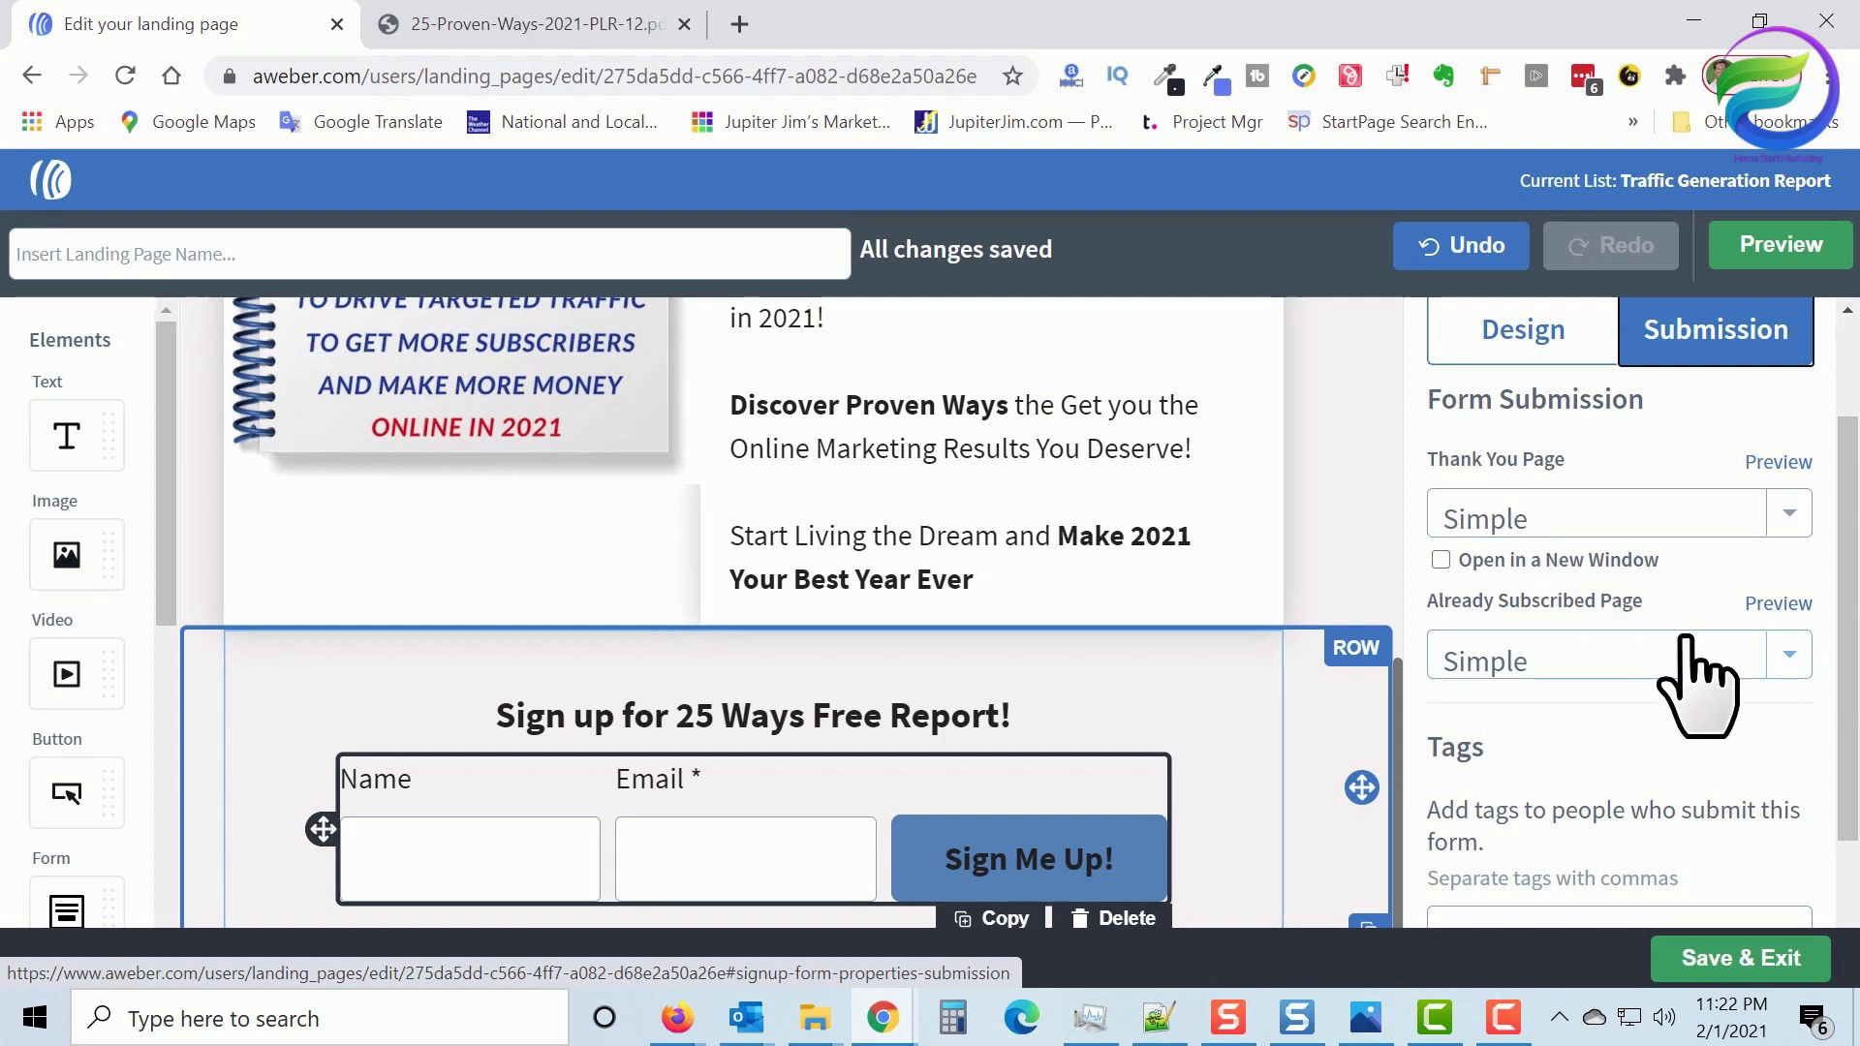
scroll(1582, 687, "down", 1)
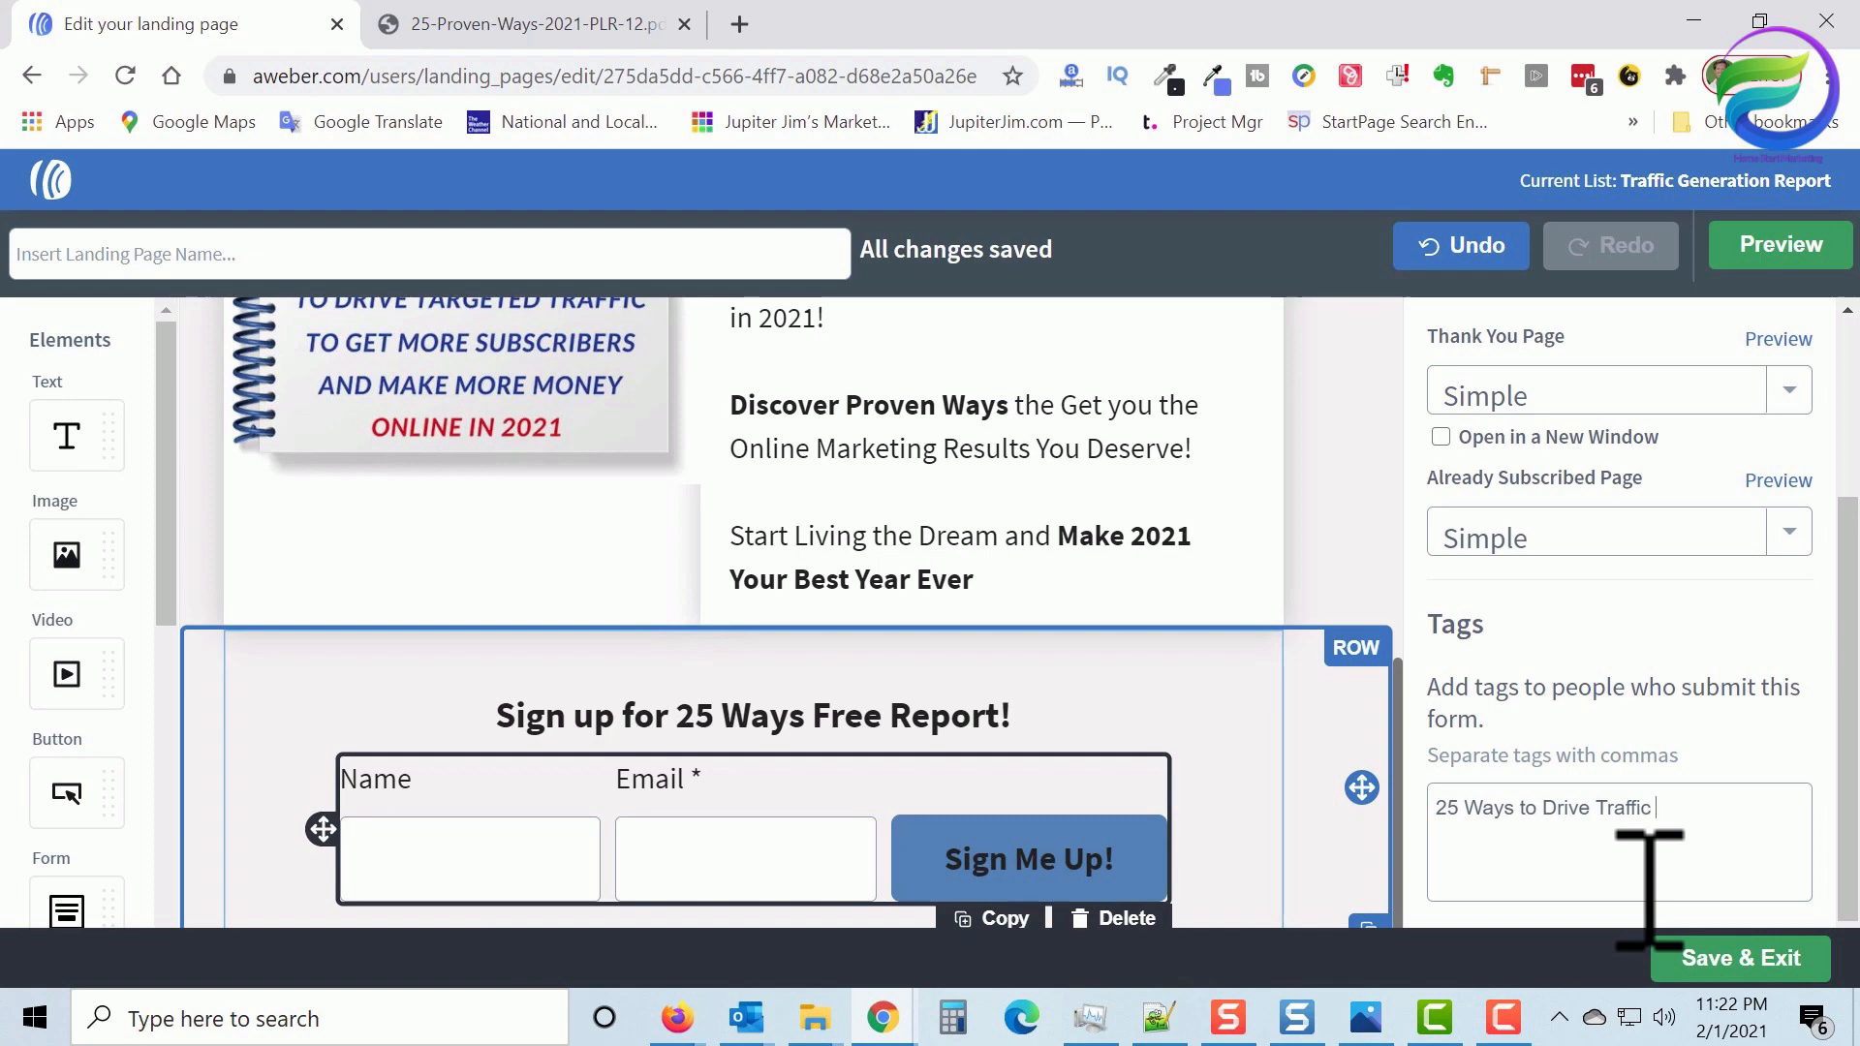
type("Landing Page")
key("Return")
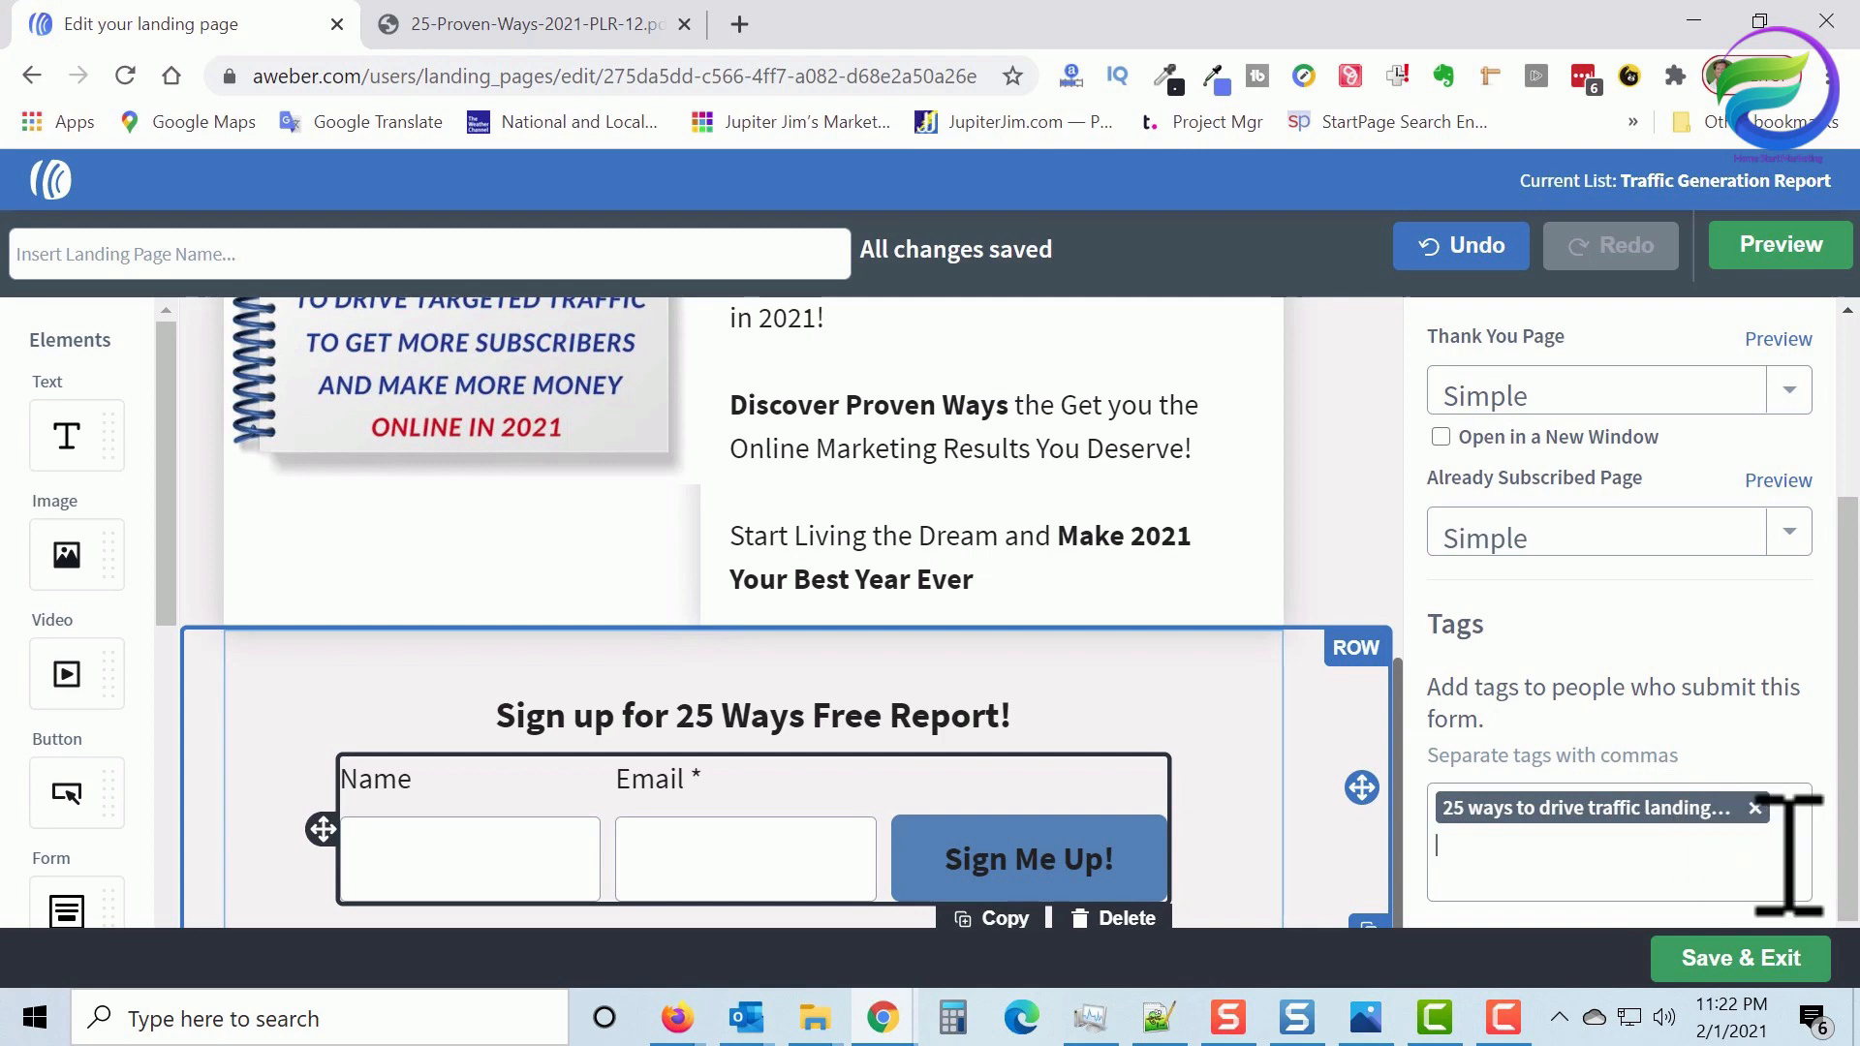
Remove the landing page tag from the sign-up form's submission settings
left_click(1755, 807)
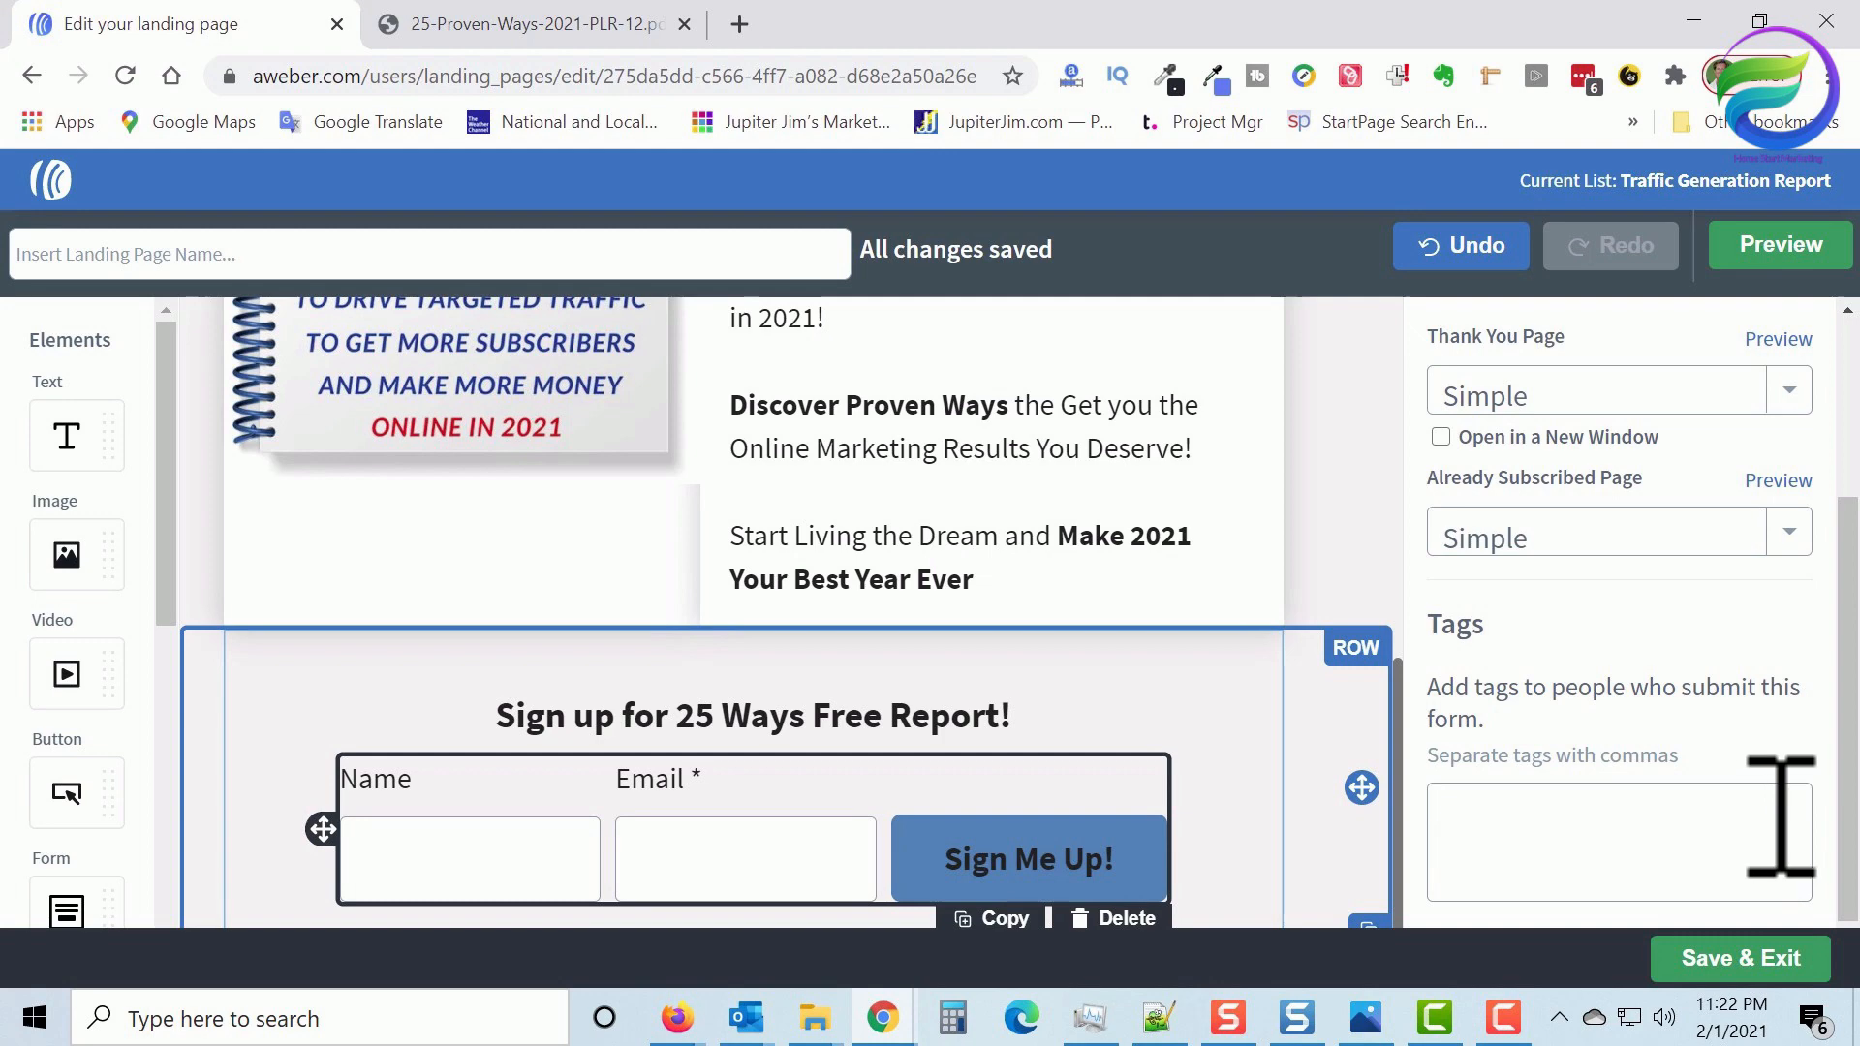
left_click_drag(1847, 747, 1853, 489)
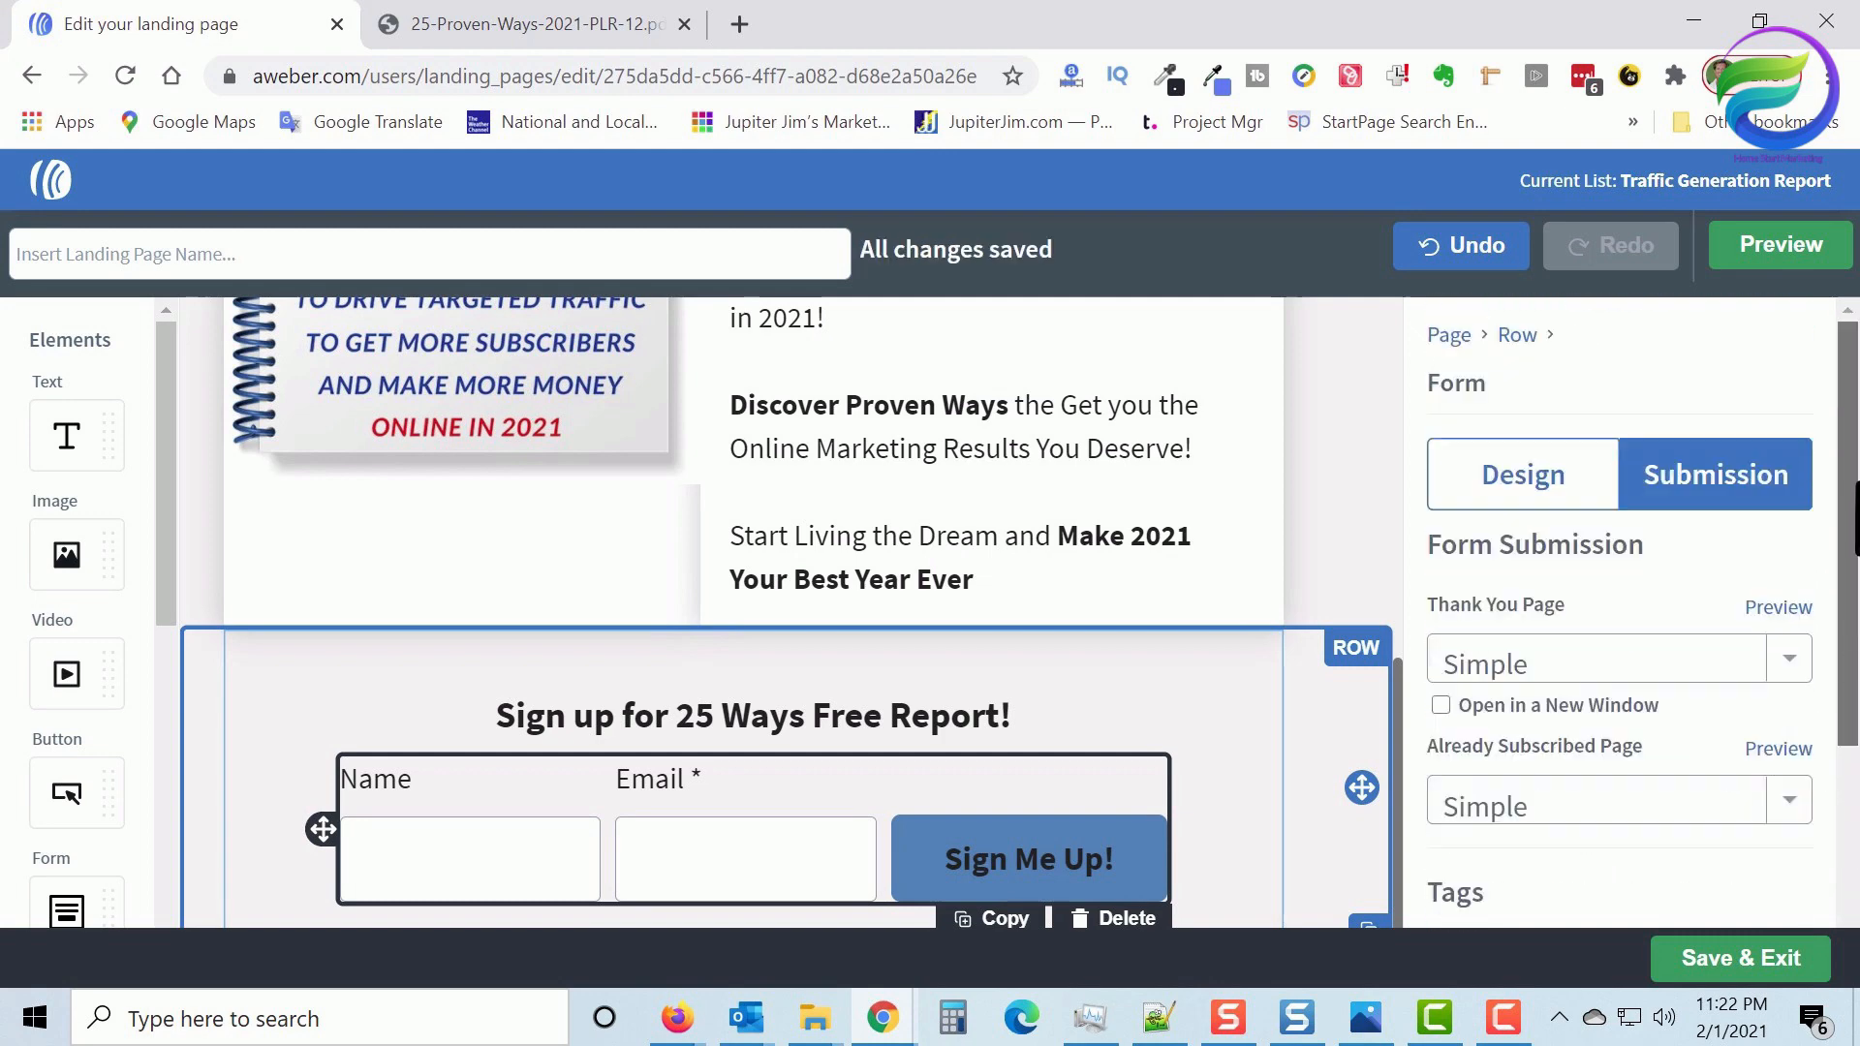
scroll(1853, 514, "down", 3)
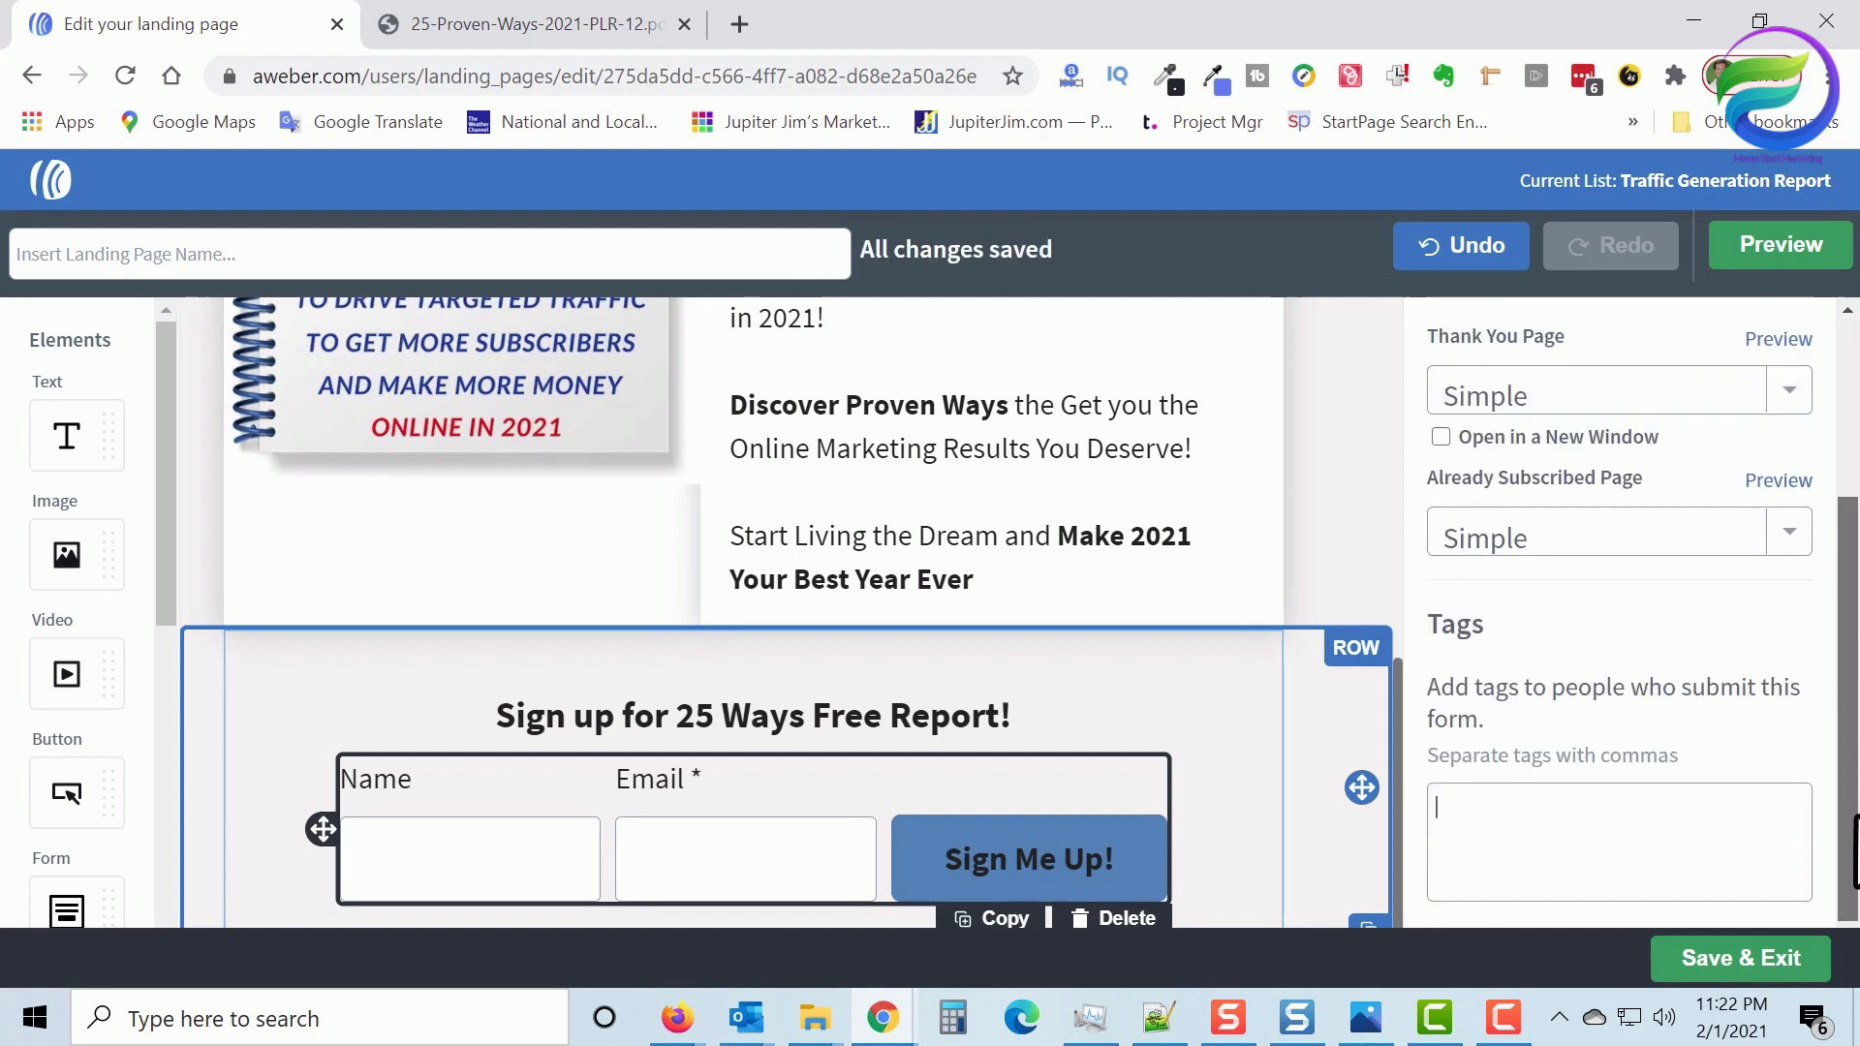
Preview the landing page from the logo down to the sign-up form
left_click(1780, 244)
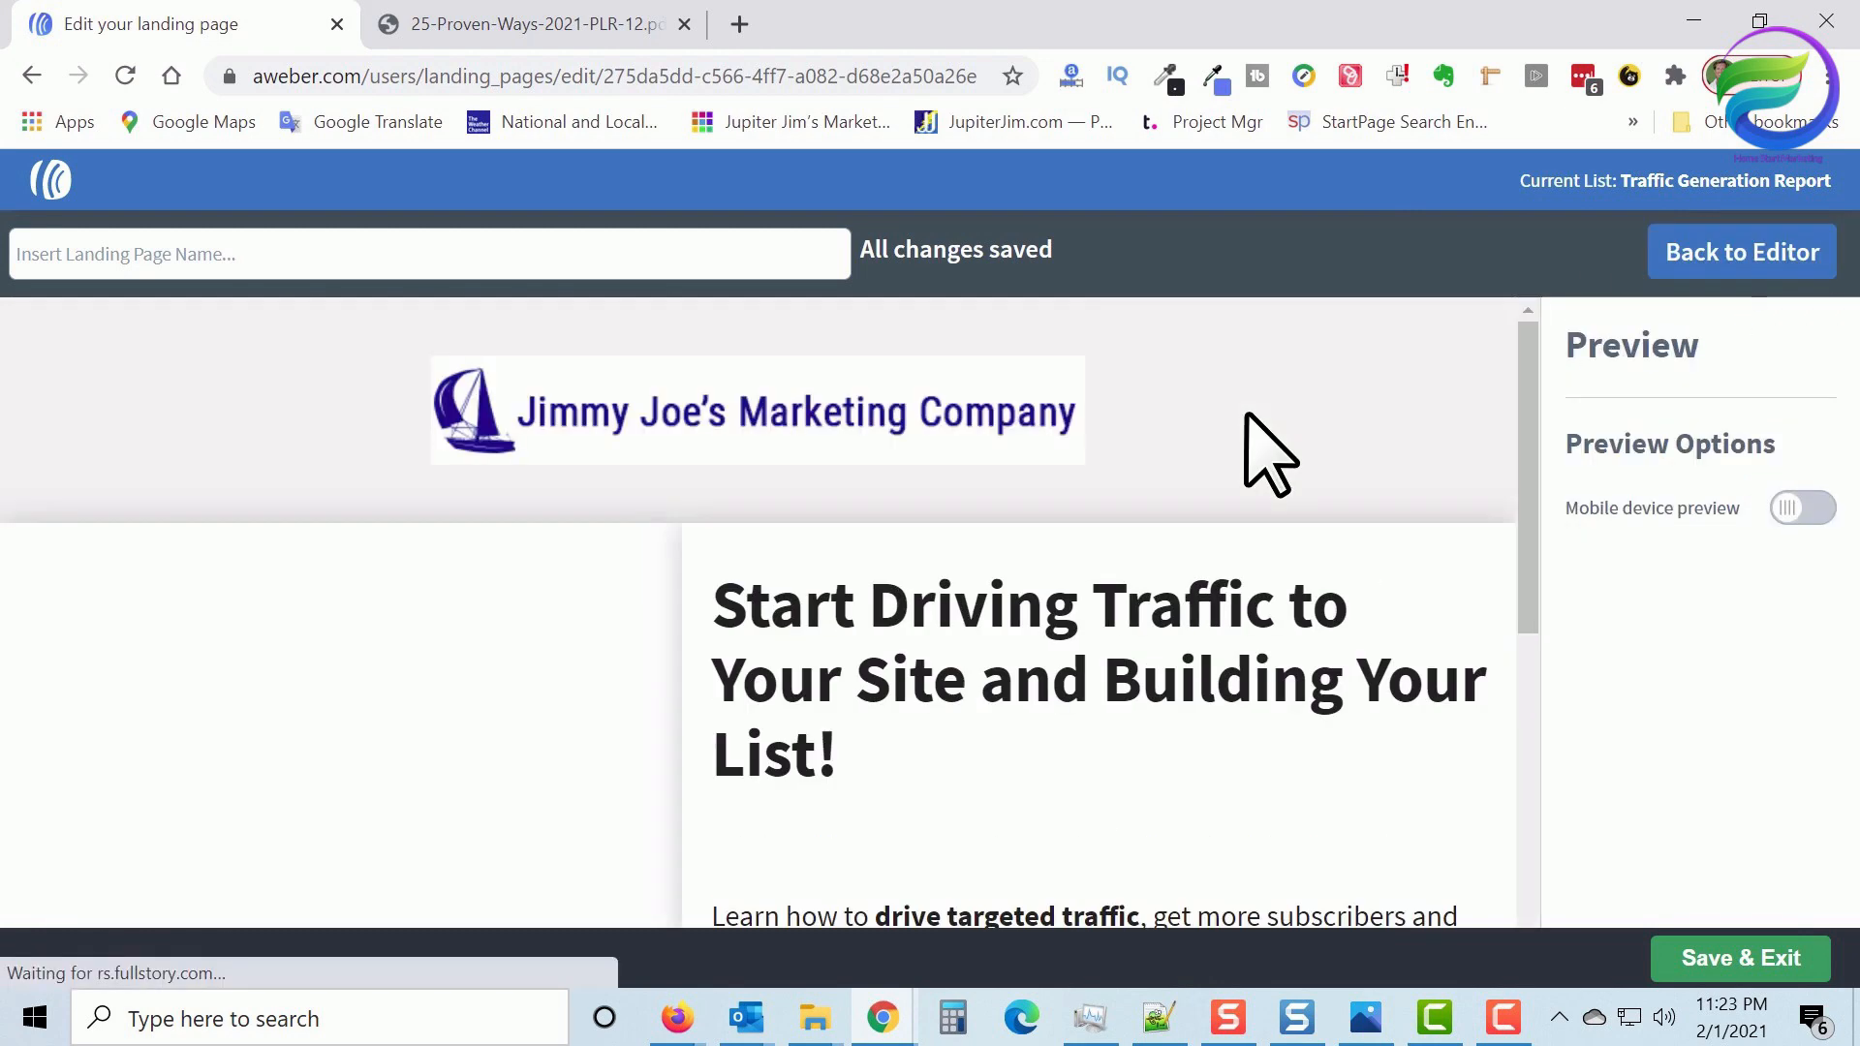
scroll(804, 499, "down", 5)
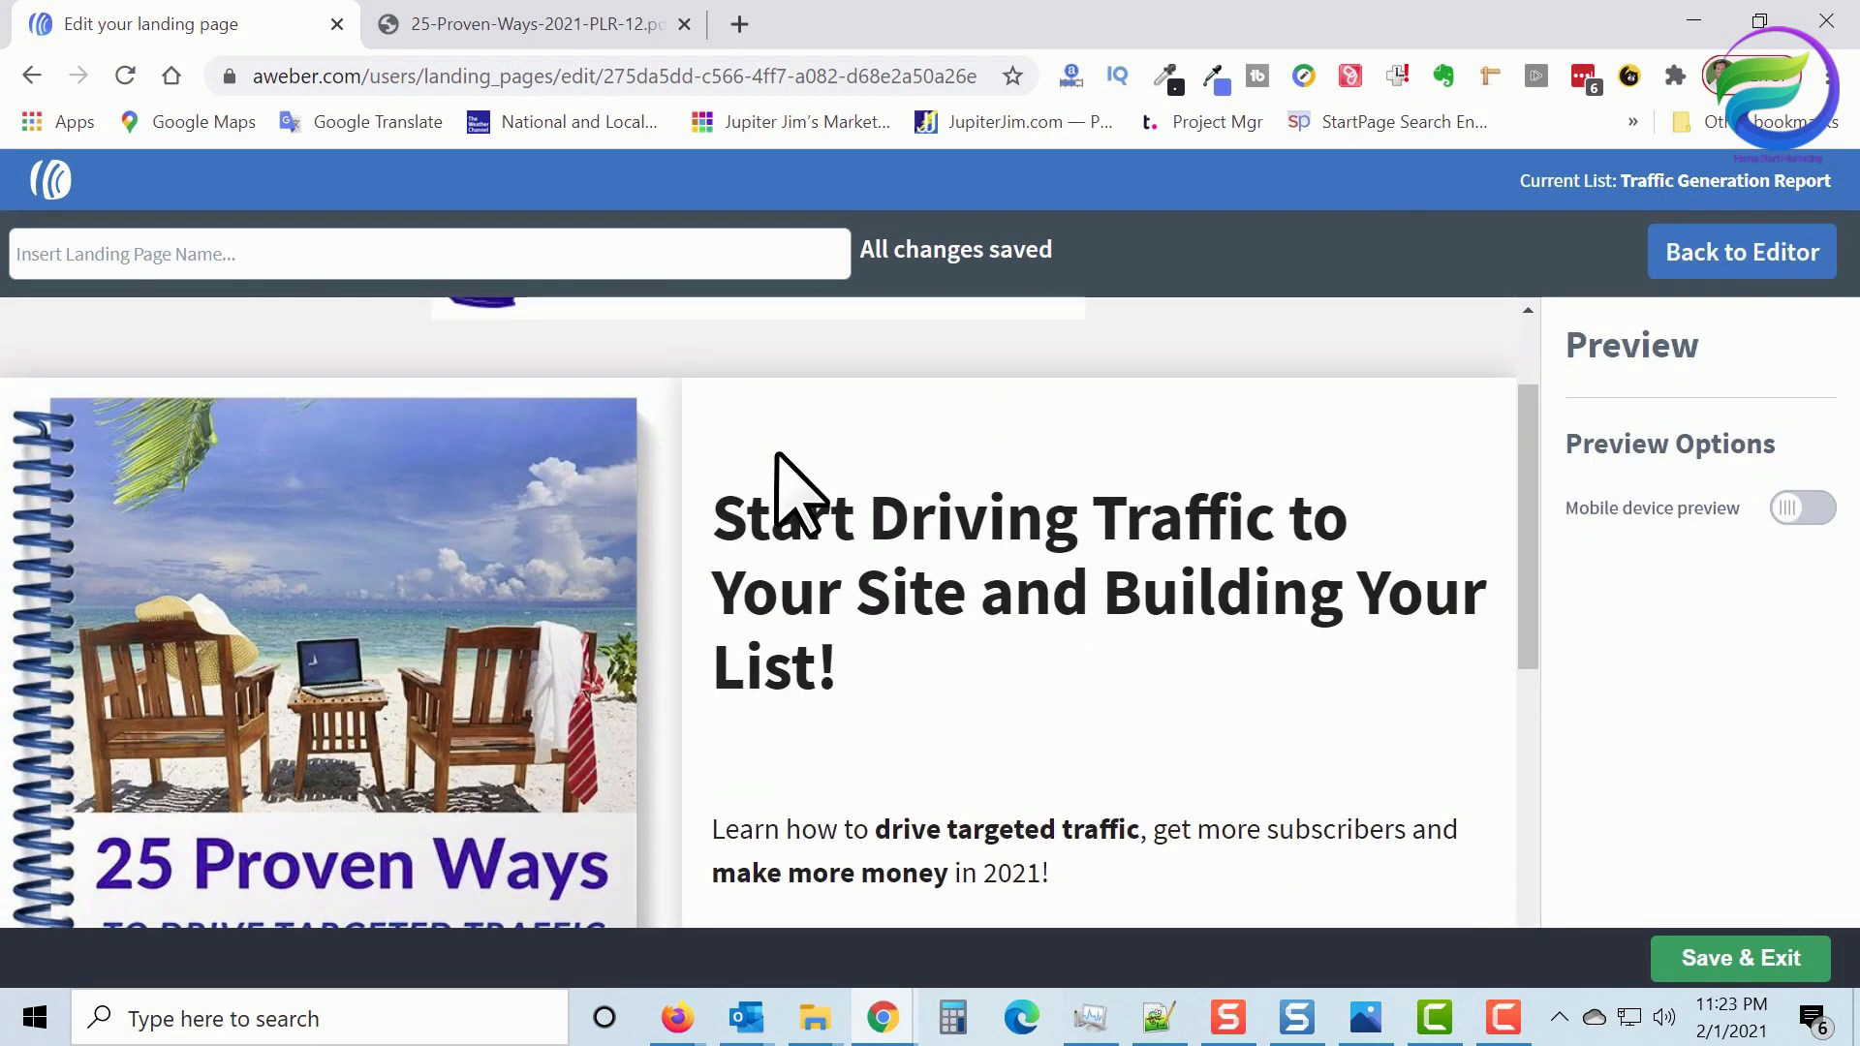
scroll(796, 460, "down", 3)
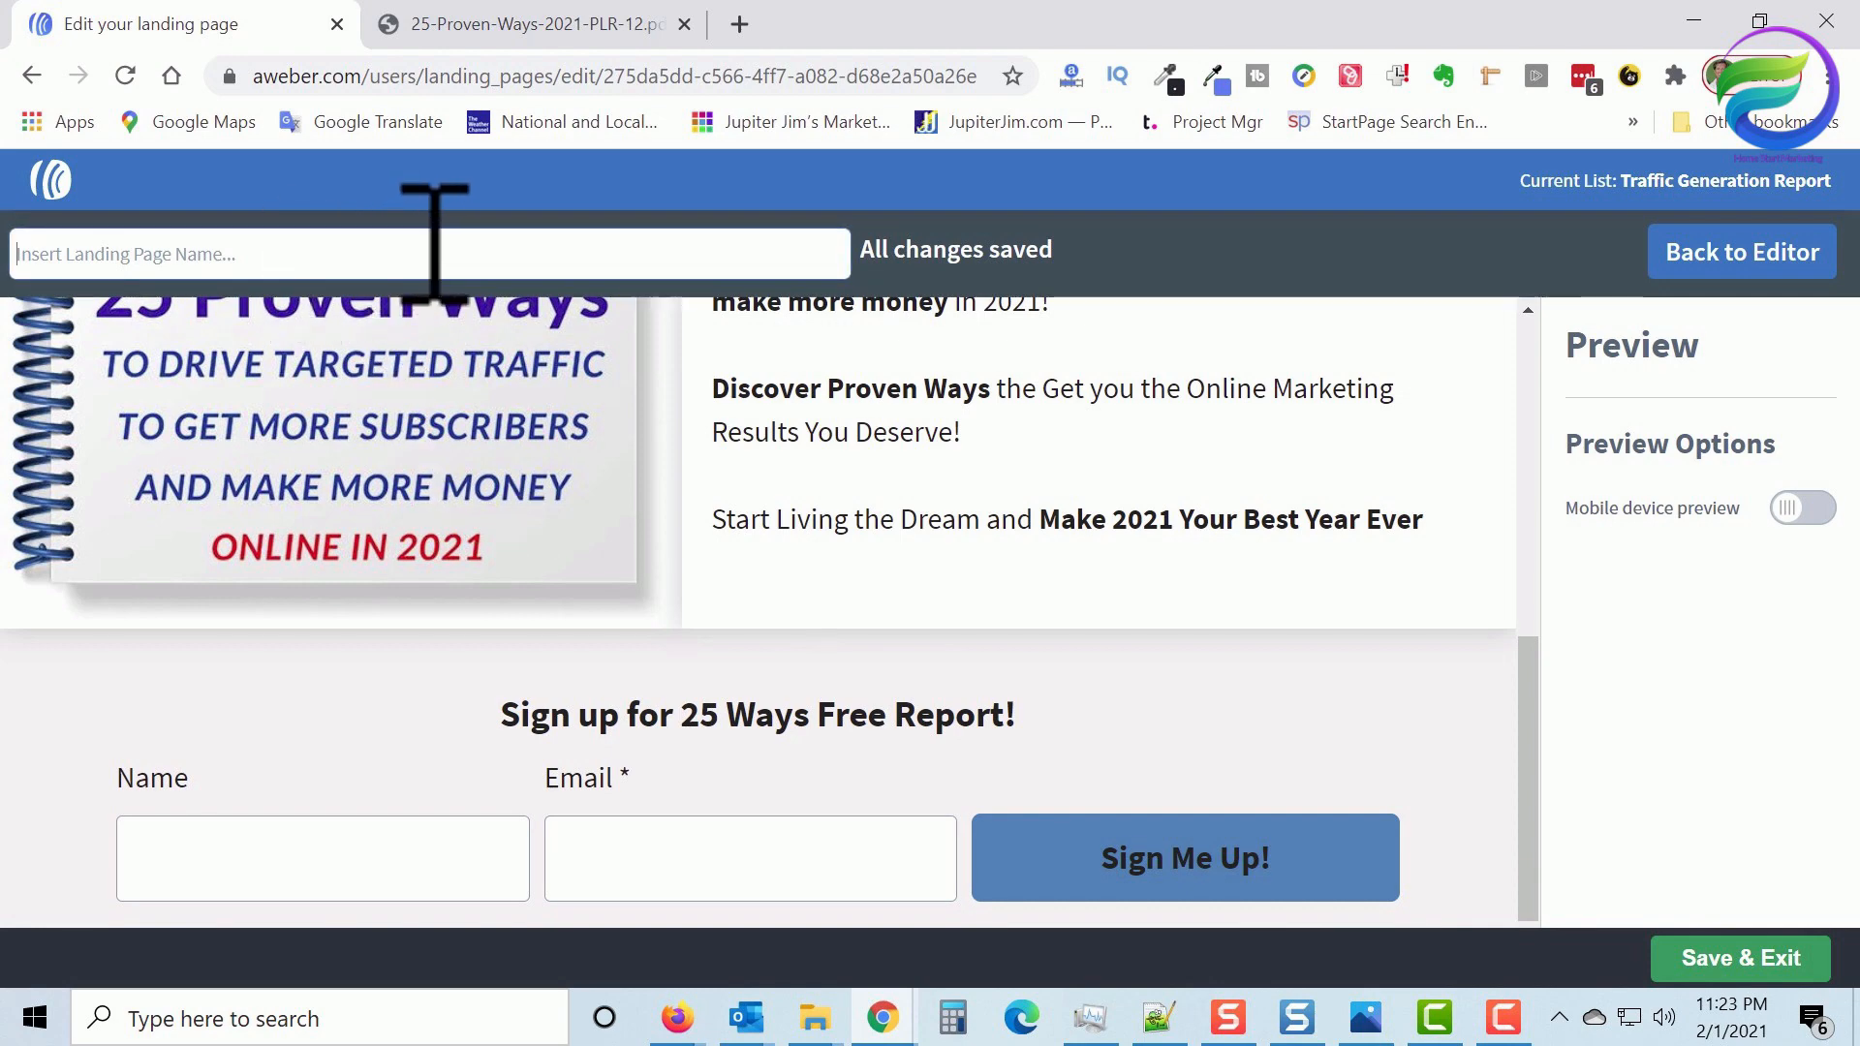
Name the landing page "25 Ways to Win Traffic", then save it and exit the editor
left_click(406, 254)
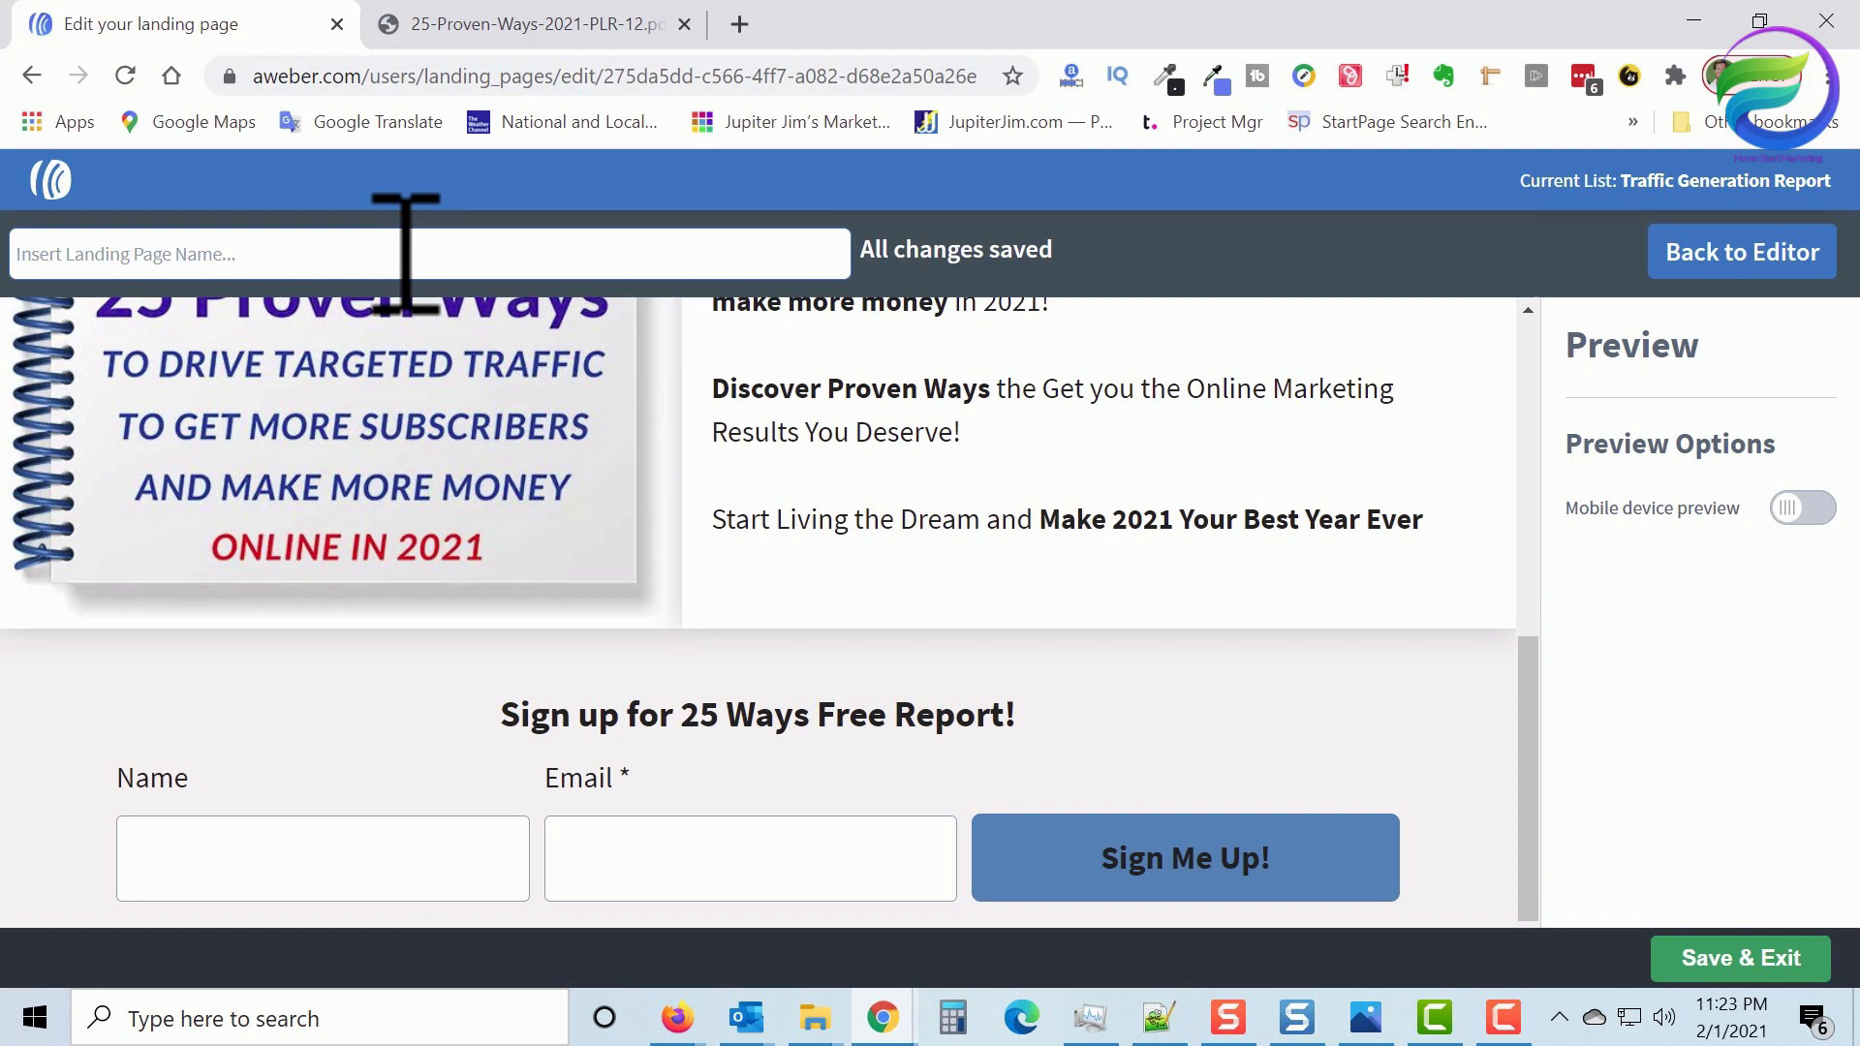
type("25 Ways to Win Traffic")
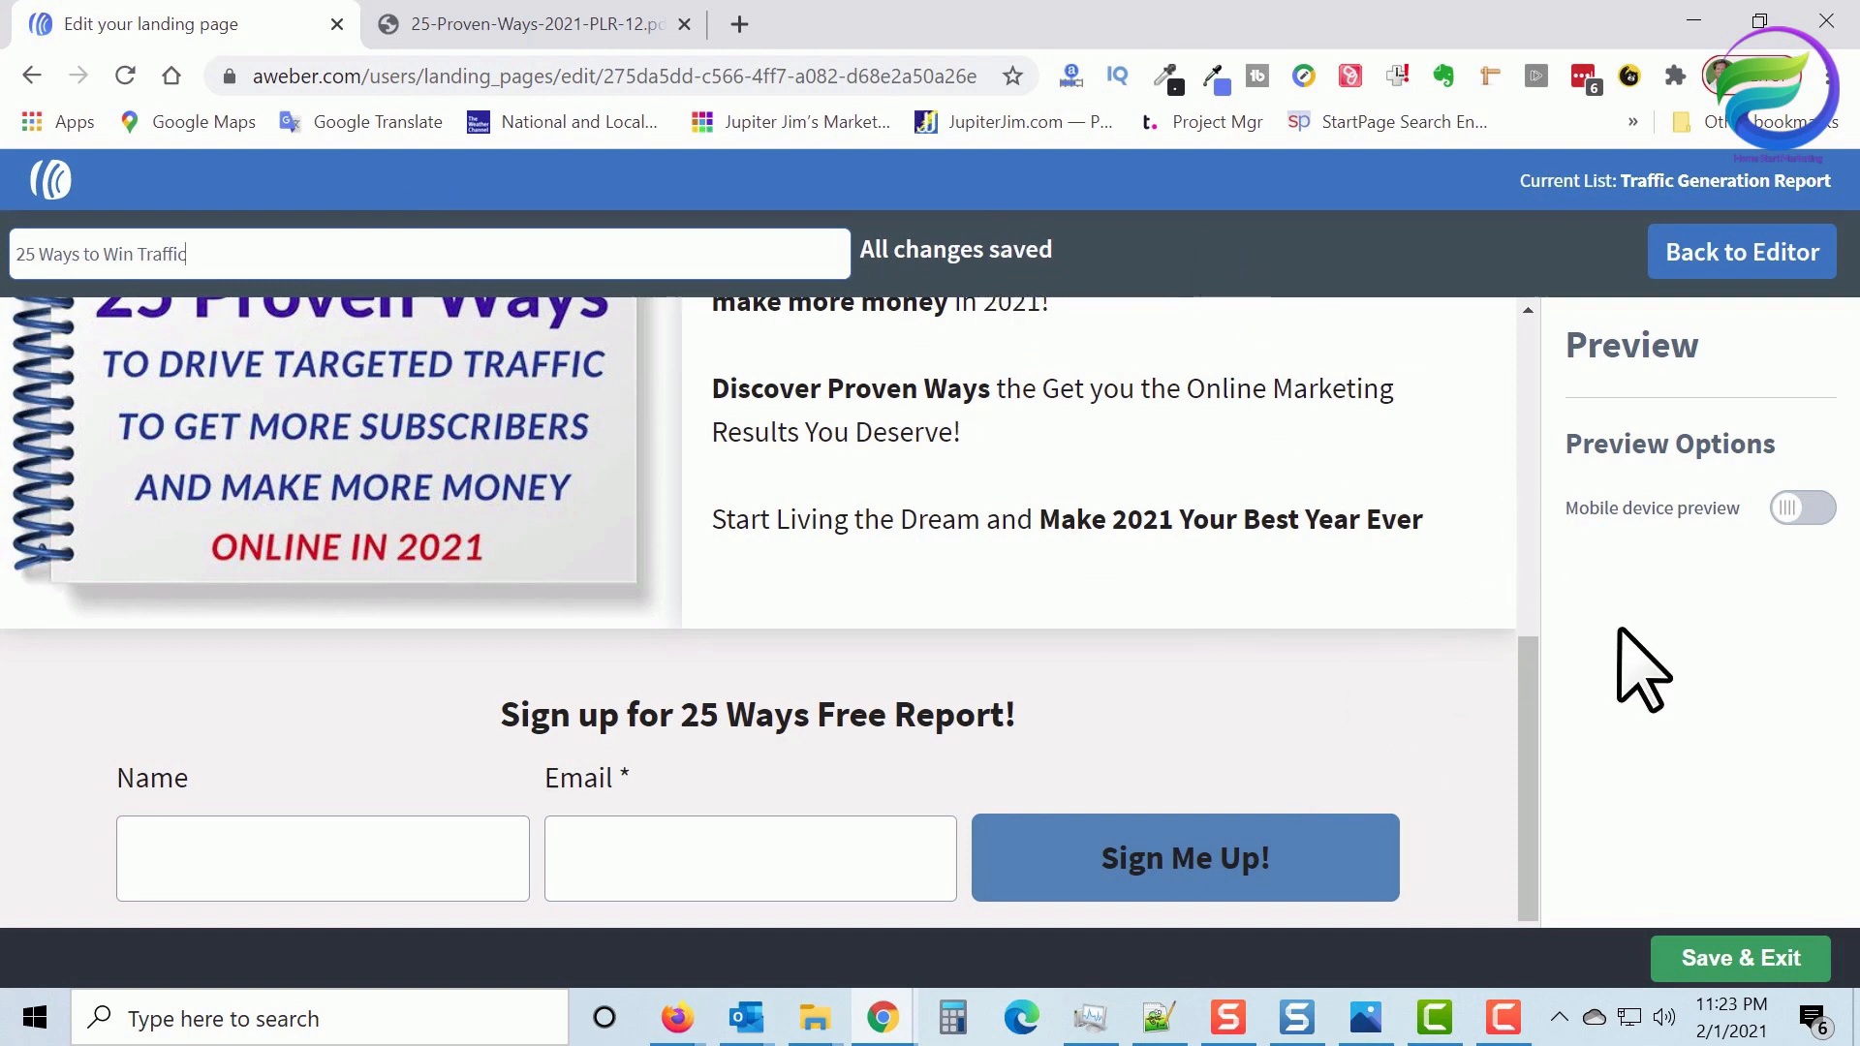
left_click(1734, 957)
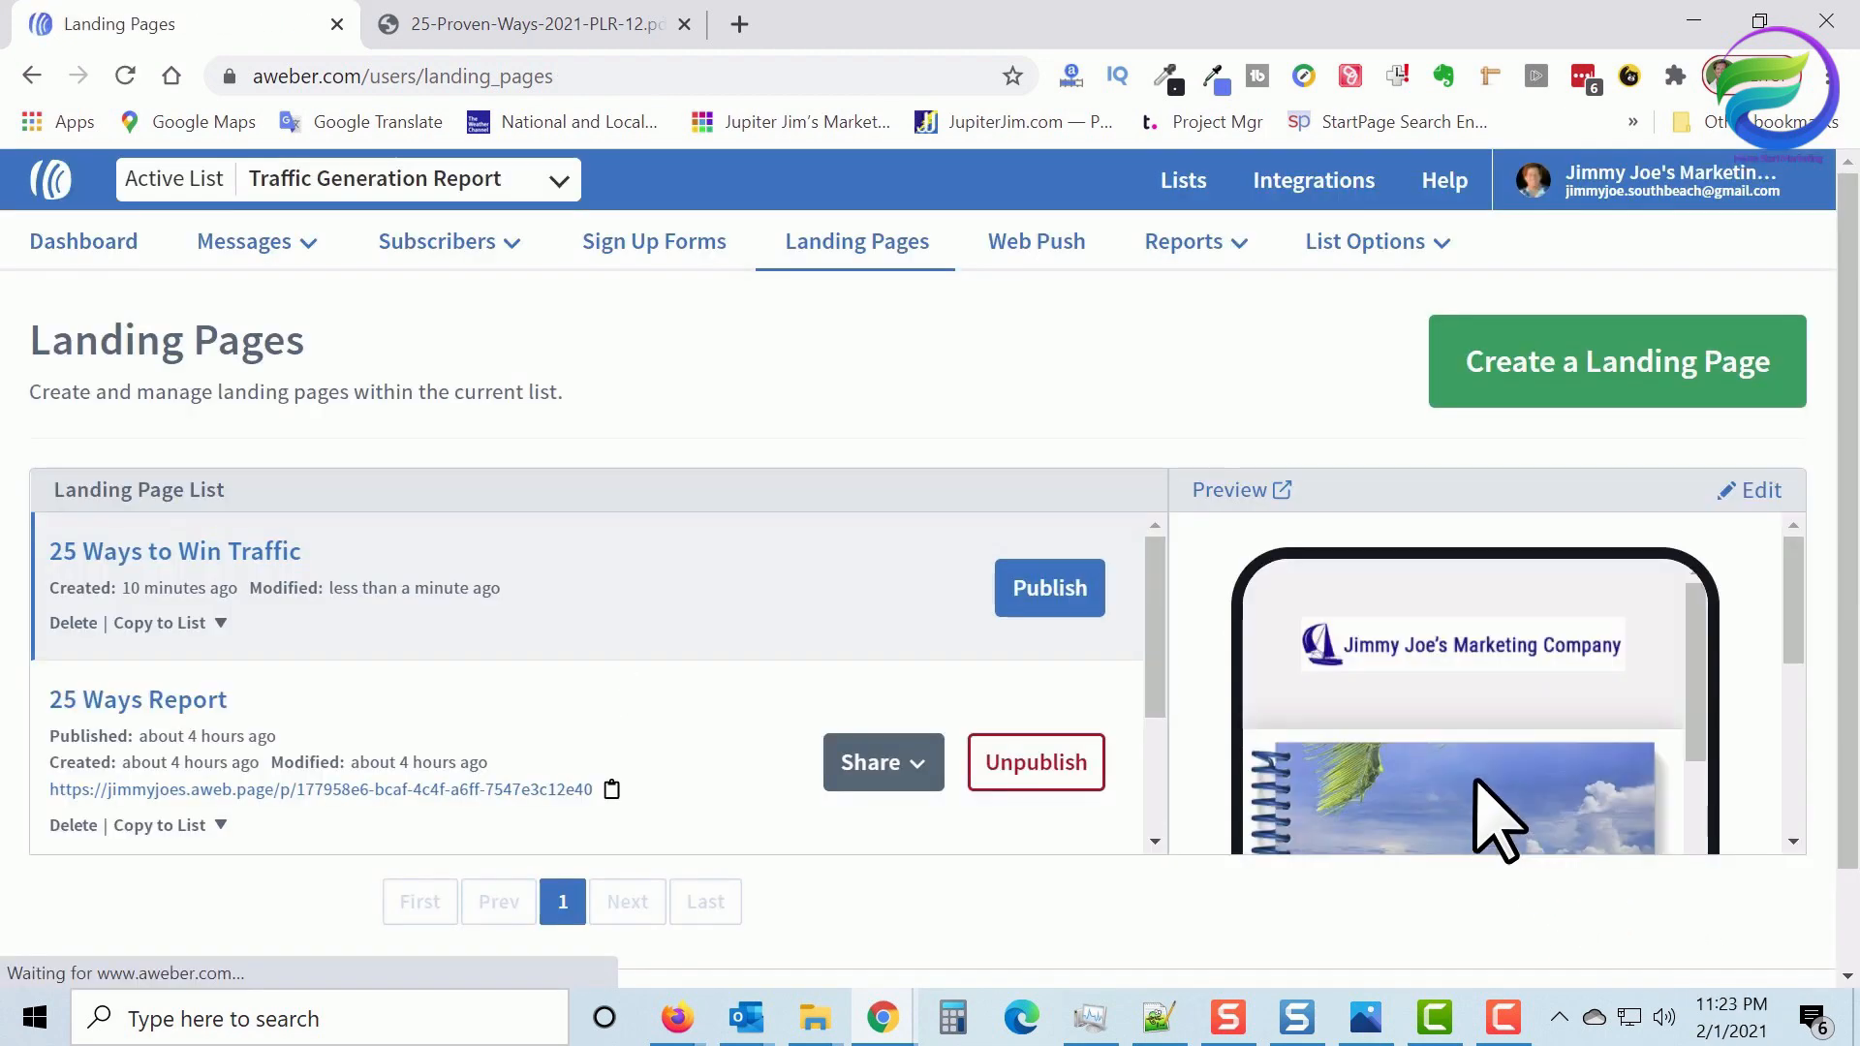
Publish the "25 Ways to Win Traffic" landing page and continue to its sharing options
scroll(857, 586, "down", 1)
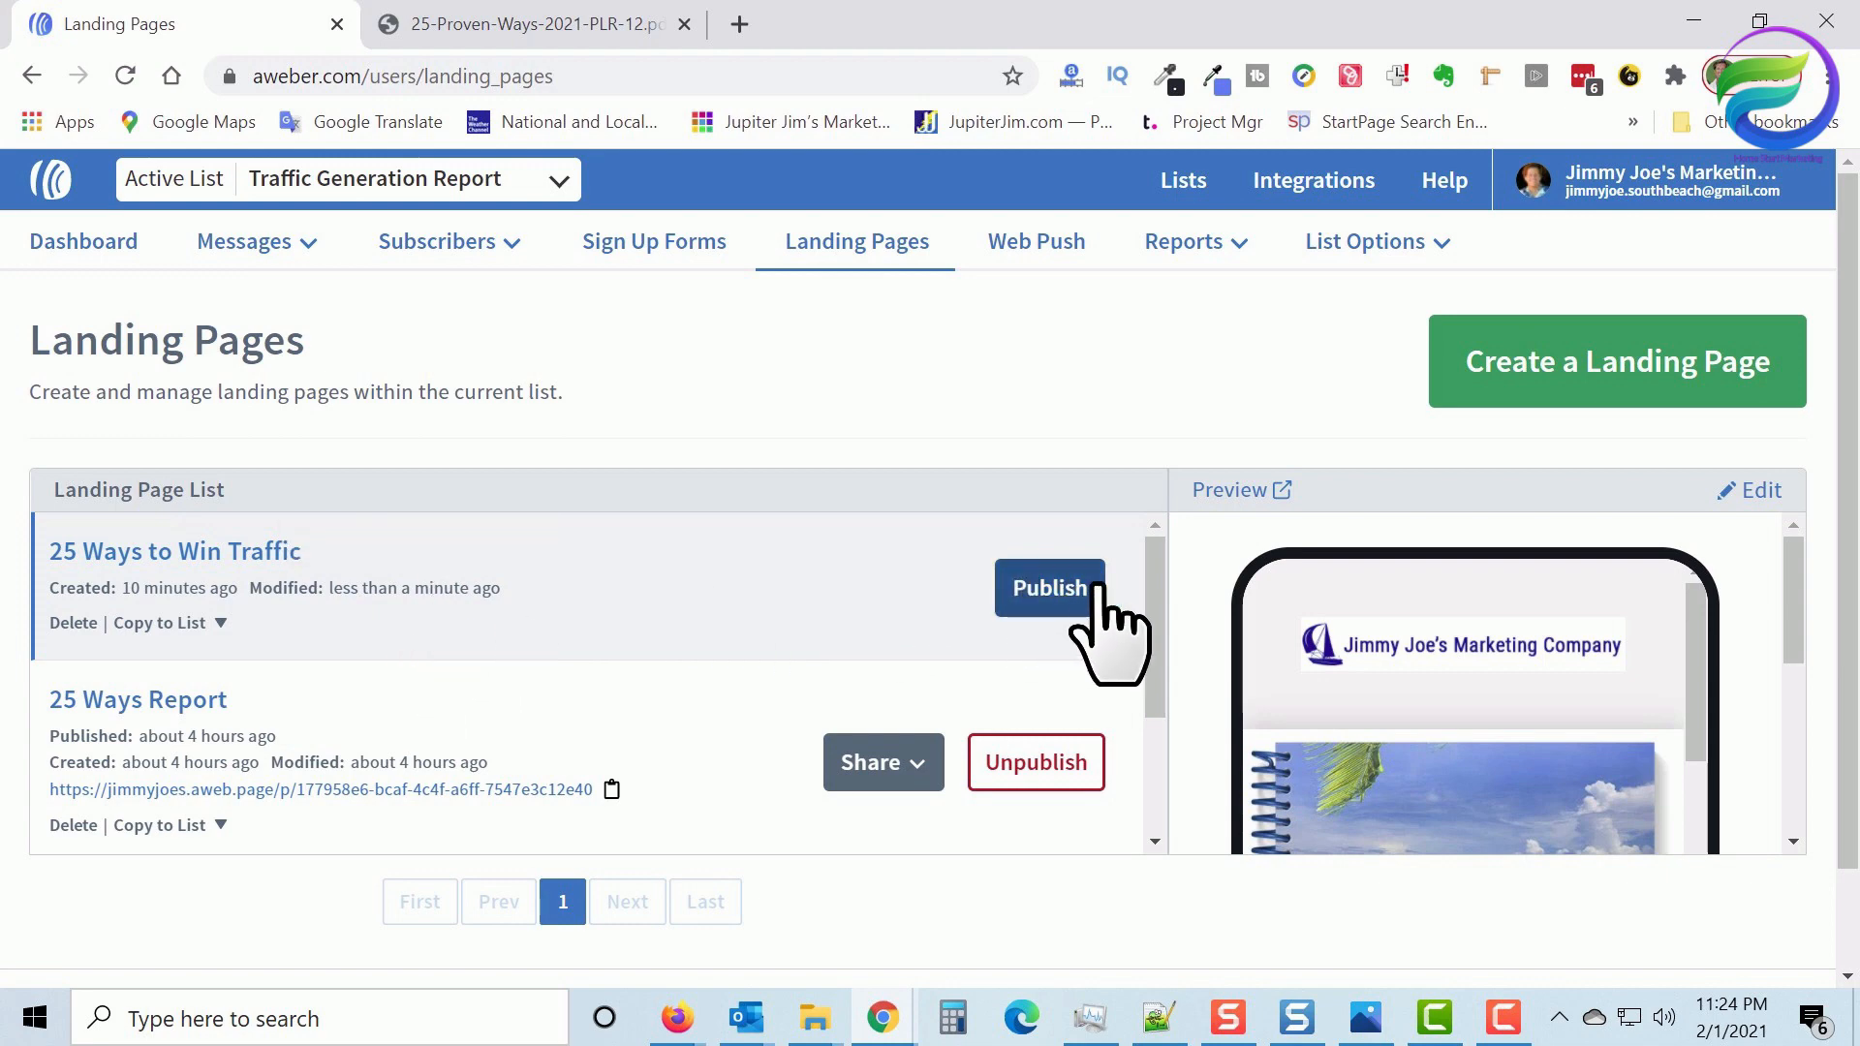
left_click(1053, 595)
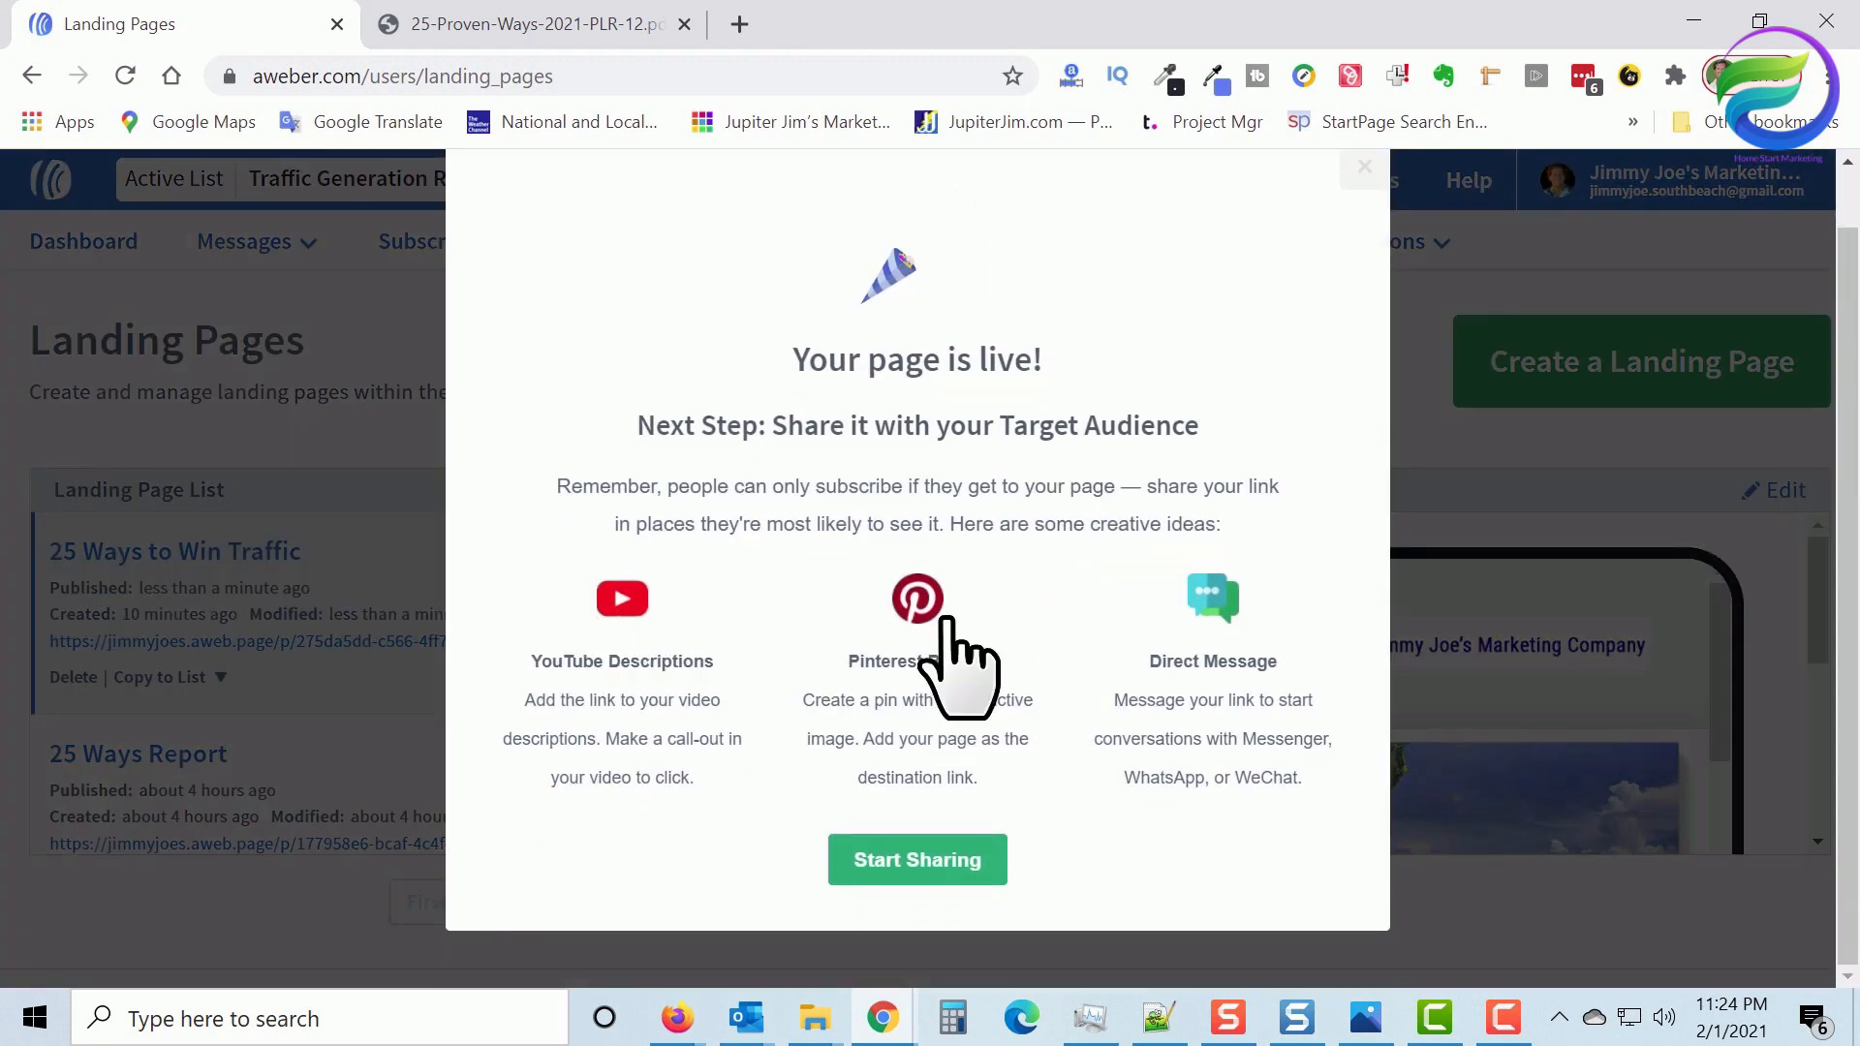
left_click(923, 864)
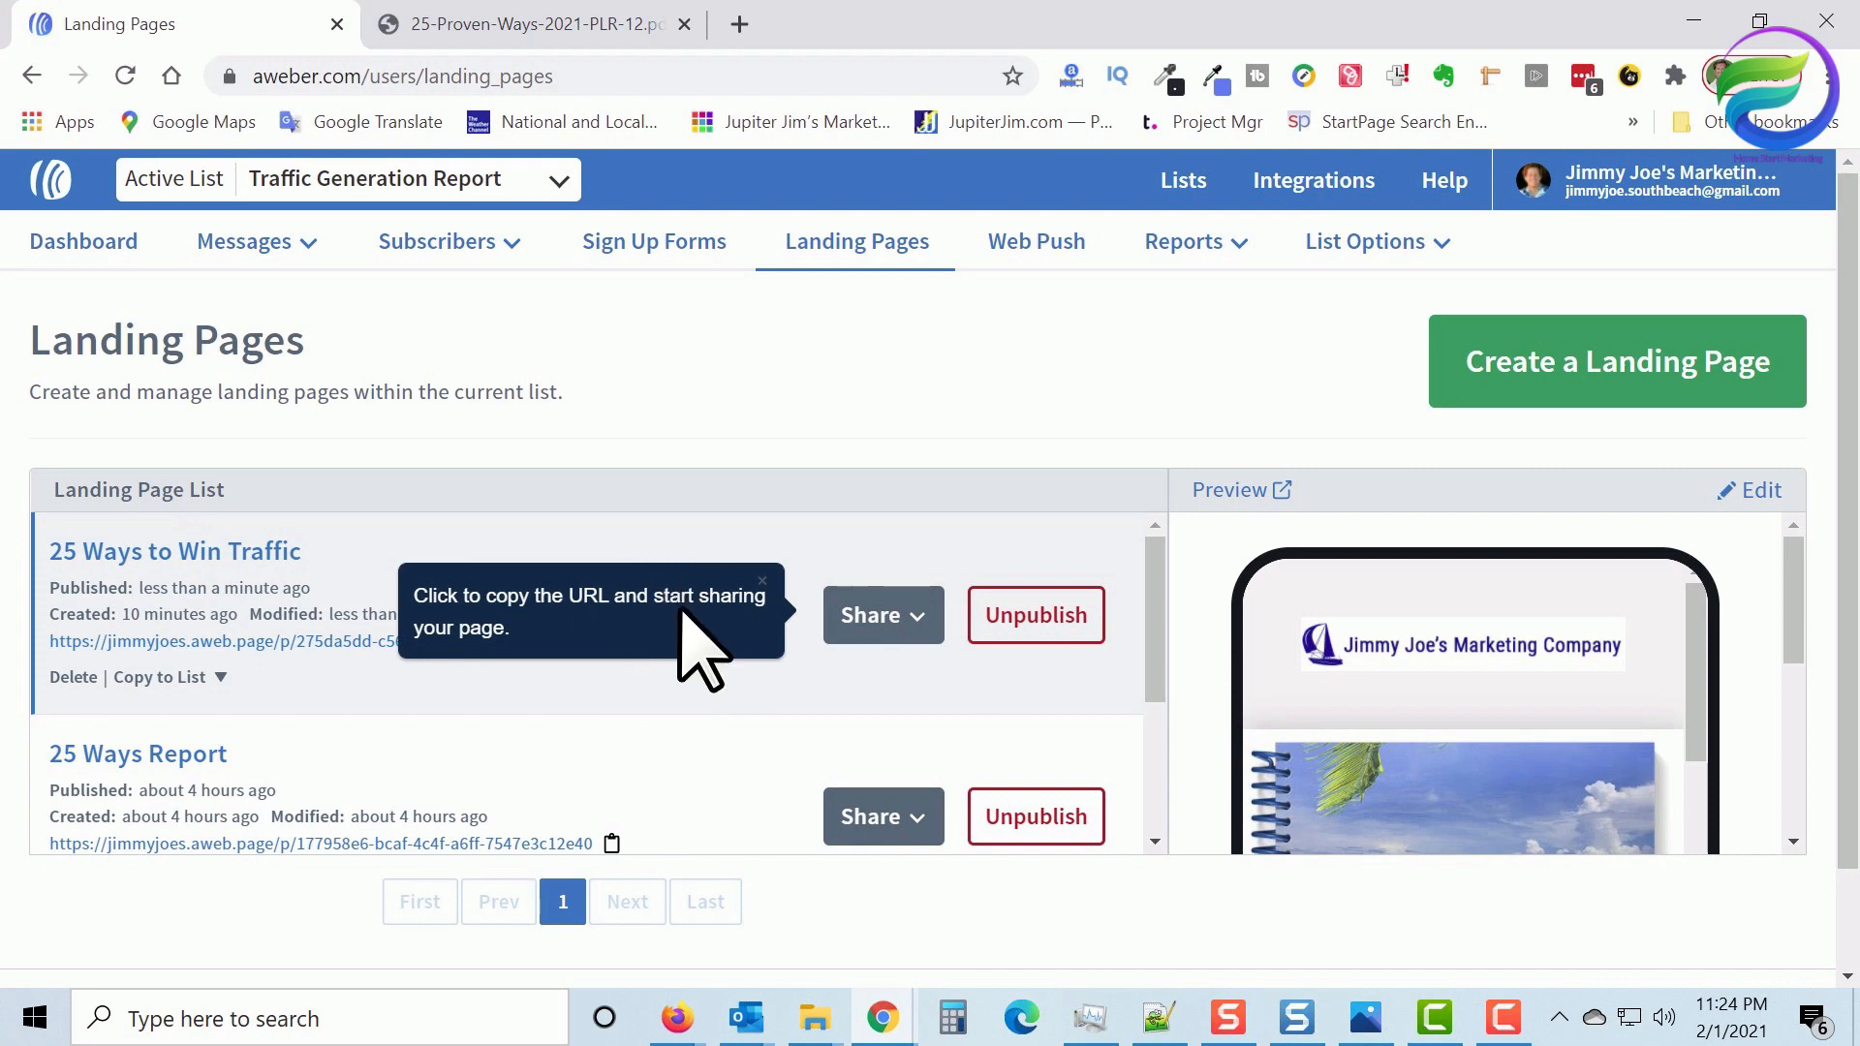
Copy the public URL of the "25 Ways to Win Traffic" landing page
left_click(881, 618)
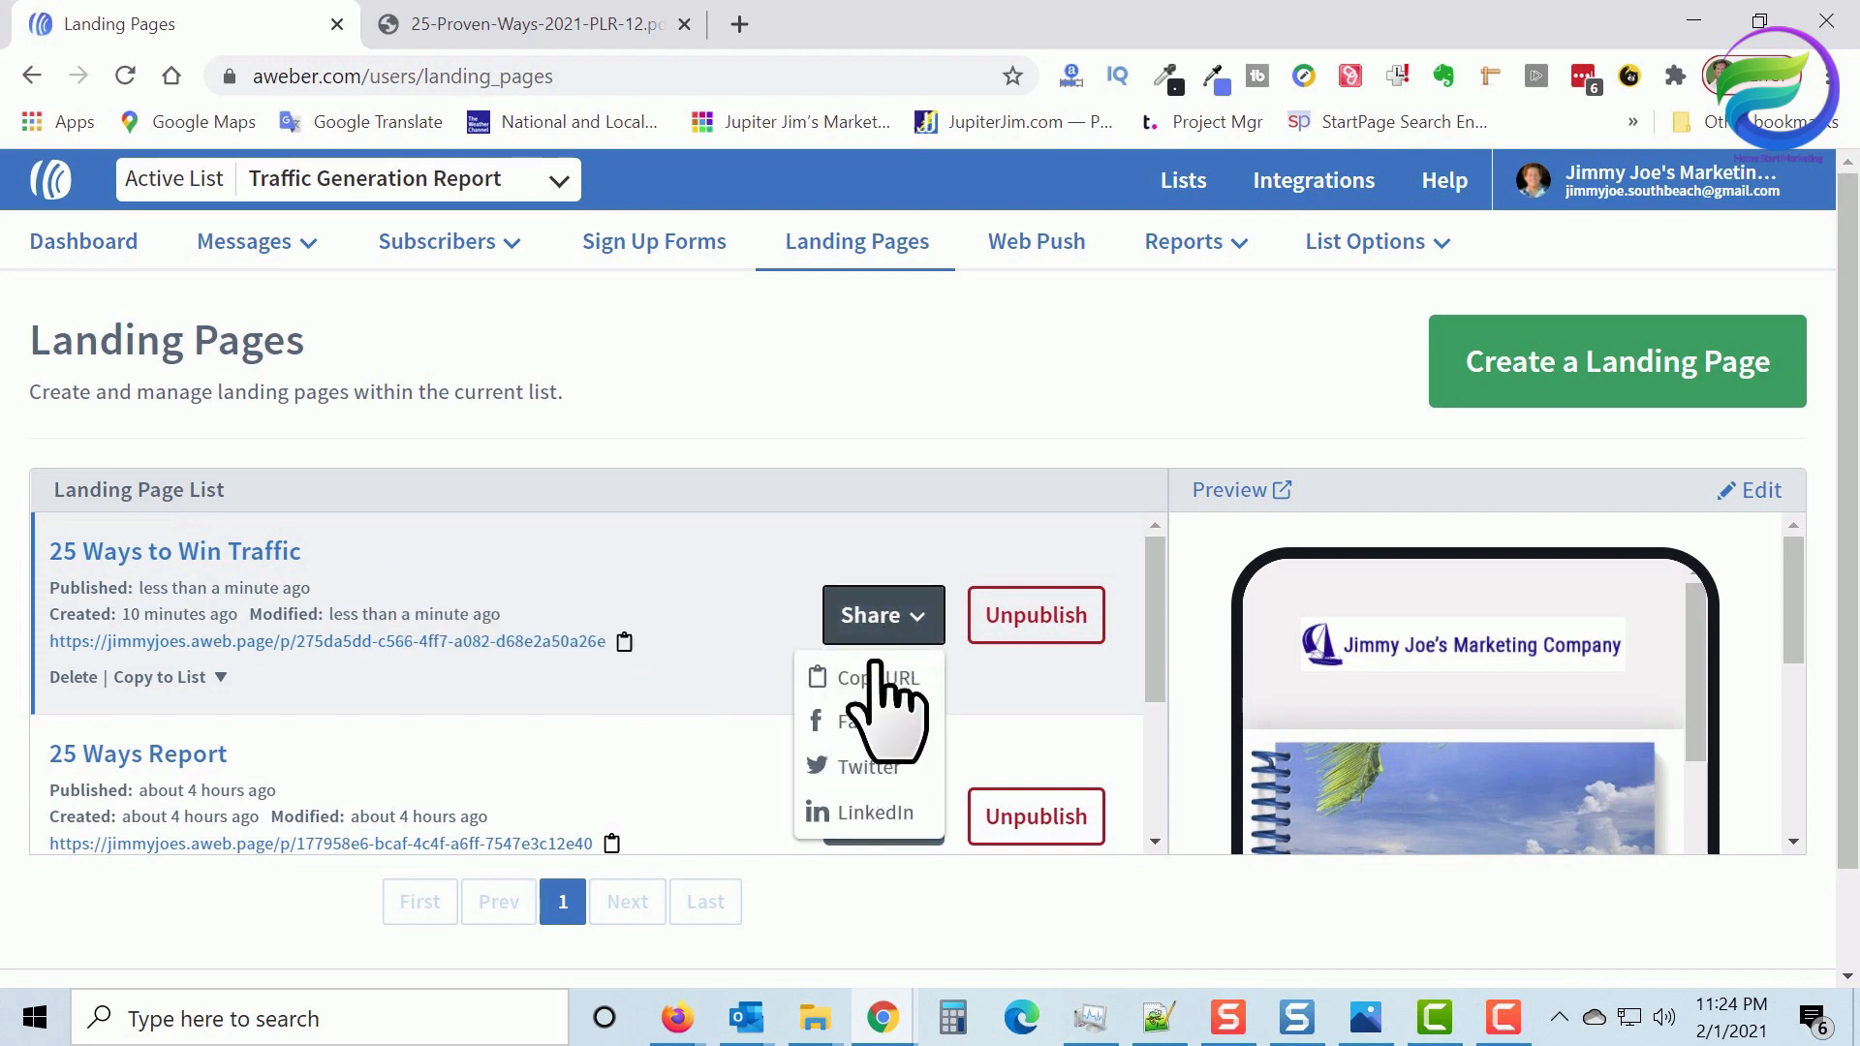
left_click(879, 678)
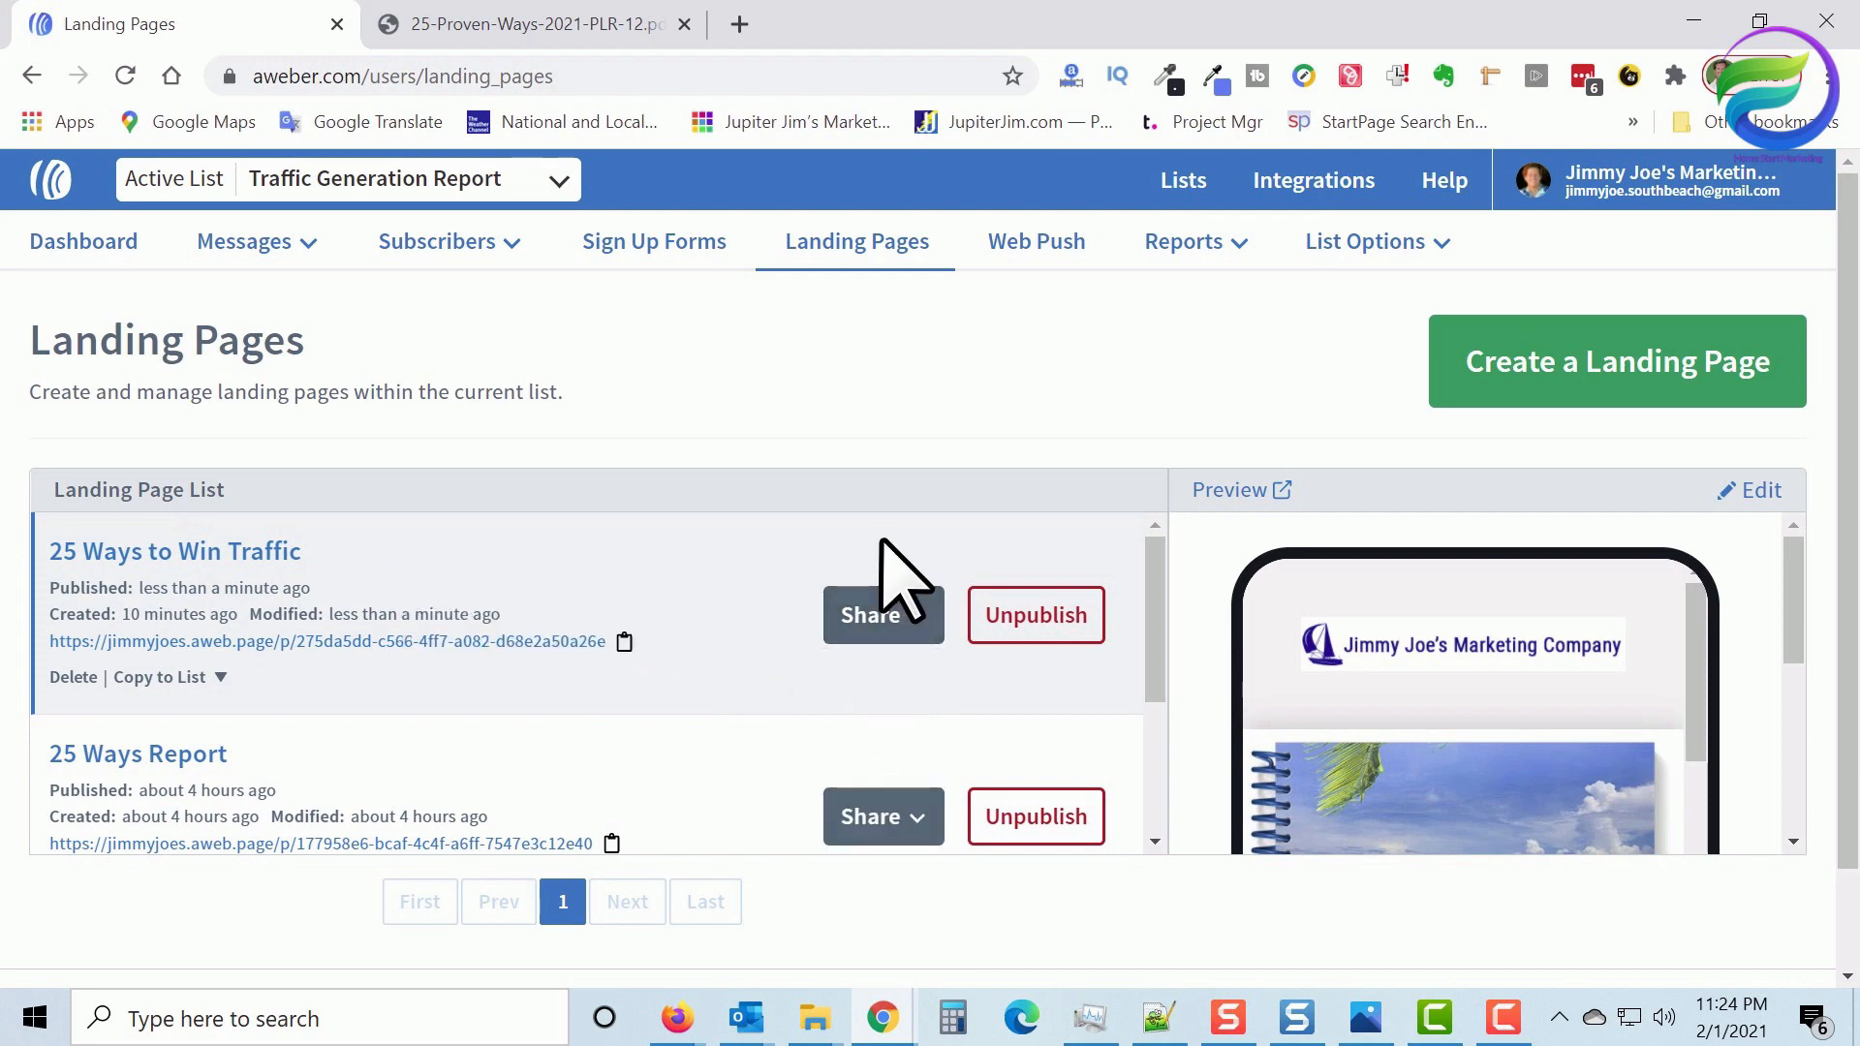
left_click(623, 641)
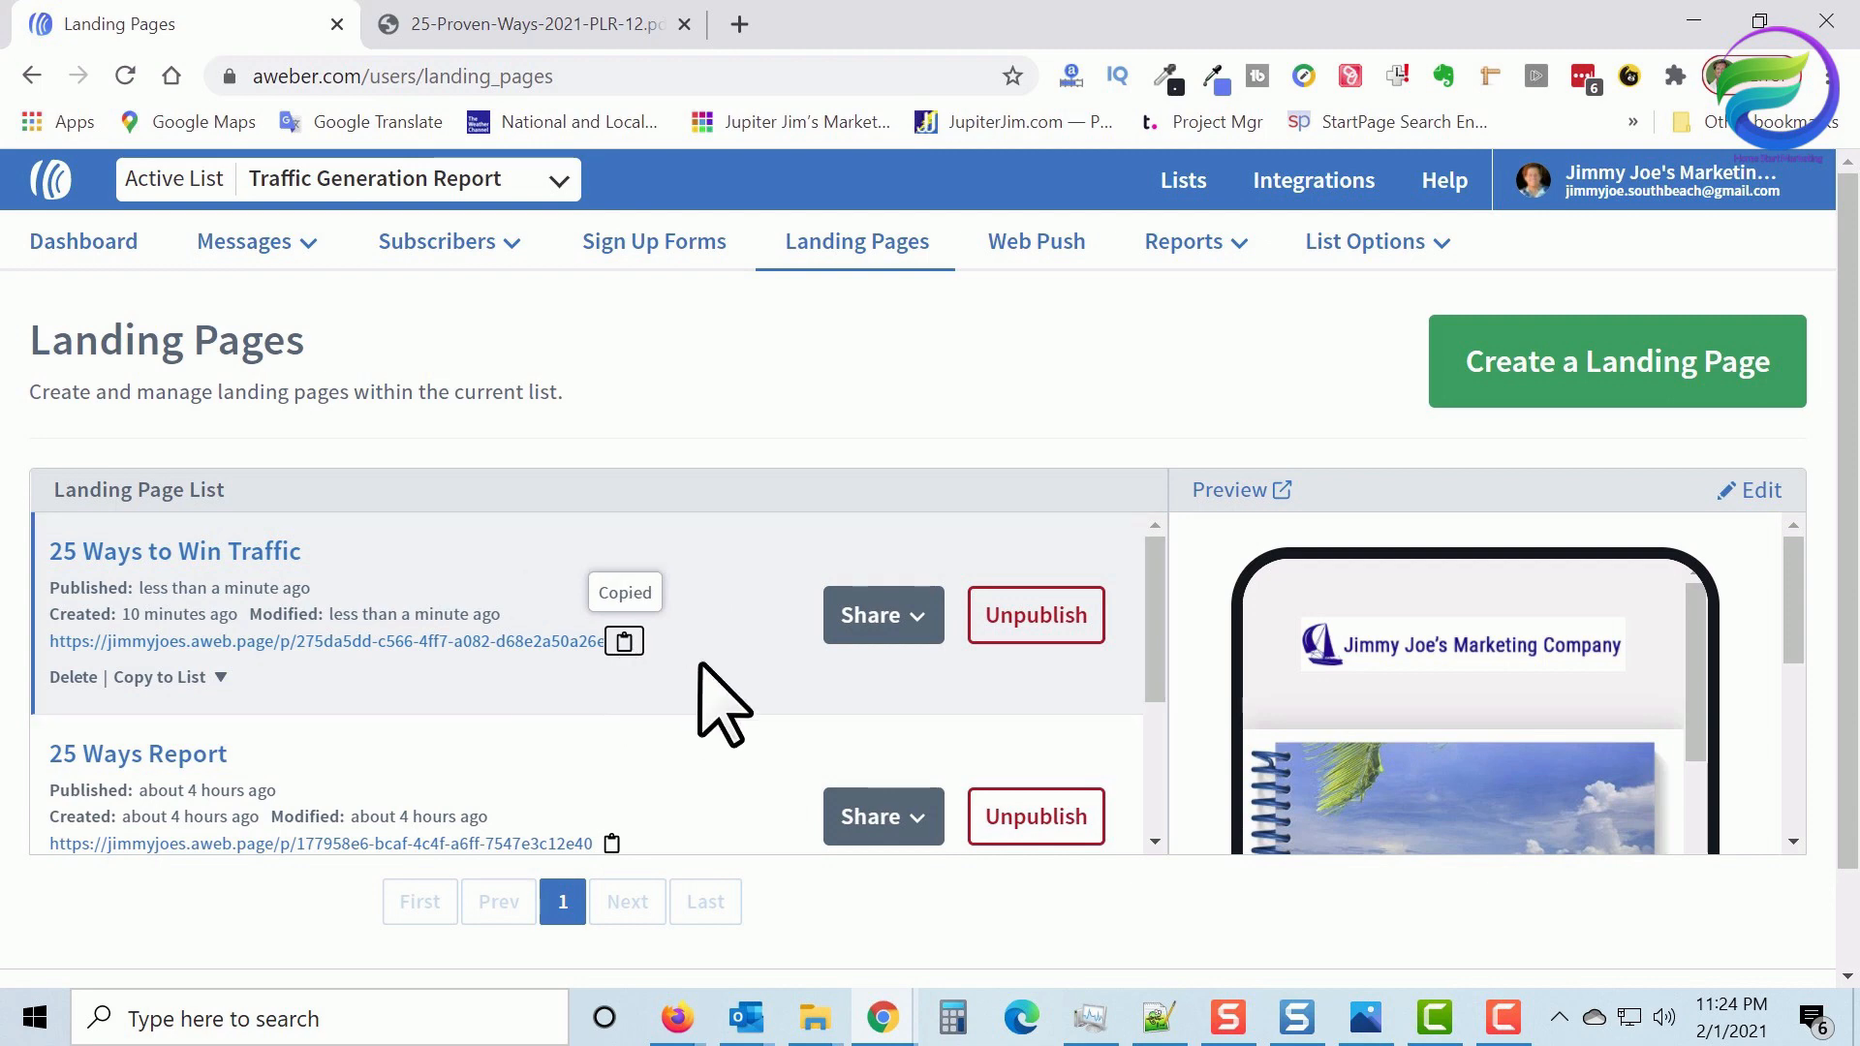
Open the copied landing page URL in a new browser tab and examine the published page's images and text
left_click(741, 24)
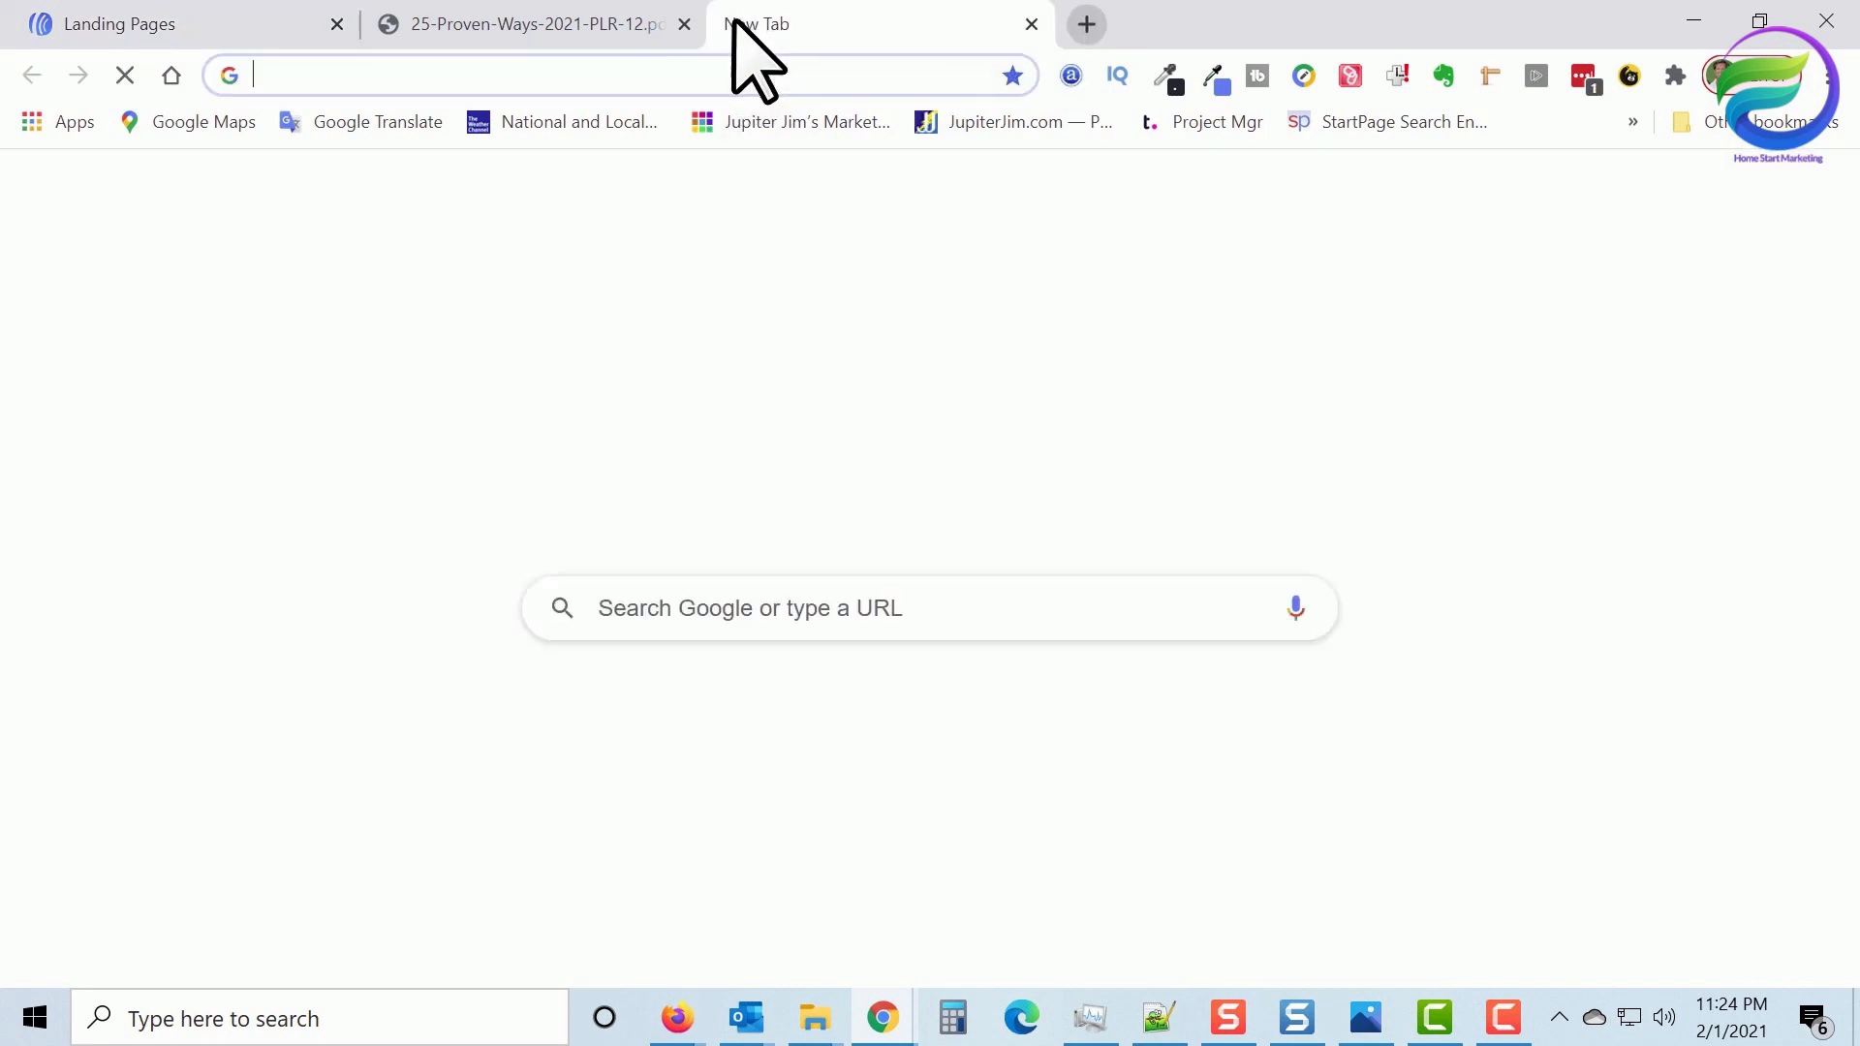
right_click(721, 78)
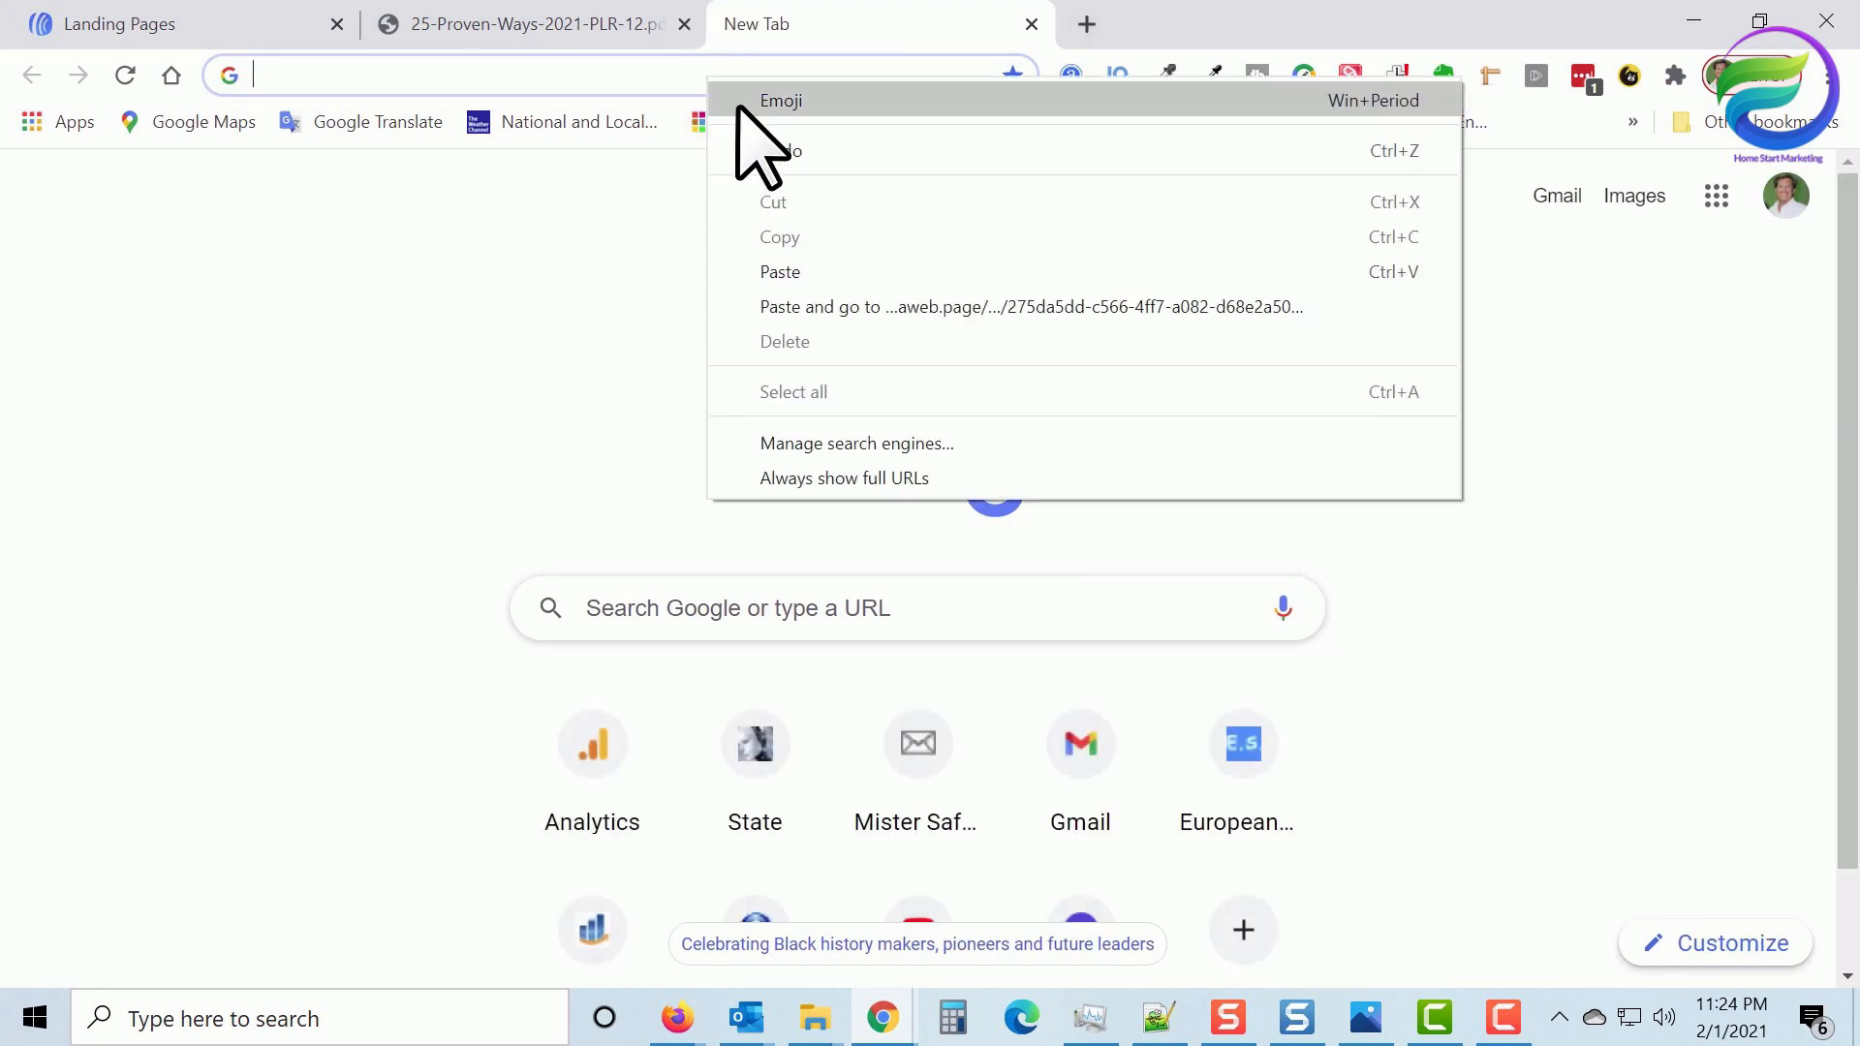
left_click(790, 274)
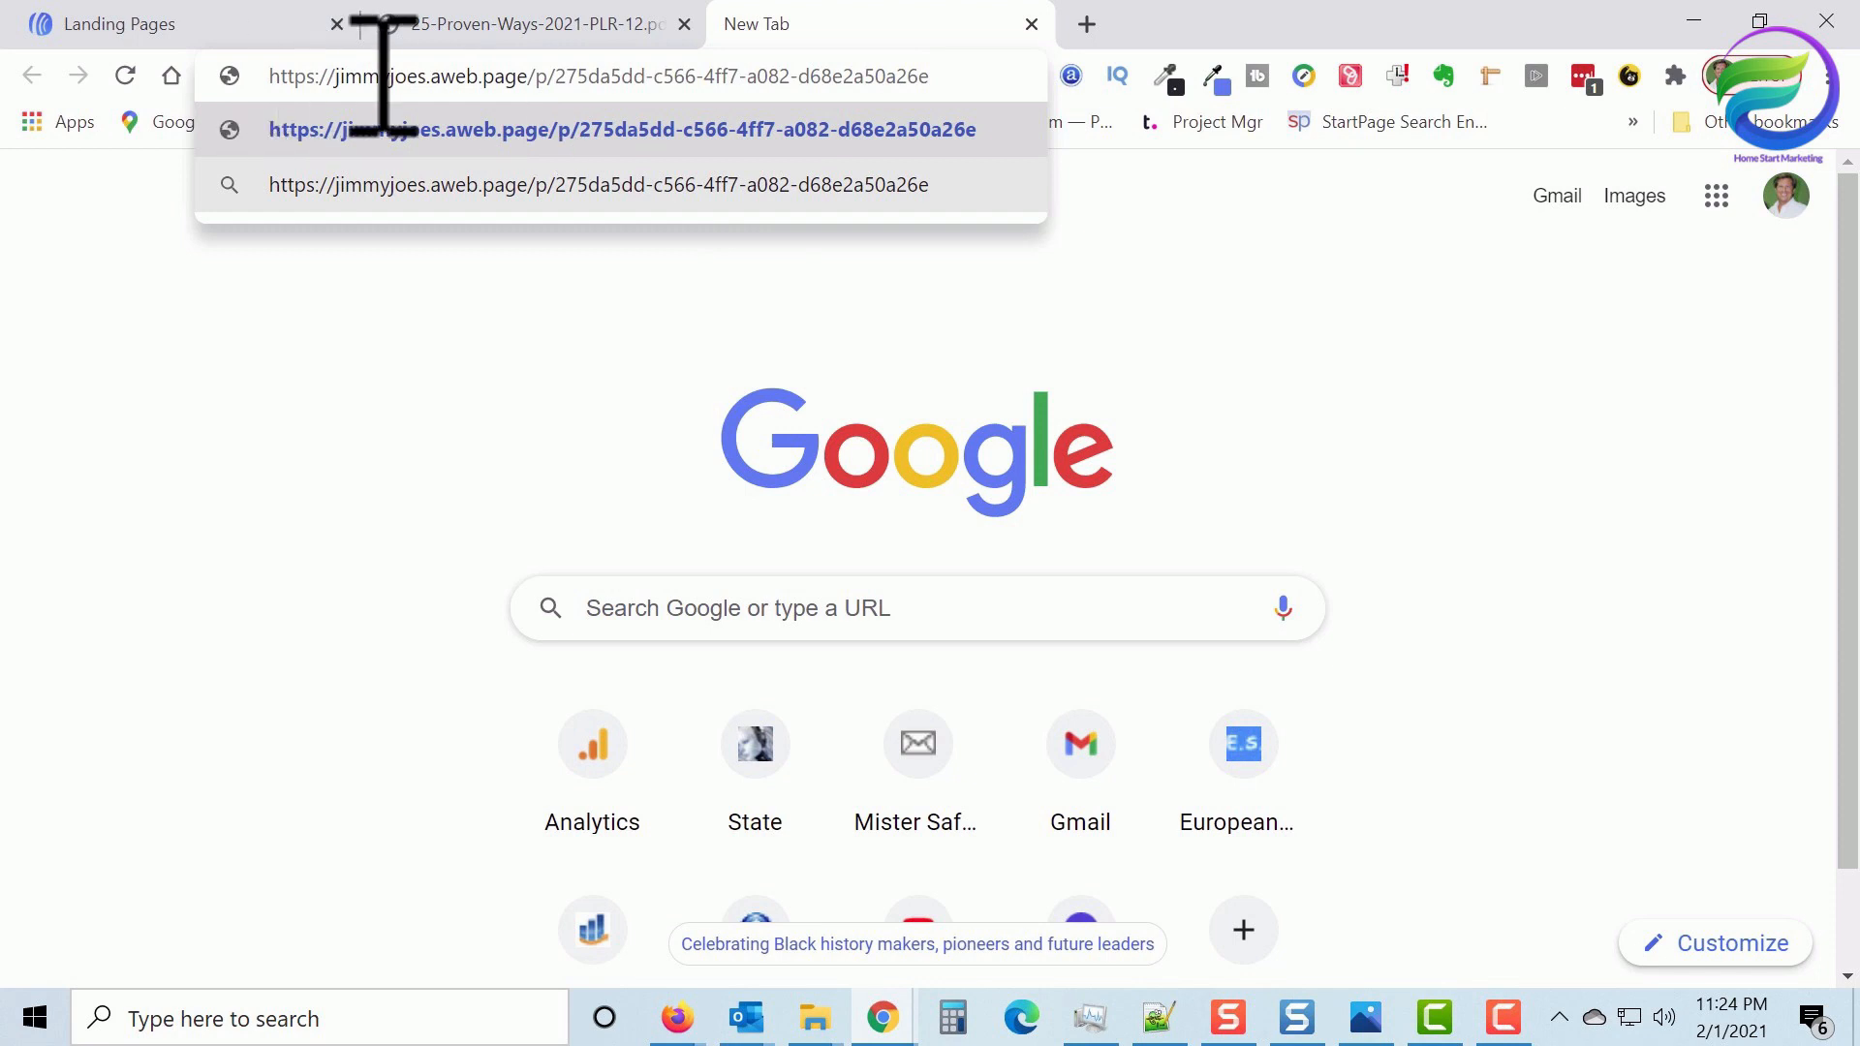
left_click(976, 107)
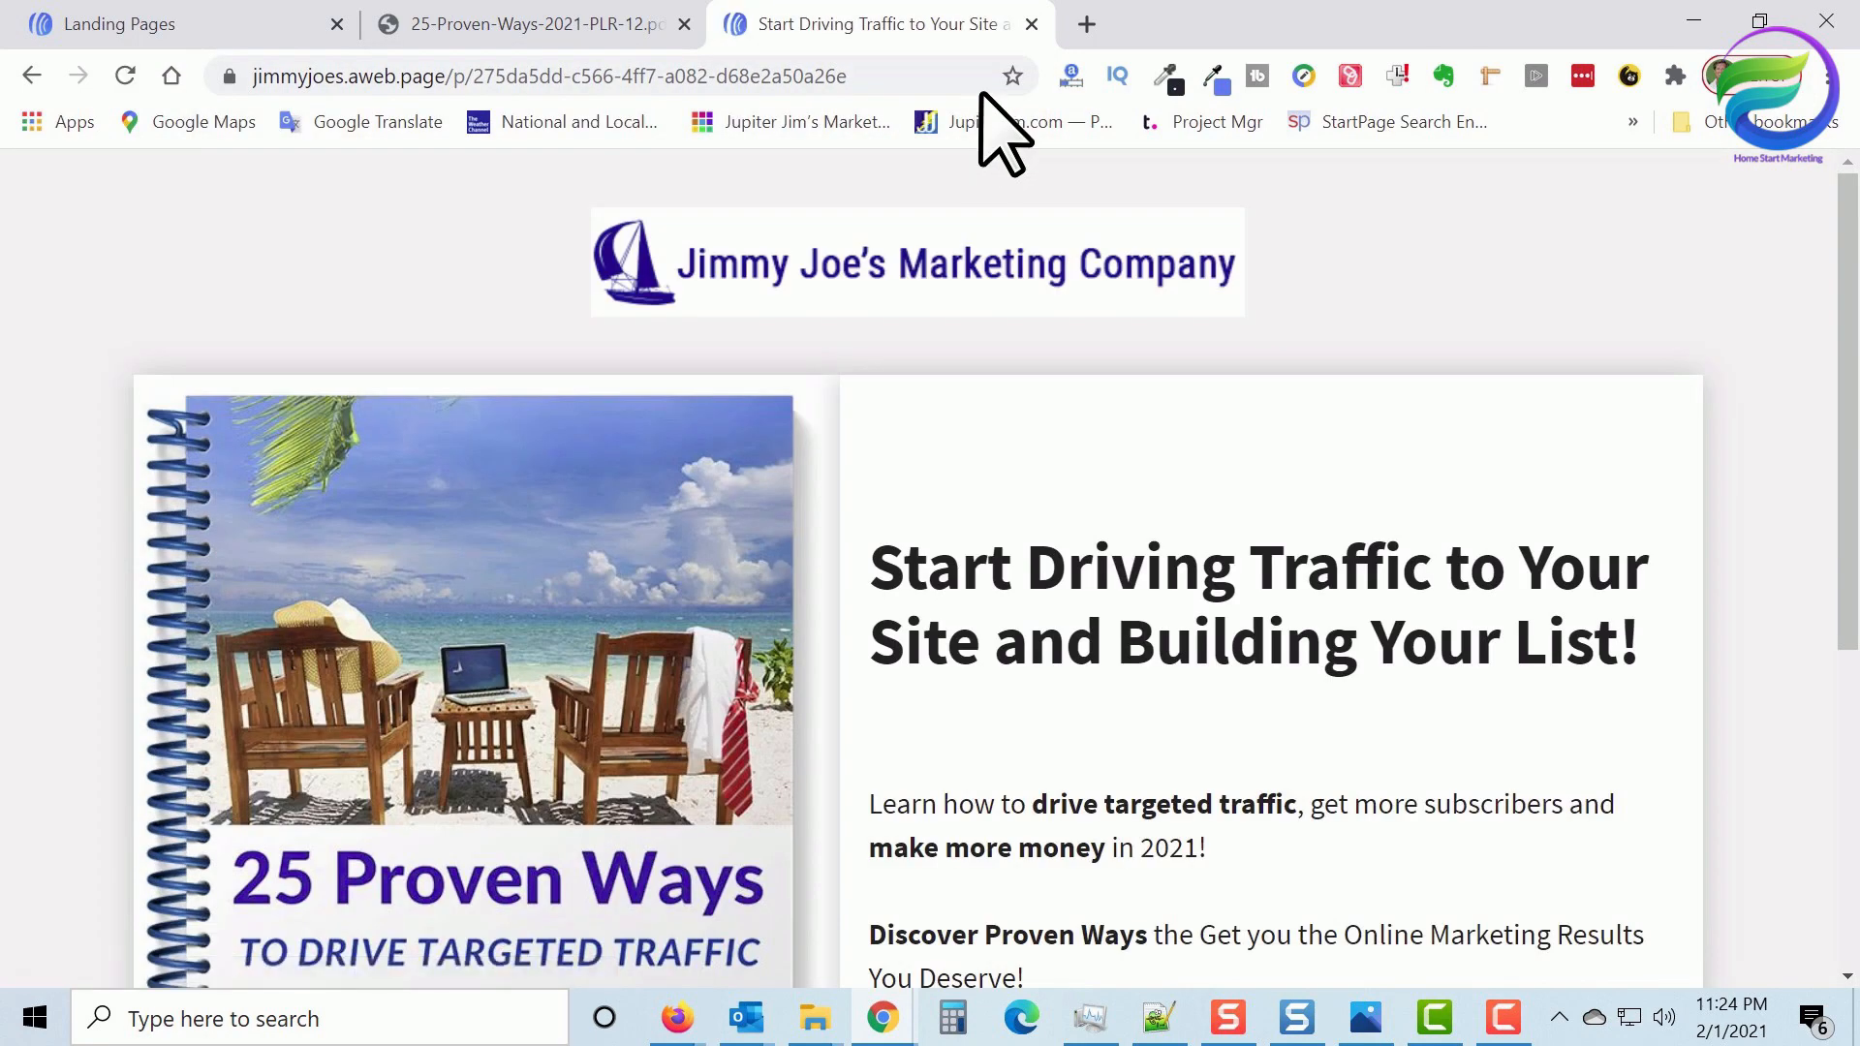
scroll(933, 449, "down", 5)
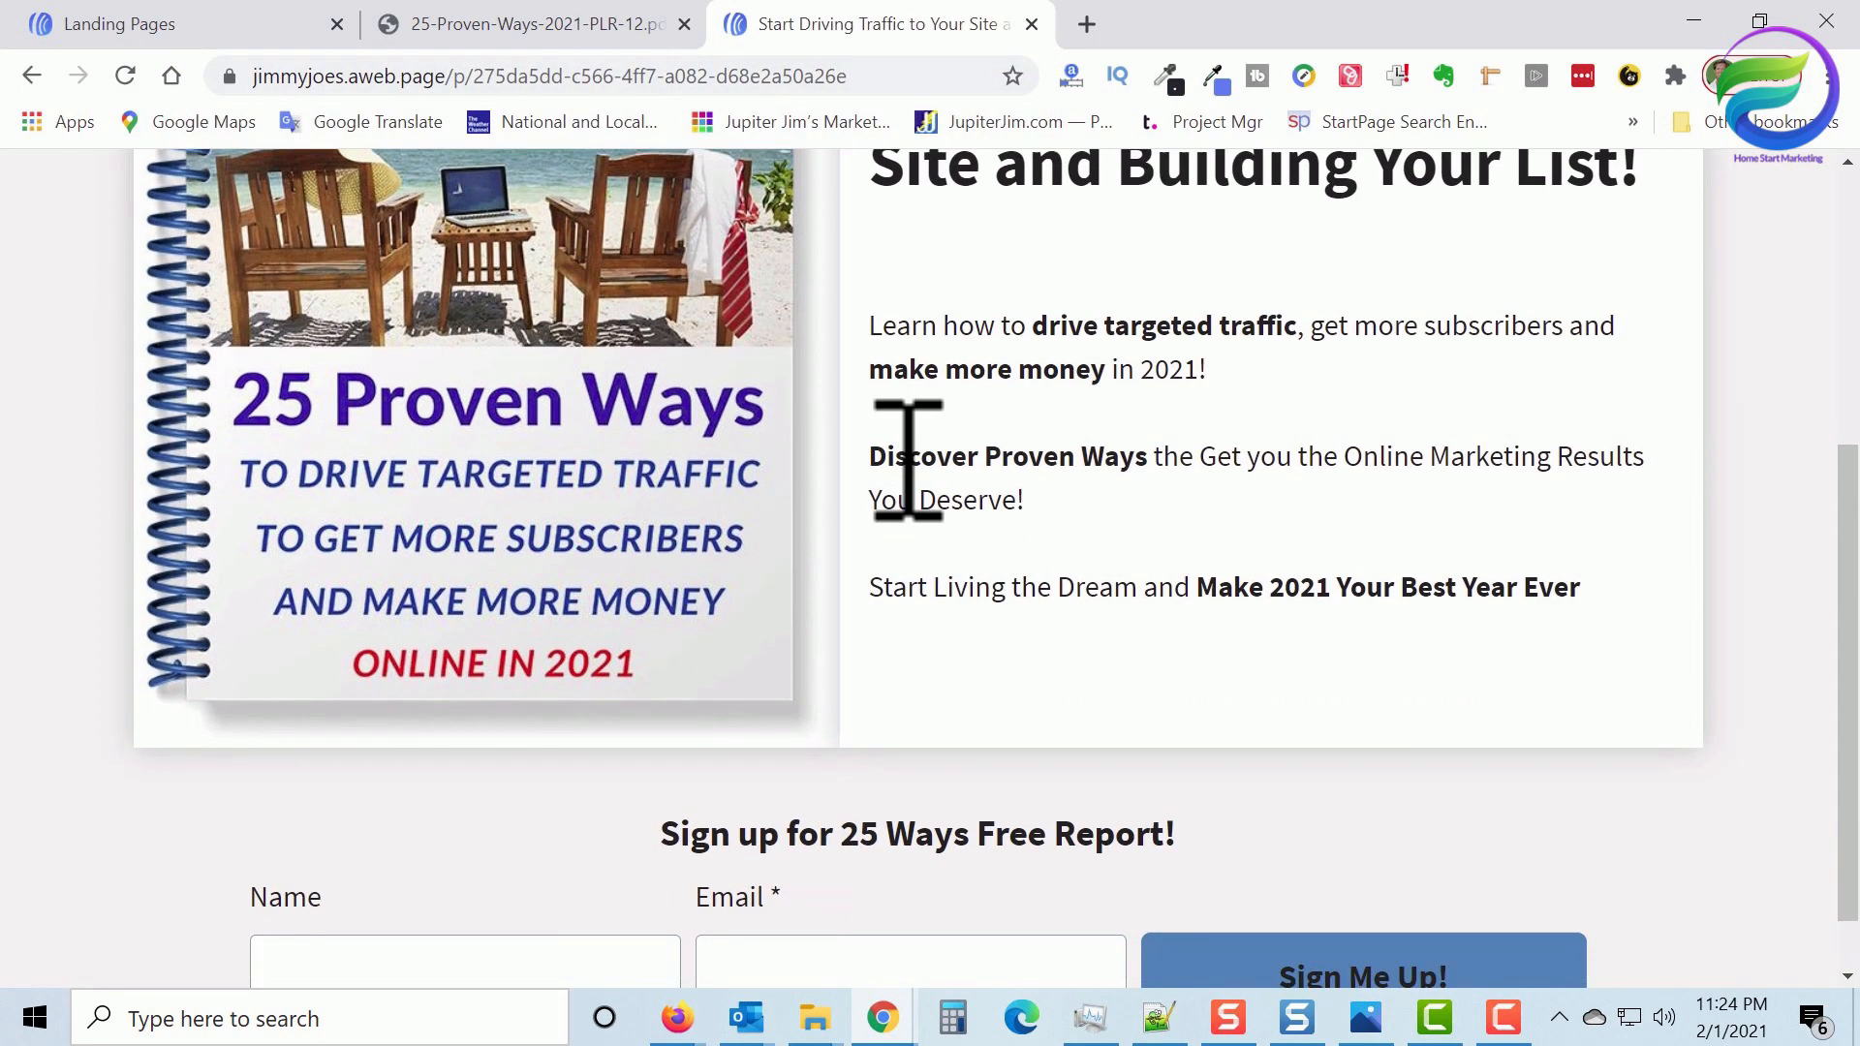
scroll(901, 479, "up", 5)
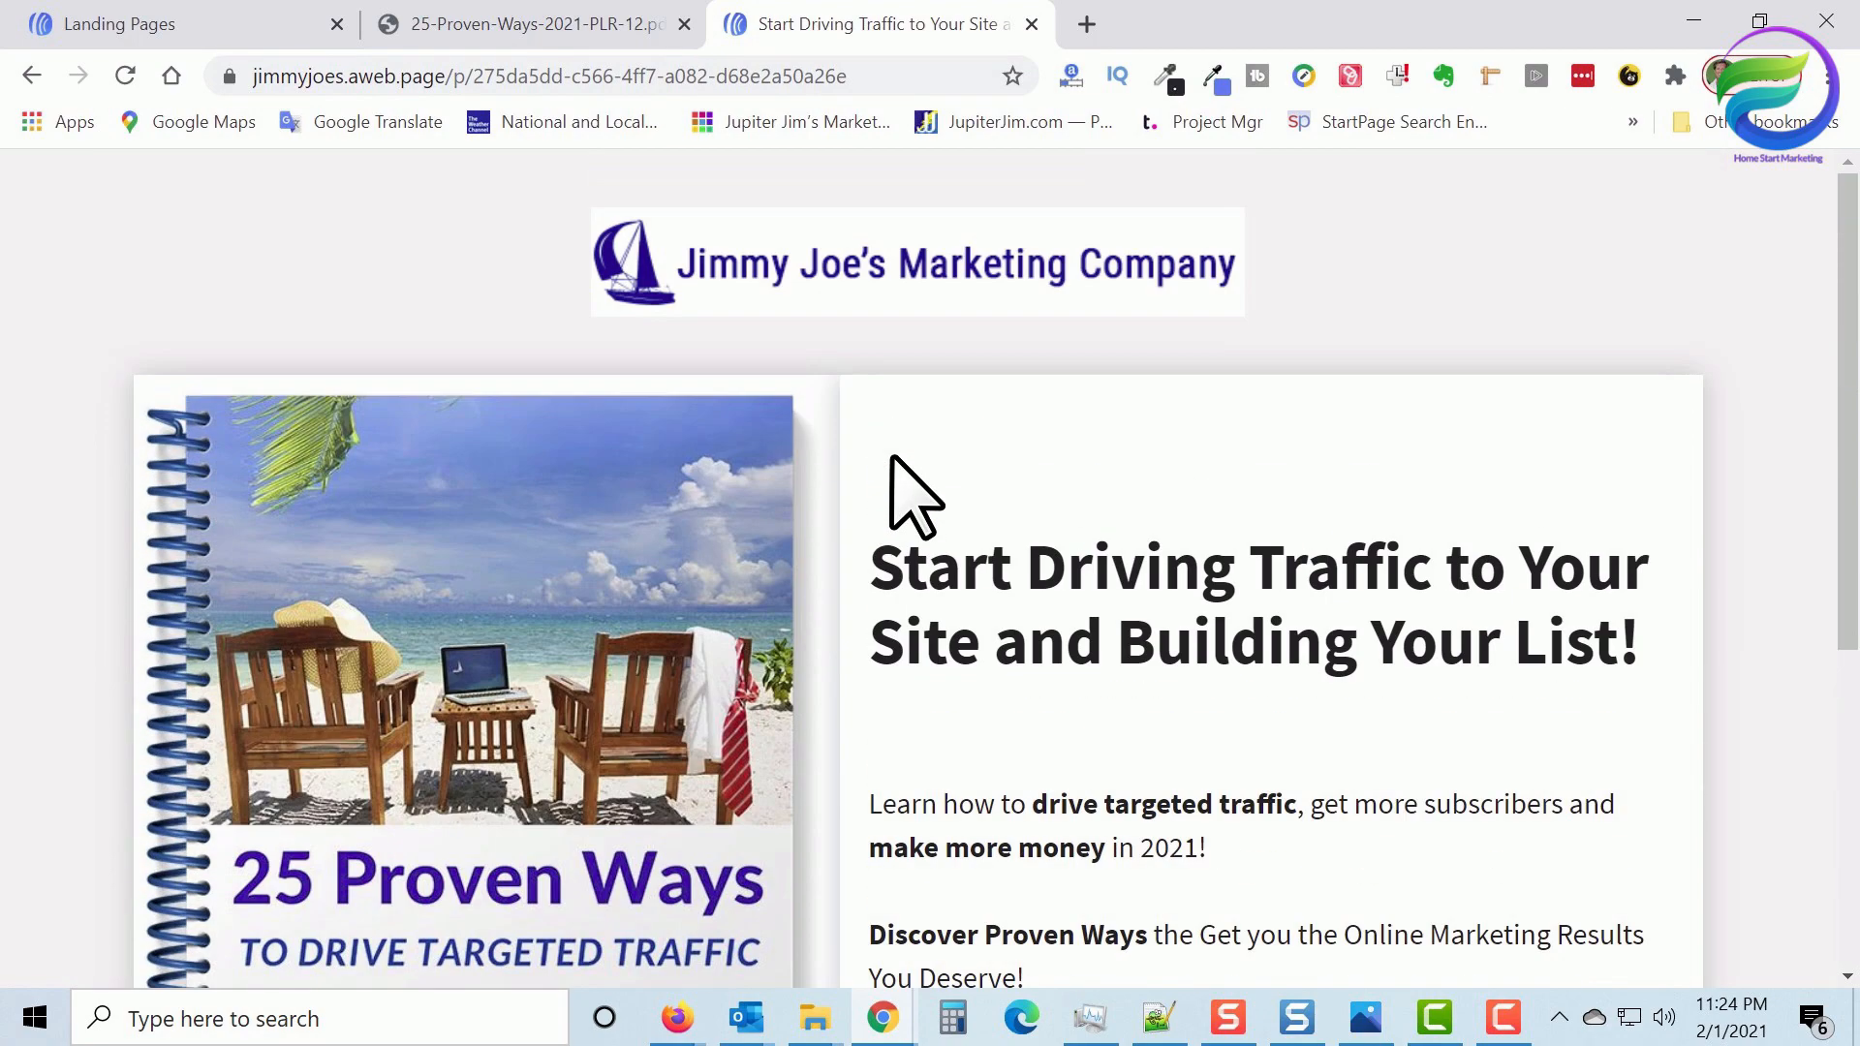
scroll(915, 494, "down", 5)
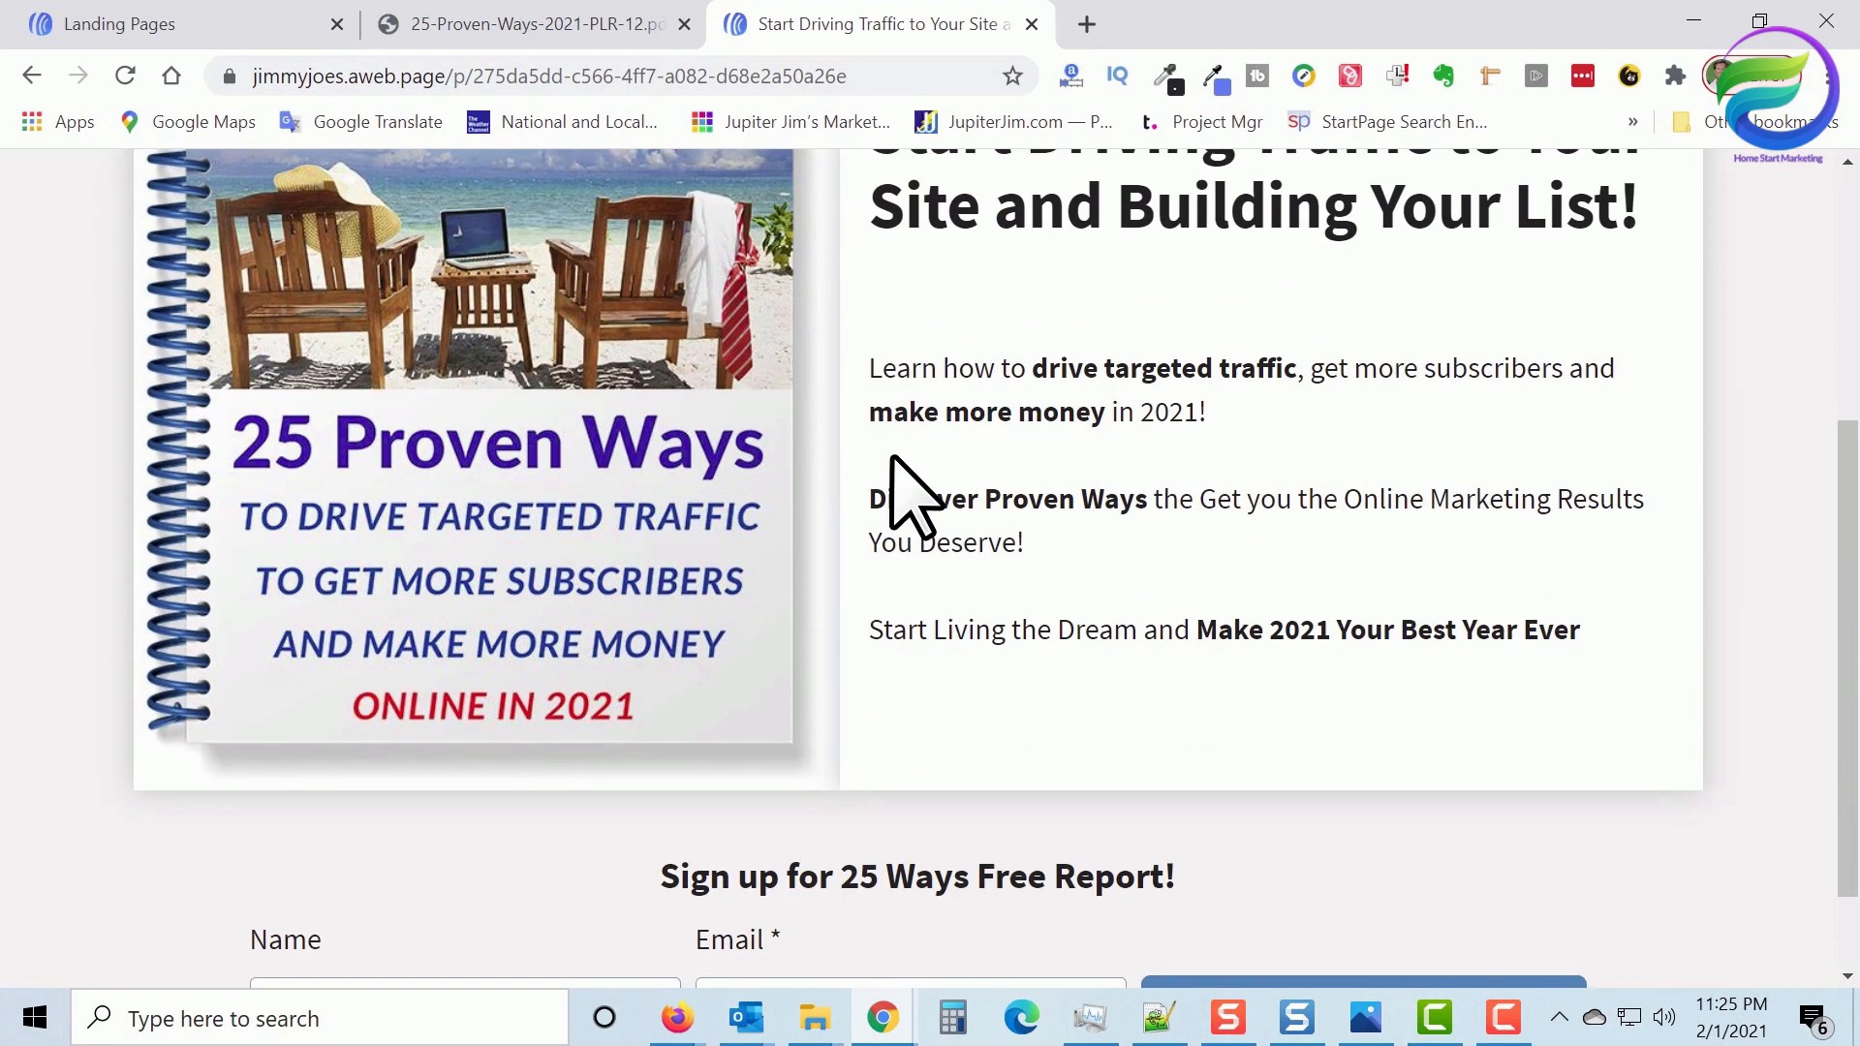
scroll(921, 506, "up", 3)
scroll(926, 508, "down", 1)
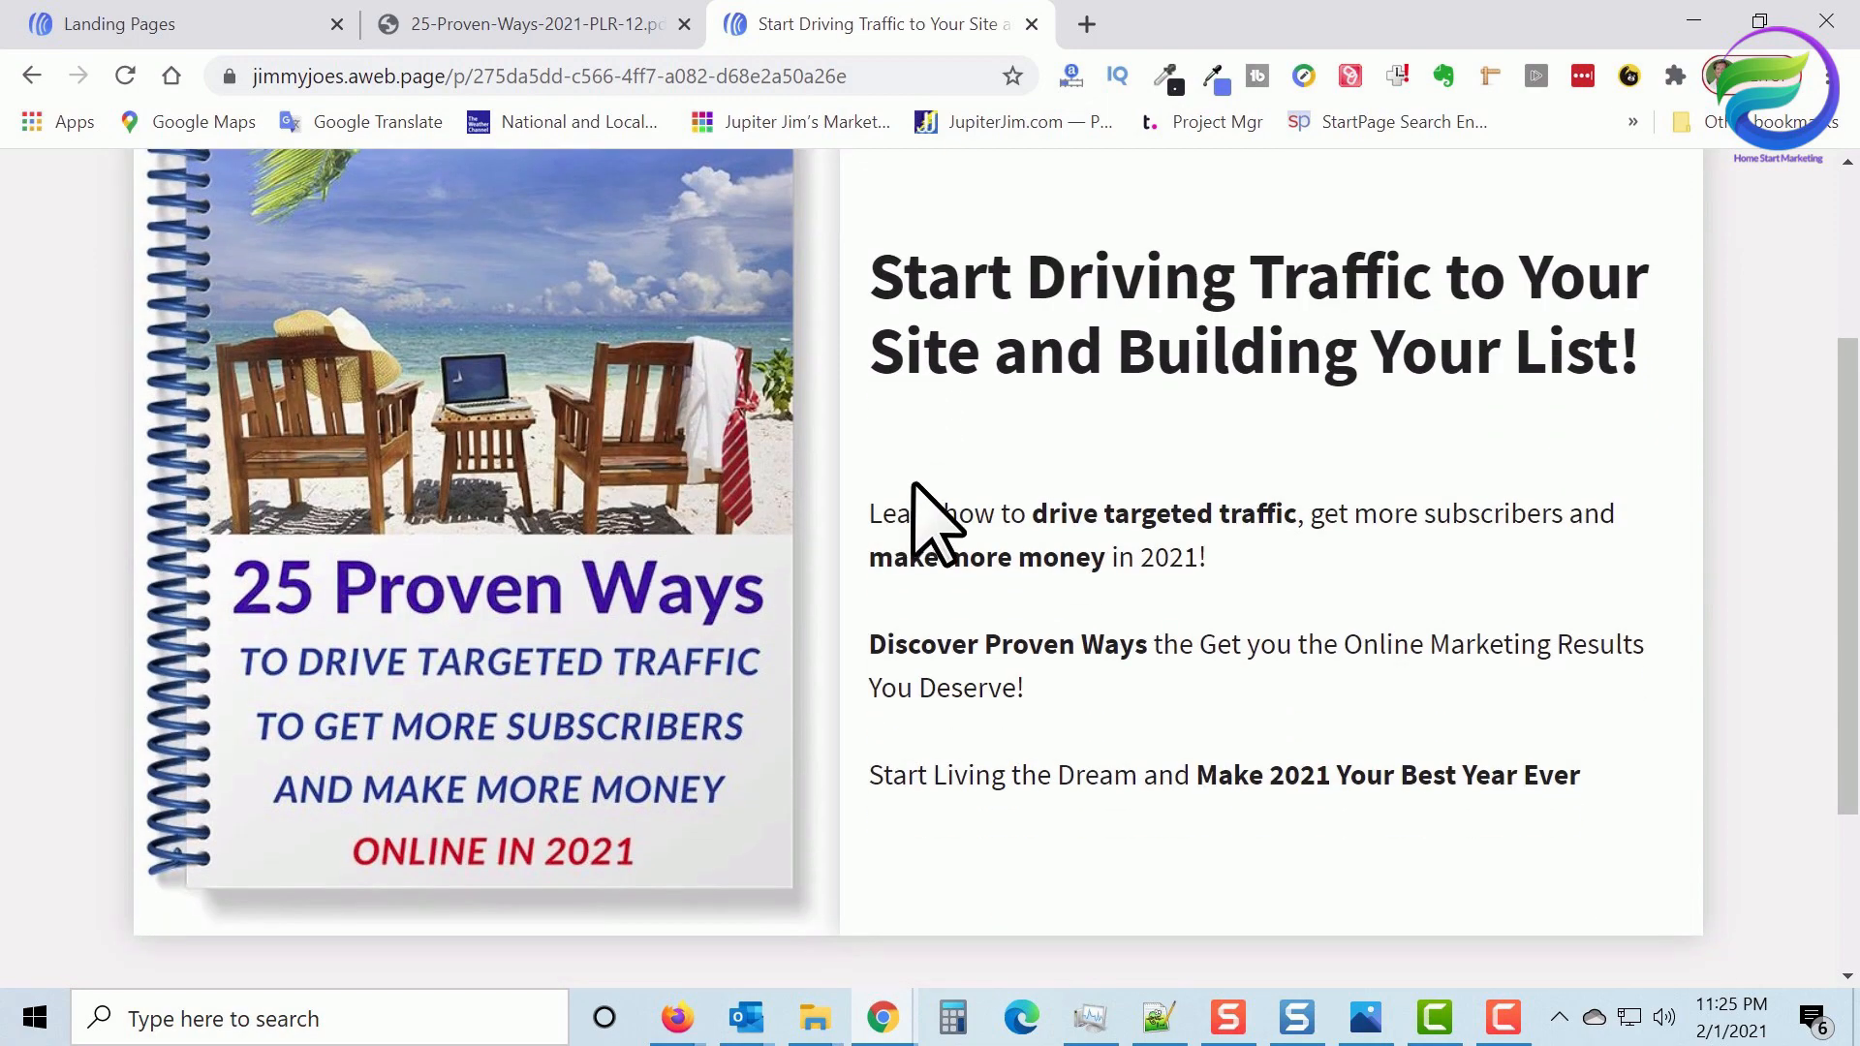
left_click_drag(1093, 286, 1366, 282)
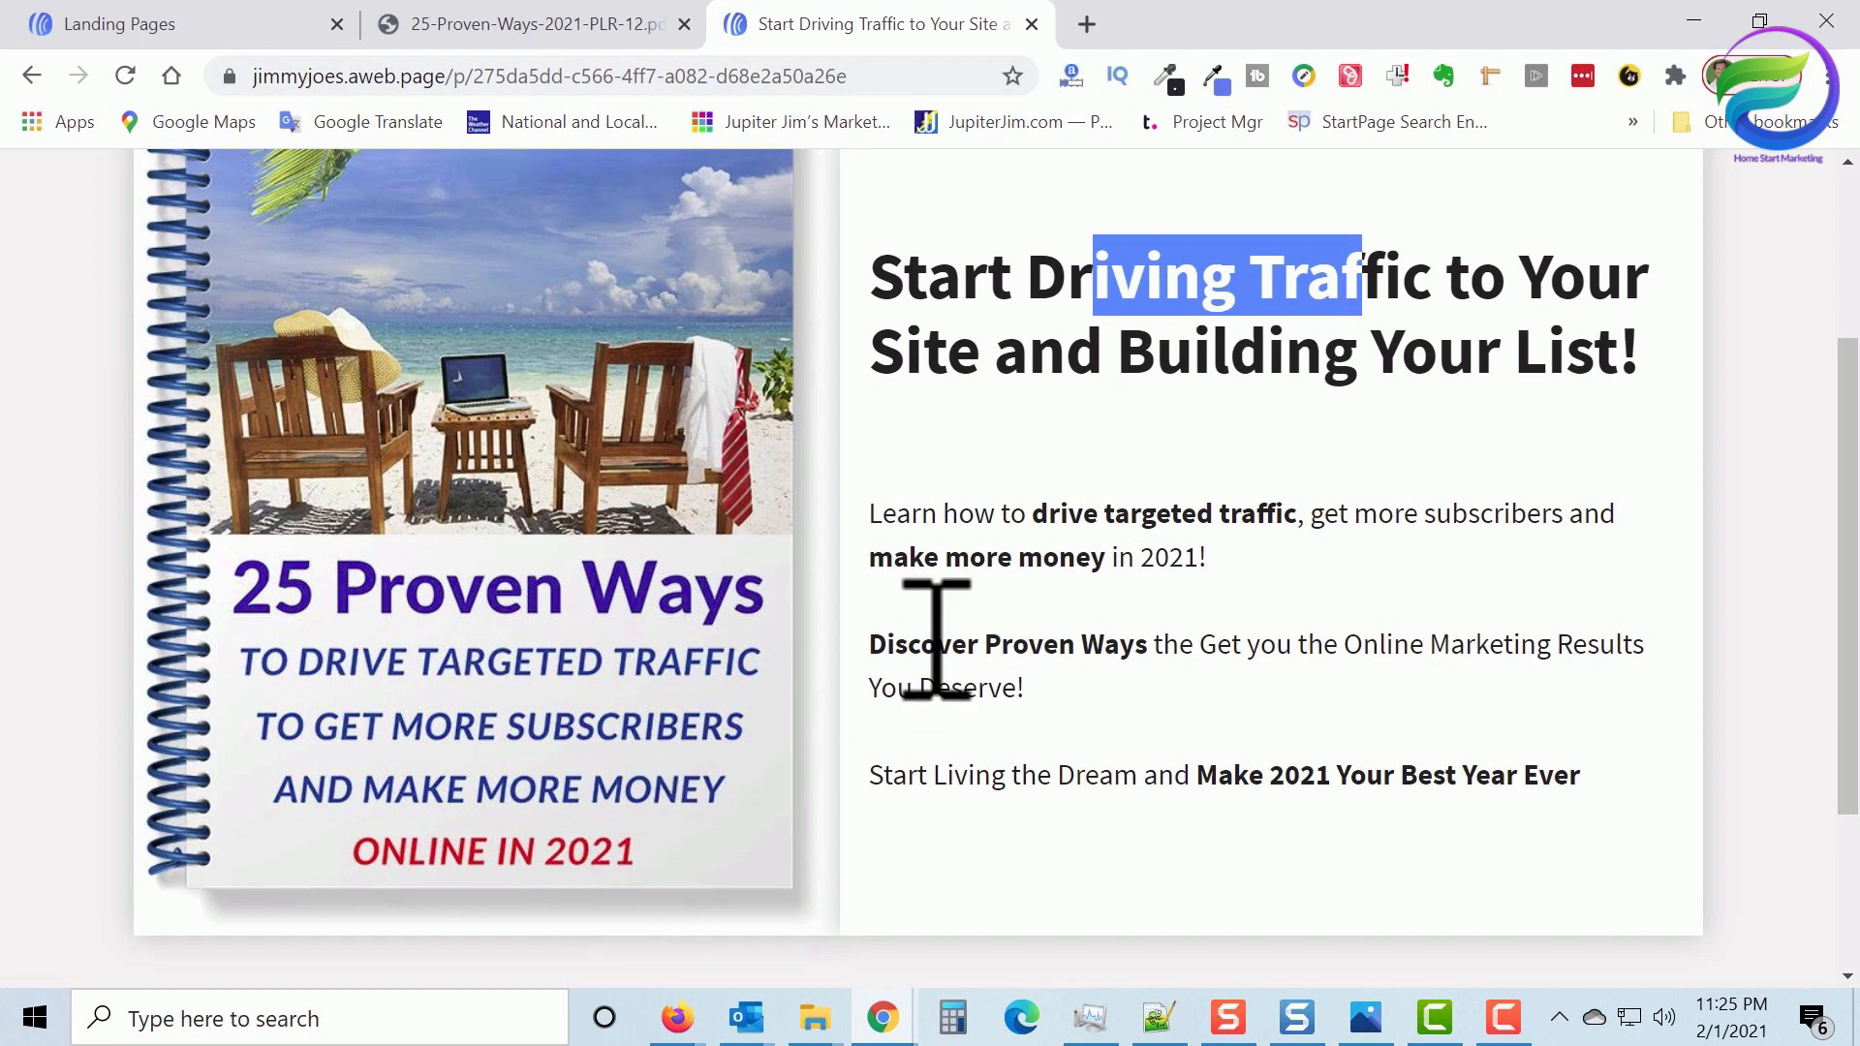
Fill in the published page's "Sign up for 25 Ways Free Report!" form with the test subscriber's name and e-mail address
scroll(489, 830, "down", 3)
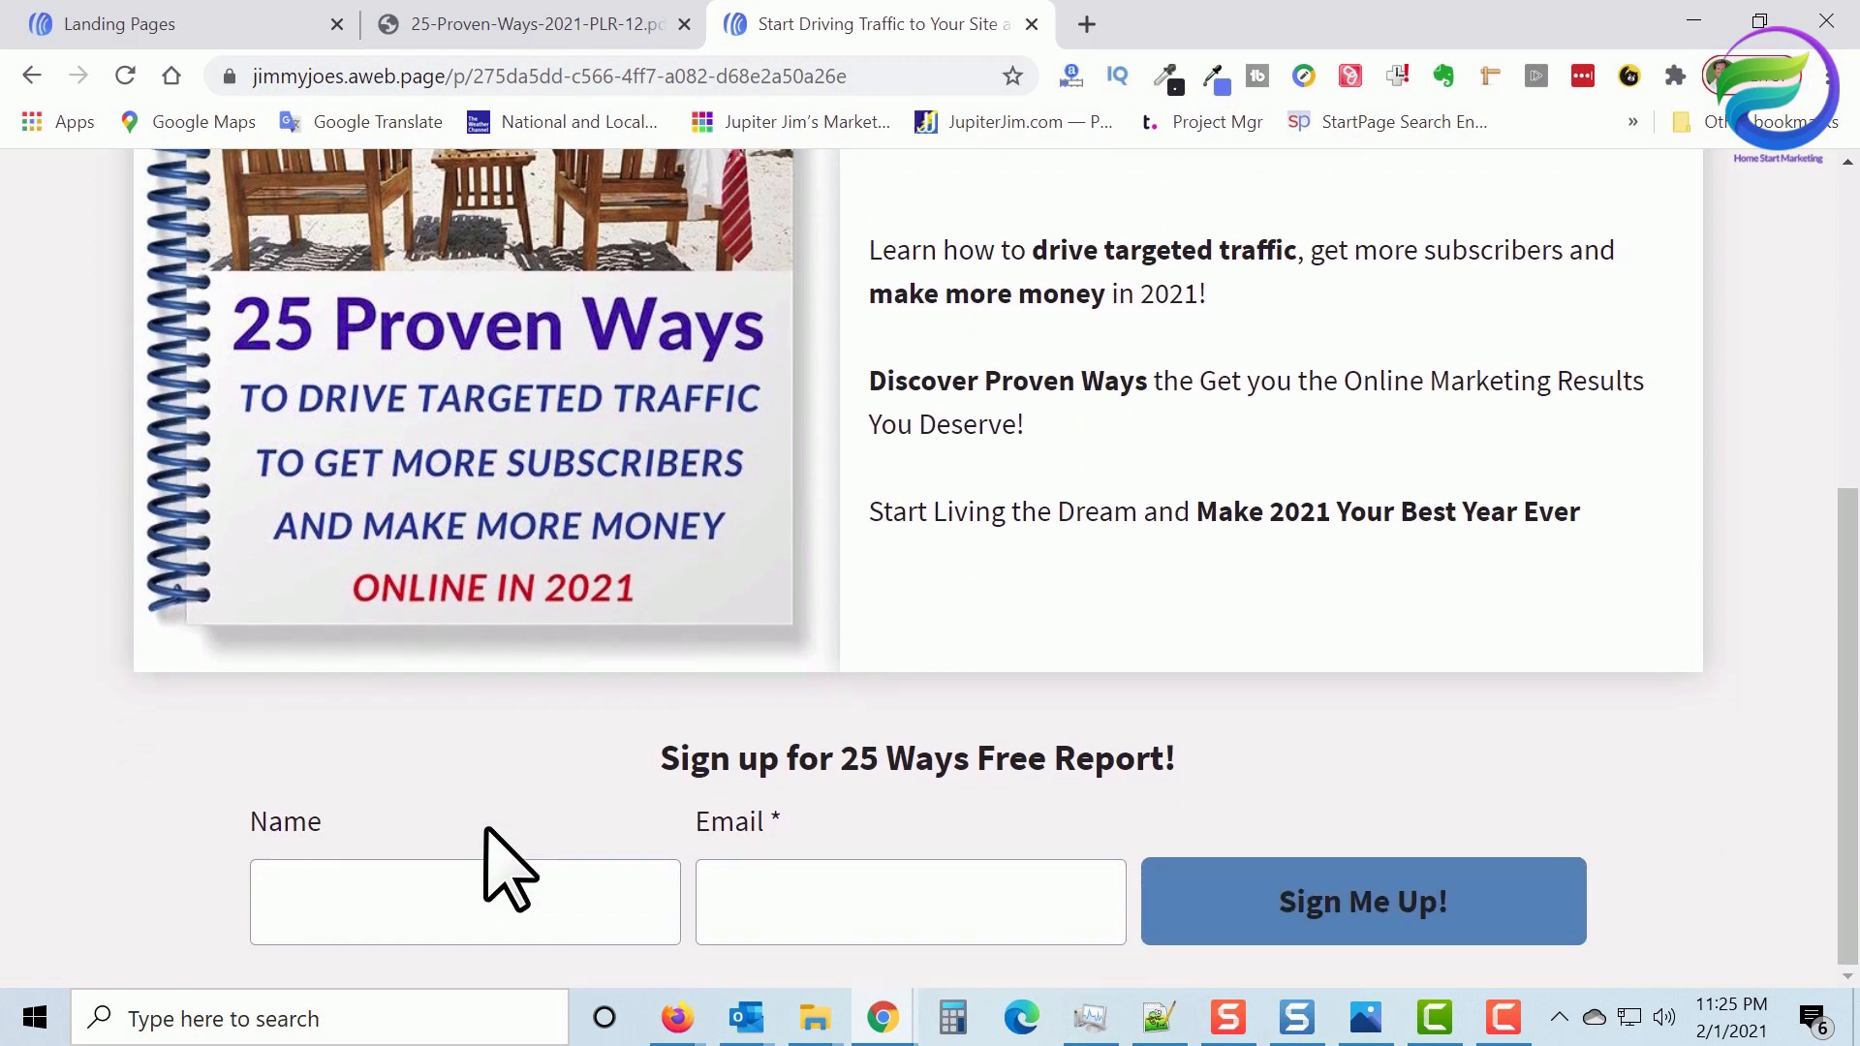
left_click(474, 891)
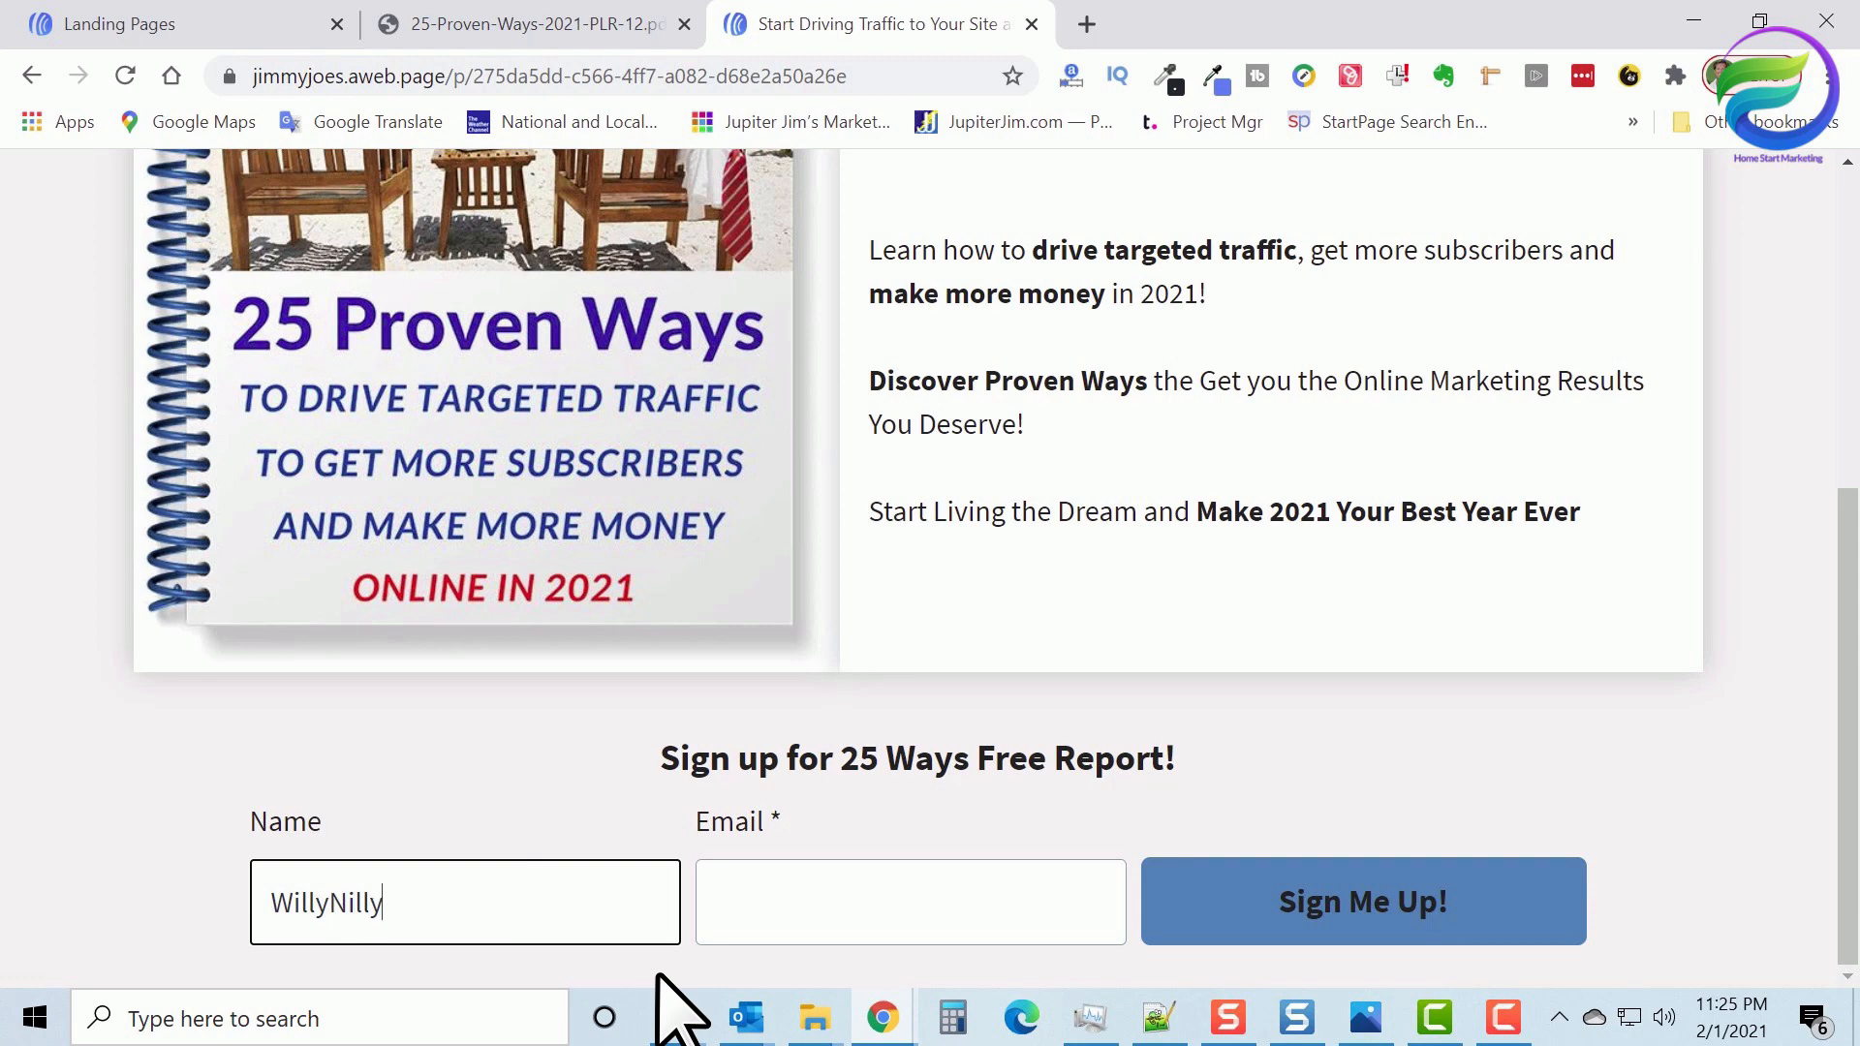
left_click(799, 925)
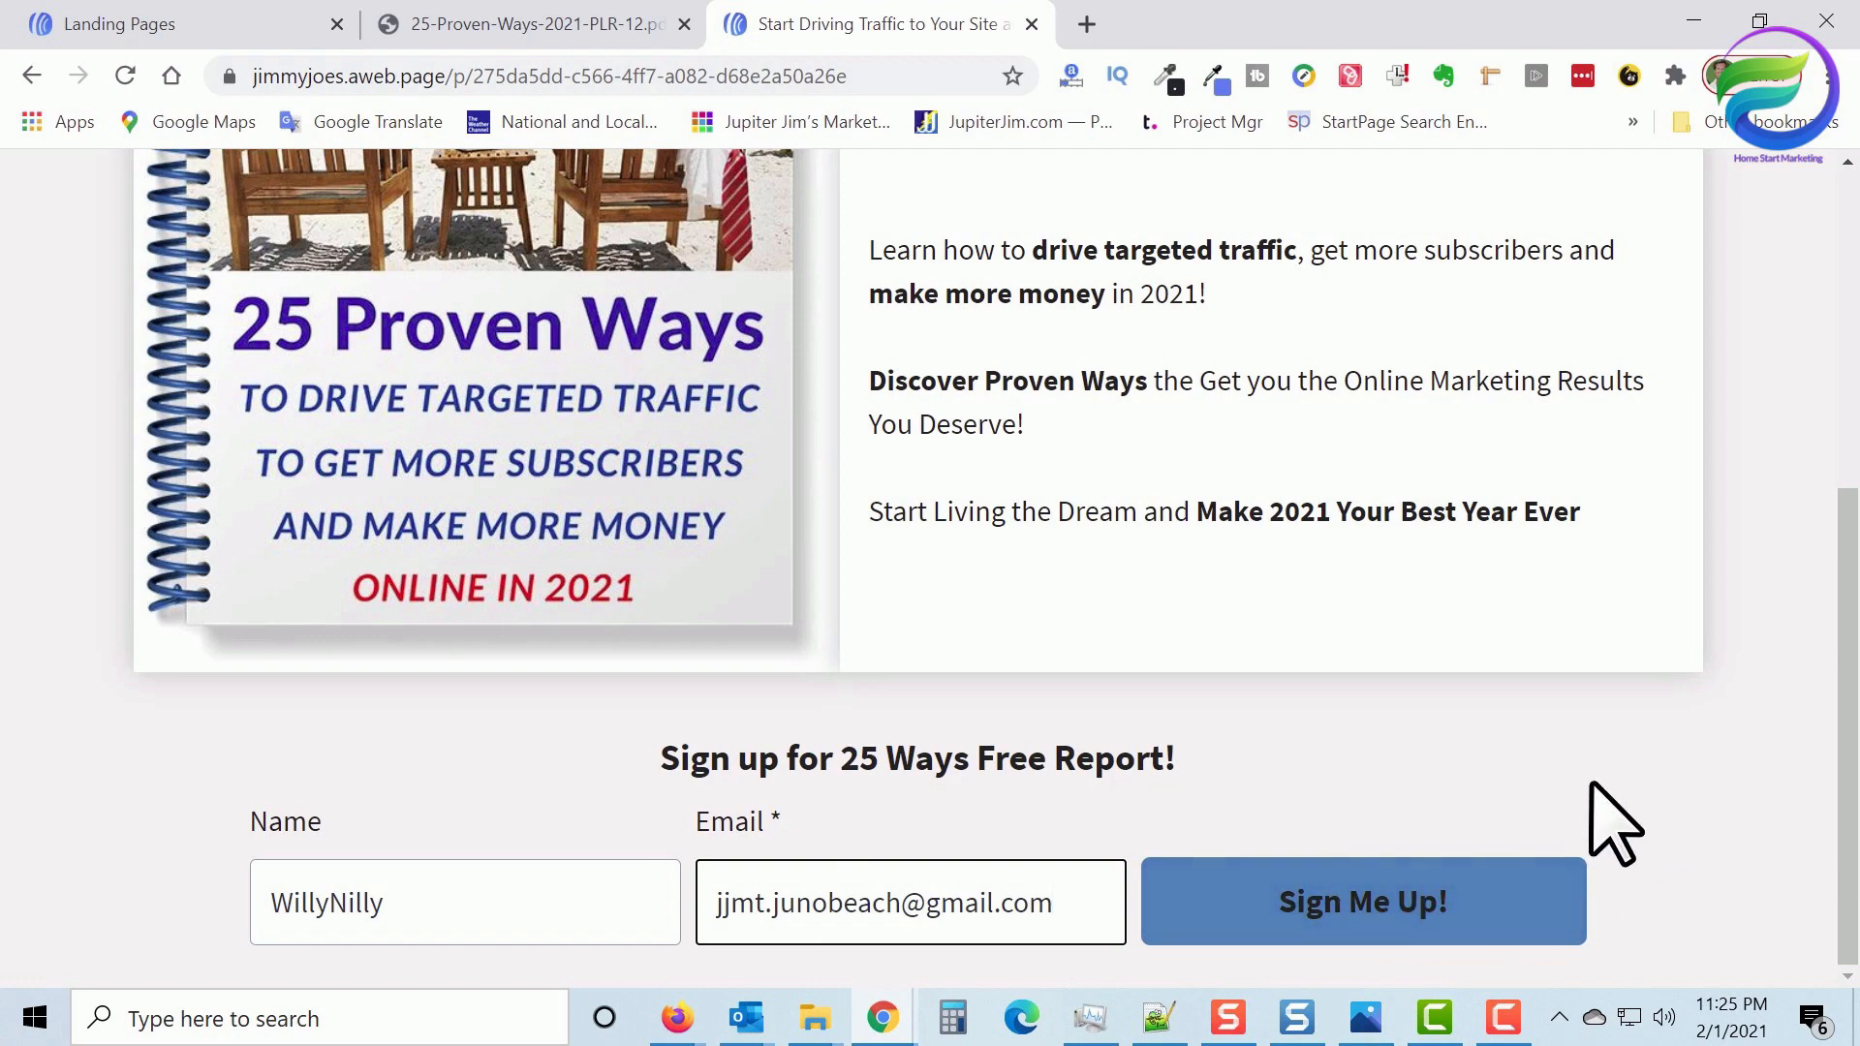
scroll(1850, 707, "up", 1)
left_click_drag(1848, 673, 1833, 982)
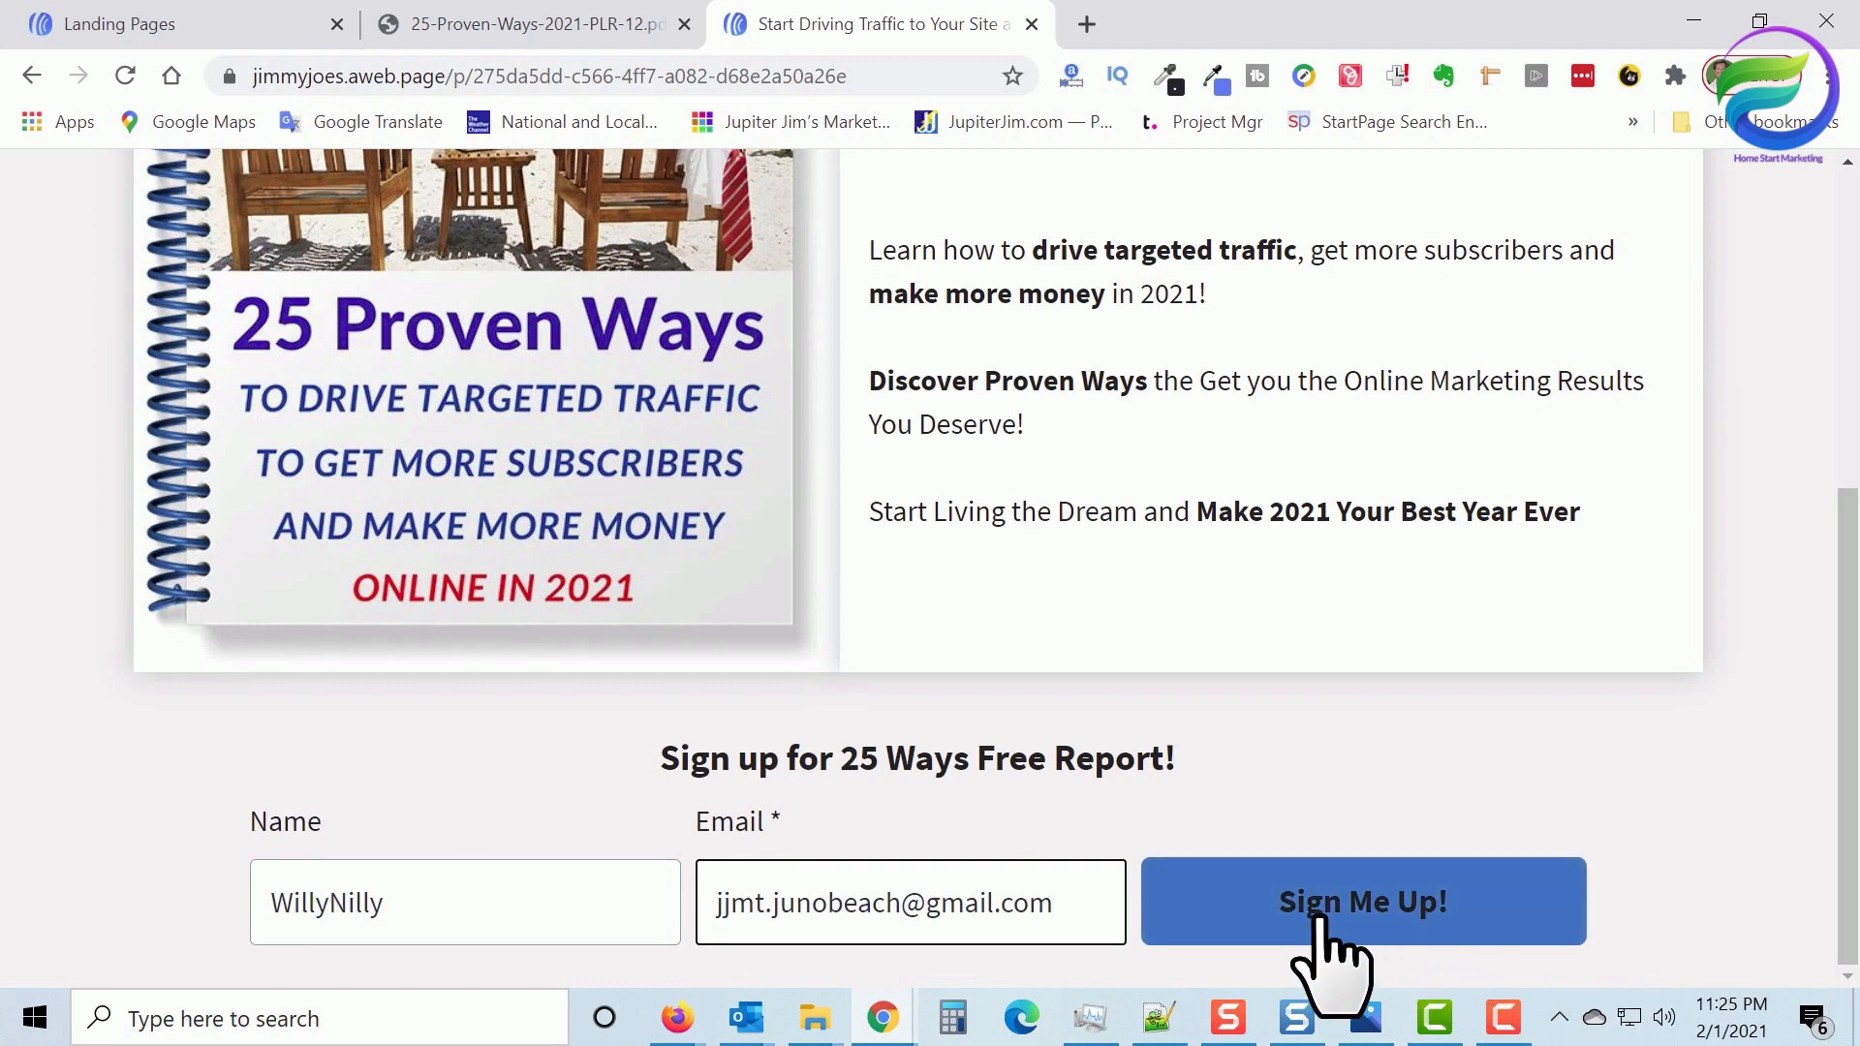
Submit the sign-up form, complete the "I'm not a robot" check, and read the activation instructions
left_click(1228, 915)
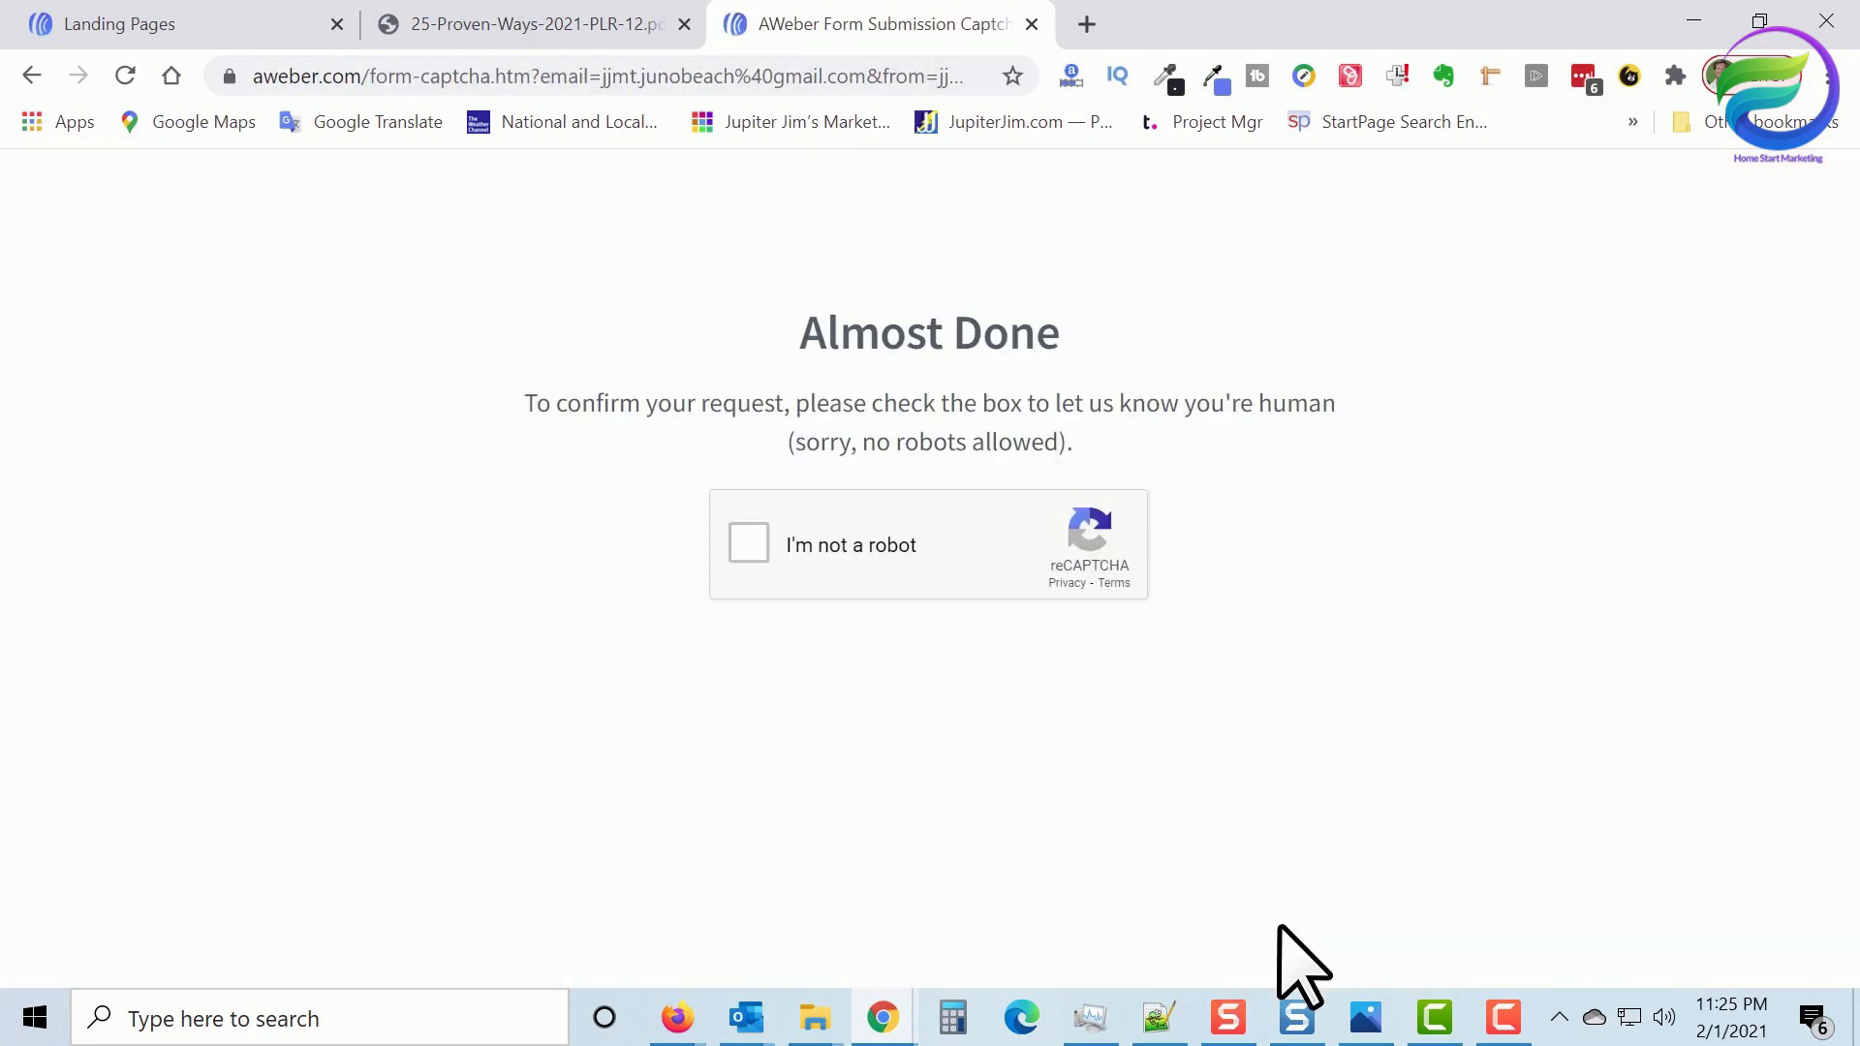
left_click(746, 544)
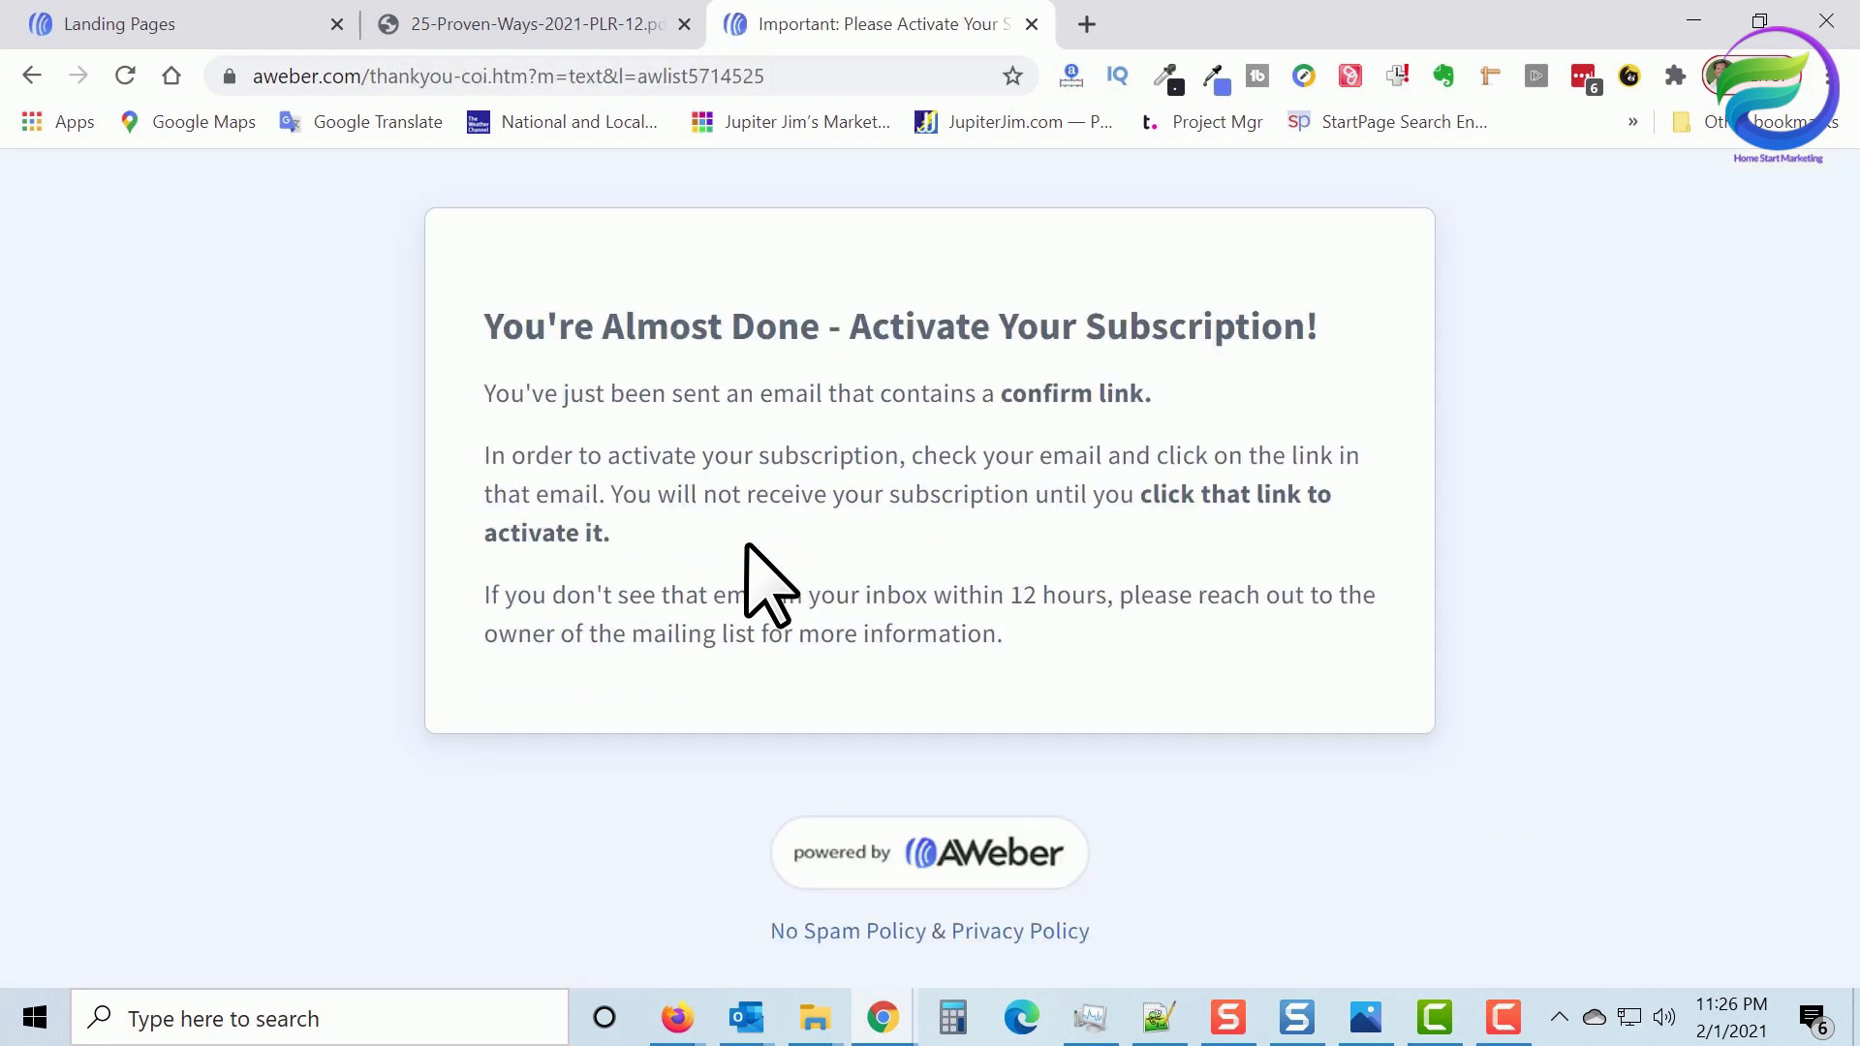
left_click_drag(492, 326, 1323, 331)
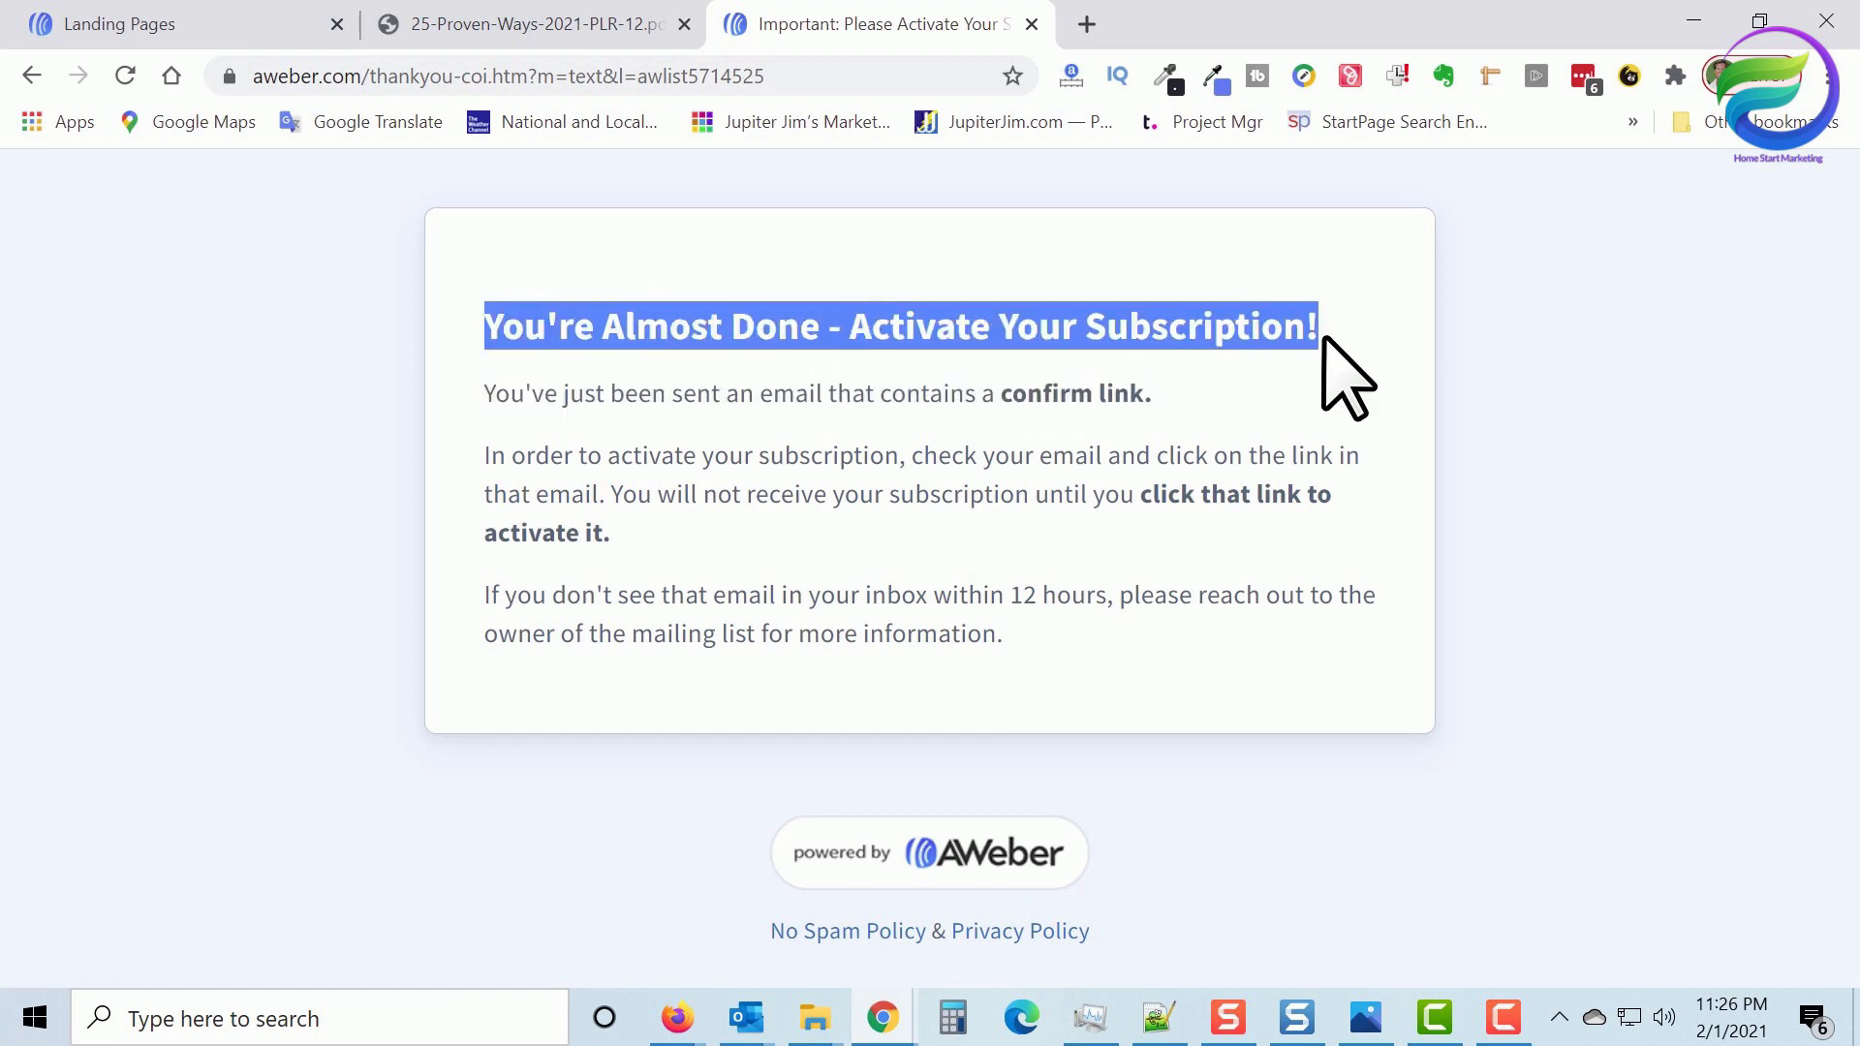
left_click_drag(672, 393, 1194, 389)
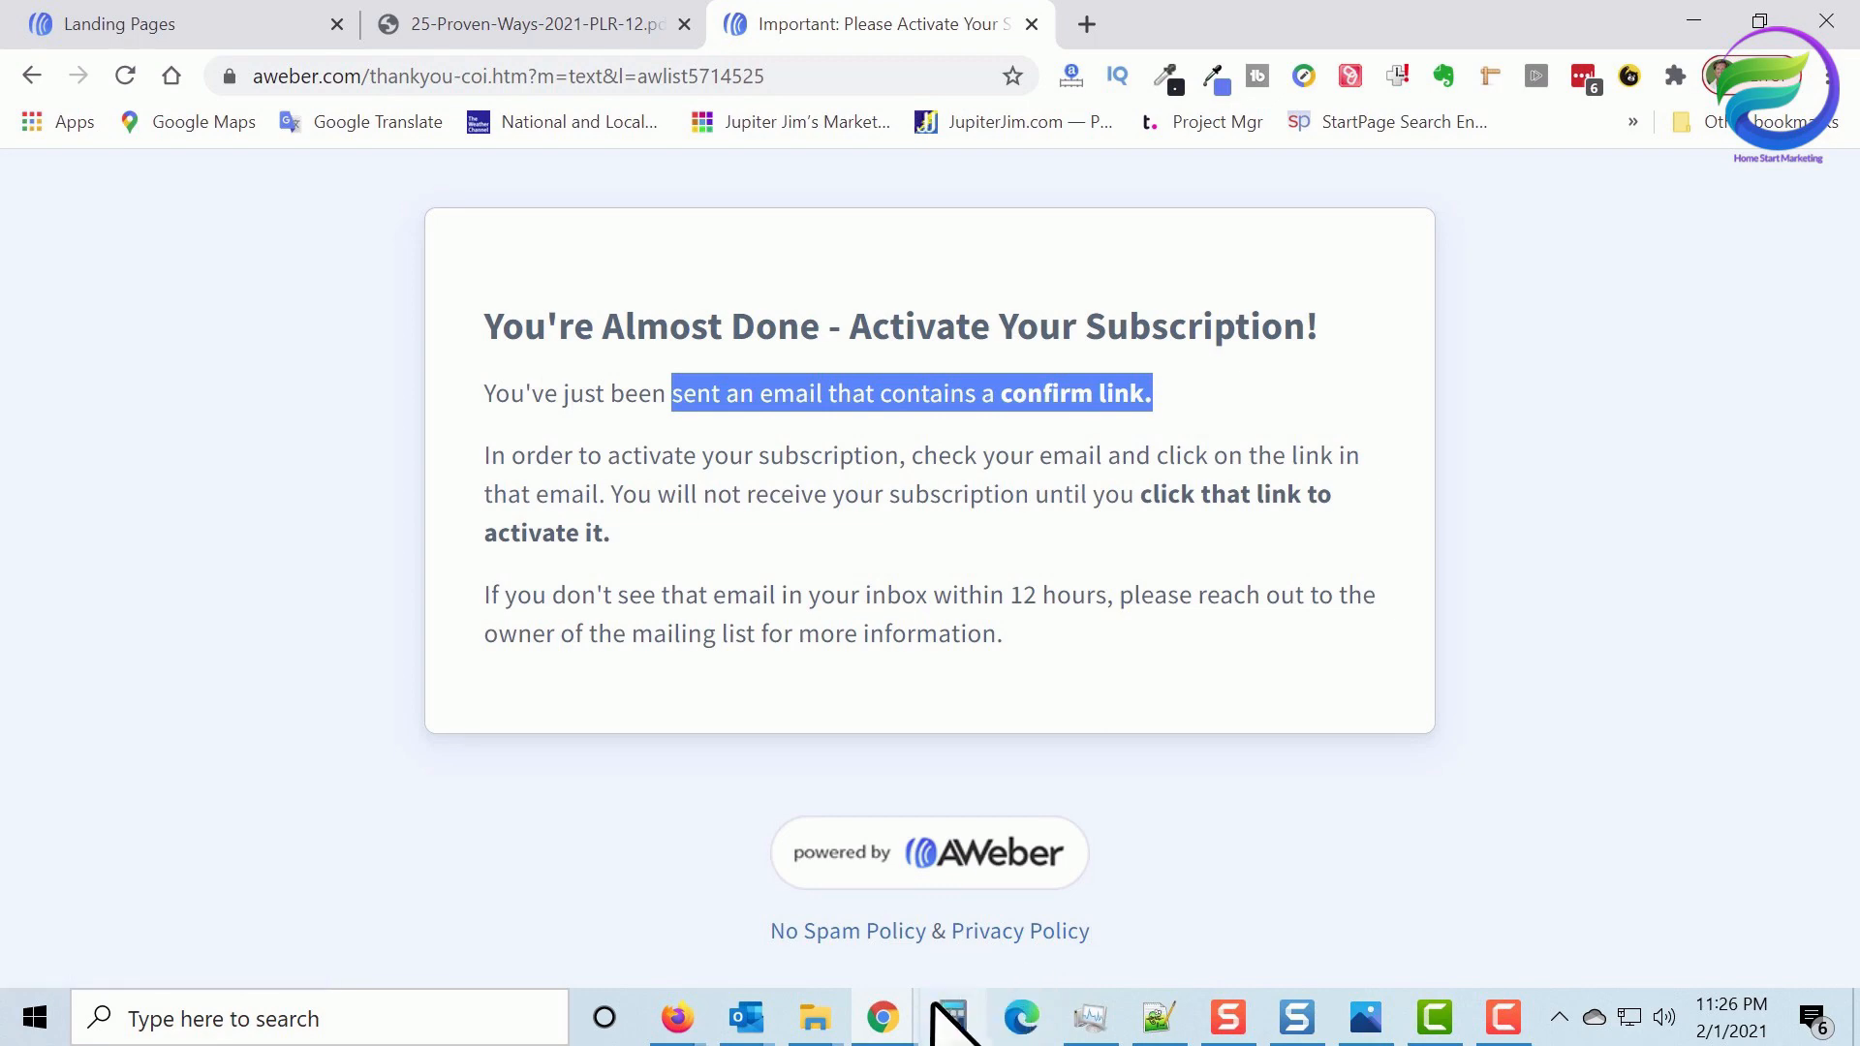
Switch to the Gmail window, open the "Response Required" message at the top of the inbox, and confirm the subscription from it
left_click(888, 1021)
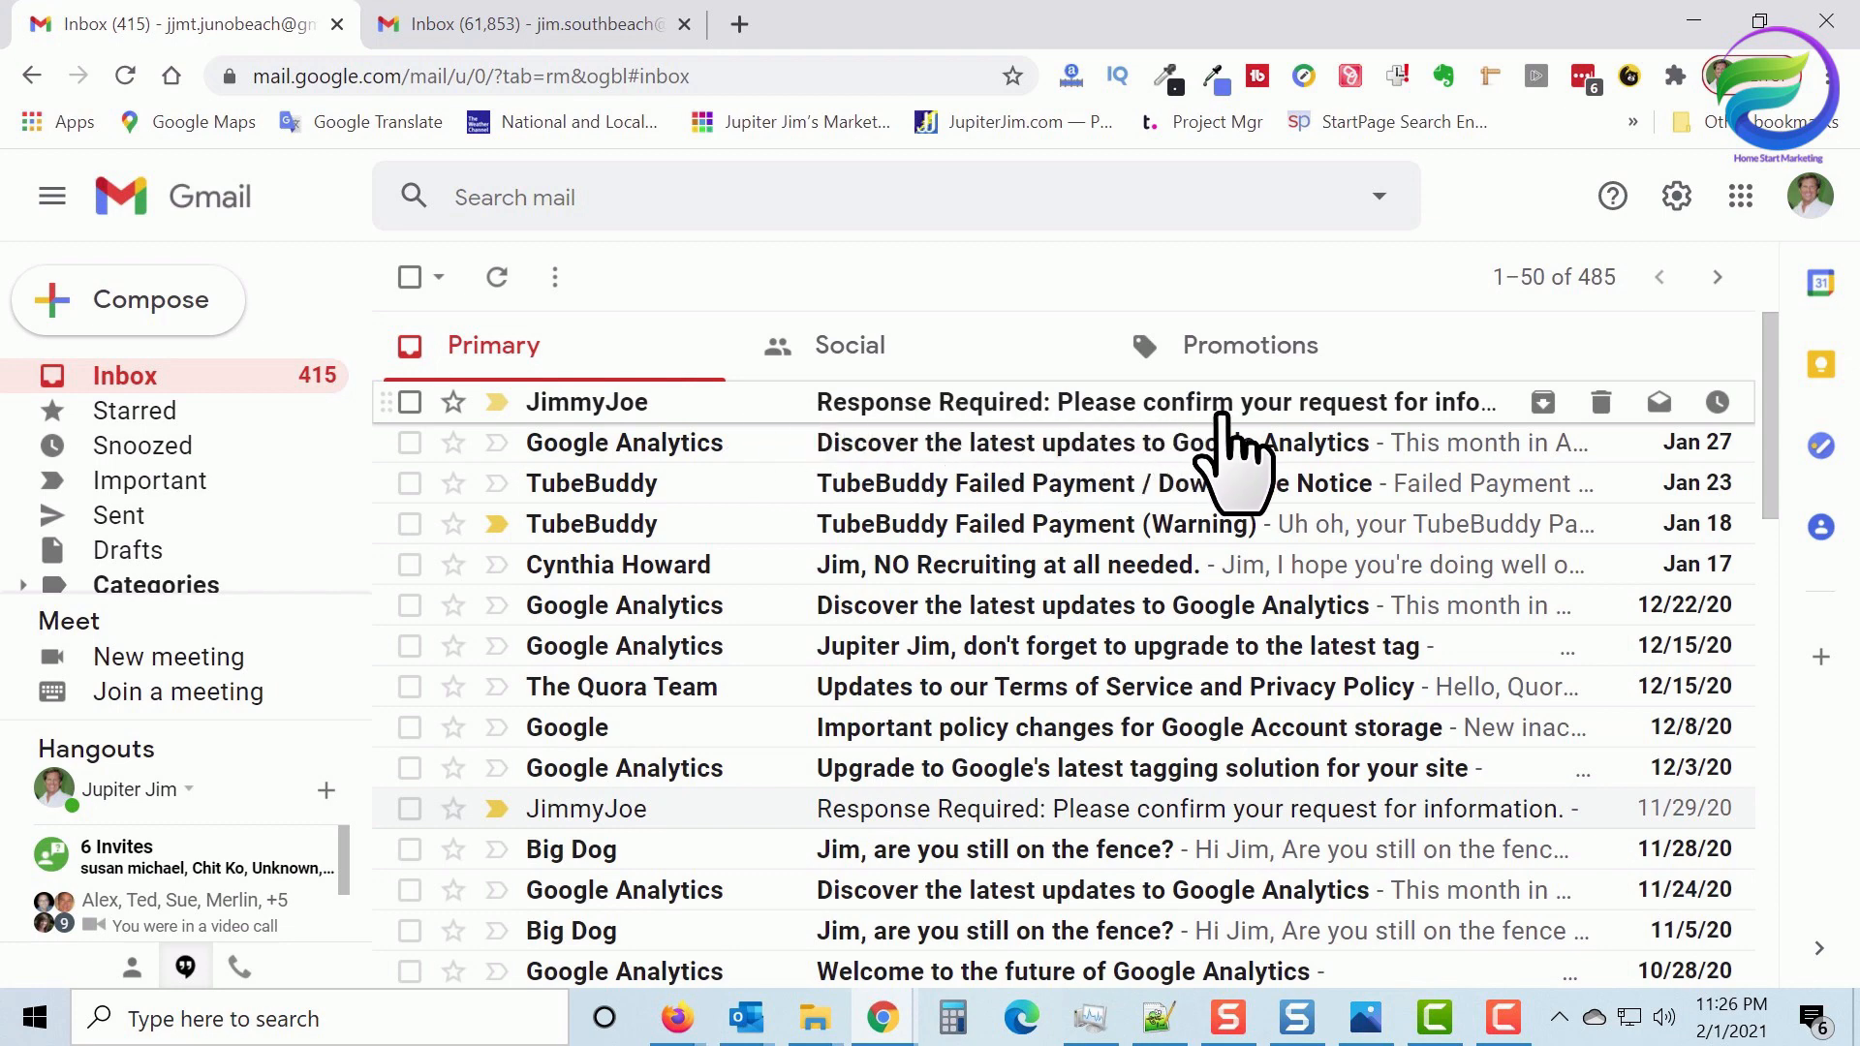
left_click(1225, 415)
scroll(1061, 557, "down", 1)
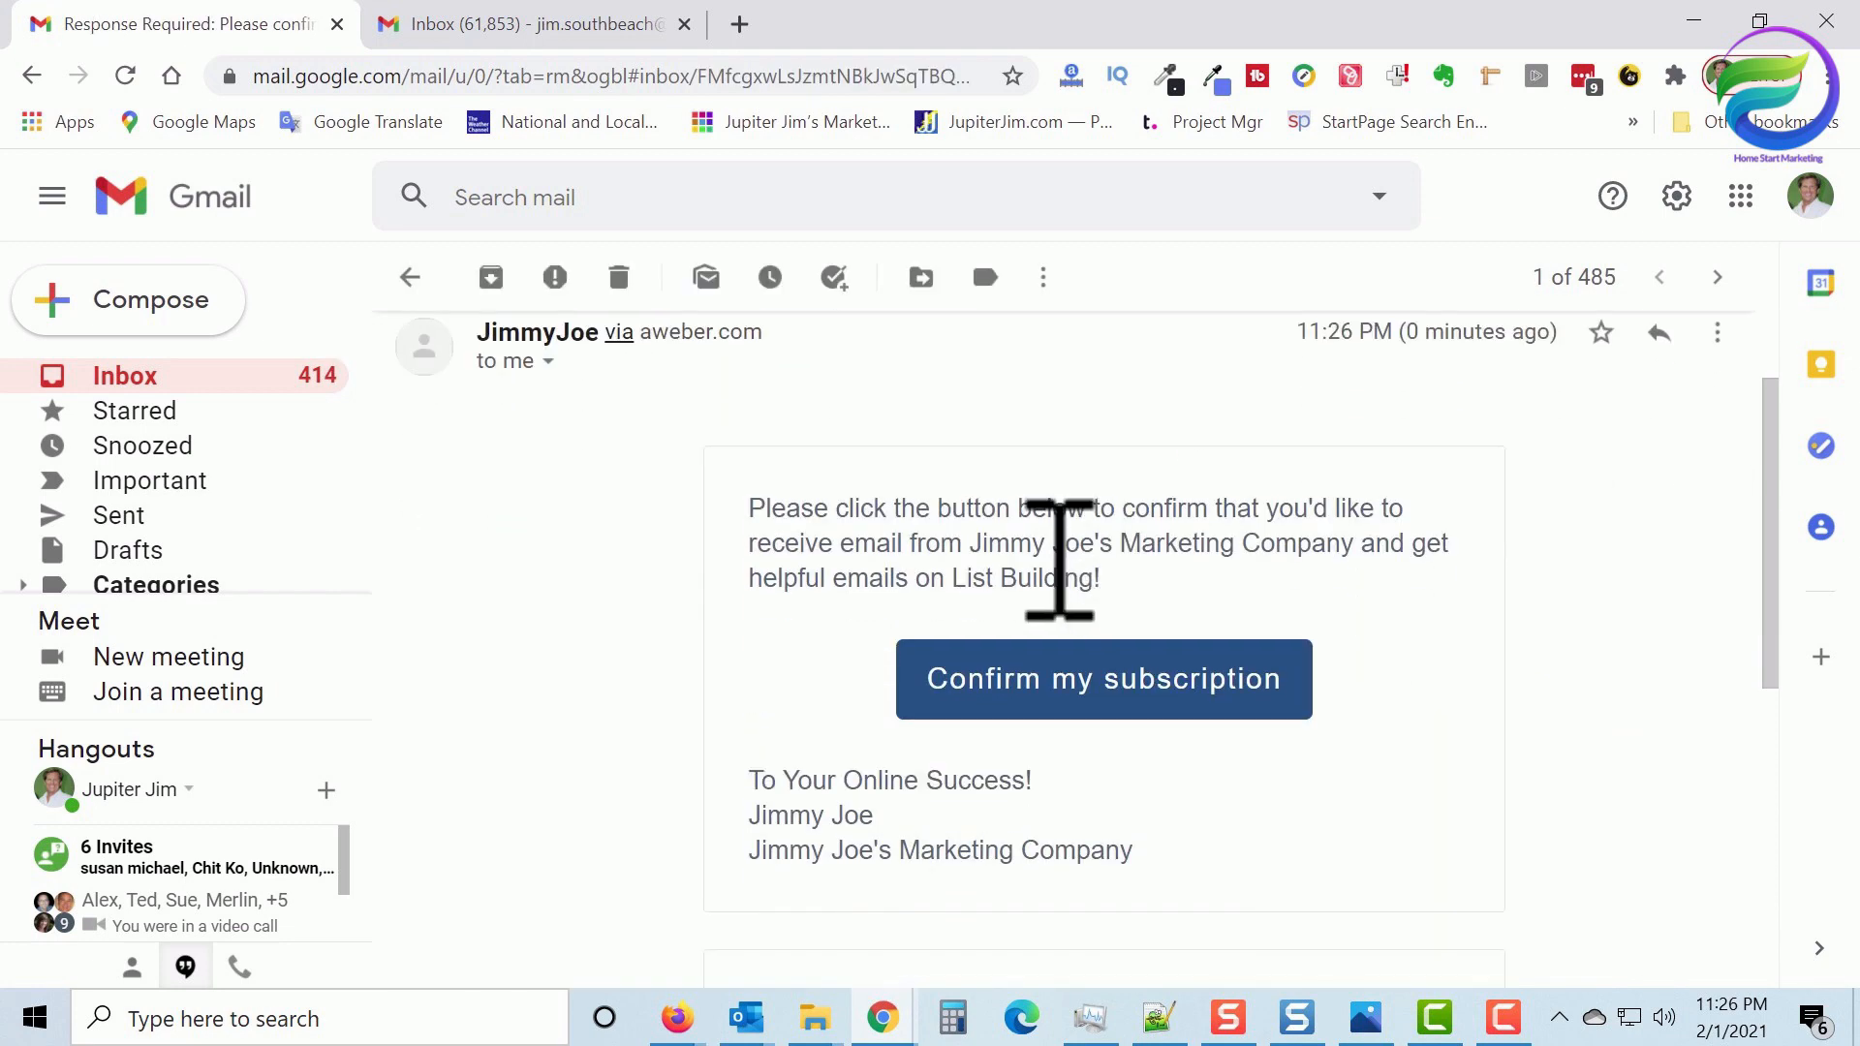
left_click_drag(988, 497, 1079, 540)
triple_click(1114, 579)
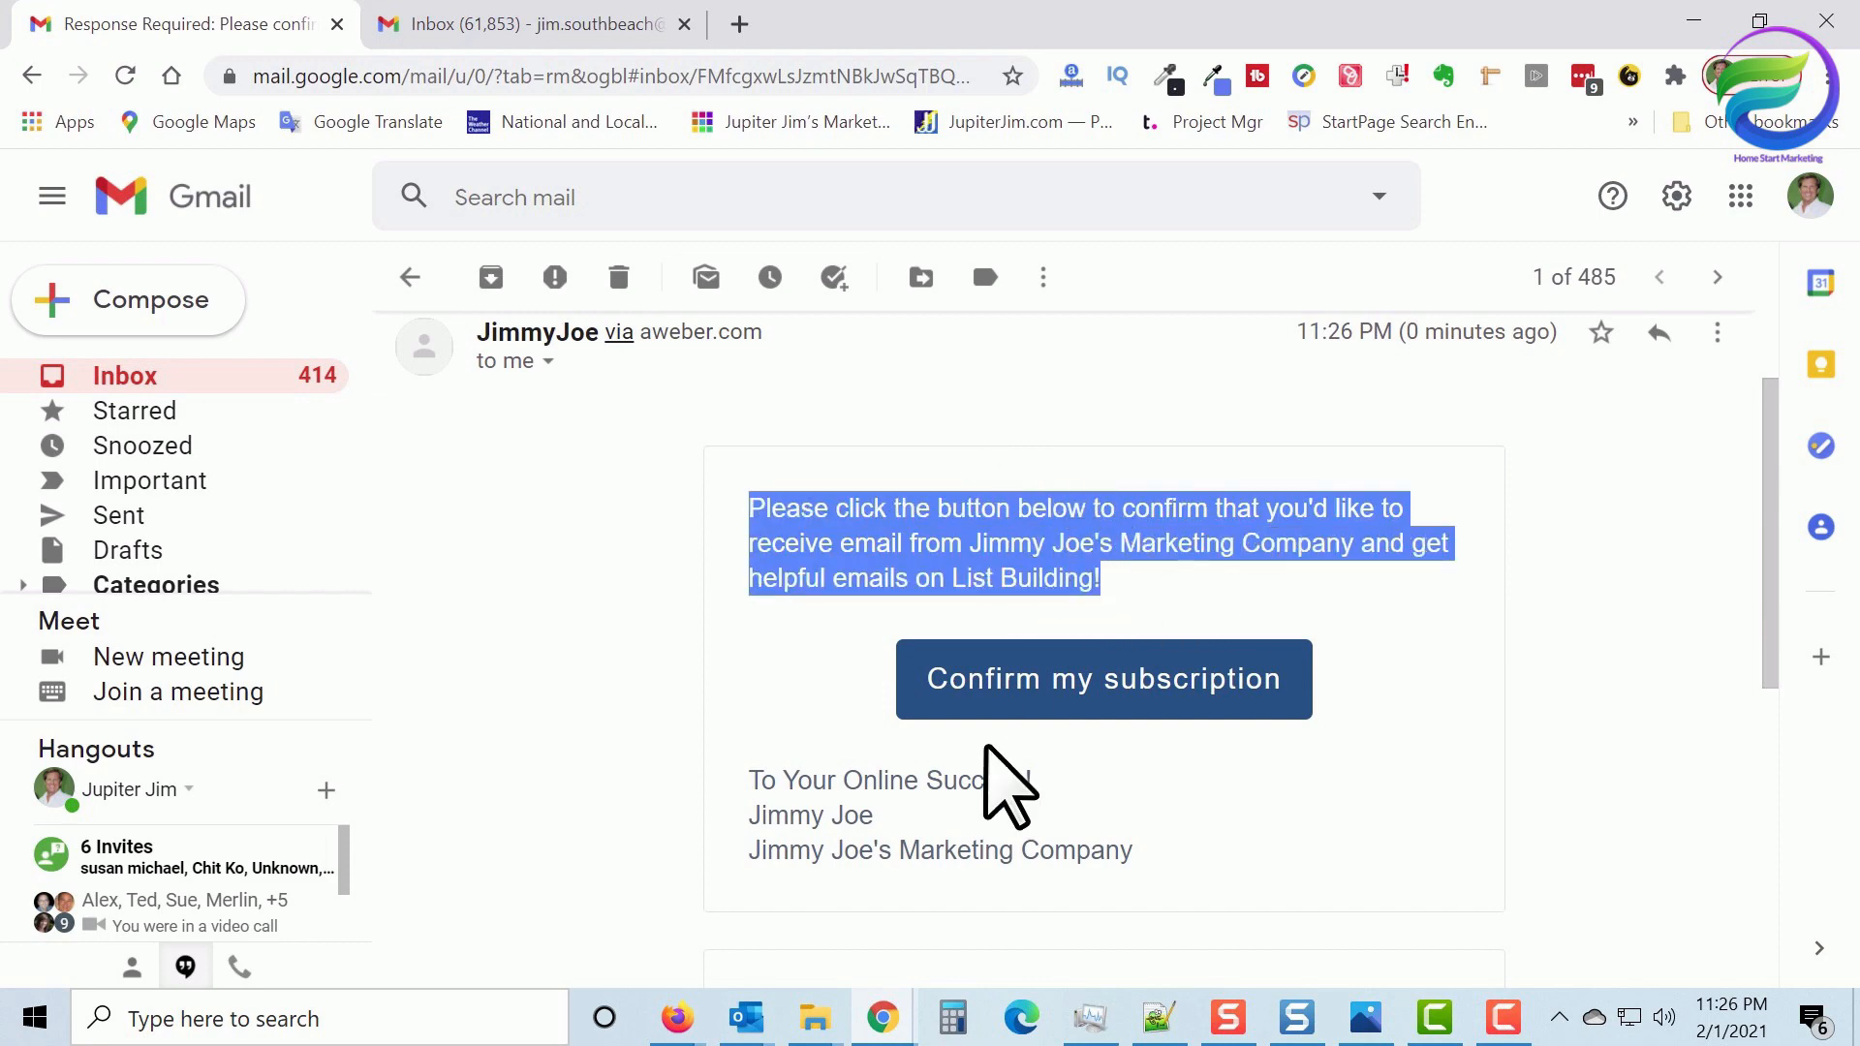
scroll(946, 788, "down", 1)
scroll(946, 789, "up", 1)
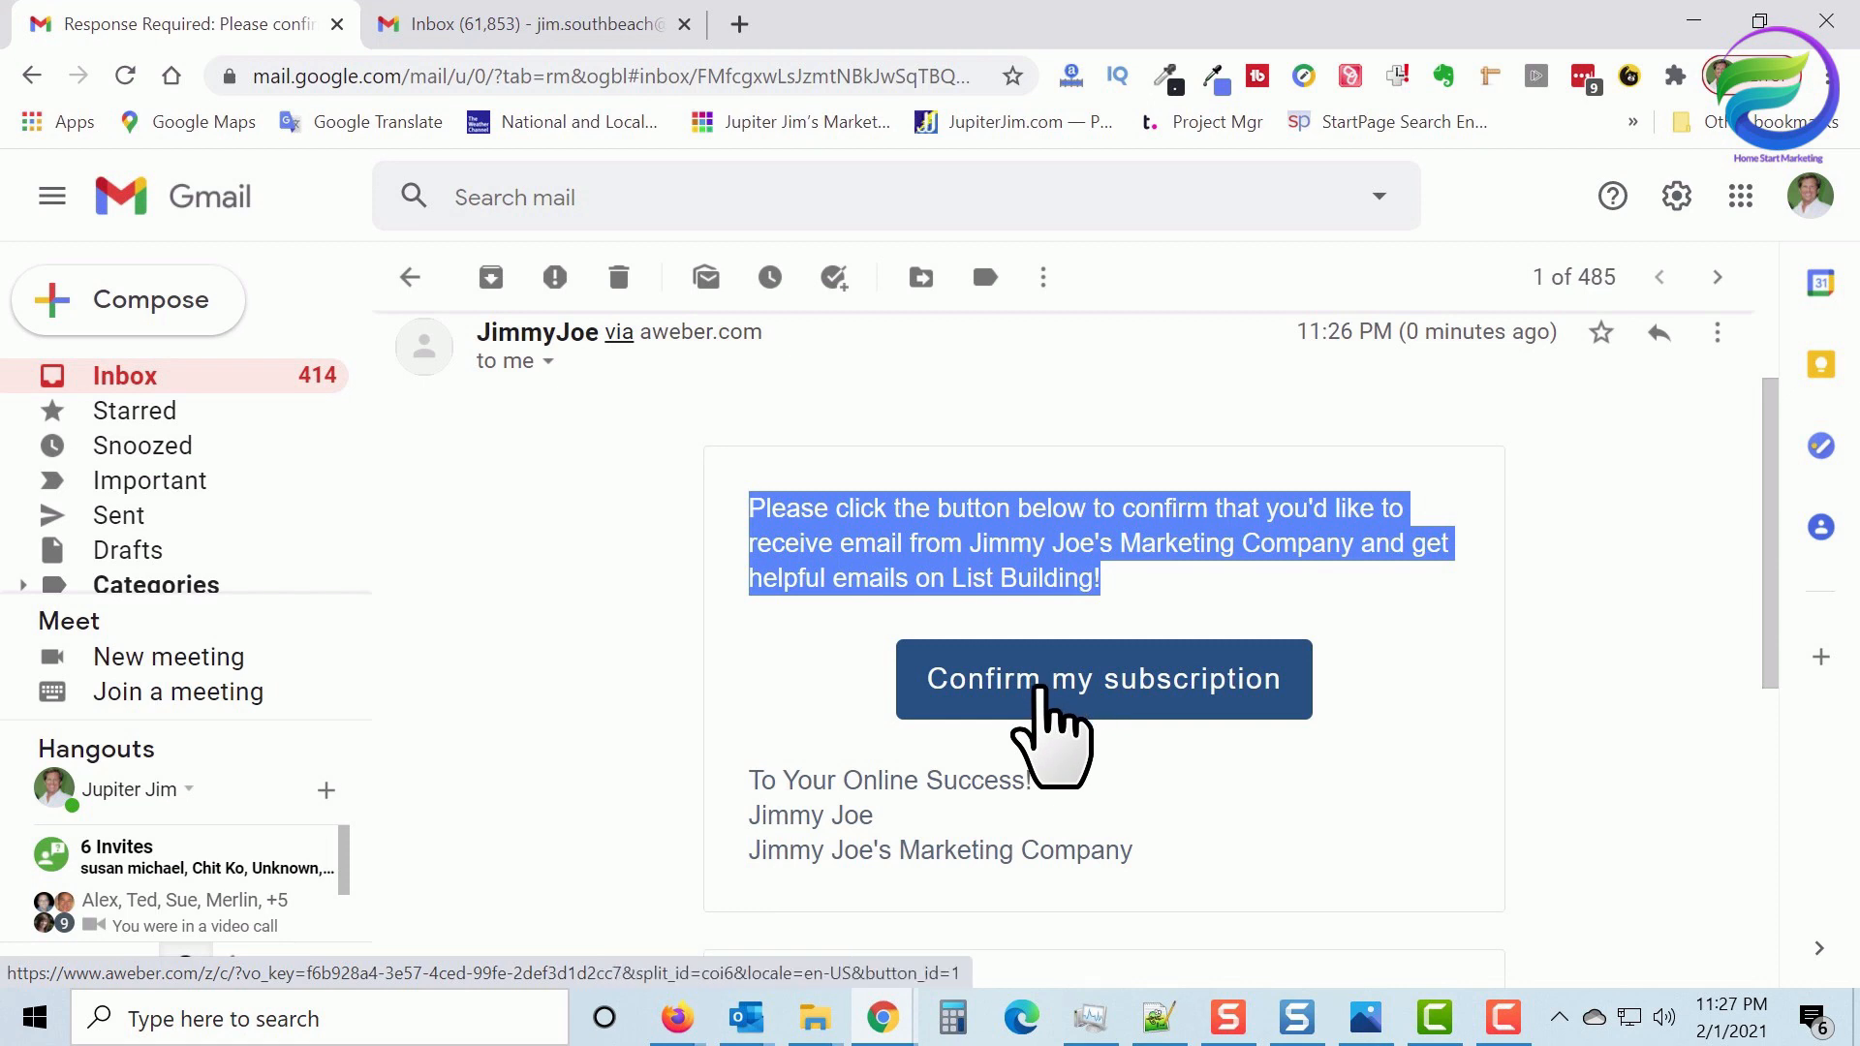
left_click(1041, 700)
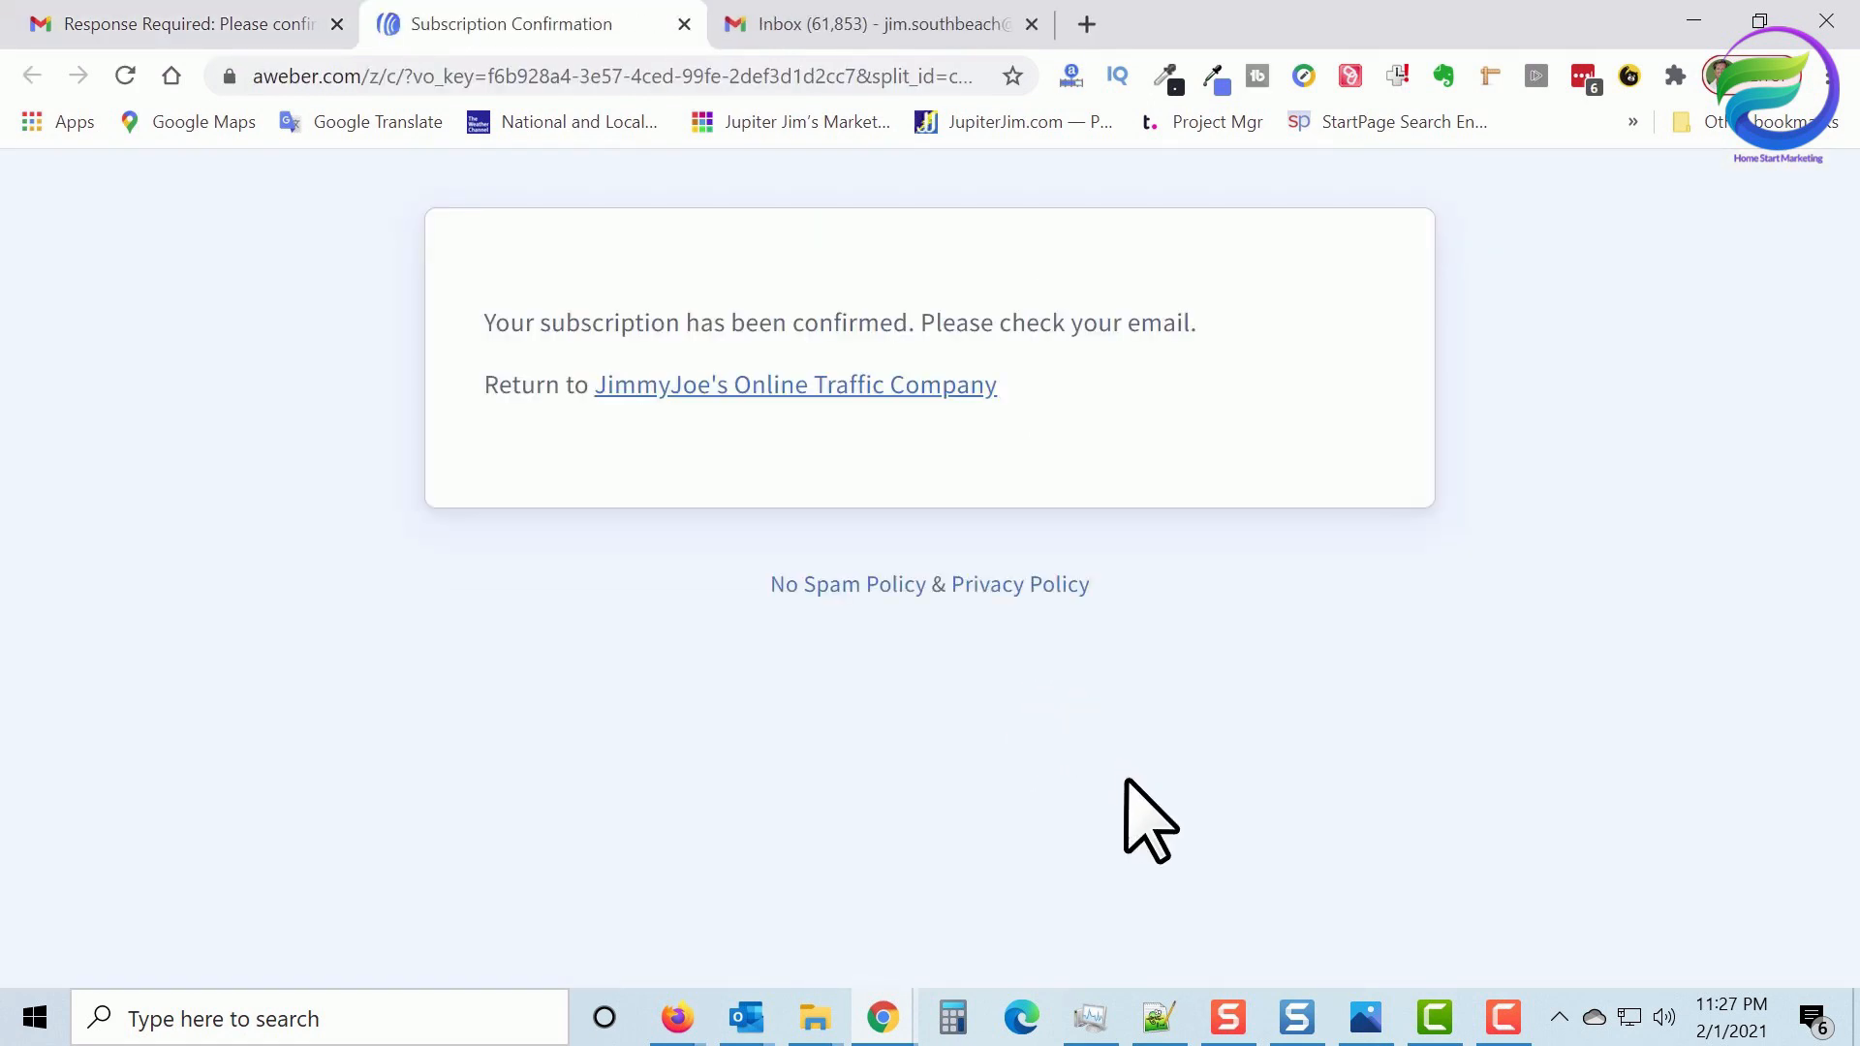
left_click_drag(481, 323, 921, 327)
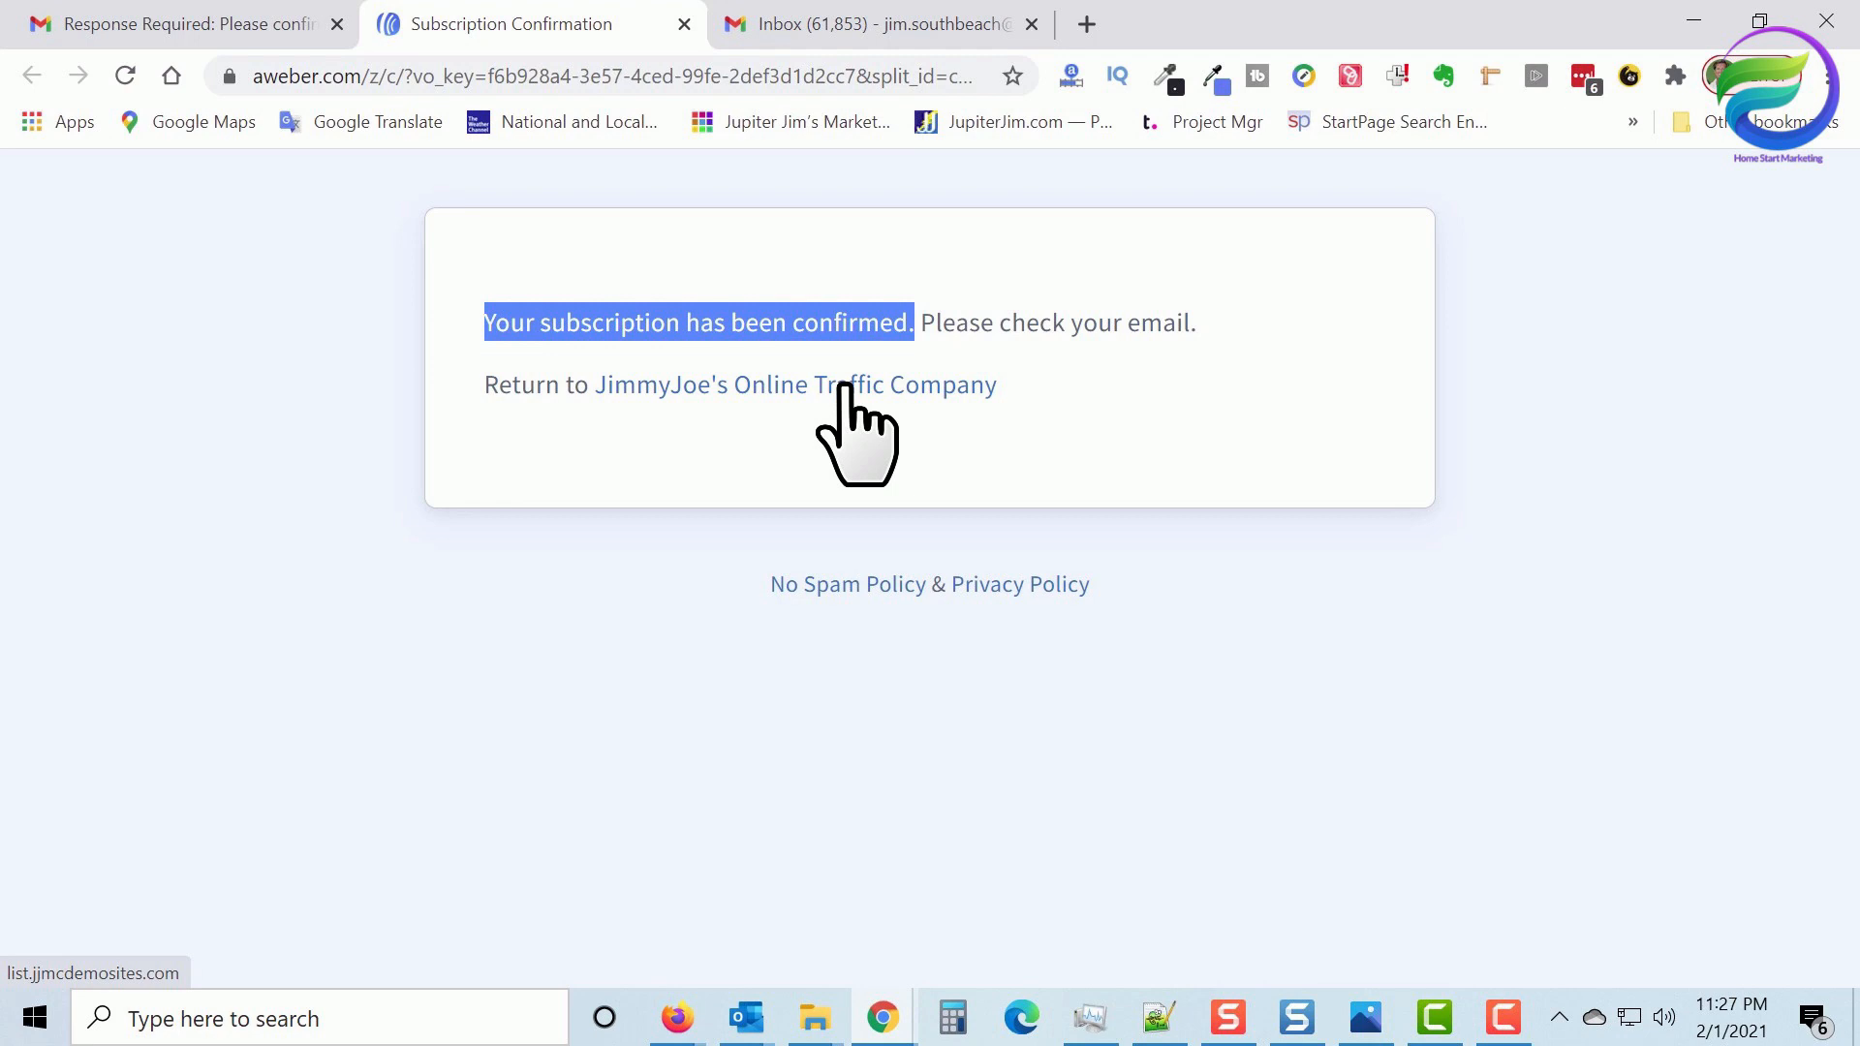
Return to the Gmail inbox, open the new welcome e-mail, and review its greeting, report link, signature and hosting banner
left_click(175, 21)
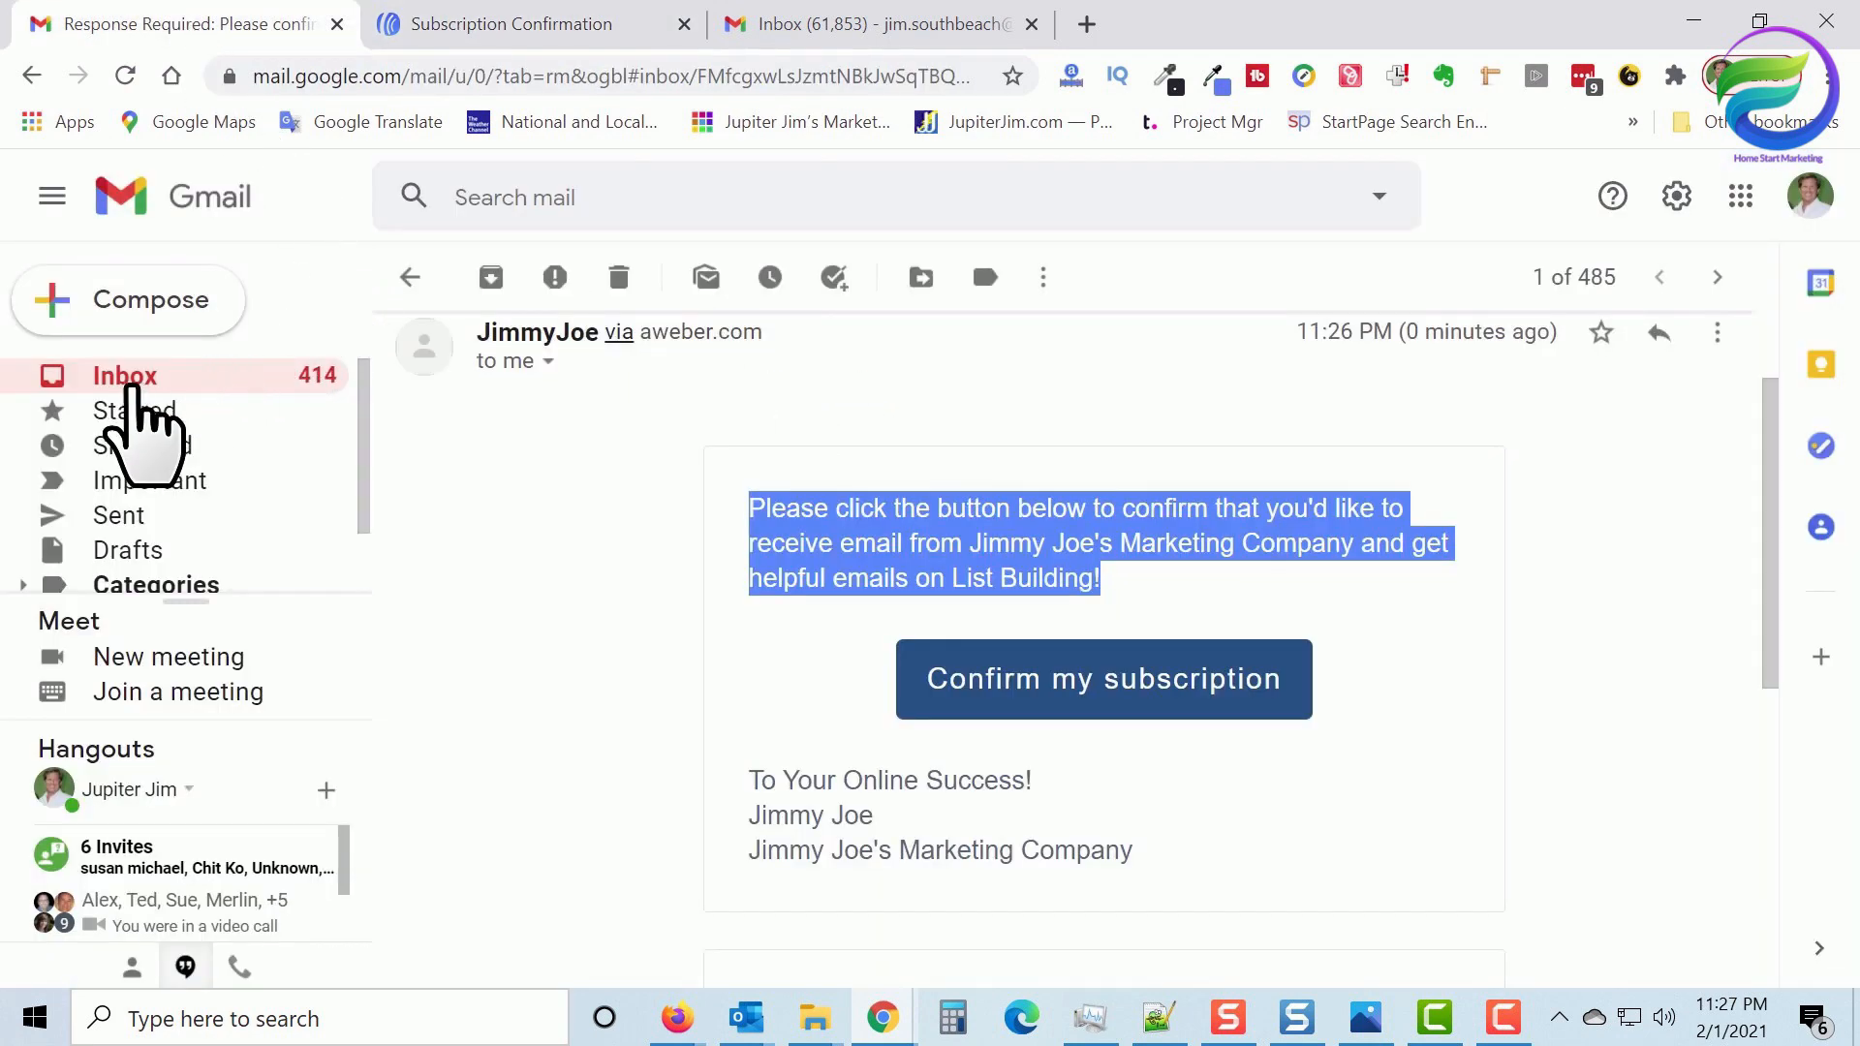
left_click(145, 378)
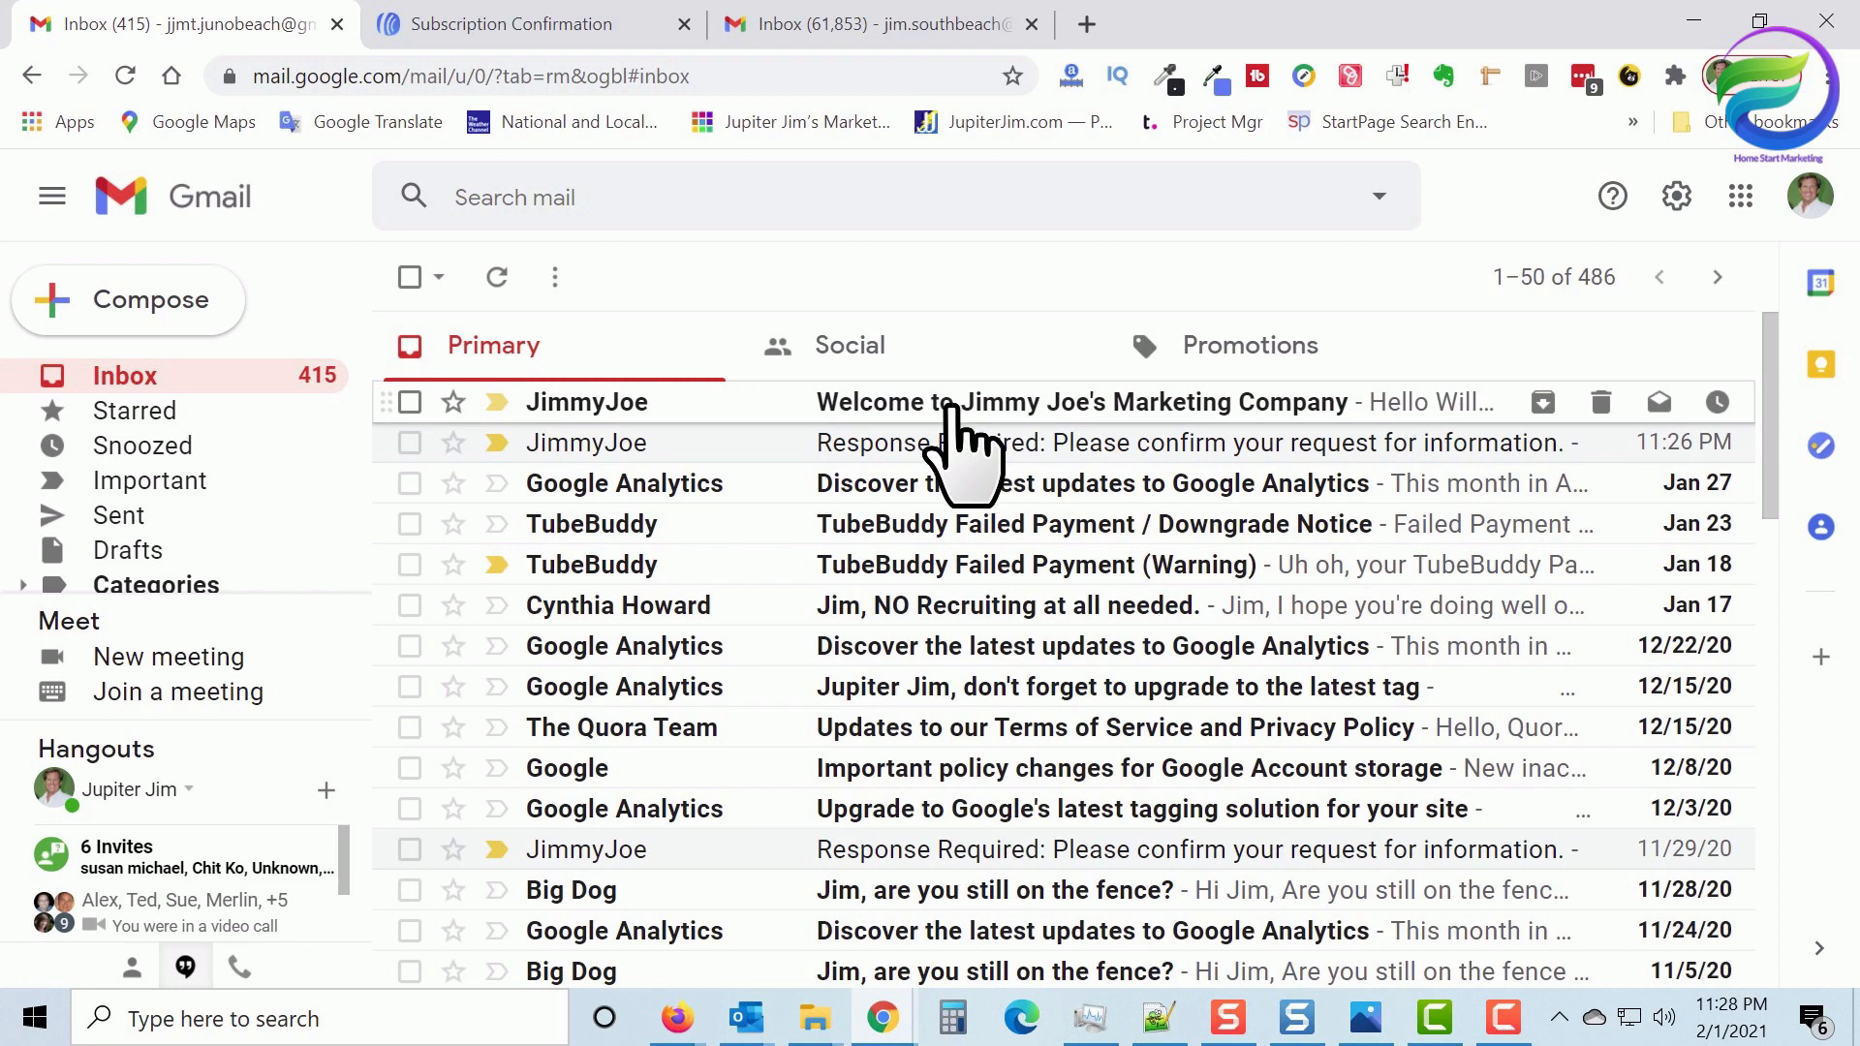
left_click(951, 407)
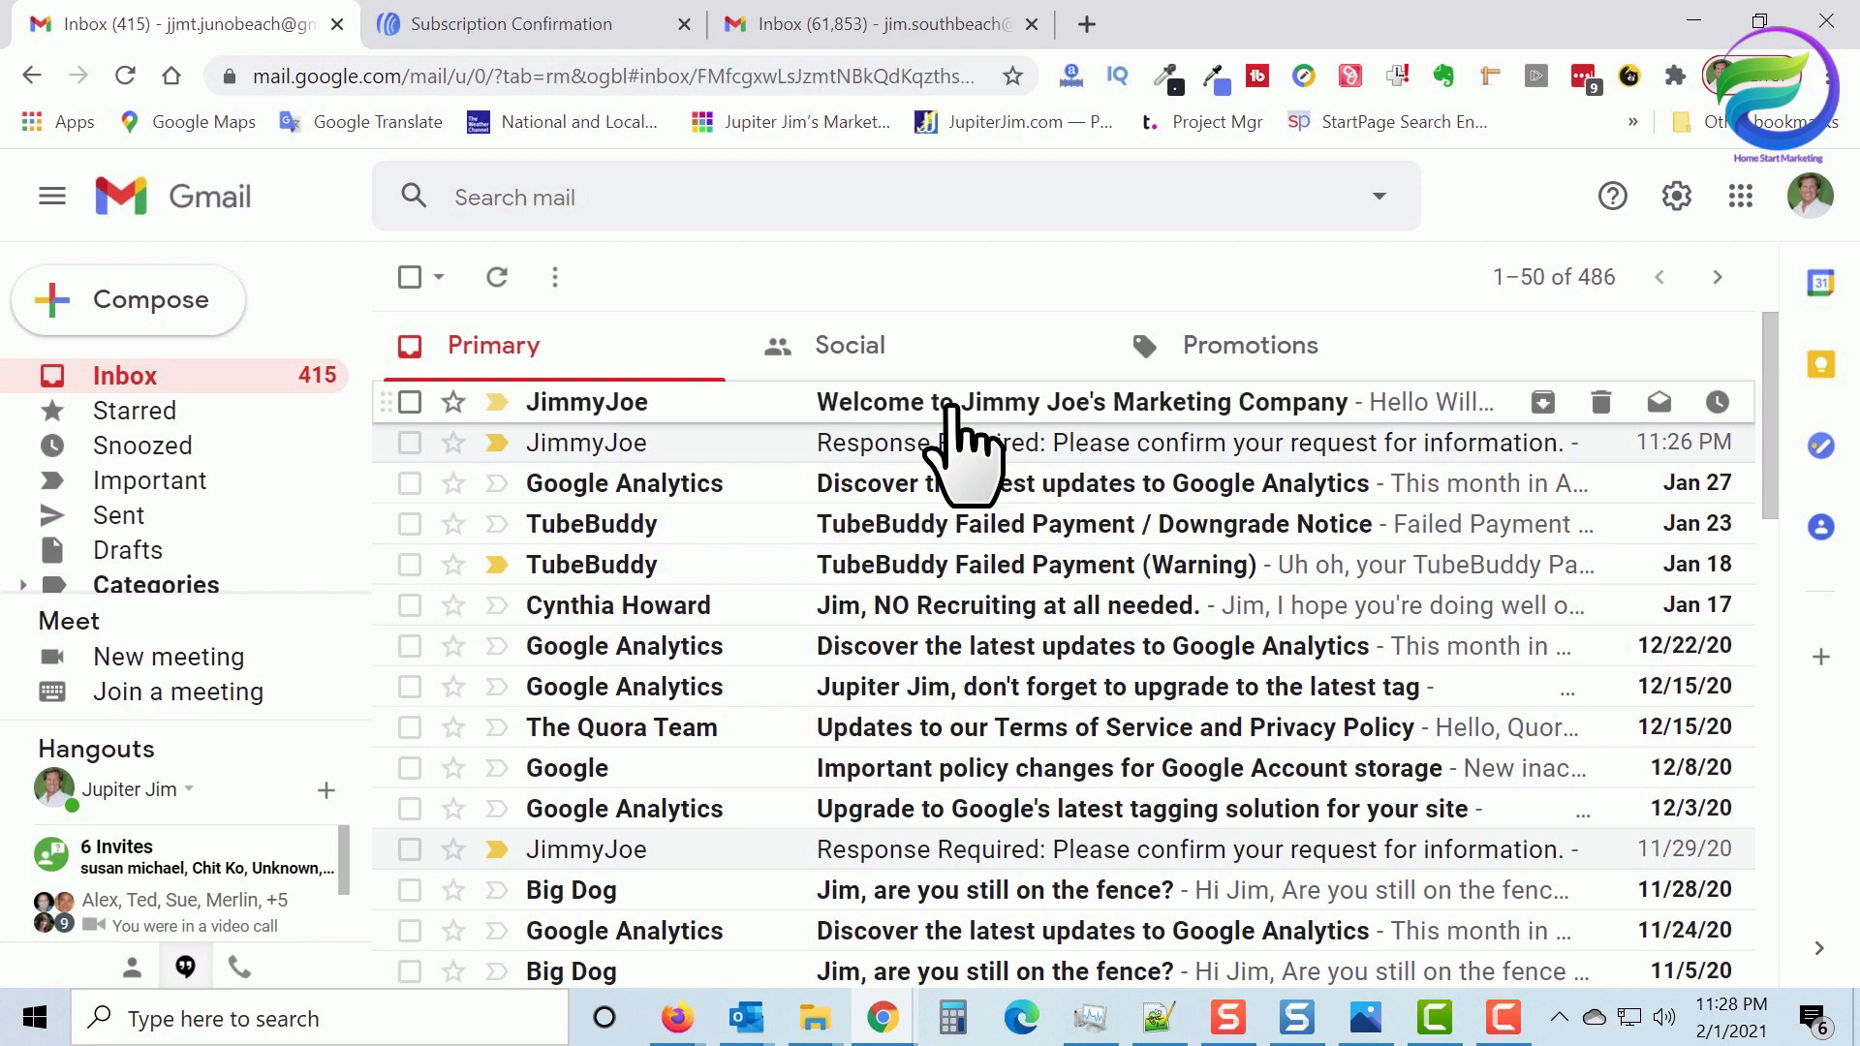
scroll(1109, 819, "down", 2)
scroll(959, 775, "down", 10)
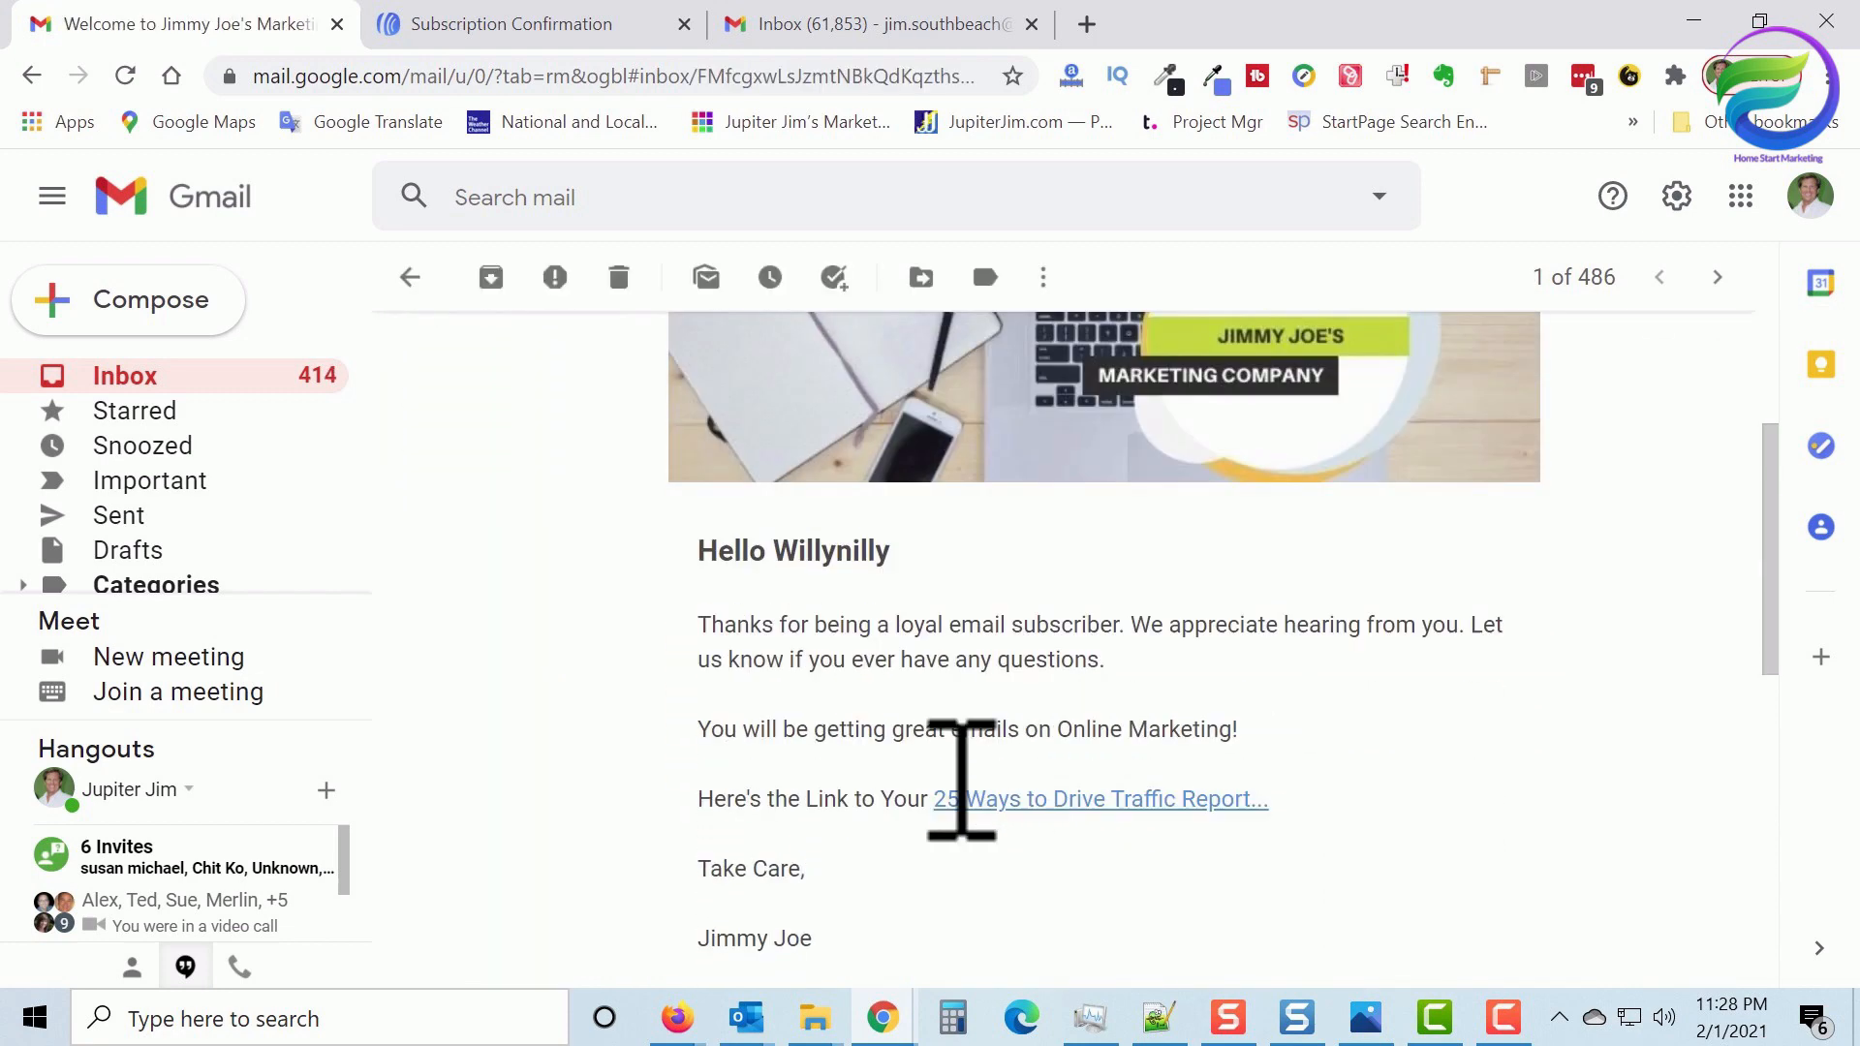
scroll(968, 814, "up", 10)
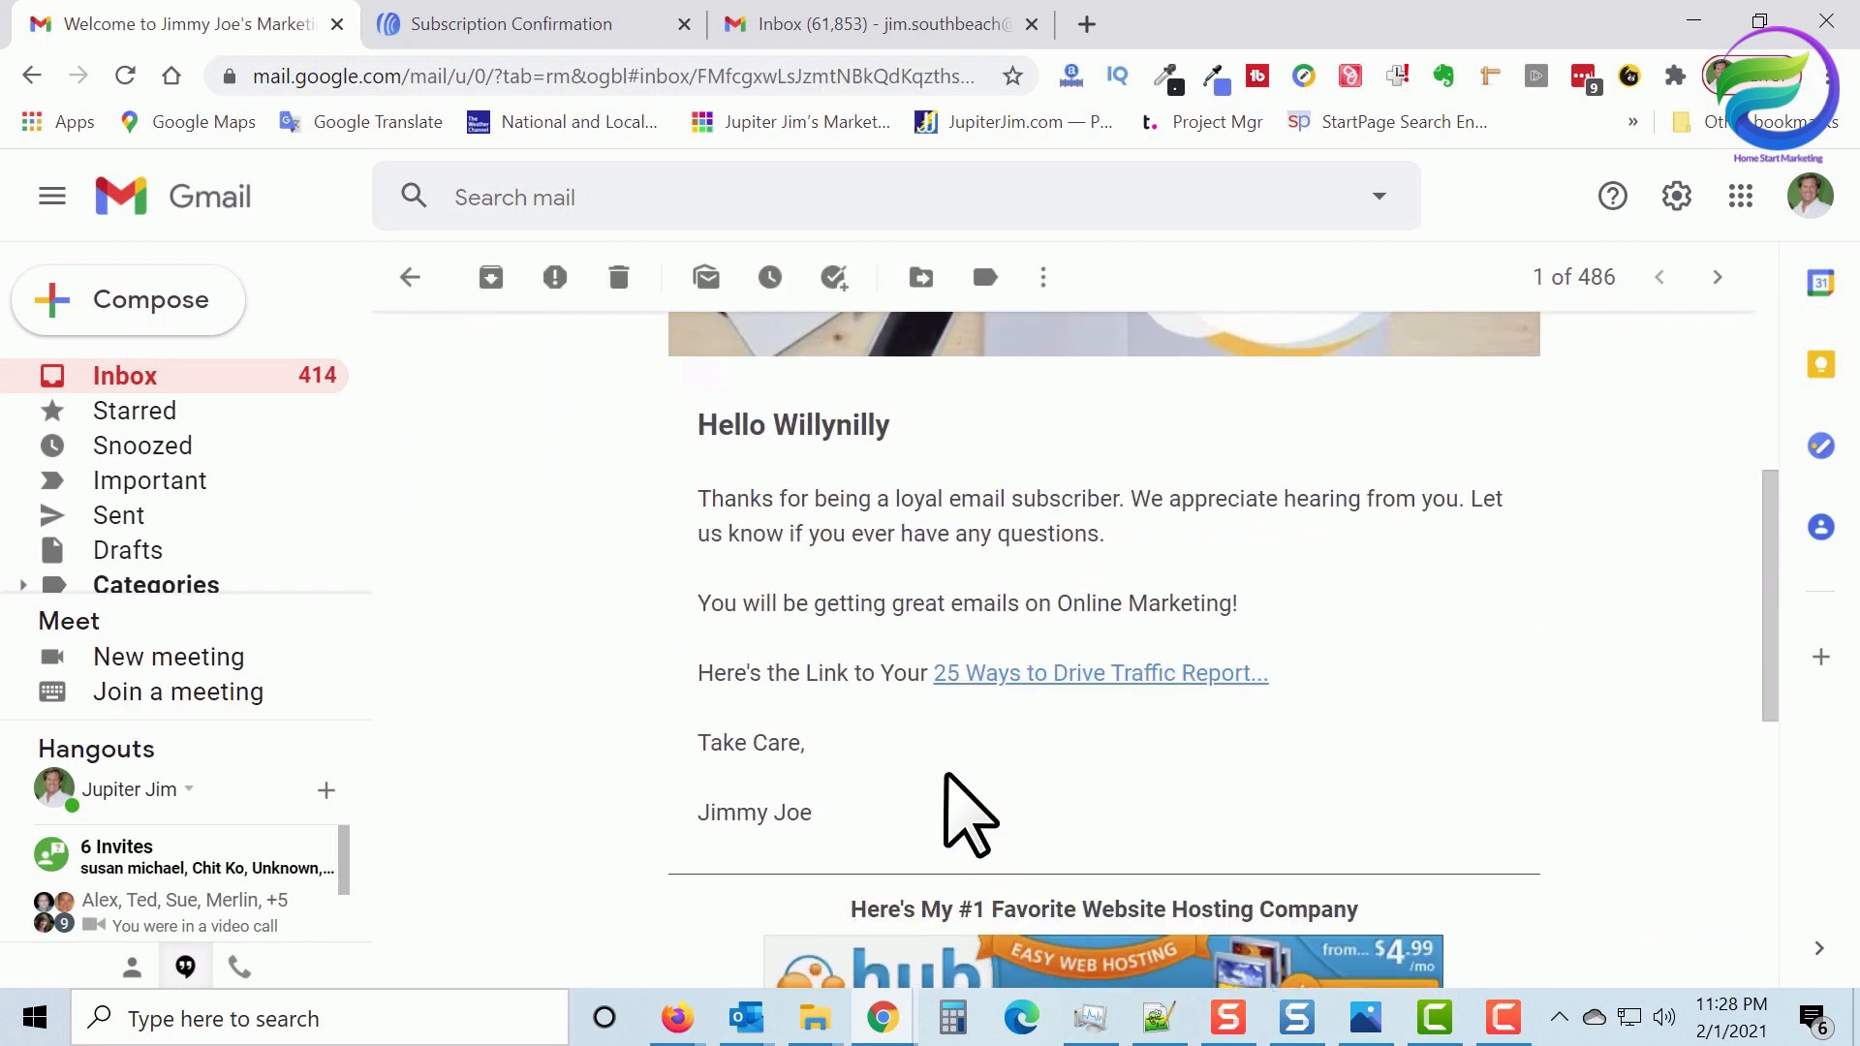
scroll(959, 775, "down", 4)
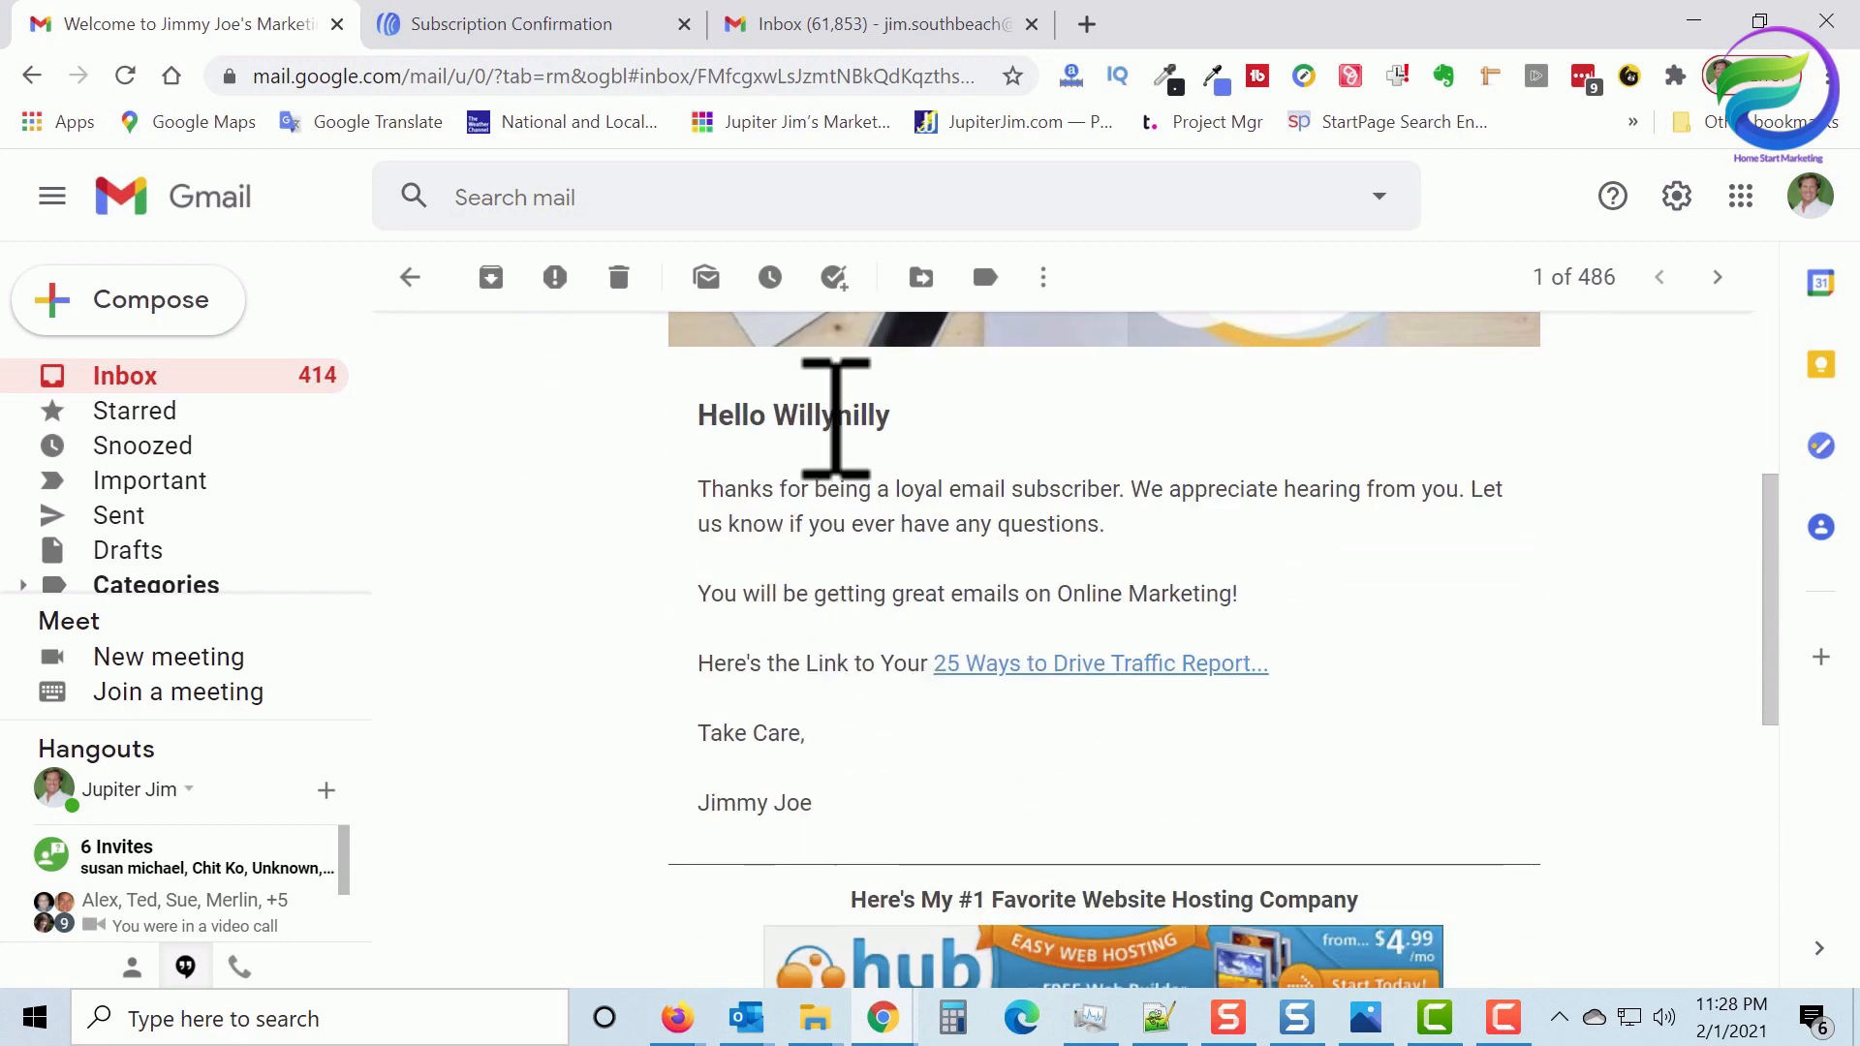
triple_click(839, 426)
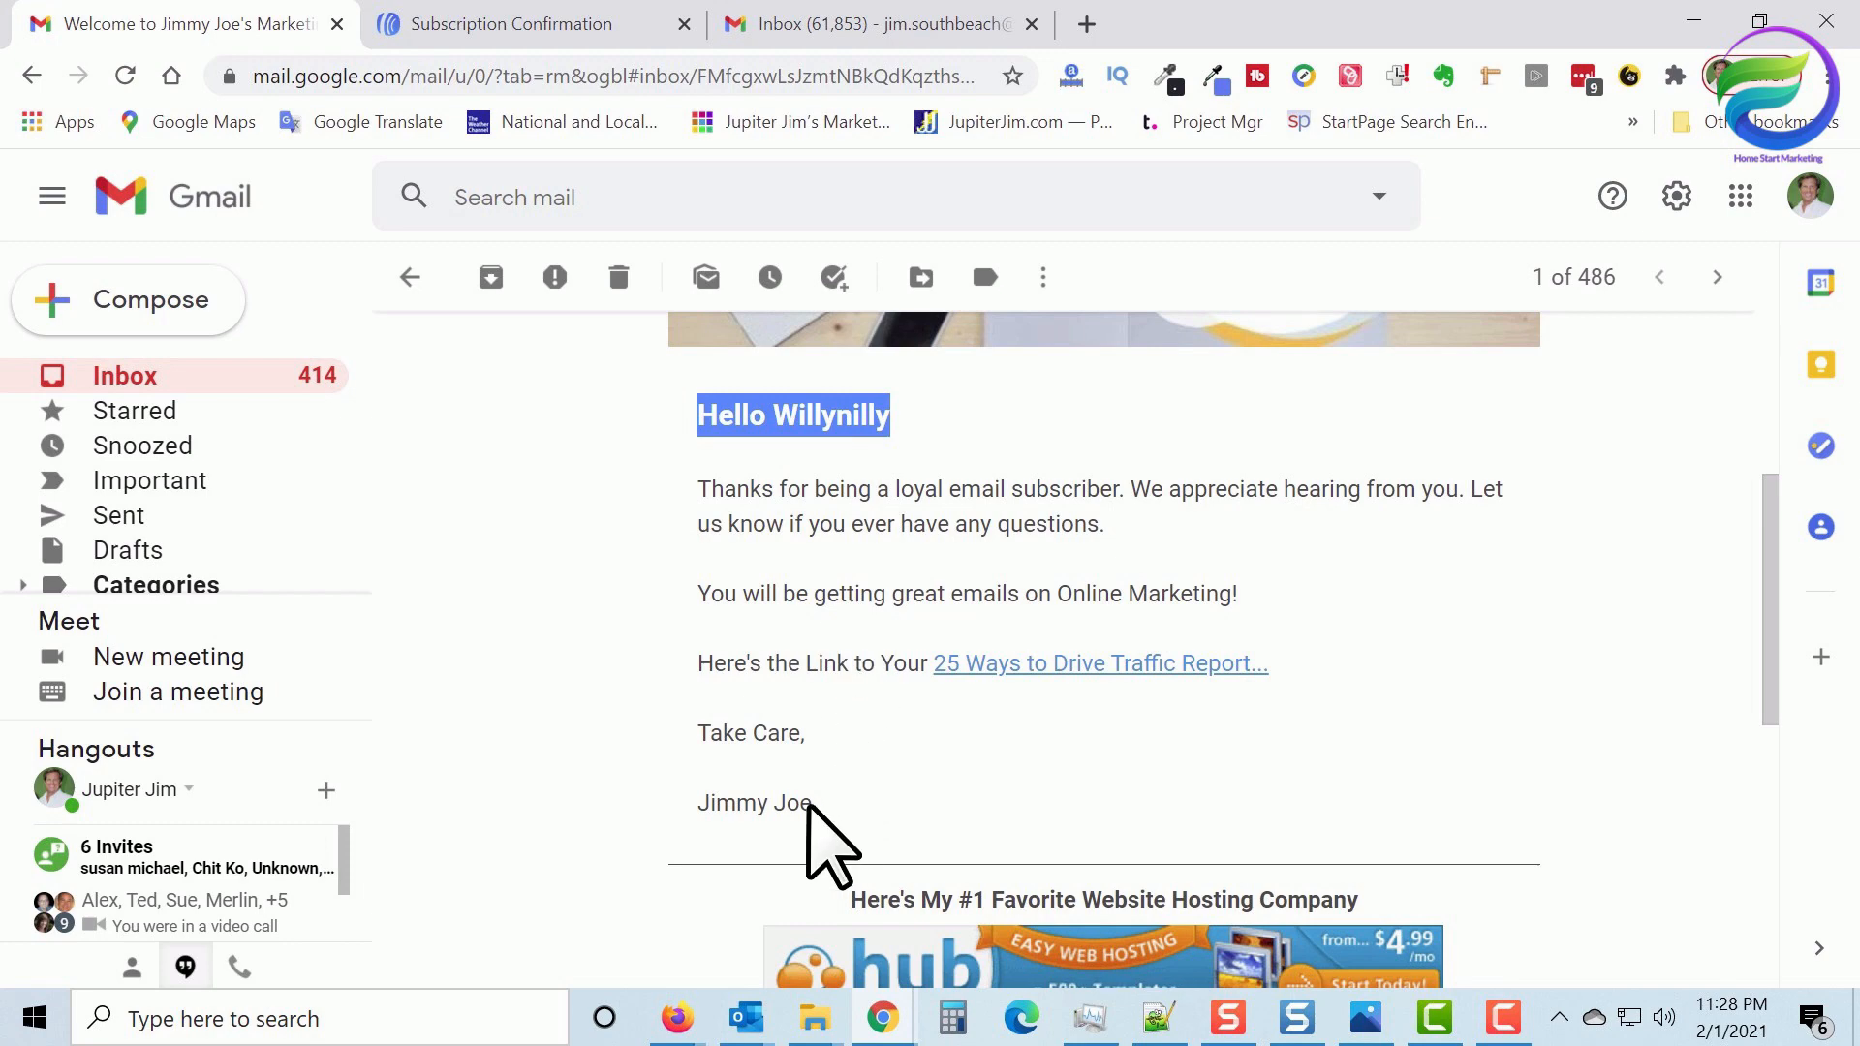
left_click(789, 804)
scroll(1091, 788, "down", 4)
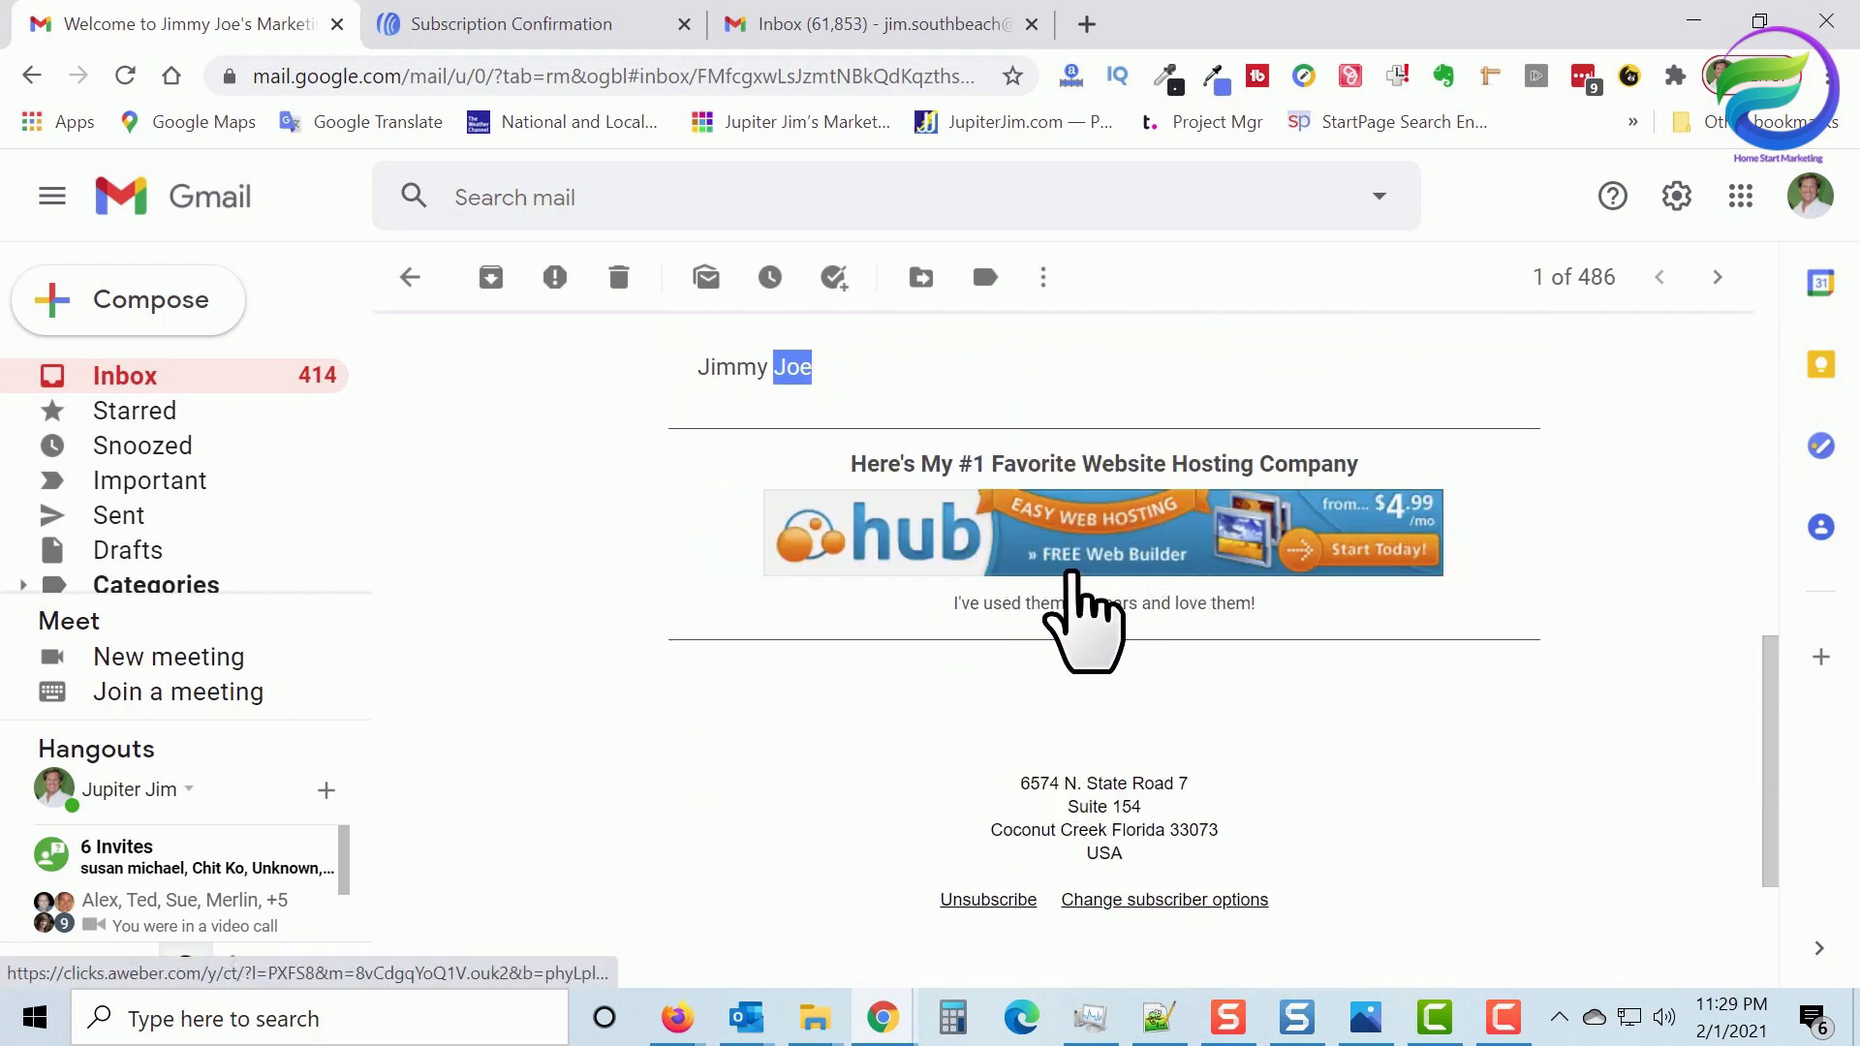
scroll(1138, 693, "up", 3)
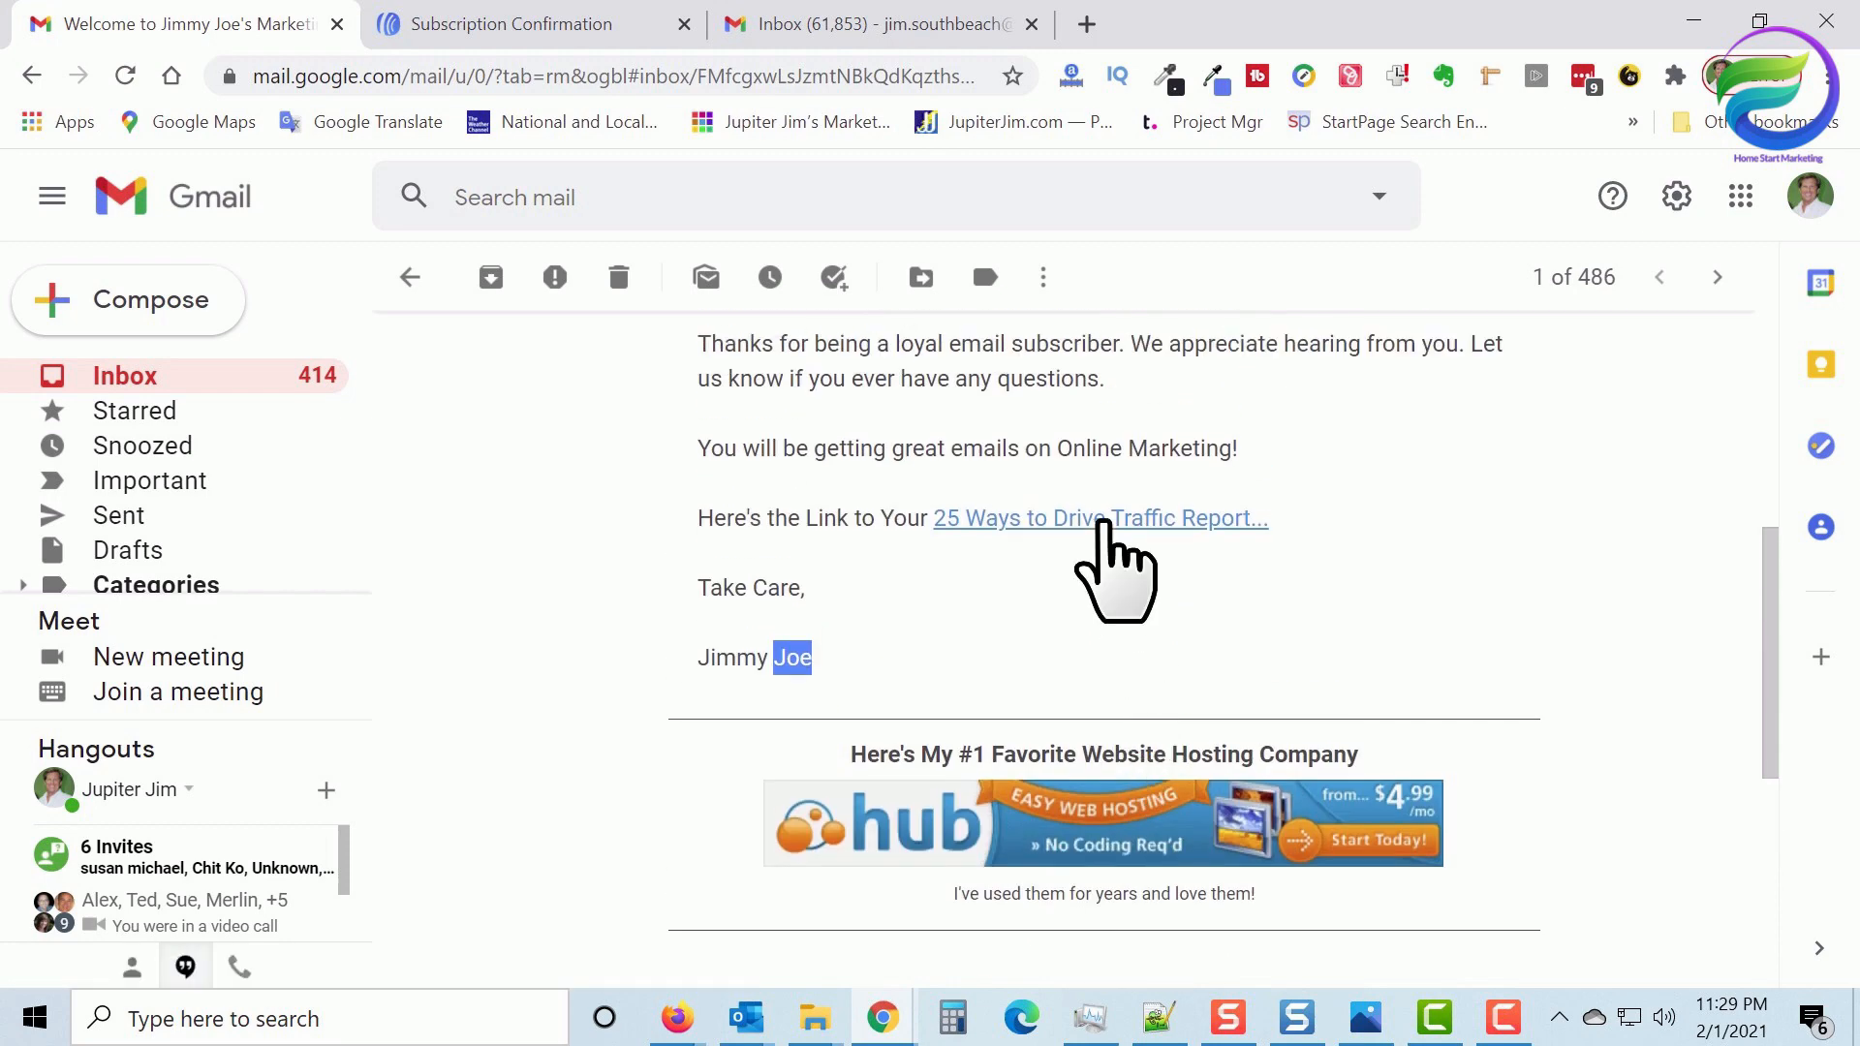
Open the "25 Ways to Drive Traffic Report..." link in the welcome e-mail and skim the pages of the PDF
left_click(1104, 523)
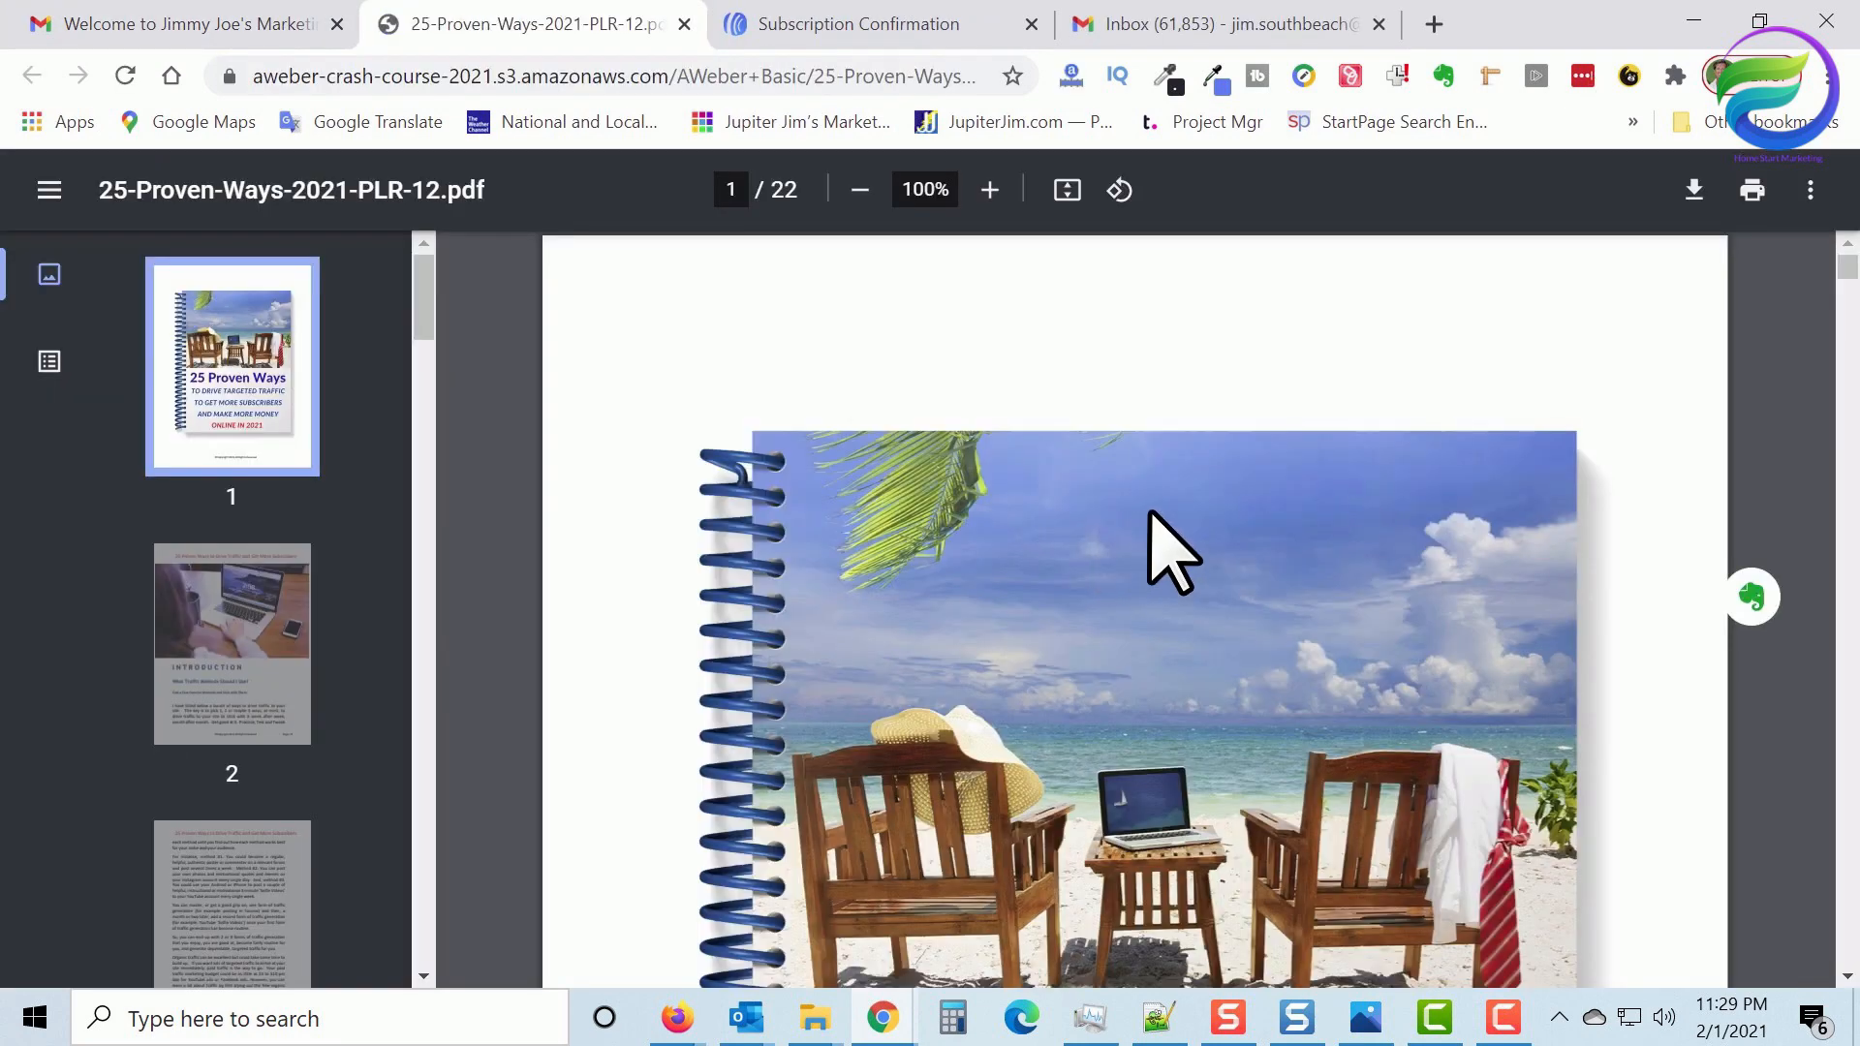
scroll(1066, 600, "down", 10)
scroll(242, 685, "down", 15)
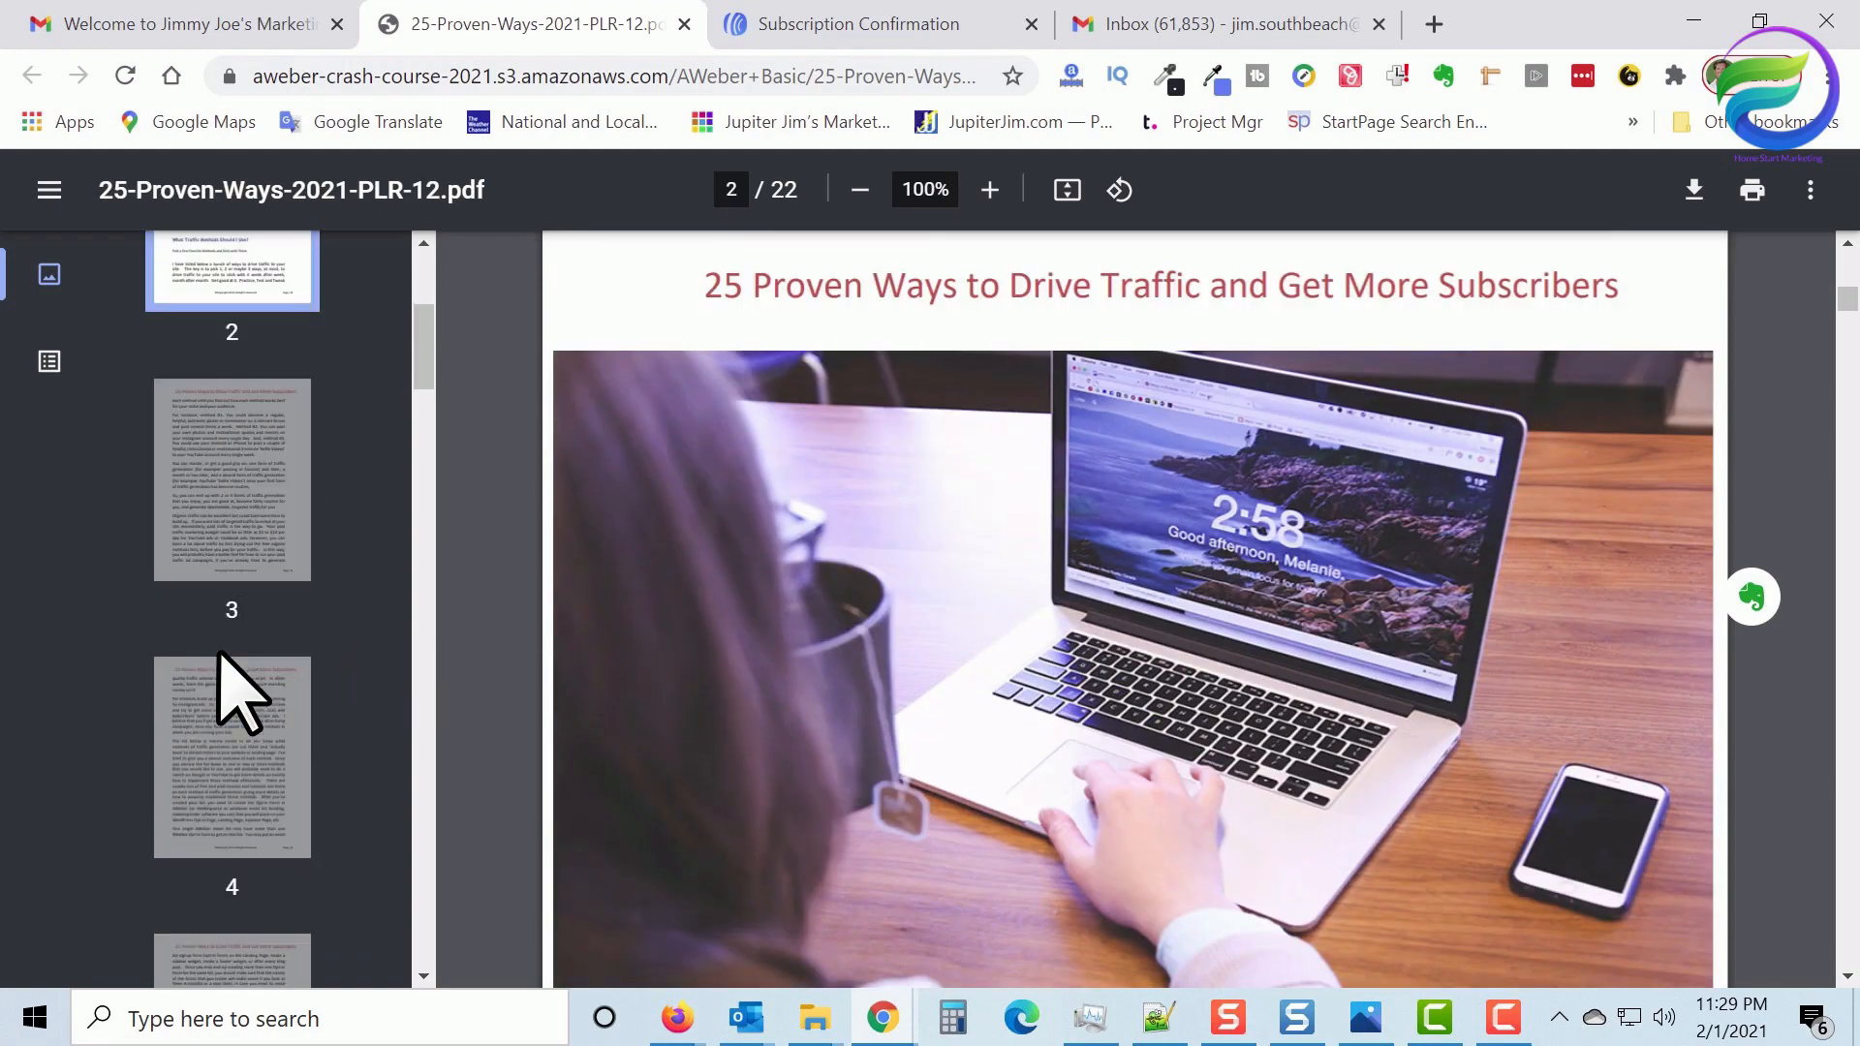
scroll(1146, 511, "down", 6)
scroll(1146, 511, "down", 20)
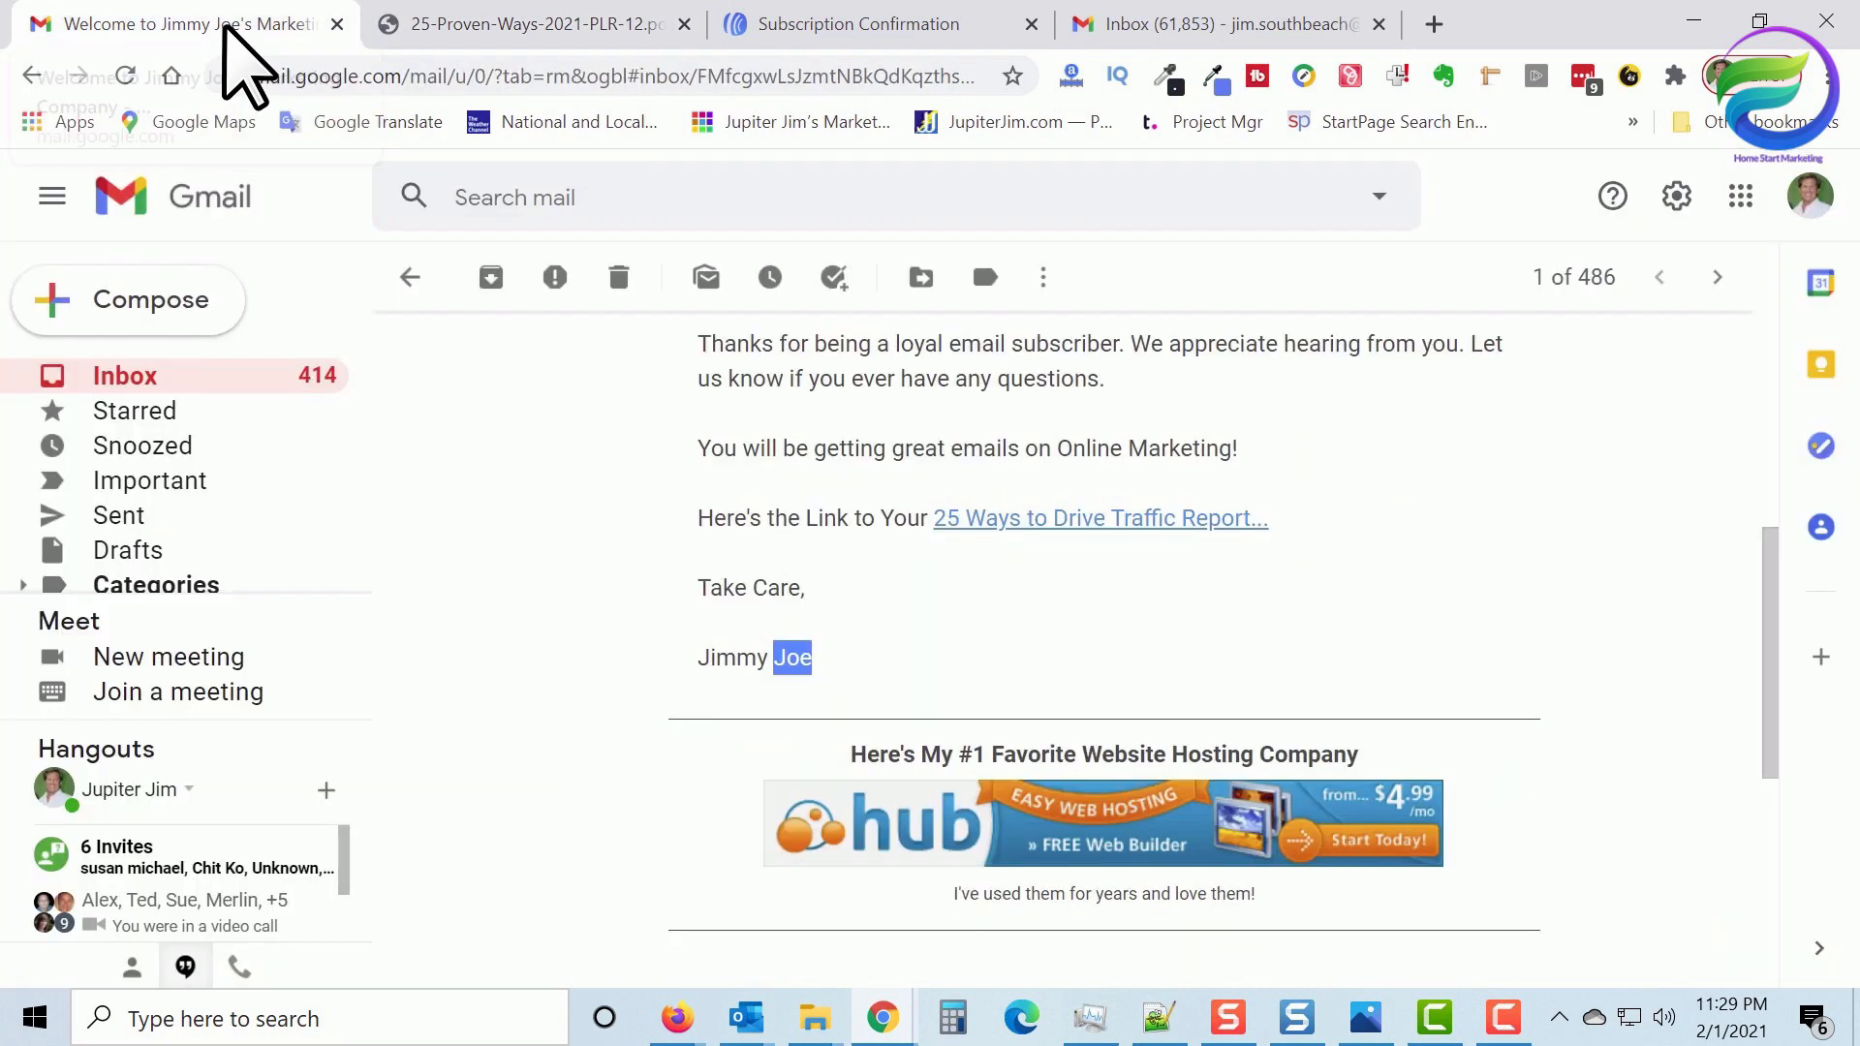
Go back to the welcome e-mail and examine its report link and the website hosting banner below the signature
left_click(217, 31)
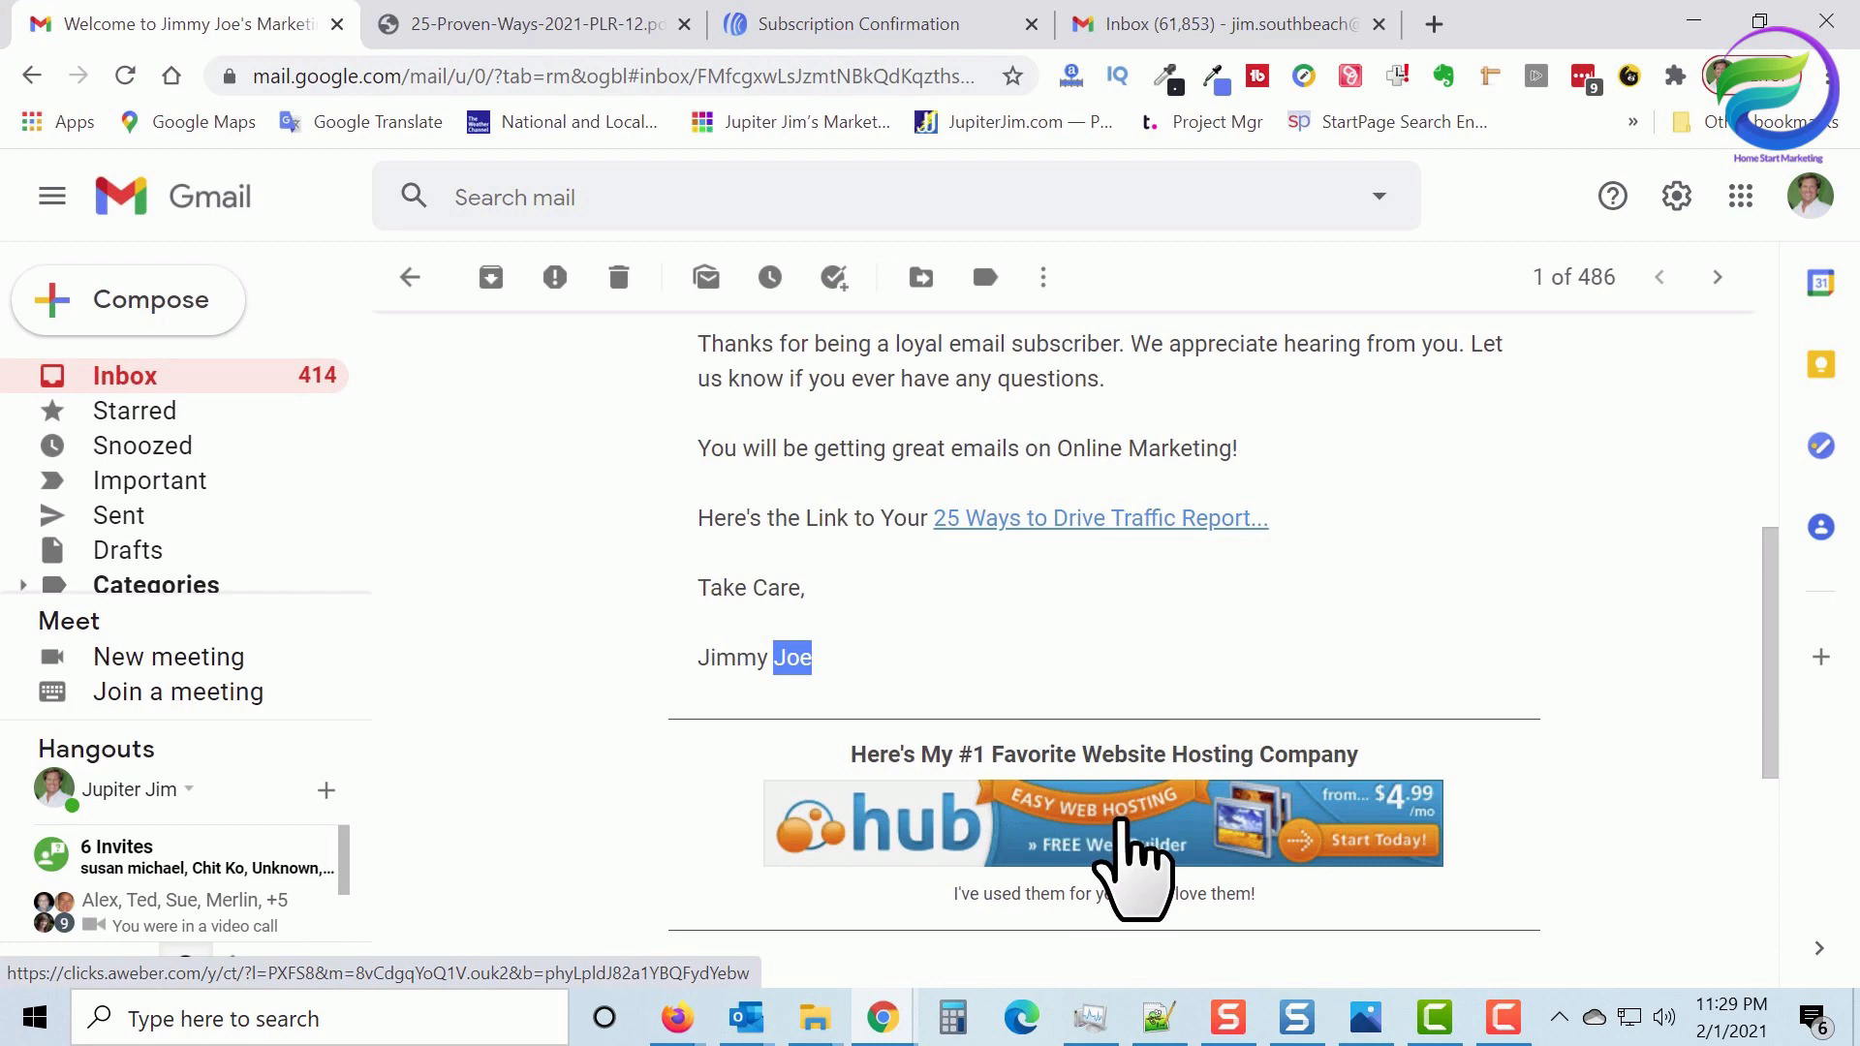
scroll(1123, 853, "up", 6)
scroll(1124, 833, "down", 8)
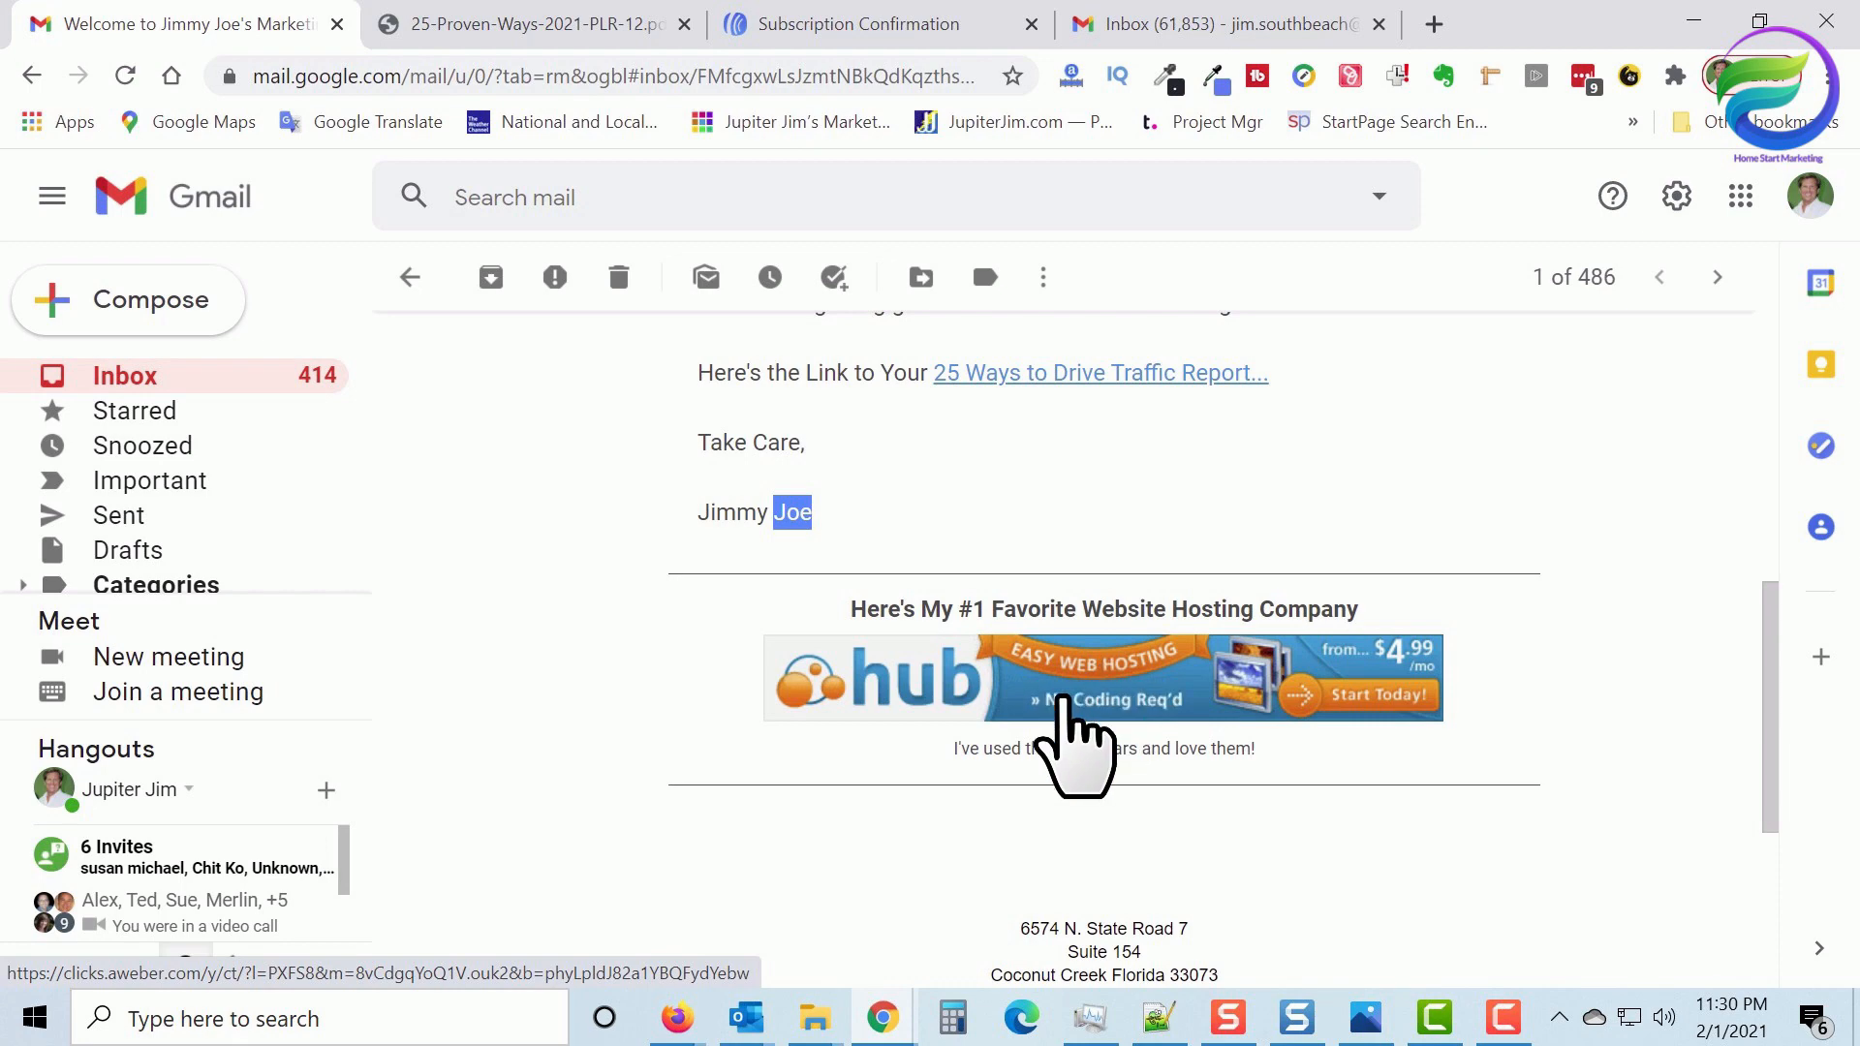
scroll(1063, 699, "up", 6)
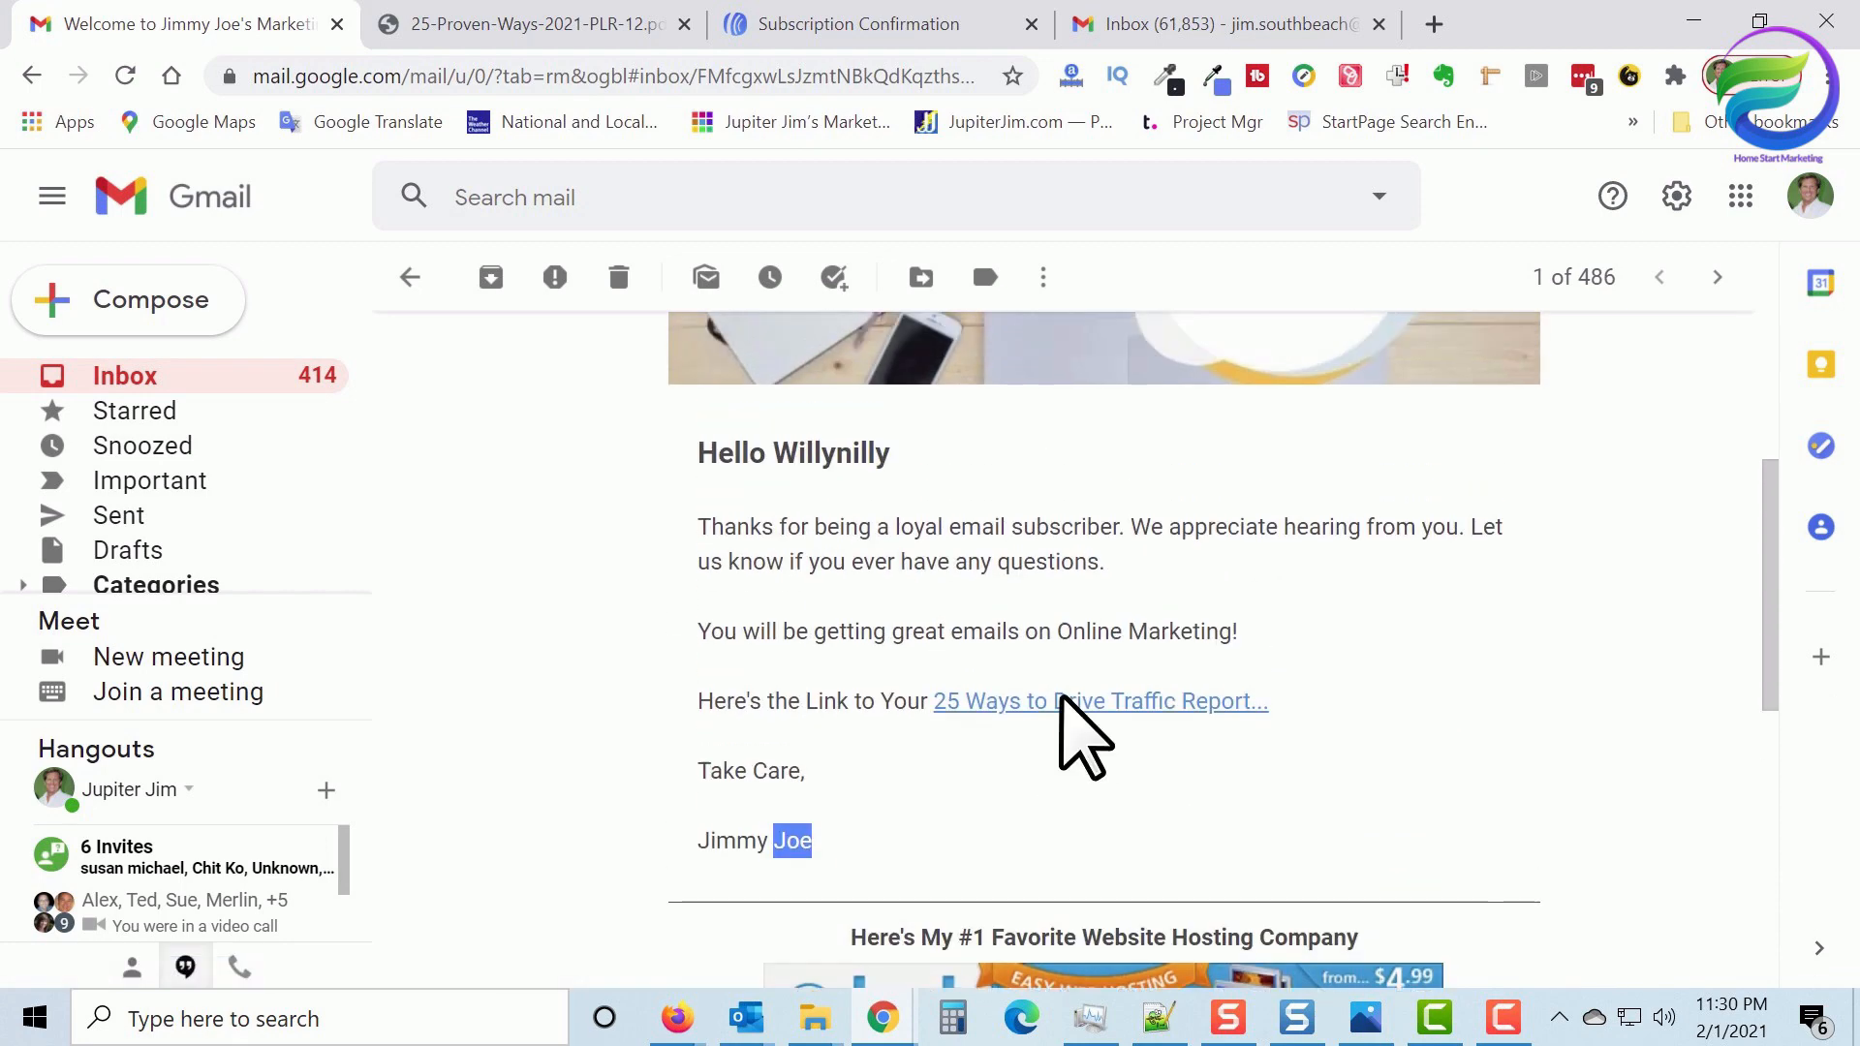
scroll(1061, 697, "down", 3)
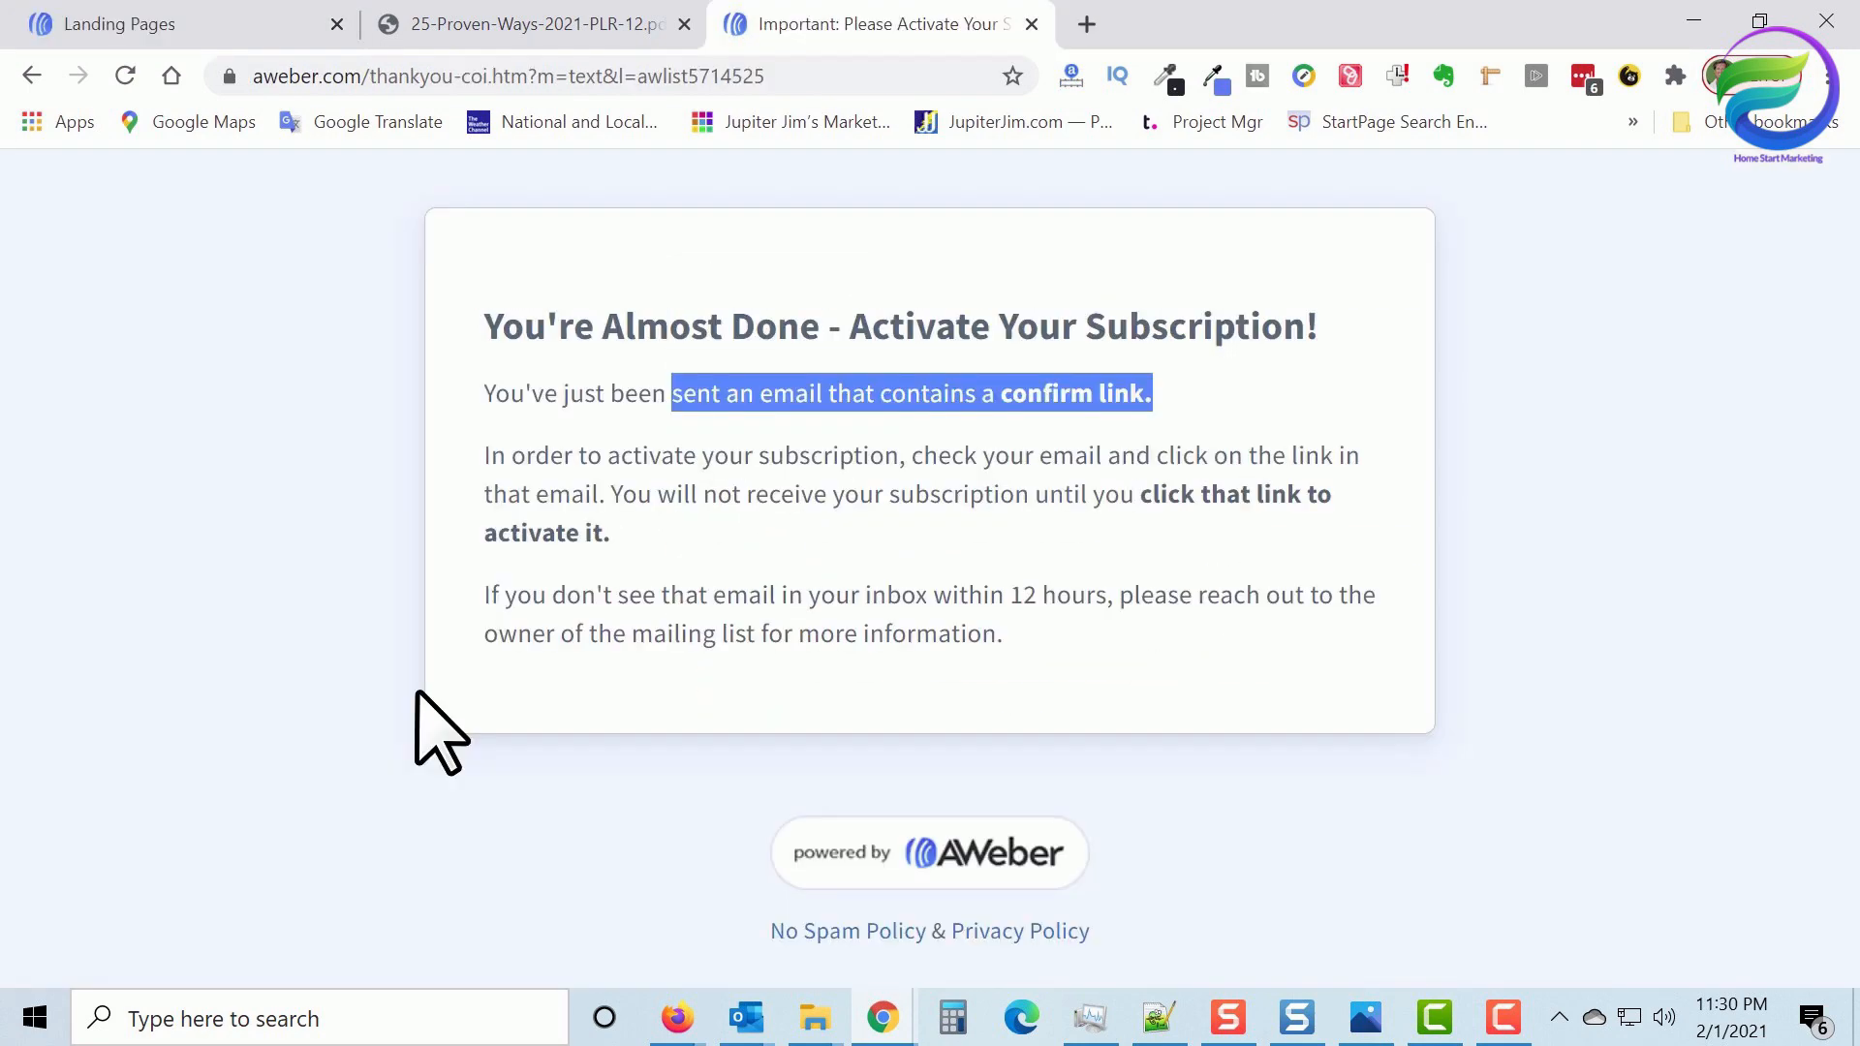
Switch back to AWeber's Landing Pages list for the Traffic Generation Report list and refresh the page
left_click(298, 572)
left_click(118, 21)
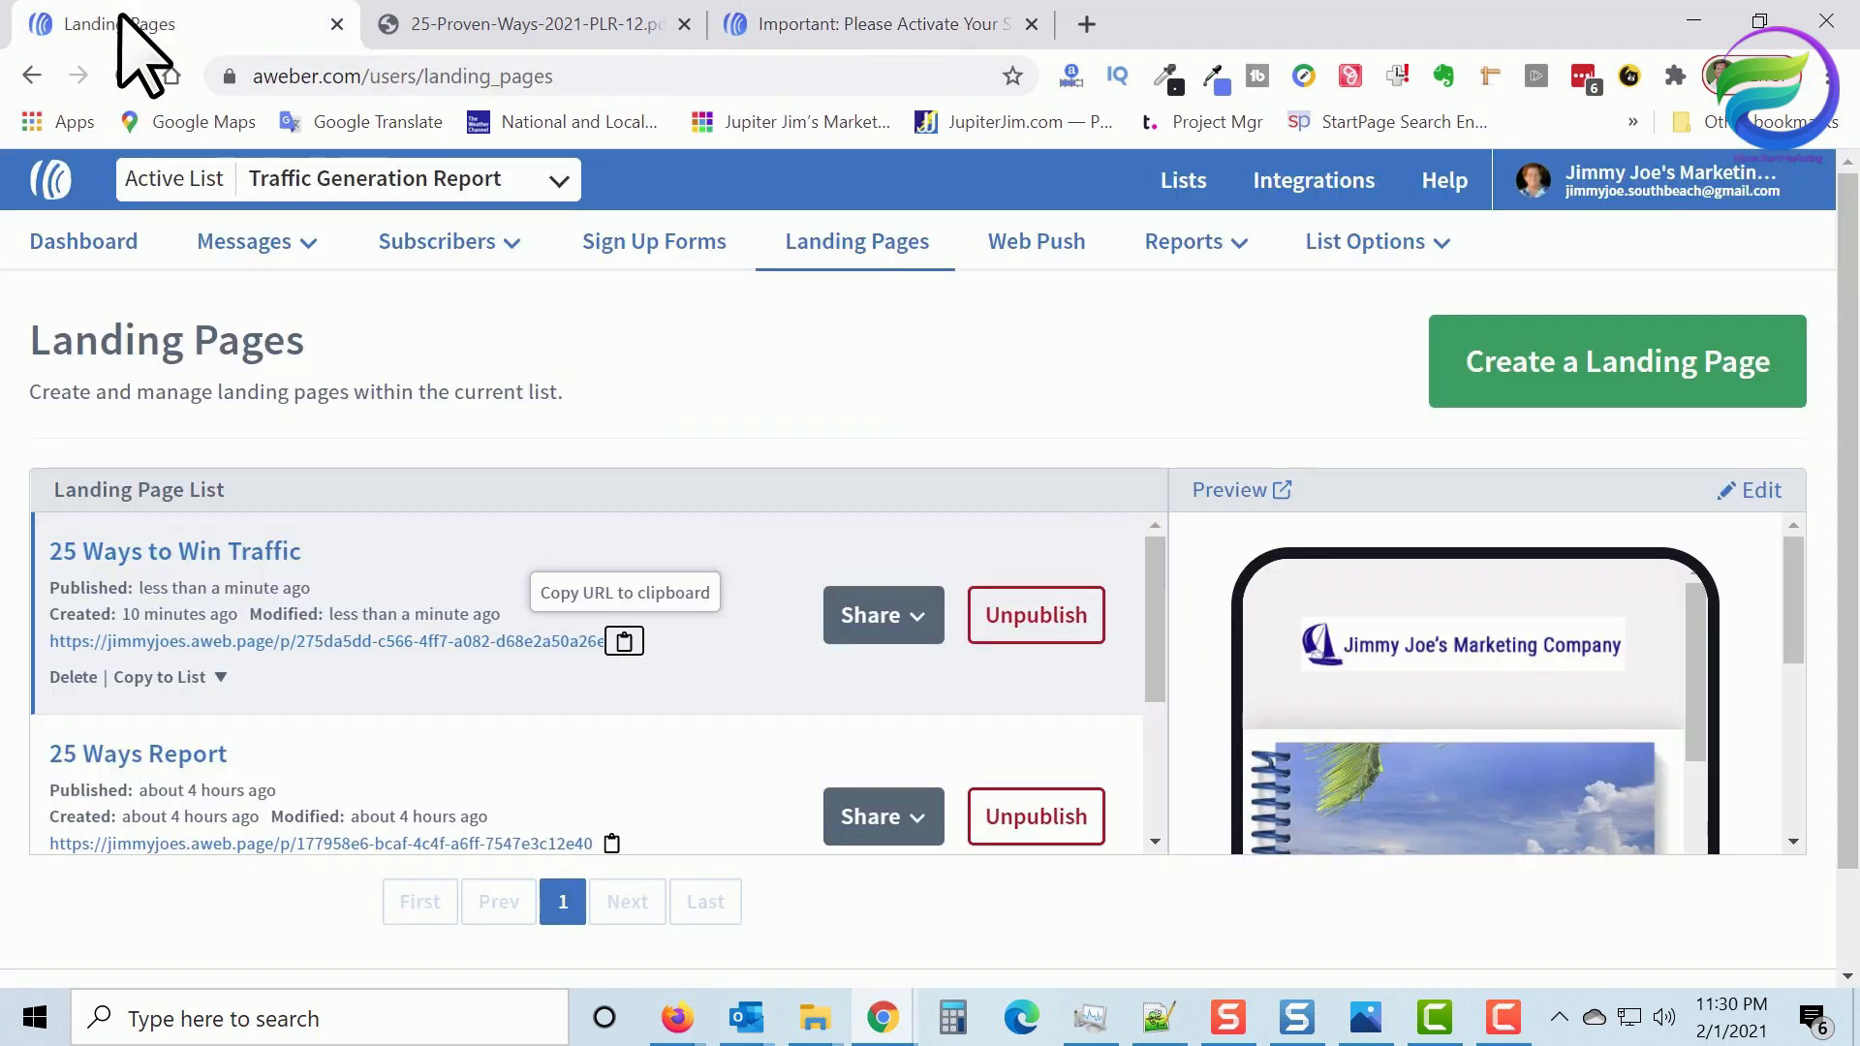
mouse_move(254, 242)
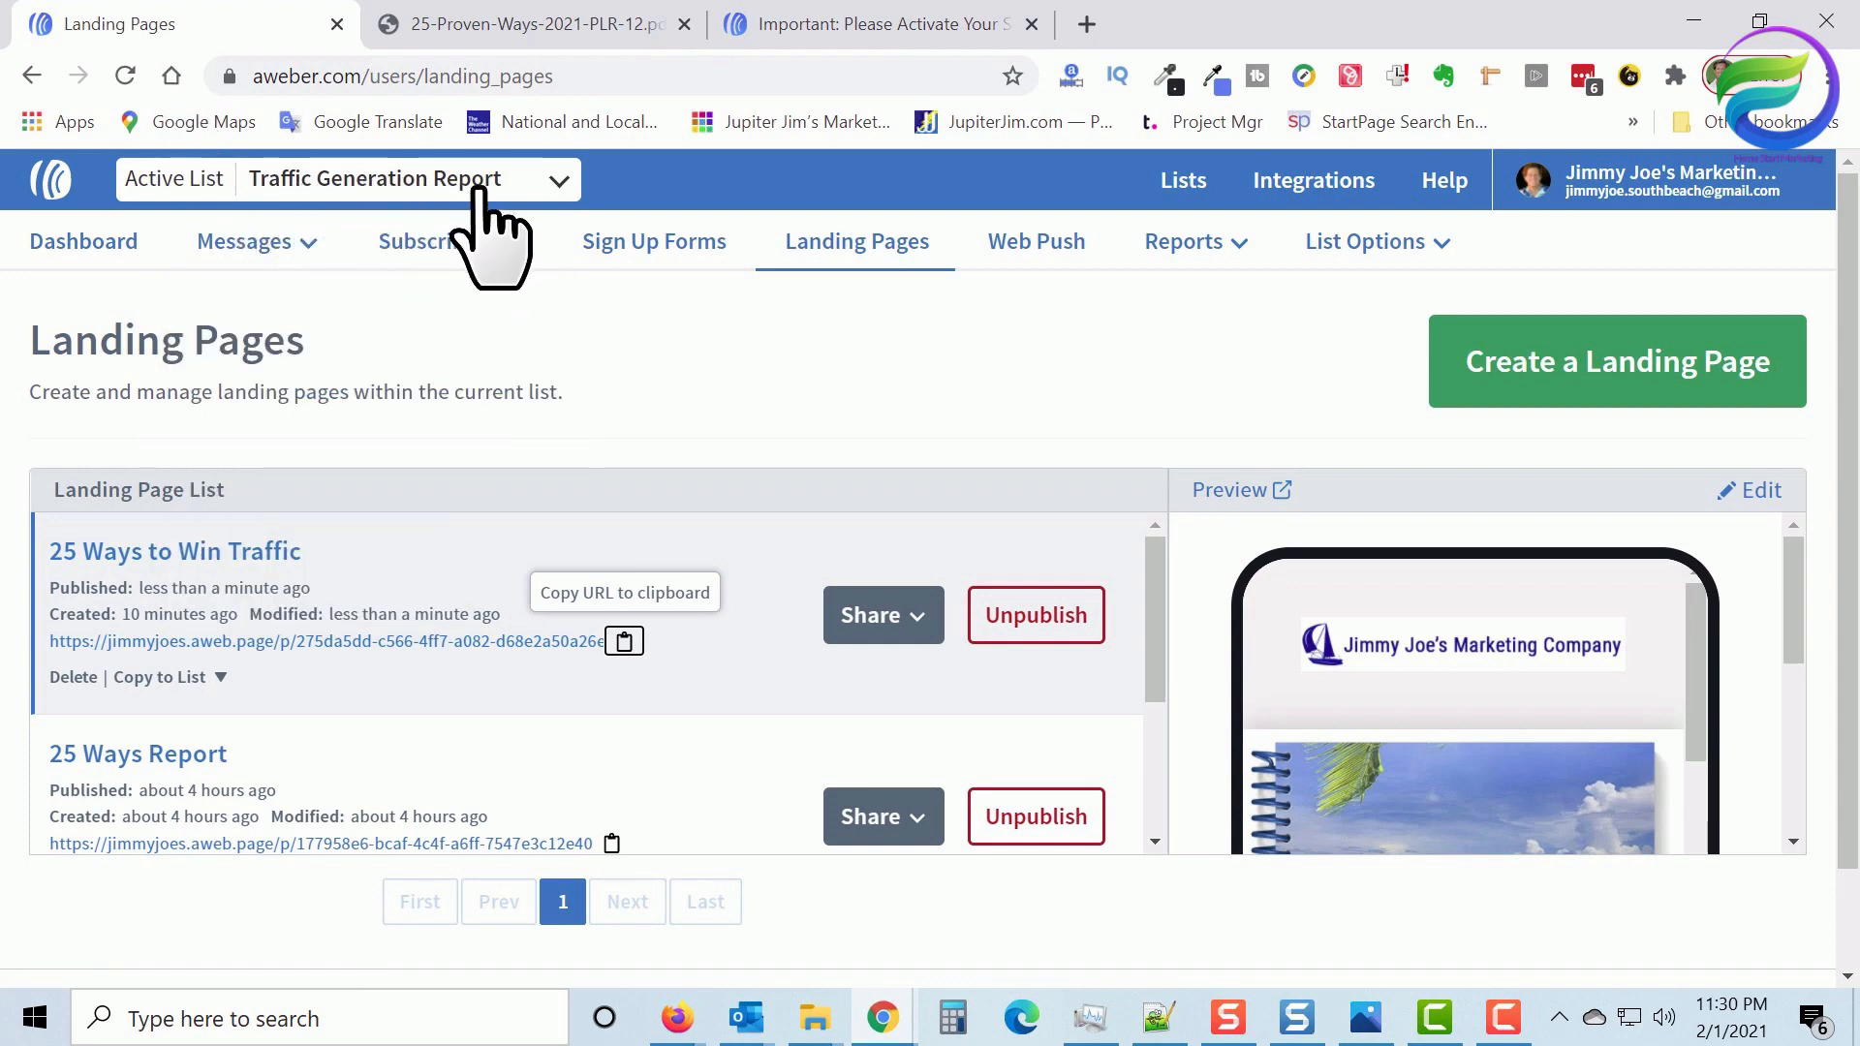
mouse_move(450, 250)
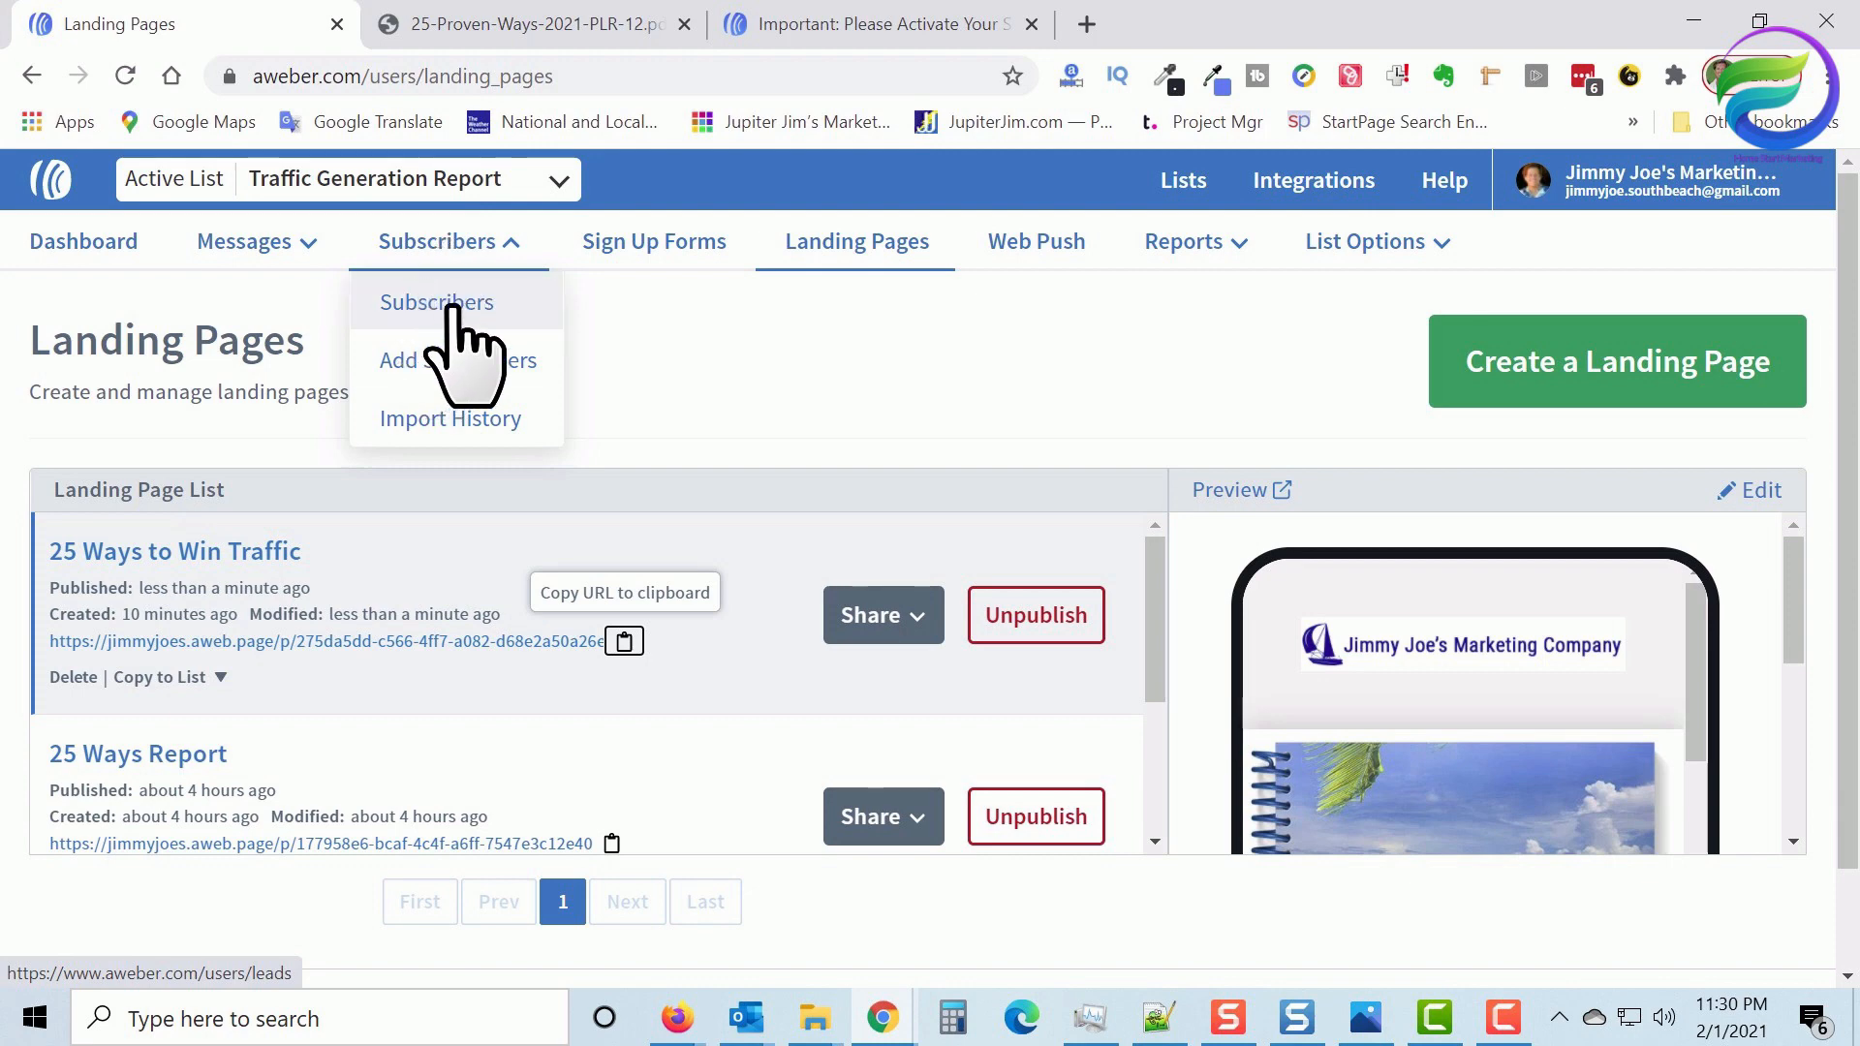
scroll(629, 464, "down", 1)
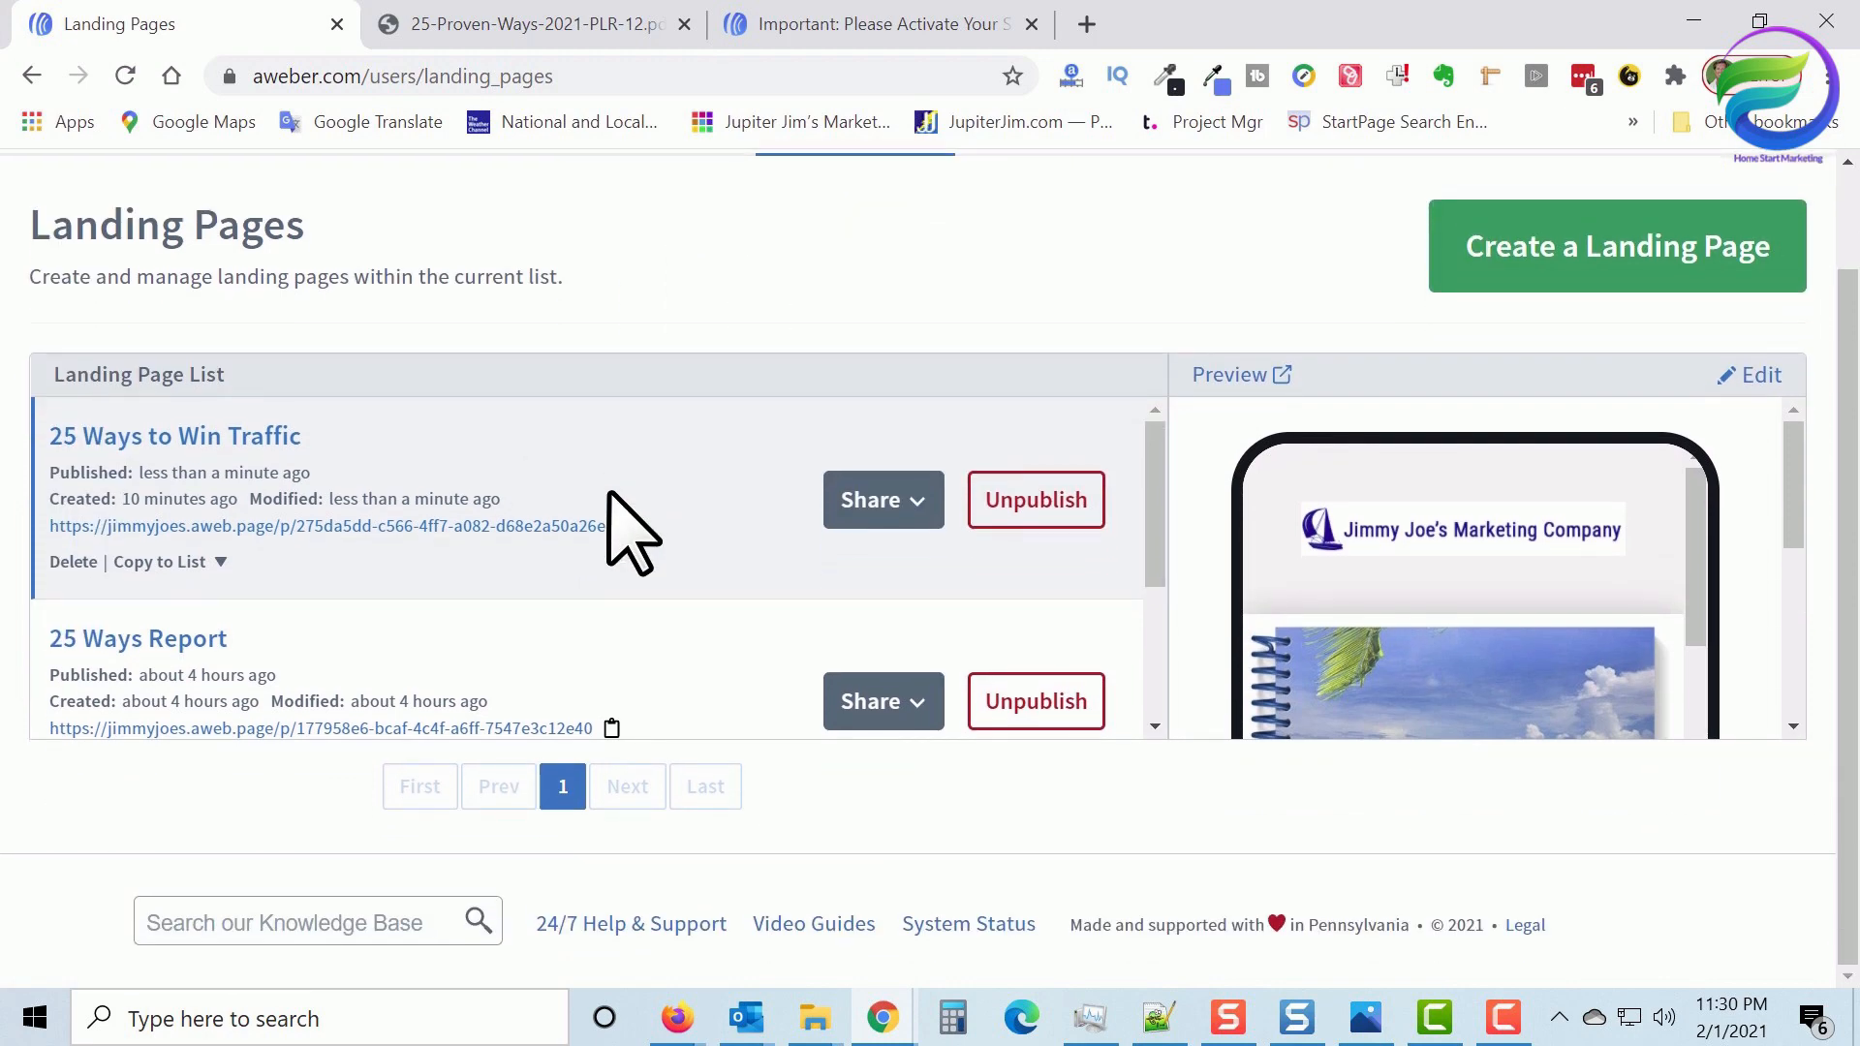
left_click(124, 76)
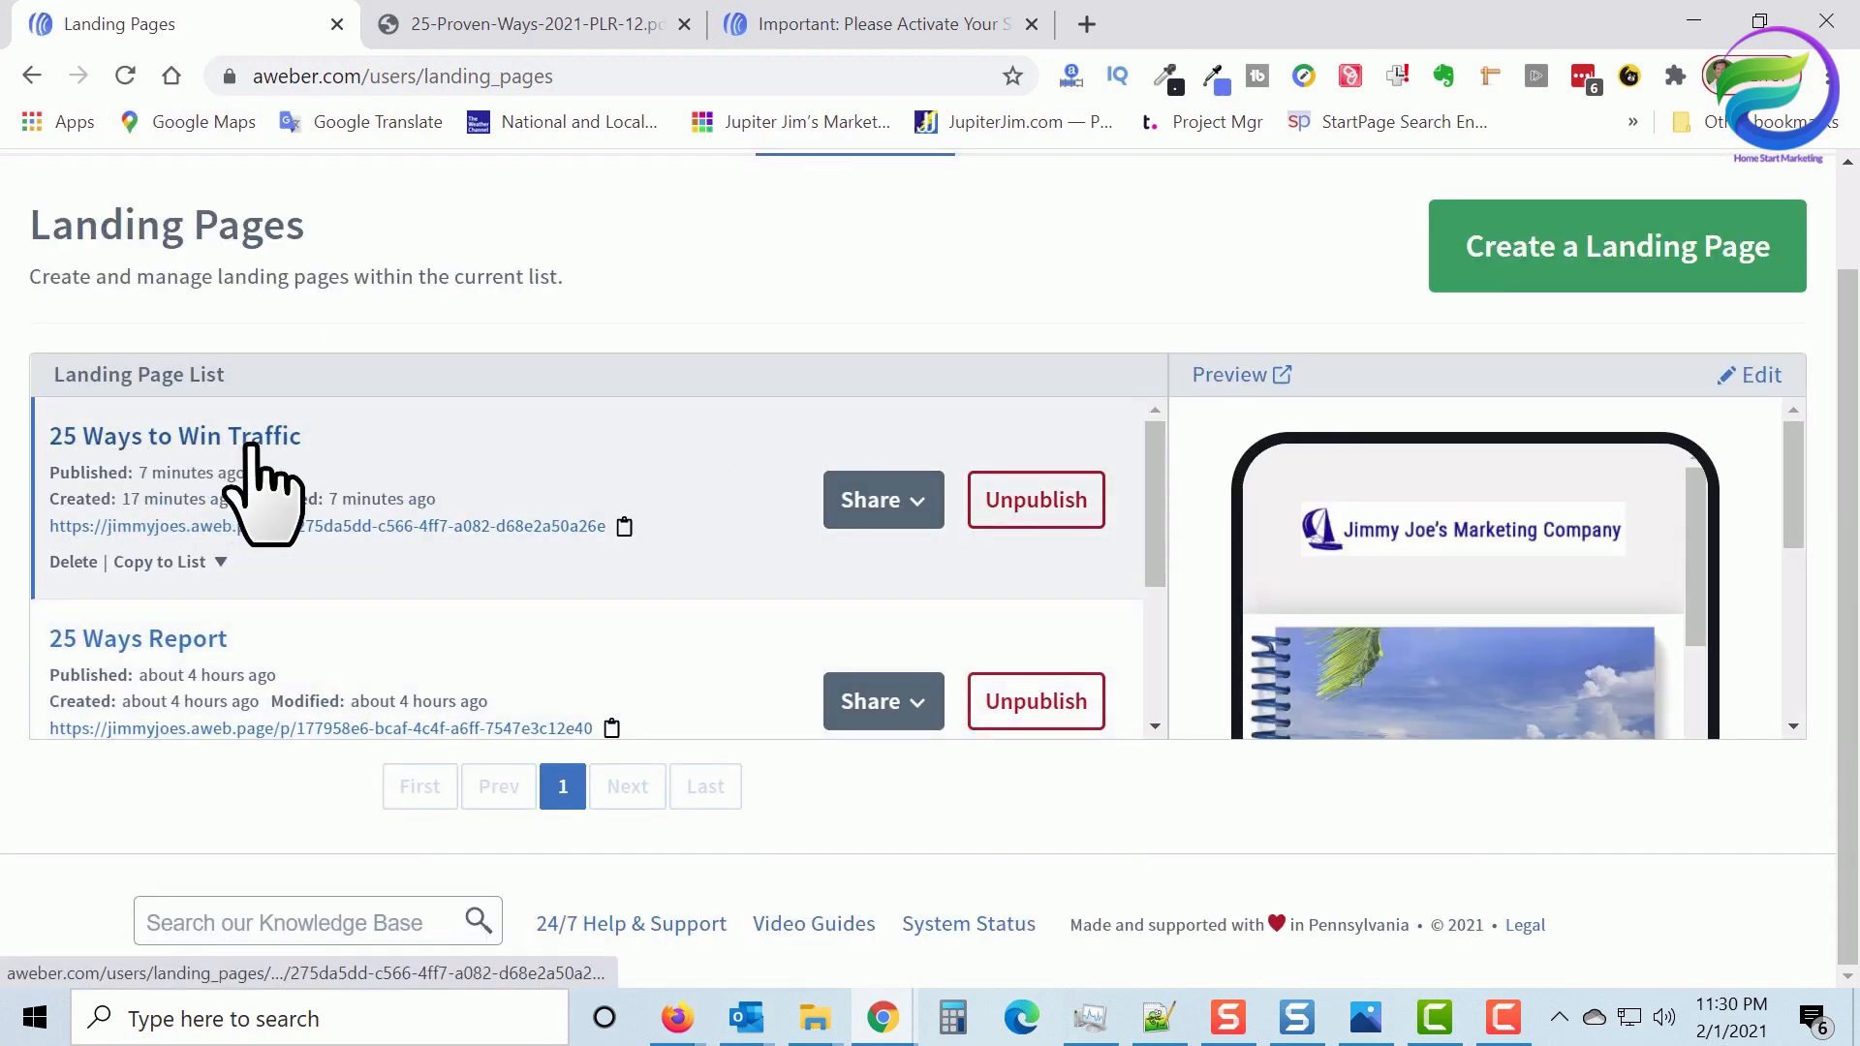
Look over the list's landing pages, and open the Subscribers page to check the newest subscriber's status and sign-up date
scroll(250, 475, "down", 3)
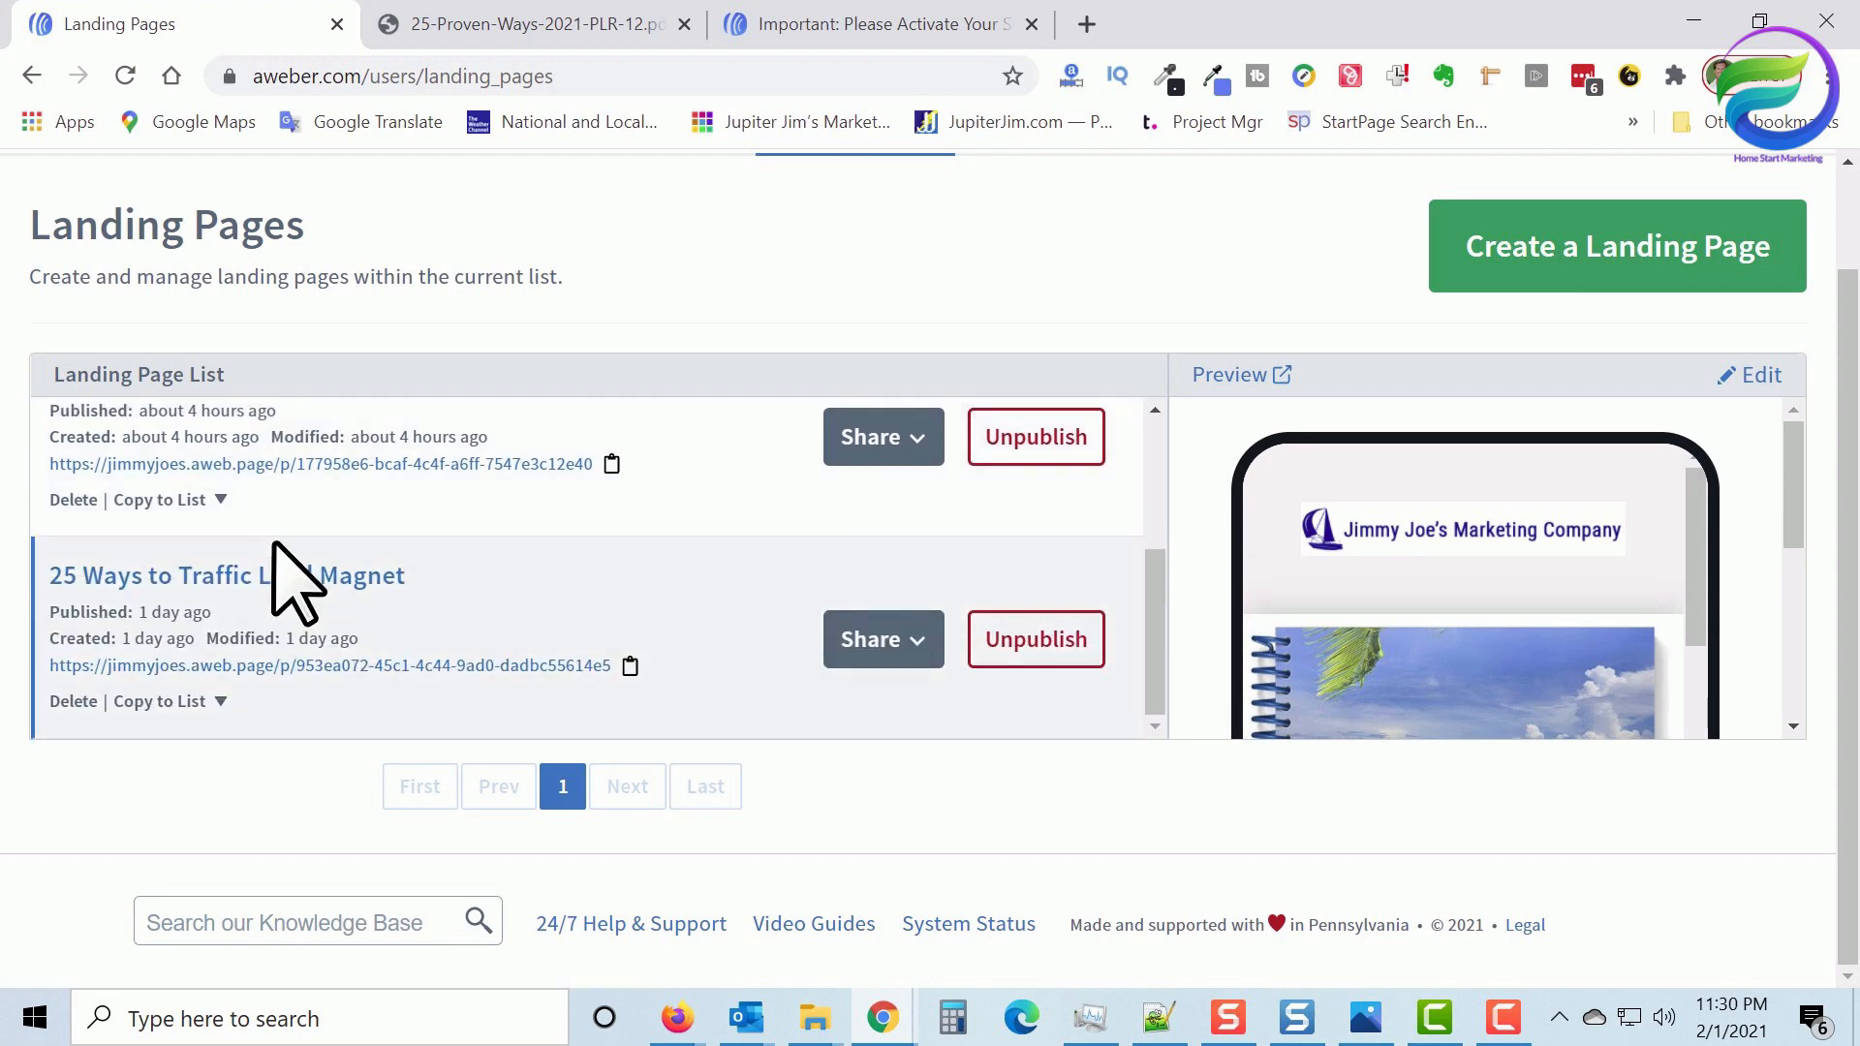
scroll(291, 561, "up", 3)
scroll(332, 539, "up", 2)
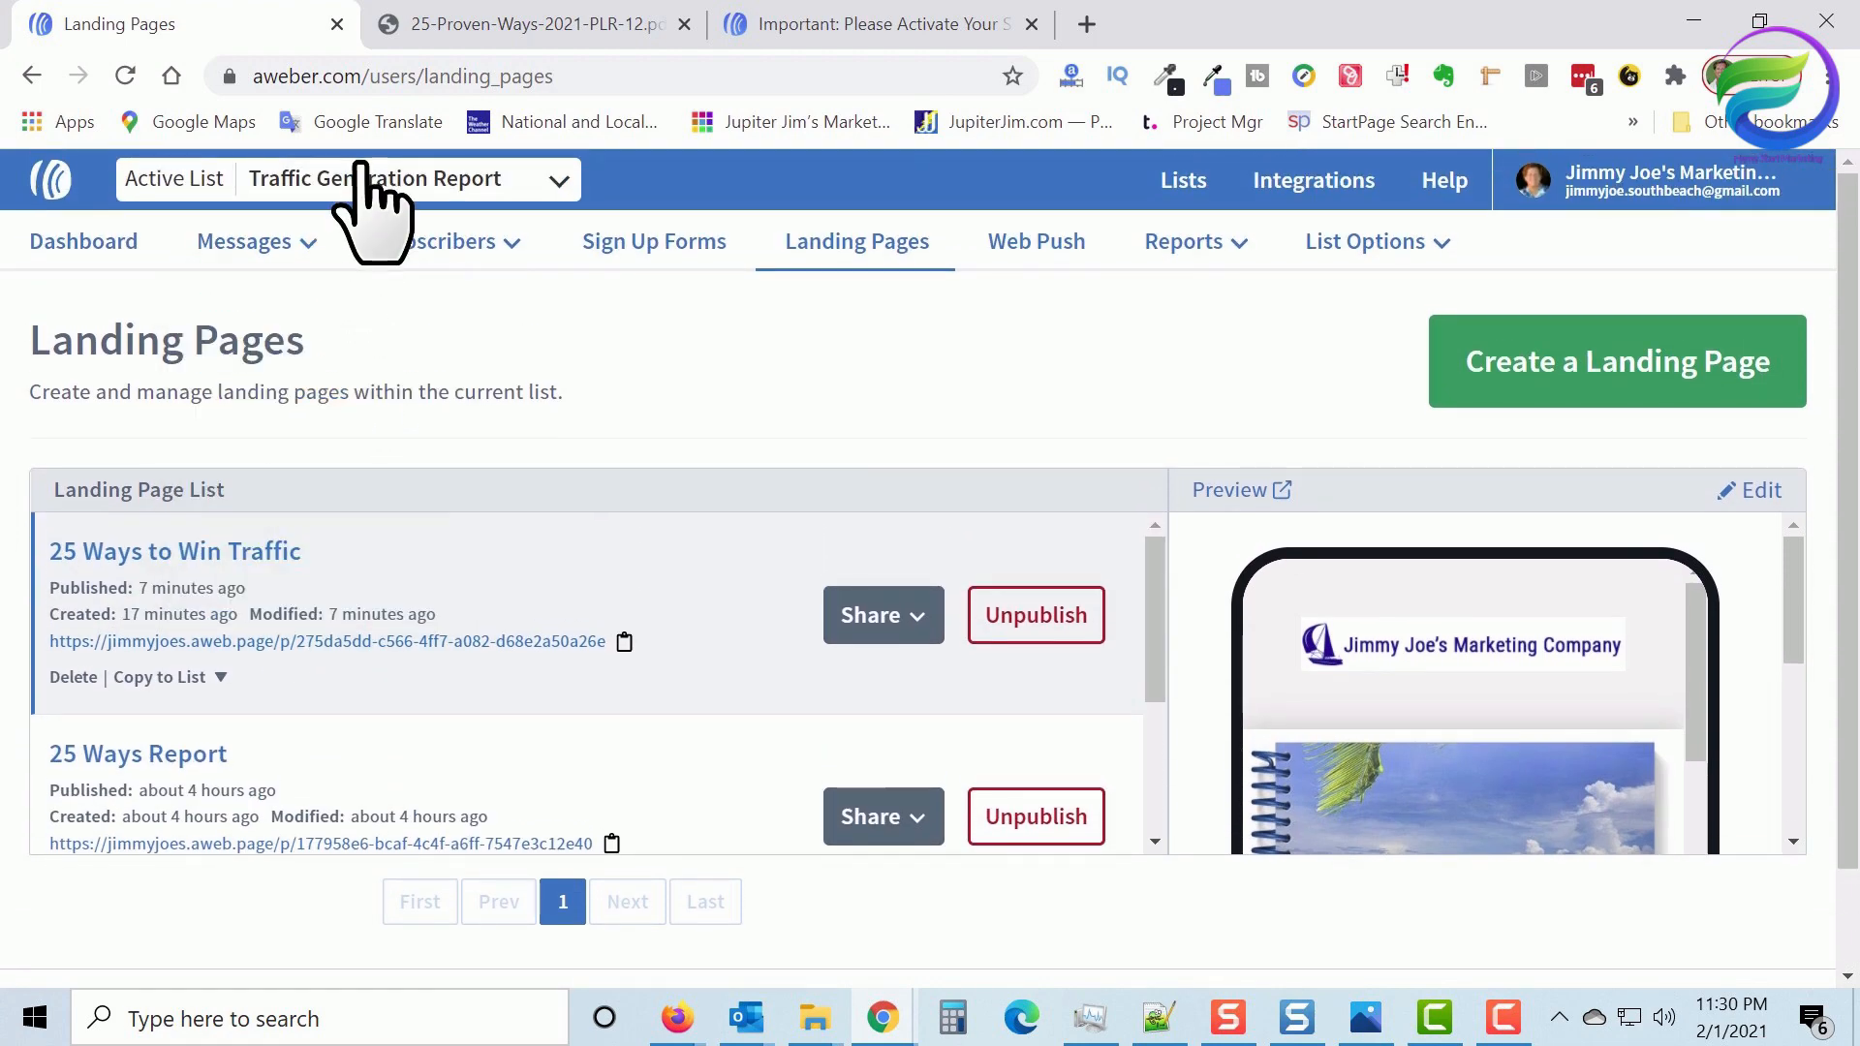
left_click(441, 242)
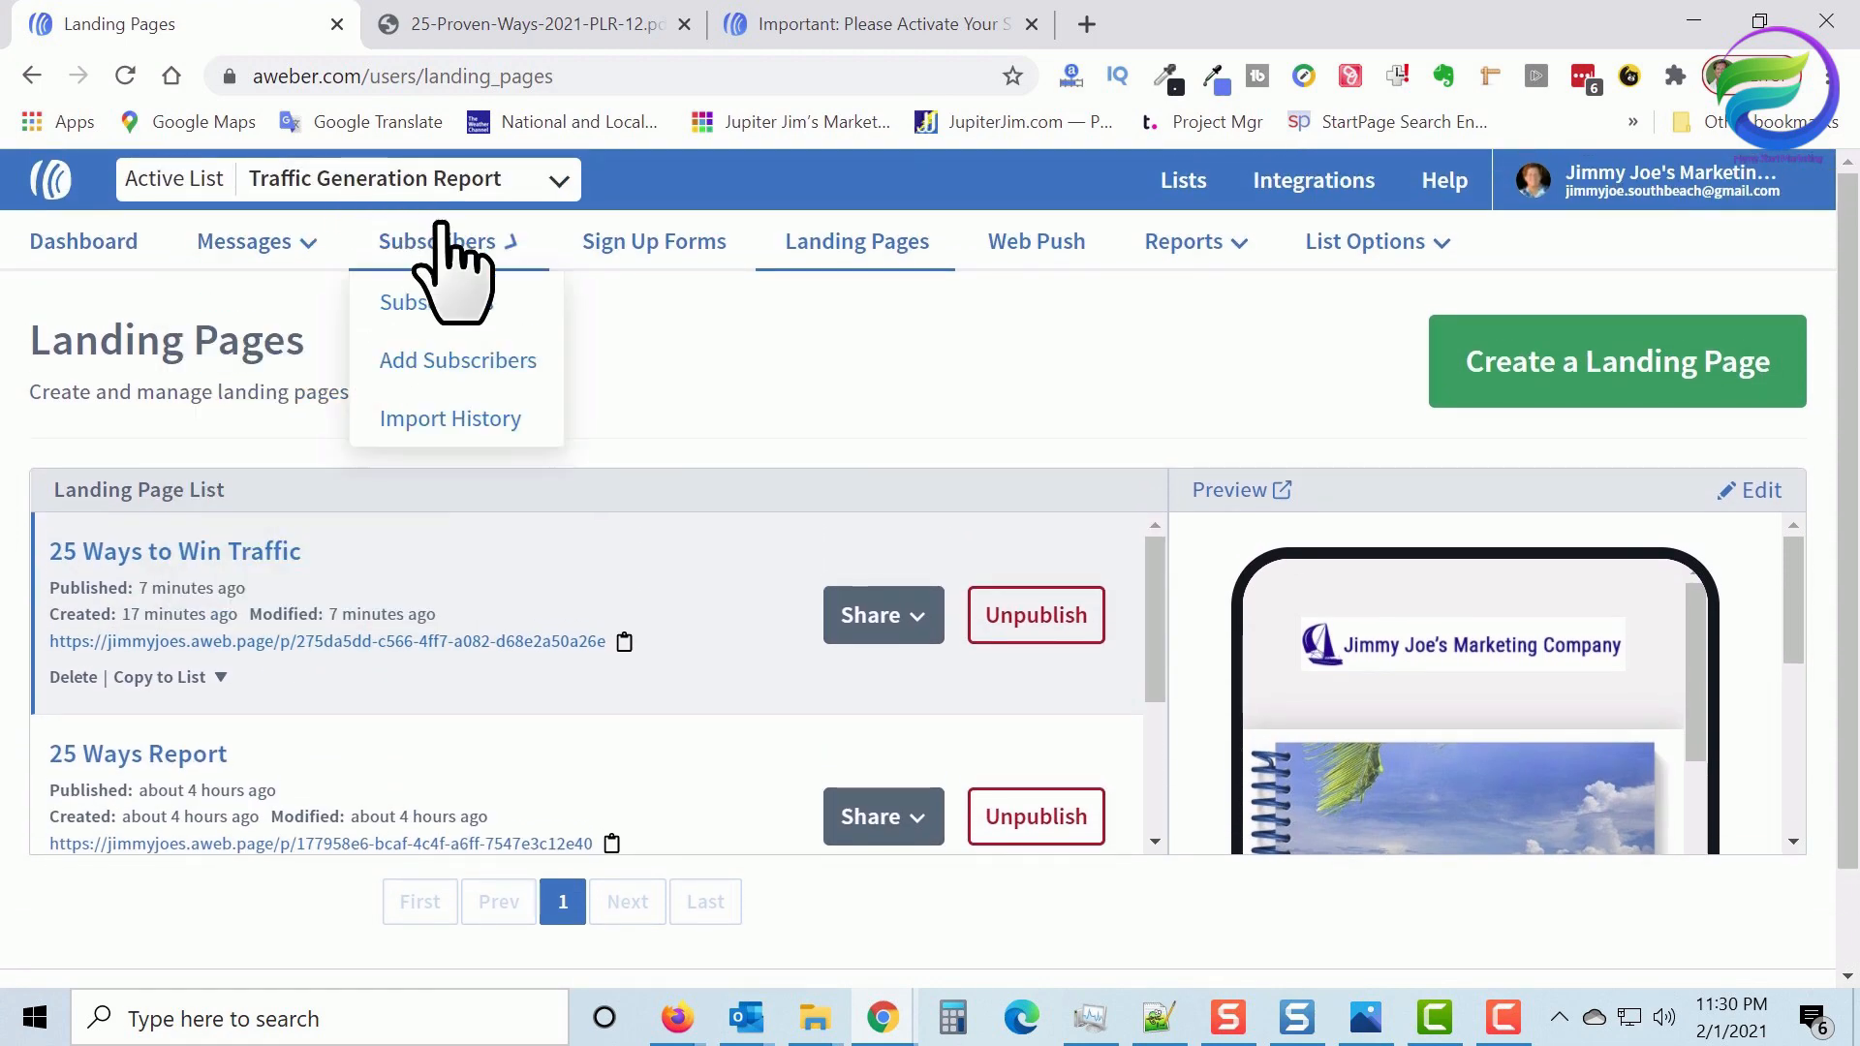
left_click(453, 301)
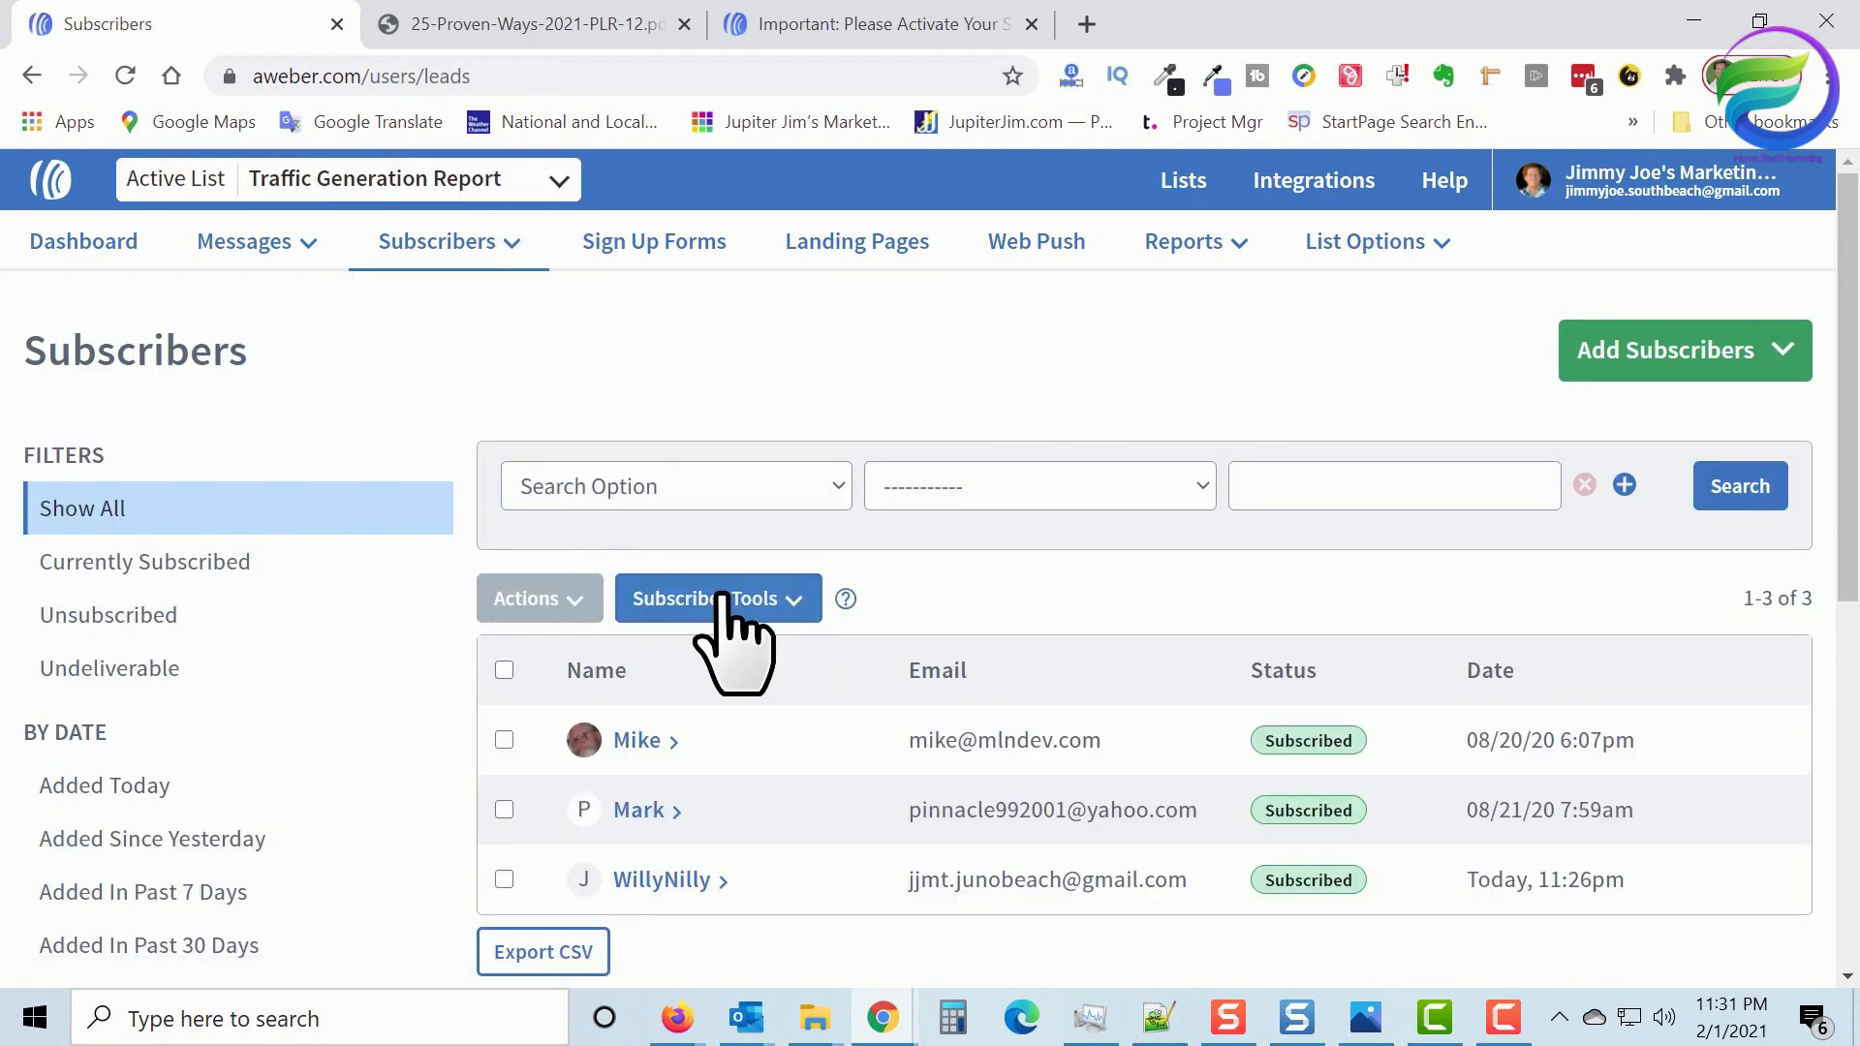
scroll(756, 639, "down", 3)
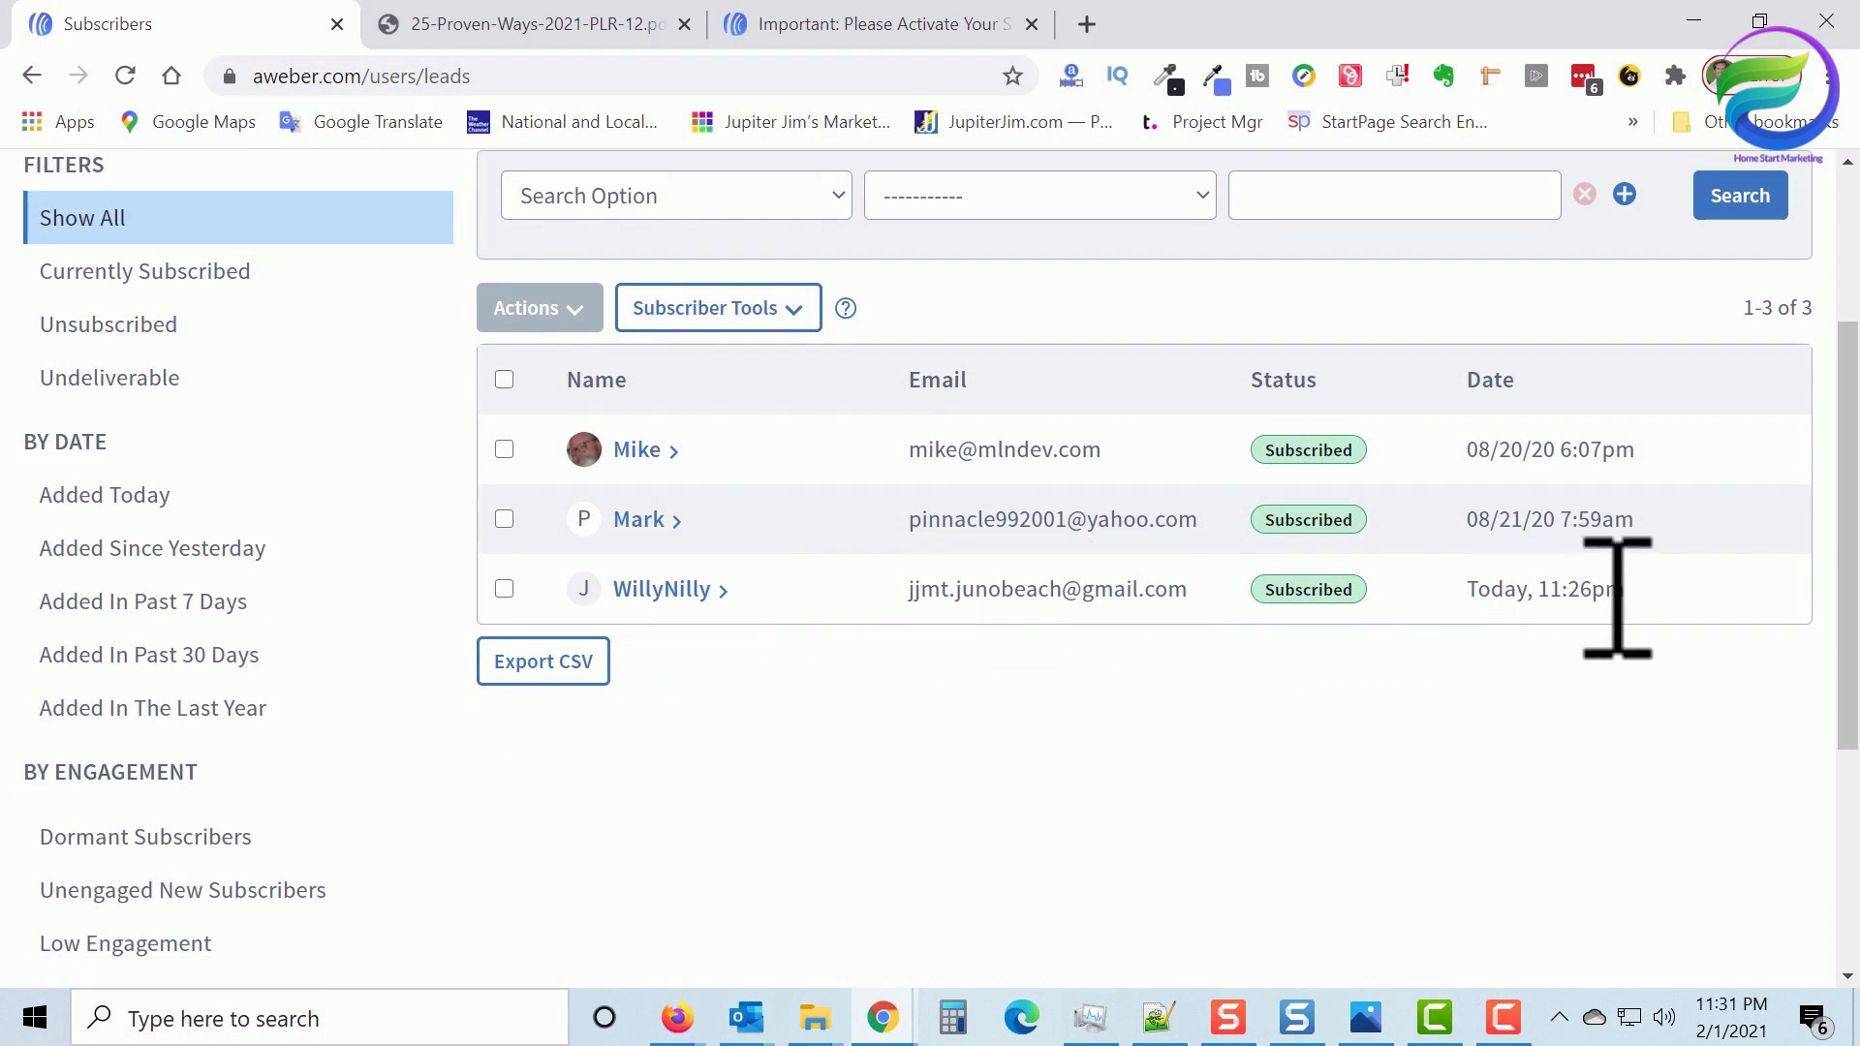
scroll(920, 770, "up", 3)
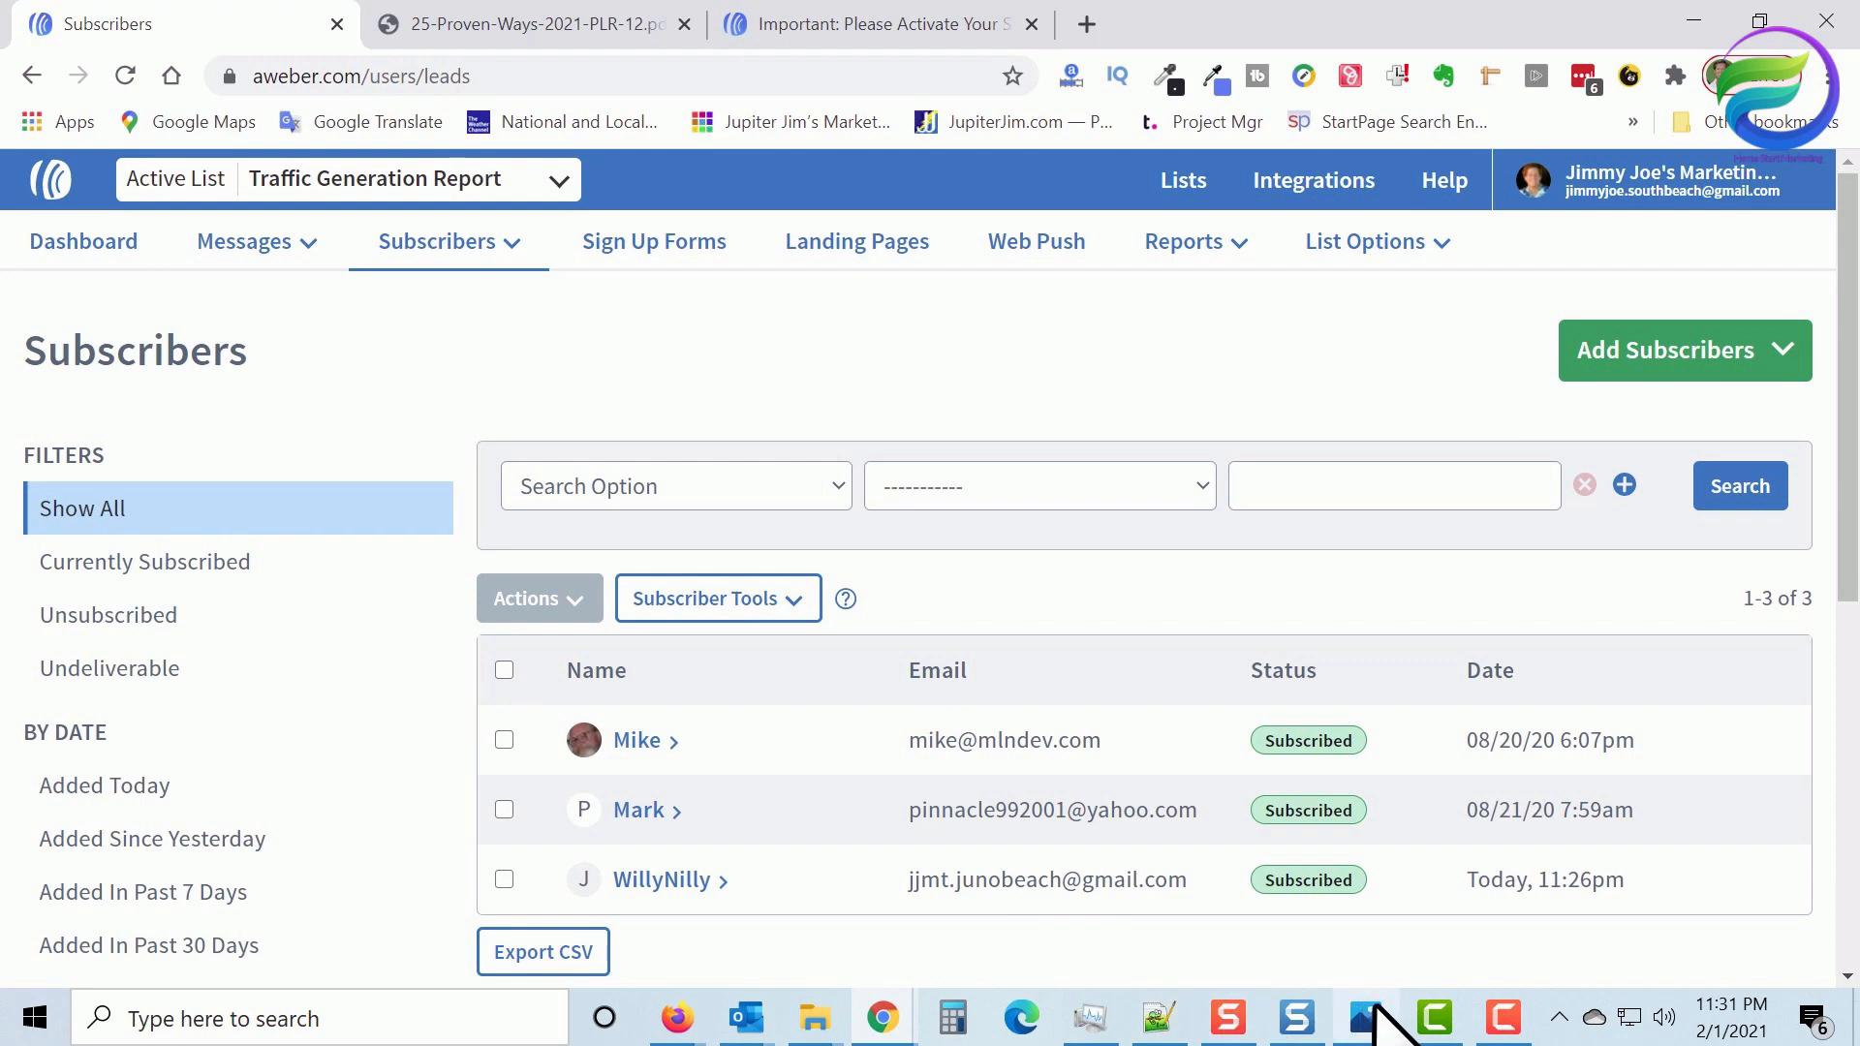
Switch to the Photos app, review the AWeber Email Campaign flow chart, and advance to the "Opt-in Funnel using AWeber Landing Pages" diagram
mouse_move(1368, 1025)
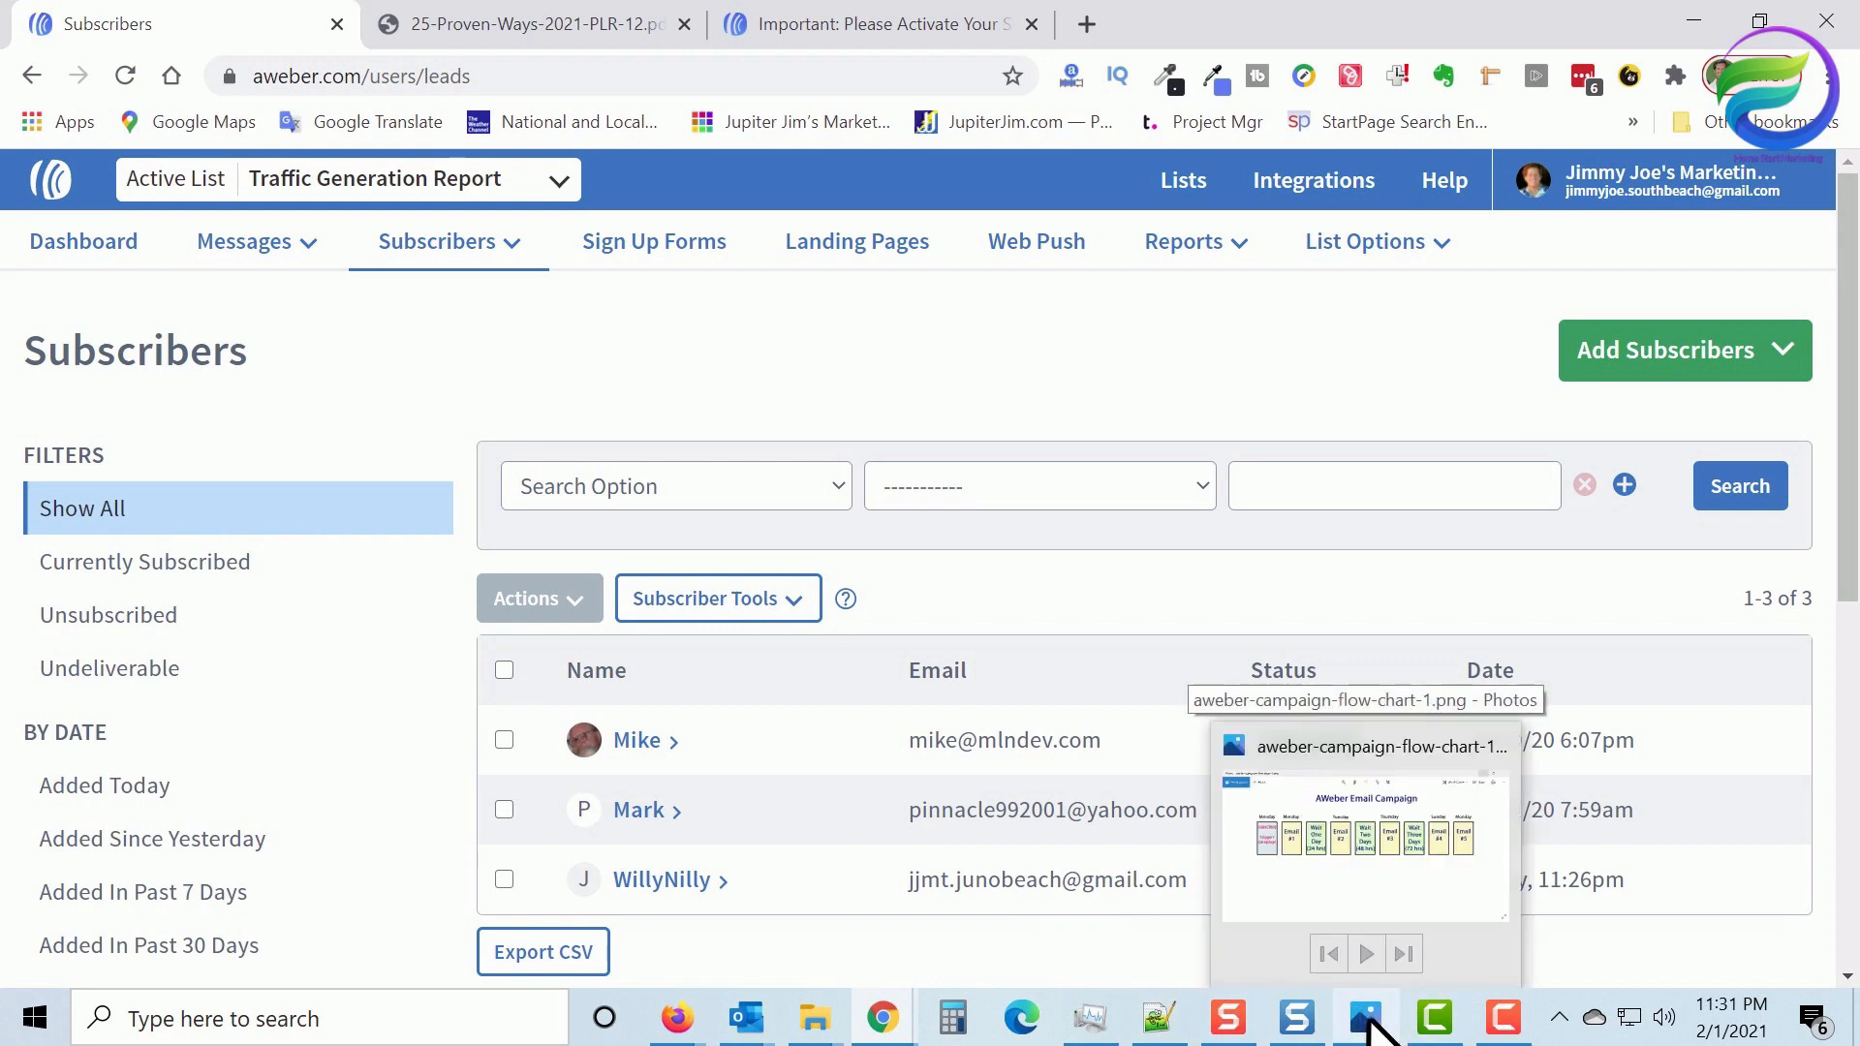
left_click(1365, 833)
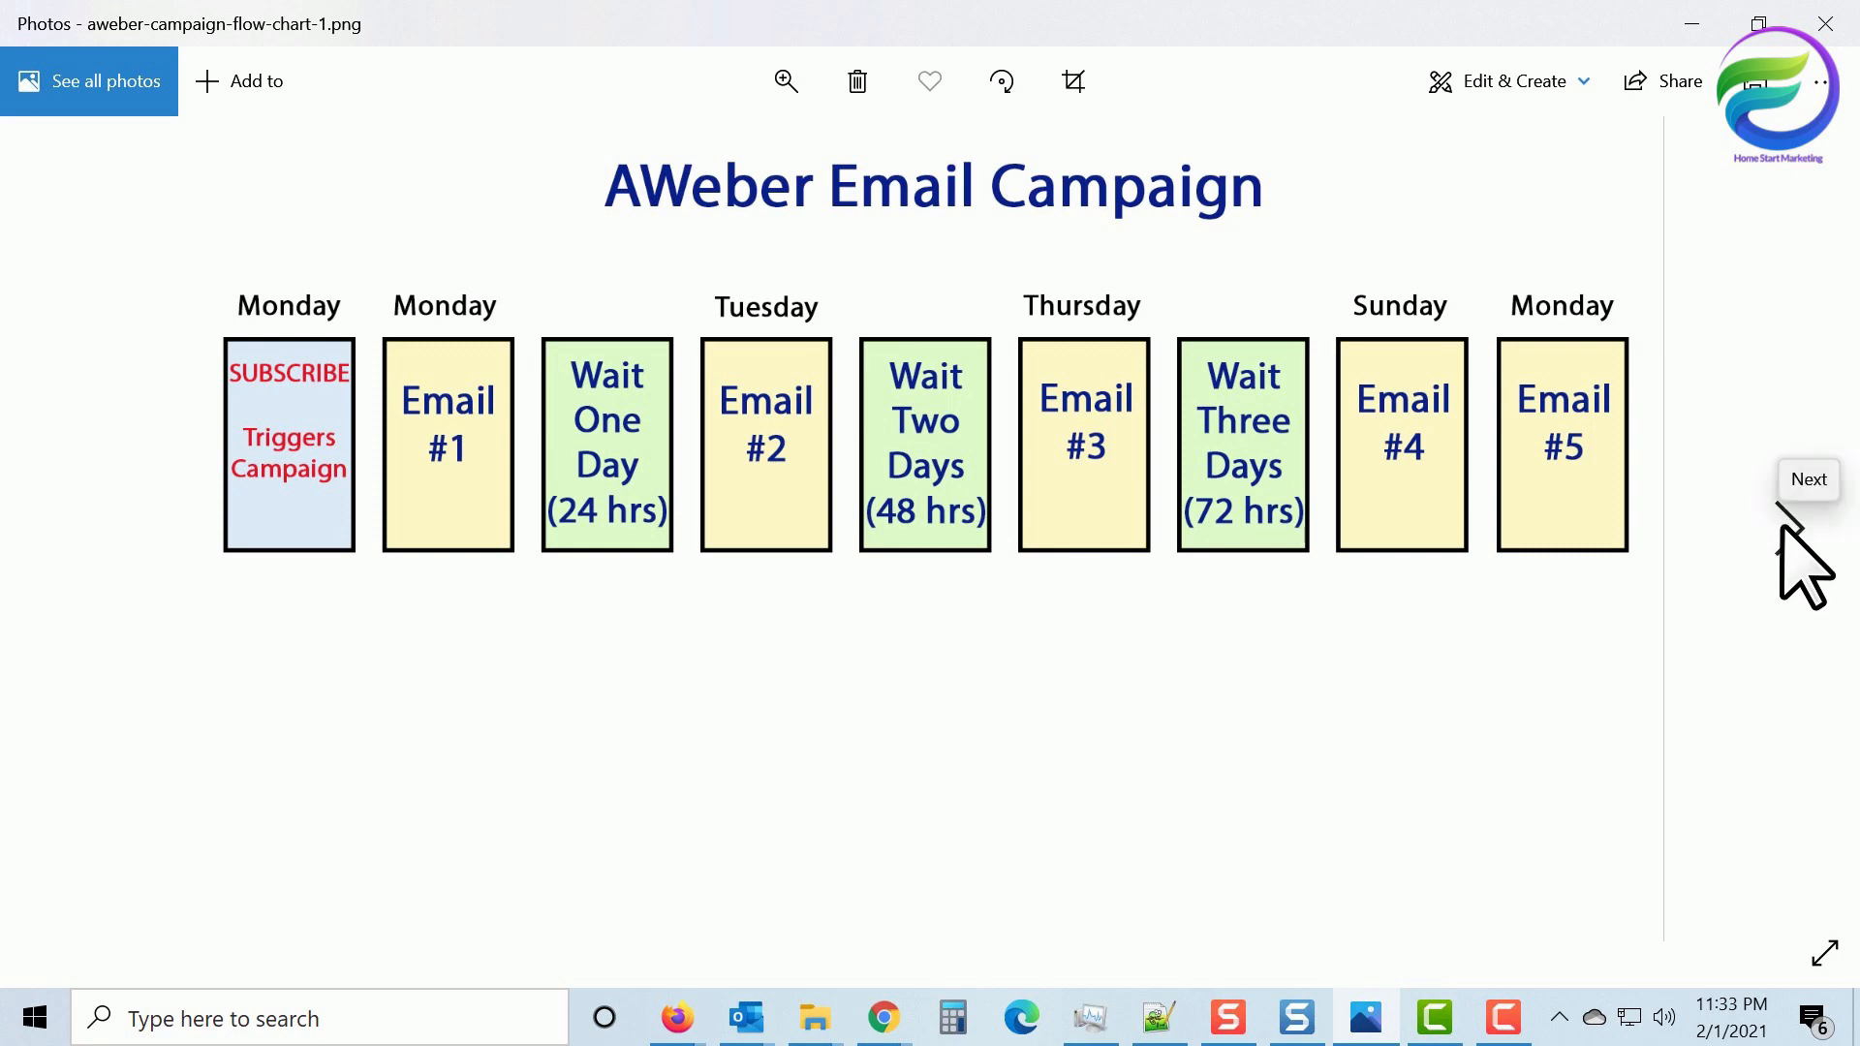
left_click(1796, 531)
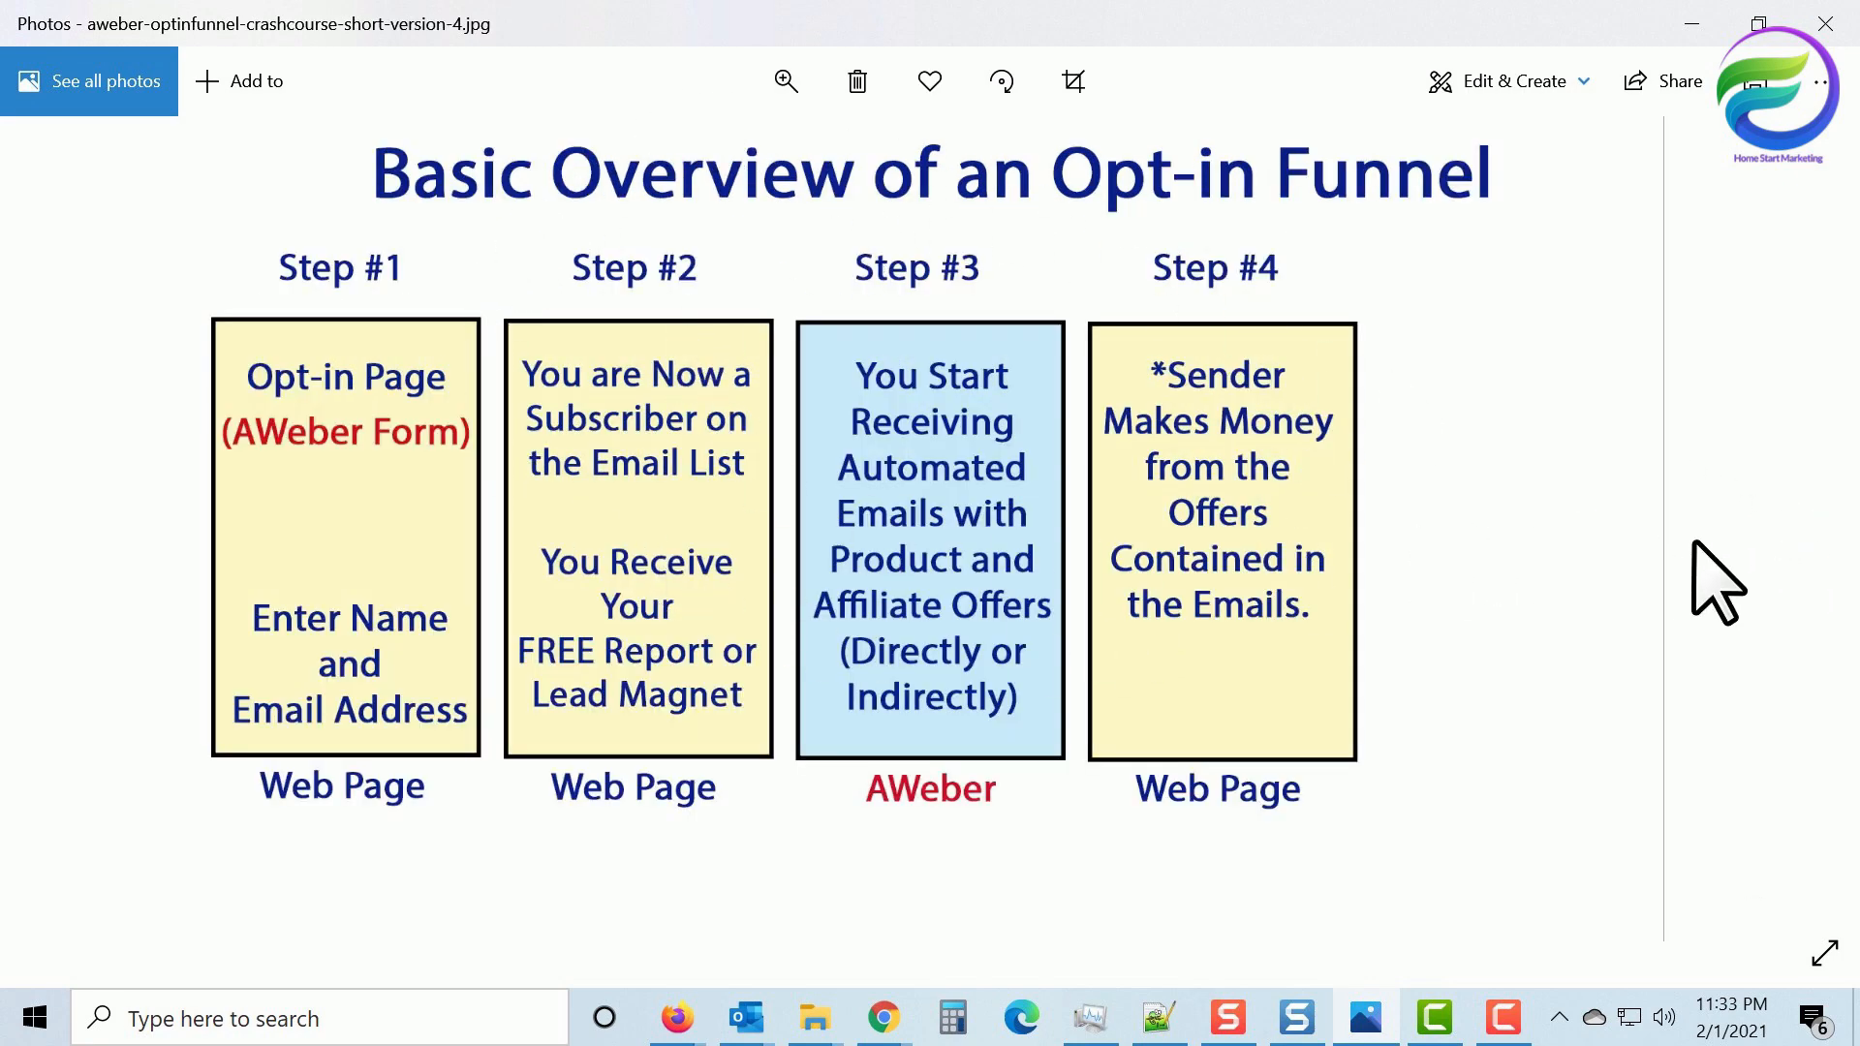
left_click(1783, 538)
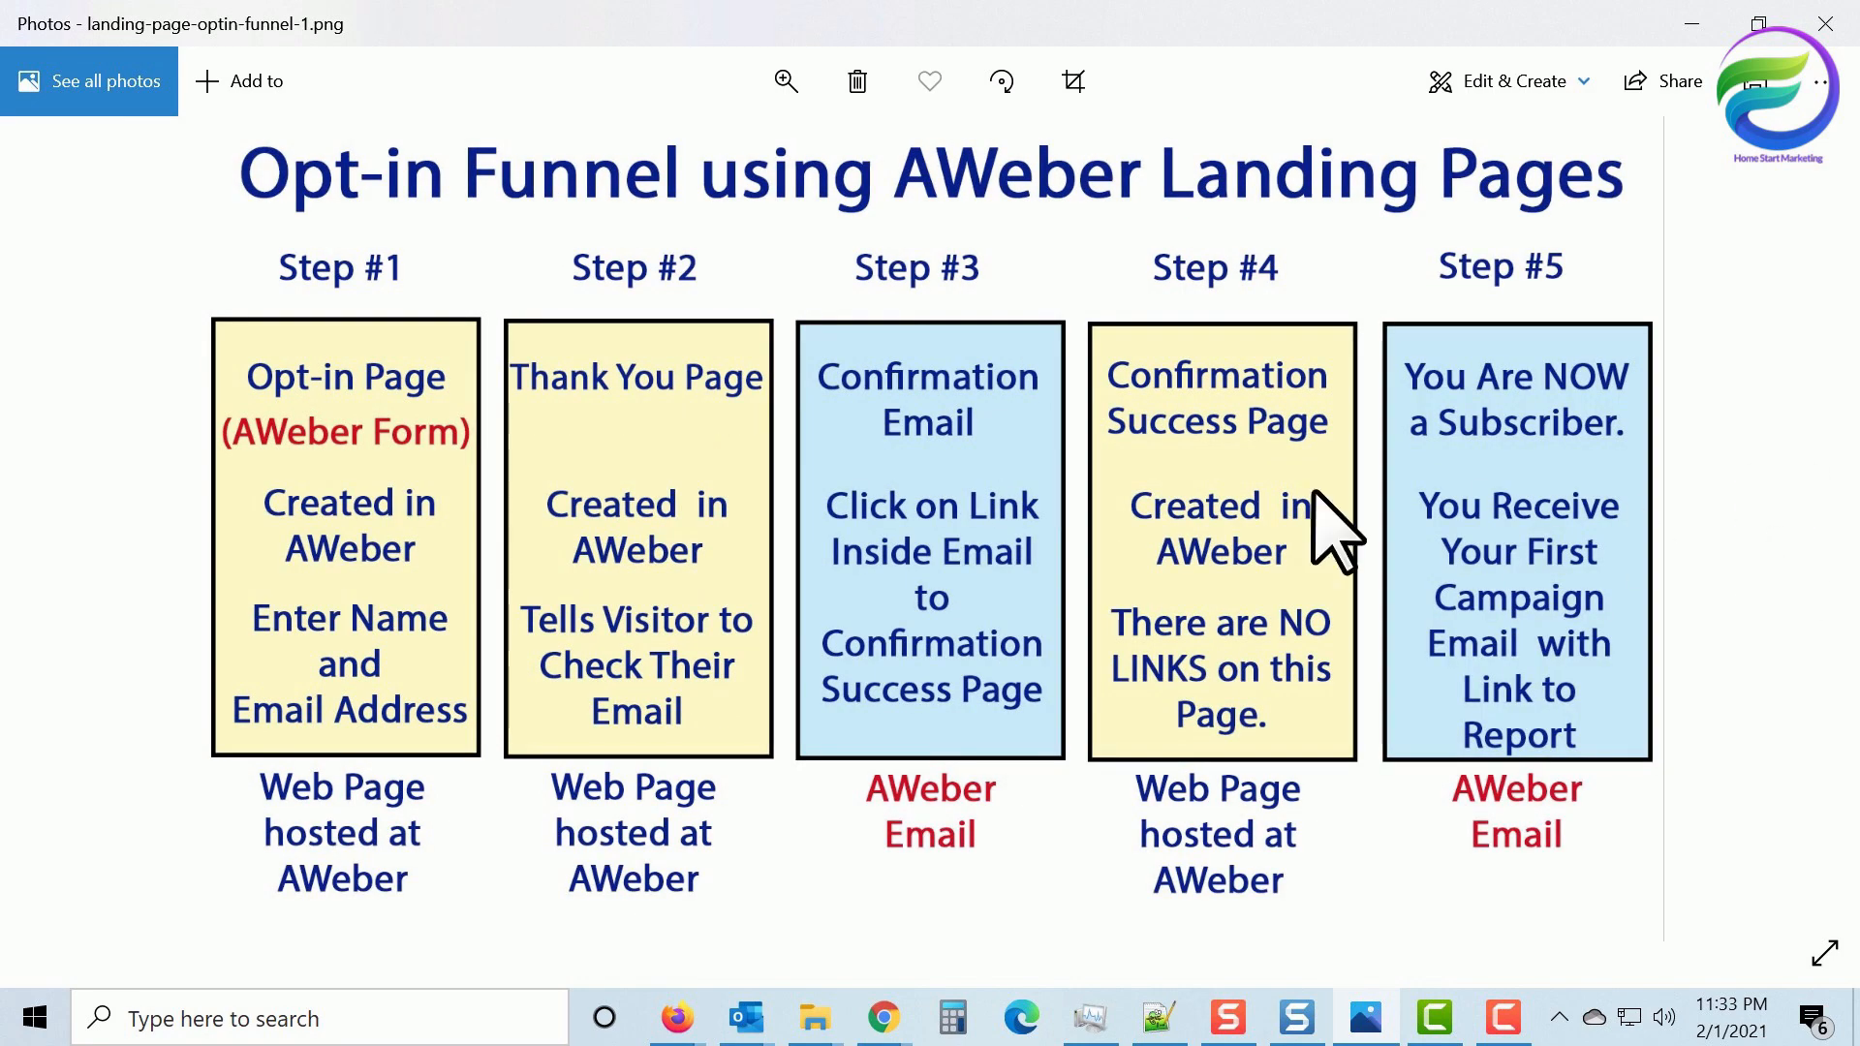